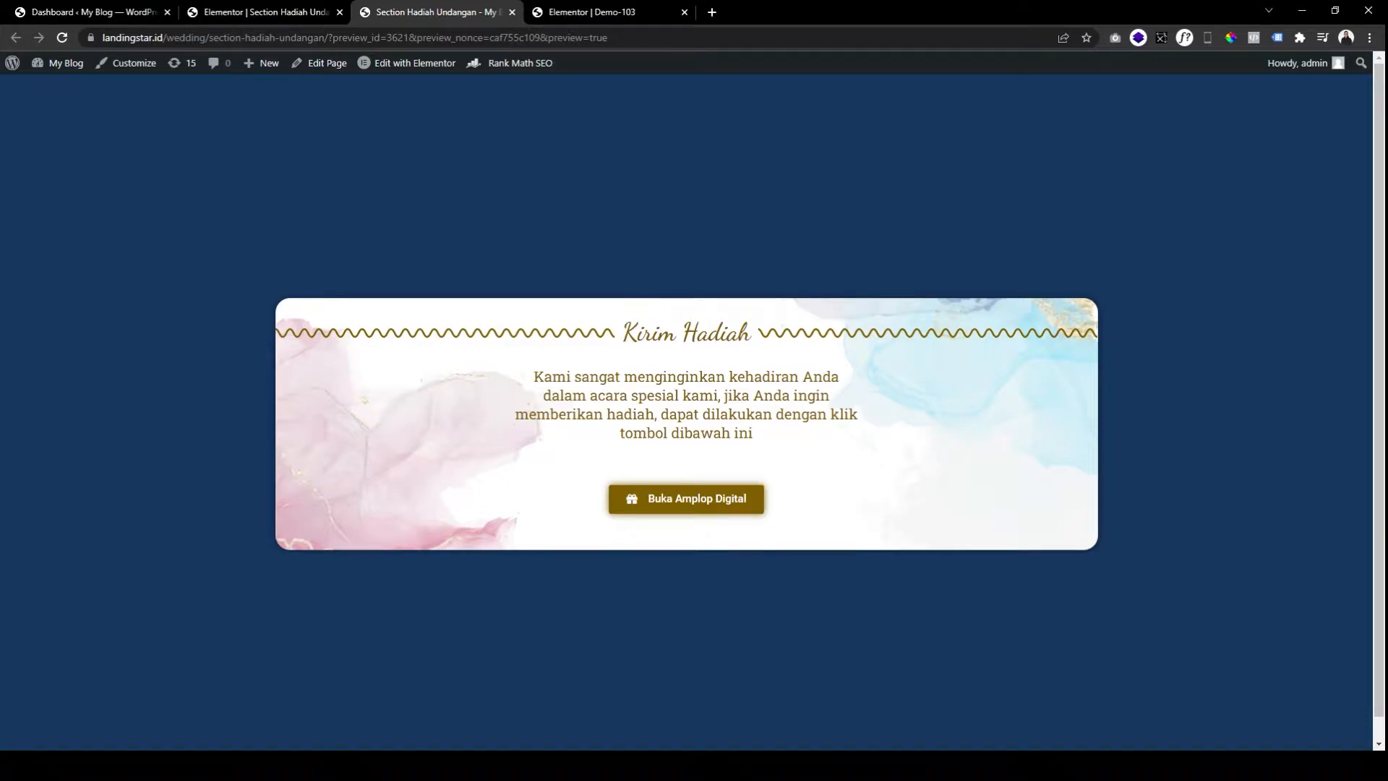
Open the wedding gift popup from the 'Buka Amplop Digital' button on the preview.
left_click(722, 502)
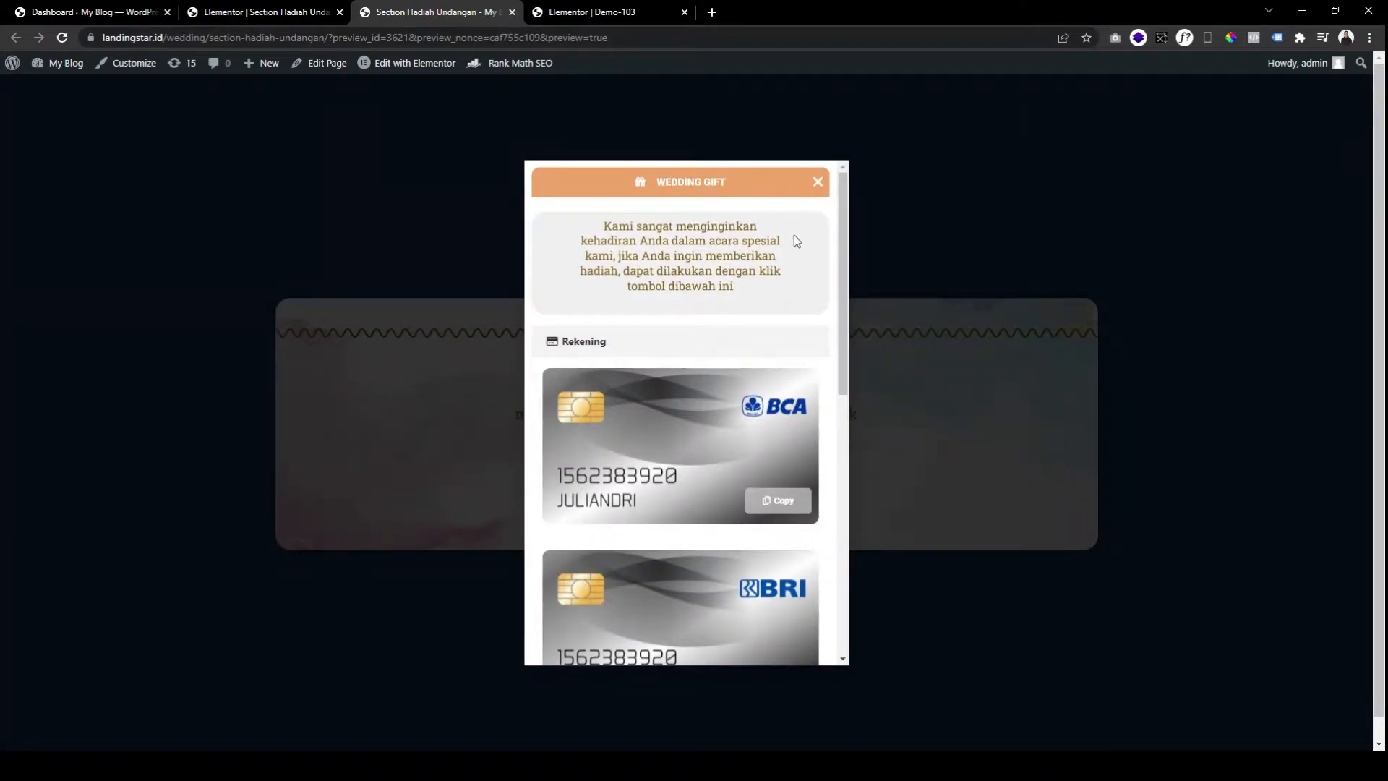
left_click(599, 343)
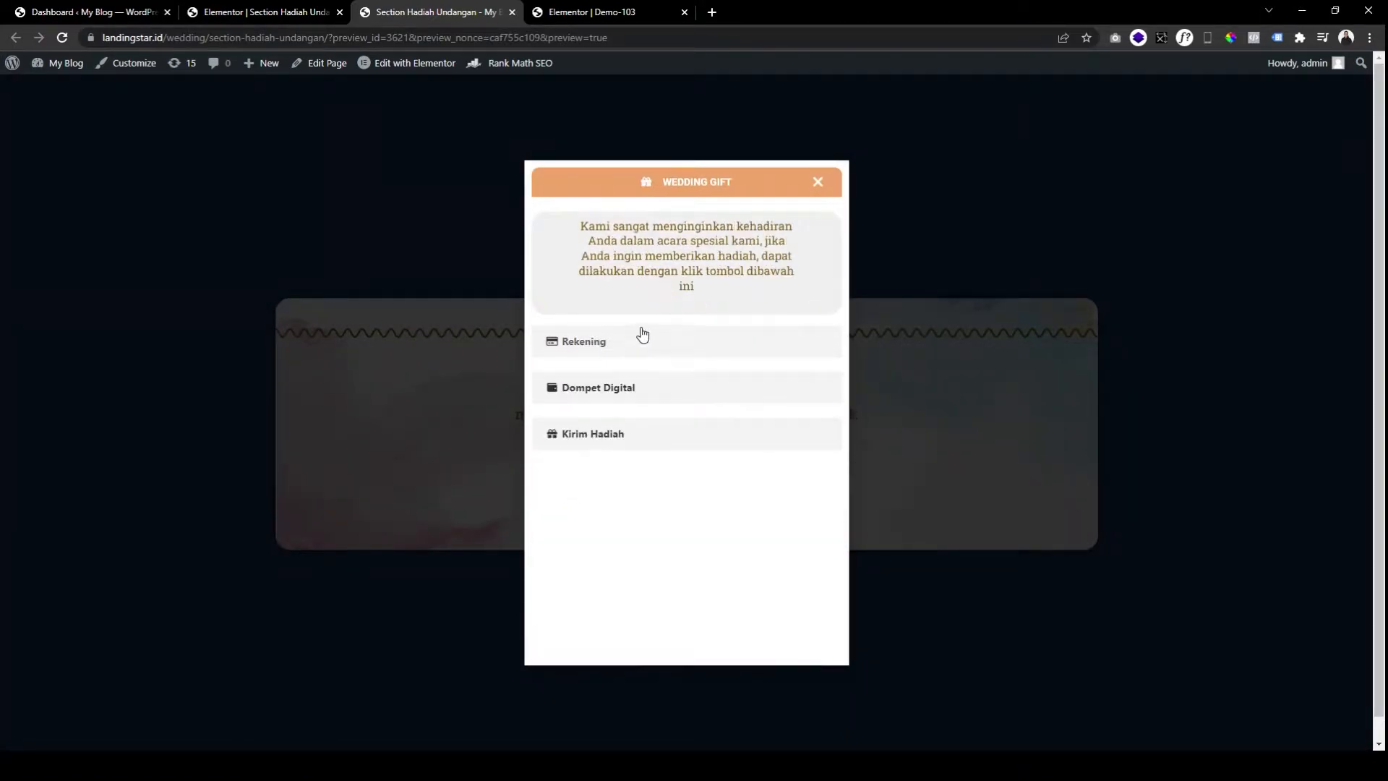
mouse_move(589, 229)
left_mouse_down()
mouse_move(728, 286)
mouse_move(571, 237)
left_mouse_up()
left_click(571, 237)
Toggle the Rekening bank account section open and closed to view the bank cards.
left_click(594, 342)
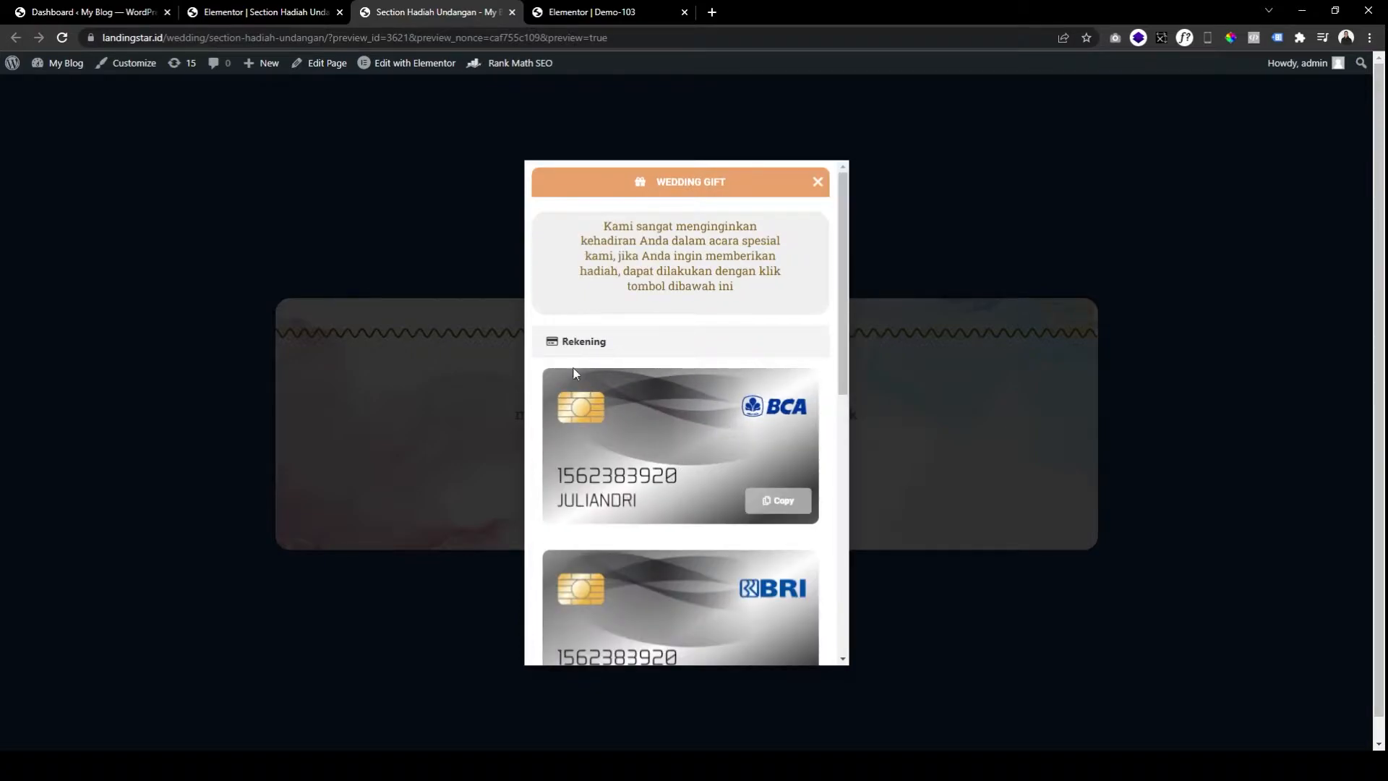
left_click(587, 347)
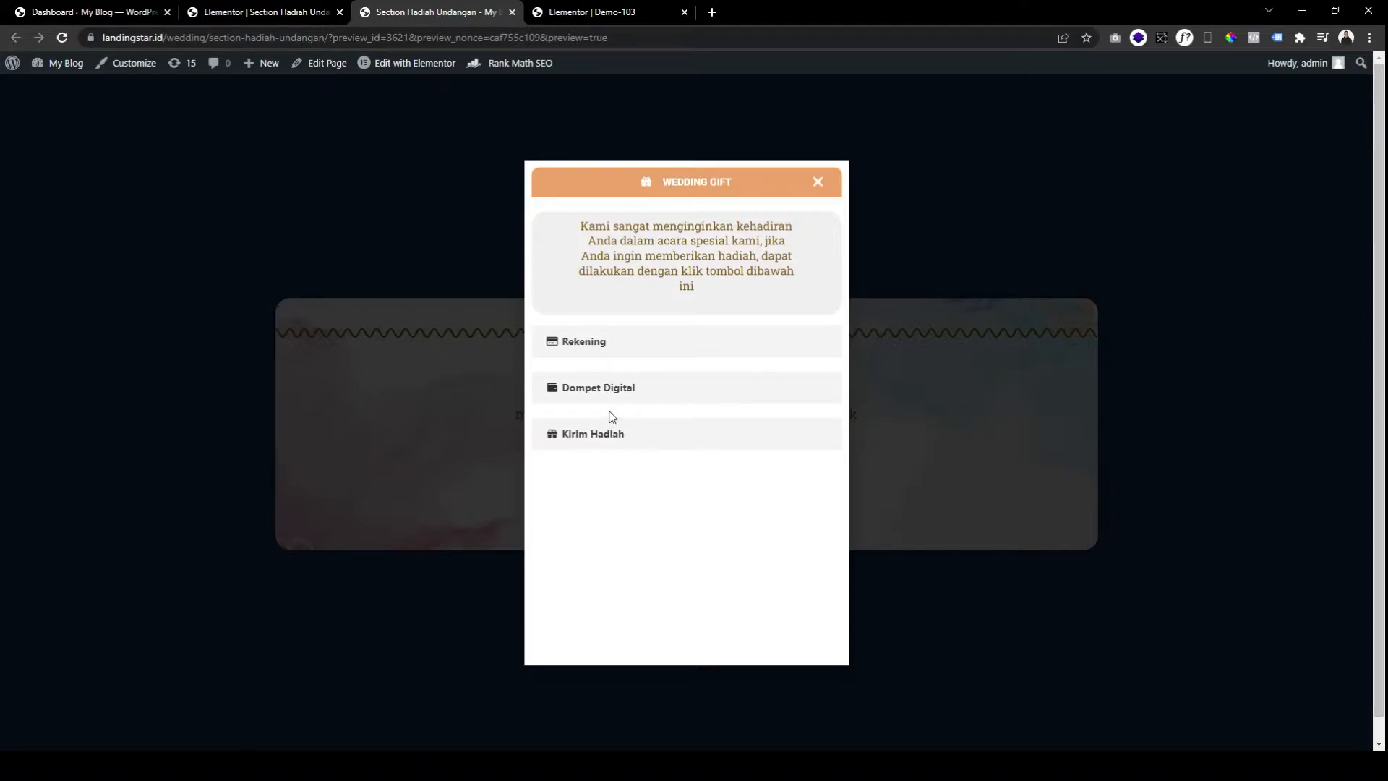
left_click(568, 344)
left_click(600, 350)
left_click(599, 351)
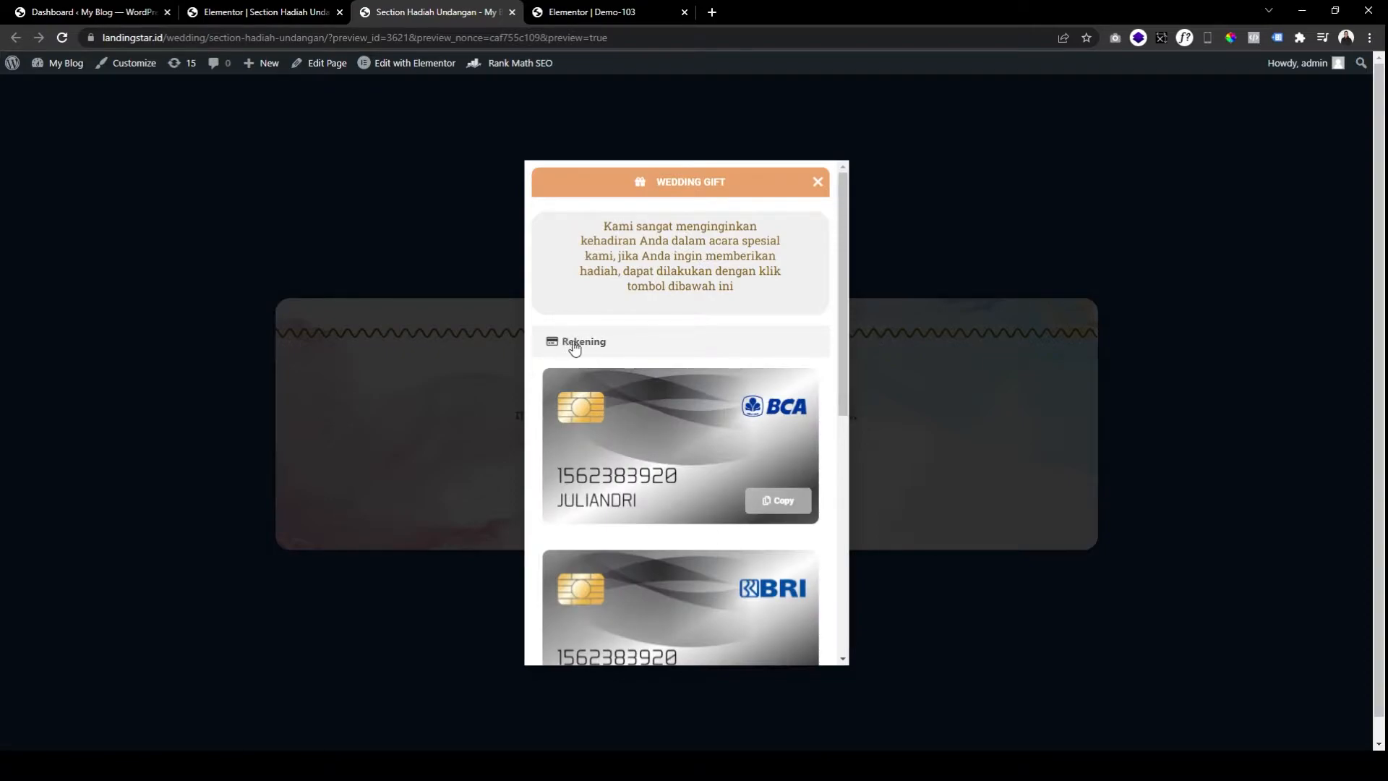
left_click(572, 345)
left_click(608, 358)
Expand the Dompet Digital and Kirim Hadiah sections, then reopen Rekening.
scroll(734, 457, "down", 8)
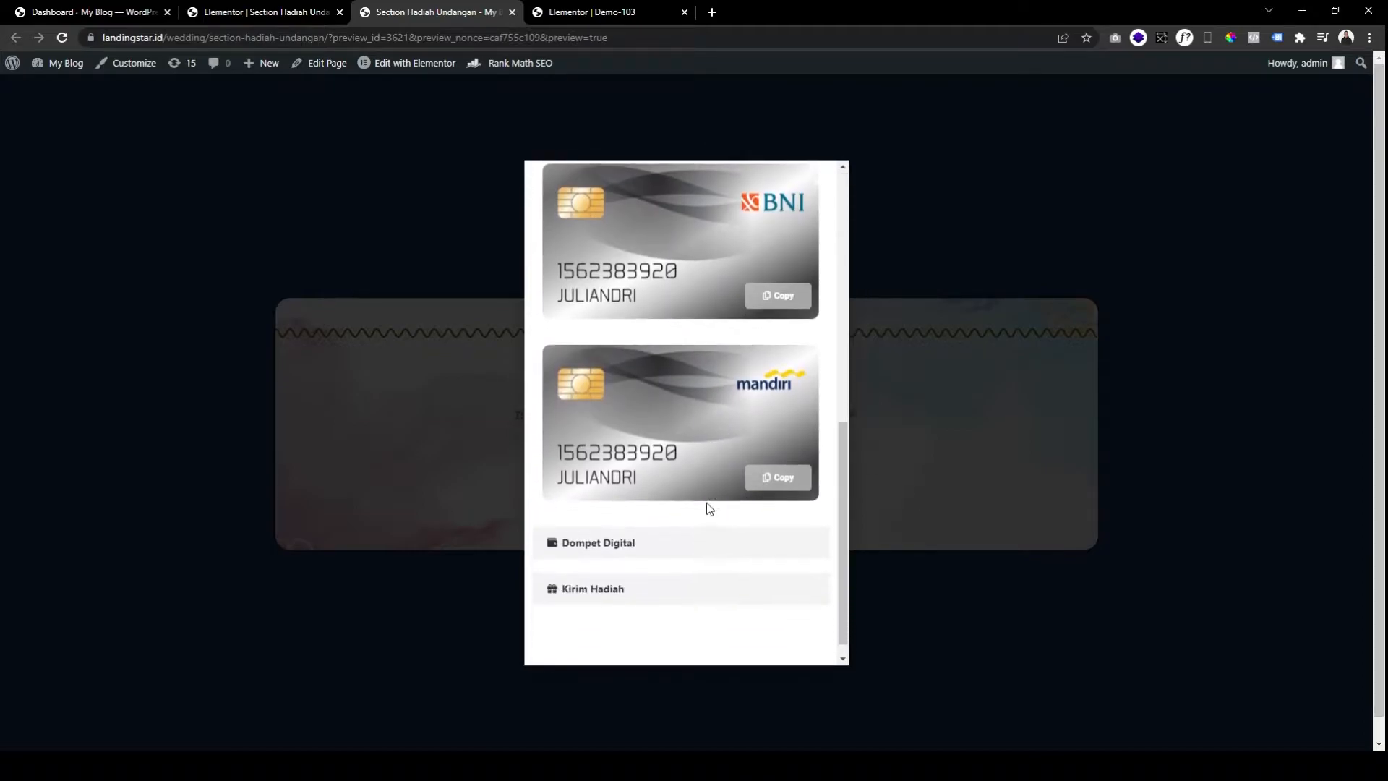
left_click(636, 544)
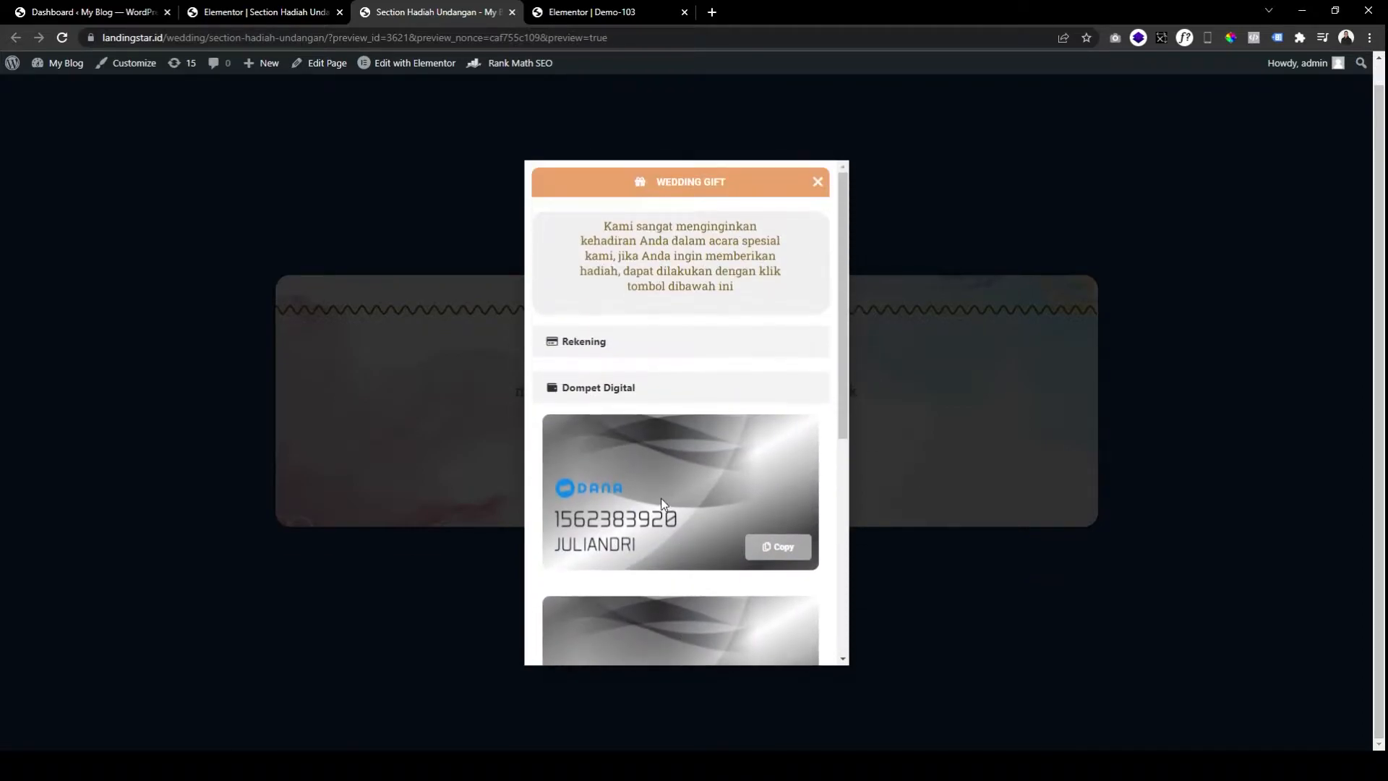
scroll(662, 504, "down", 5)
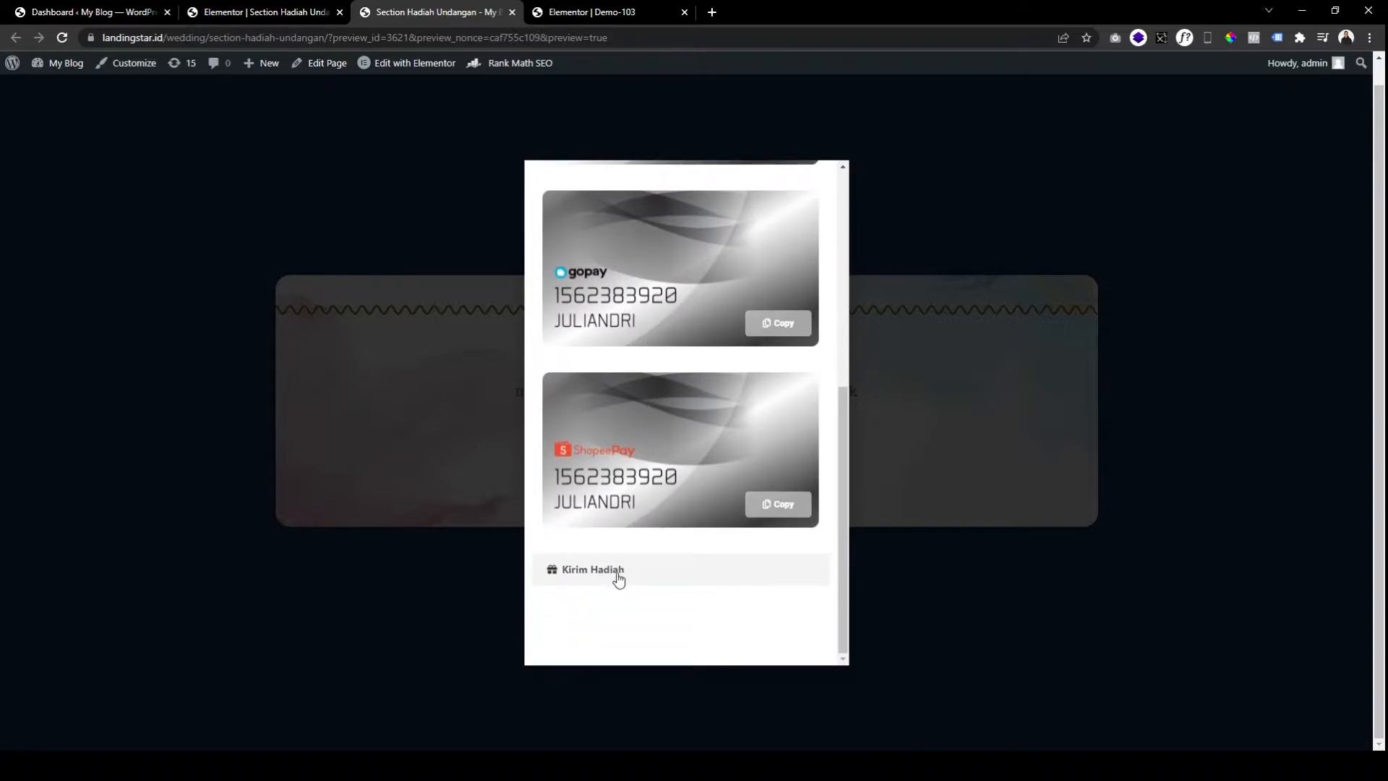
left_click(618, 571)
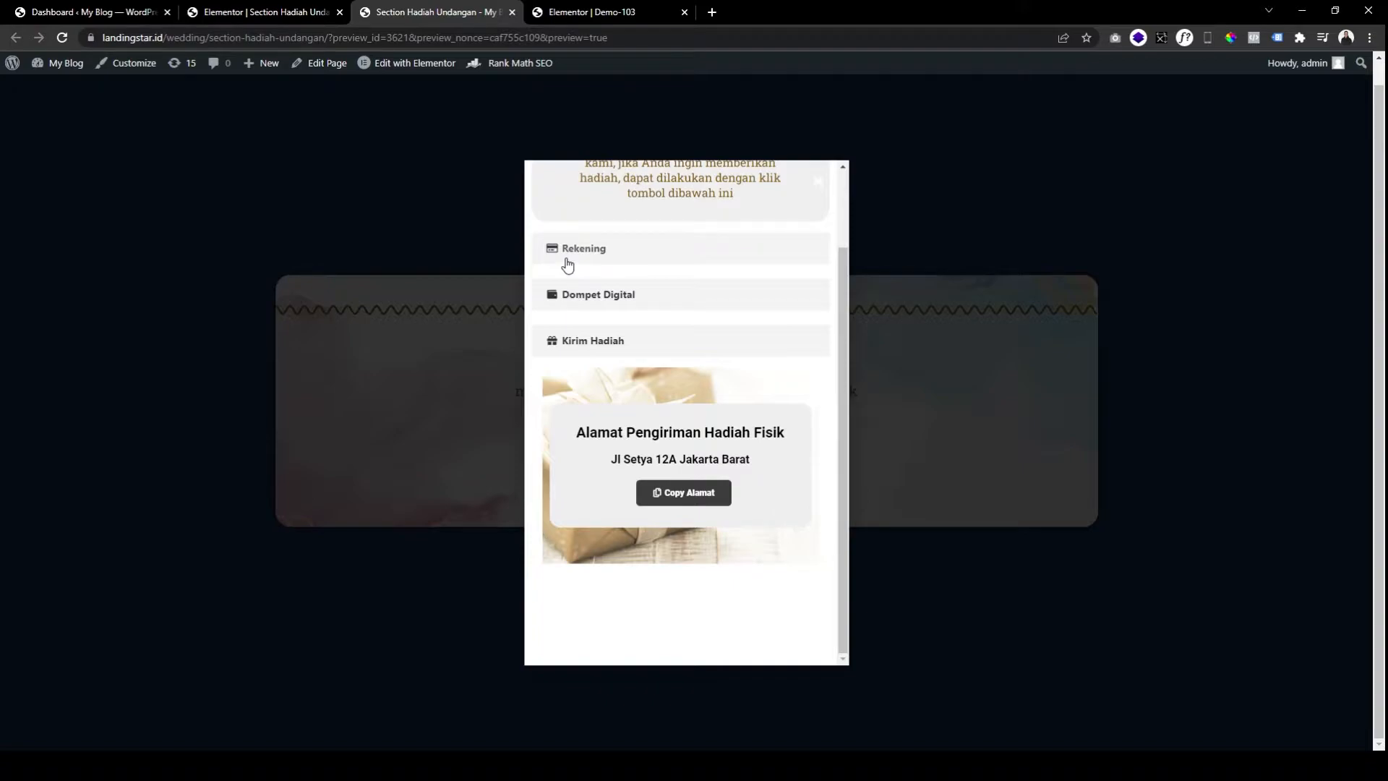
left_click(567, 261)
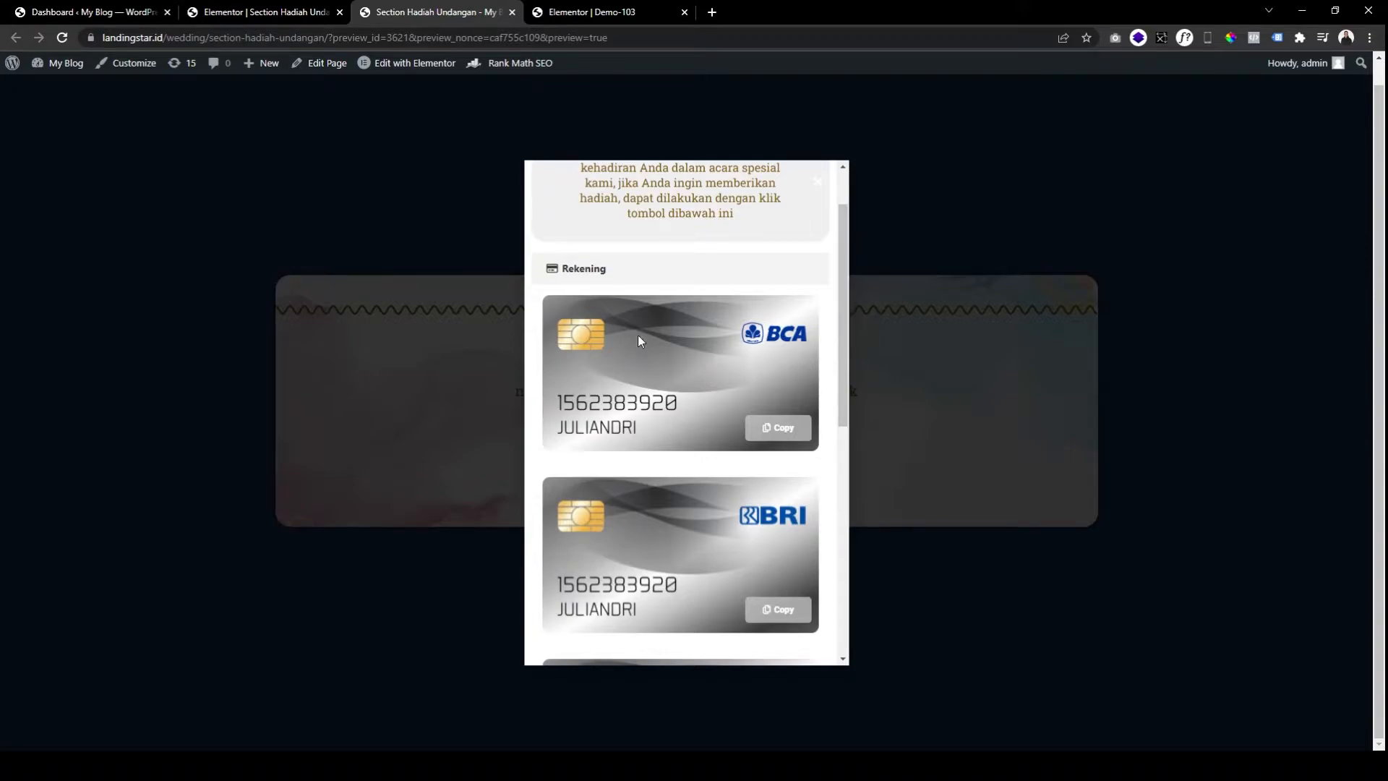
Copy the BCA card's account number until the popup confirms 'berhasil disalin'.
left_click(779, 433)
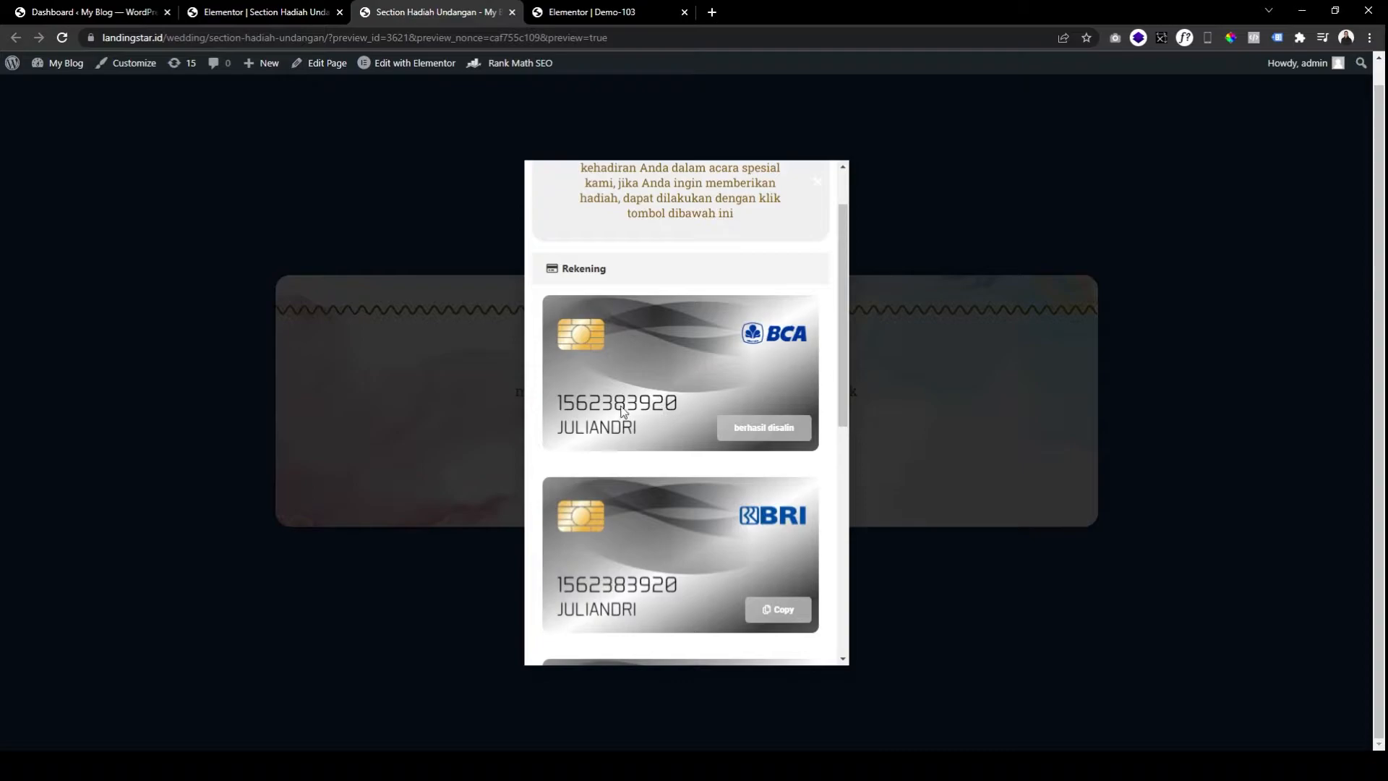
left_click(785, 433)
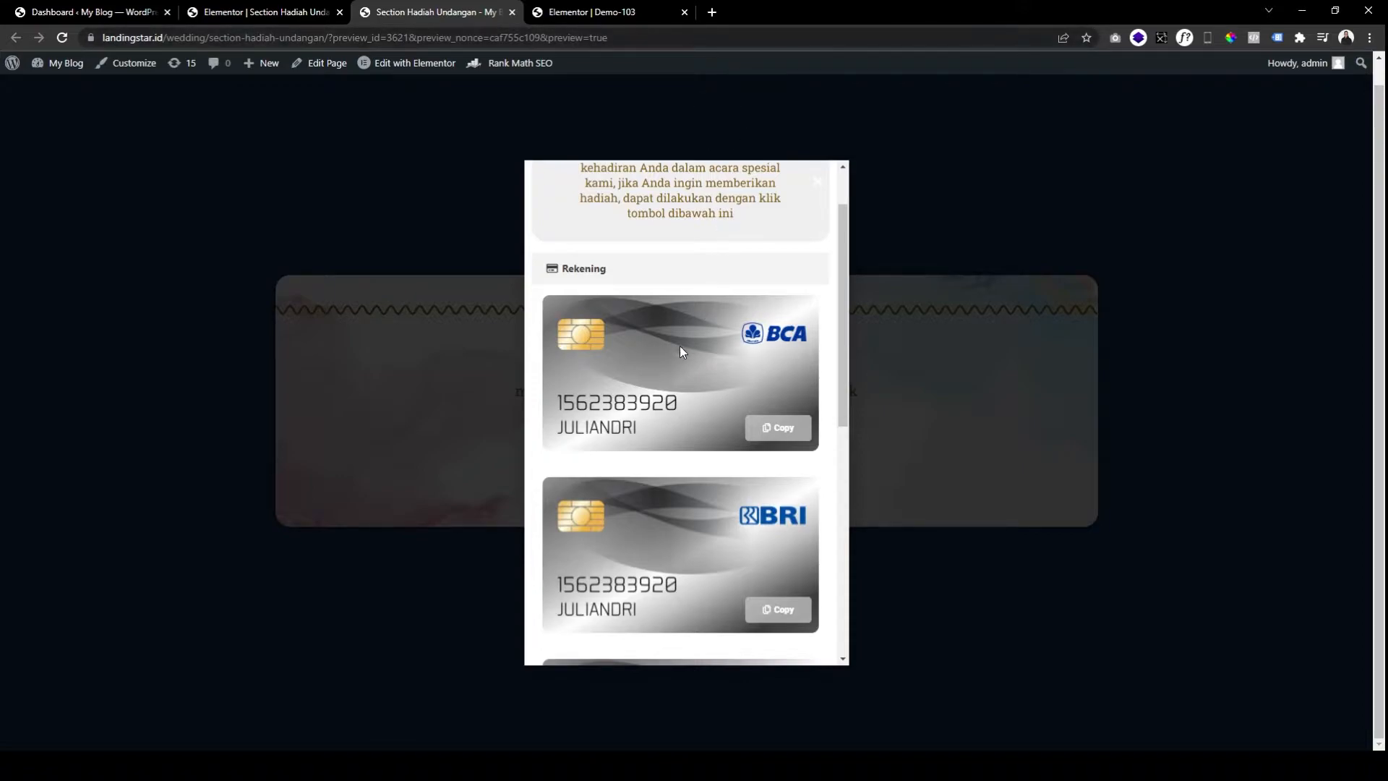
left_click(778, 439)
left_click(788, 429)
left_click(799, 431)
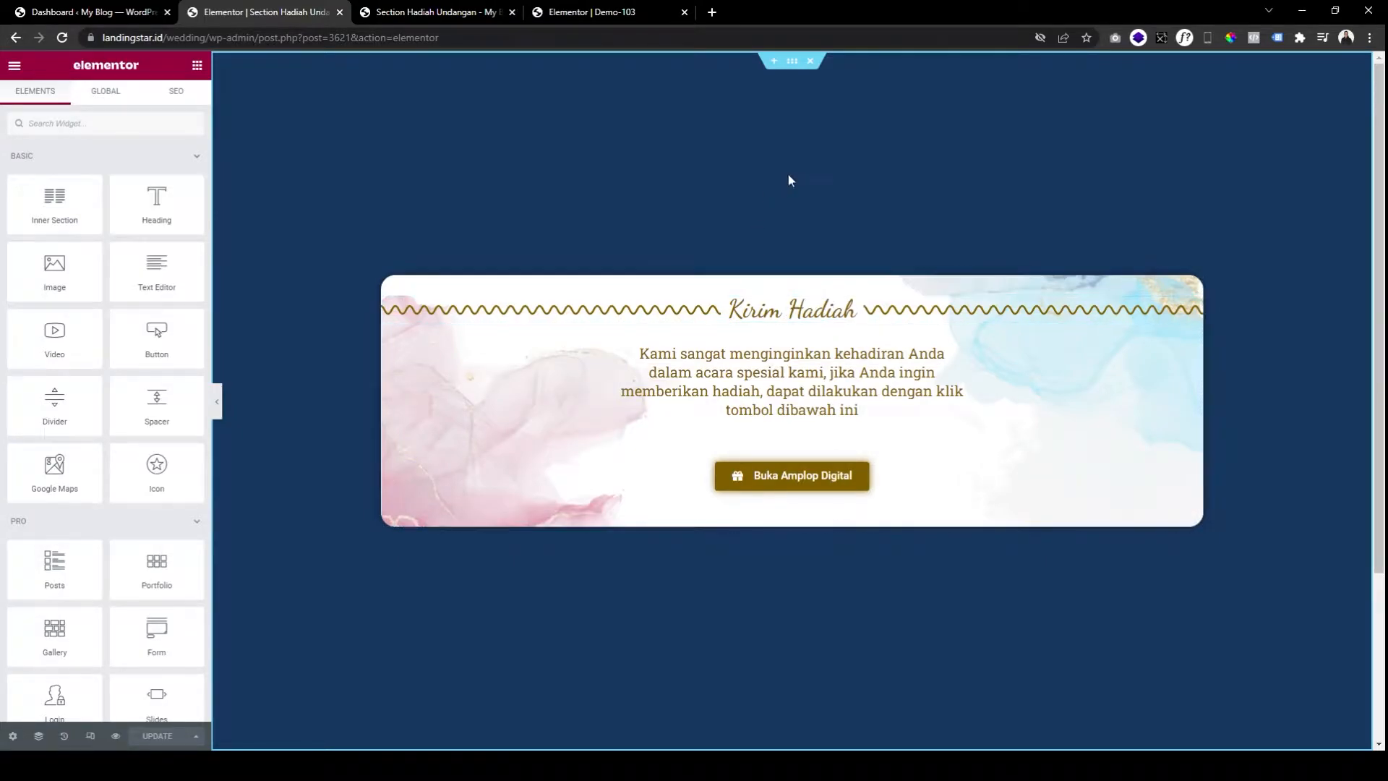
Select the wavy divider, then open the Kirim Hadiah intro paragraph's Text Editor widget.
scroll(831, 363, "down", 3)
scroll(827, 355, "up", 3)
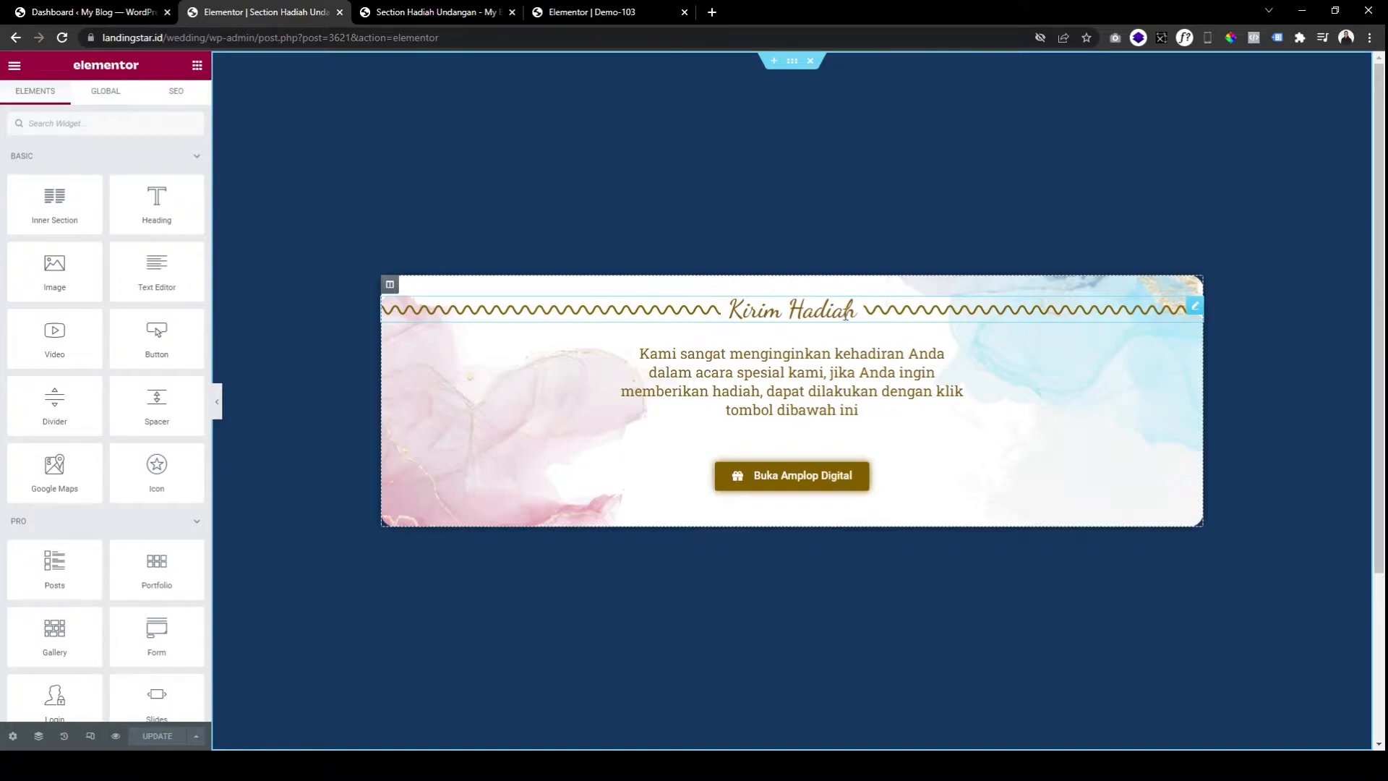
left_click(765, 311)
left_click(781, 382)
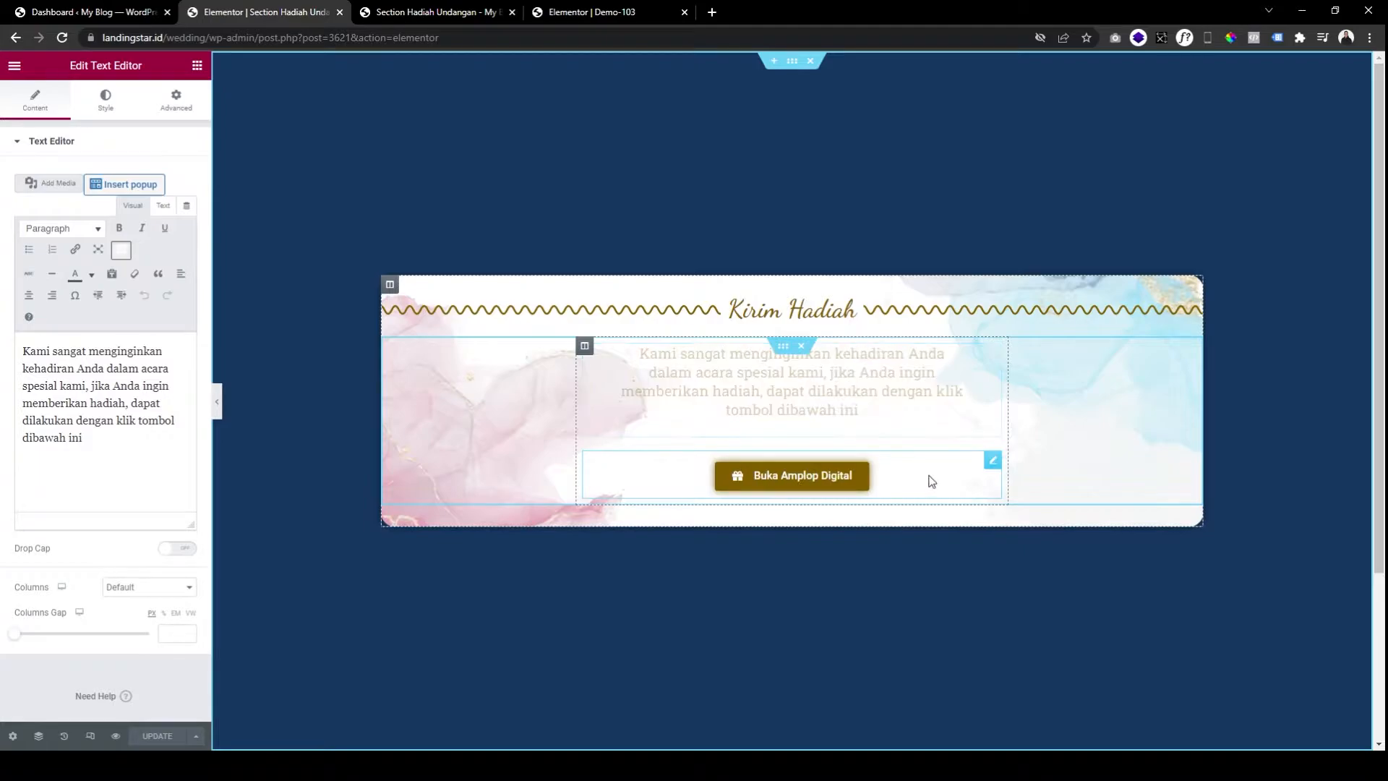
Inspect the Buka Amplop Digital button's Popup link and check that popup in the site preview.
left_click(930, 480)
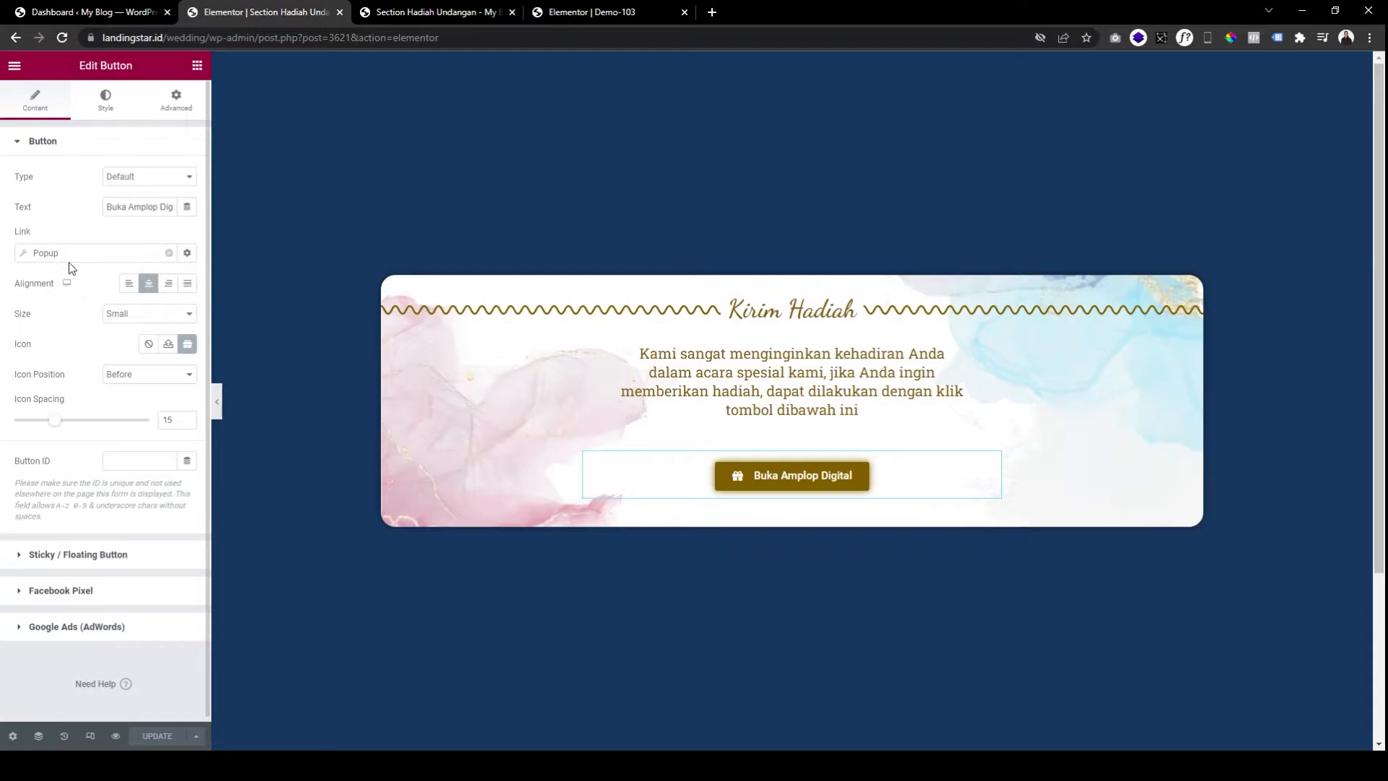
right_click(394, 58)
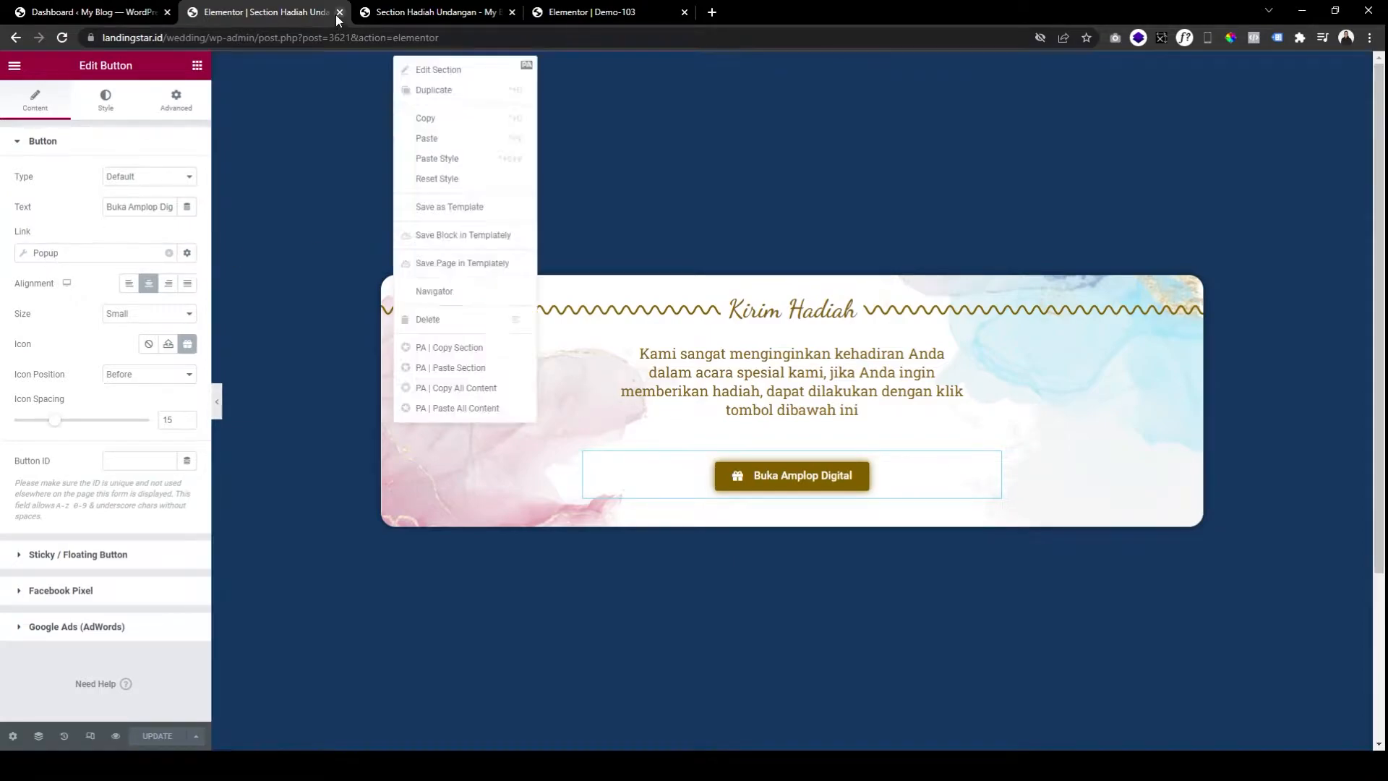
left_click(399, 13)
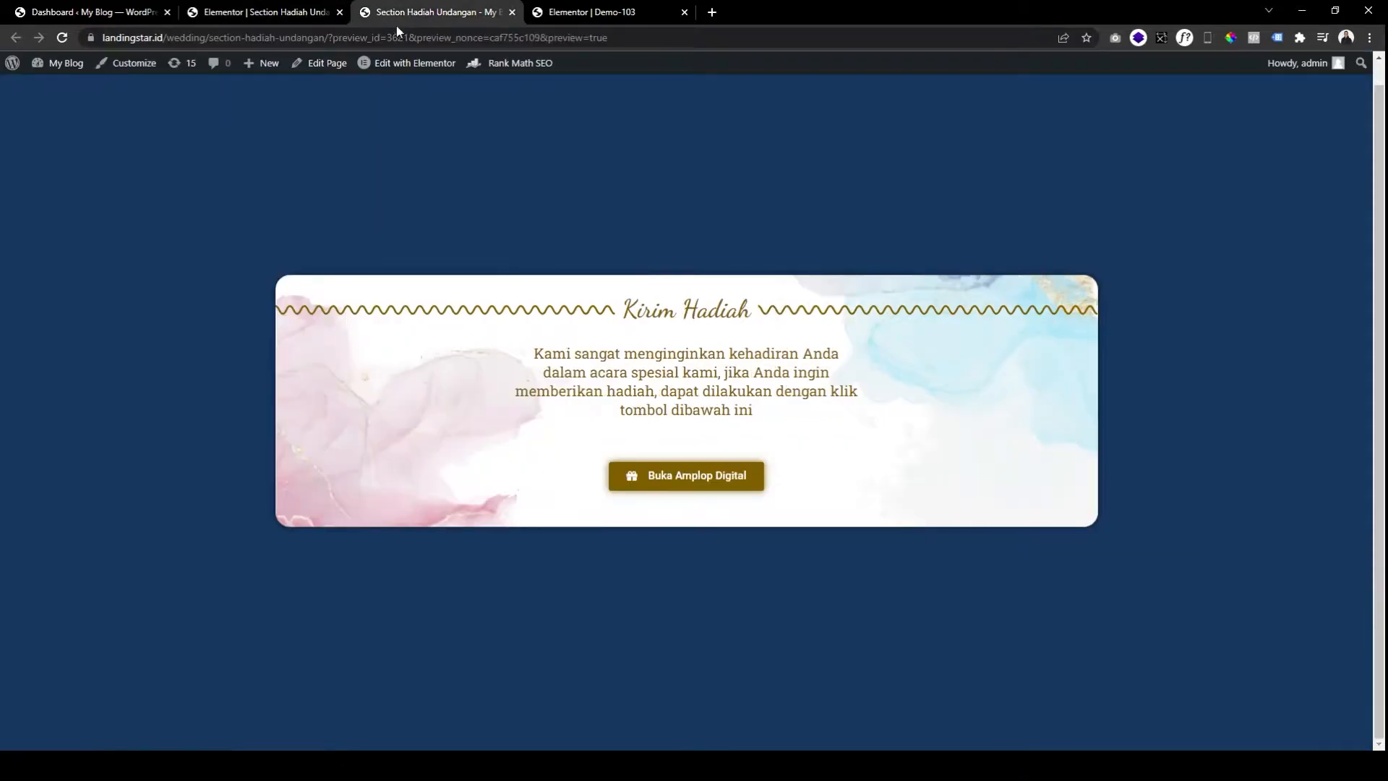
left_click(631, 476)
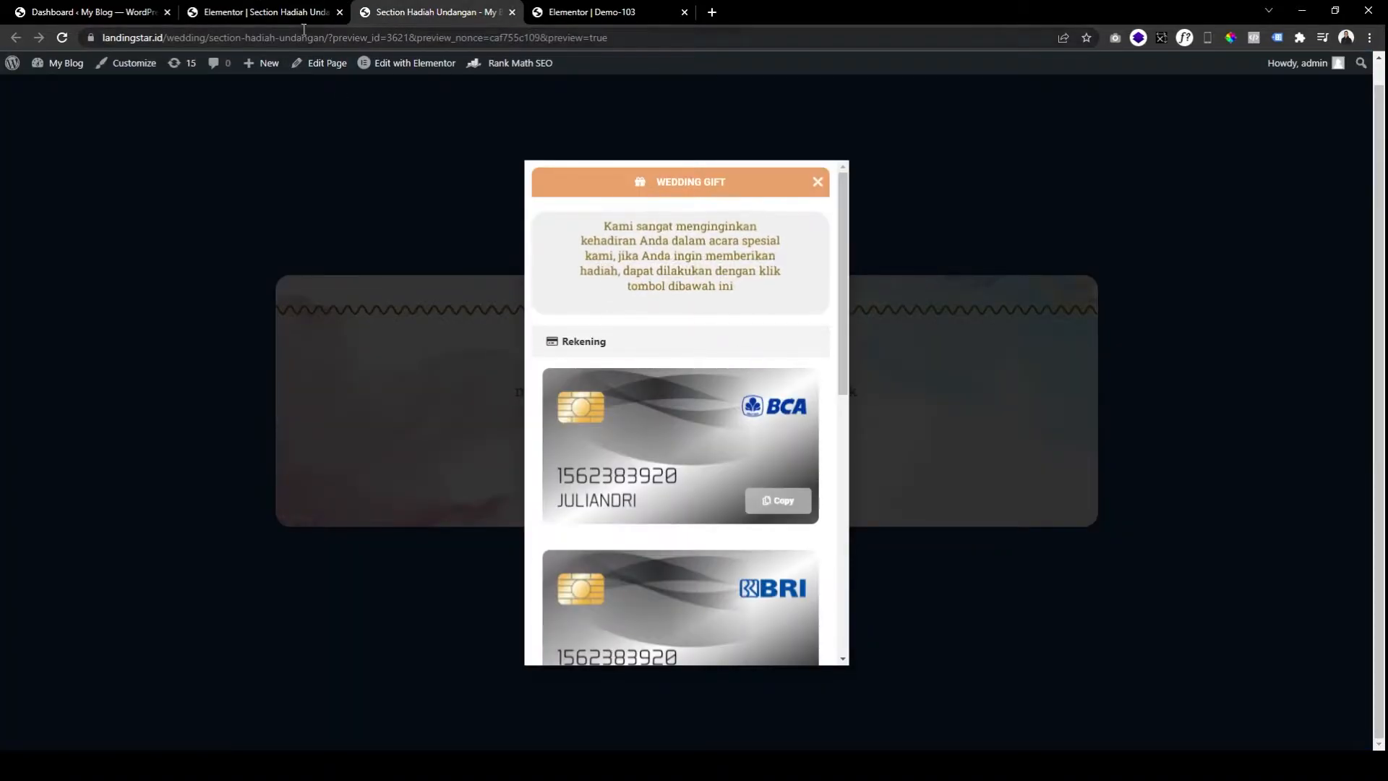
Back in the editor, view the button's per-device alignment, then go to the WordPress dashboard.
left_click(301, 12)
left_click(66, 283)
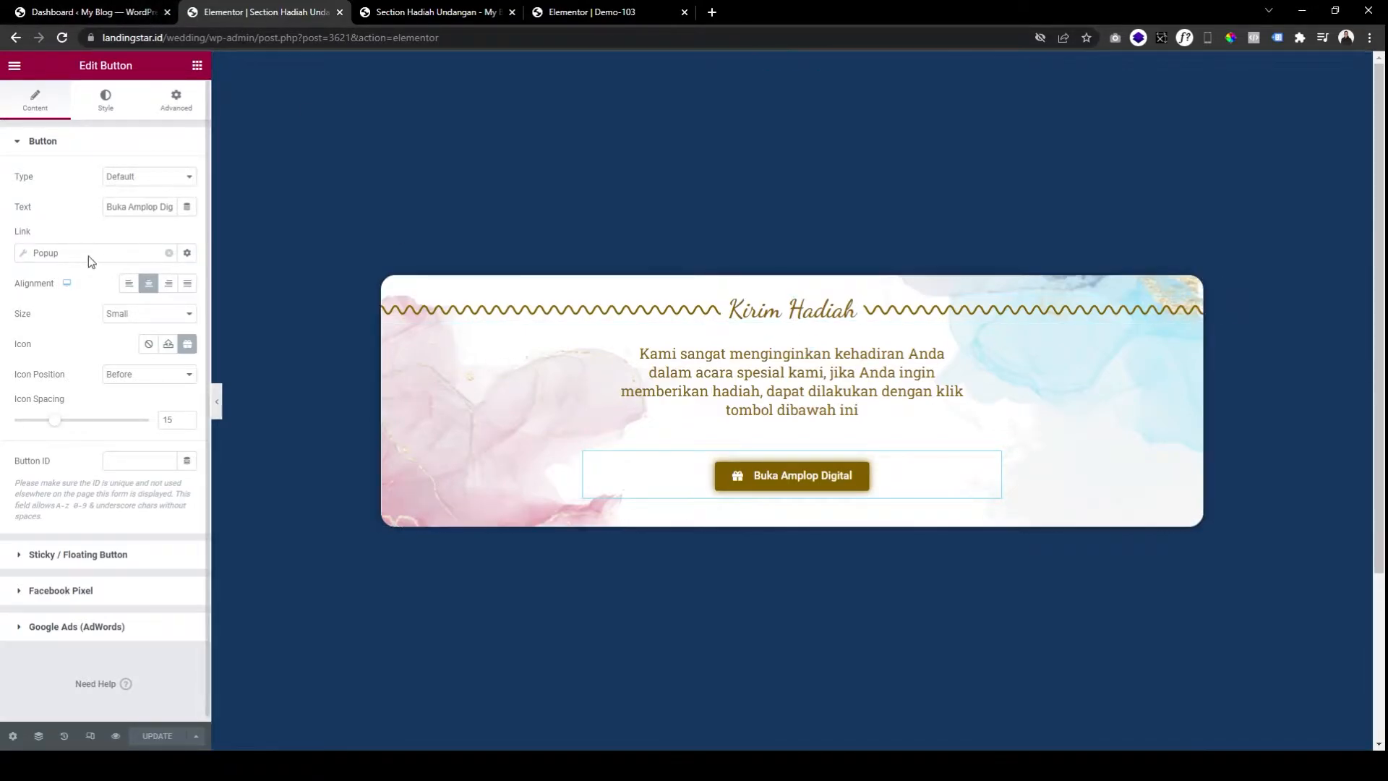
left_click(94, 12)
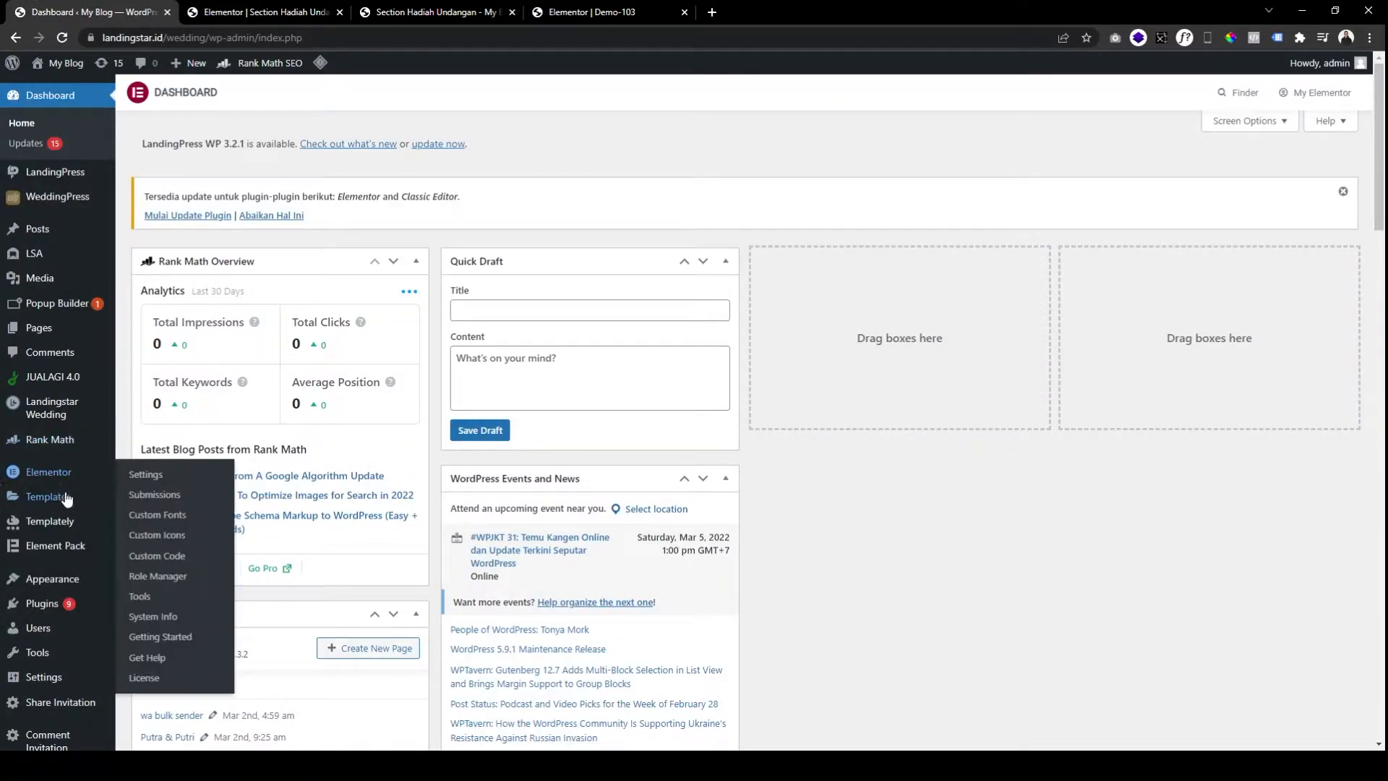
From Templates > Saved Templates, start a new template with Popup as its type.
mouse_move(65, 499)
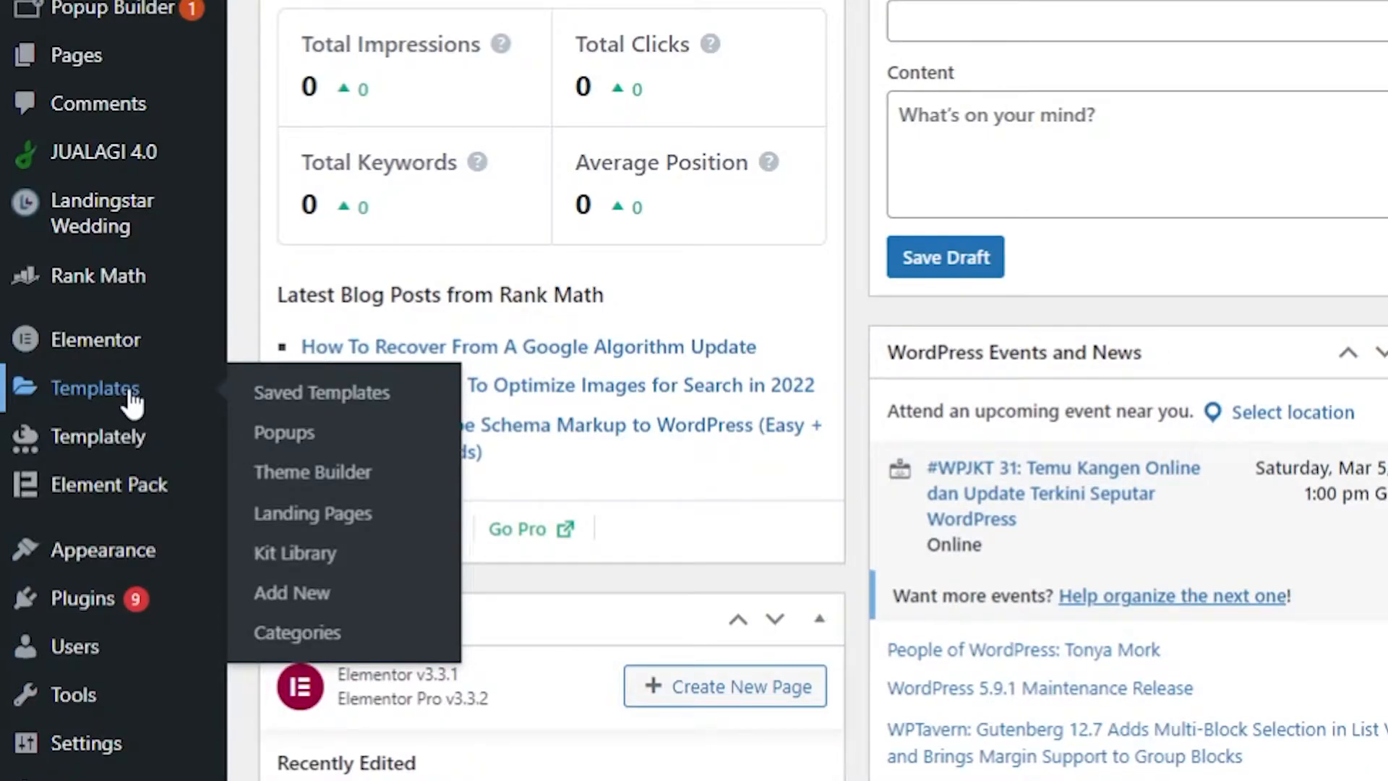
left_click(133, 403)
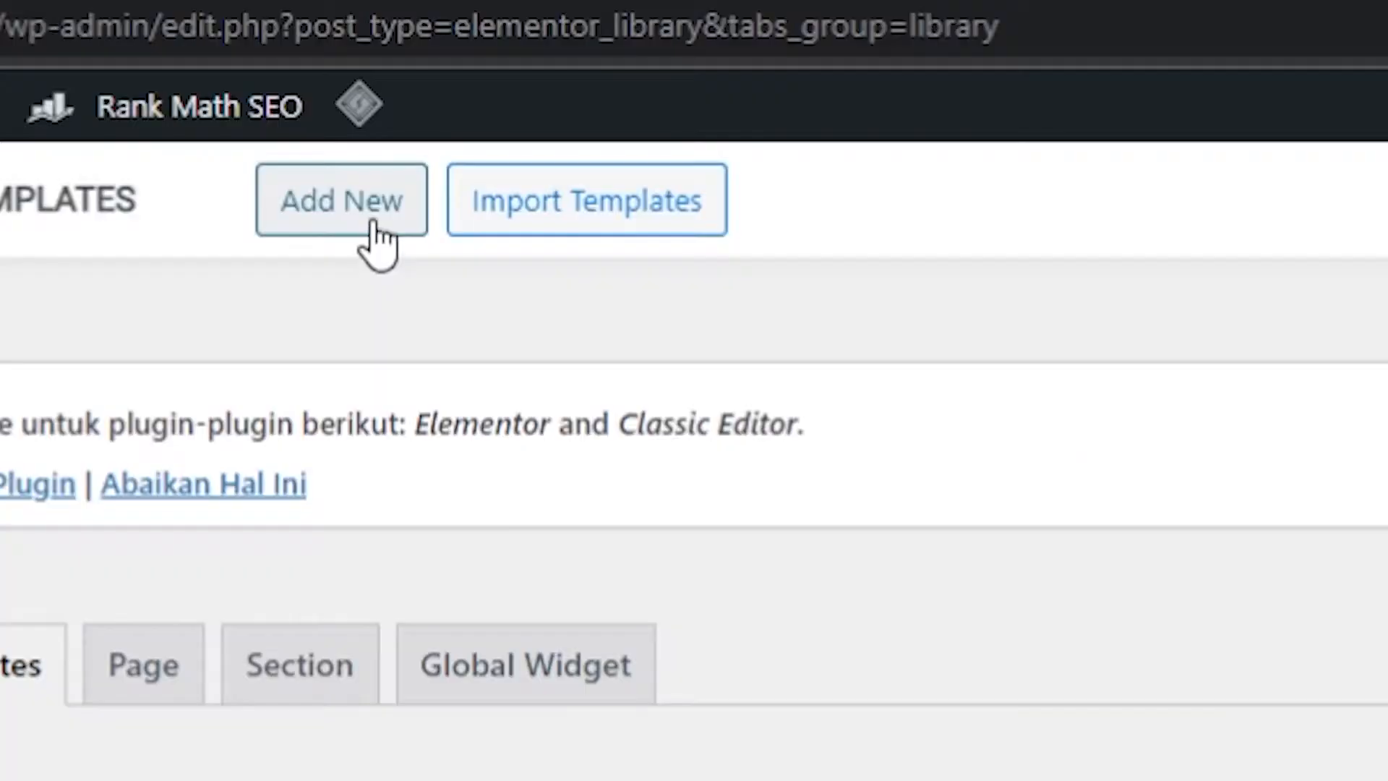
left_click(376, 239)
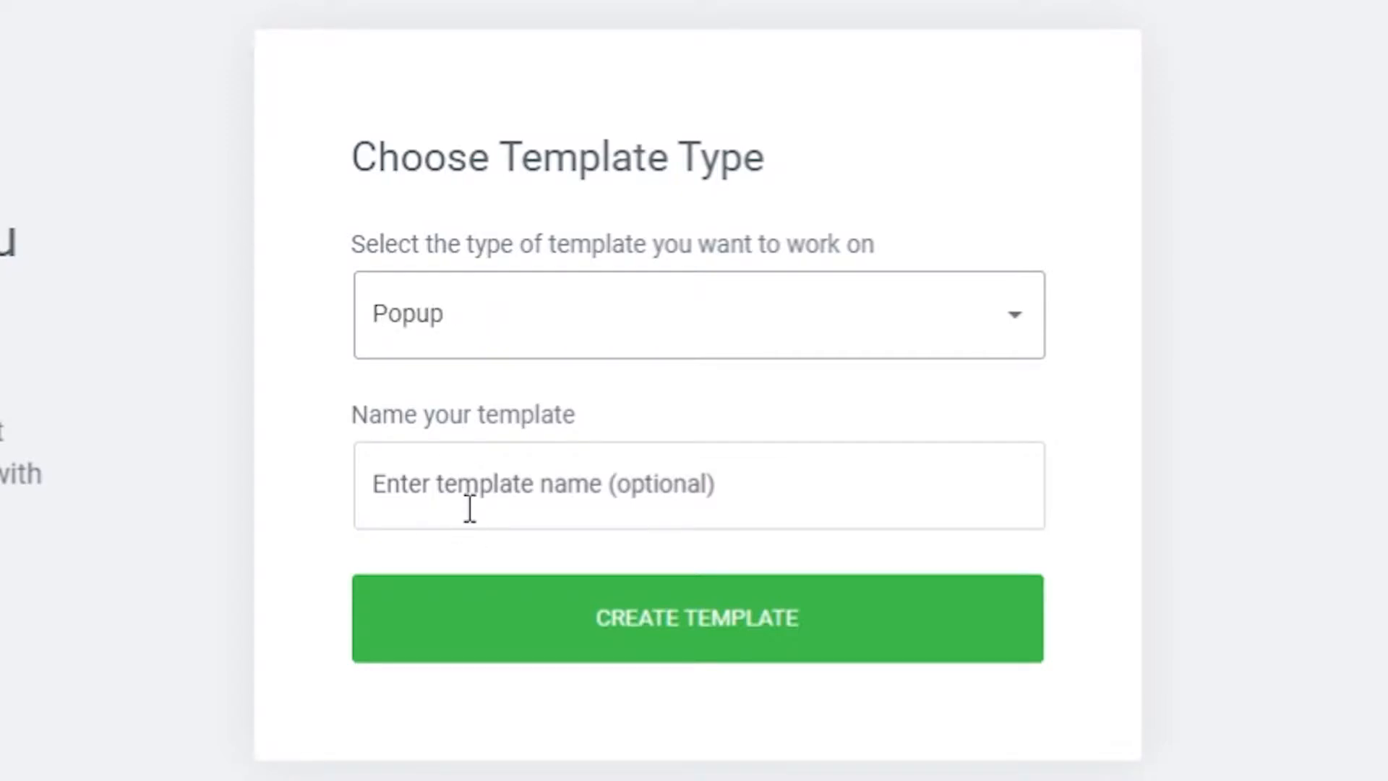
Name the new popup template 'Popup-Hadiah Digital' and create it.
left_click(562, 486)
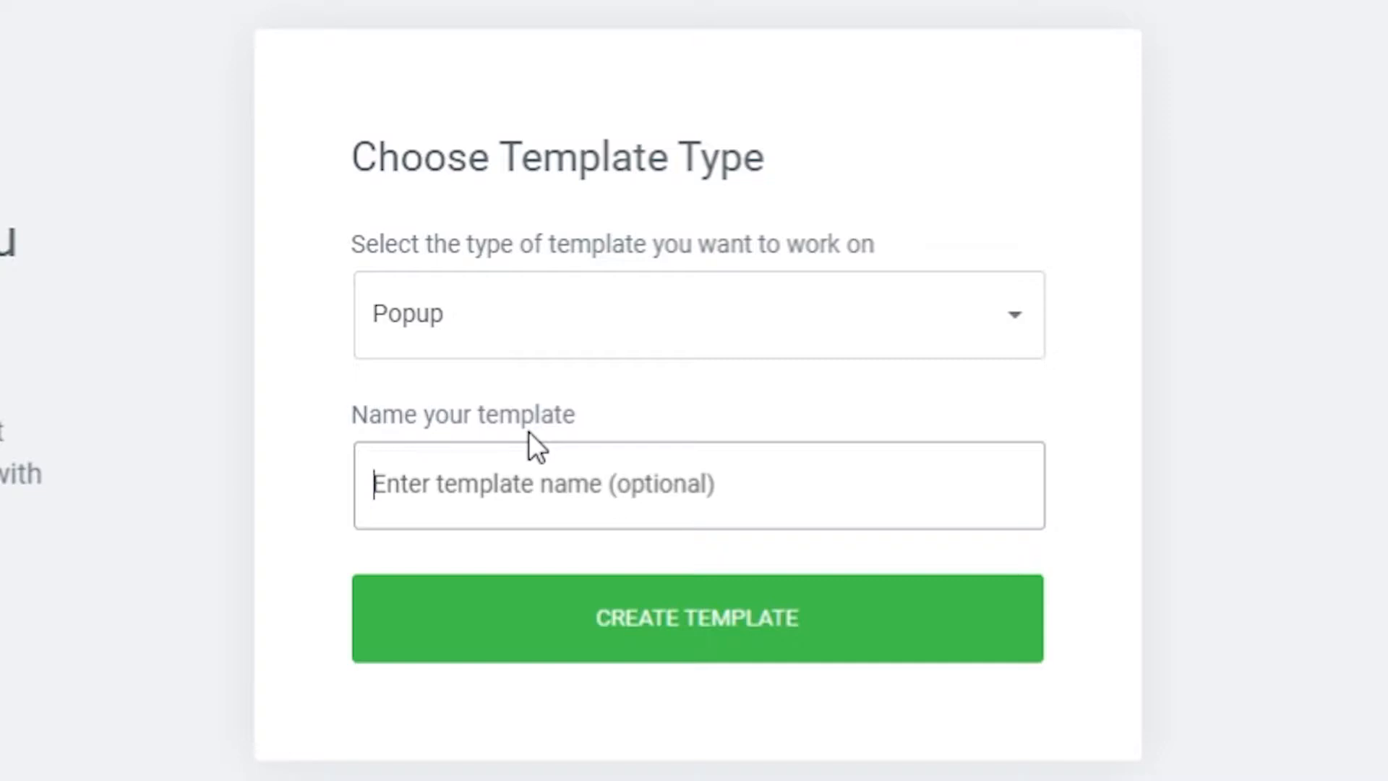
type("Popup-U")
key("BackSpace")
type("Hadiah Digital")
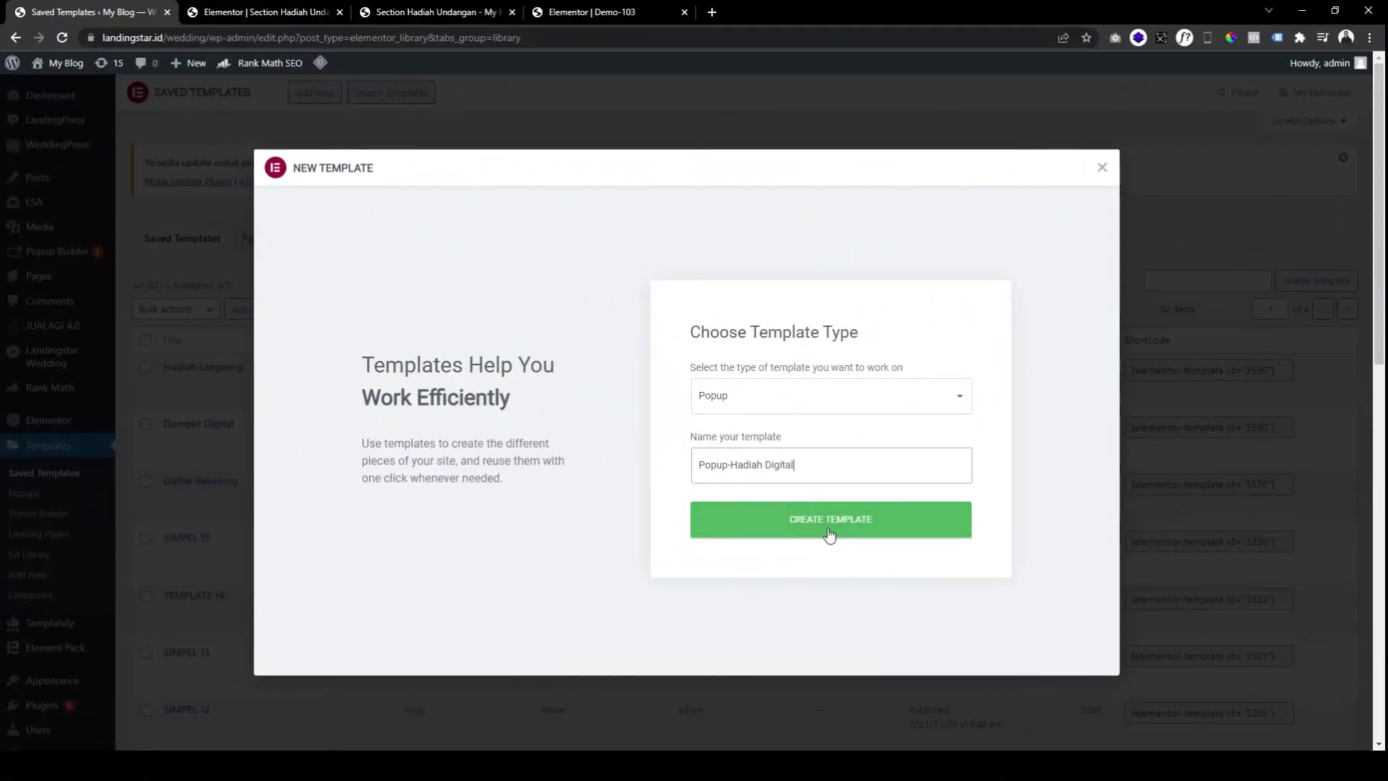
left_click(693, 650)
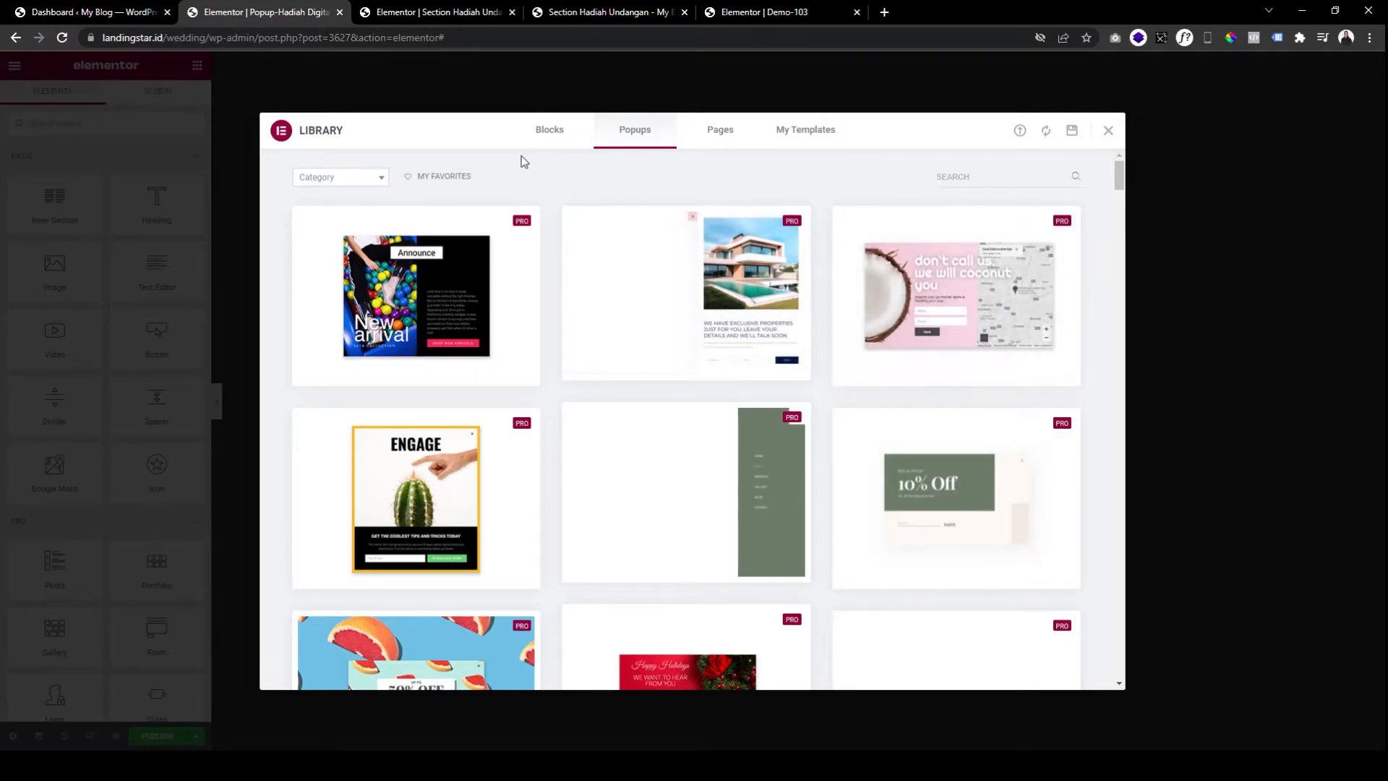
Set the popup layout to 550 px wide with a Custom height of 700 px.
left_click(1110, 133)
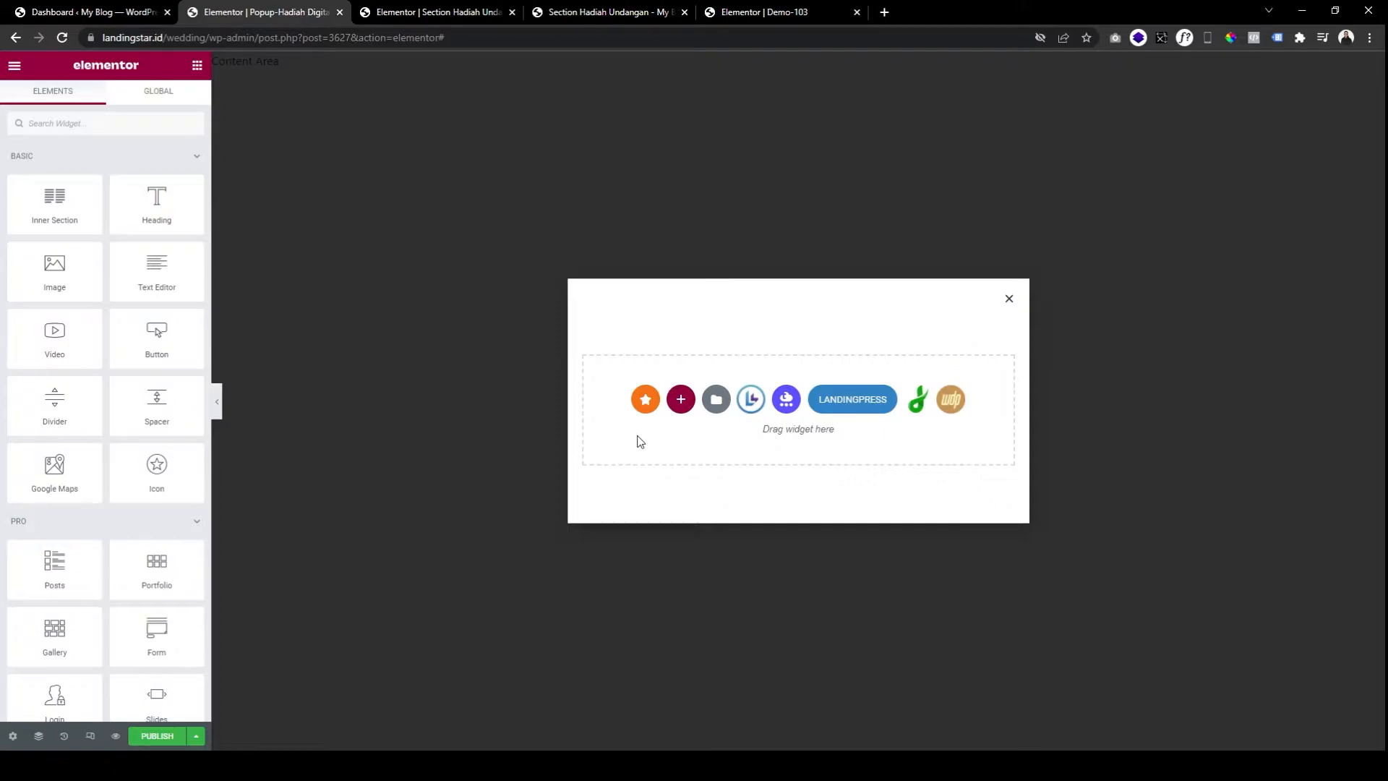
left_click(14, 735)
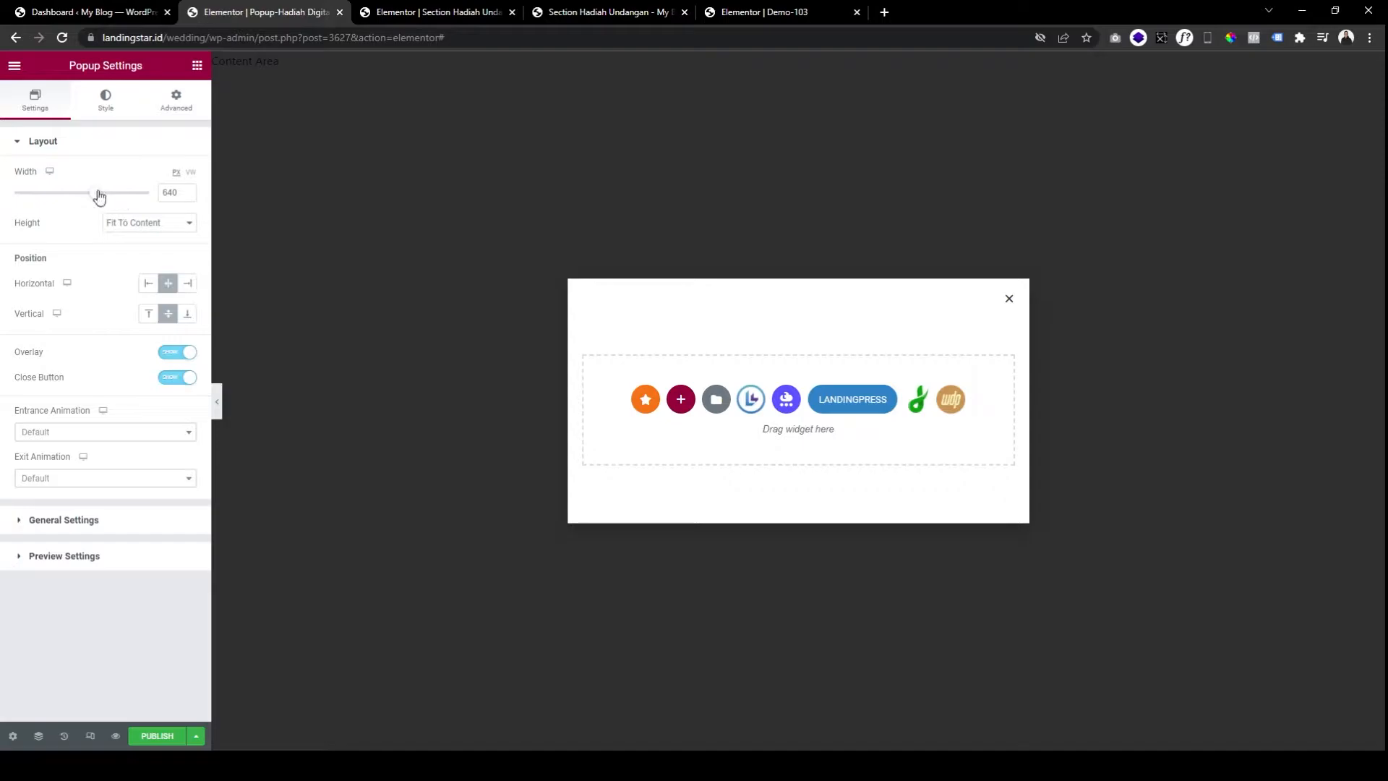
left_click_drag(92, 195, 80, 196)
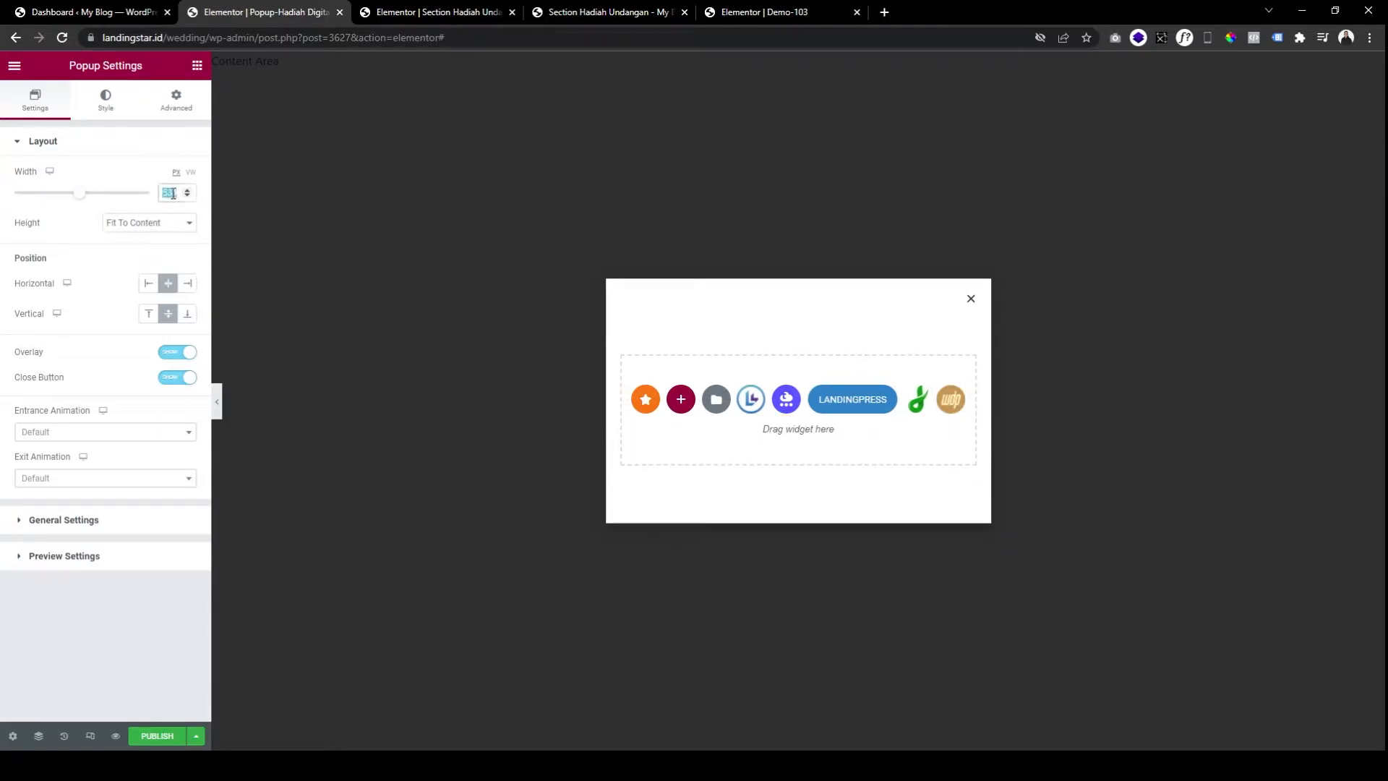
type("550")
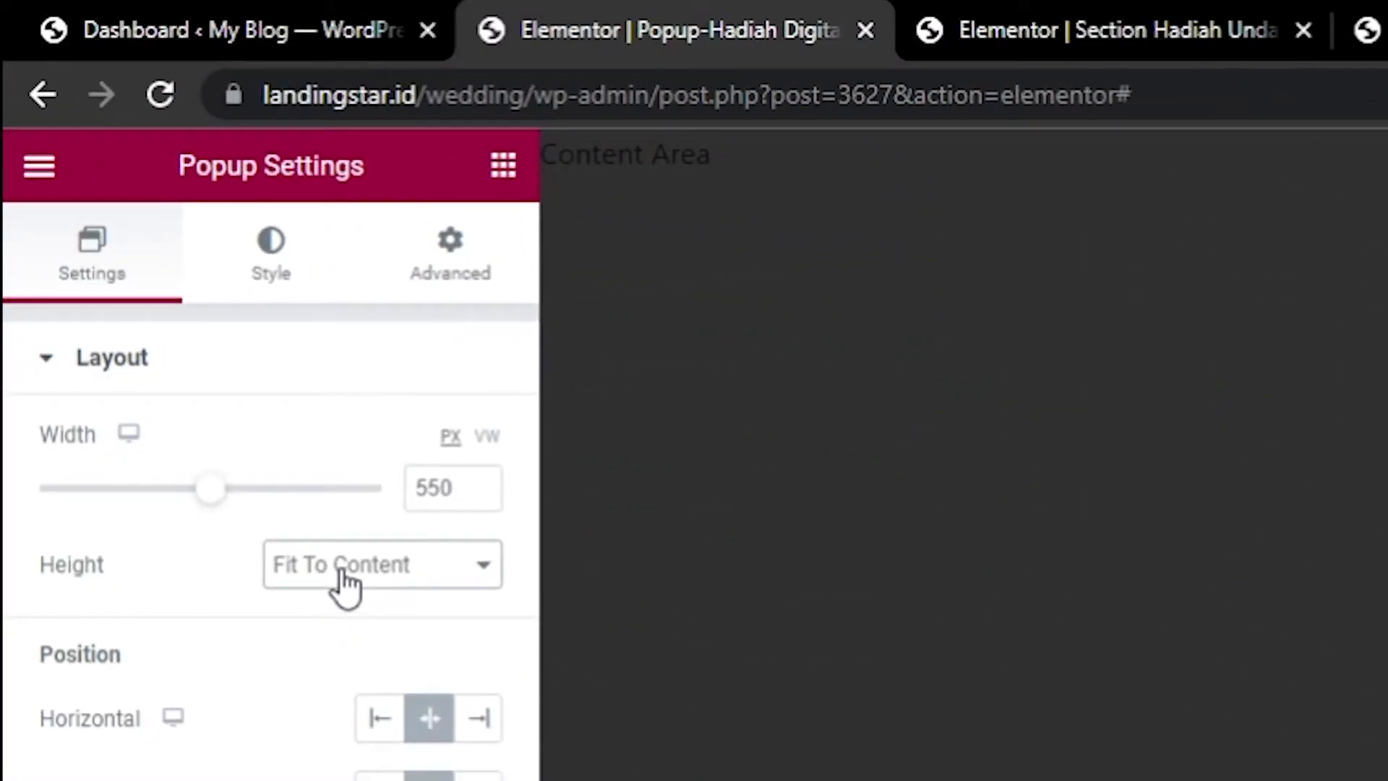
left_click(342, 579)
left_click(344, 675)
left_click_drag(145, 683, 229, 700)
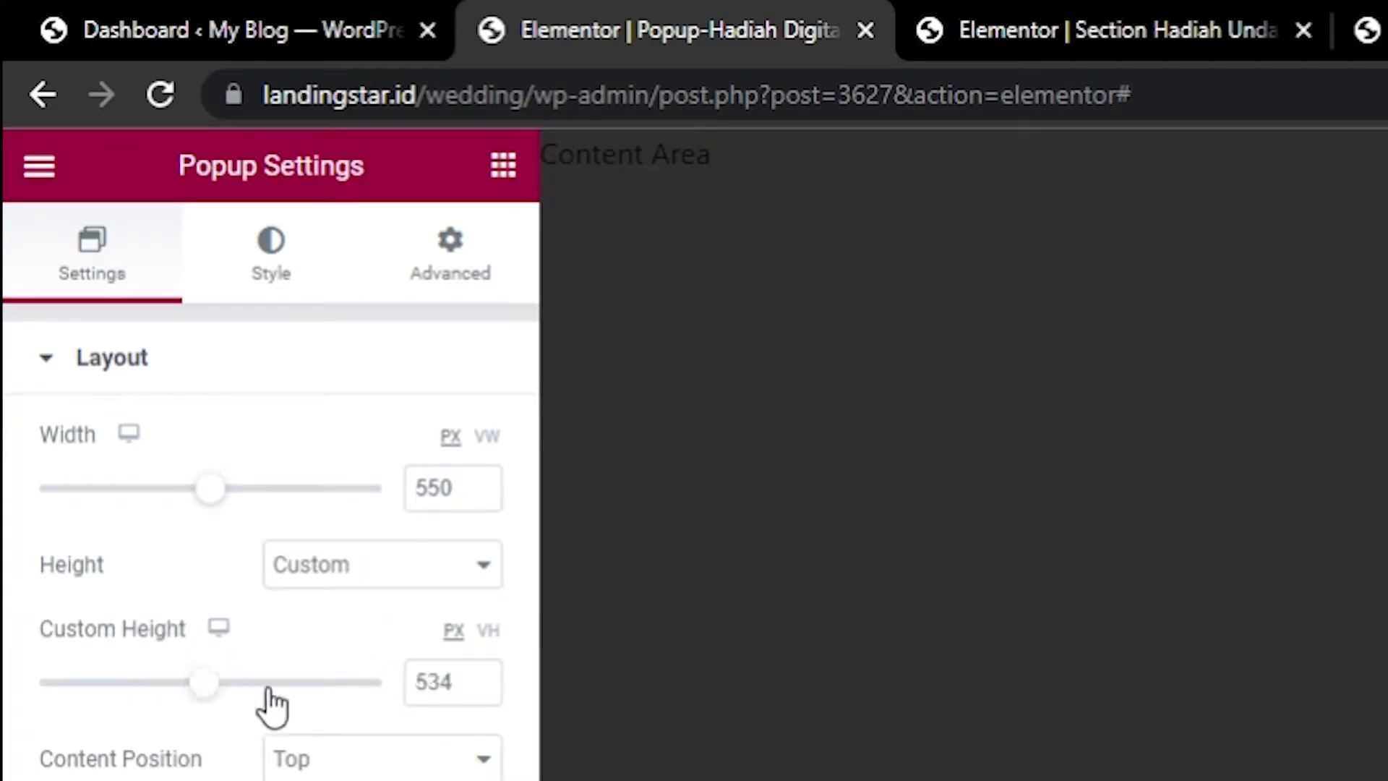
double_click(428, 682)
type("700")
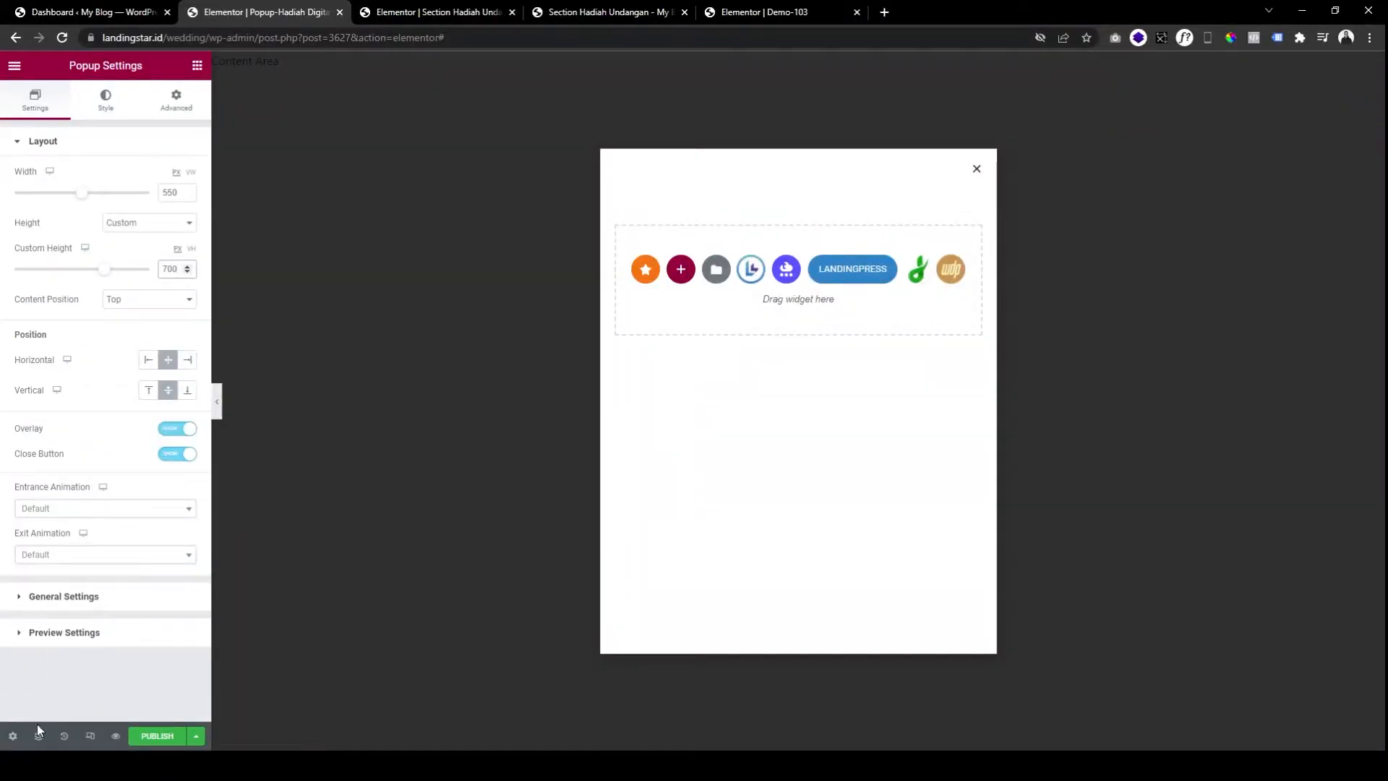
Adjust the close button's vertical and horizontal position, with a horizontal offset of 4.
left_click(110, 105)
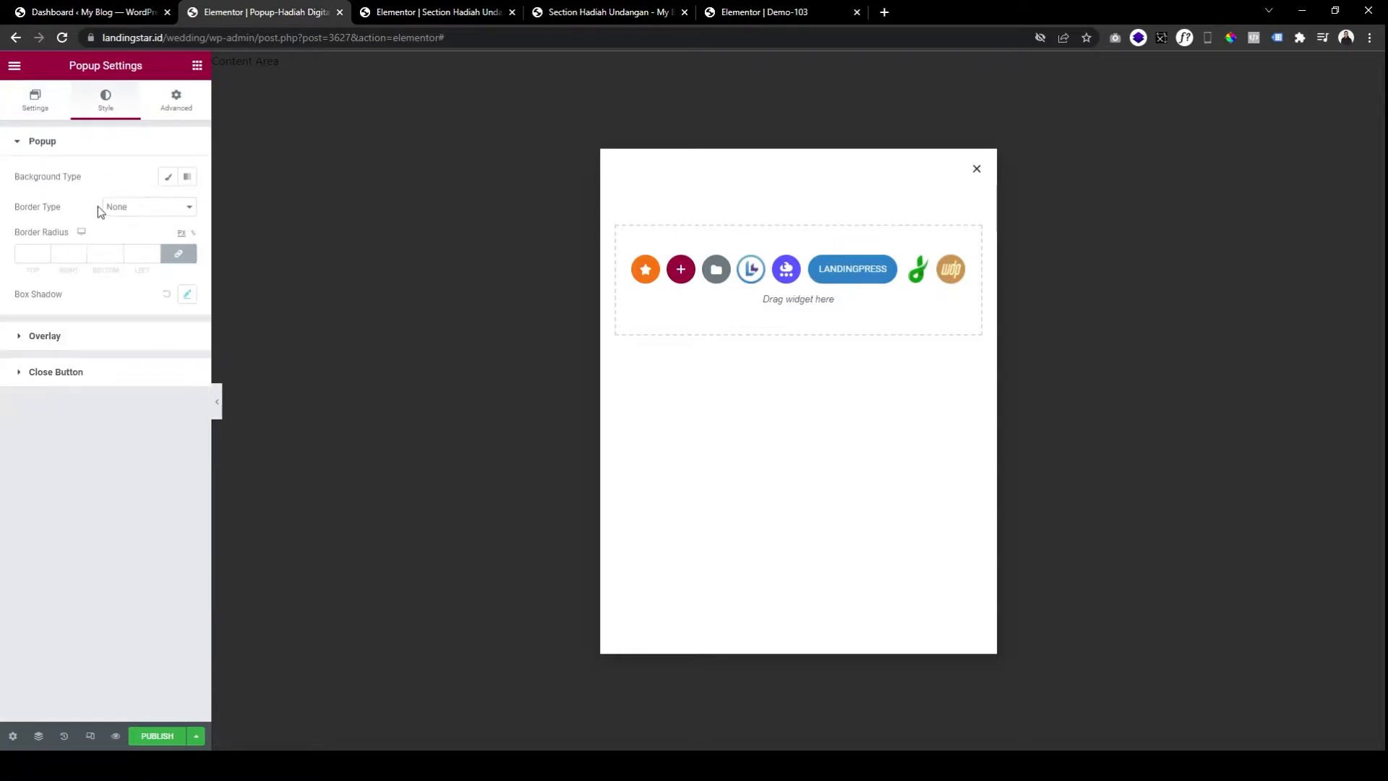
left_click(105, 377)
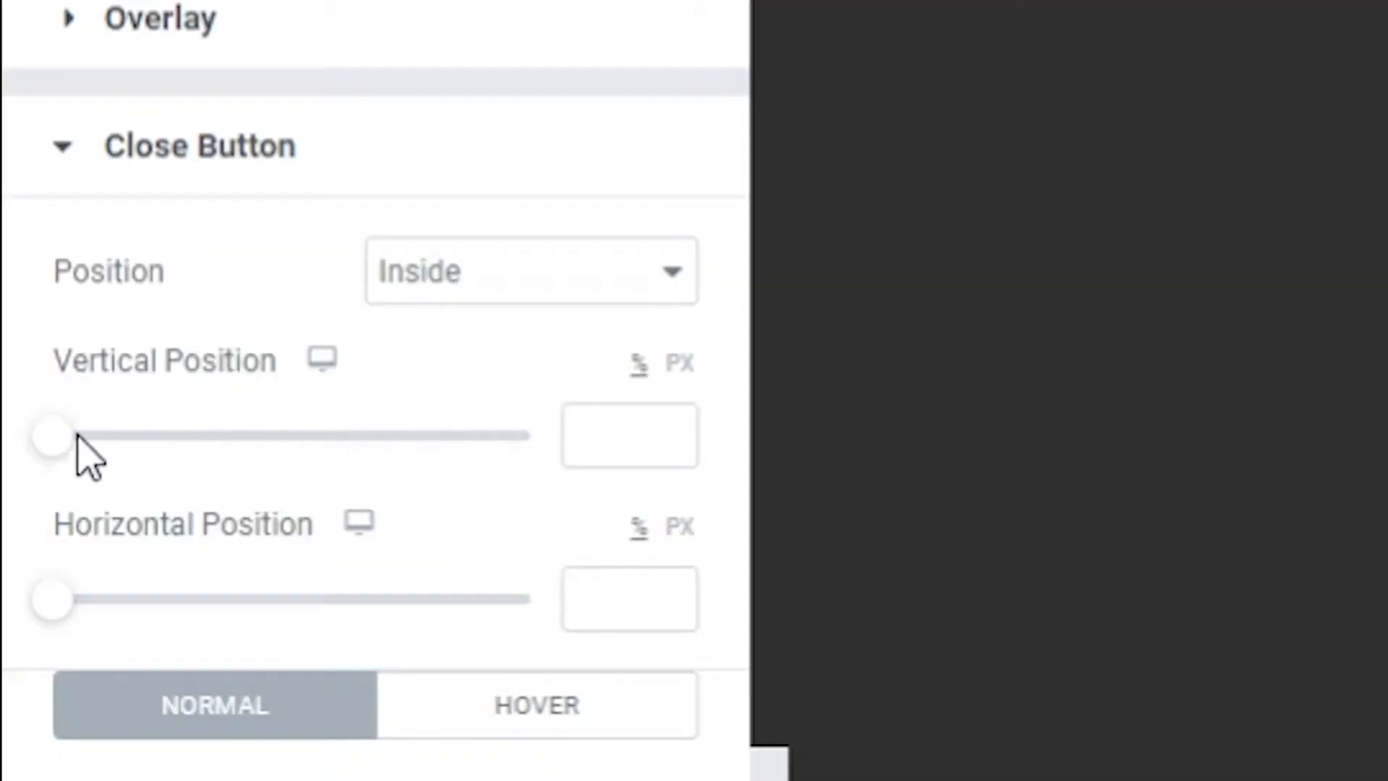
left_click_drag(22, 298, 34, 298)
left_click_drag(123, 462, 76, 465)
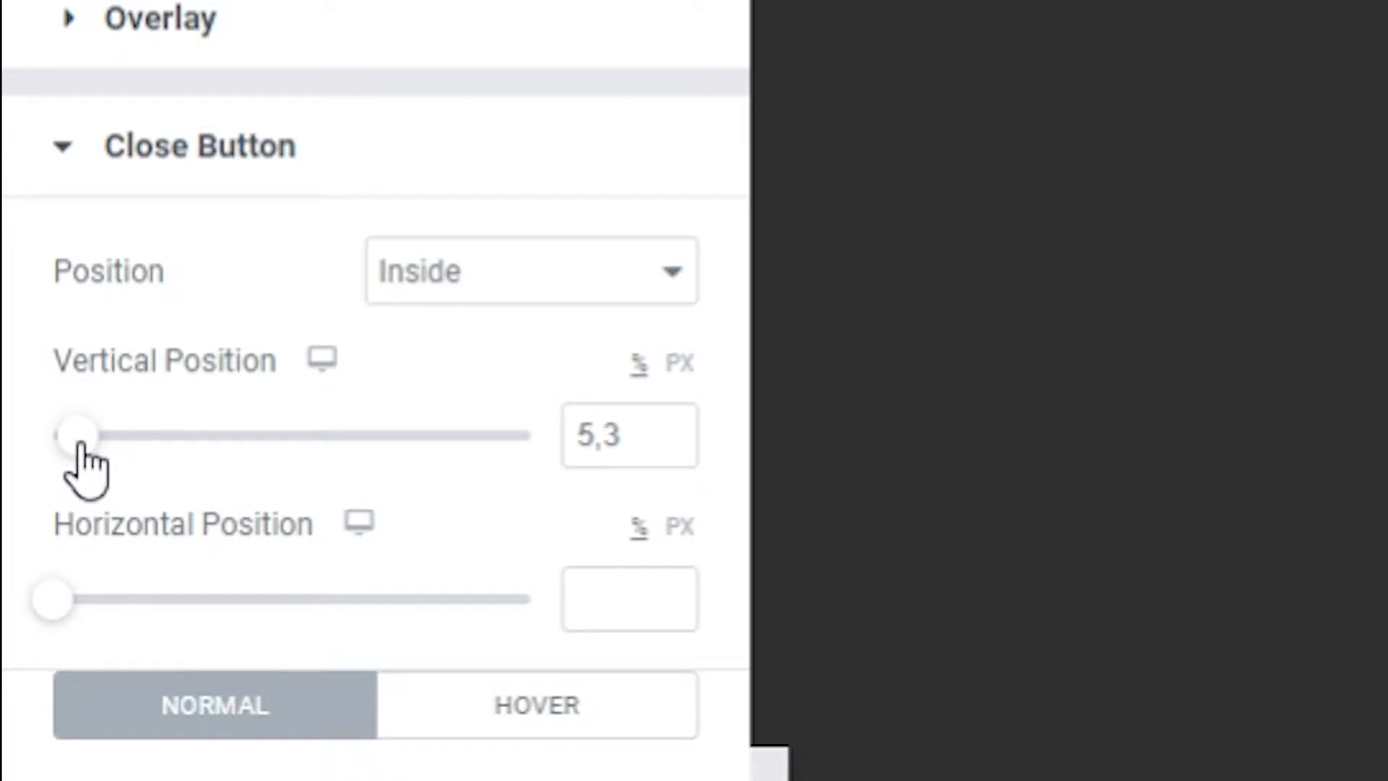
double_click(574, 448)
key("BackSpace")
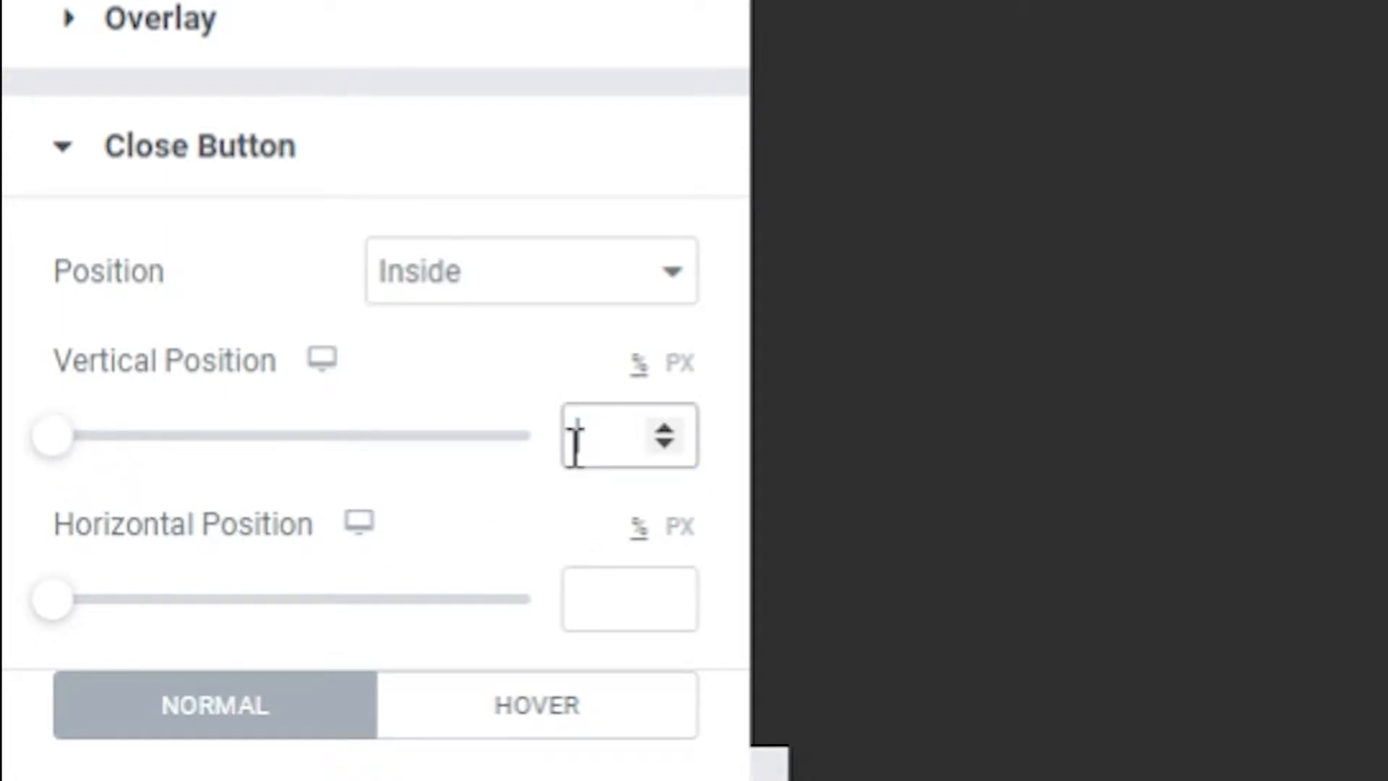
left_click_drag(54, 598, 111, 617)
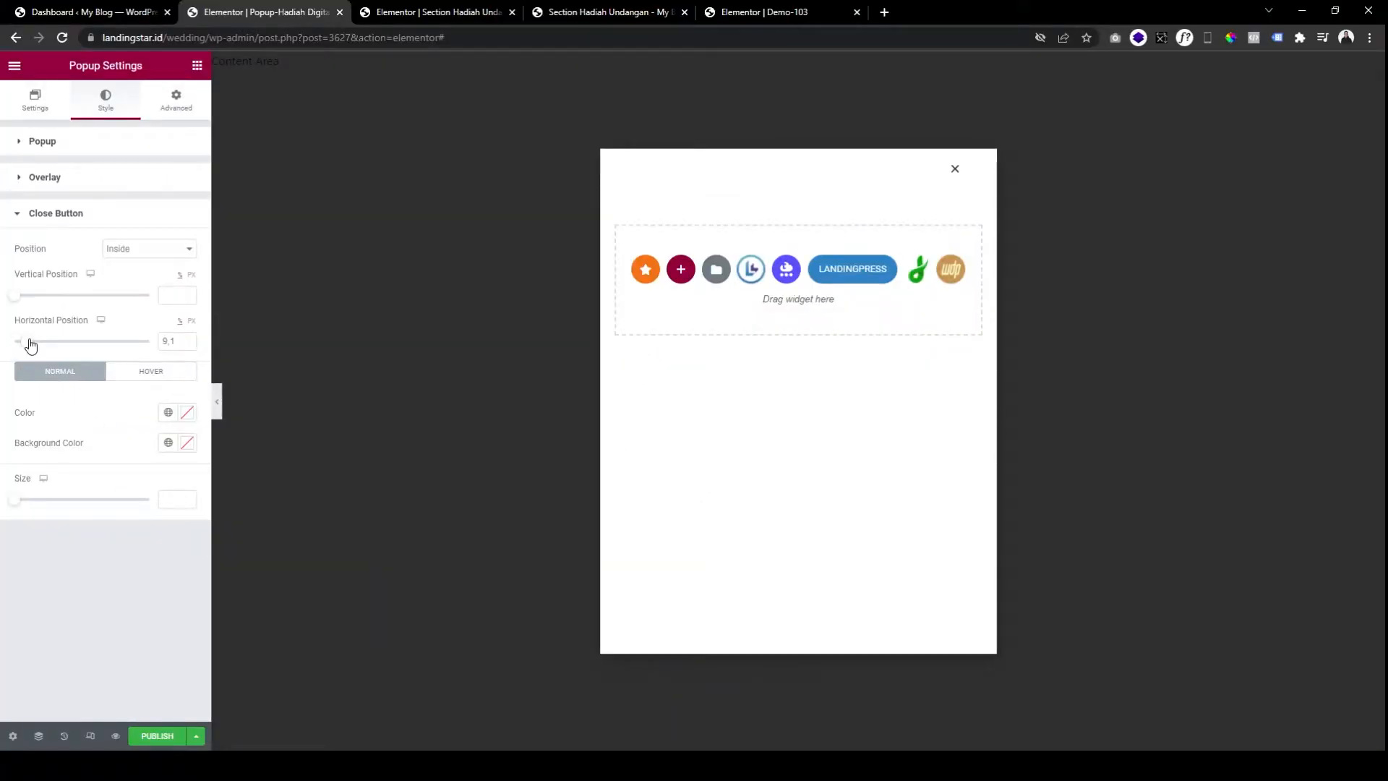
left_click_drag(30, 341, 21, 341)
double_click(160, 343)
Set the close button icon colour to black and compare with the reference Wedding Gift popup.
left_click(187, 414)
left_click_drag(224, 498, 108, 415)
left_click(109, 415)
right_click(811, 262)
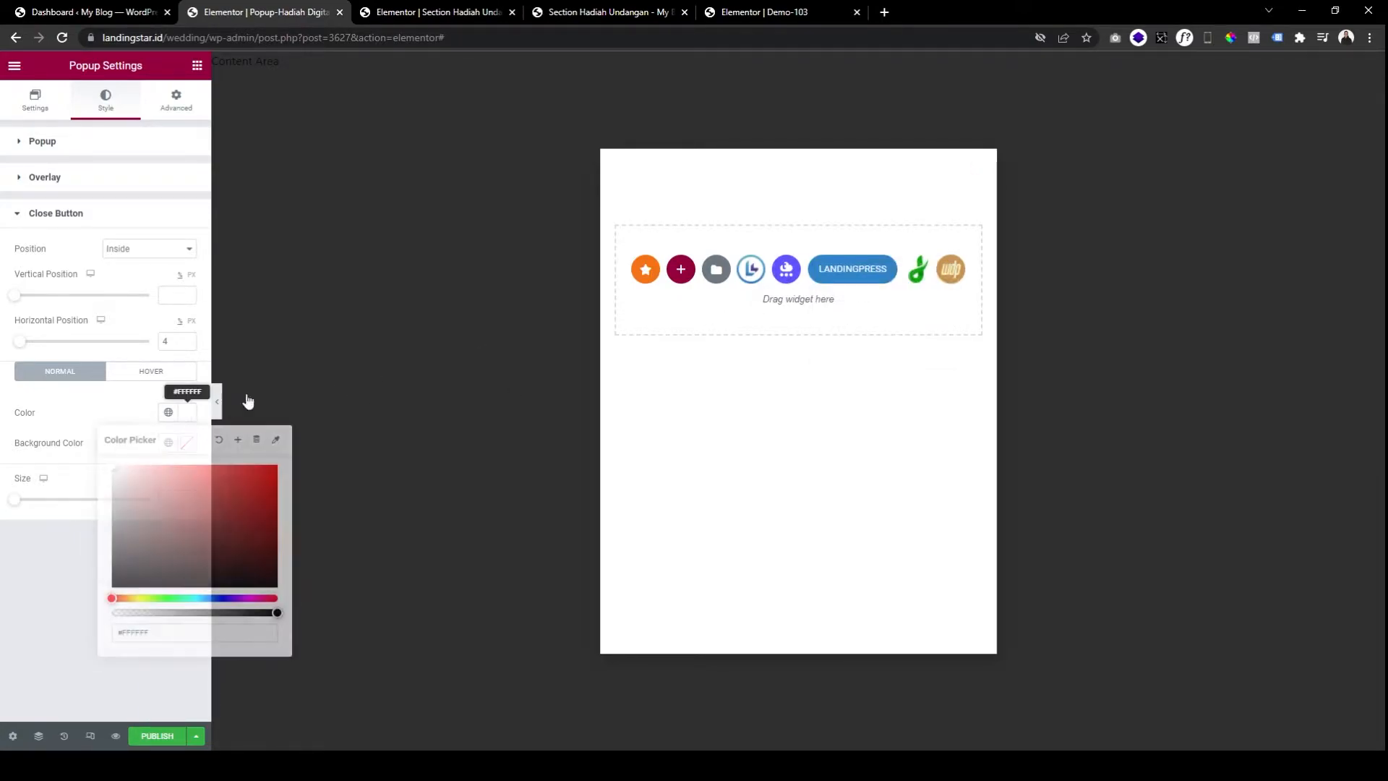
left_click(122, 585)
left_click(124, 406)
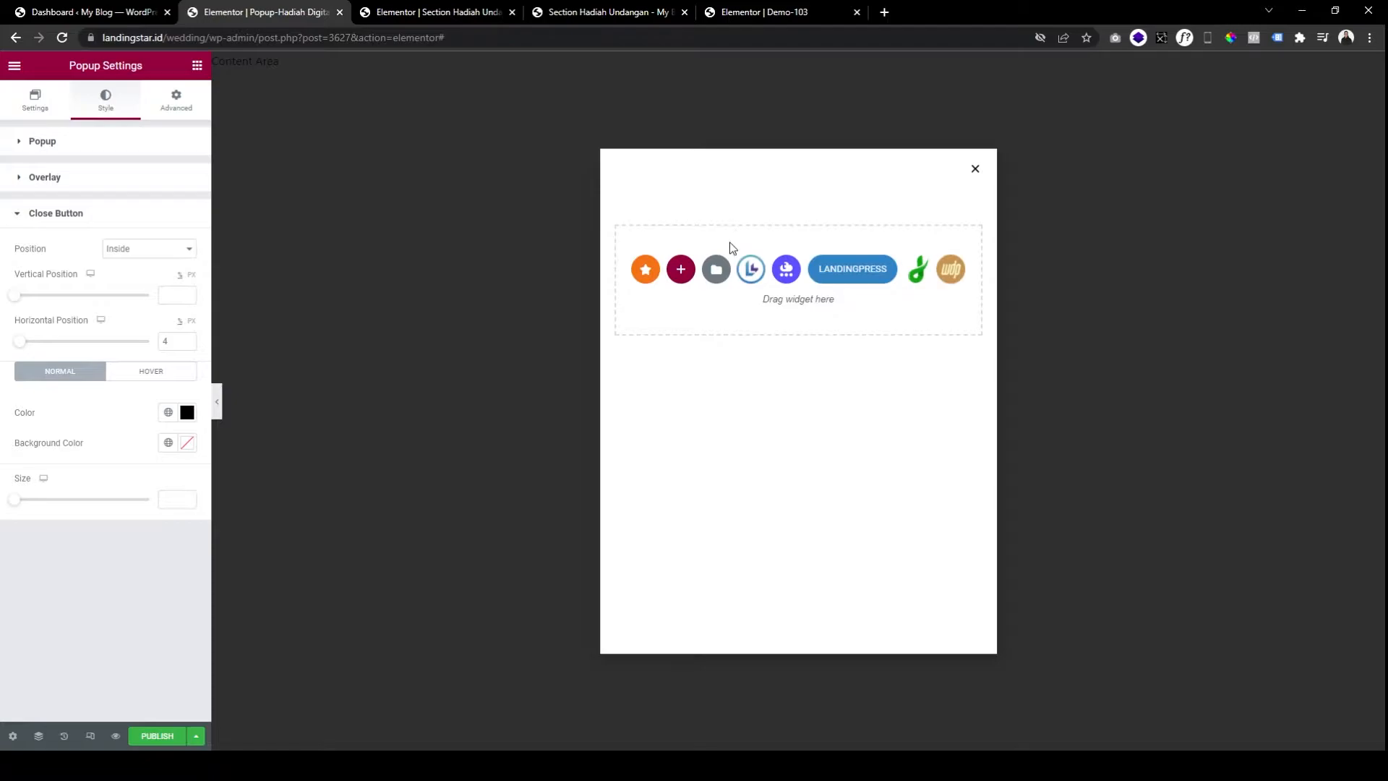
left_click(589, 12)
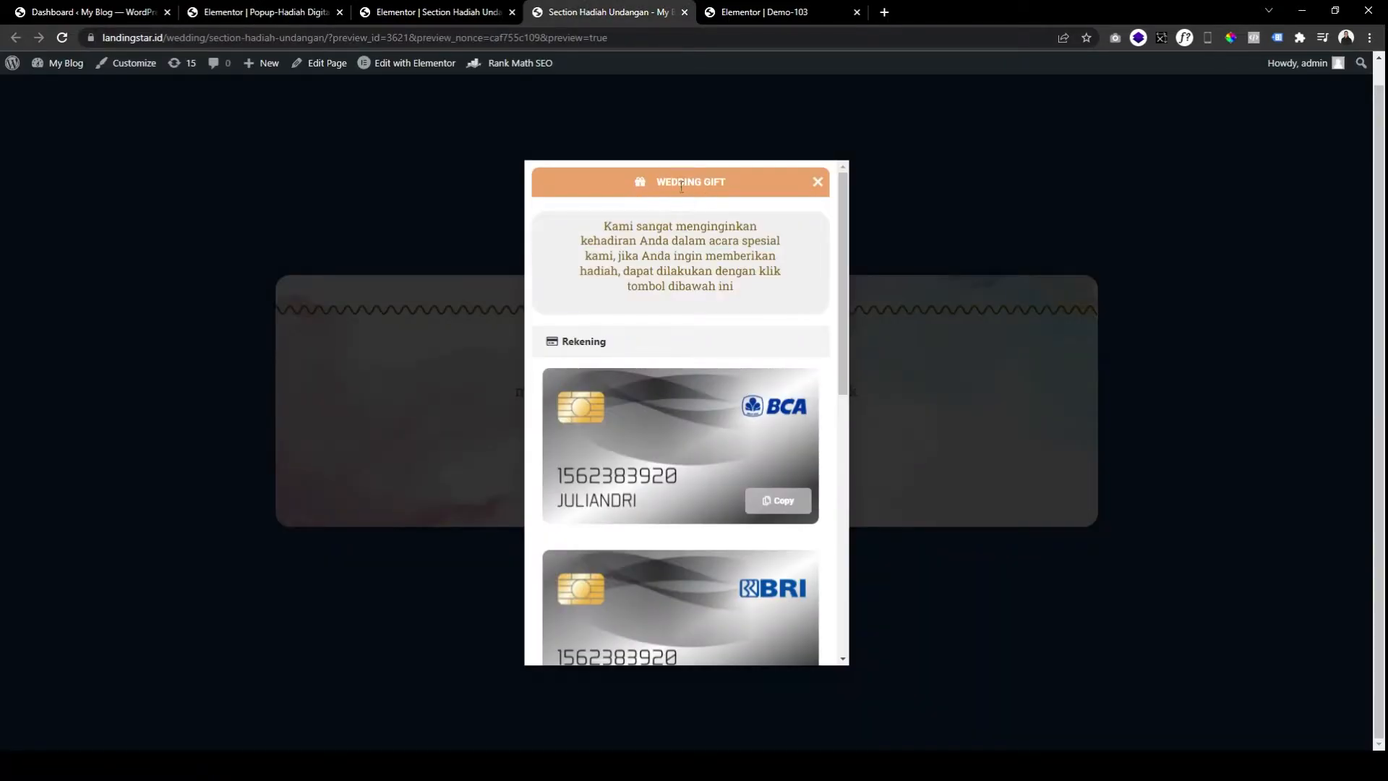
Add a one-column section to the popup and give it a top margin of 30.
left_click(343, 20)
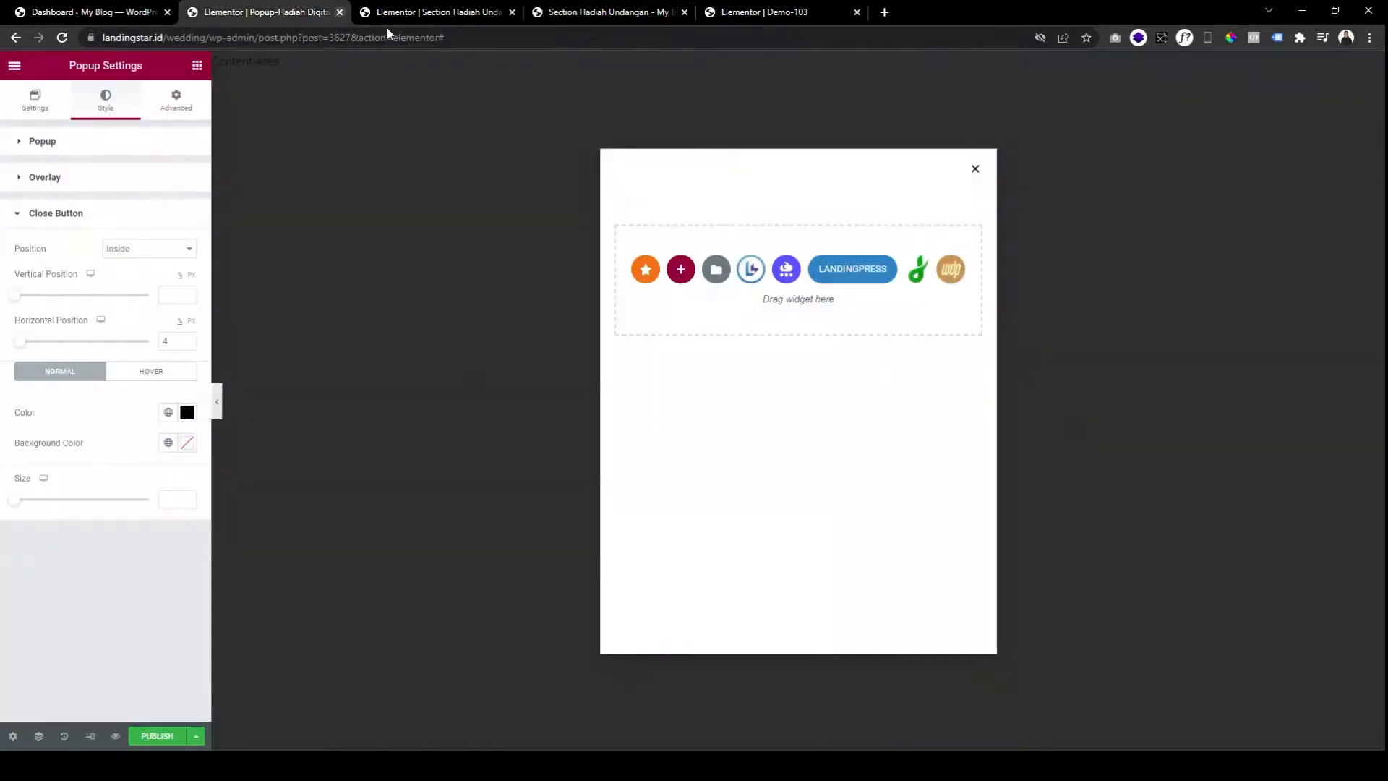
left_click(681, 269)
left_click(668, 312)
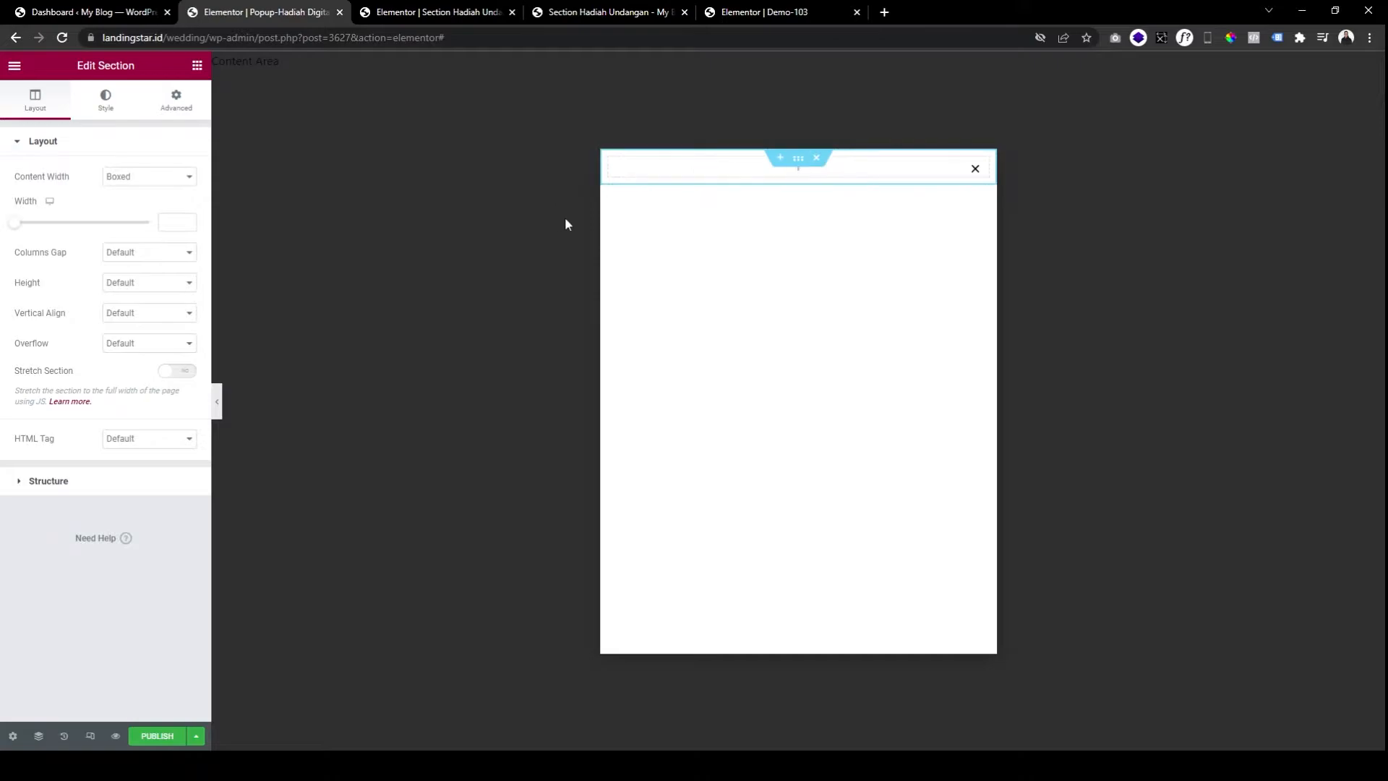
left_click(176, 101)
left_click(25, 194)
type("30")
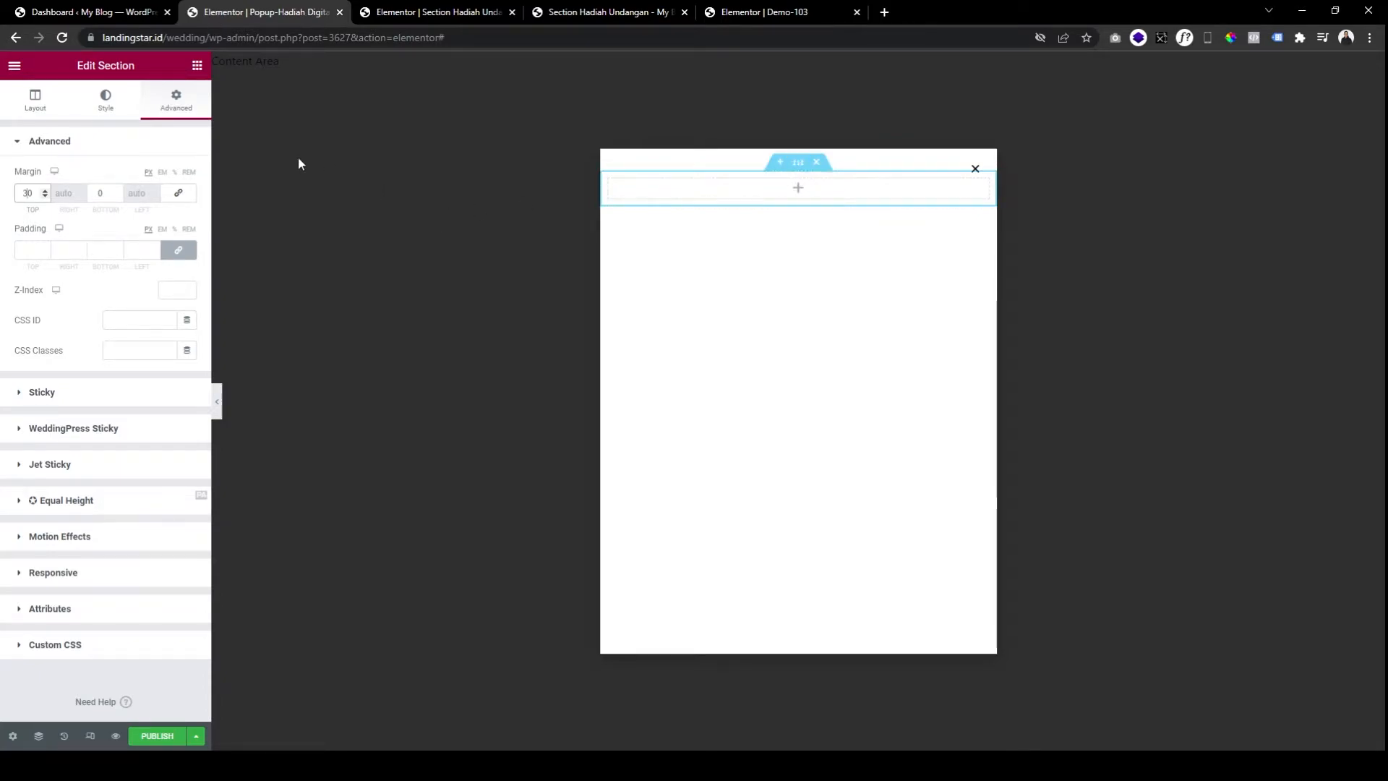
left_click(107, 113)
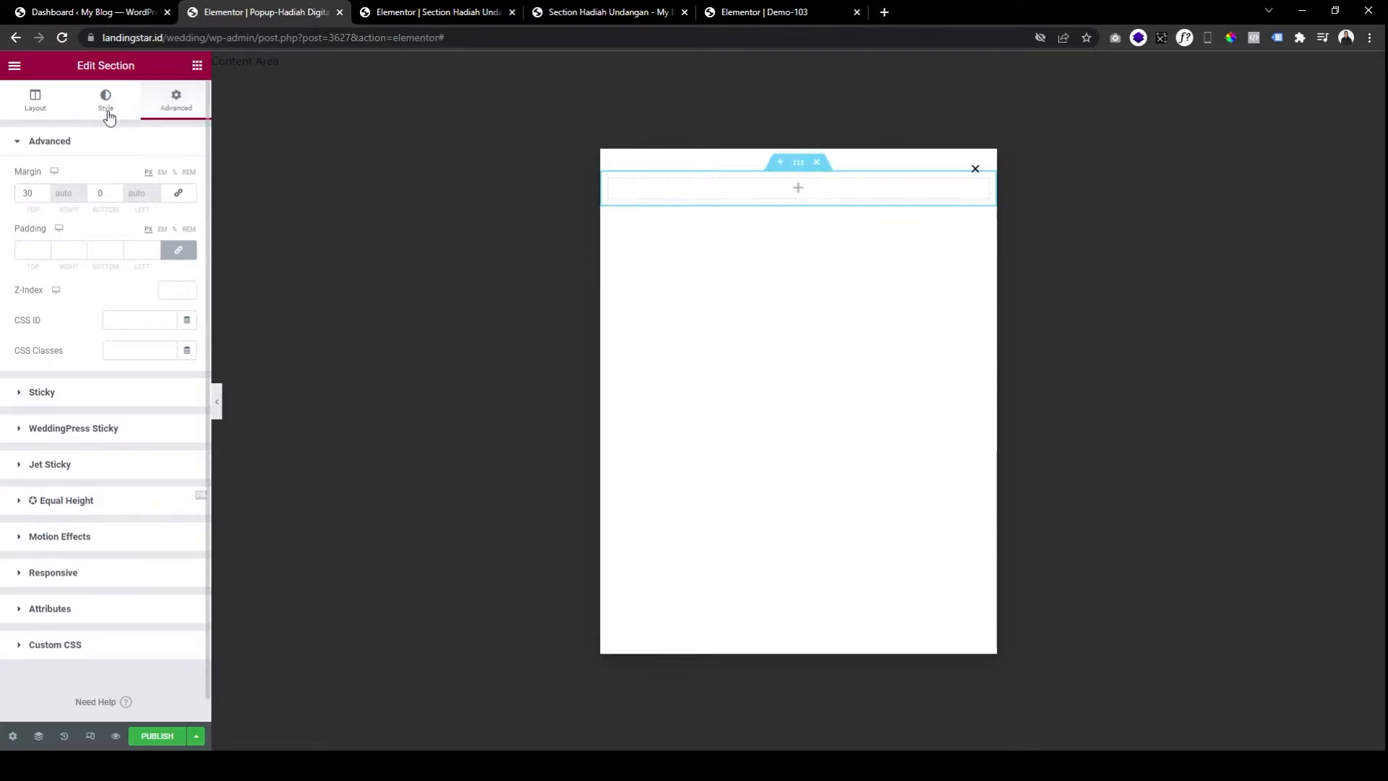
left_click(106, 114)
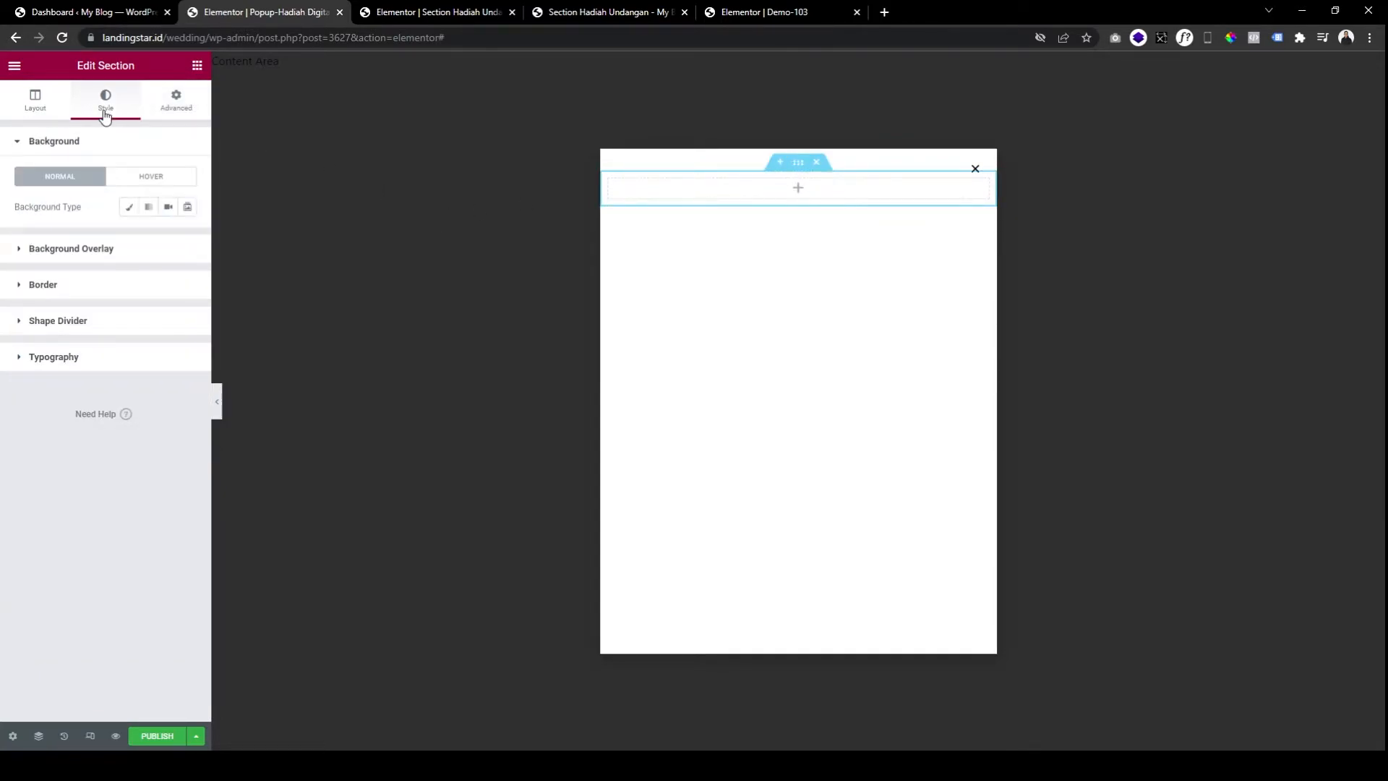
Give the section a Classic background in a slightly lightened orange (around #DB9323).
left_click(133, 214)
left_click(187, 237)
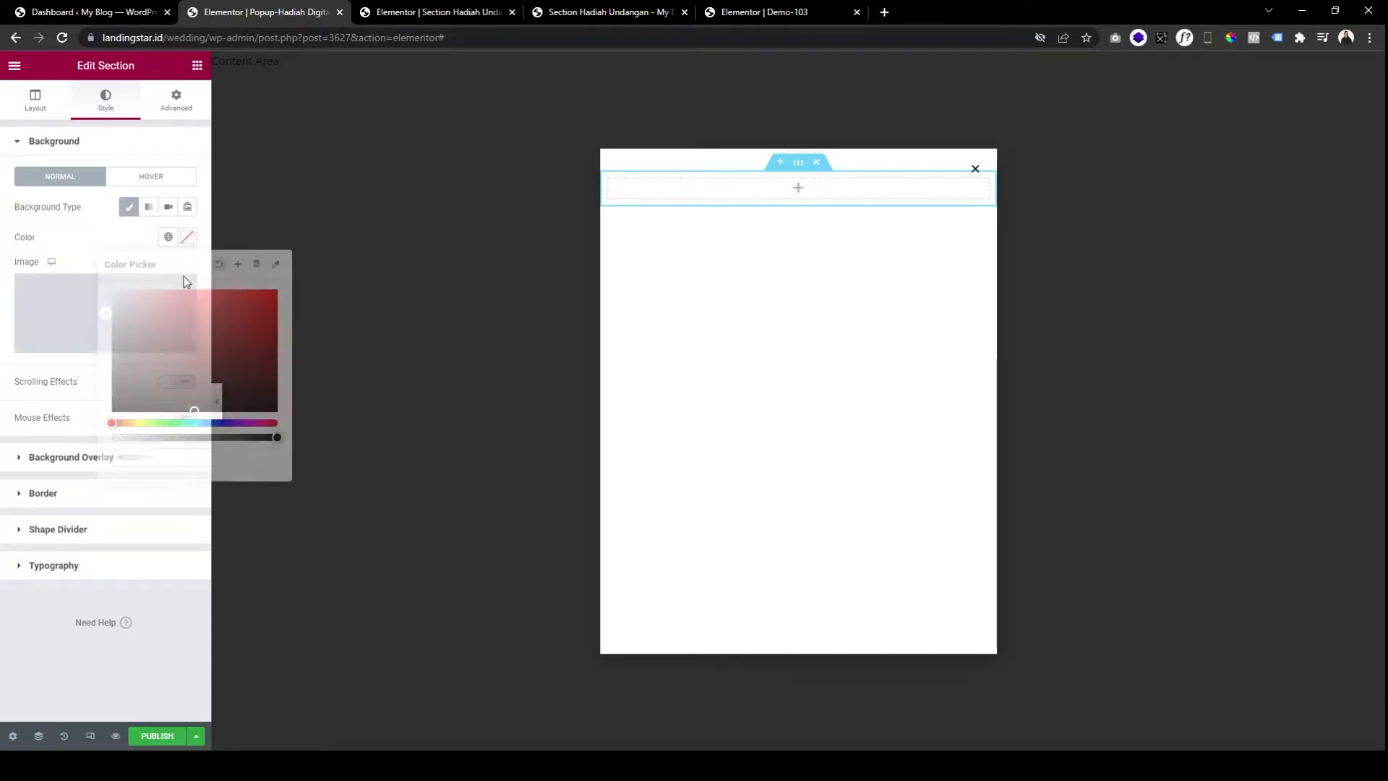
left_click(137, 422)
left_click(235, 307)
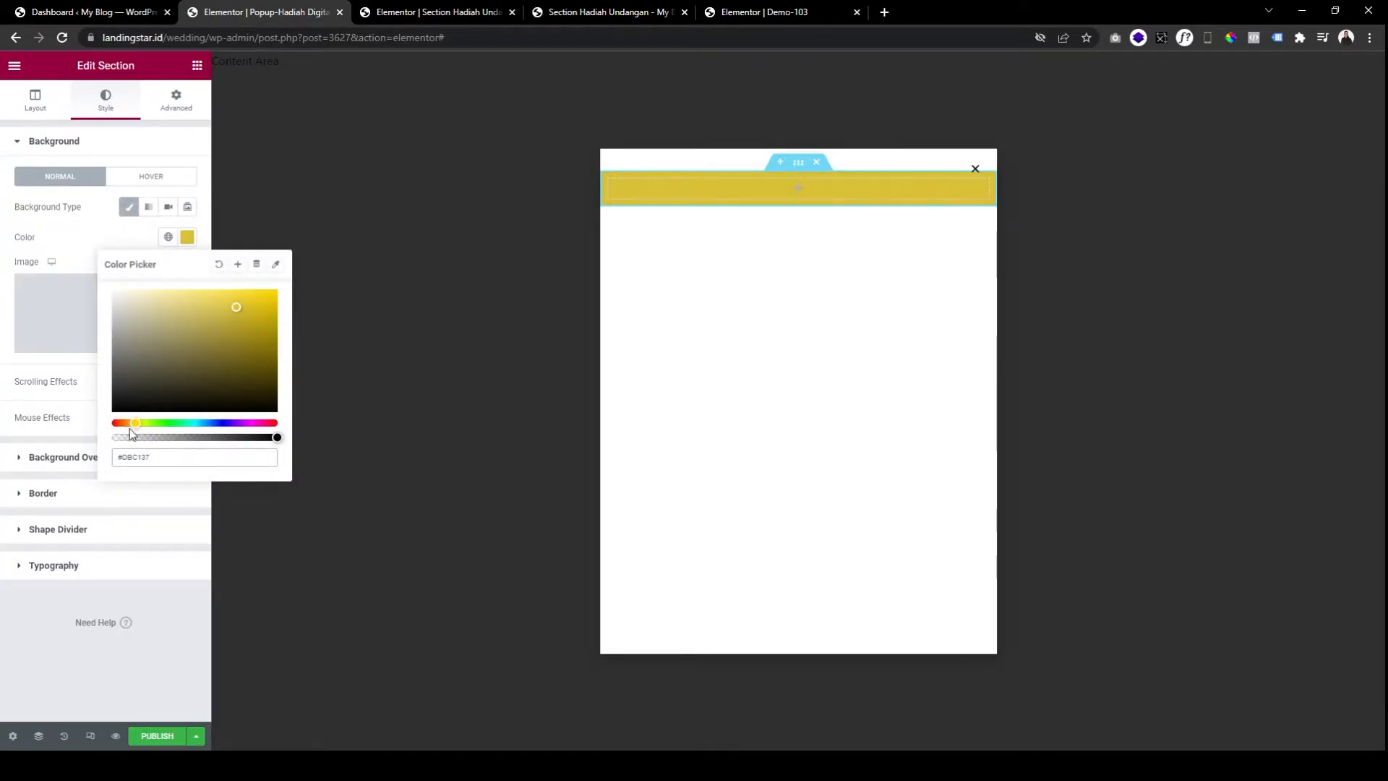
left_click(129, 423)
left_click(251, 307)
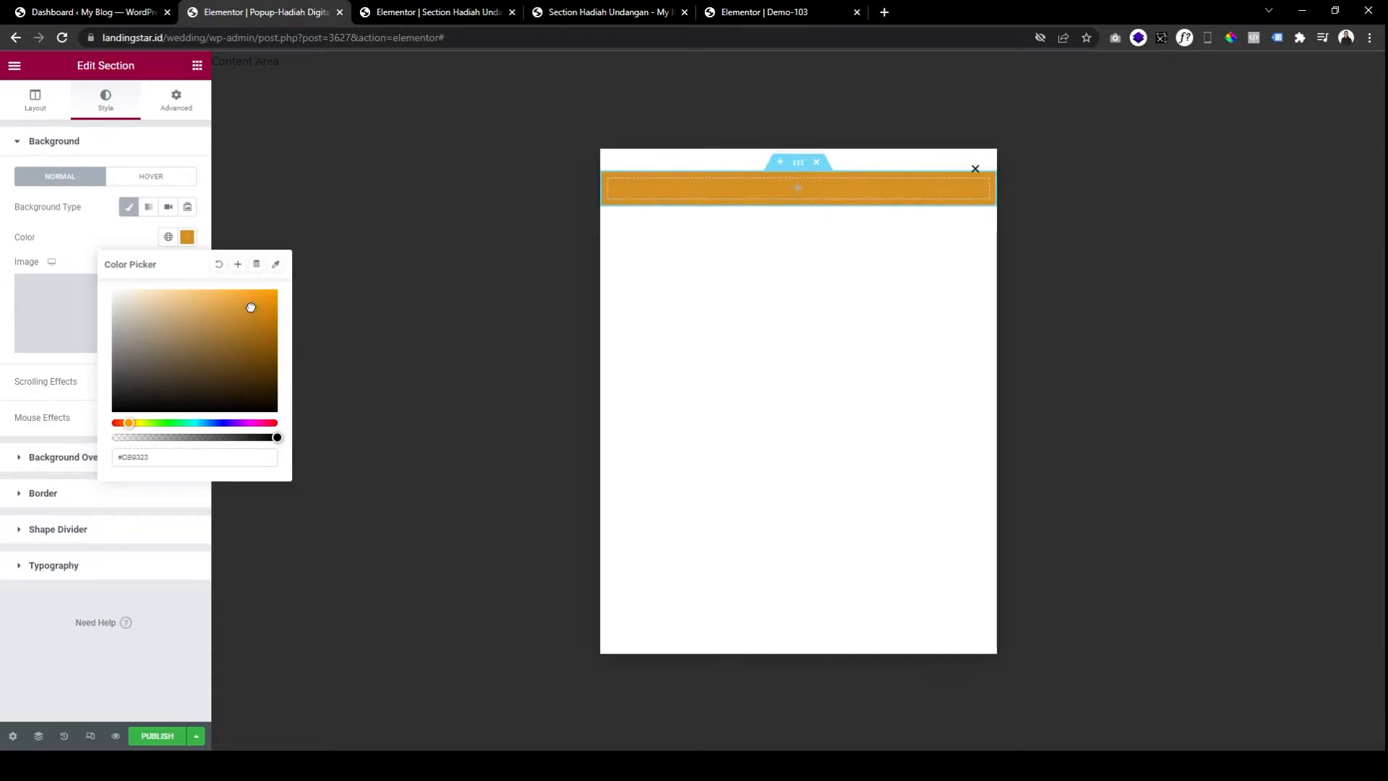
left_click(245, 302)
left_click(135, 227)
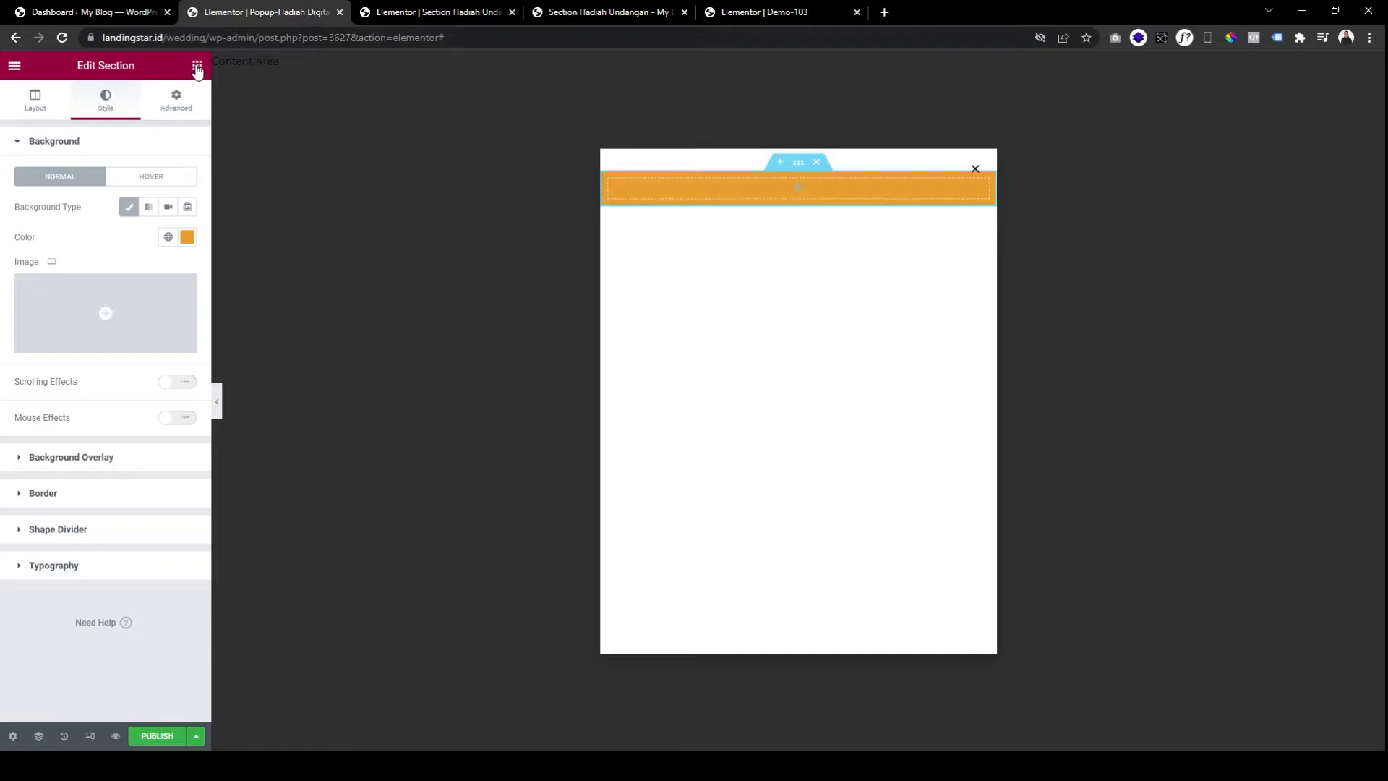
Compare the section with the reference Wedding Gift popup, then bring up the widgets panel.
left_click(589, 12)
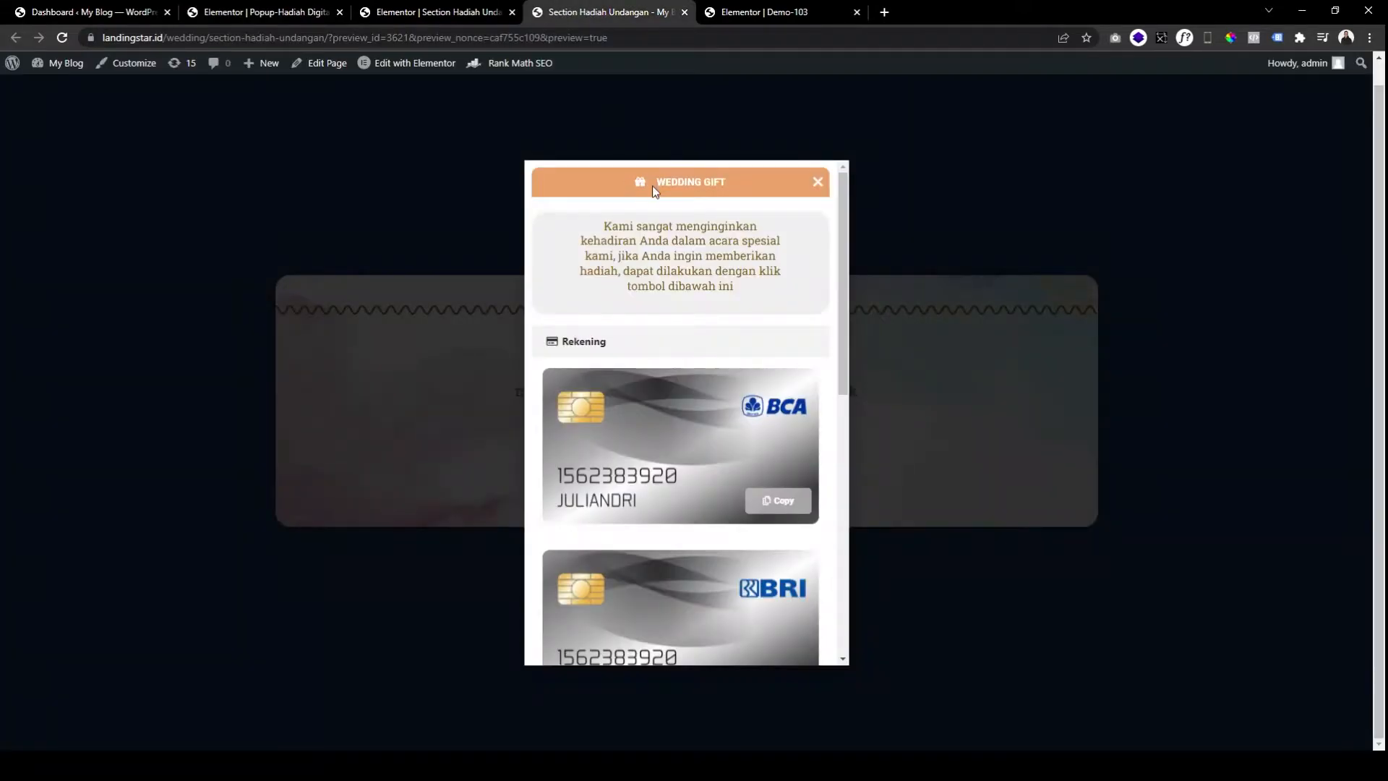
left_click(292, 16)
left_click(197, 65)
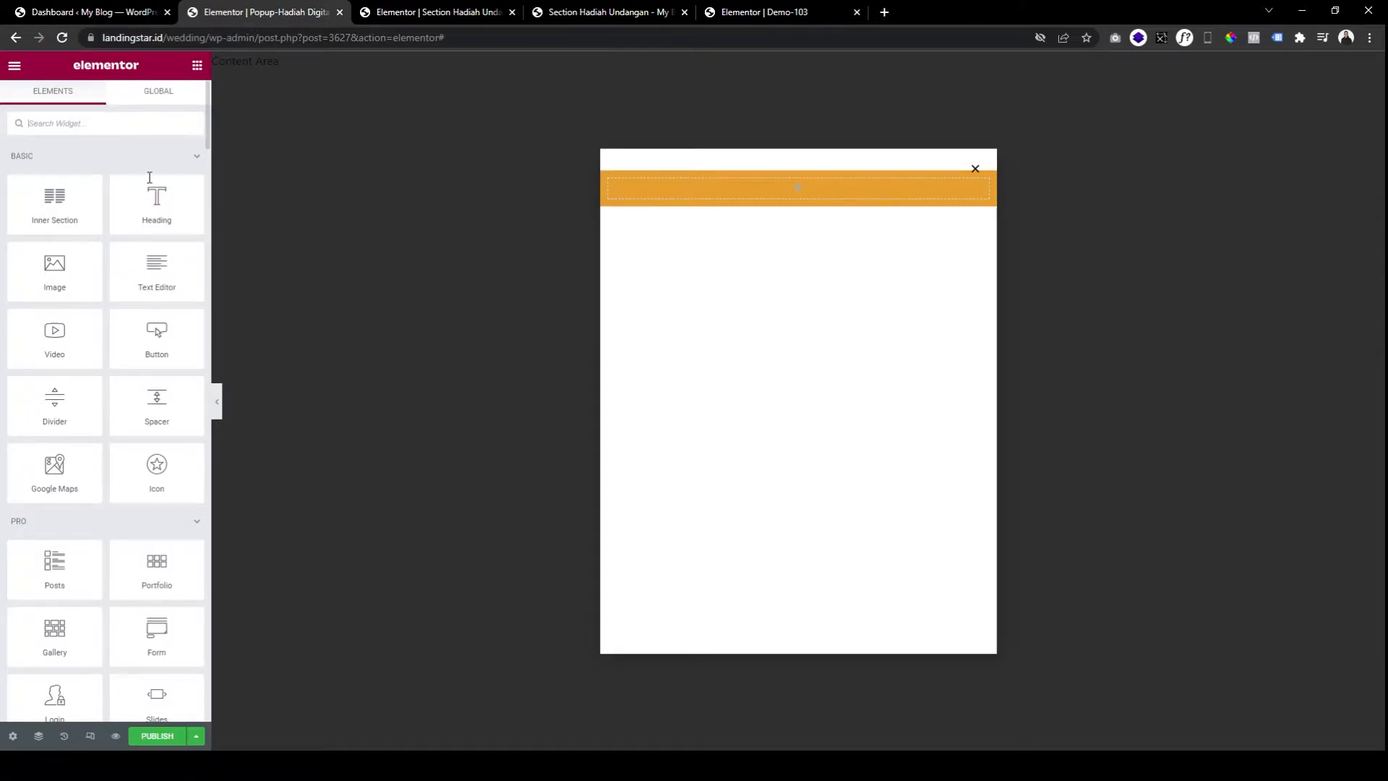
Add an Icon List widget to the orange section and remove its second and third items.
type("icon list")
left_click_drag(51, 191, 790, 191)
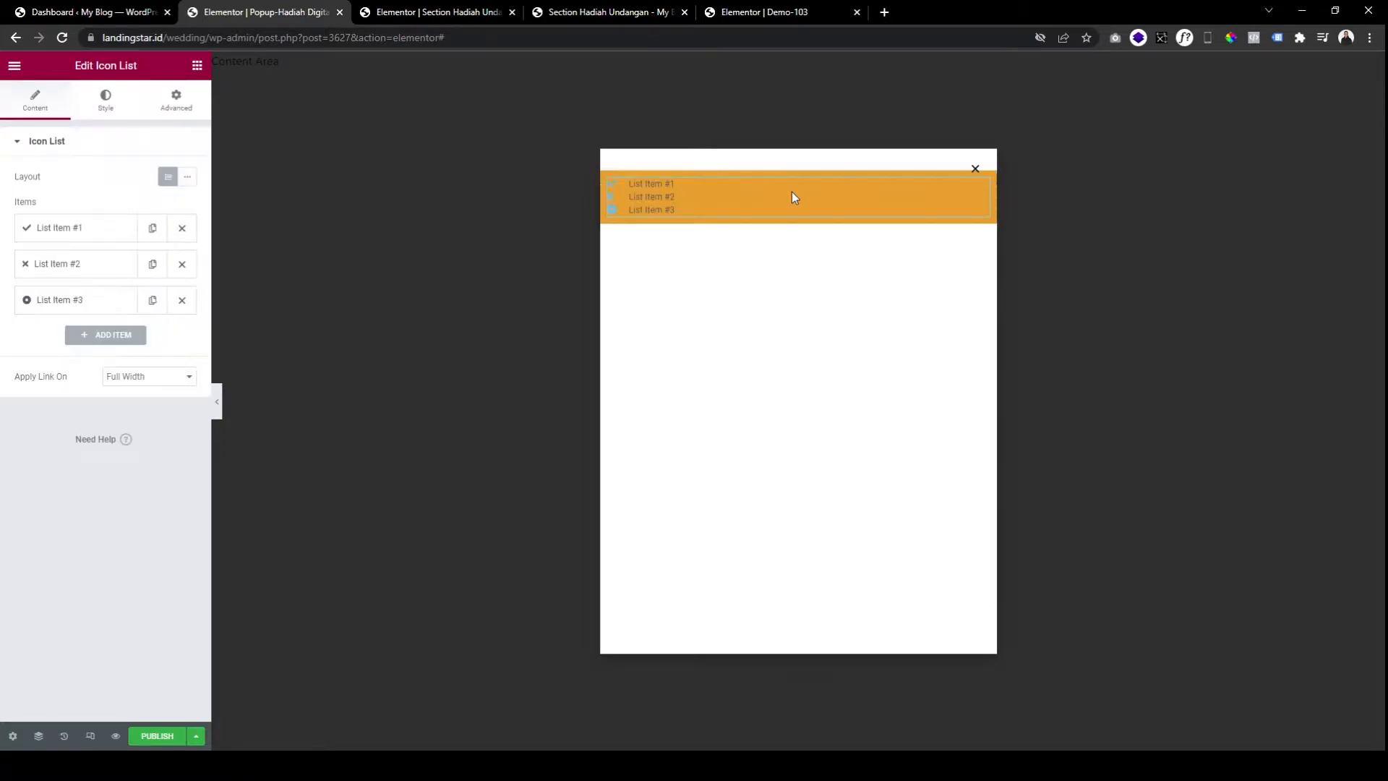
left_click(181, 263)
left_click(181, 263)
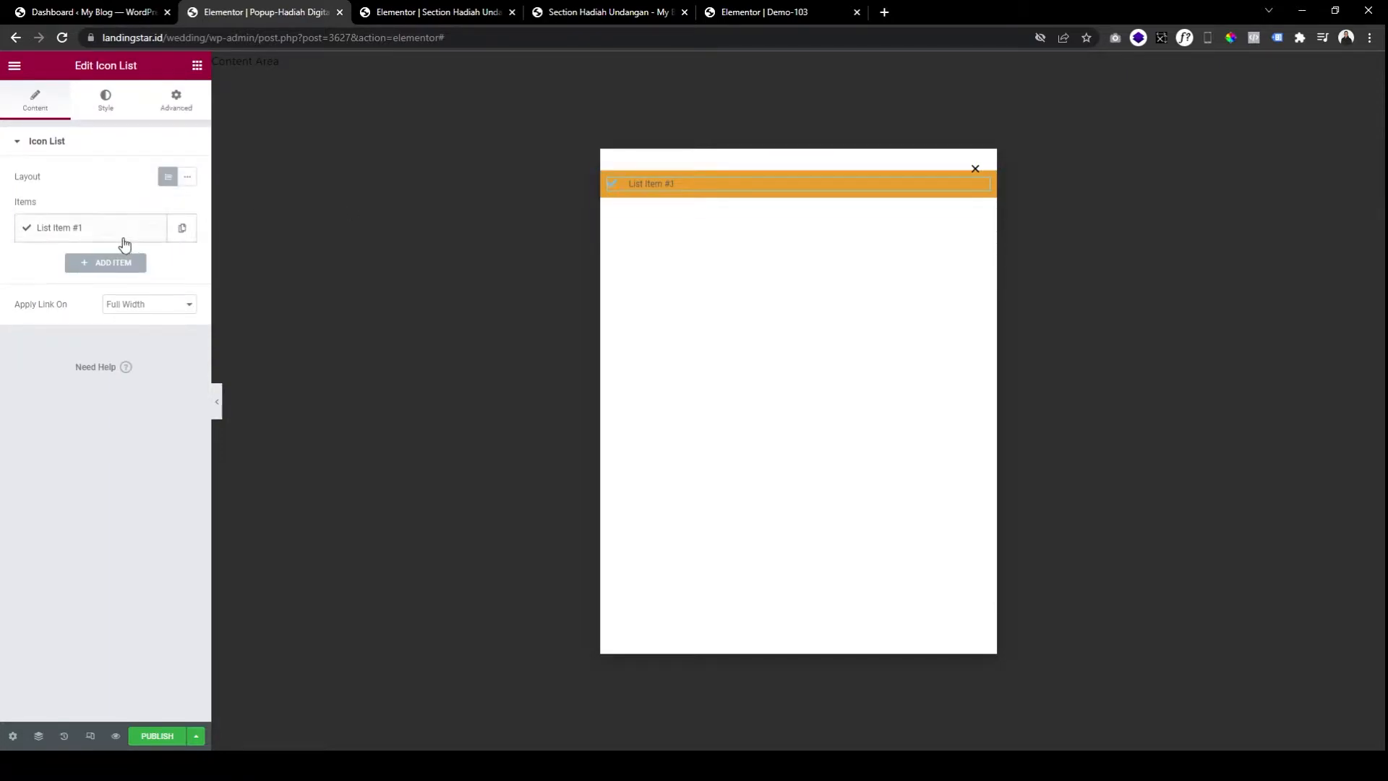
Give the remaining list item the Gift icon from the Icon Library.
left_click(128, 243)
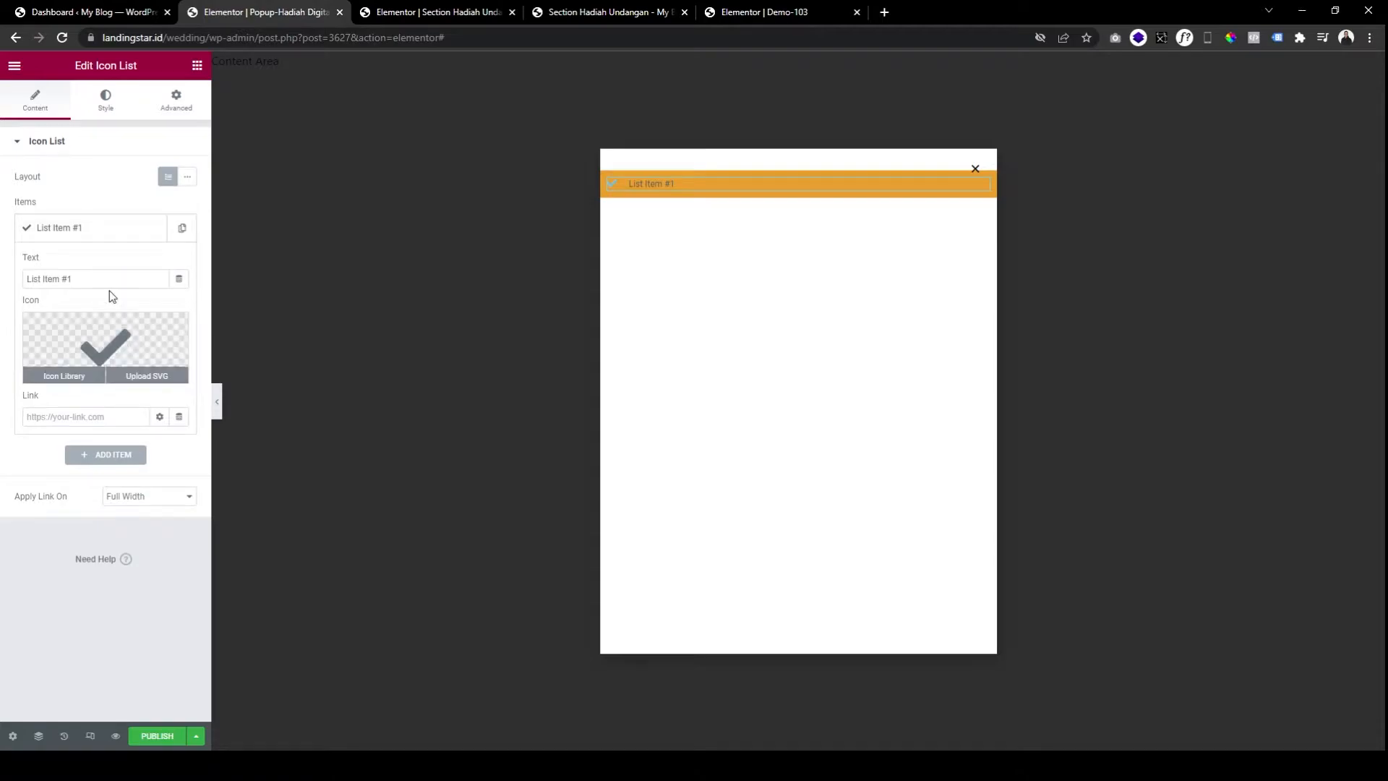
left_click(115, 344)
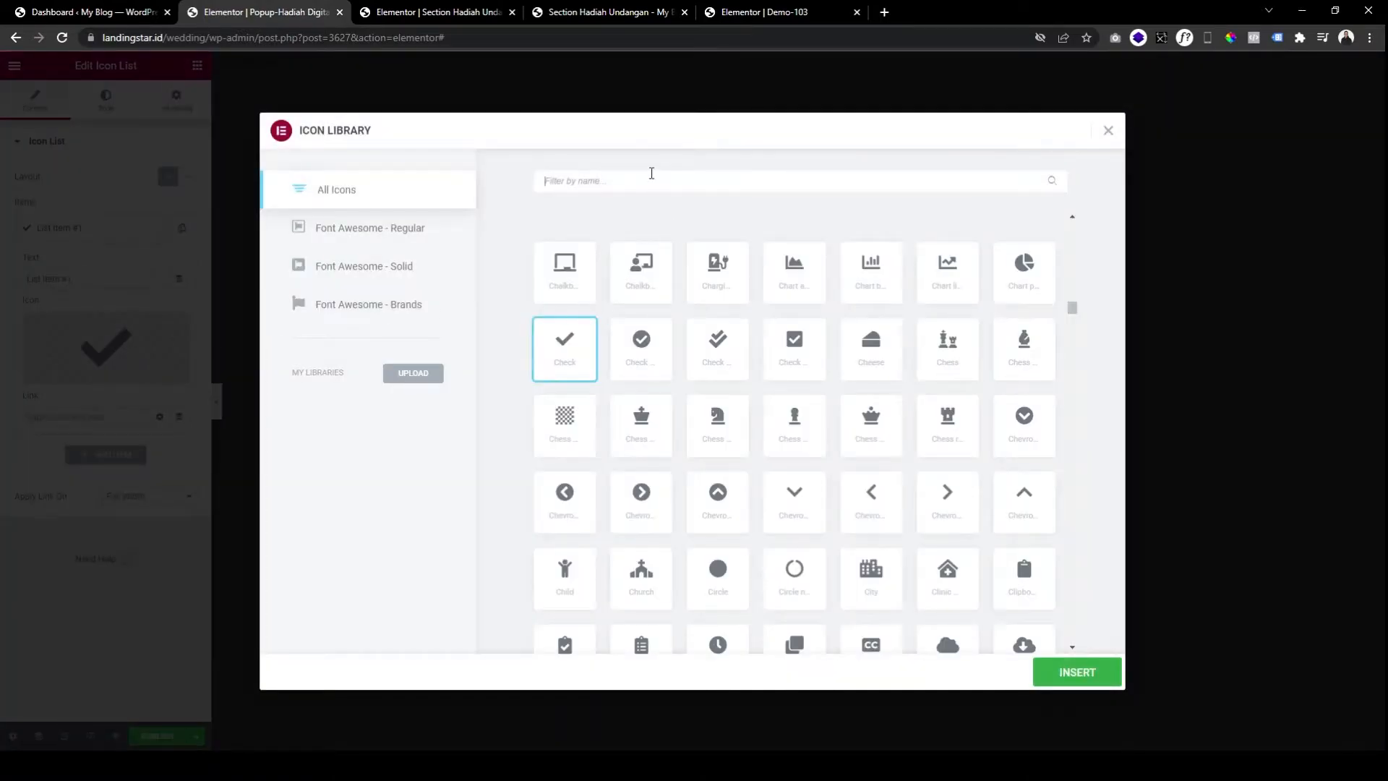
type("gift")
left_click(565, 269)
left_click(1072, 672)
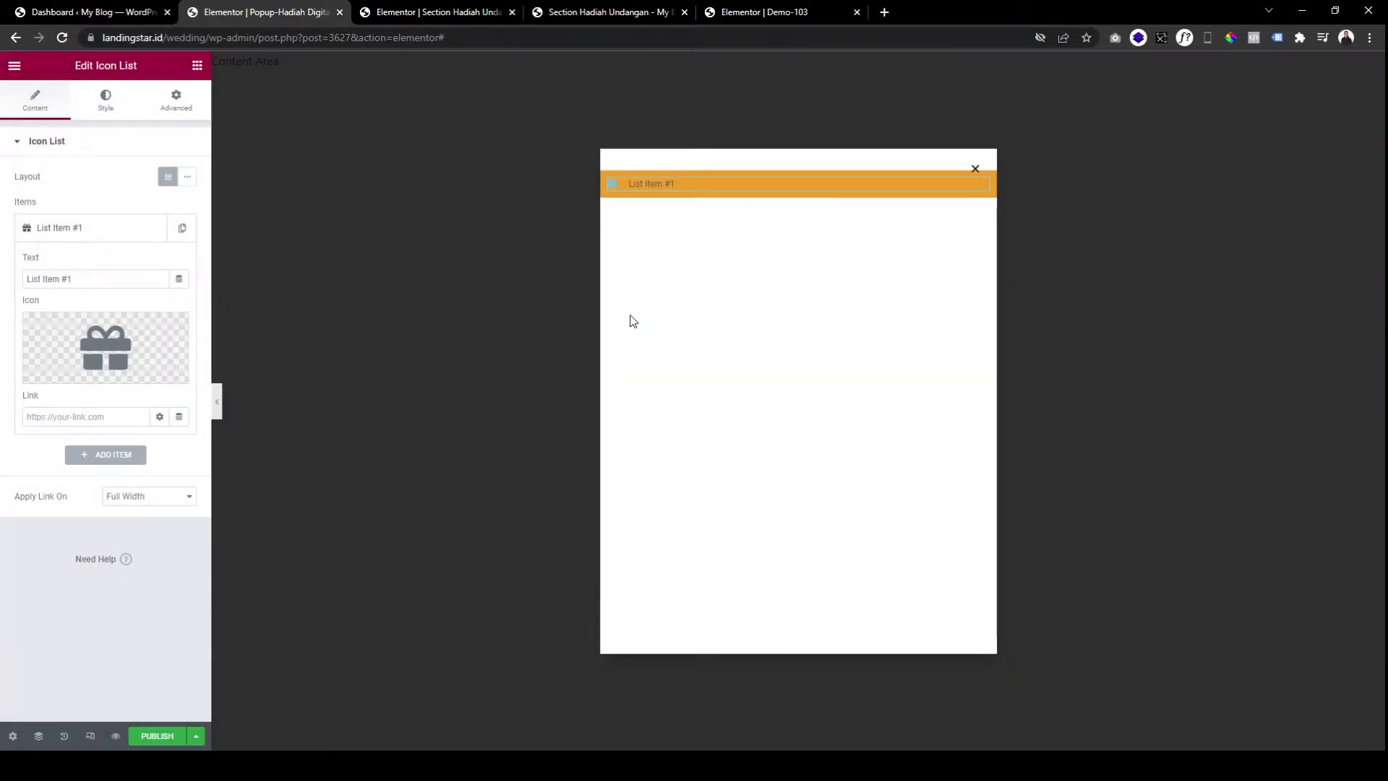
Change the list item's text to WEDDING GIFT.
triple_click(61, 281)
left_click(577, 15)
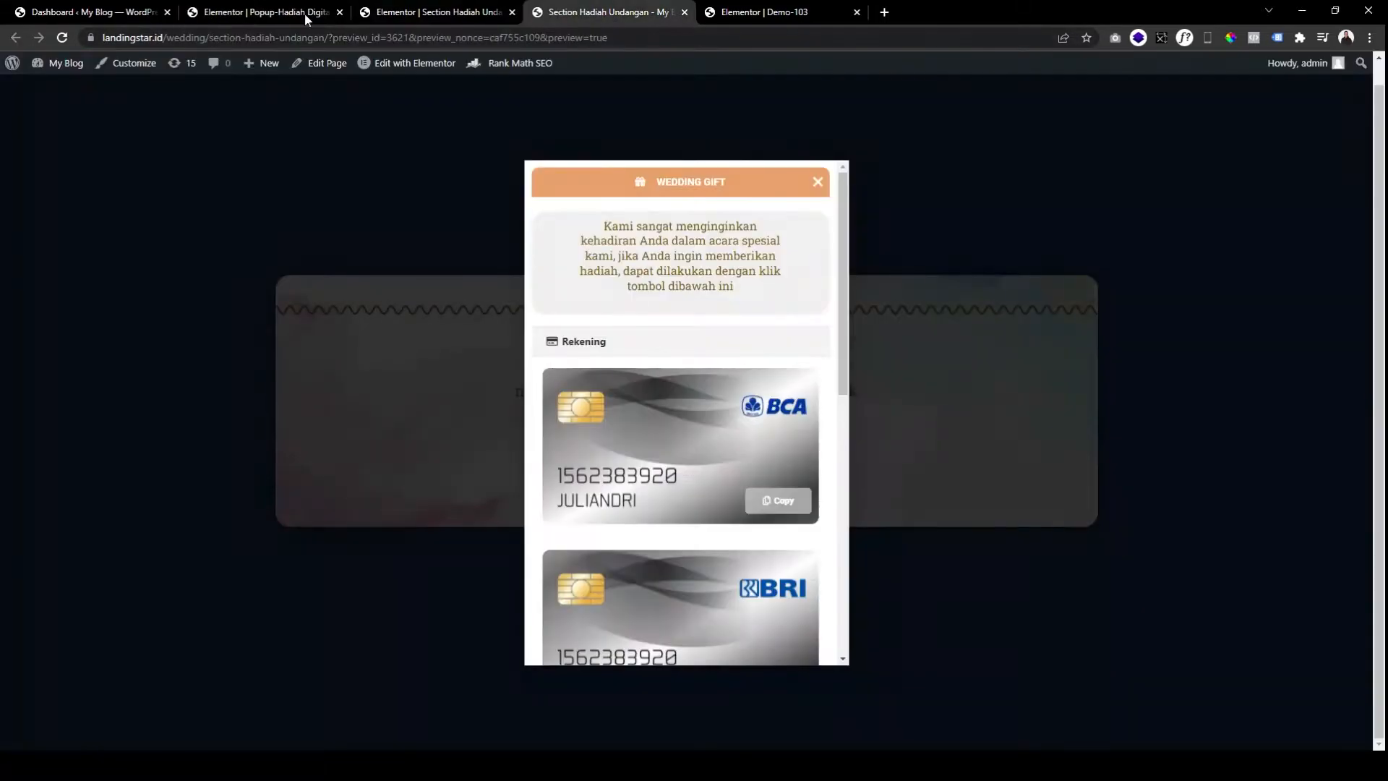
left_click(280, 15)
type("WE")
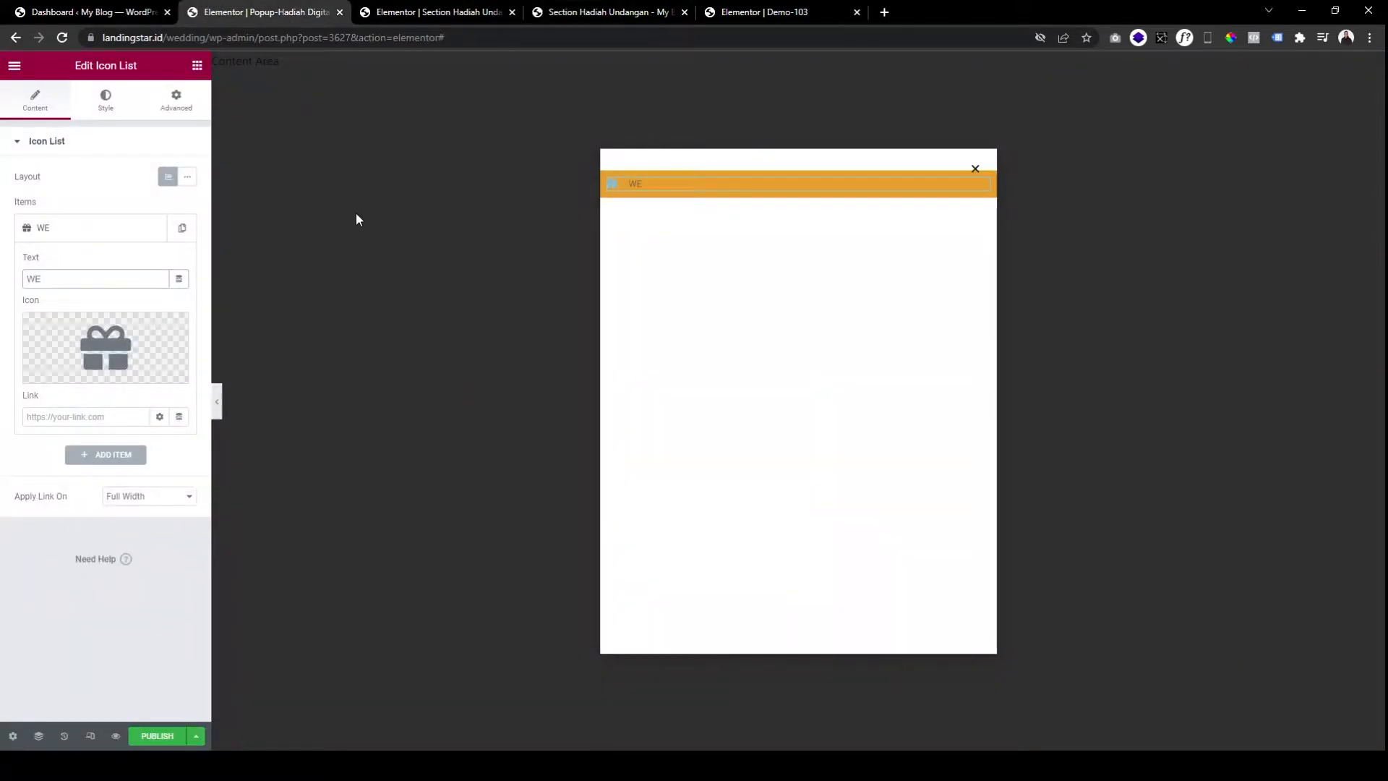
type("DDING GIFT")
key("ctrl+a")
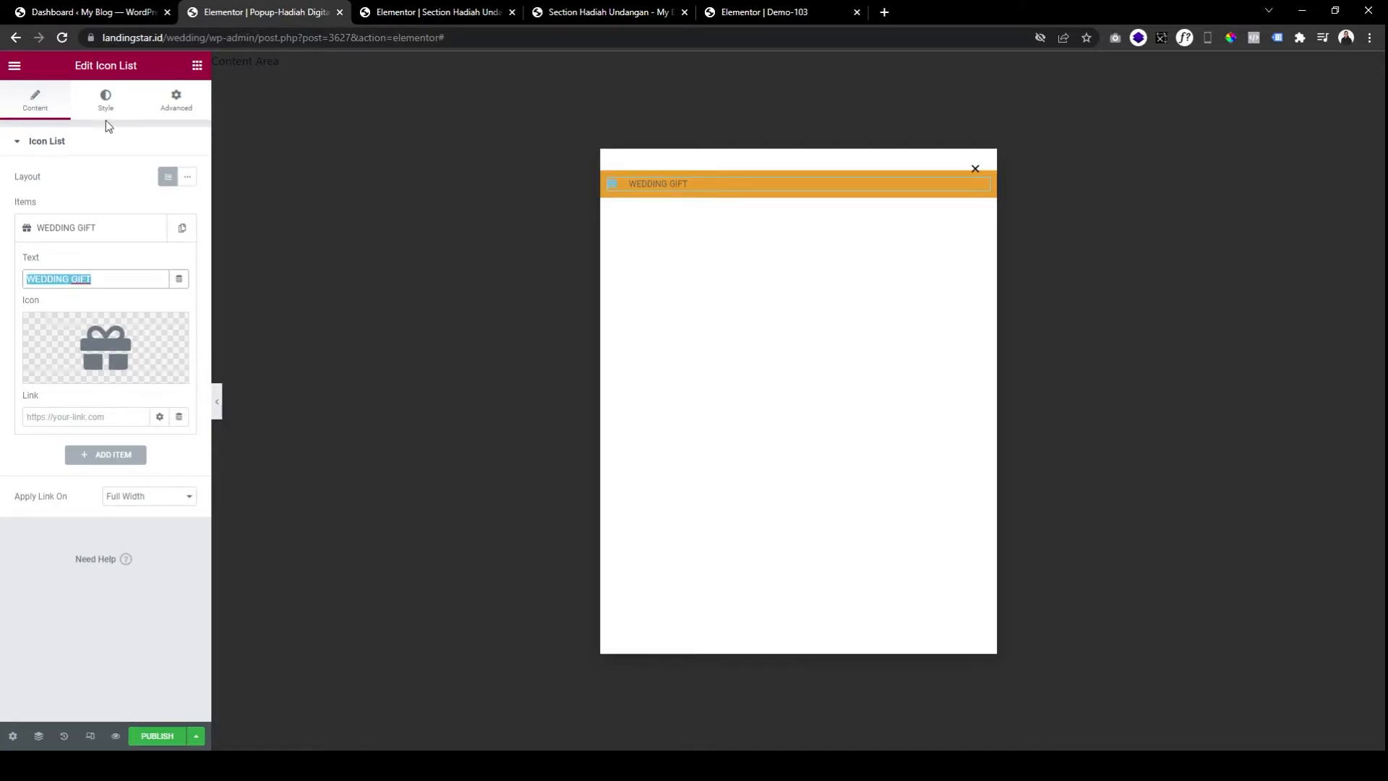
Set the Icon List's Positioning width to Inline (auto) so it fits its content.
left_click(106, 101)
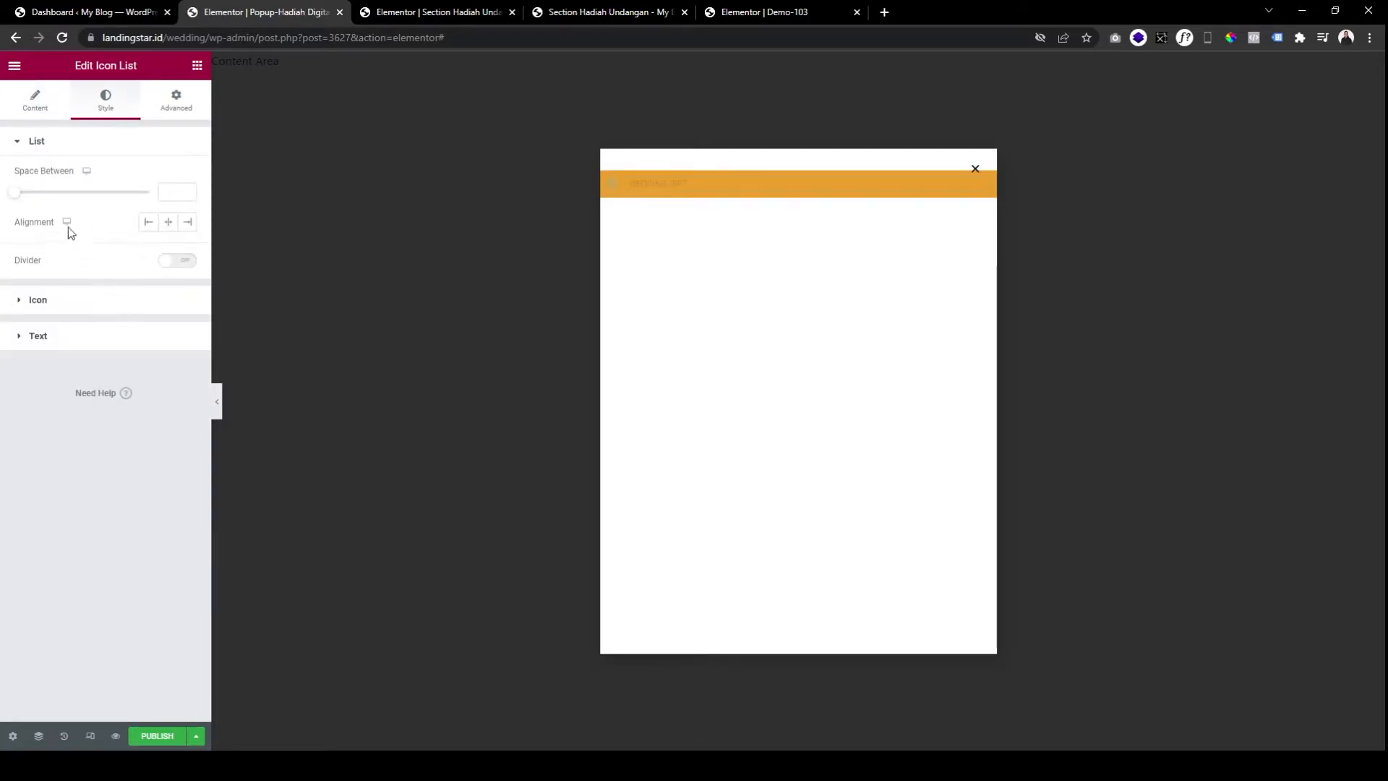
left_click(169, 223)
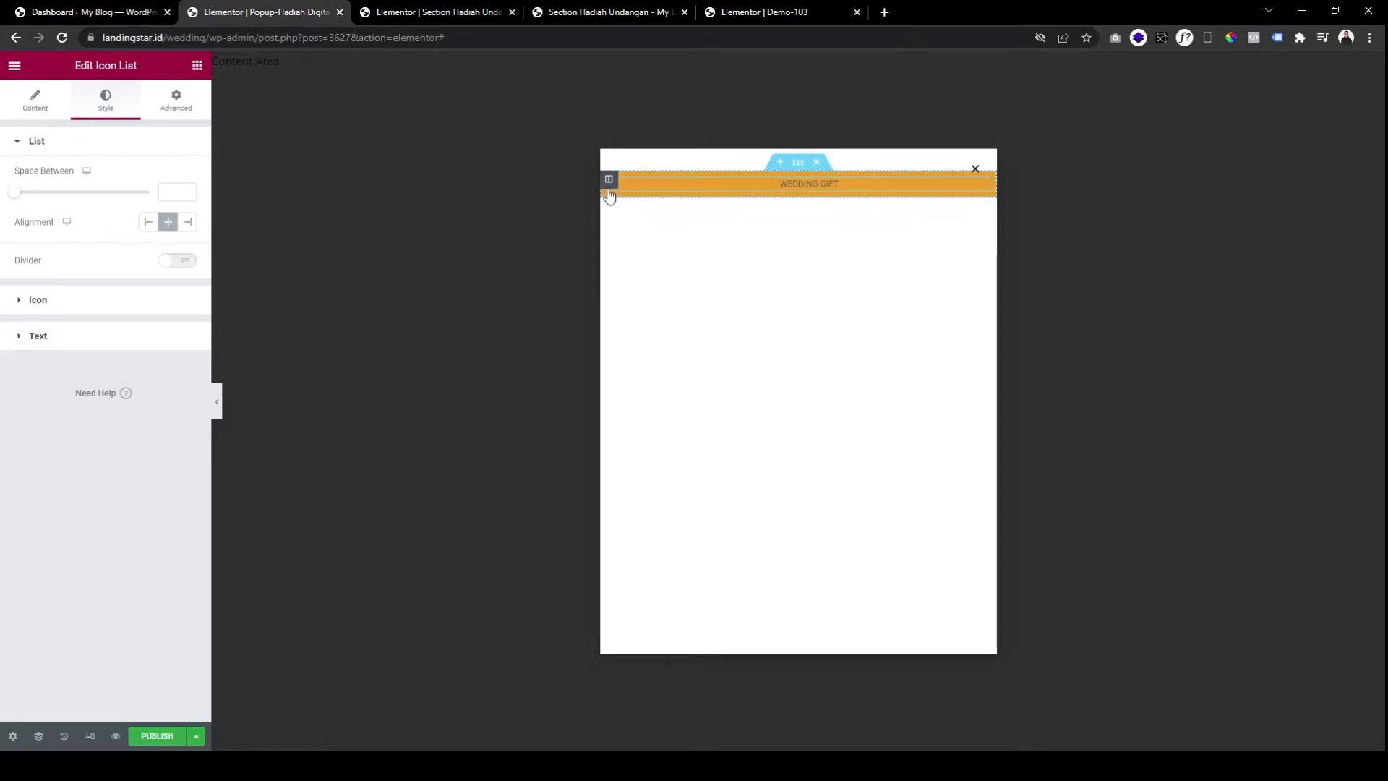
left_click(173, 101)
scroll(101, 539, "down", 2)
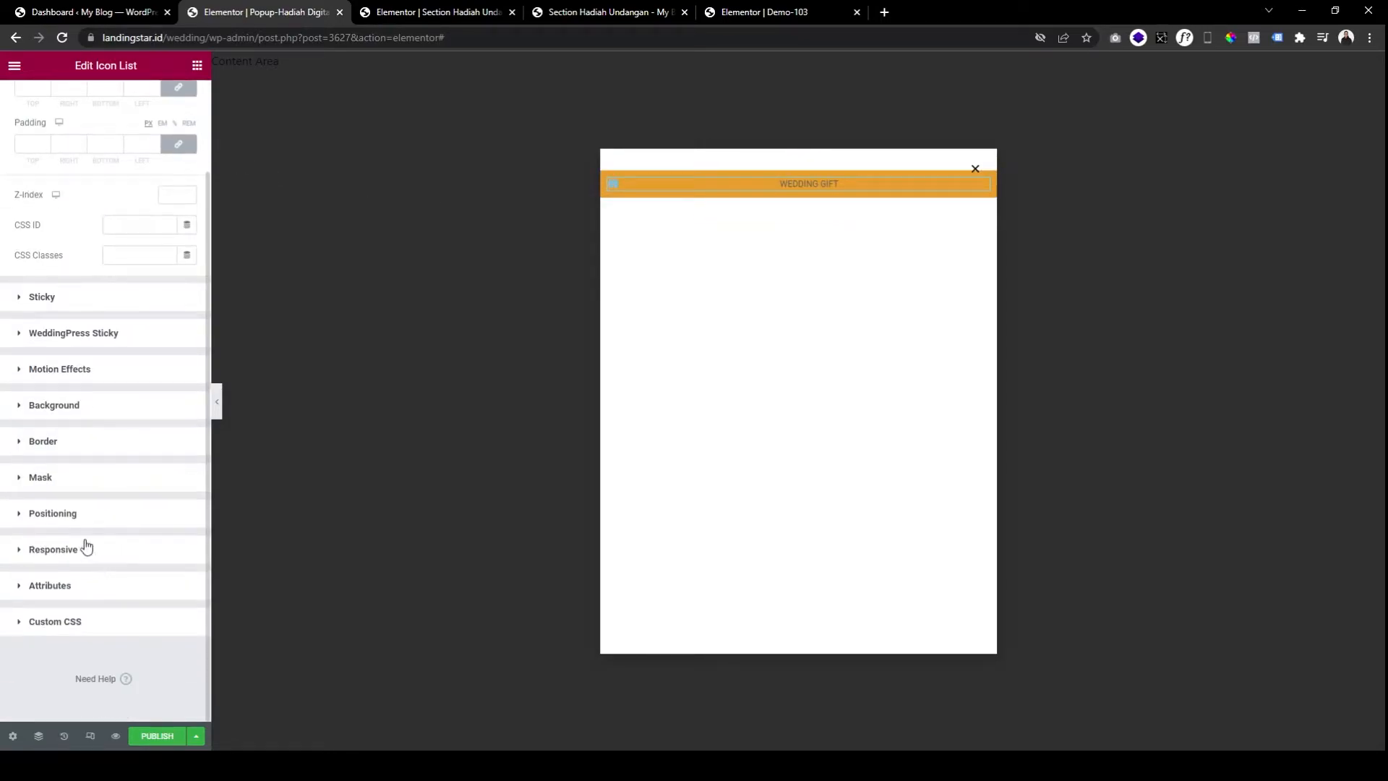
left_click(108, 512)
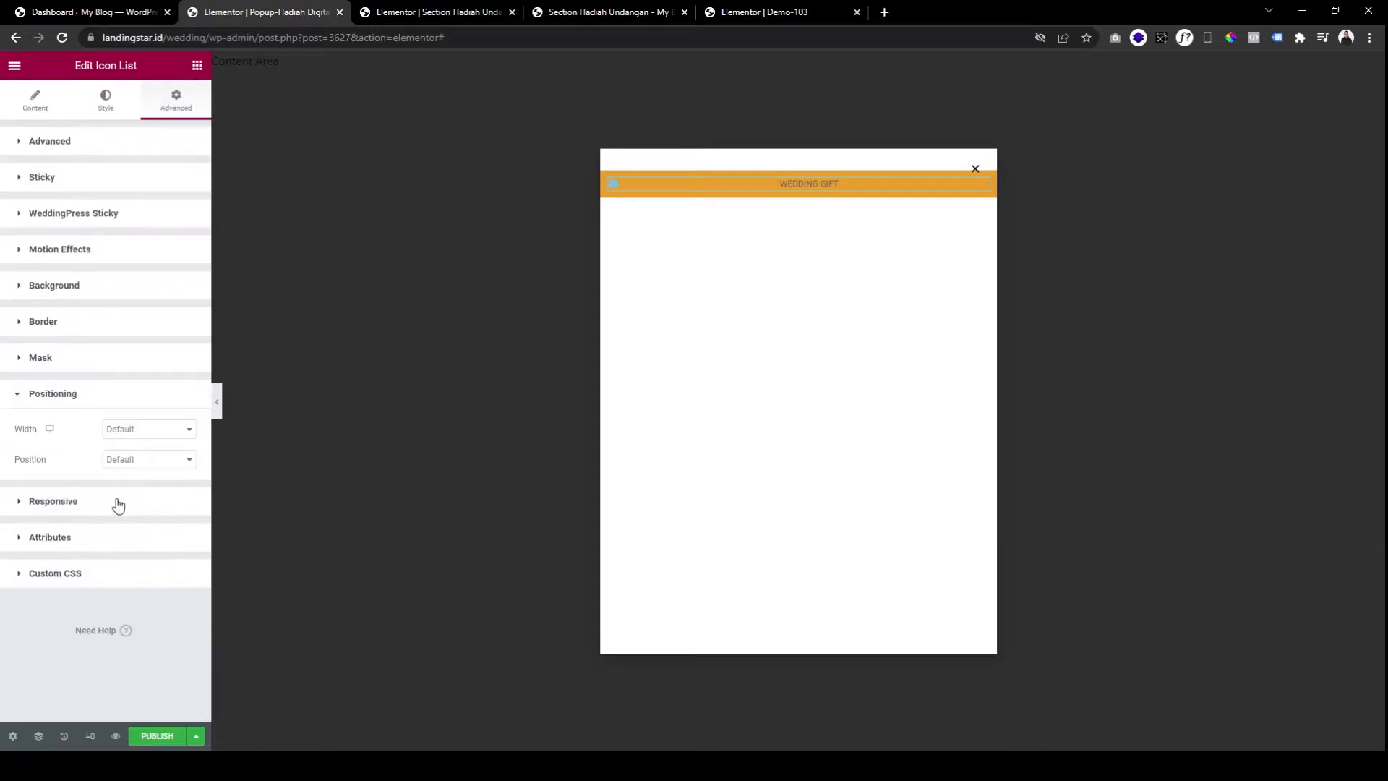
left_click(143, 471)
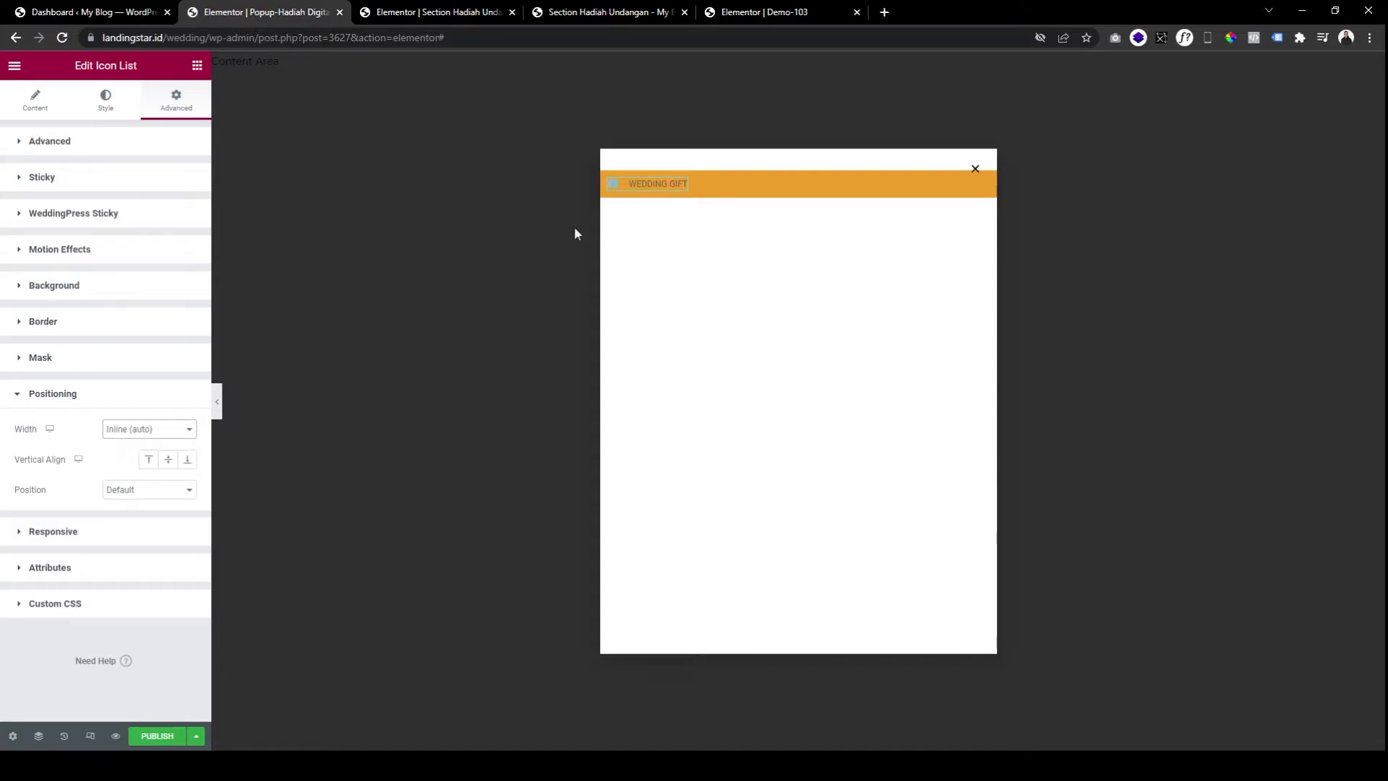
Set the column holding the list to Horizontal Align Center, centring WEDDING GIFT.
left_click(611, 181)
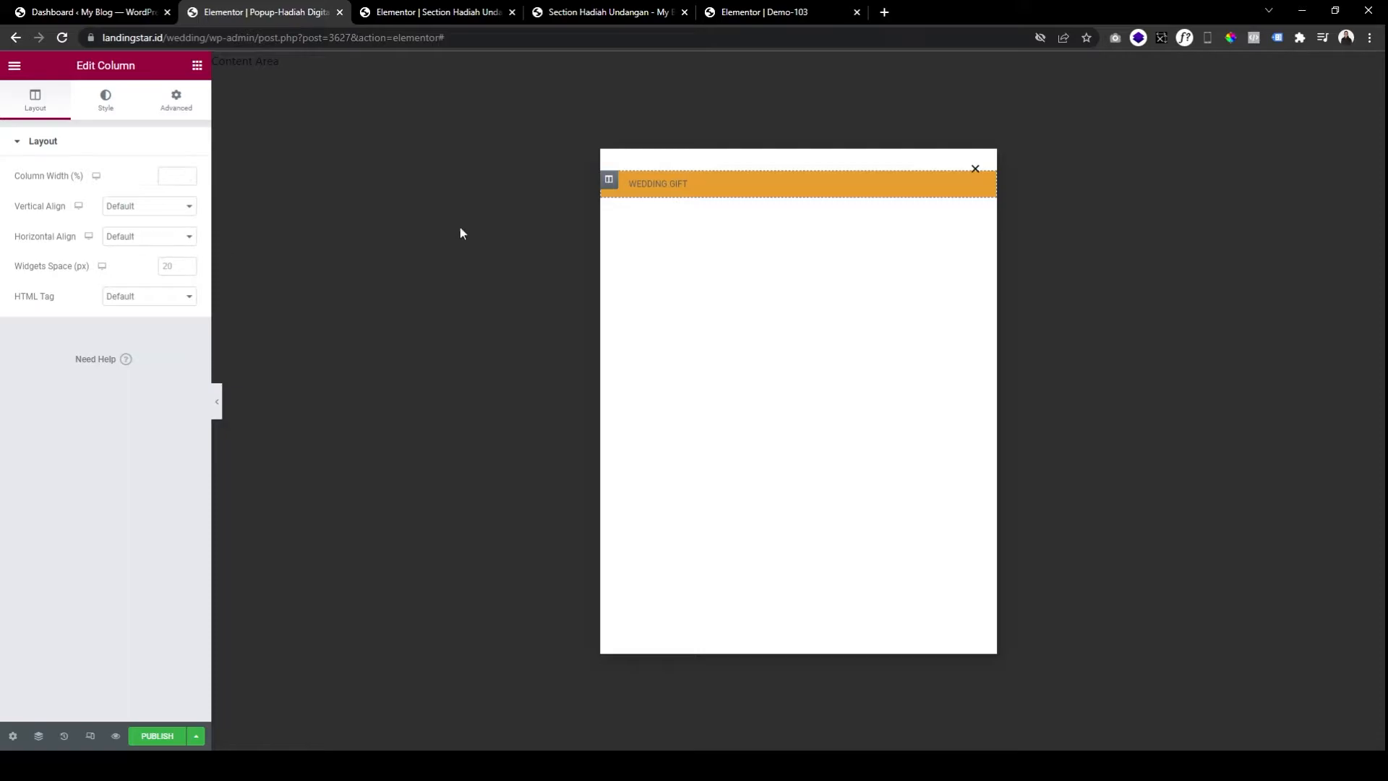
left_click(155, 238)
left_click(158, 270)
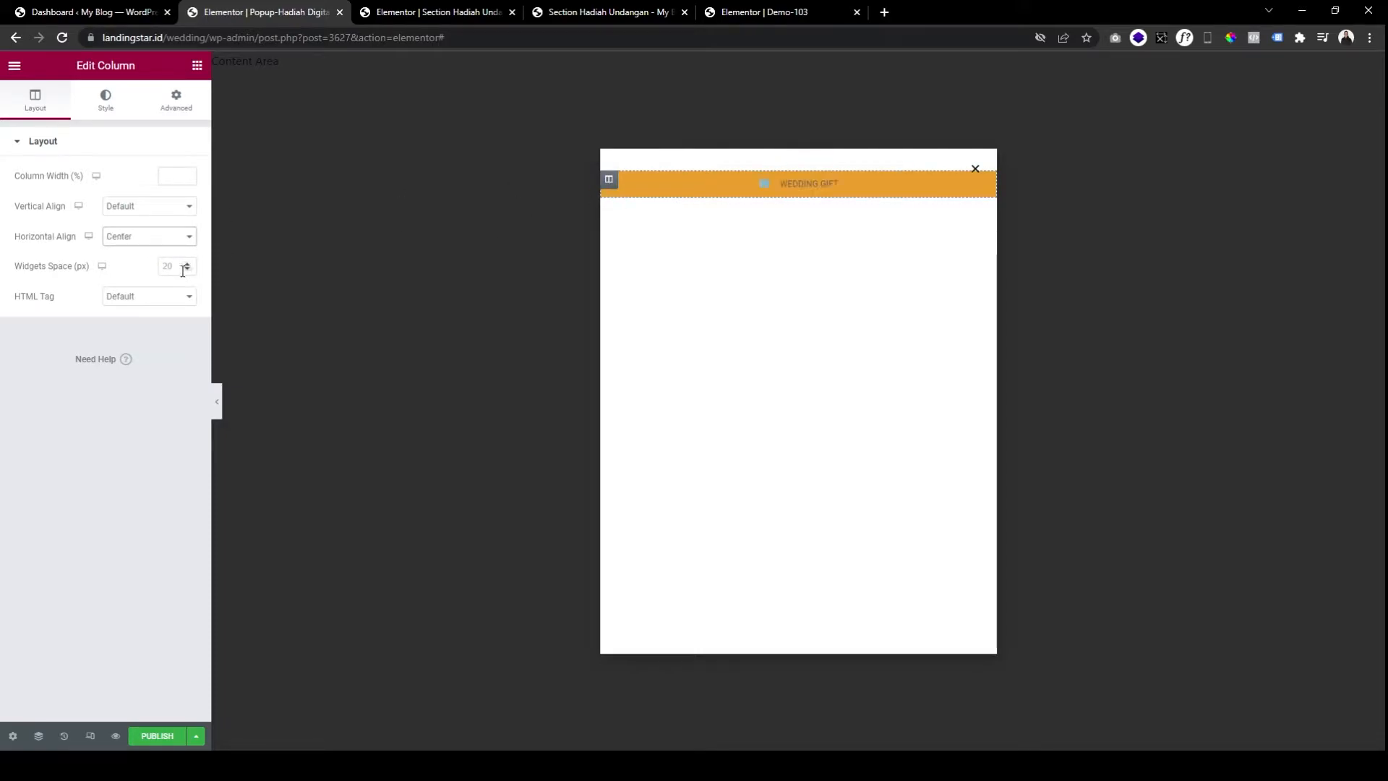
left_click(809, 183)
left_click(175, 99)
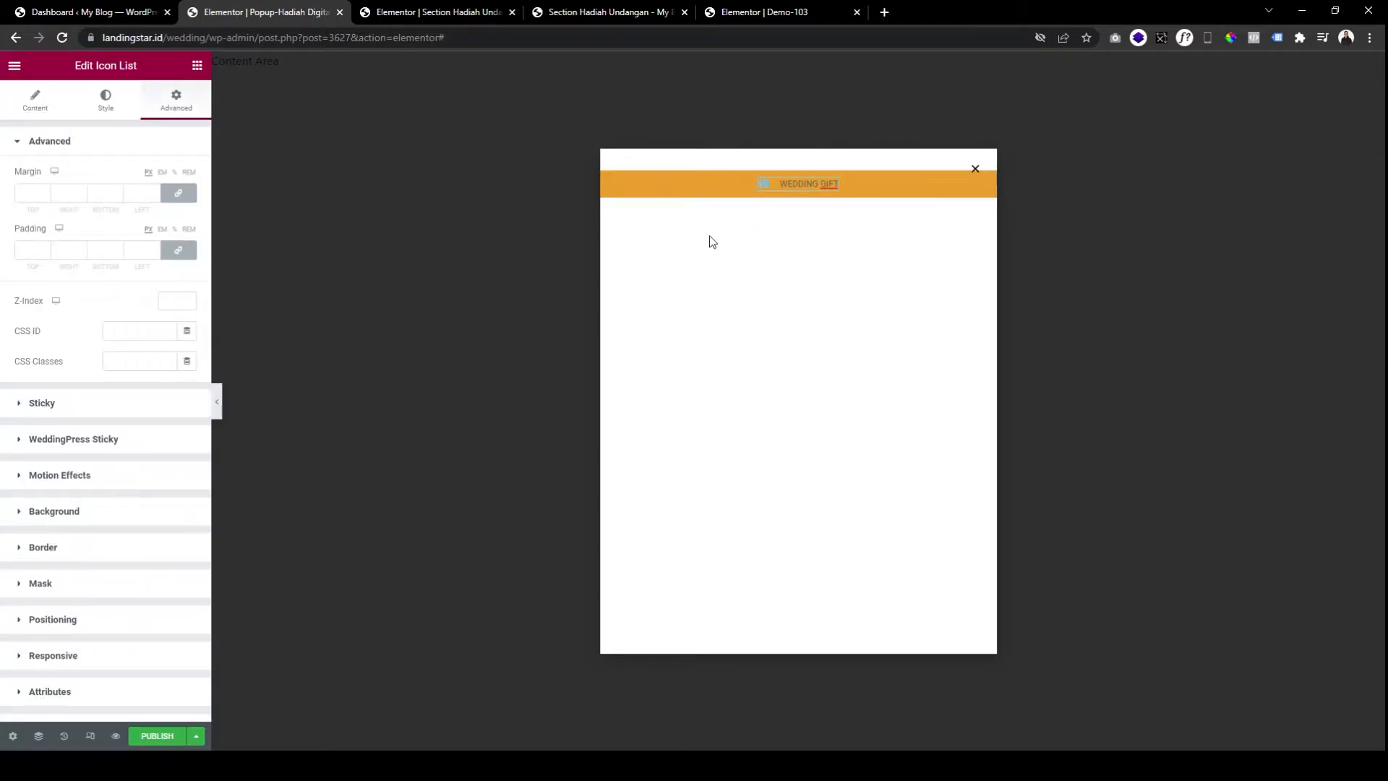
left_click(106, 107)
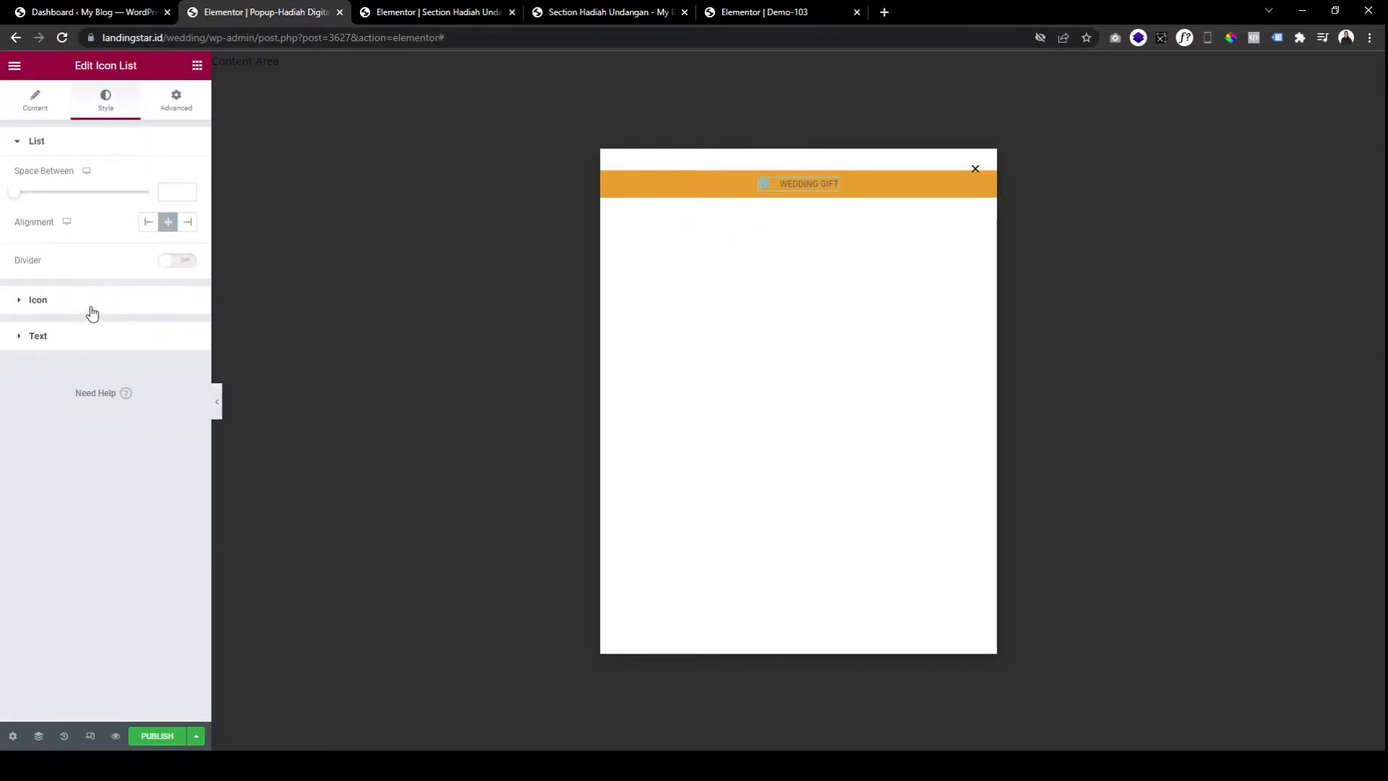
Make the gift icon white with an icon size of 16.
left_click(135, 296)
left_click_drag(134, 308, 97, 243)
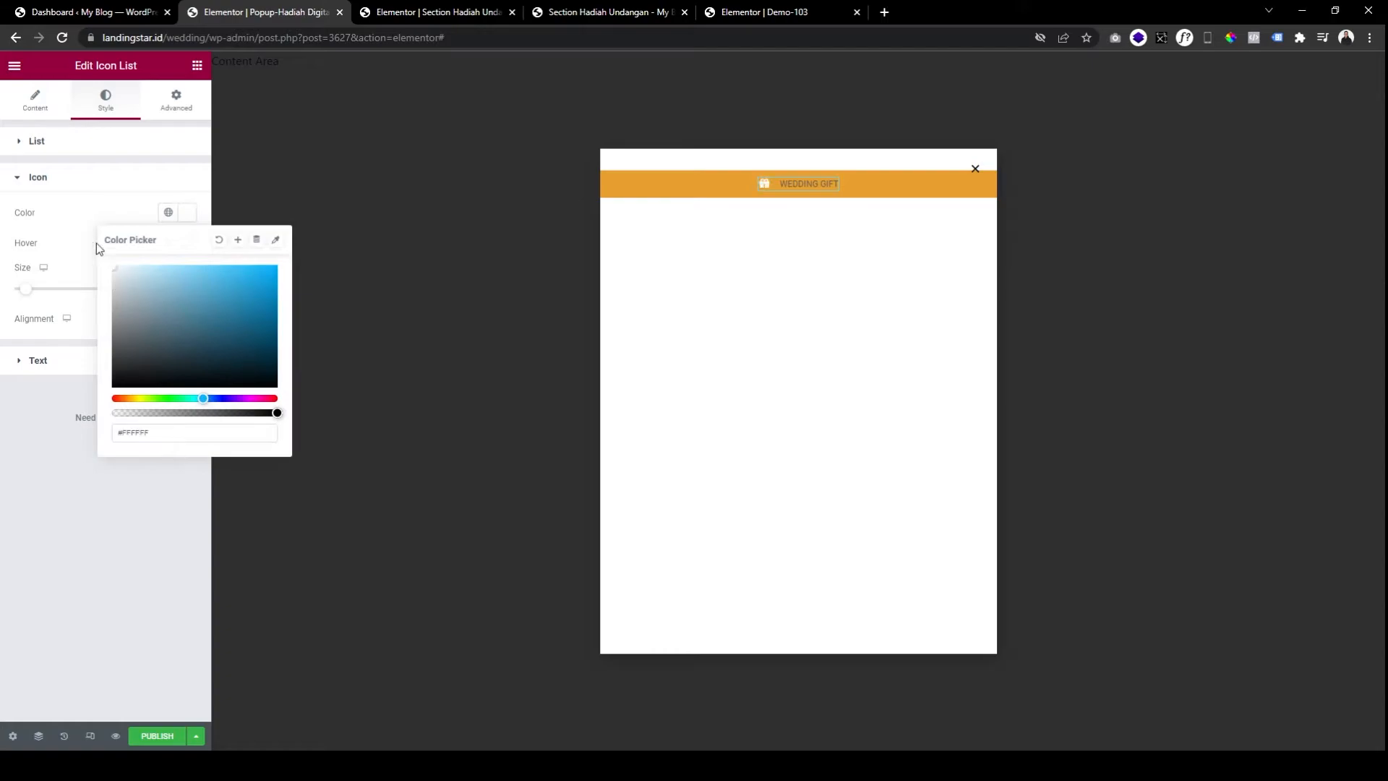
left_click(92, 239)
double_click(168, 290)
type("16")
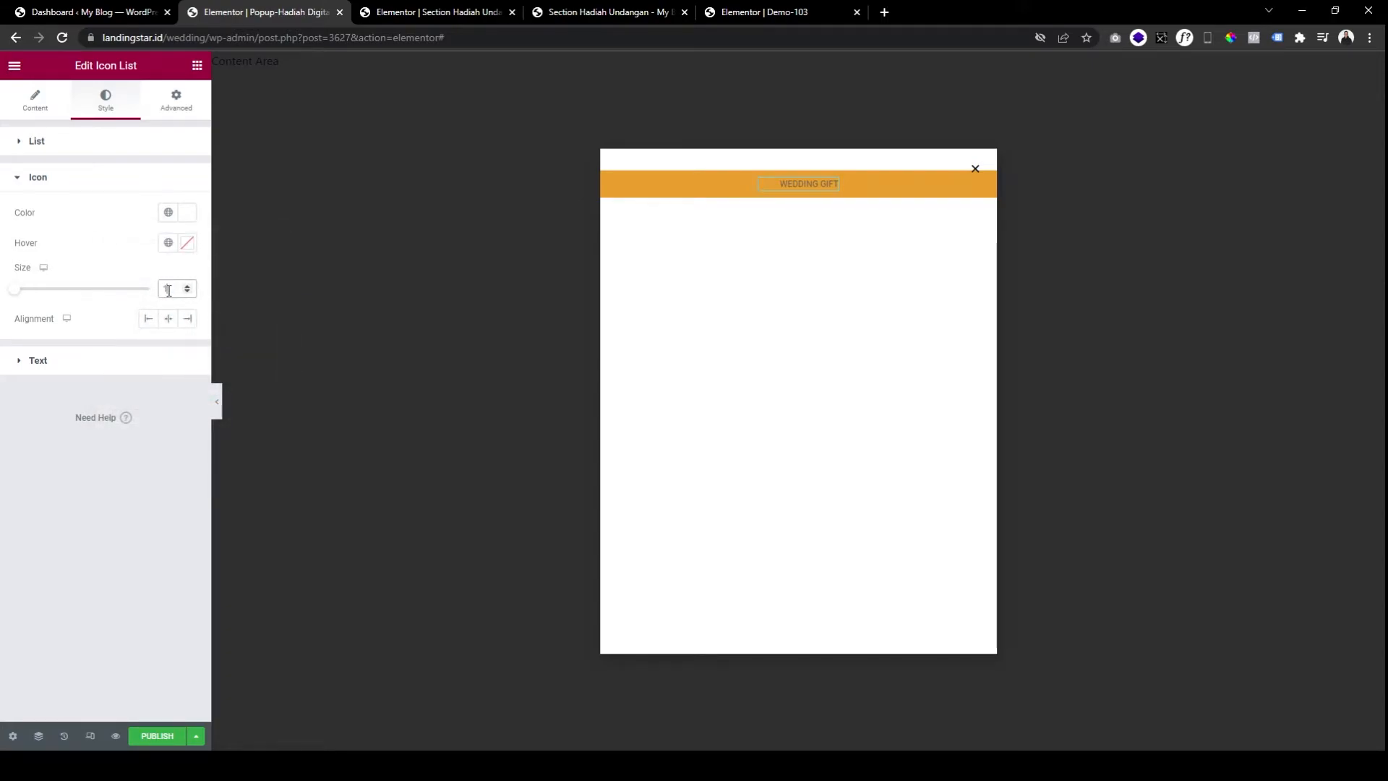
Style the WEDDING GIFT text white, typography size 16, weight Bold.
left_click(134, 365)
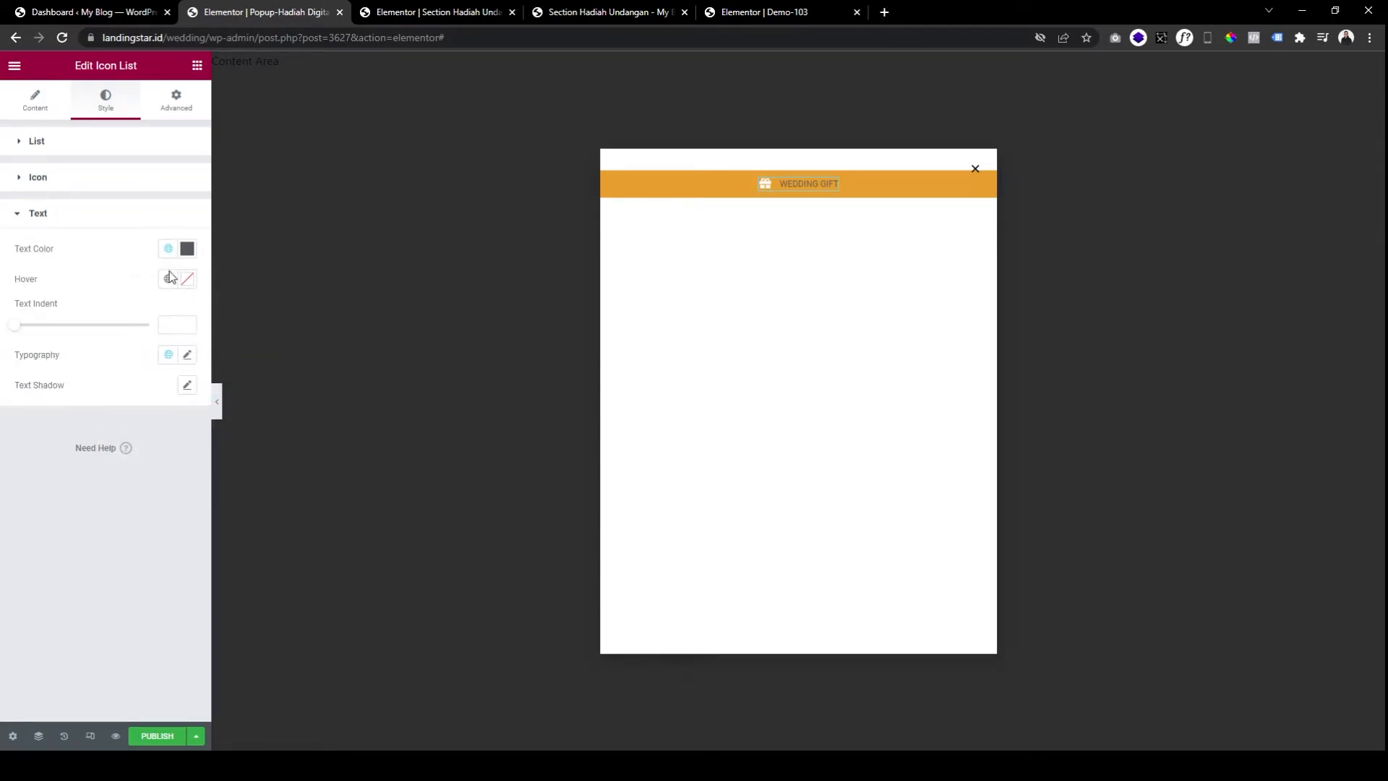
left_click(187, 249)
left_click_drag(131, 326, 89, 276)
left_click(89, 276)
left_click(188, 356)
type("16")
left_click(145, 504)
left_click(135, 633)
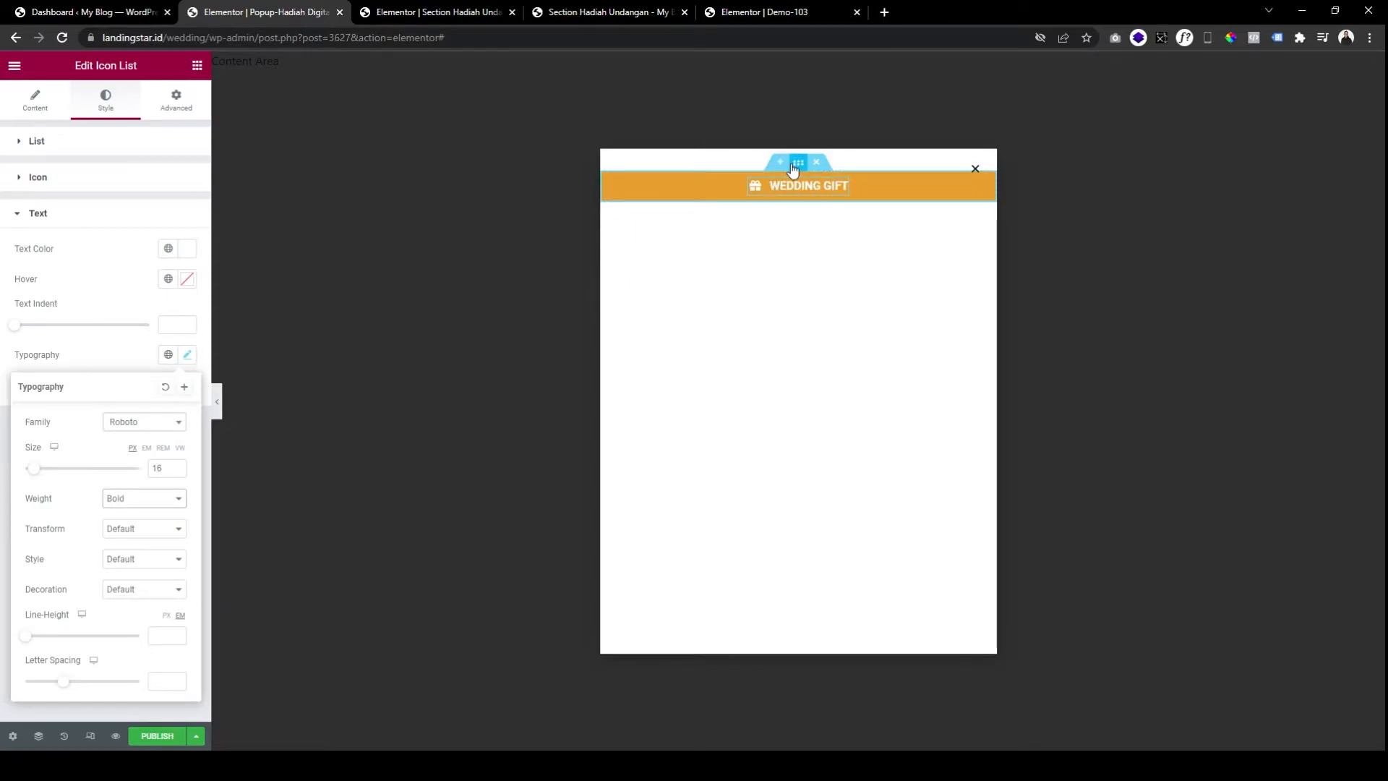
left_click(657, 12)
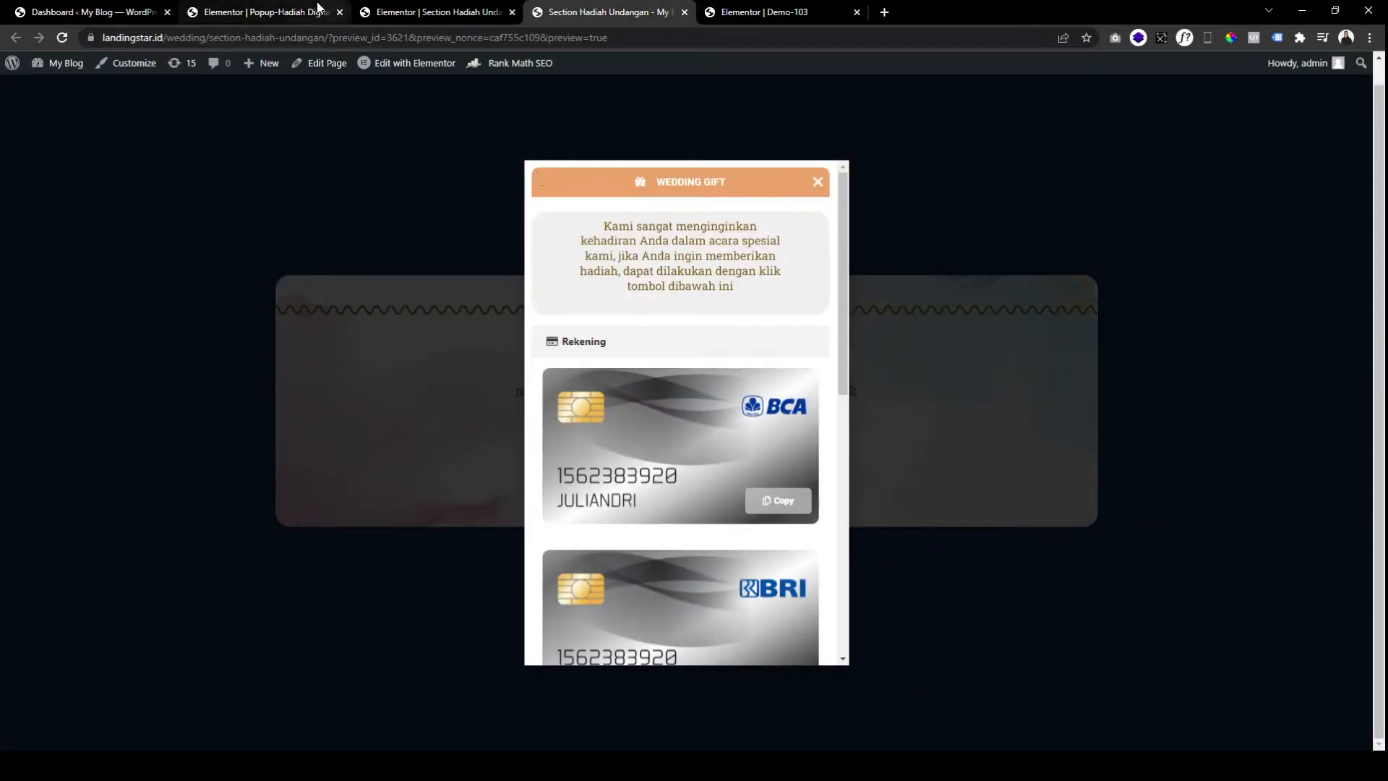
left_click(260, 12)
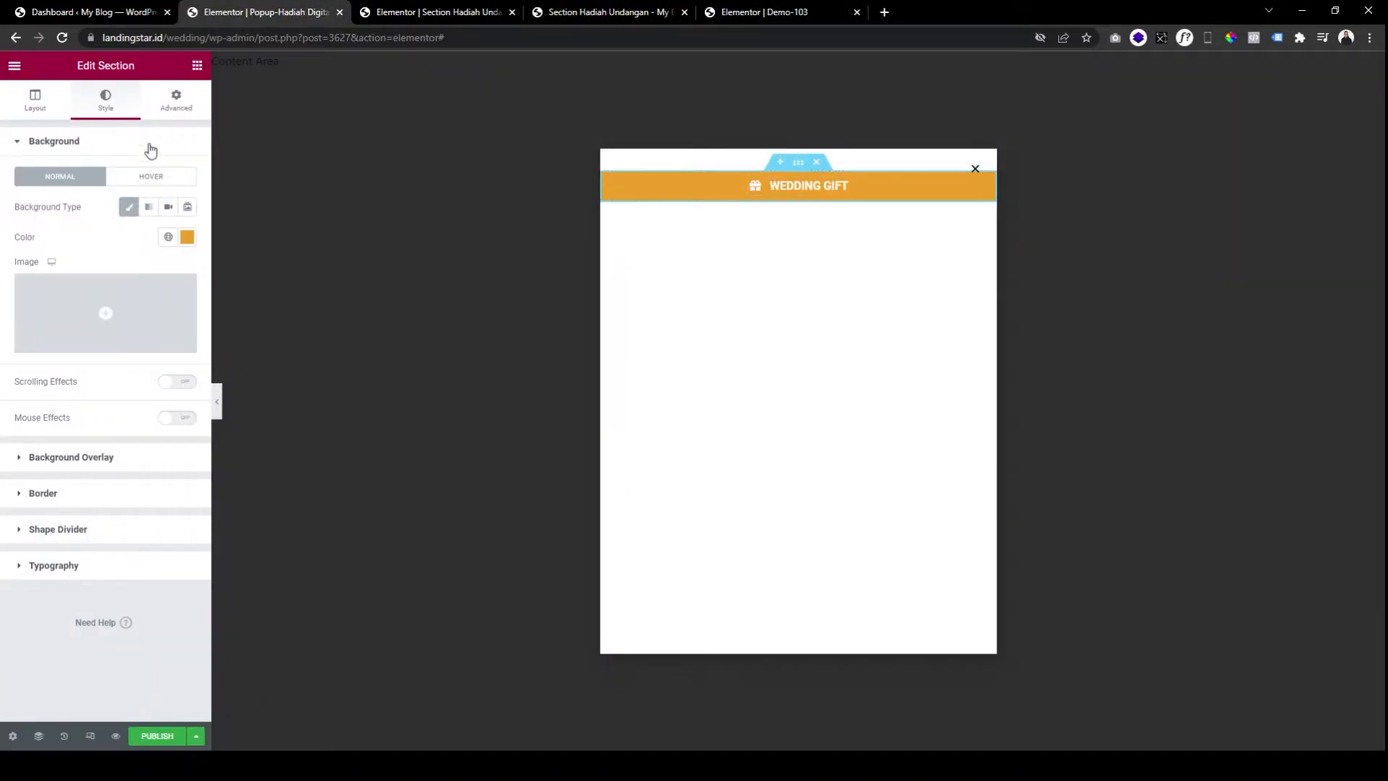
Unlink the header's border radius and set Top and Right to 20, Bottom and Left 0.
left_click(94, 492)
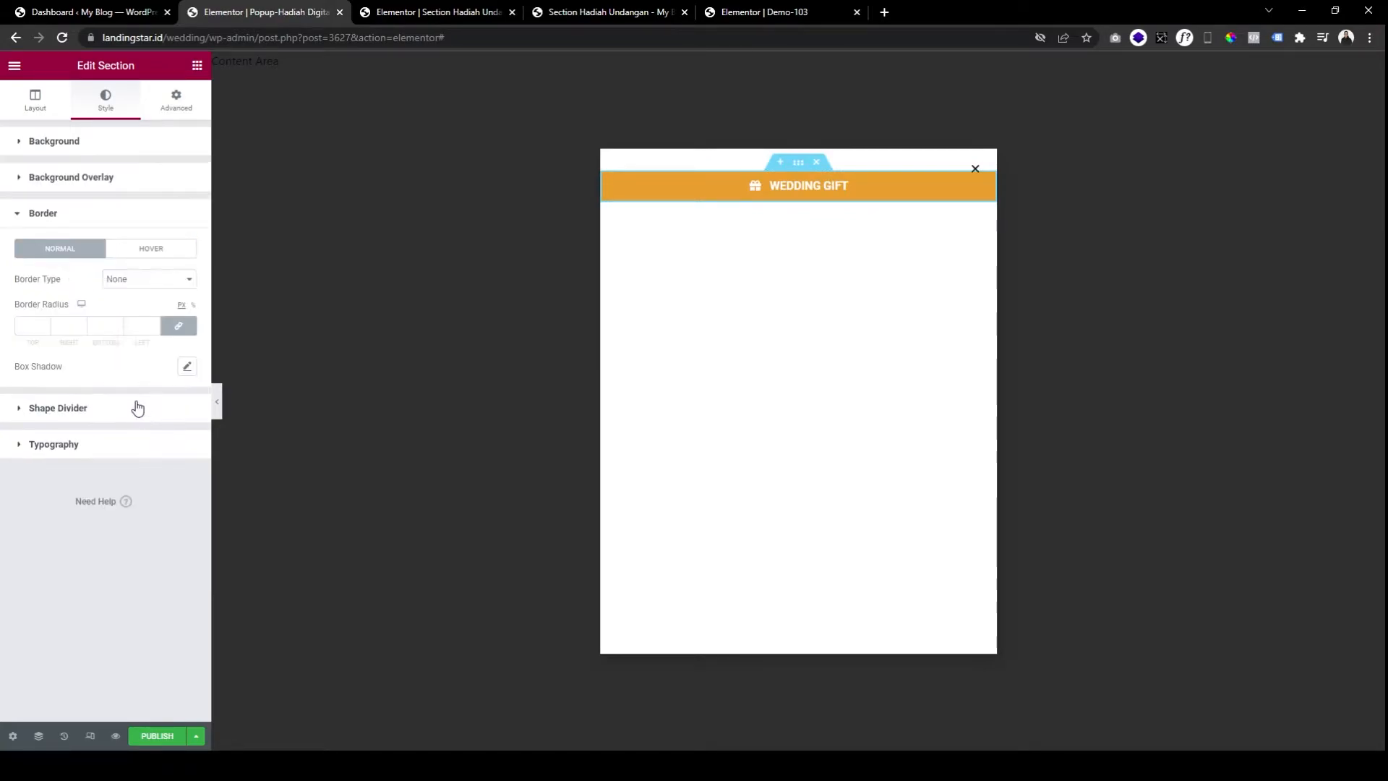
left_click(178, 326)
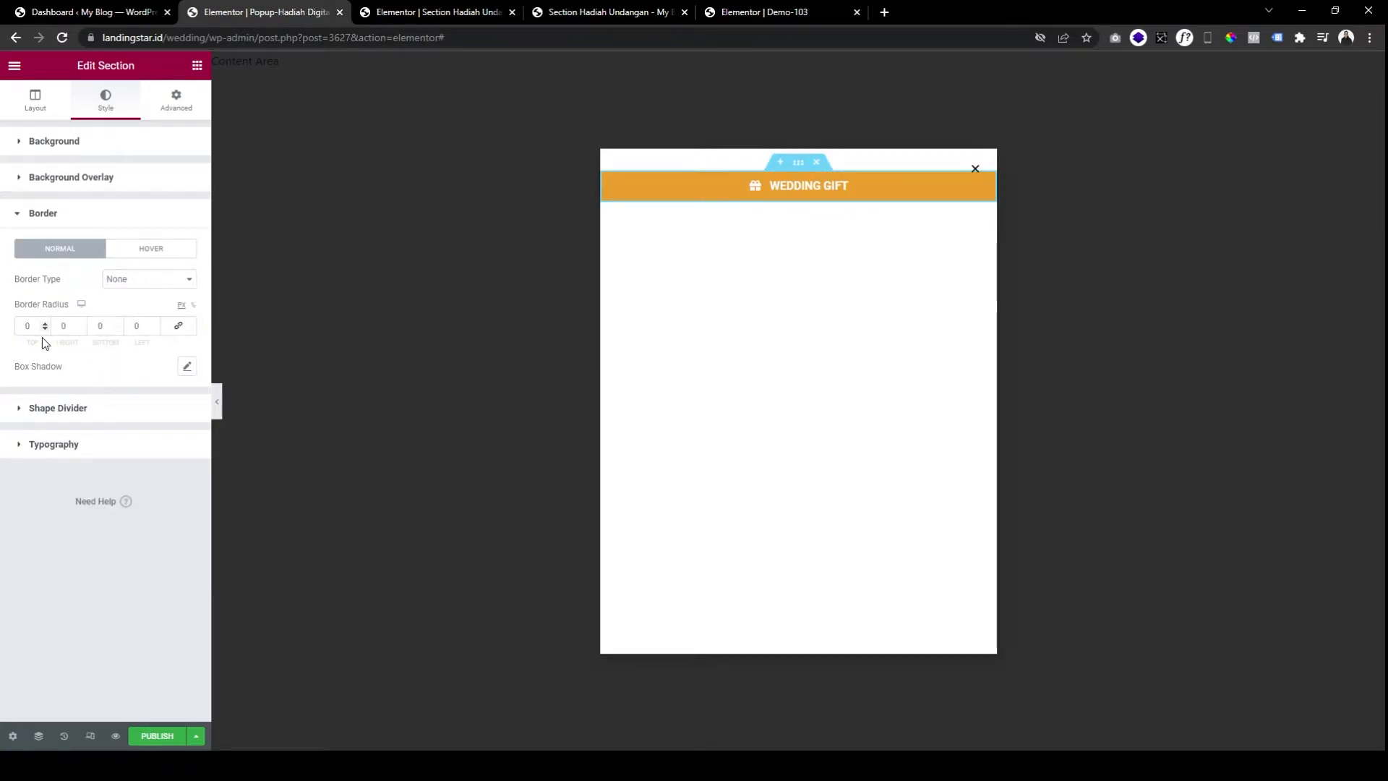
left_click(72, 214)
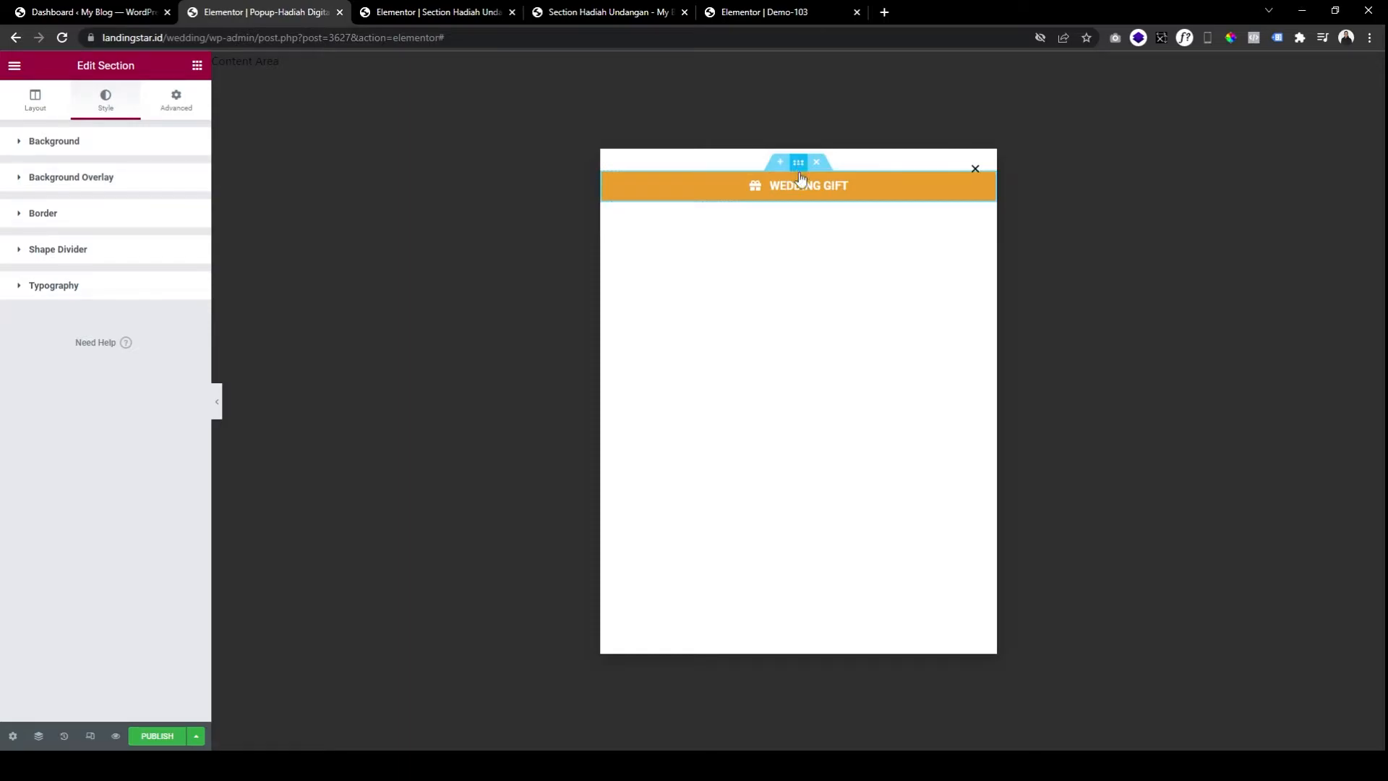
left_click(124, 219)
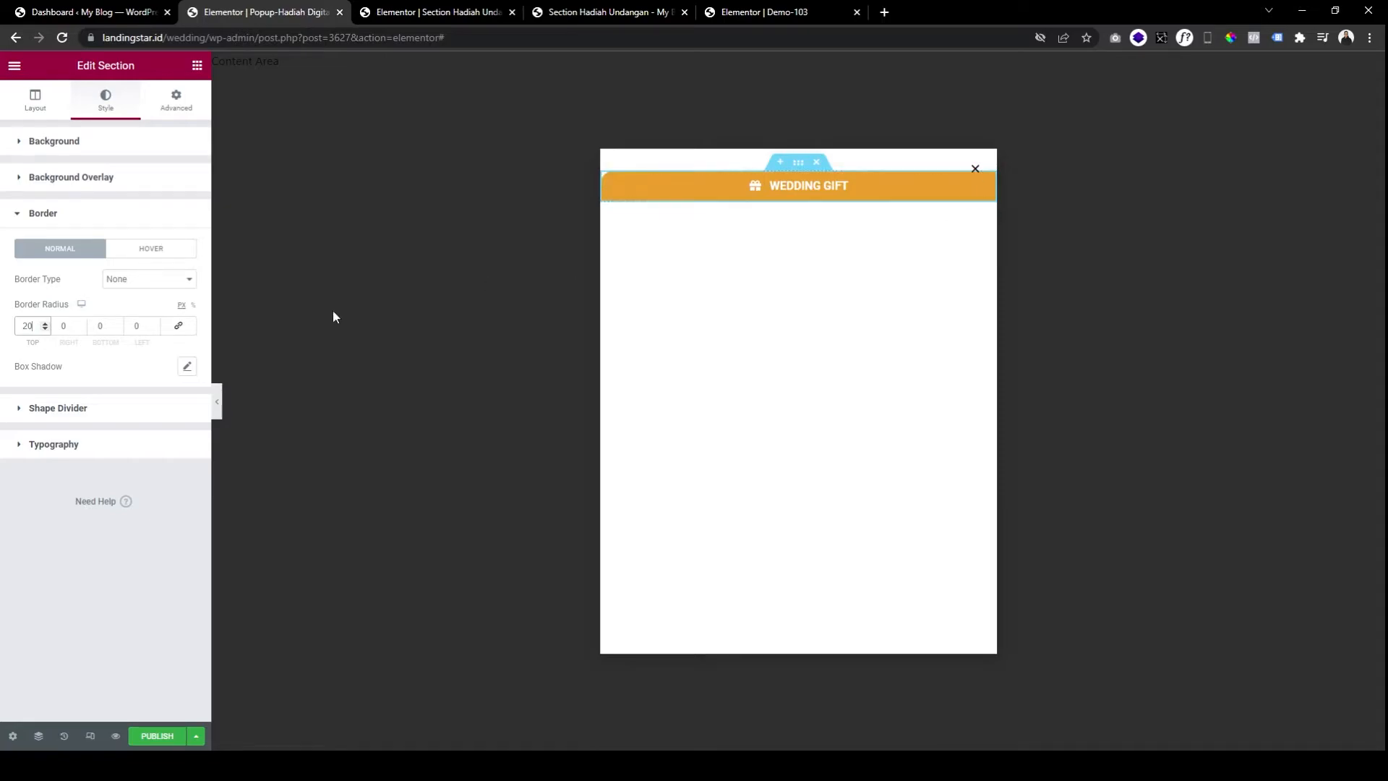
left_click(65, 330)
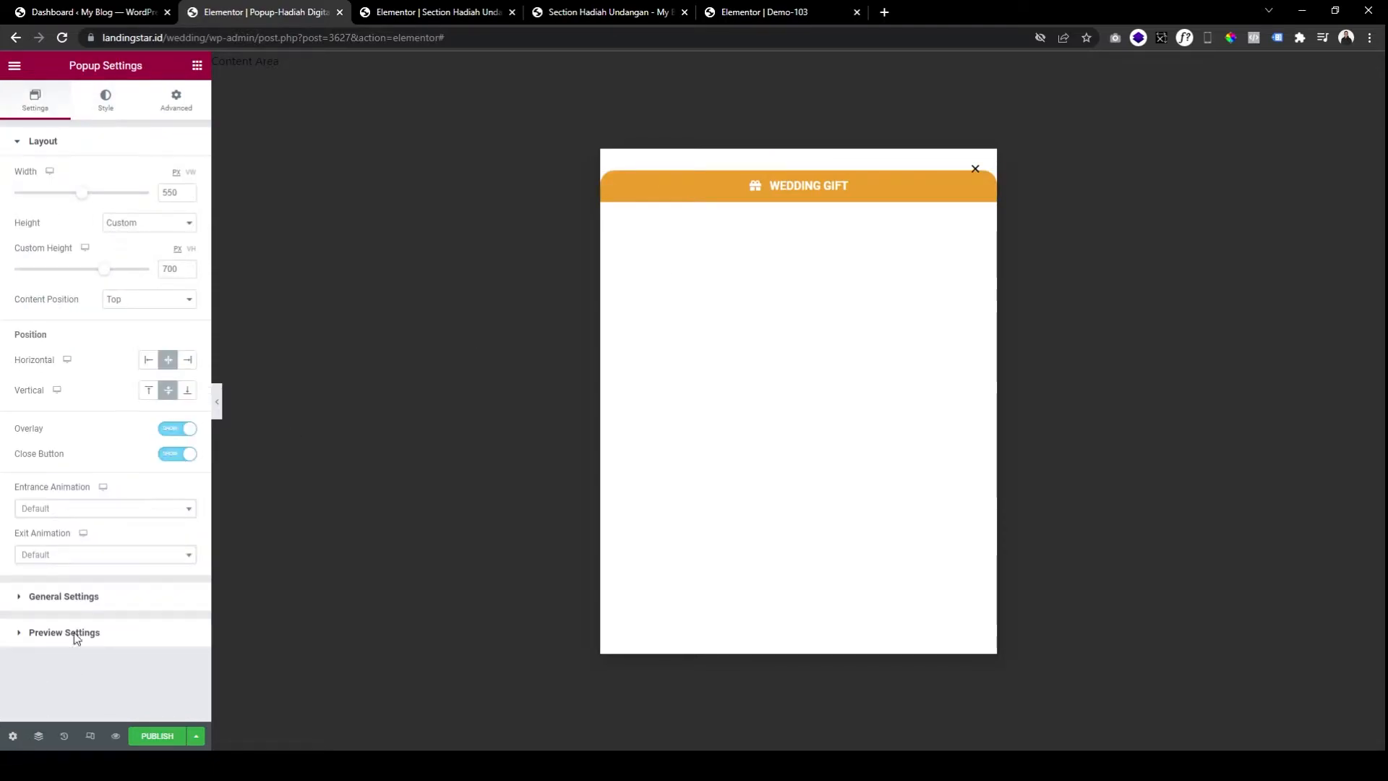
Move the popup's close button to vertical position 6 and adjust its horizontal position.
left_click(106, 101)
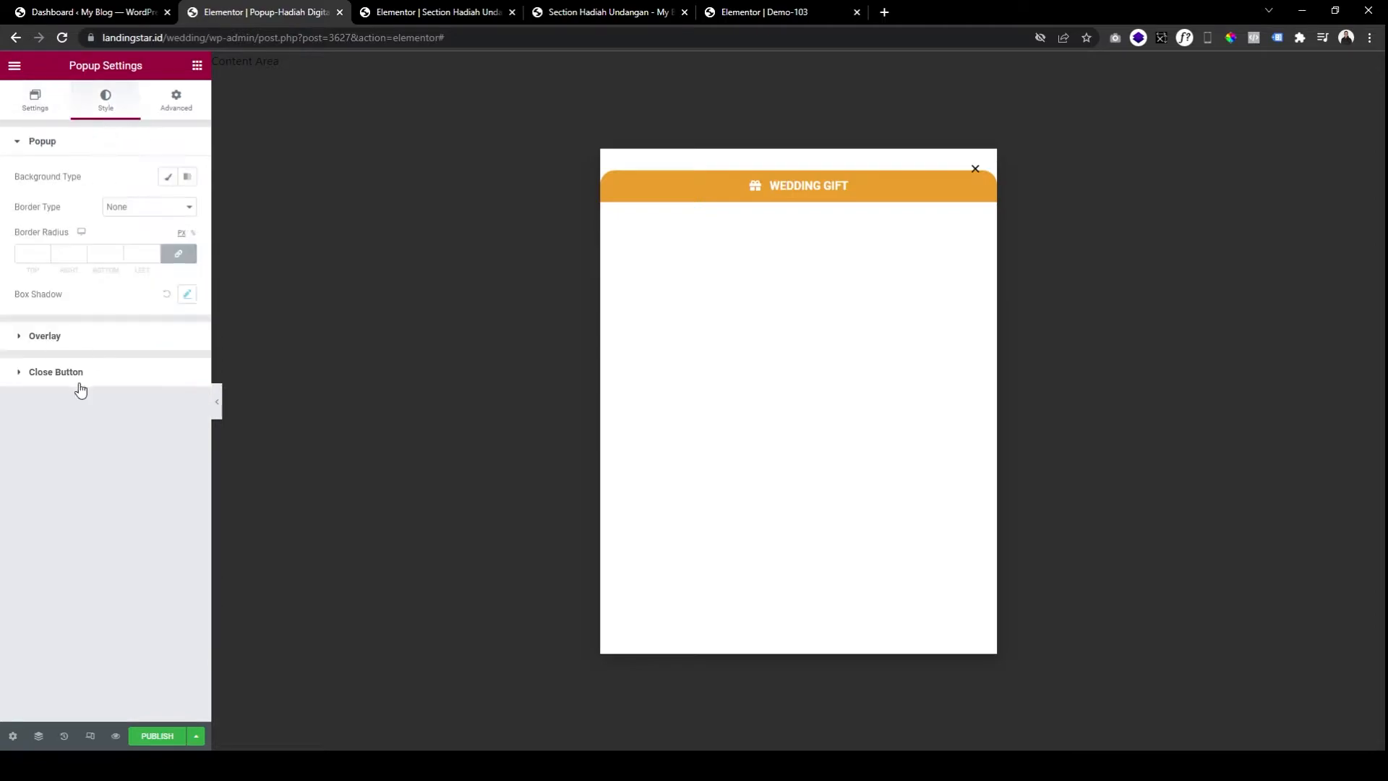
left_click(96, 374)
left_click_drag(19, 351, 29, 351)
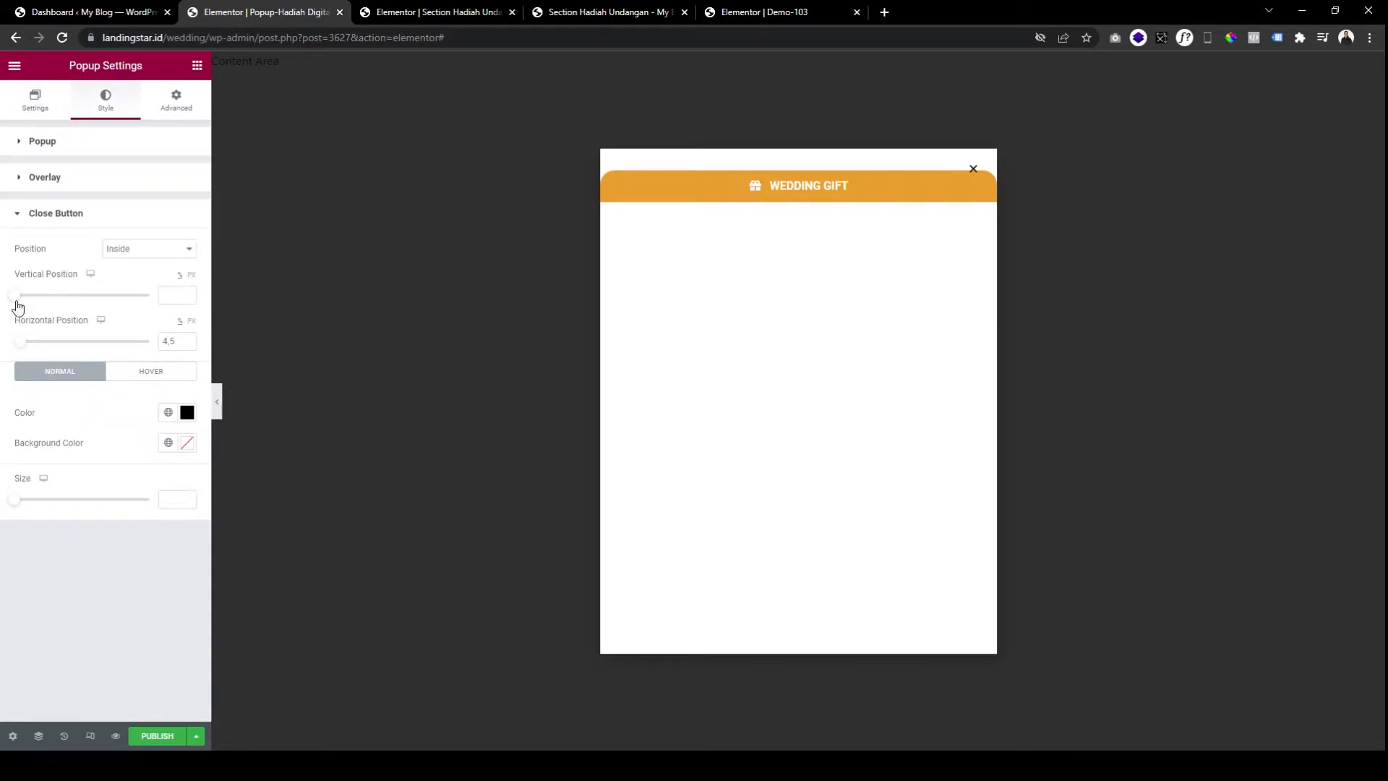
left_click_drag(17, 299, 26, 301)
left_click(188, 294)
double_click(170, 343)
Make the close button white at size 16.
left_click(189, 416)
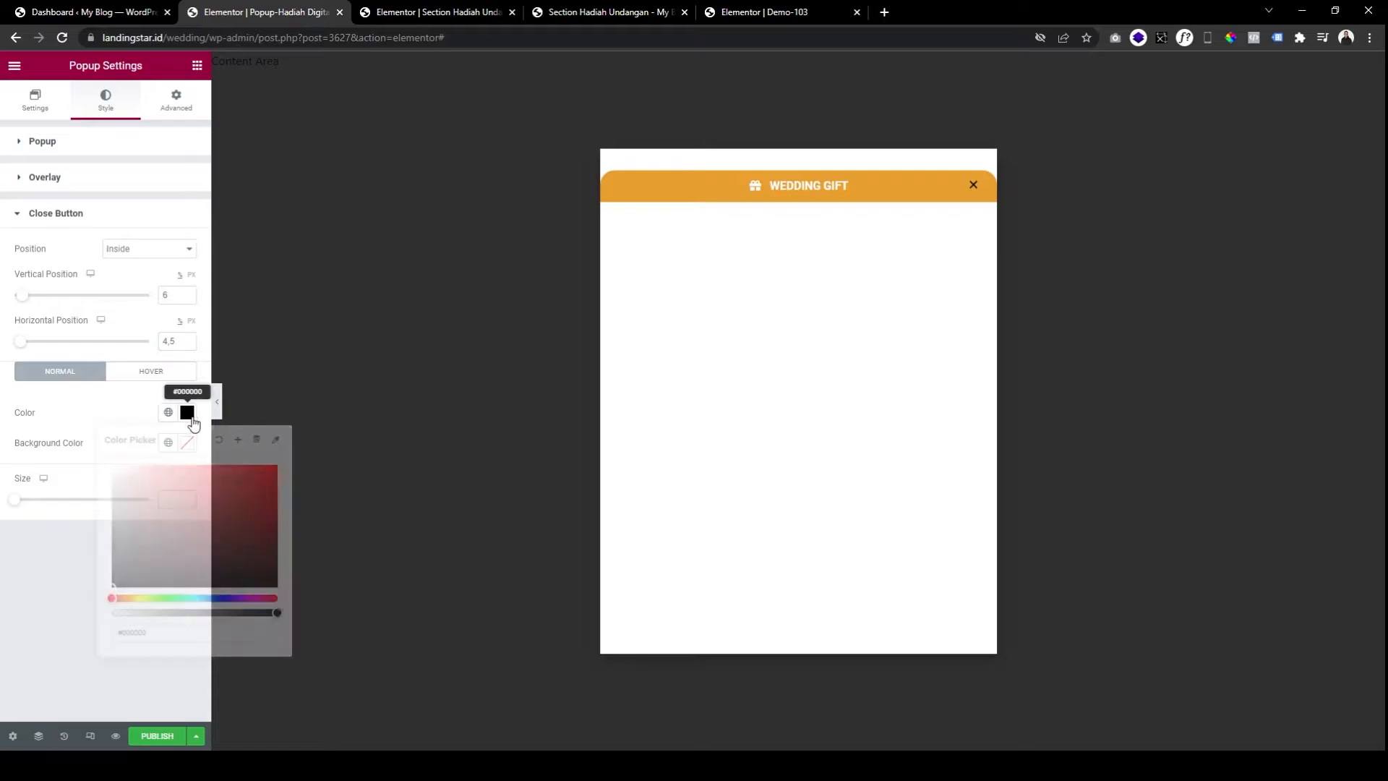
left_click_drag(117, 462, 86, 421)
left_click(85, 420)
left_click(185, 508)
type("16")
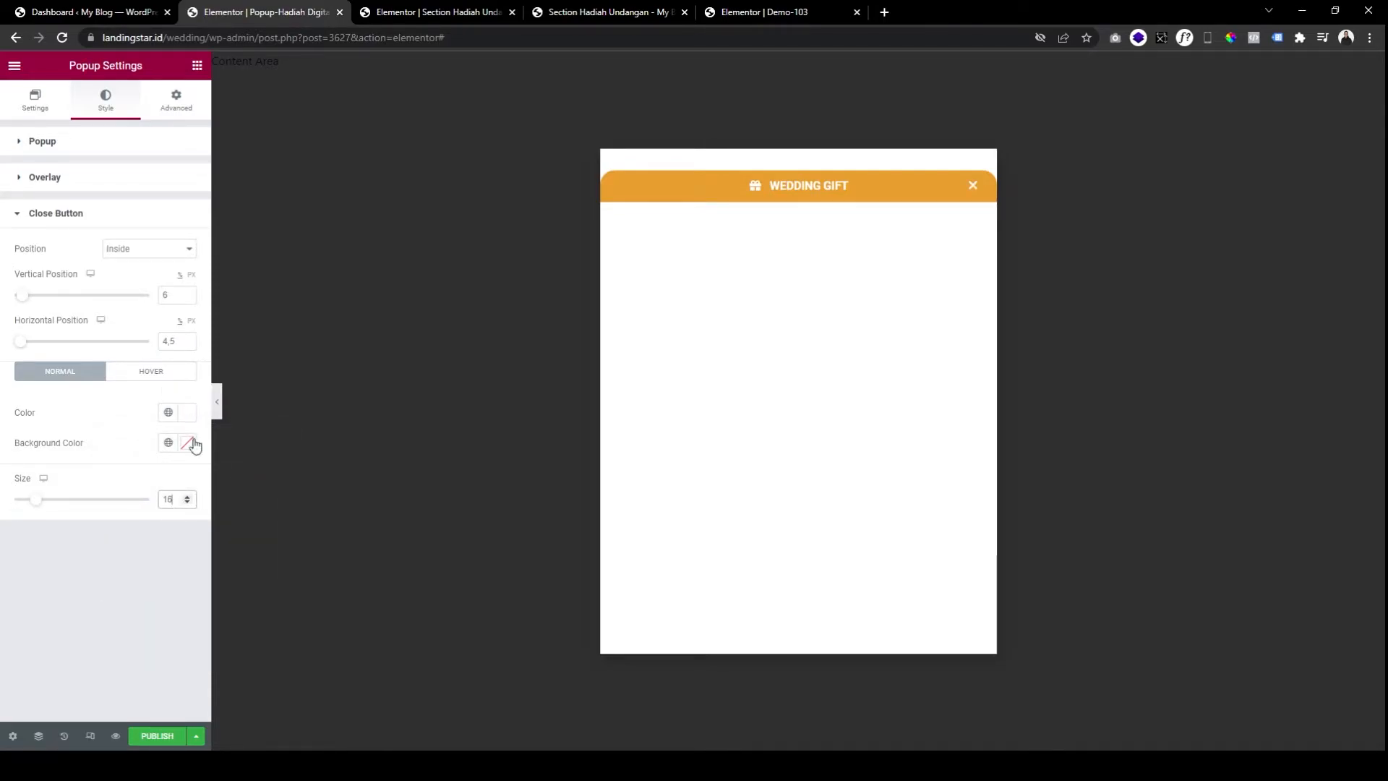
mouse_move(821, 192)
left_click(797, 167)
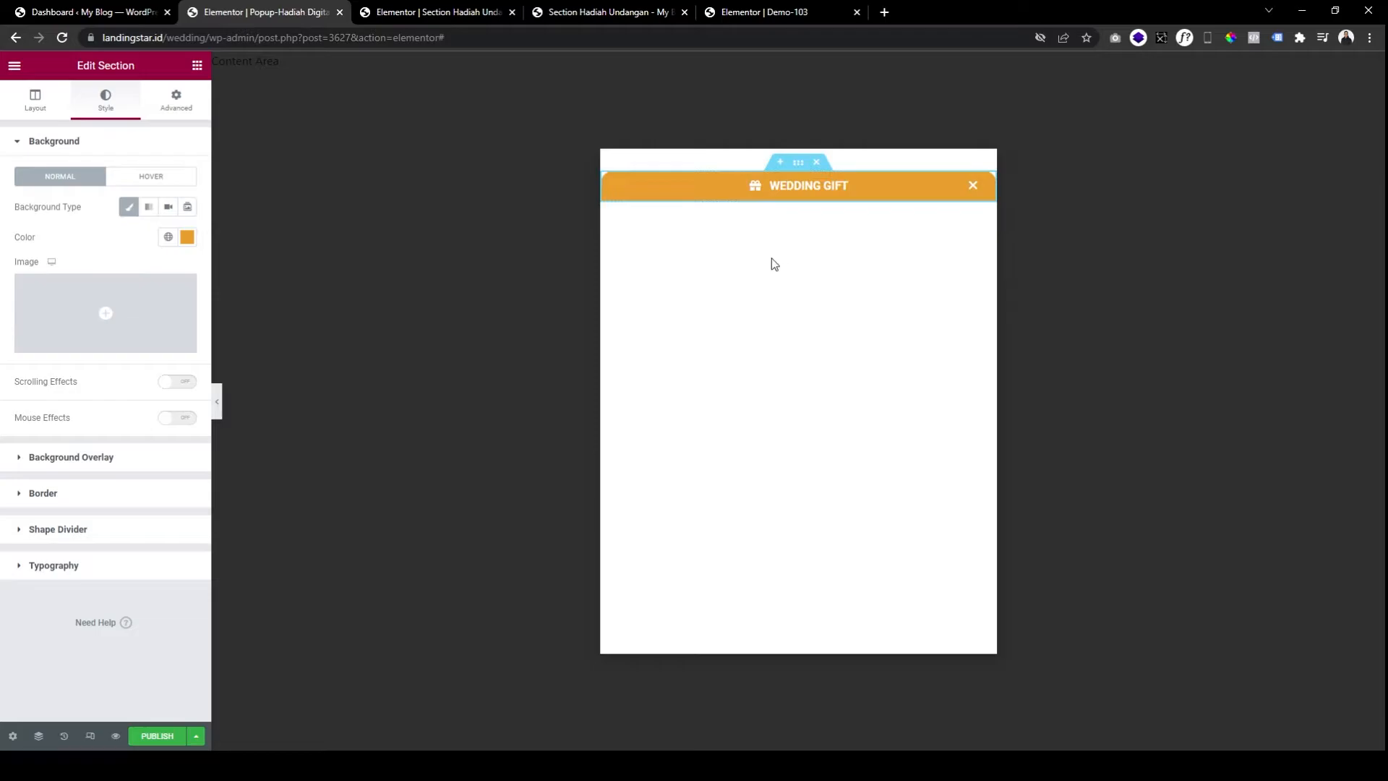
Compare with the reference preview and try dragging a Heading widget into the popup.
left_click(594, 13)
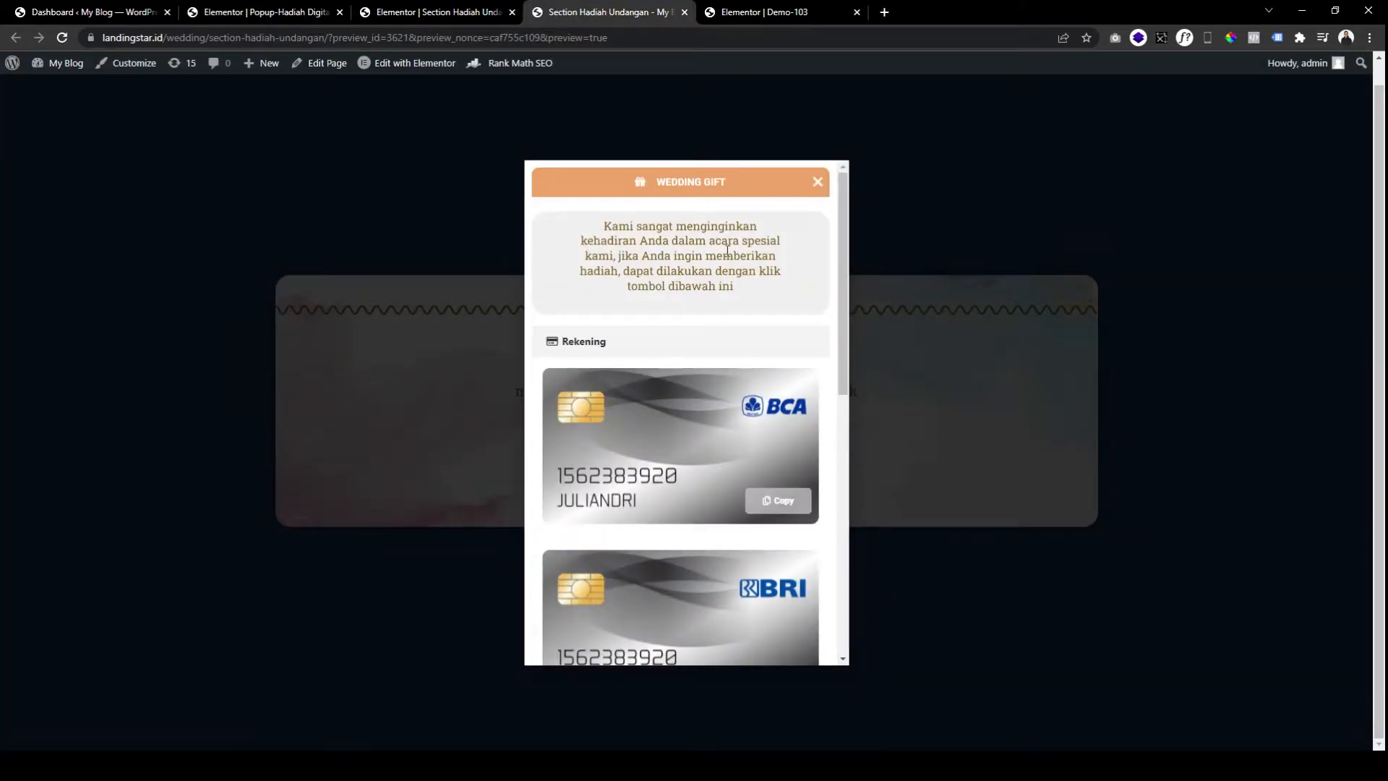
left_click(283, 13)
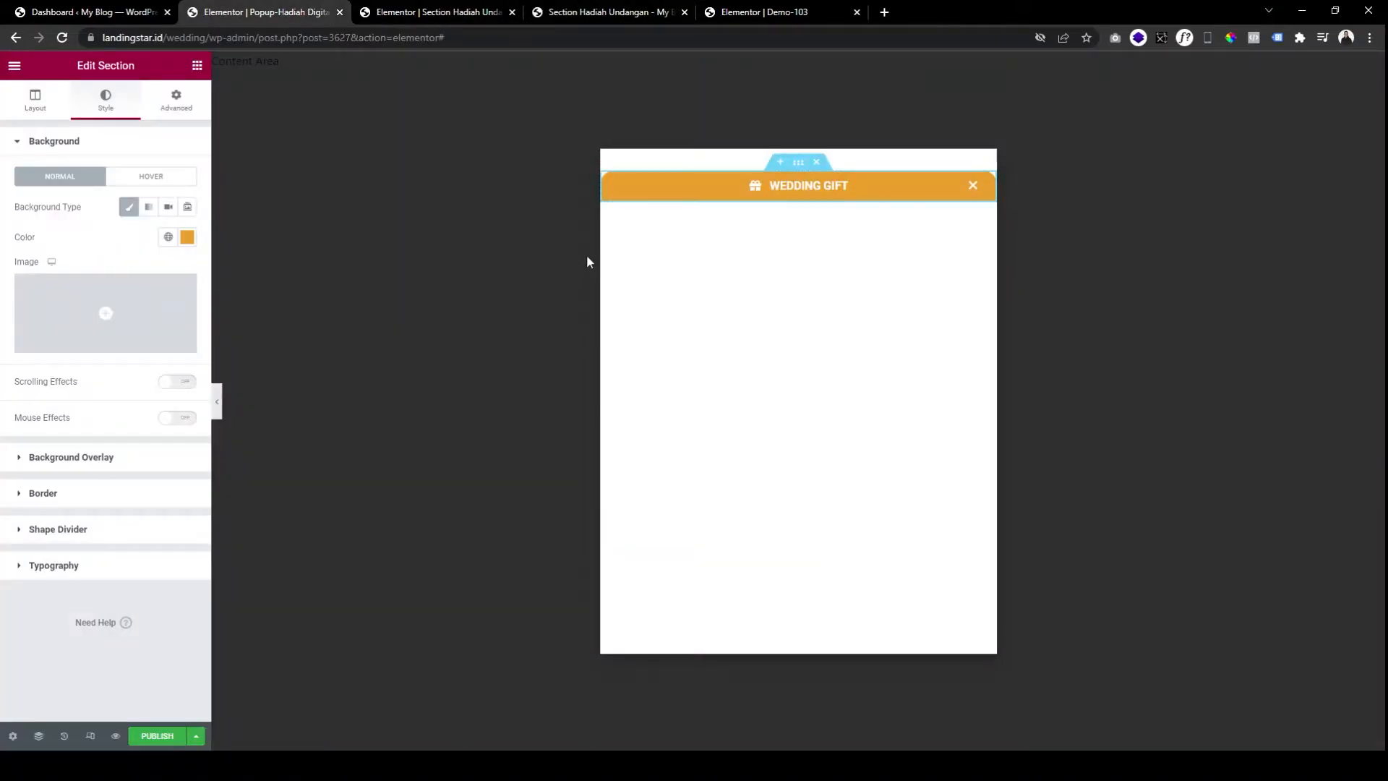
left_click(197, 67)
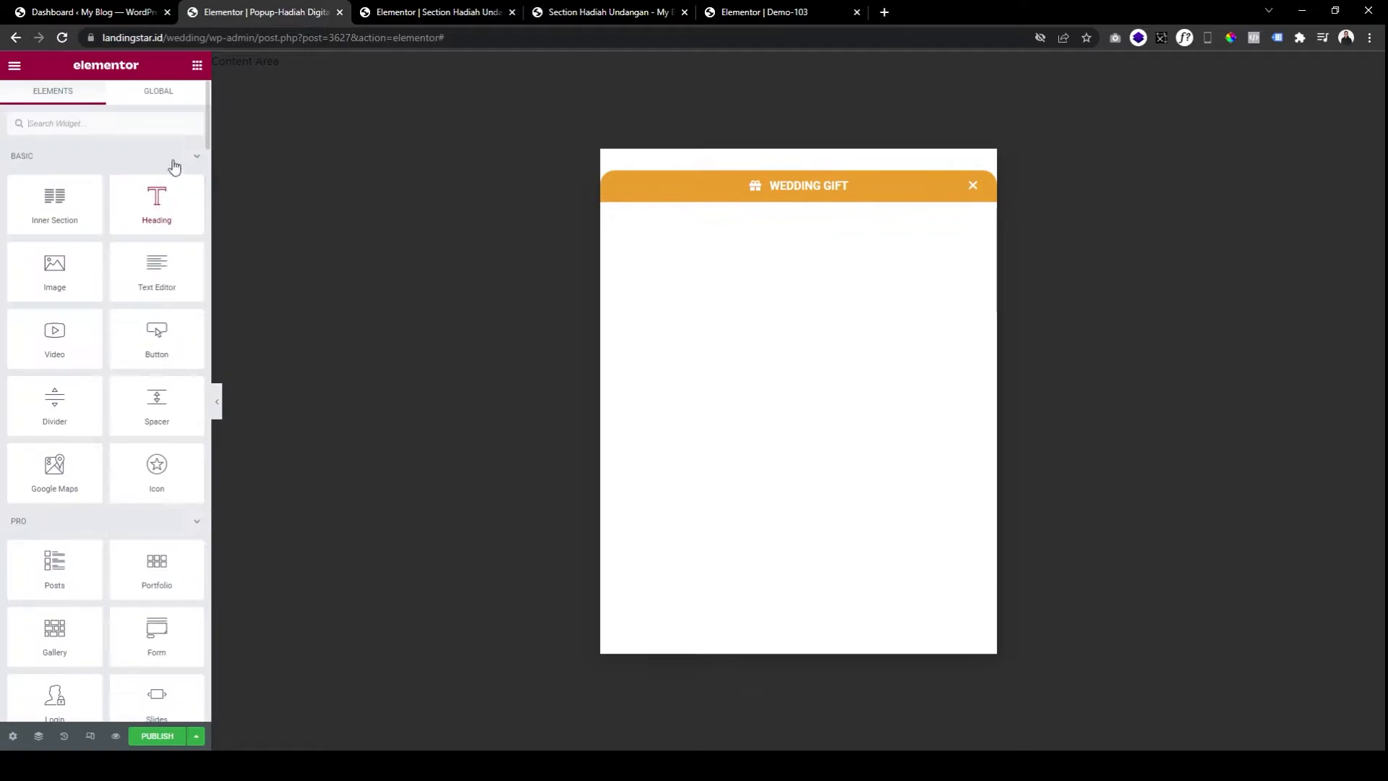
left_click_drag(146, 224, 783, 198)
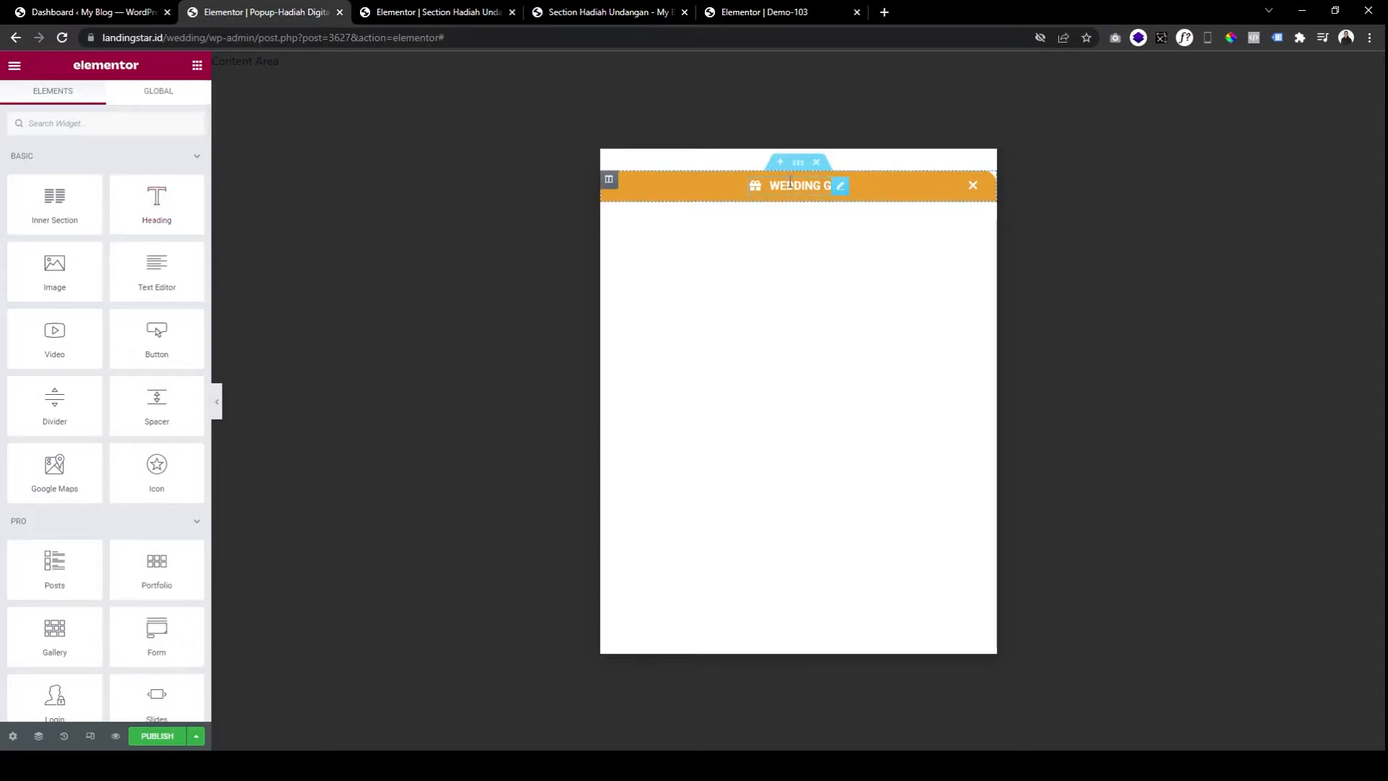
Duplicate the WEDDING GIFT header section and delete the duplicate's WEDDING GIFT bar.
right_click(799, 169)
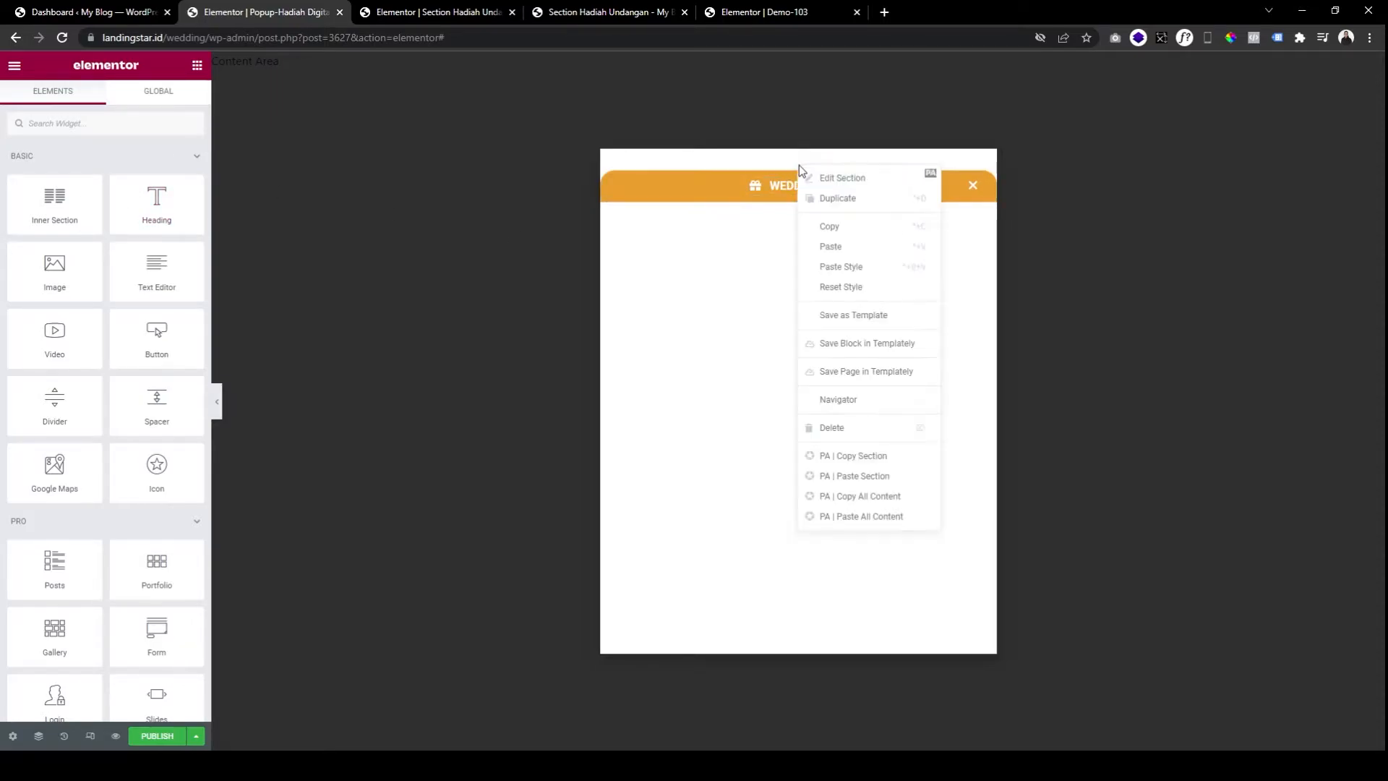
left_click(781, 303)
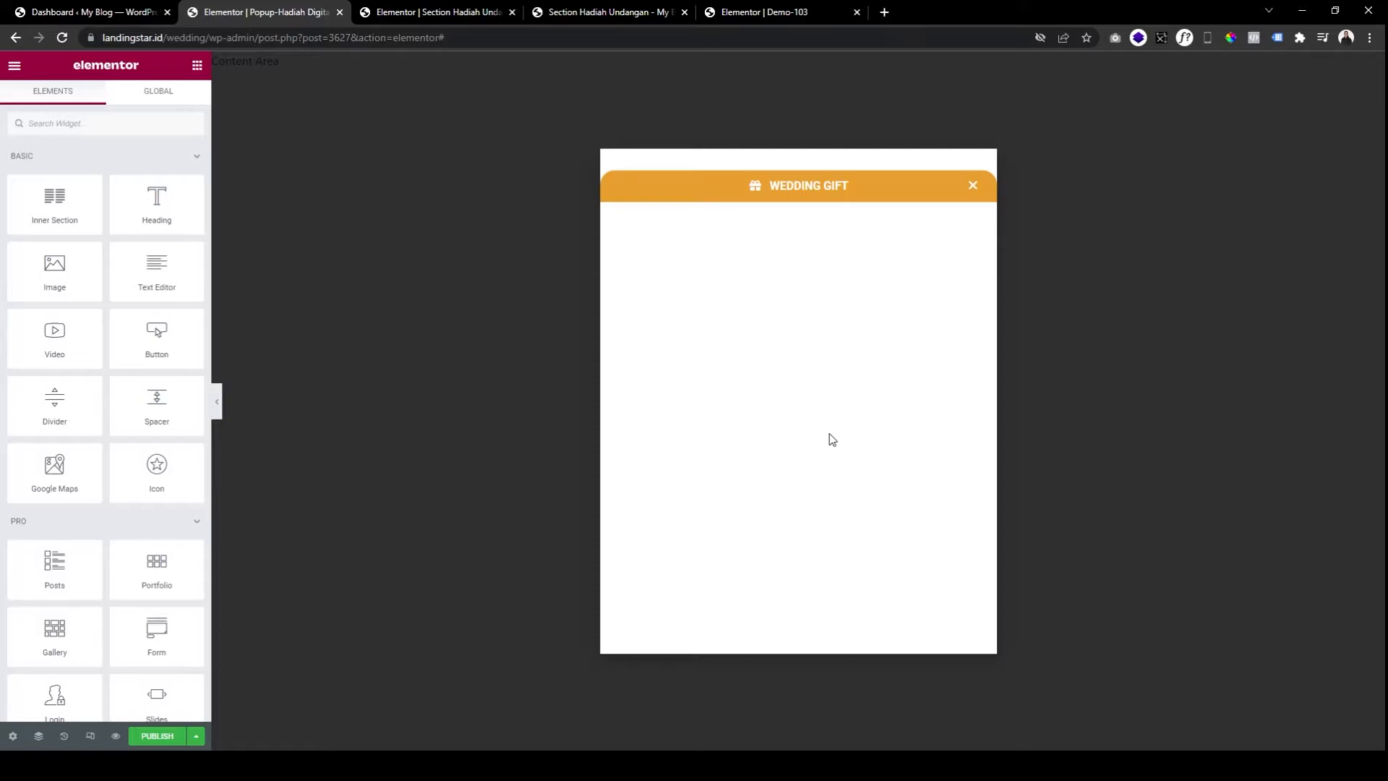
mouse_move(805, 173)
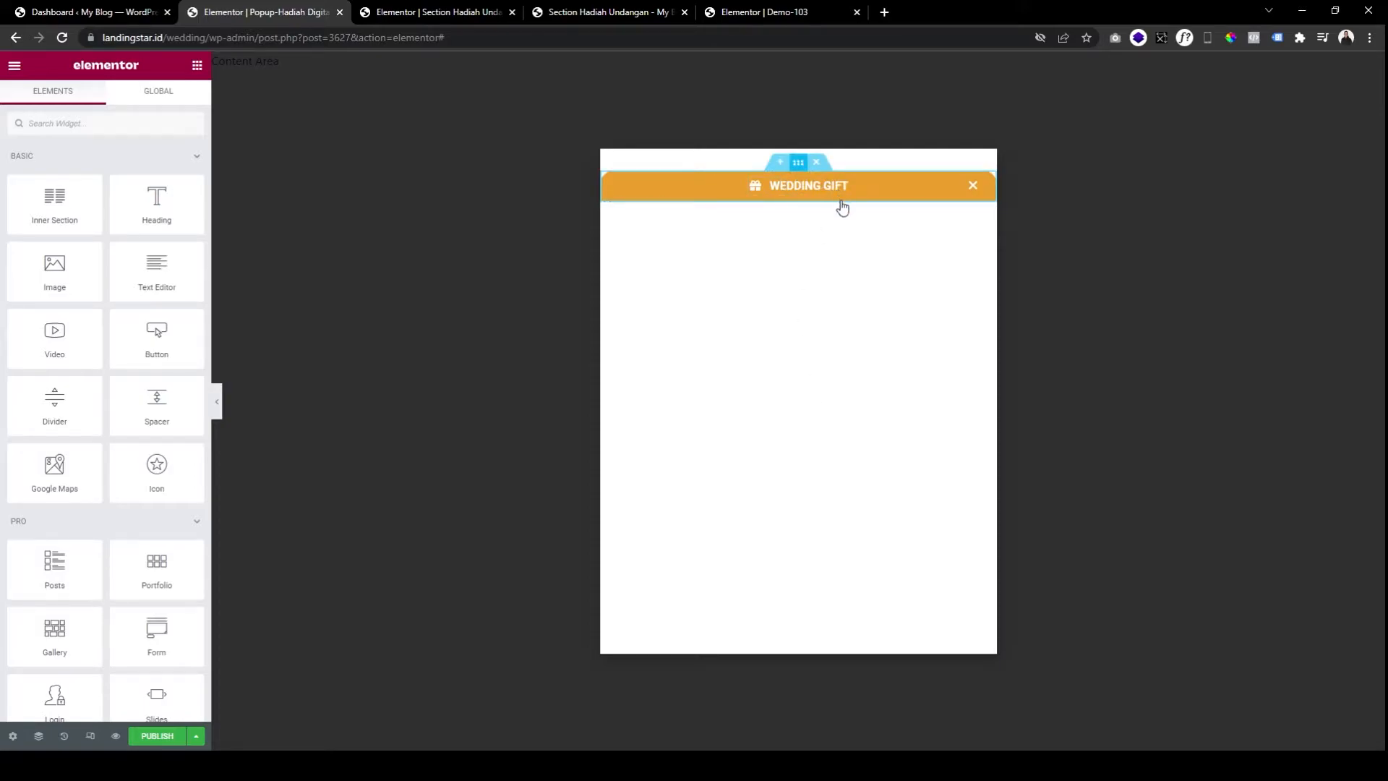
right_click(804, 171)
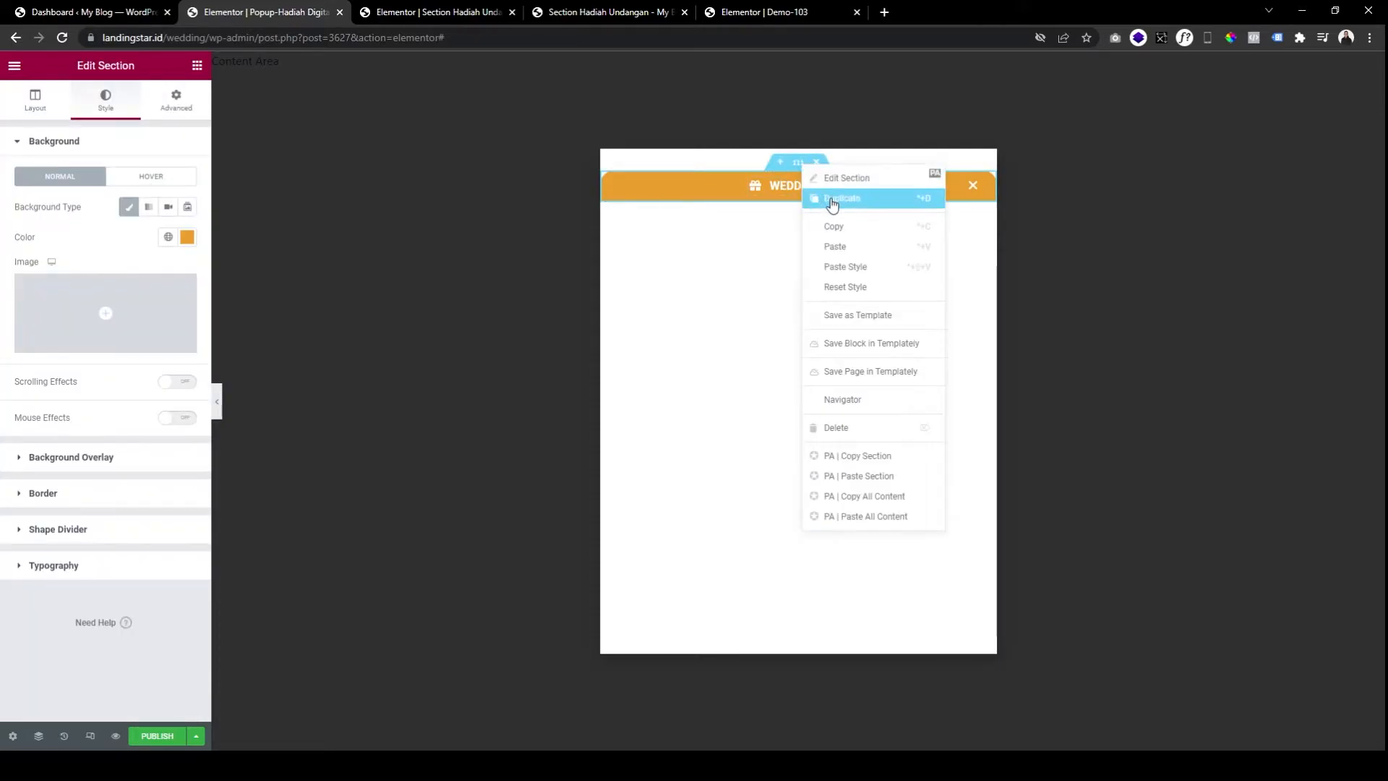
left_click(832, 202)
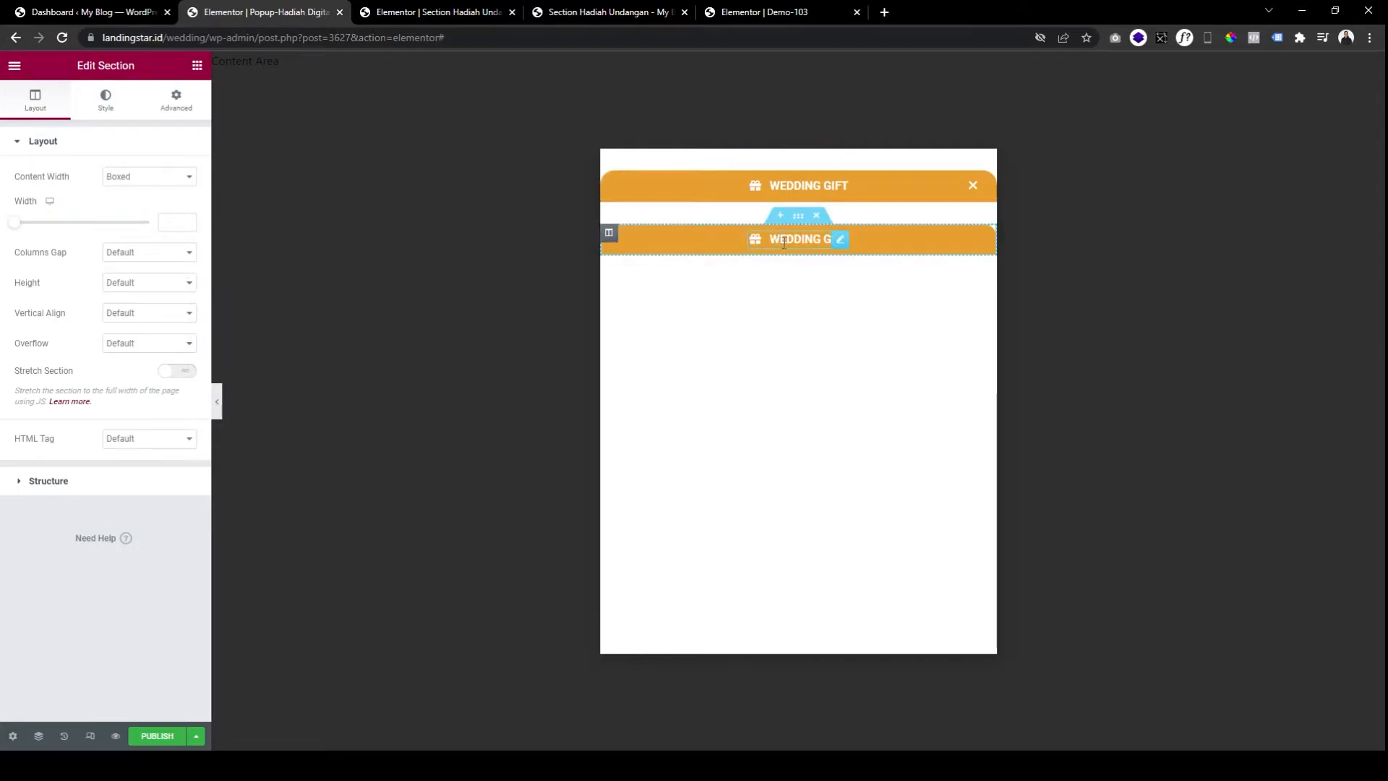
right_click(784, 242)
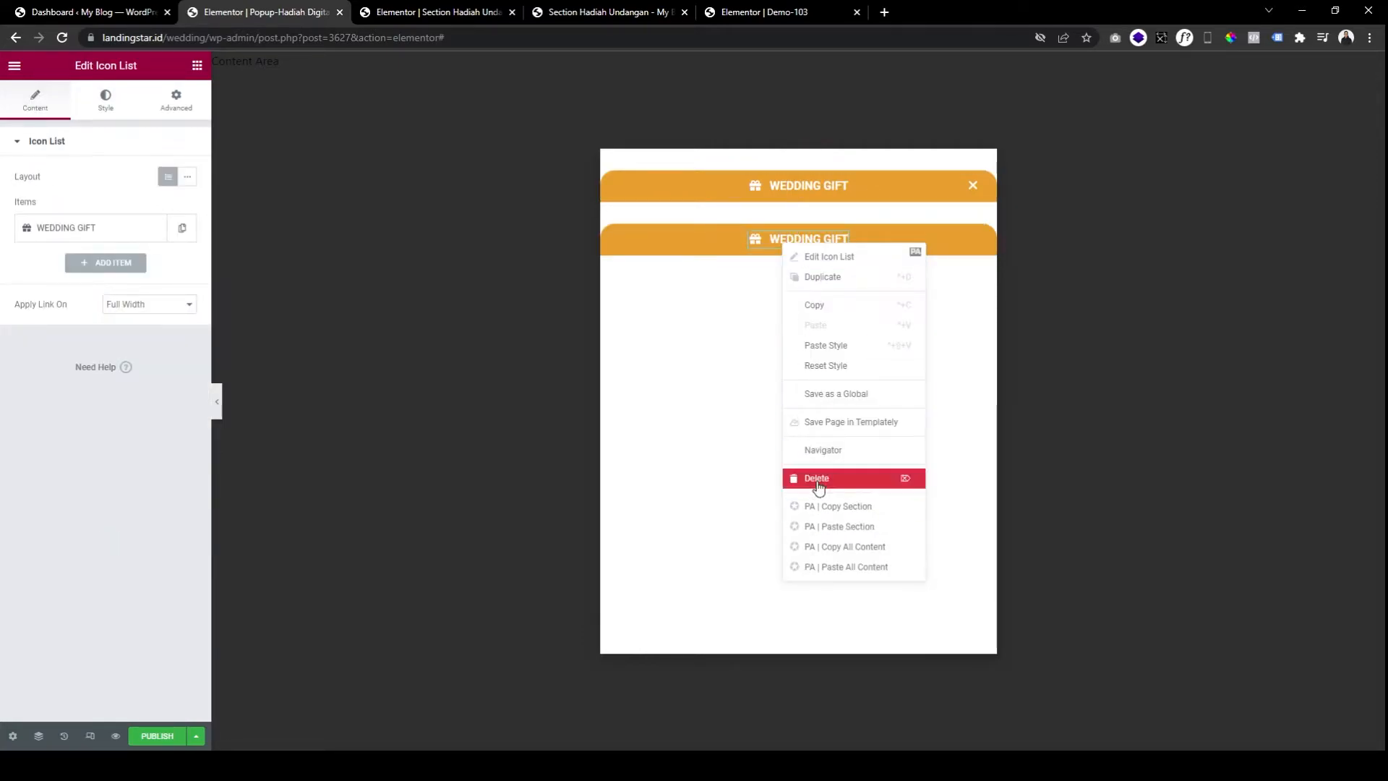
key("Delete")
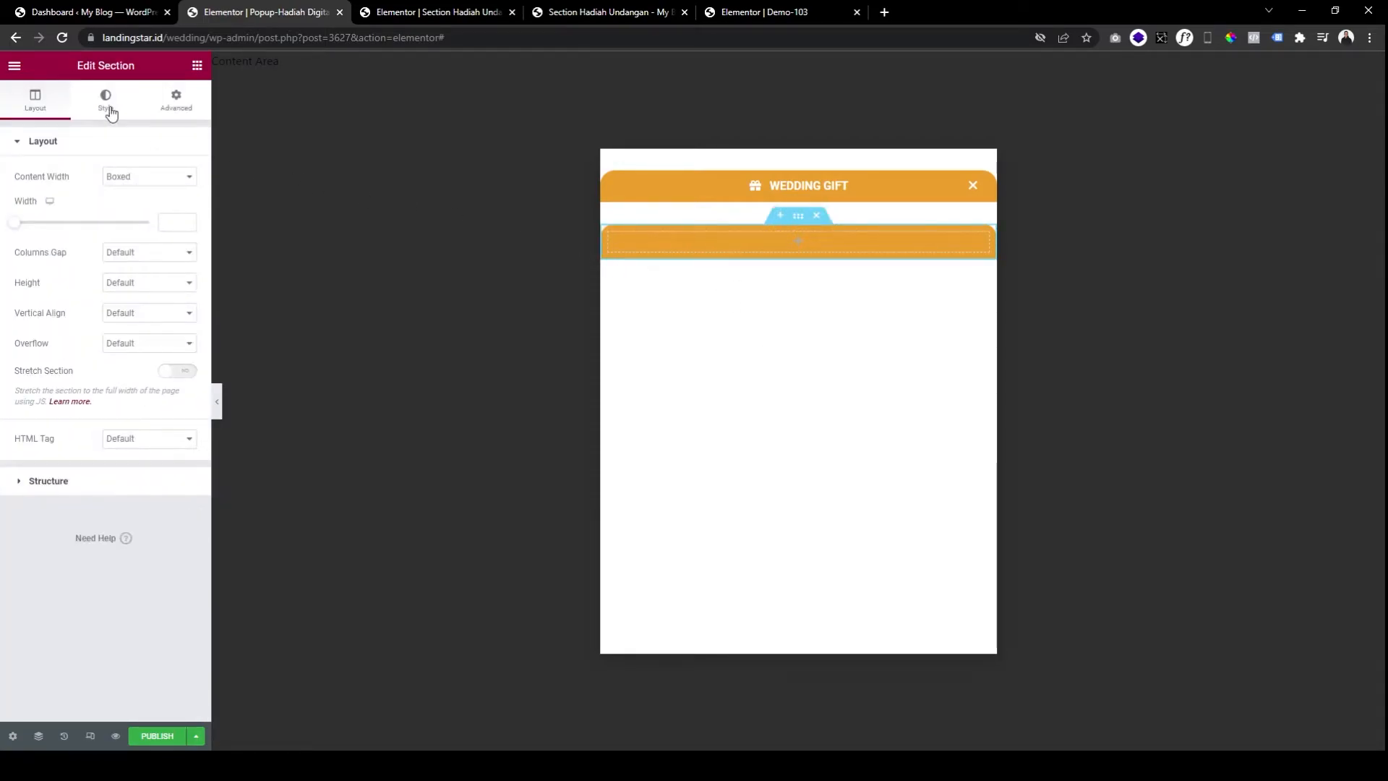
Give the emptied section a light grey #ECECEC background colour.
left_click(105, 99)
left_click(187, 237)
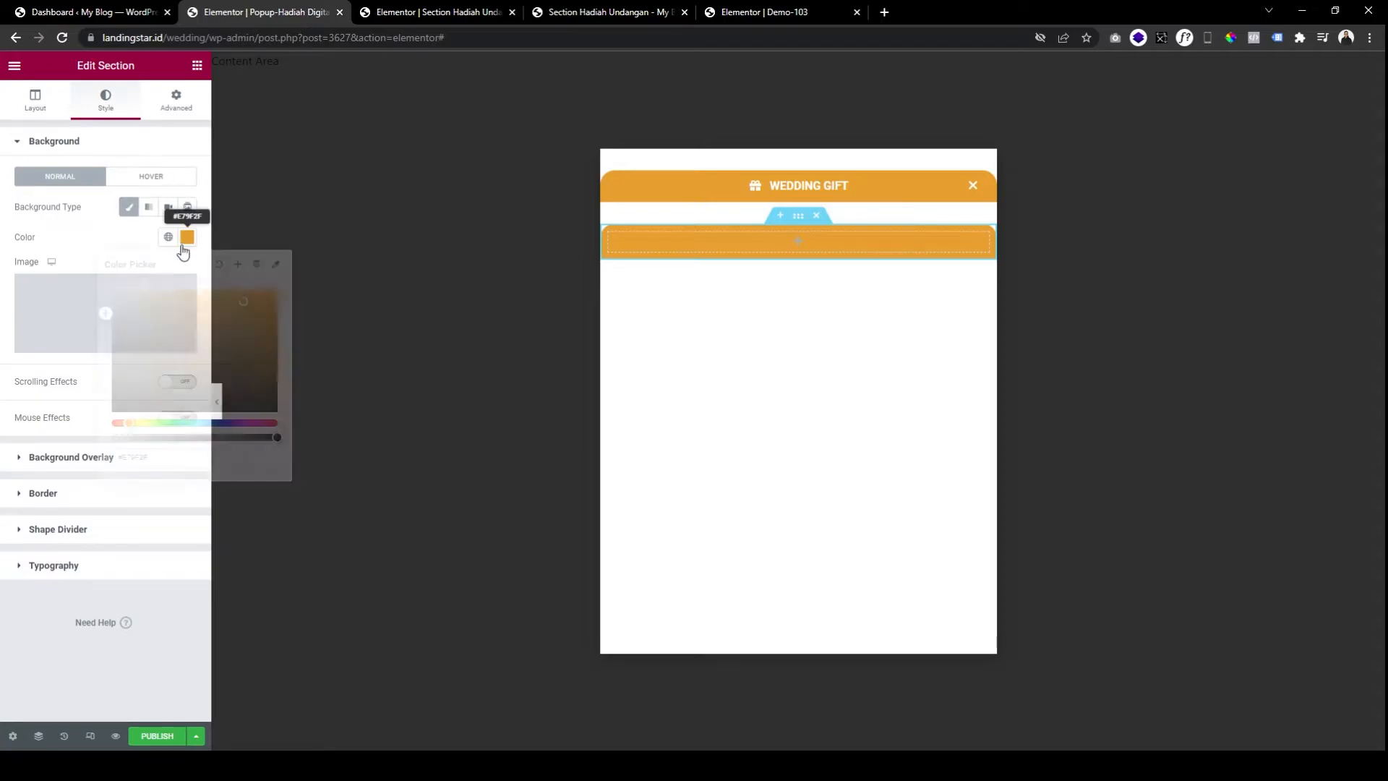
left_click_drag(115, 318, 100, 300)
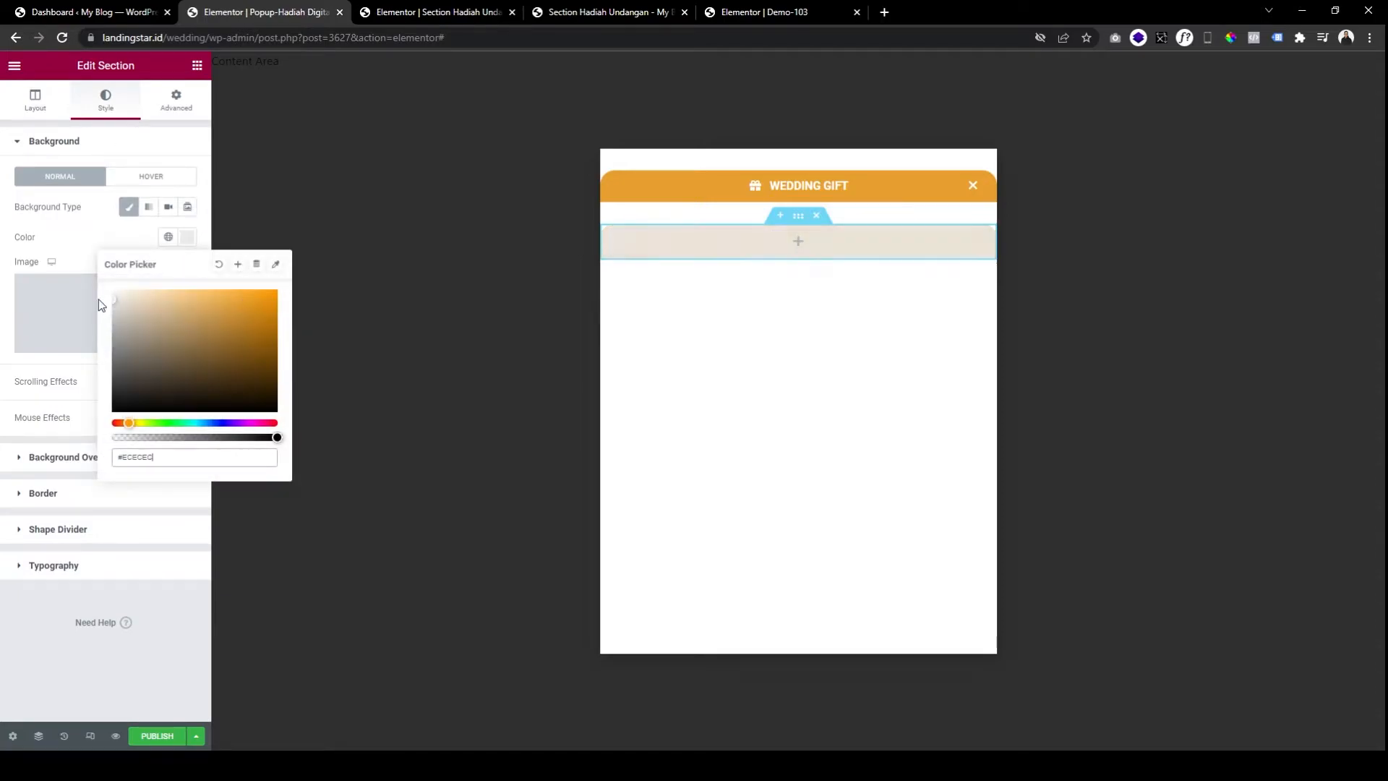
left_click(112, 238)
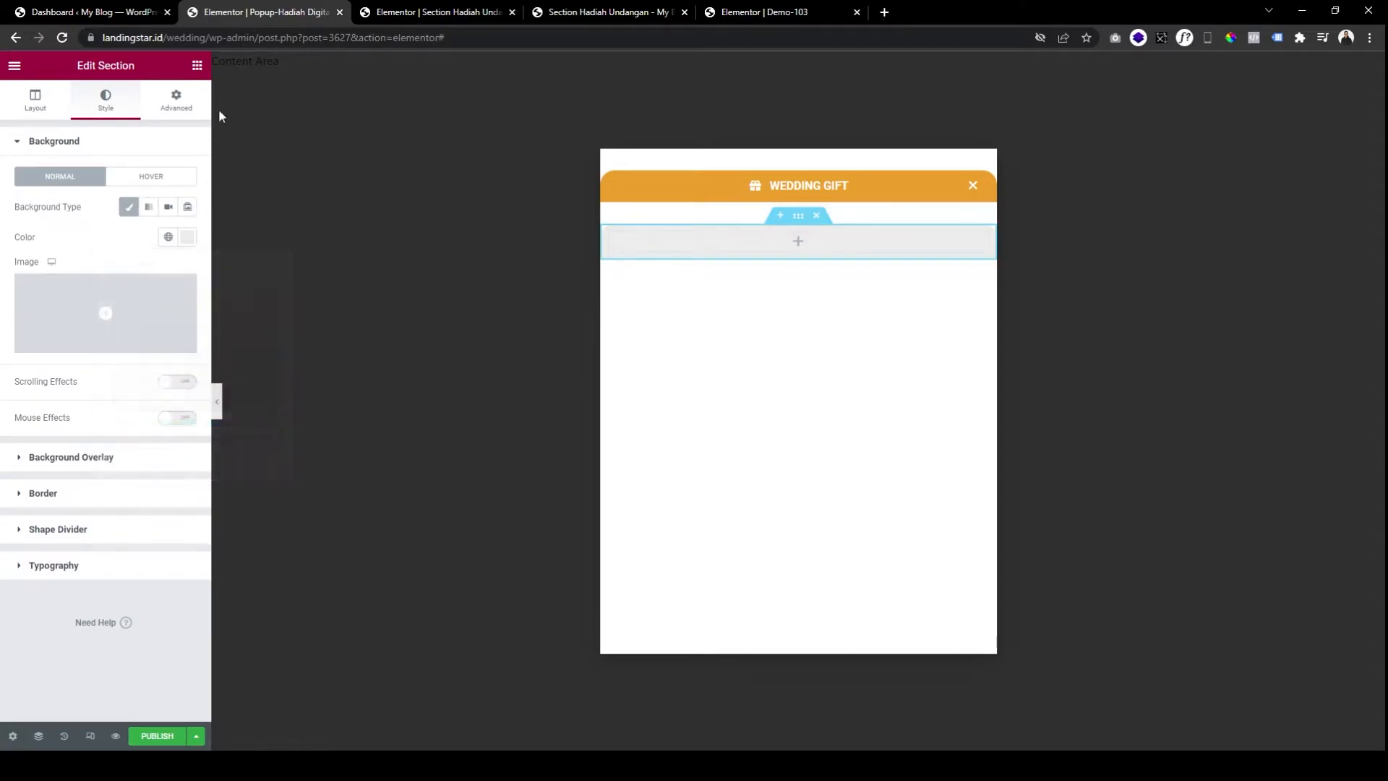
left_click(196, 67)
left_click(671, 13)
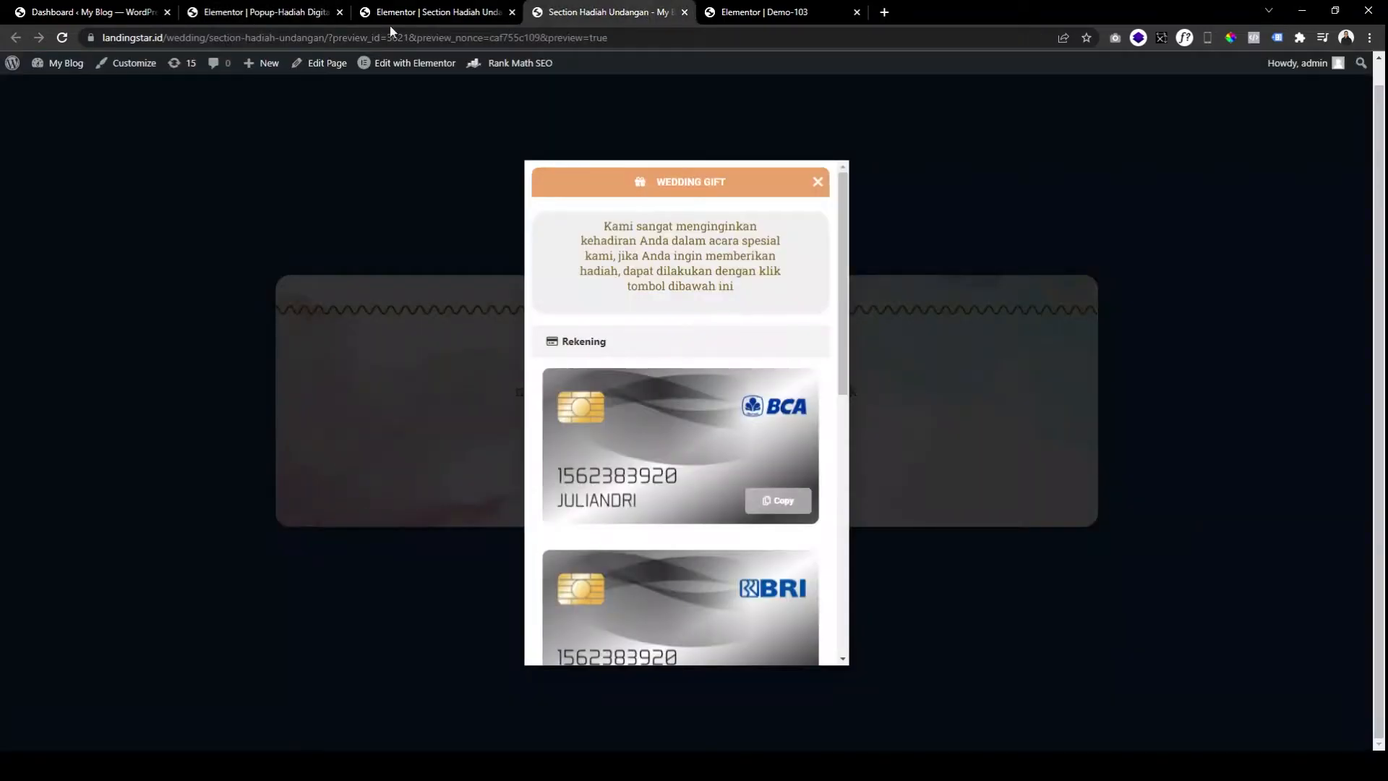
Check the reference popup preview and bring up the popup's Advanced settings.
left_click(273, 21)
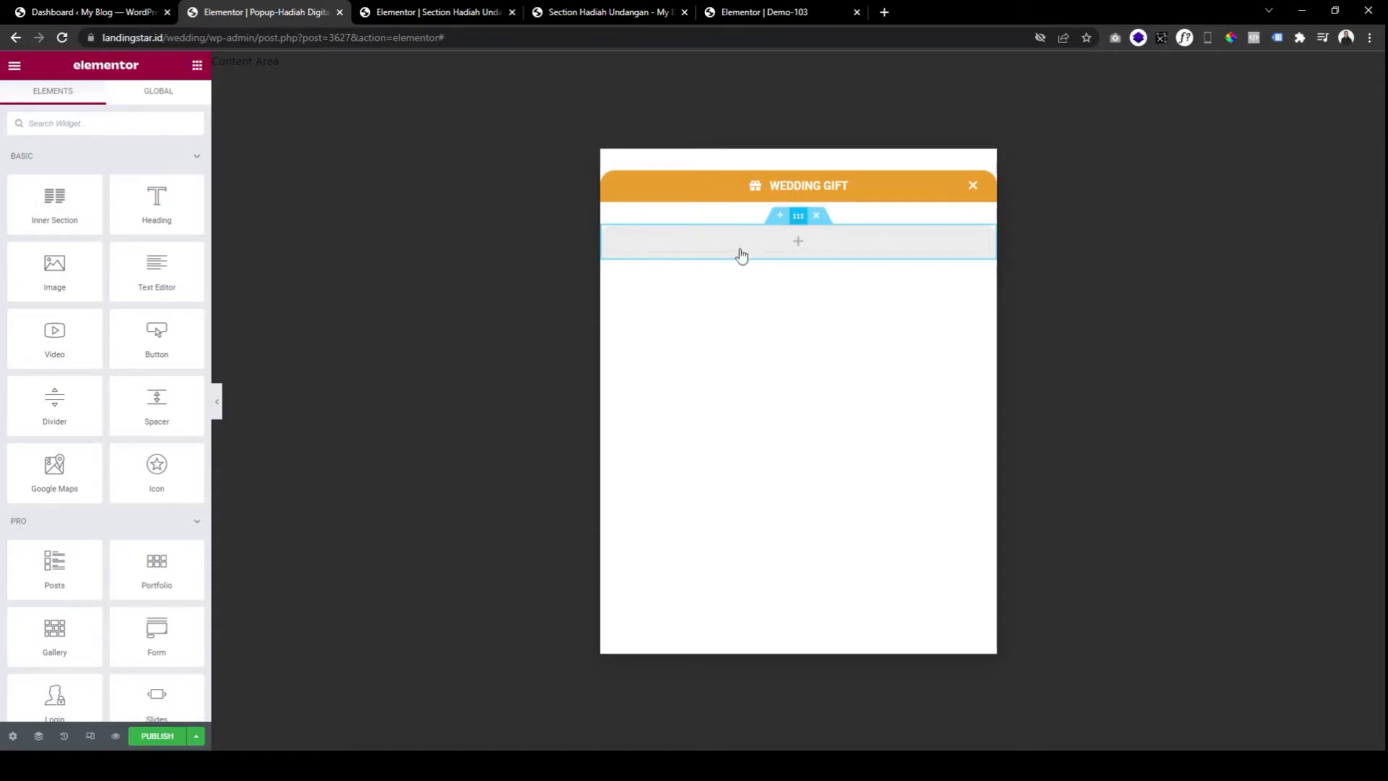
left_click(599, 13)
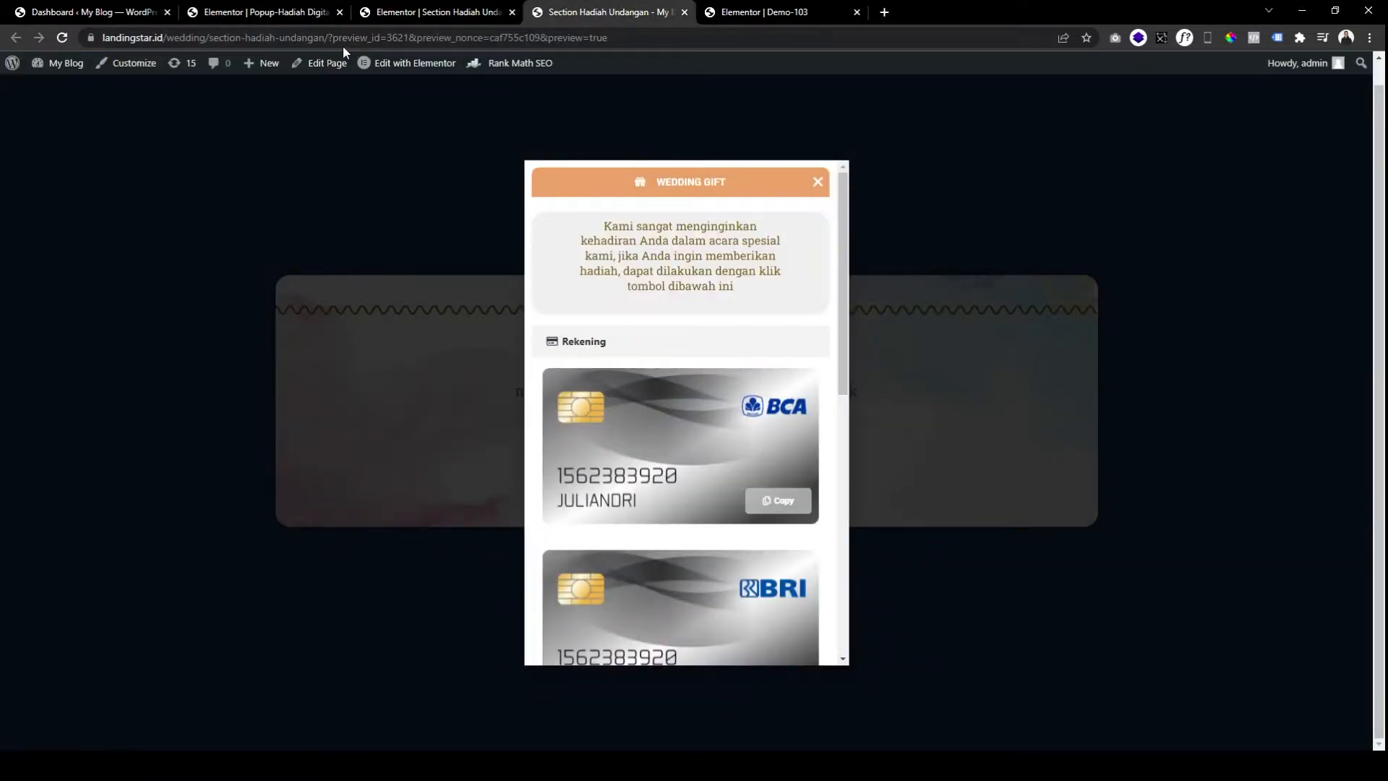
left_click(312, 15)
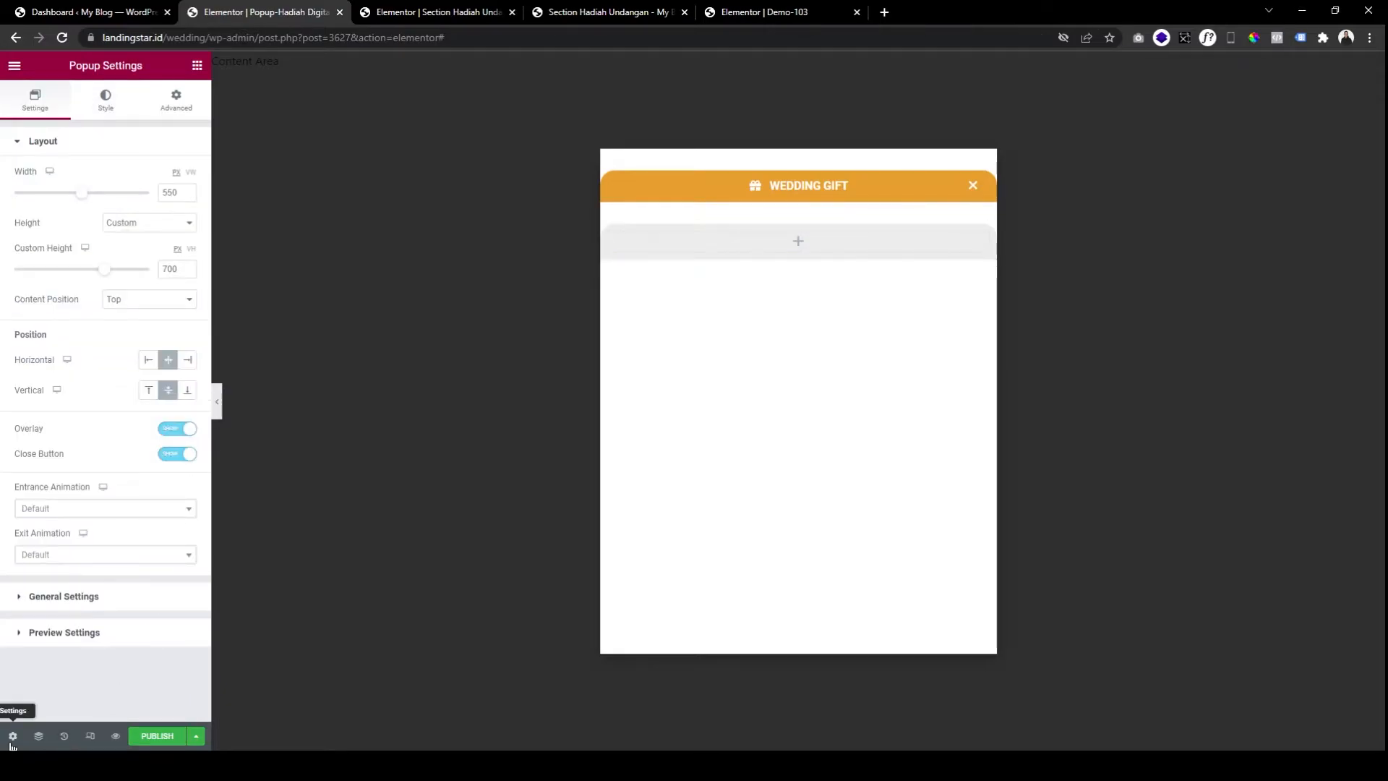
left_click(106, 99)
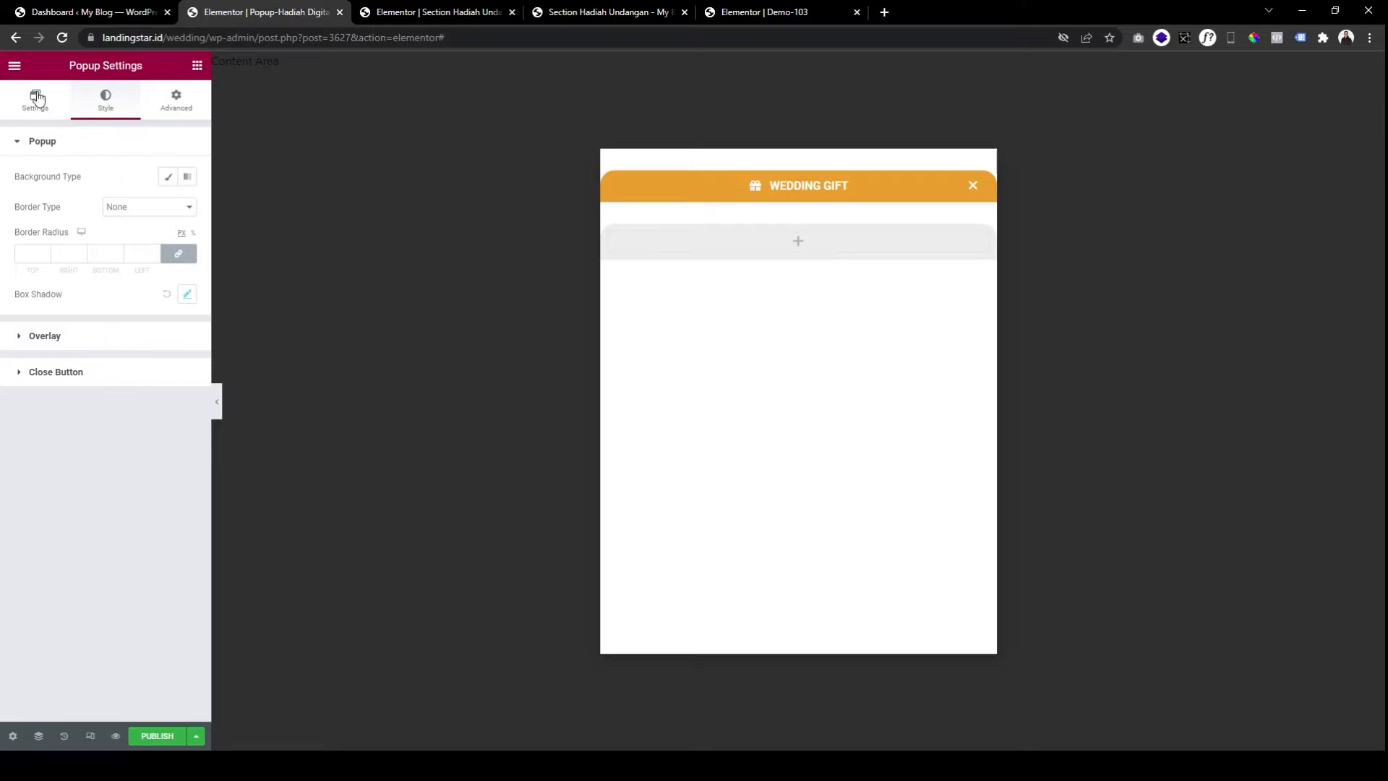
left_click(45, 100)
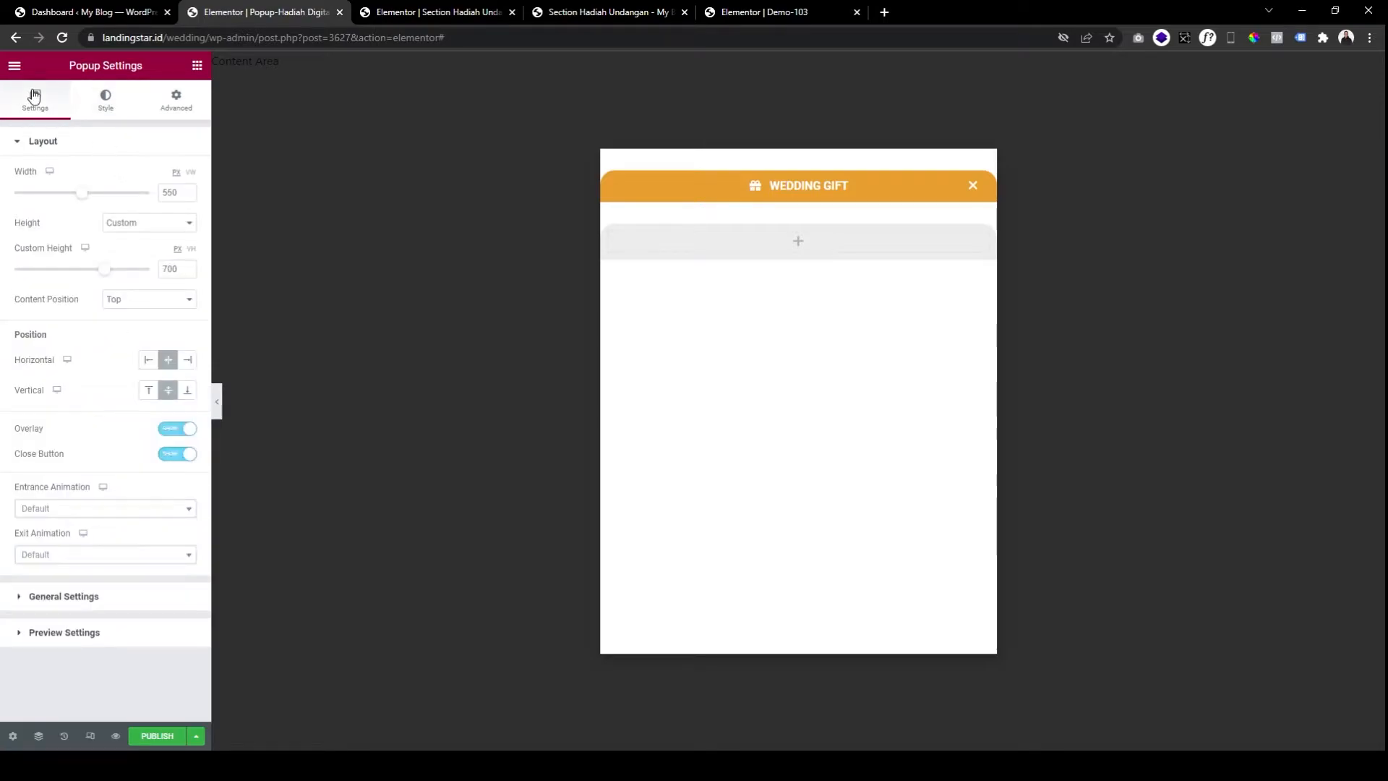
left_click(117, 599)
left_click(155, 107)
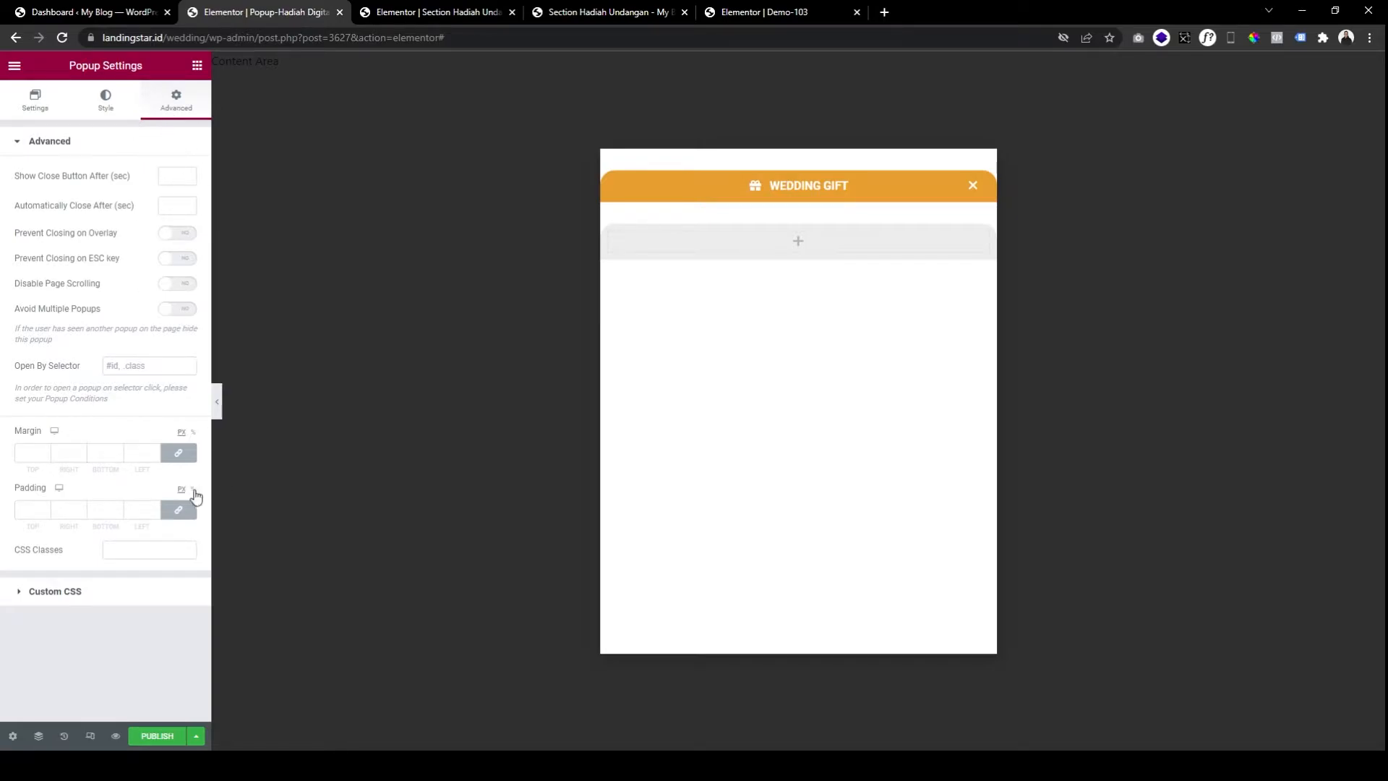
Unlink margin and keep it at 0, then set padding to 10 on left and right.
left_click(178, 453)
type("1")
key("BackSpace")
left_click(178, 510)
left_click(134, 510)
type("1")
left_click(59, 505)
type("1")
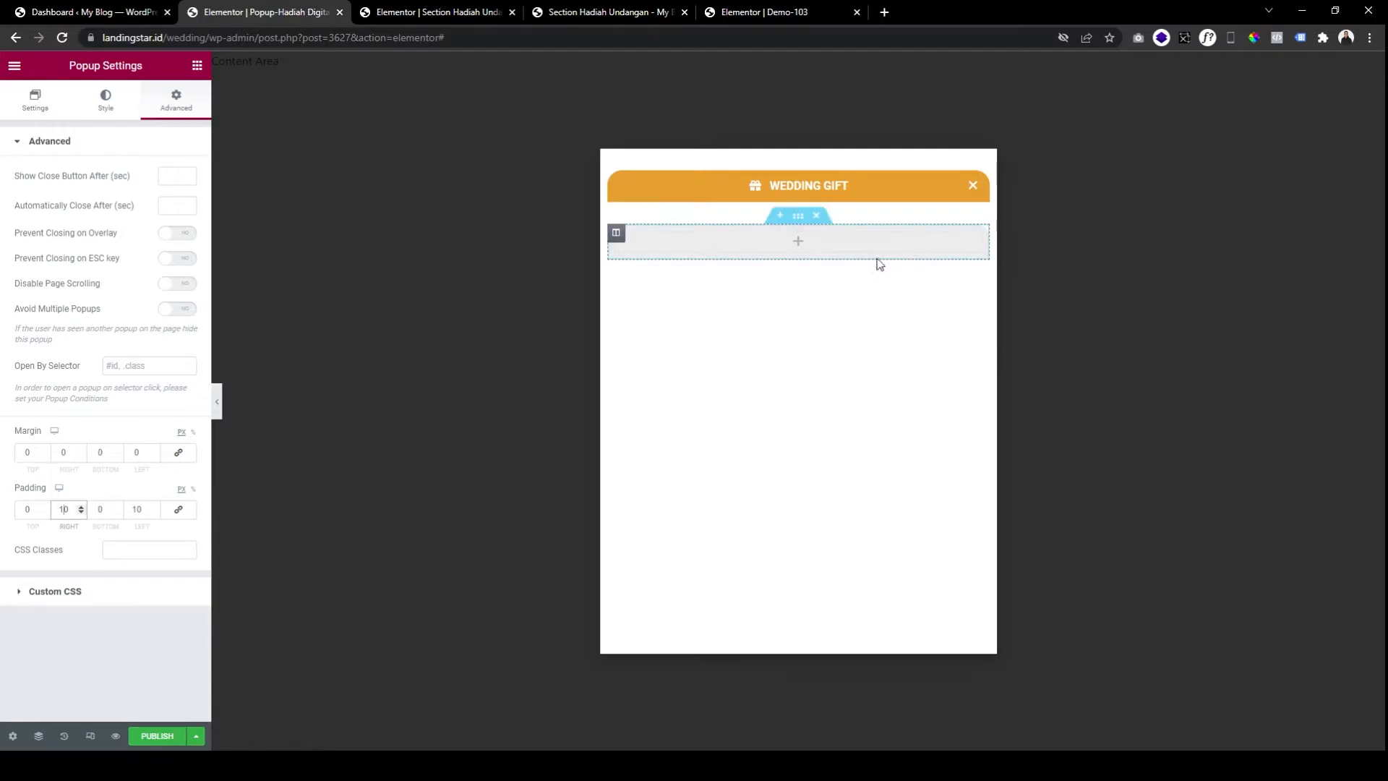
Add a Text Editor to the grey section and paste the Indonesian gift message into it.
left_click(198, 68)
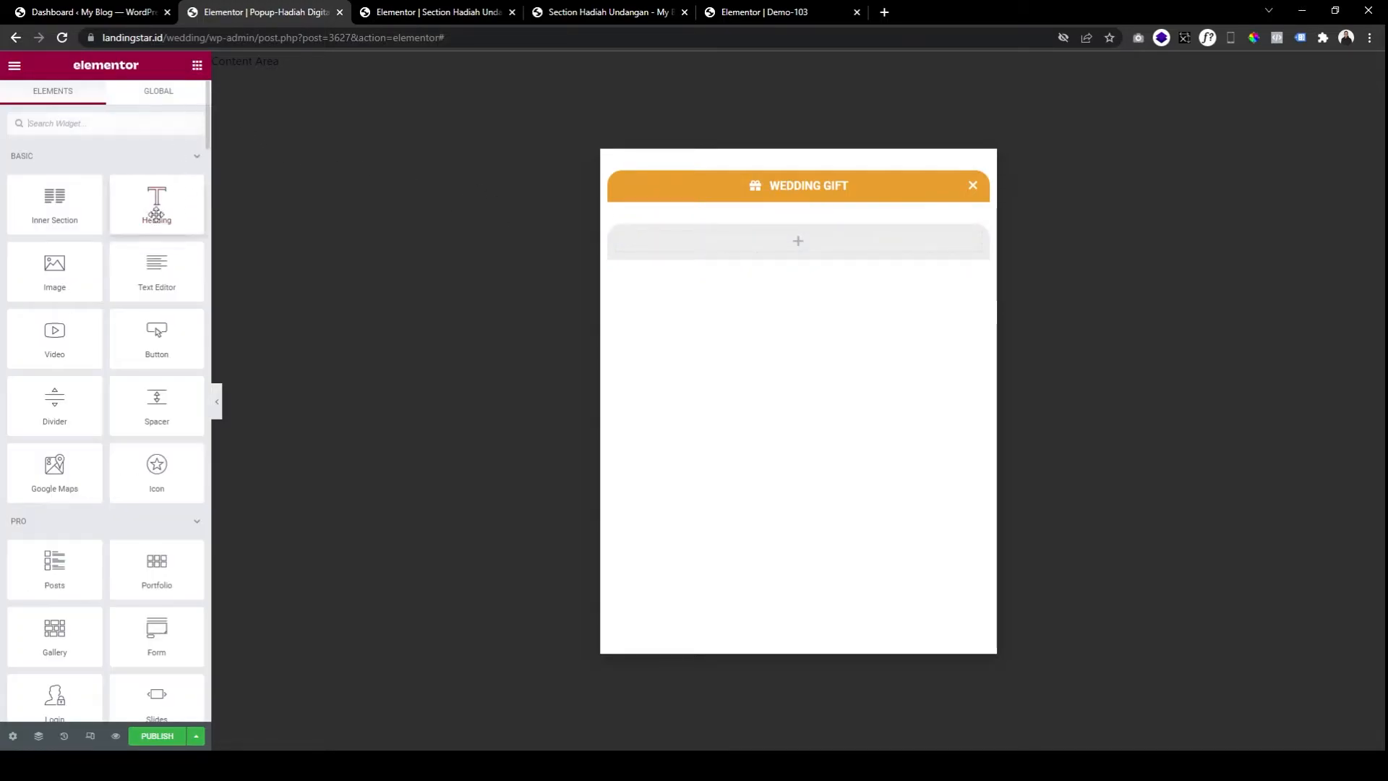
left_click_drag(146, 288, 754, 291)
key("ctrl+c")
left_click(563, 11)
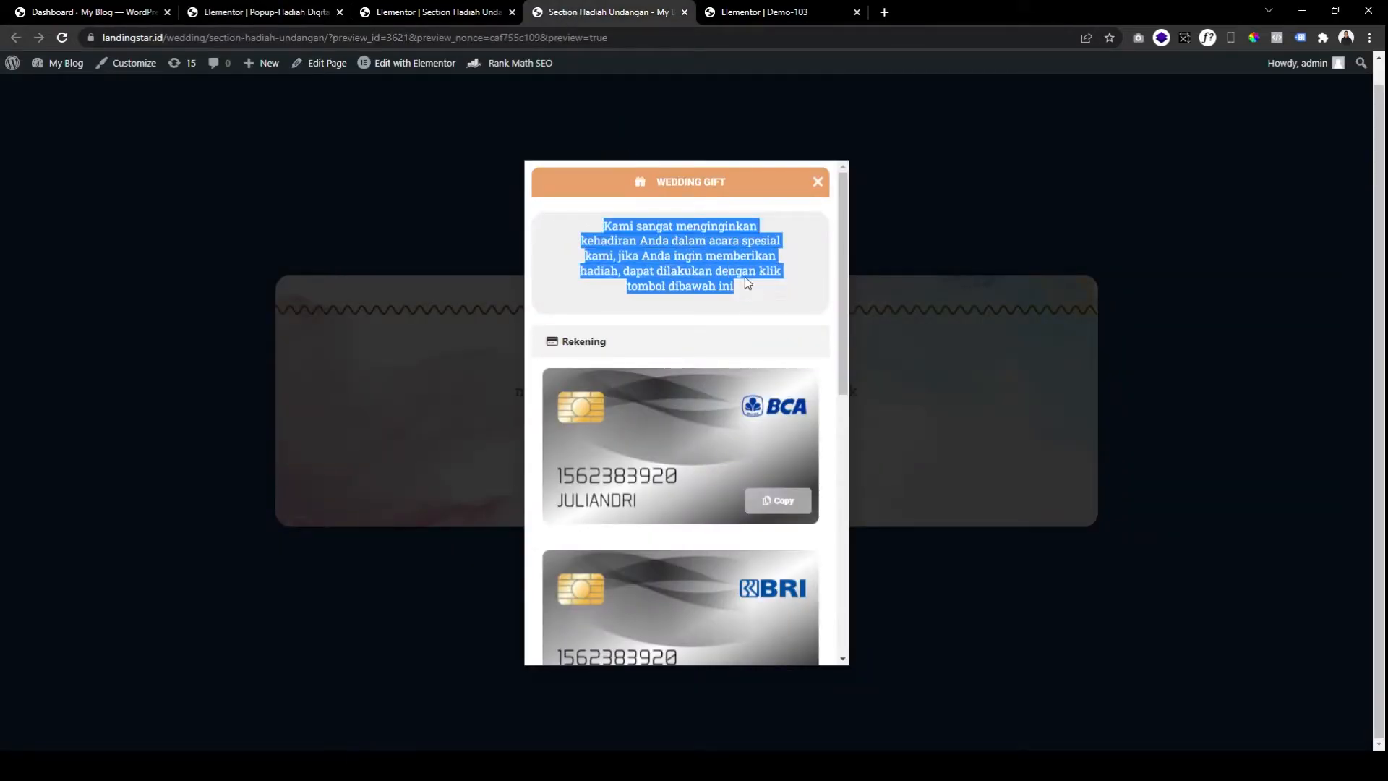
left_click(272, 10)
left_click(106, 402)
key("ctrl+a")
key("ctrl+v")
key("ctrl+a")
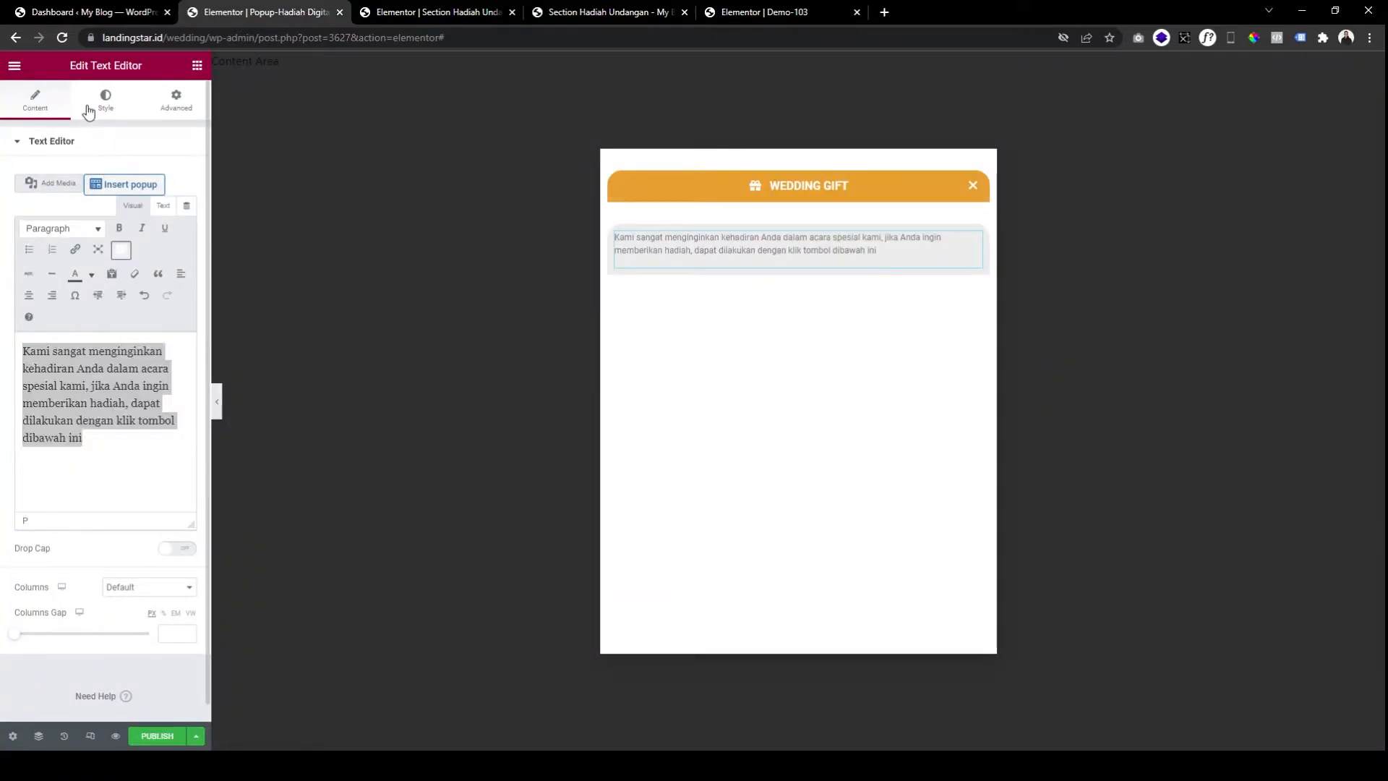
Centre the message text and style it black at font size 18.
left_click(105, 105)
left_click(149, 179)
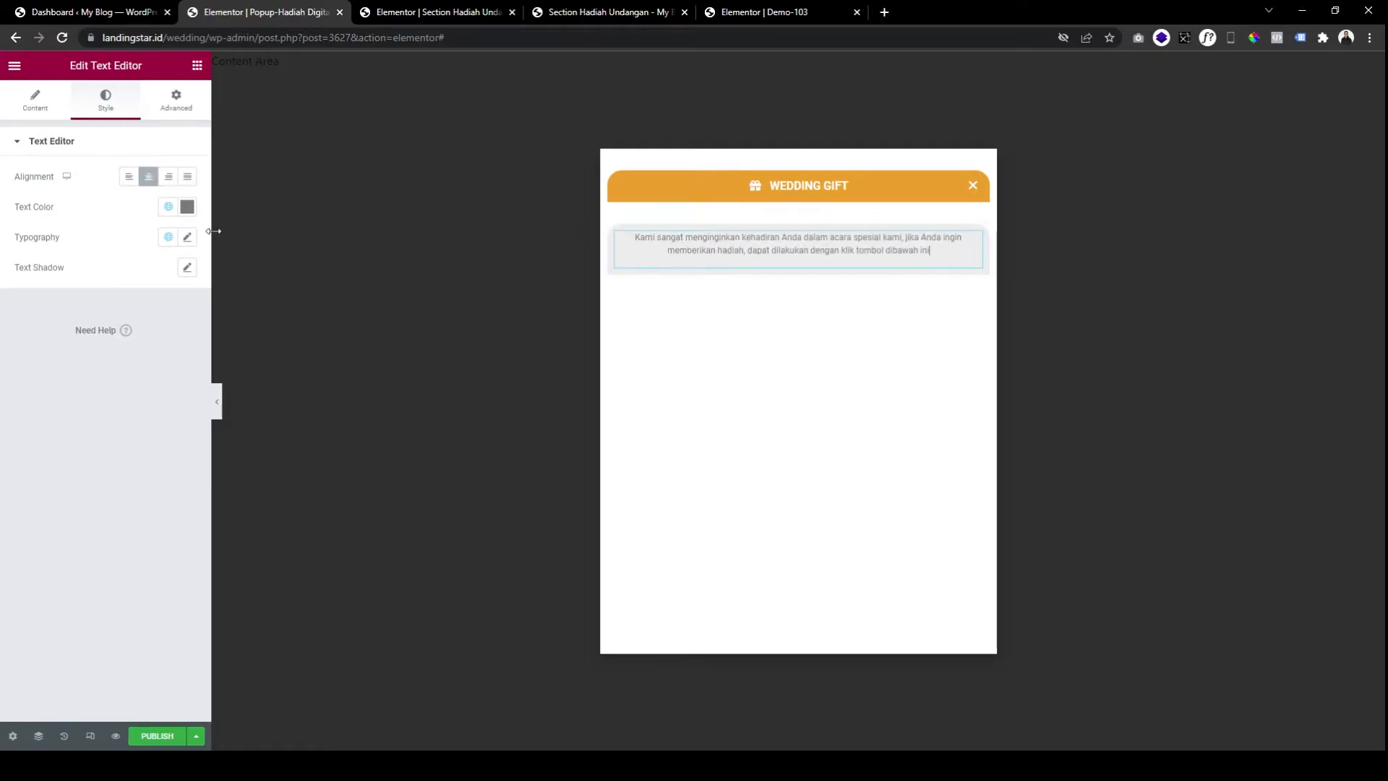
left_click(187, 237)
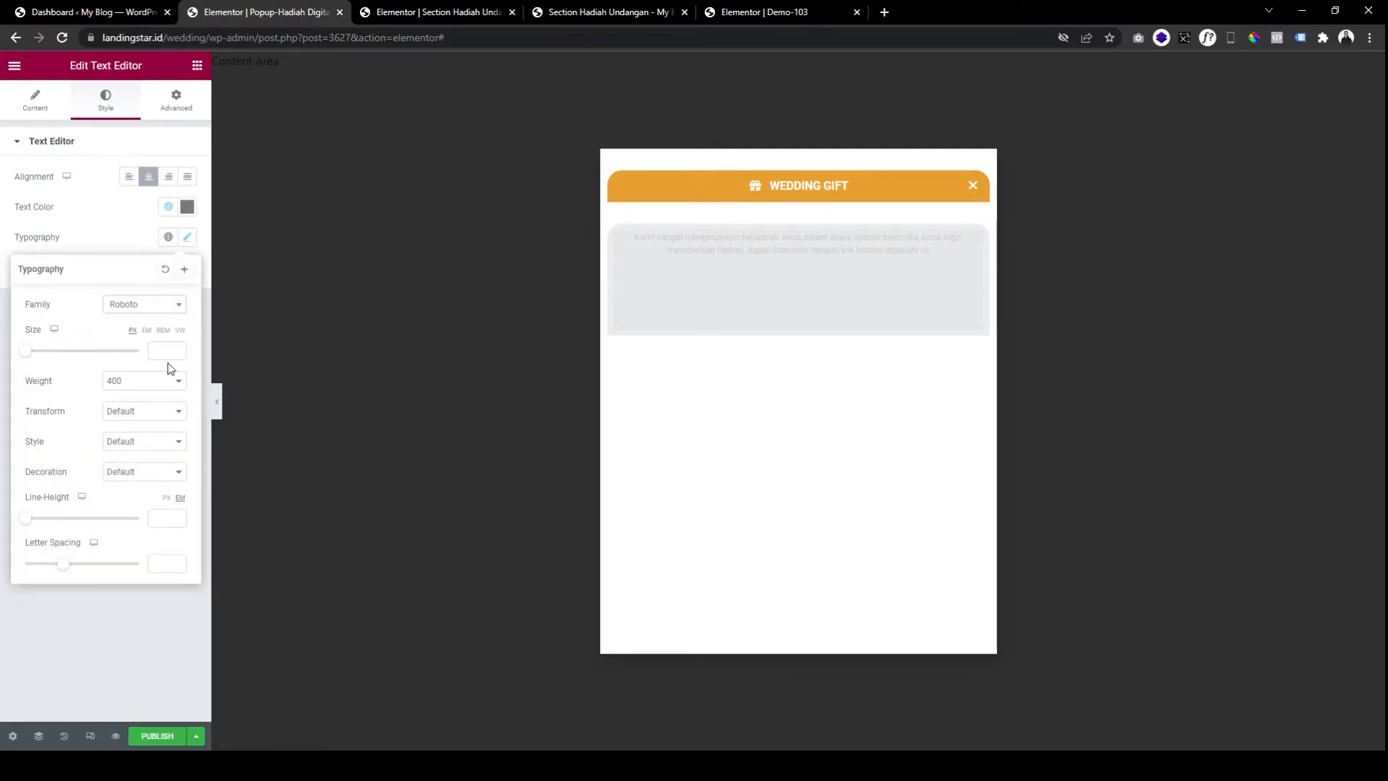
left_click(187, 207)
left_click_drag(155, 268, 113, 378)
left_click(164, 209)
left_click(188, 237)
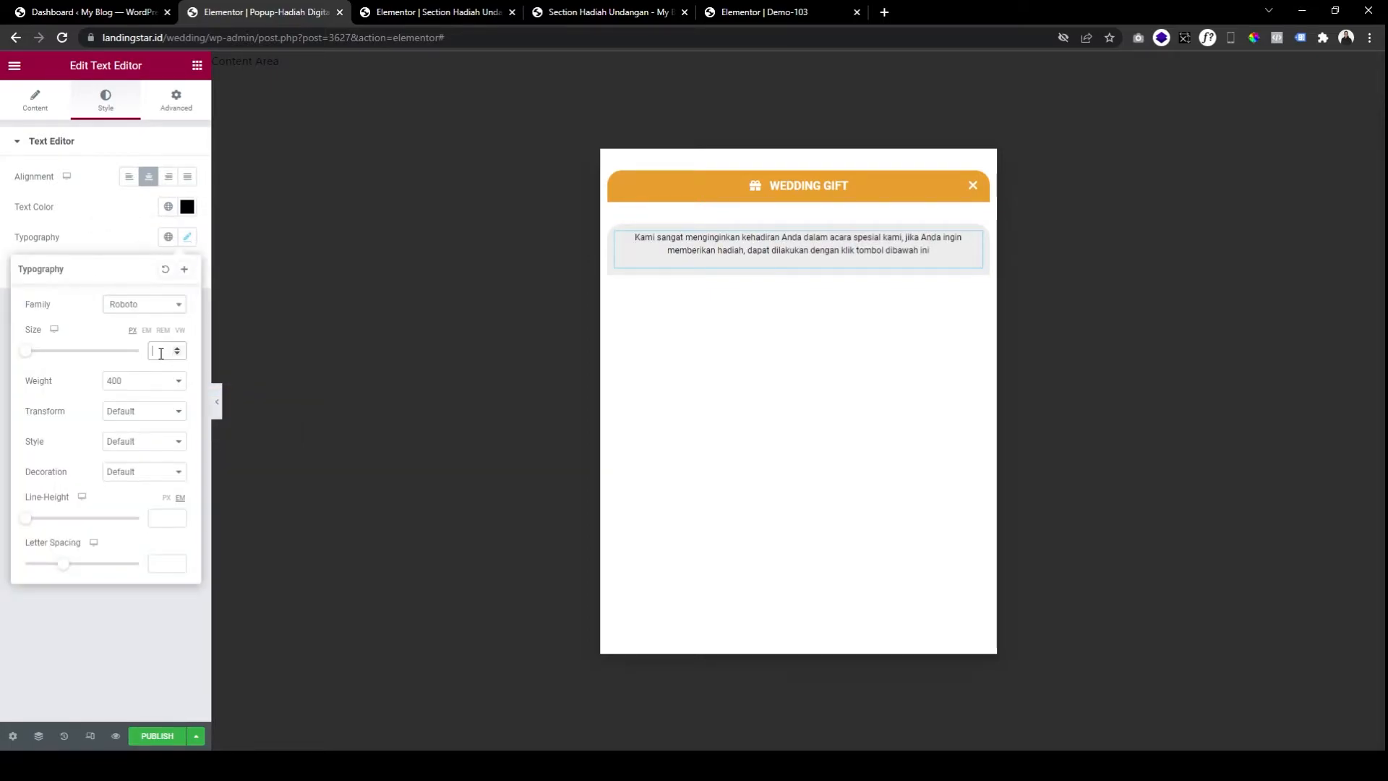
type("16")
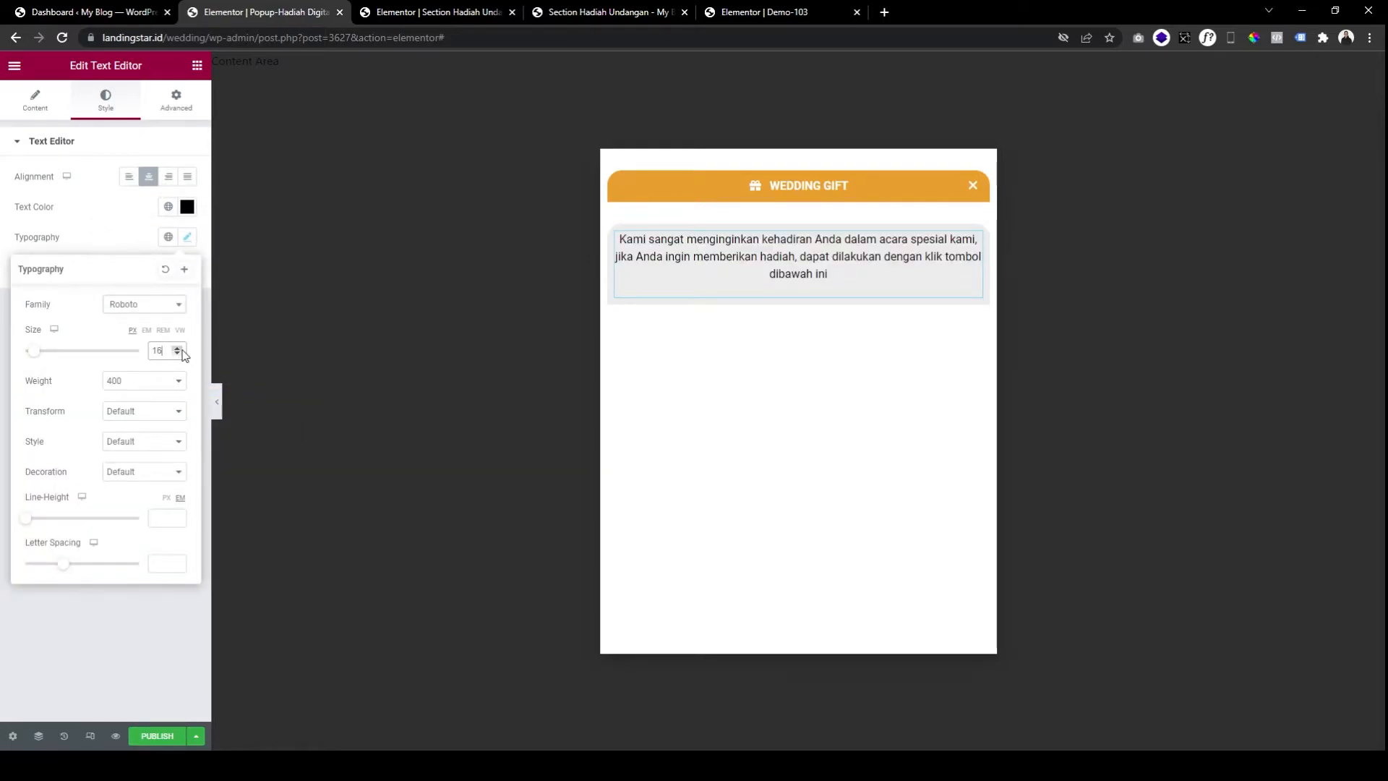
left_click(177, 348)
left_click(178, 348)
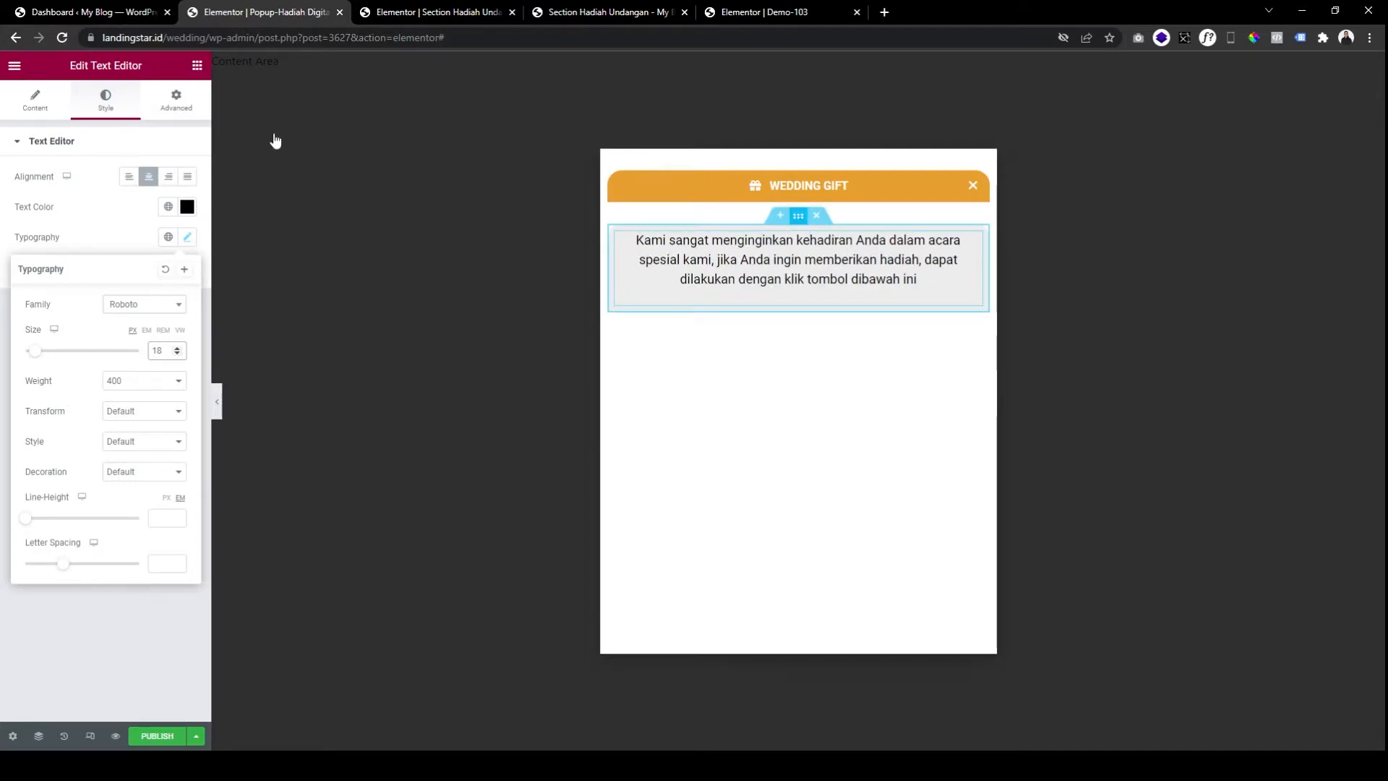
left_click(176, 117)
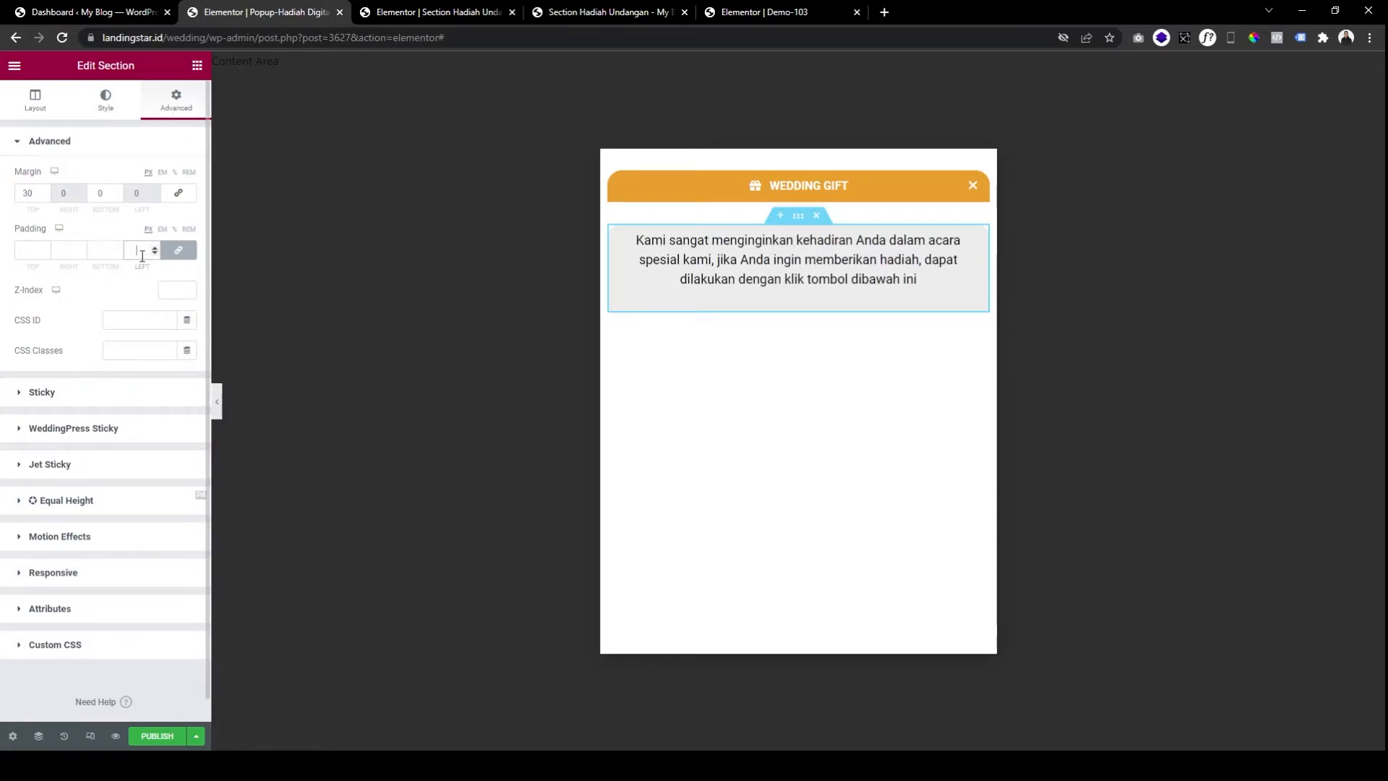
Set the message section's linked padding to 30 on every side.
left_click(142, 250)
type("30")
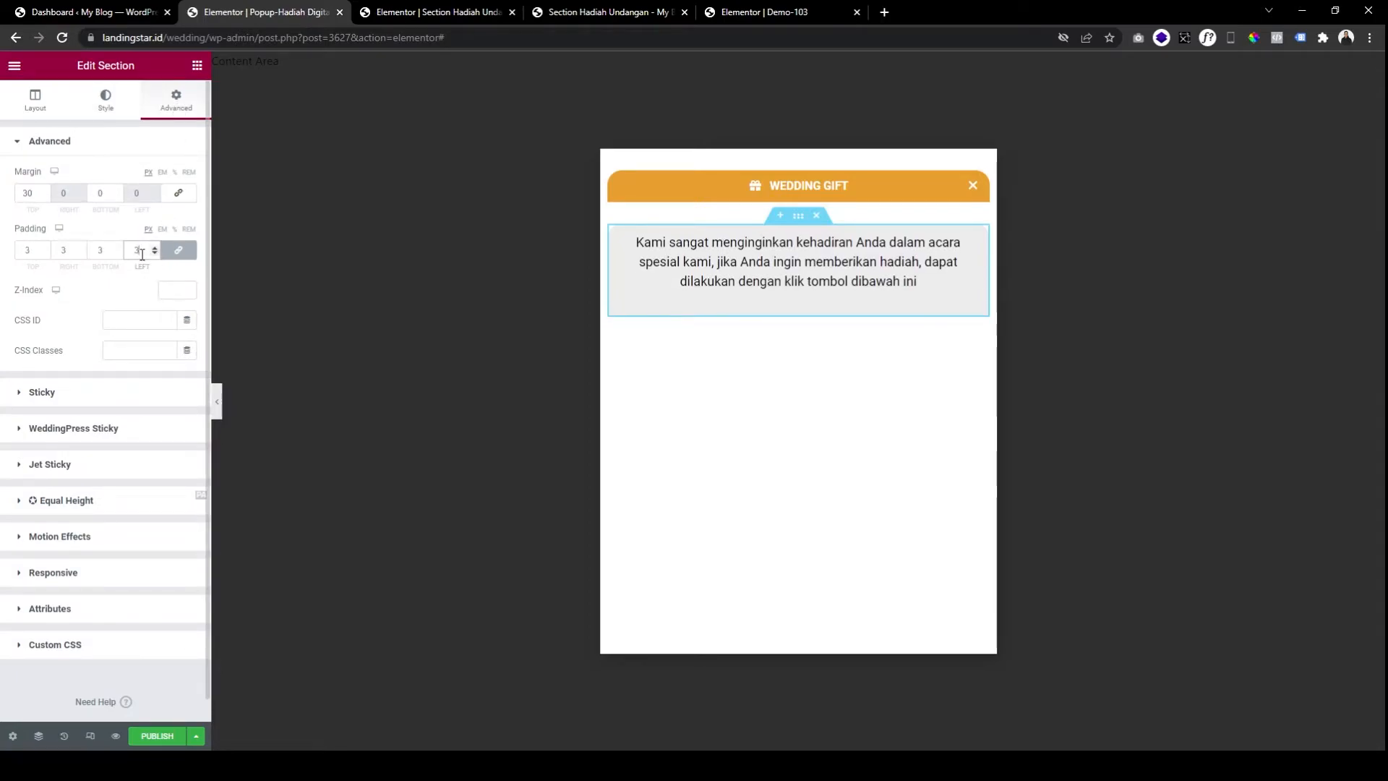
left_click(911, 300)
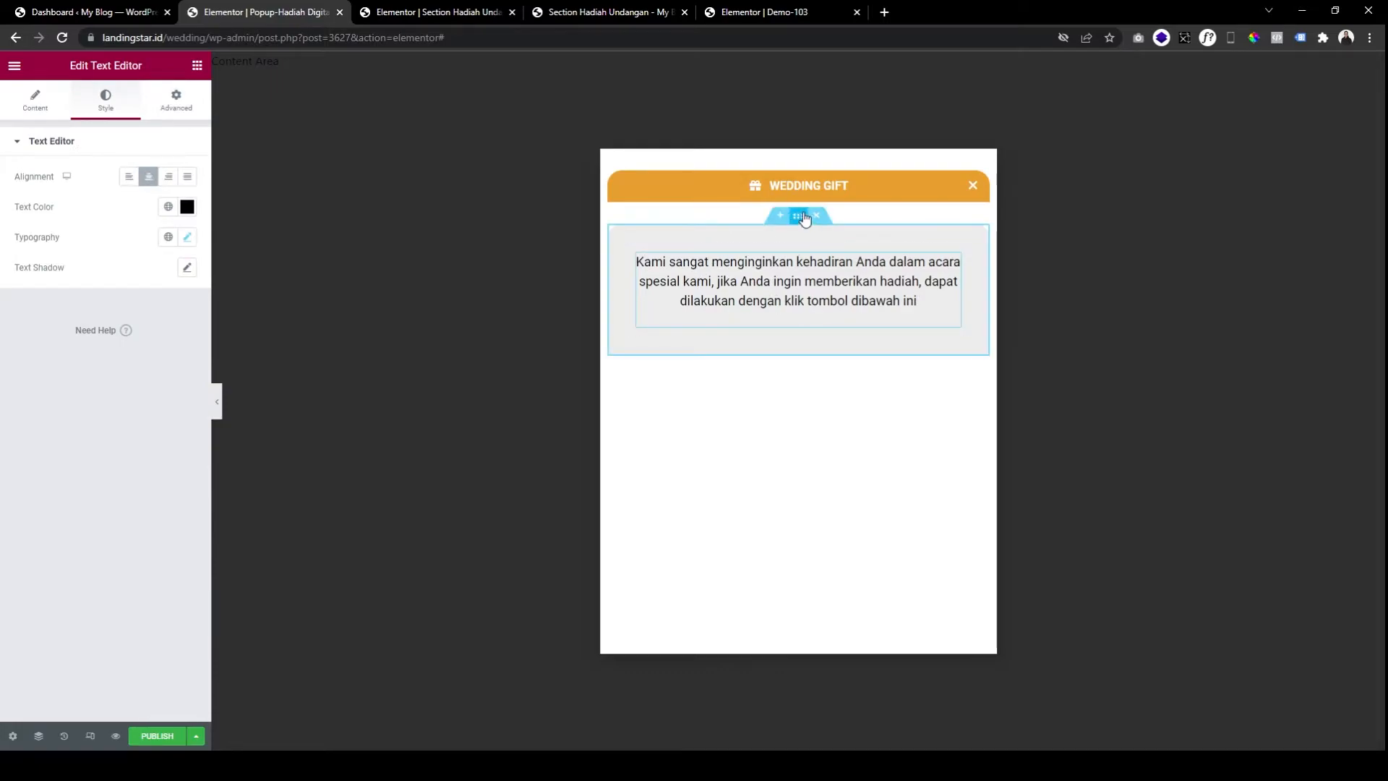
left_click(796, 239)
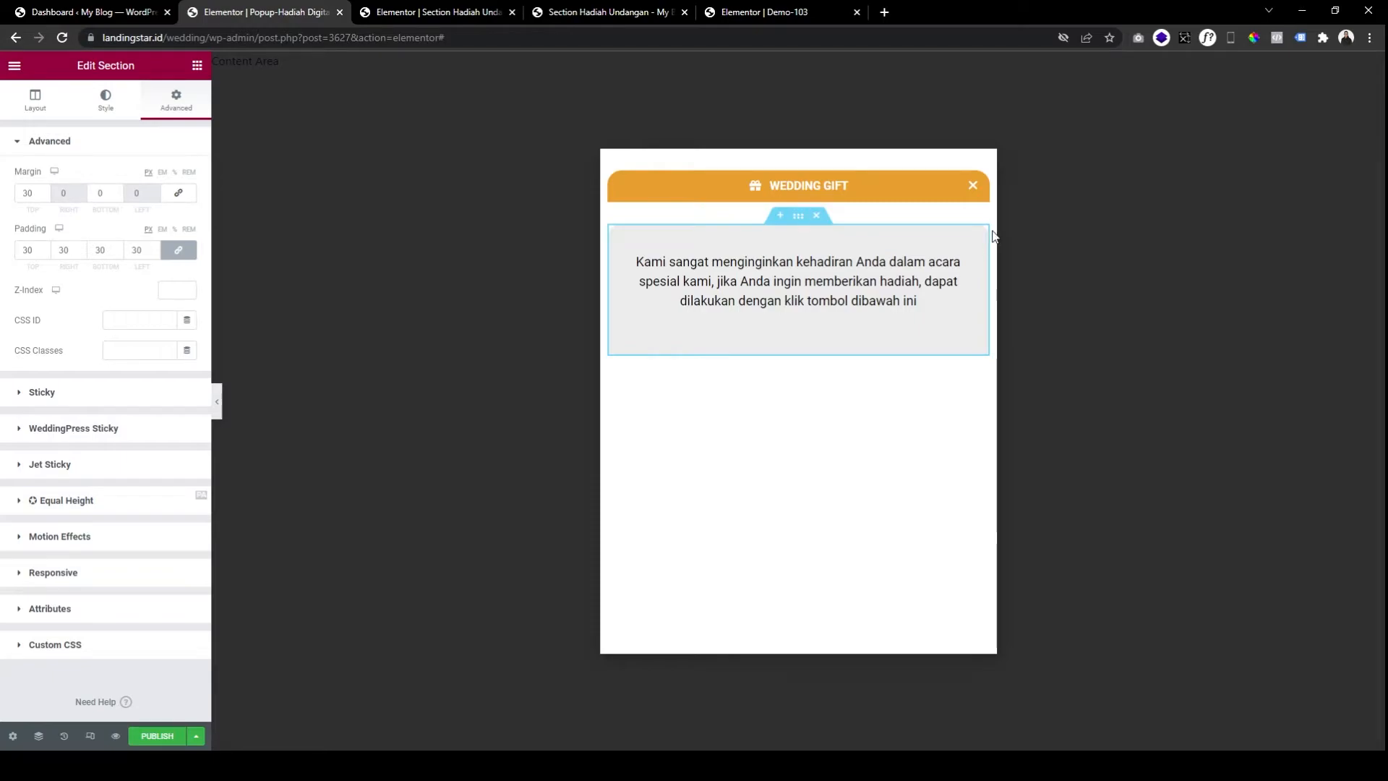
Round all four corners of the message section with a border radius of 20.
left_click(43, 105)
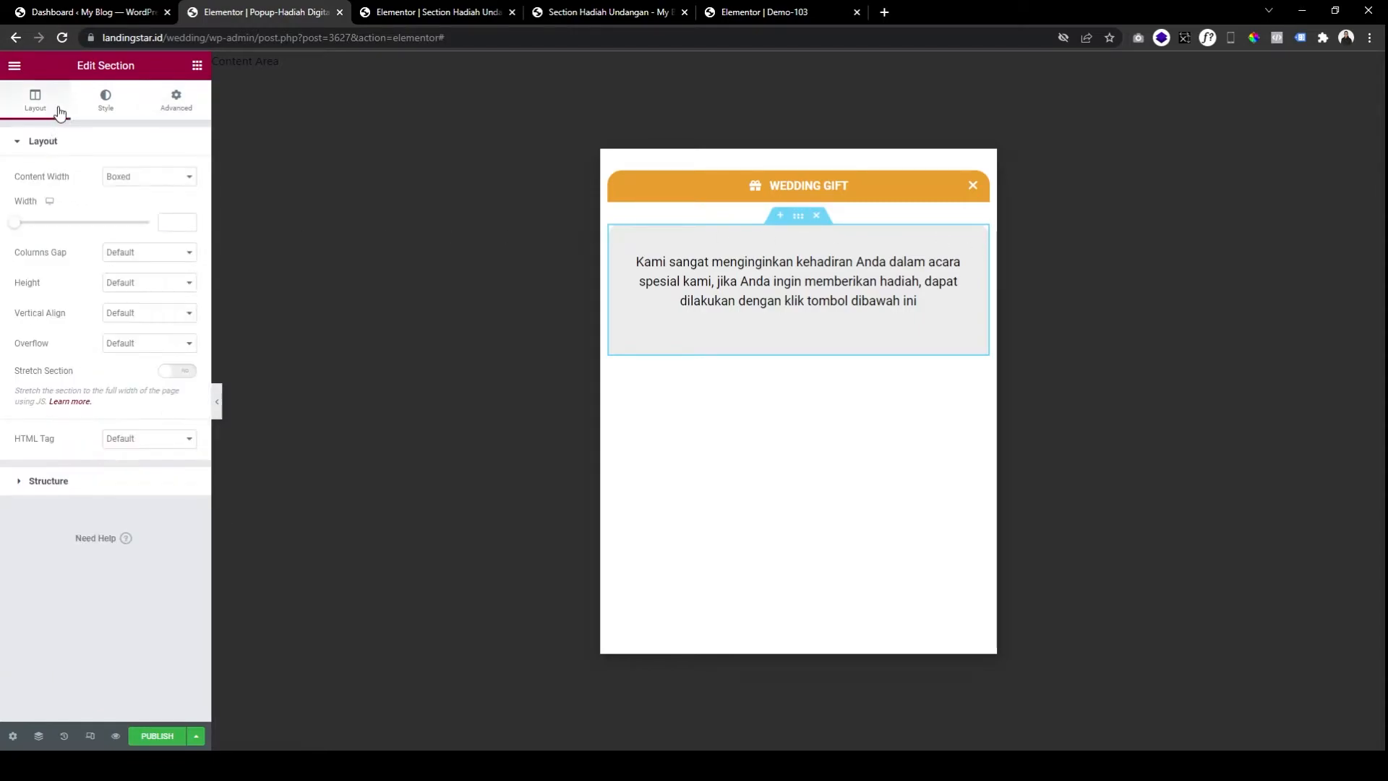
left_click(97, 112)
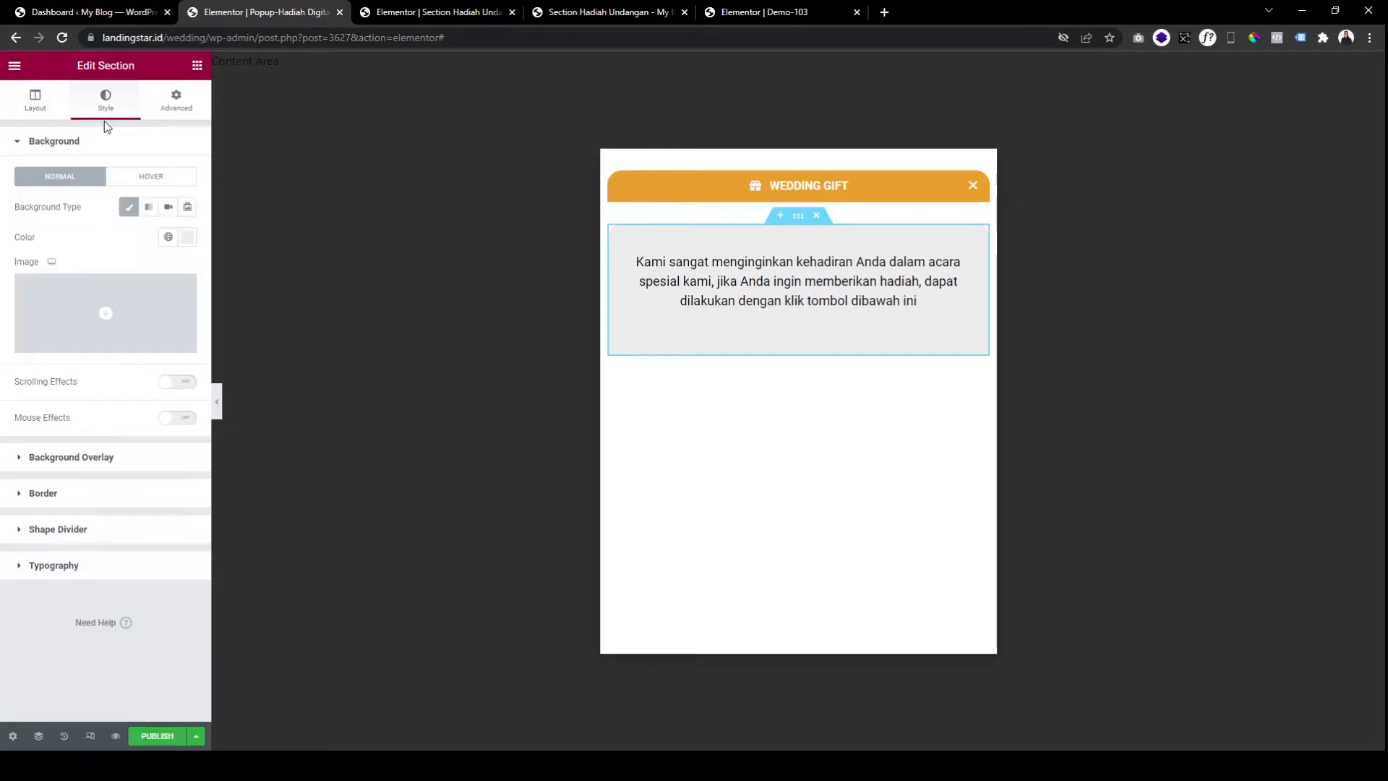
left_click(97, 486)
left_click(179, 327)
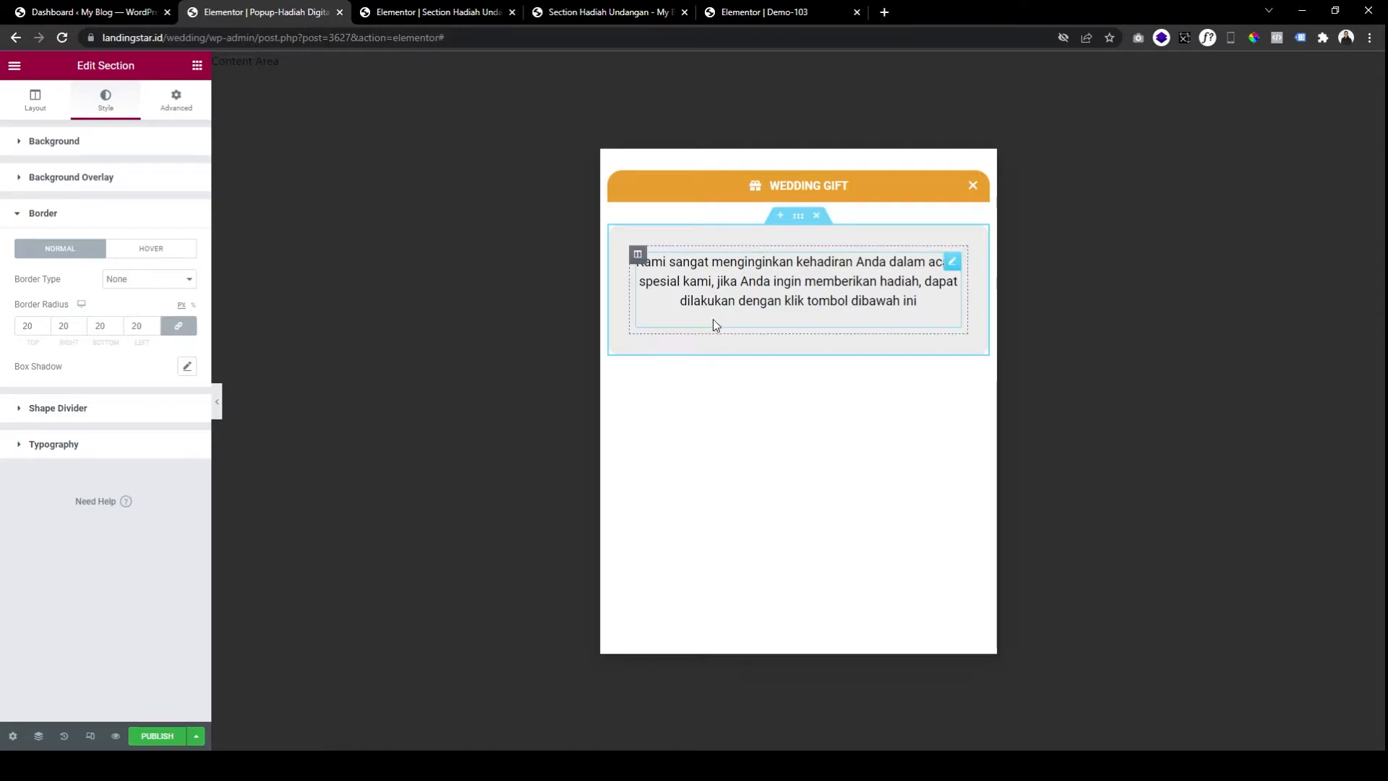
left_click(217, 402)
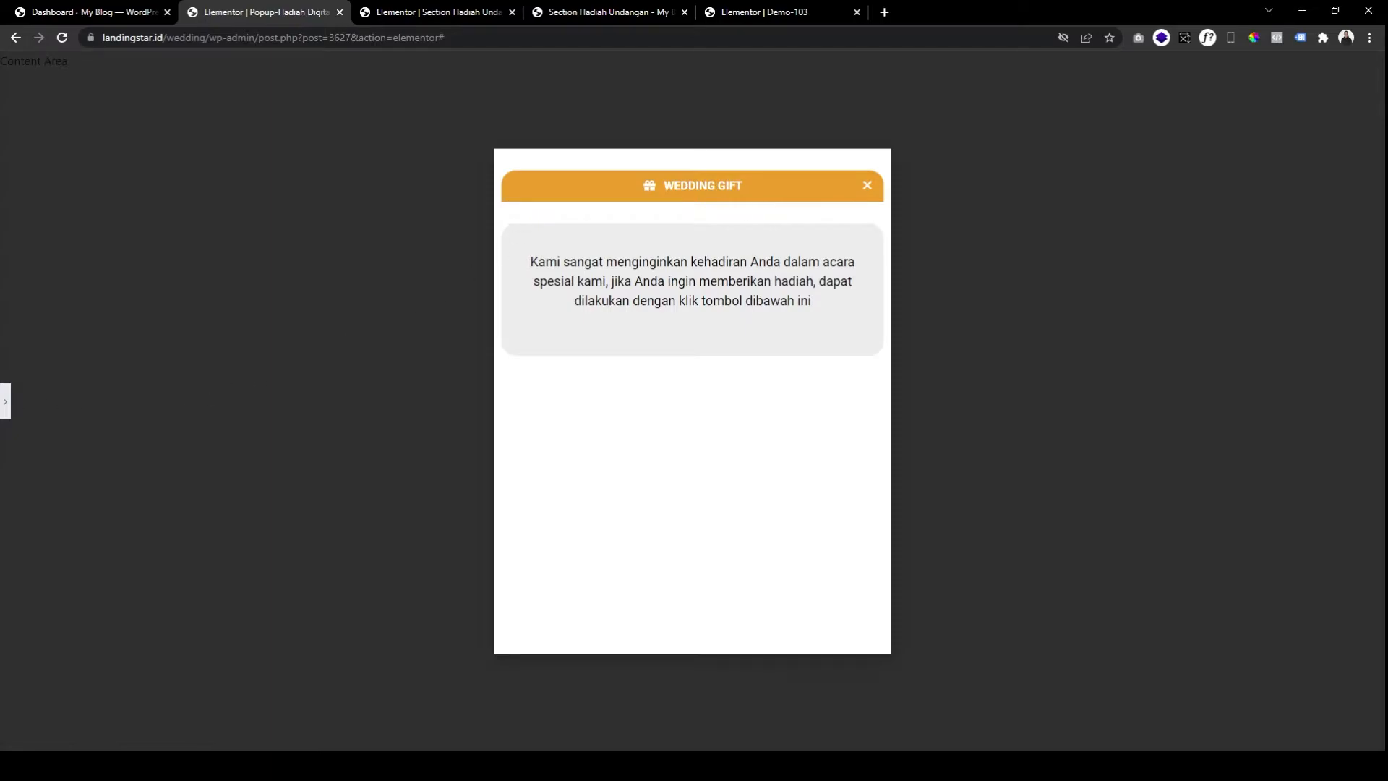
left_click(5, 401)
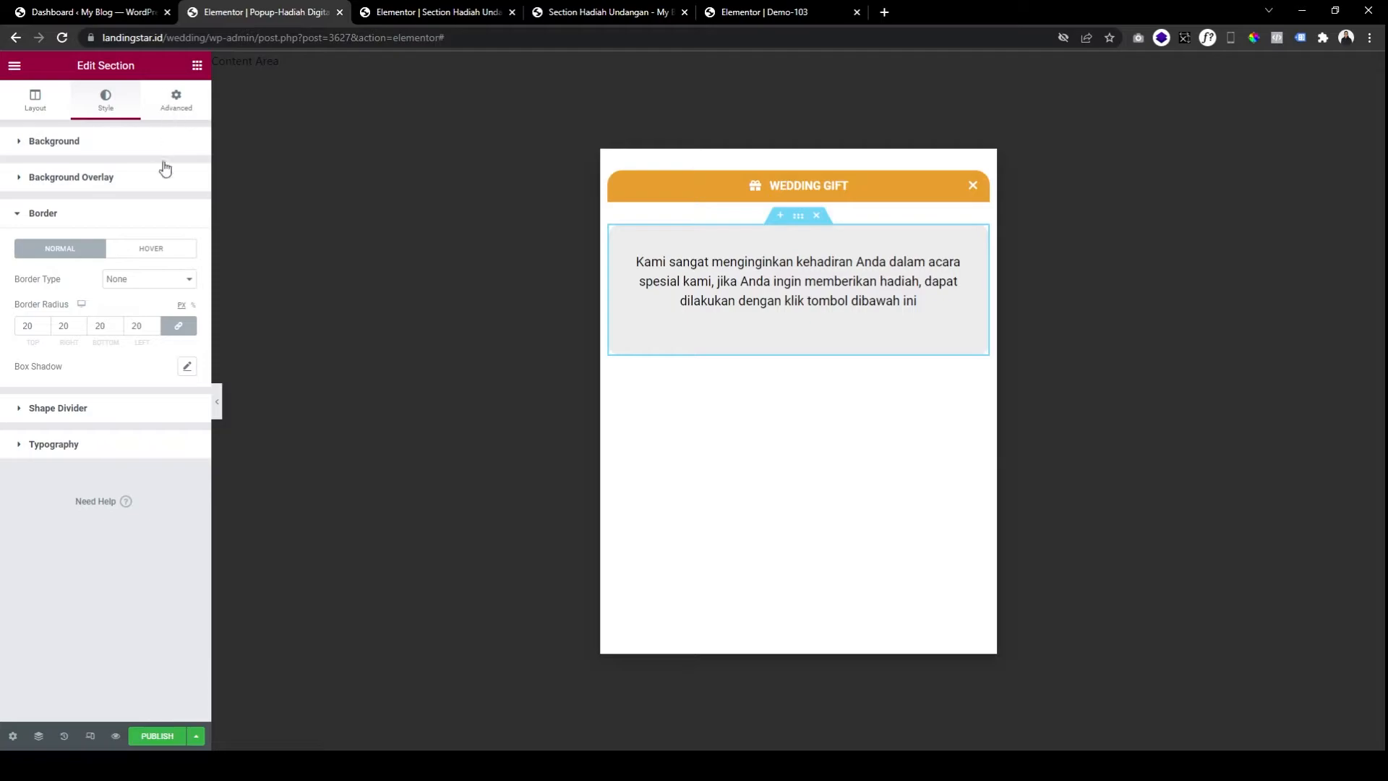
Set the section padding to 15 top and bottom, then unlink and use 30 right and left.
left_click(176, 100)
double_click(29, 193)
type("15")
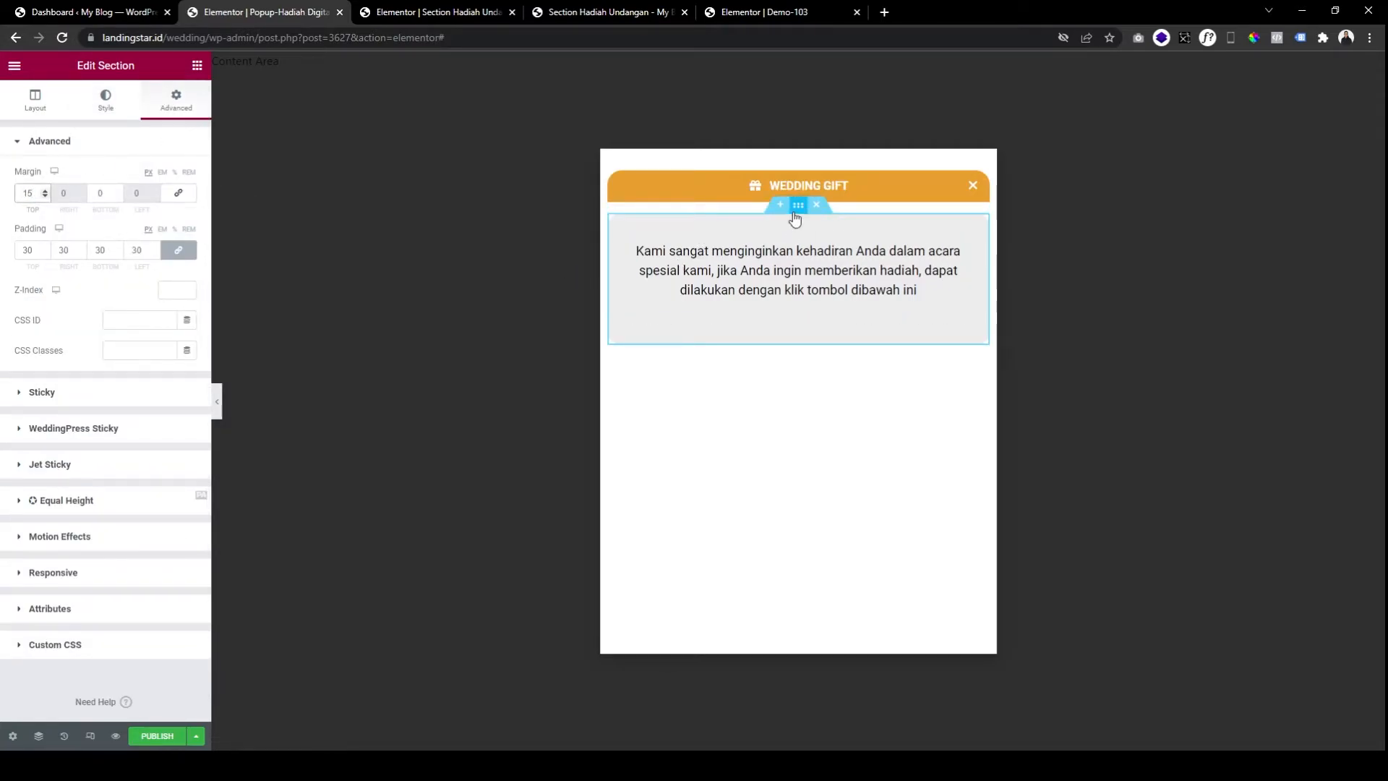
double_click(99, 249)
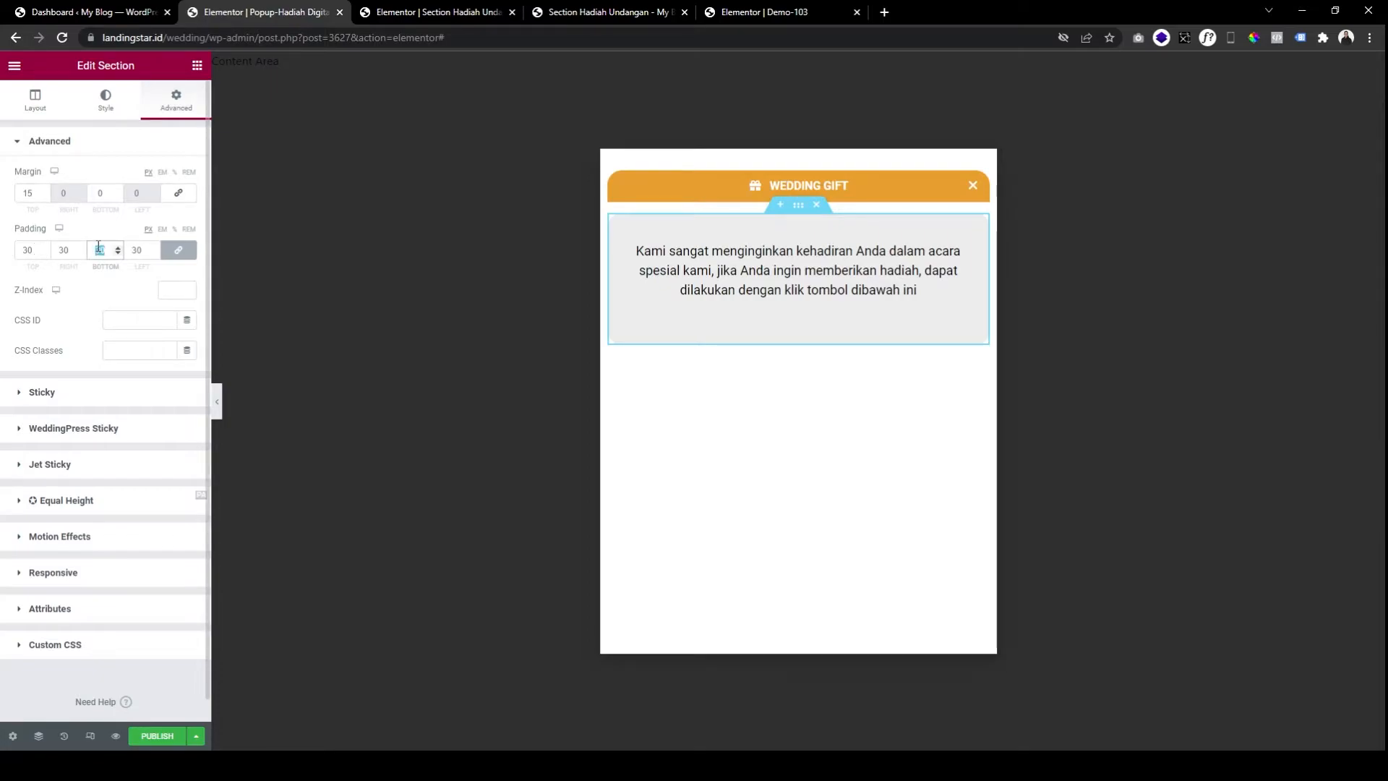
type("15")
left_click(178, 249)
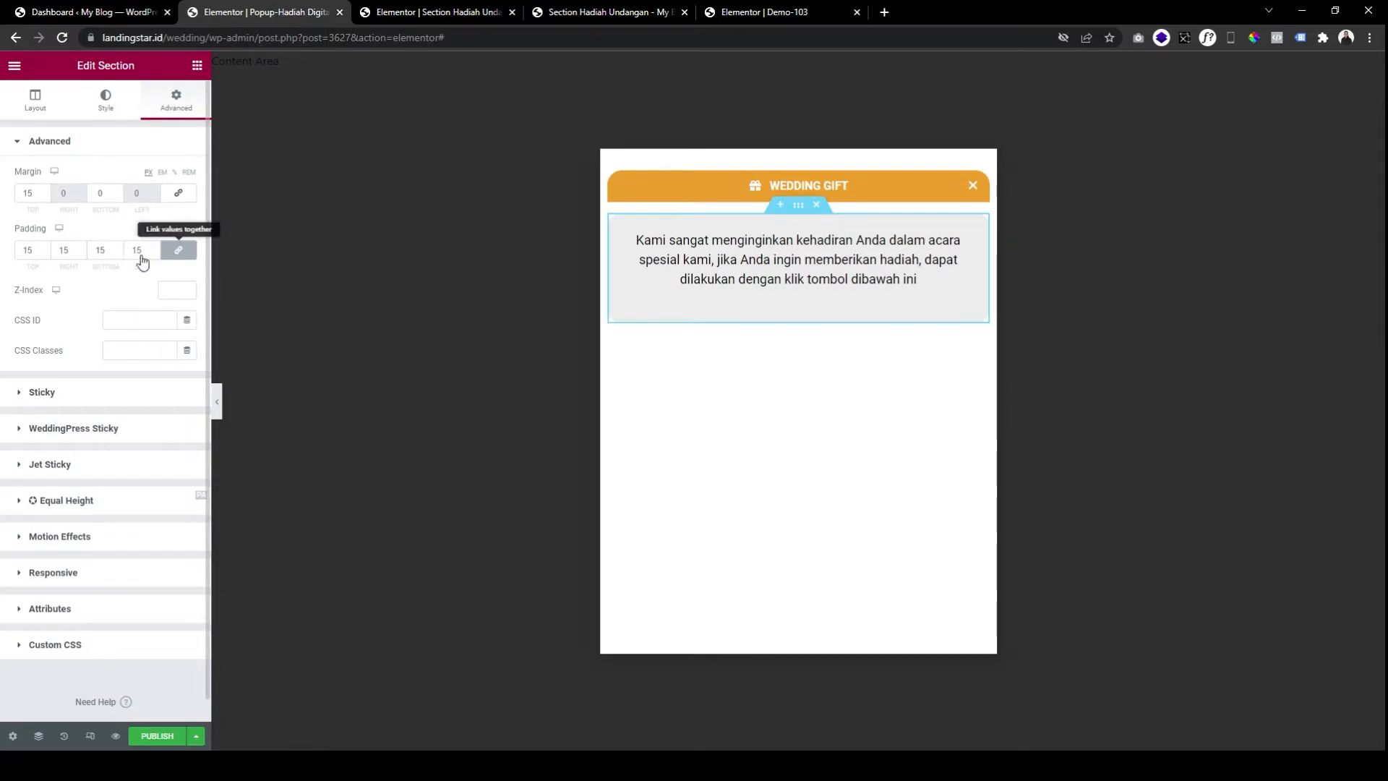
double_click(133, 251)
type("45")
double_click(61, 251)
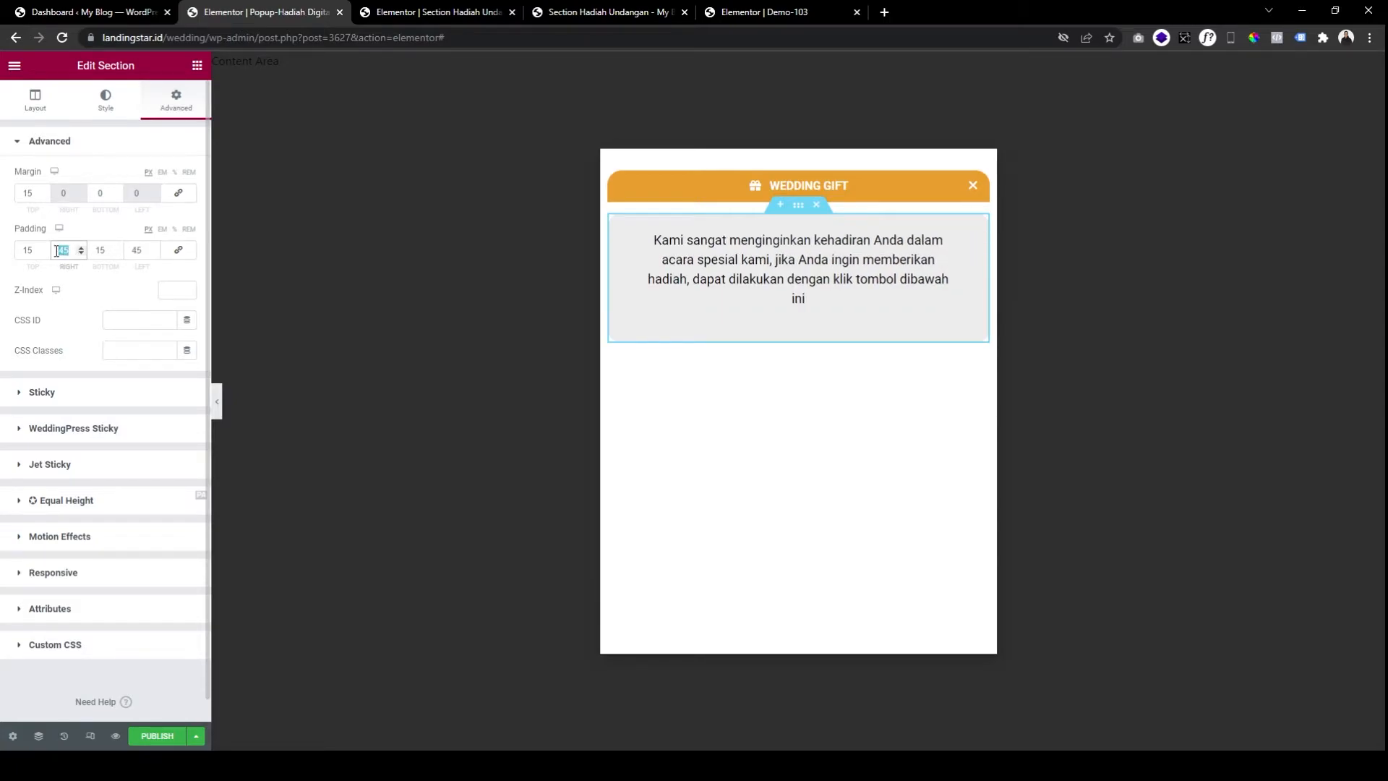
type("30")
key("Tab")
key("Tab")
type("30")
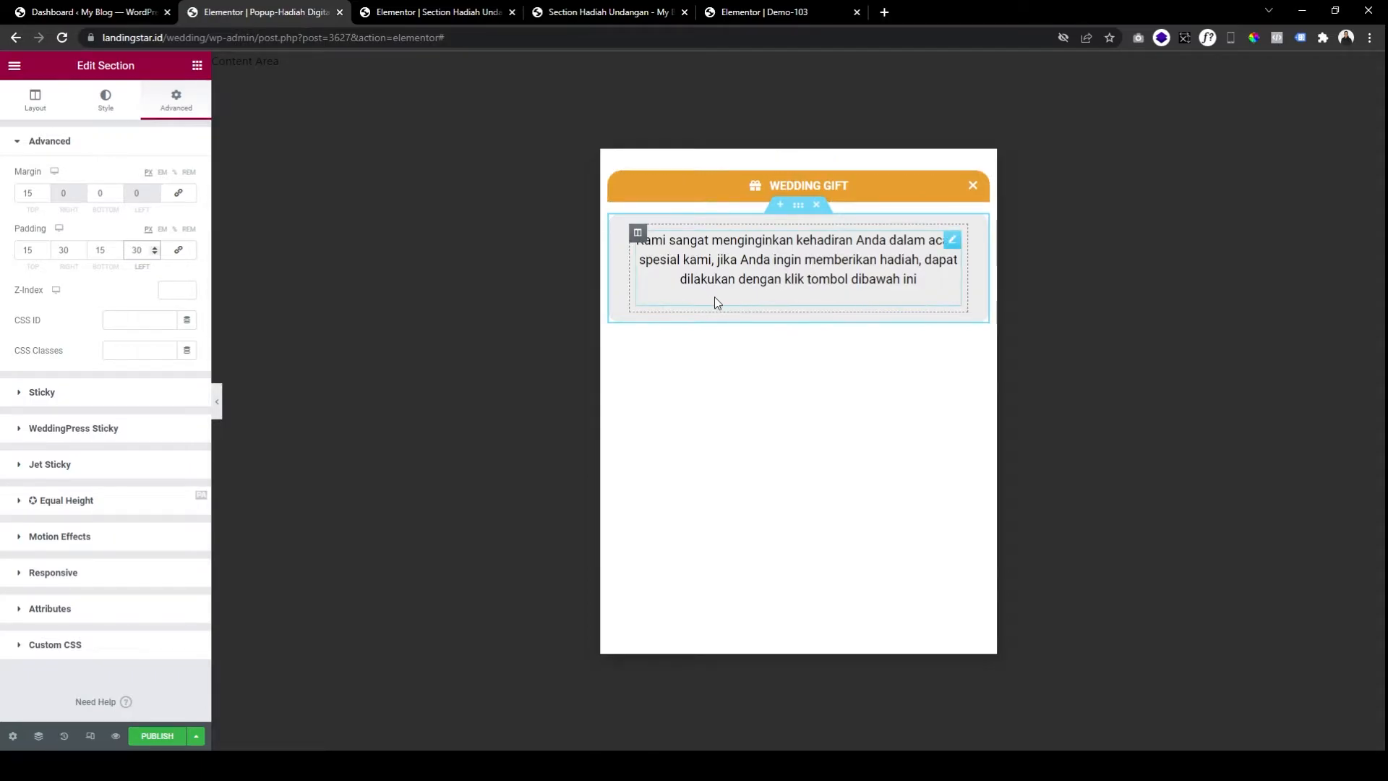
Reload the popup's live preview to check the new padding.
left_click(606, 11)
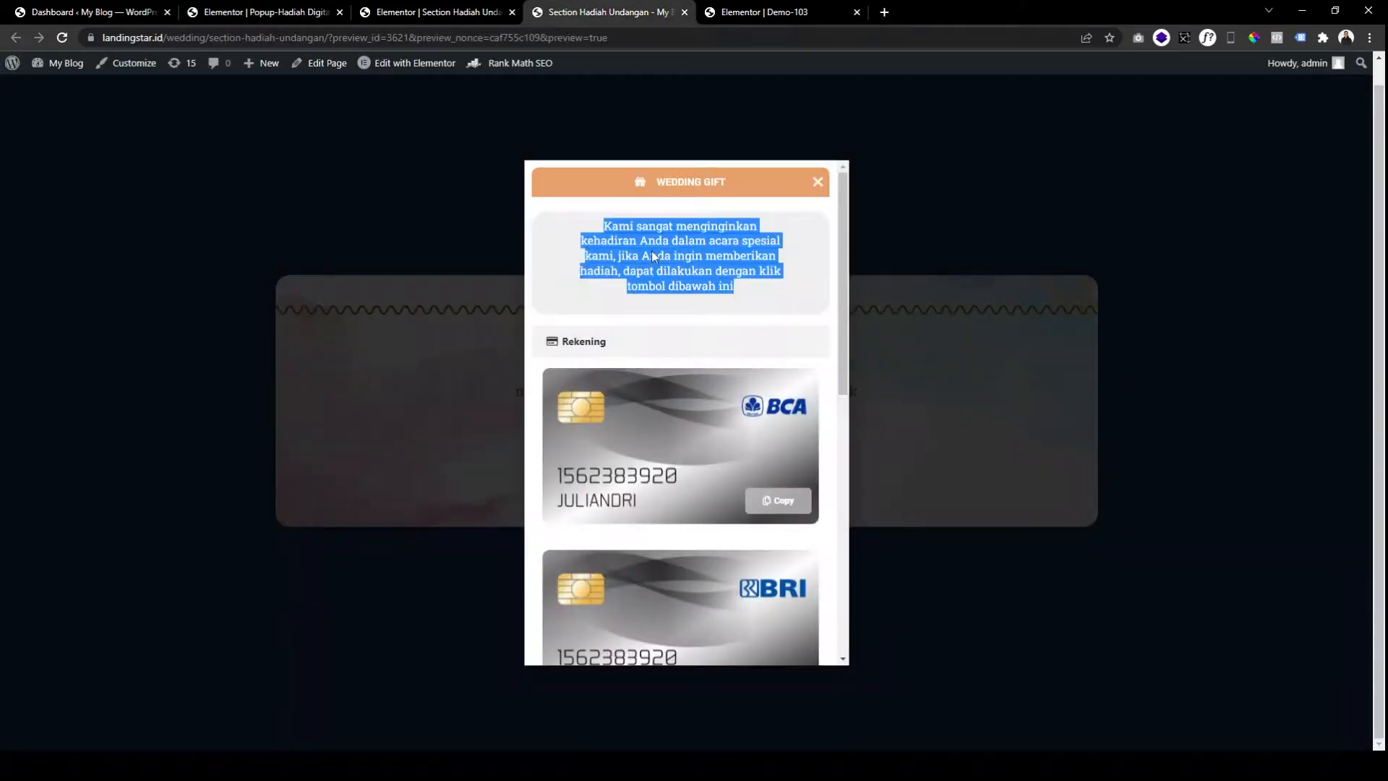
key("F5")
left_click(597, 345)
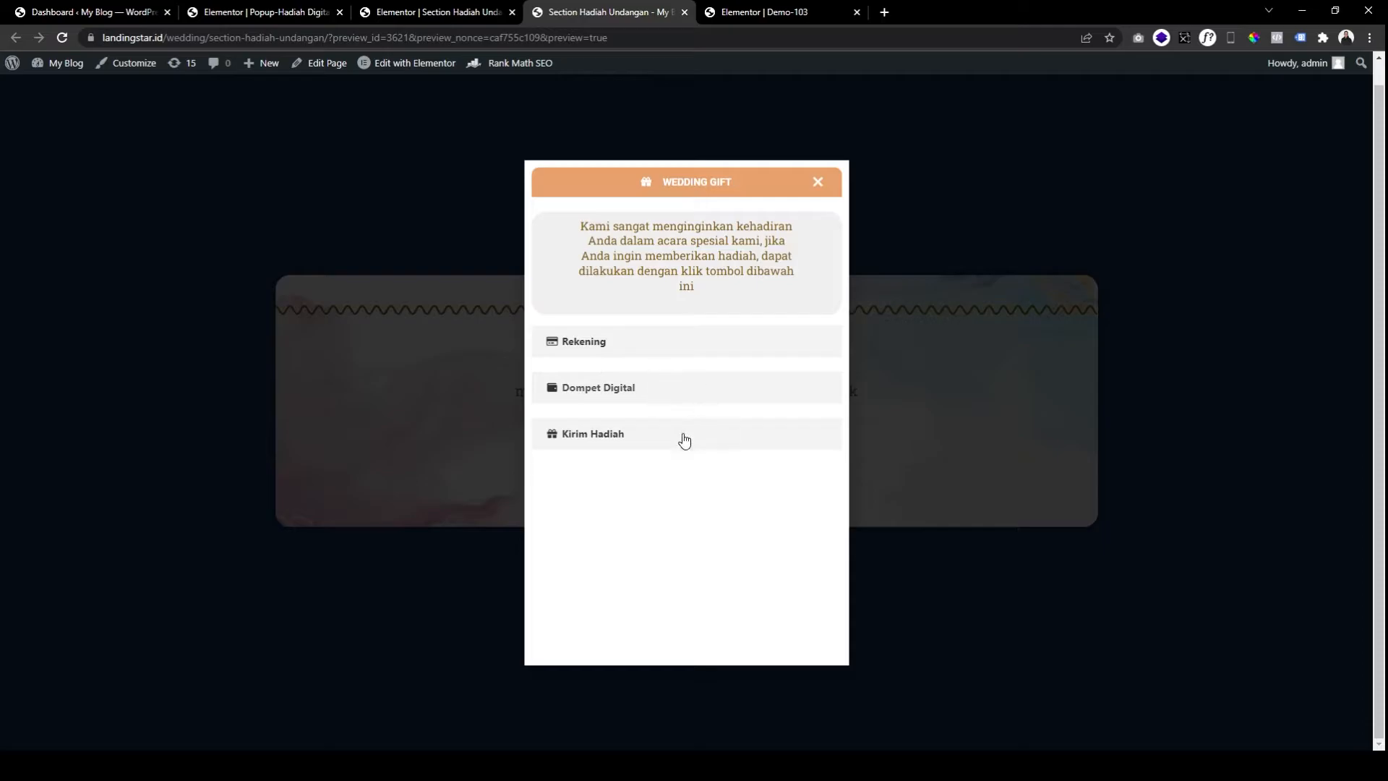
Duplicate the intro section and delete the copied Text Editor from the new section.
left_click(313, 13)
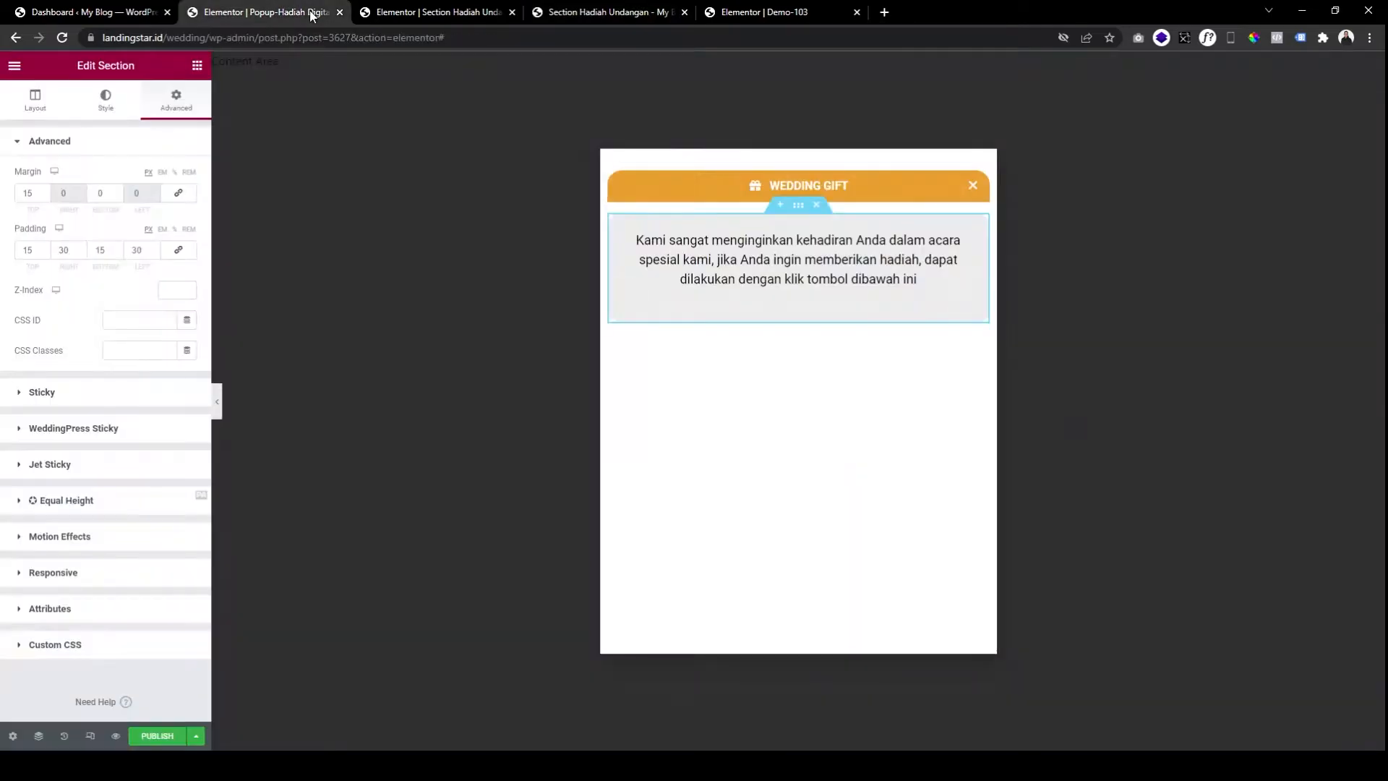
right_click(798, 205)
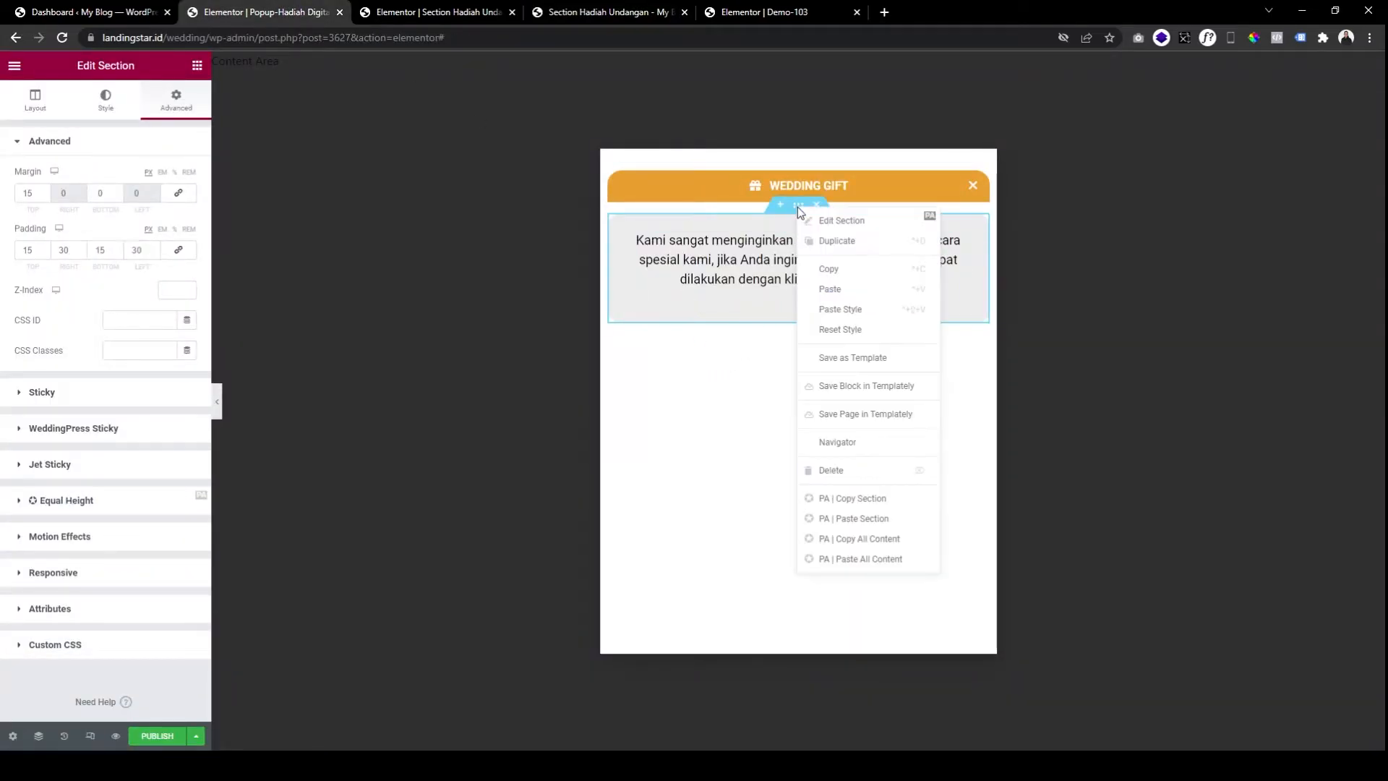
left_click(802, 245)
right_click(765, 381)
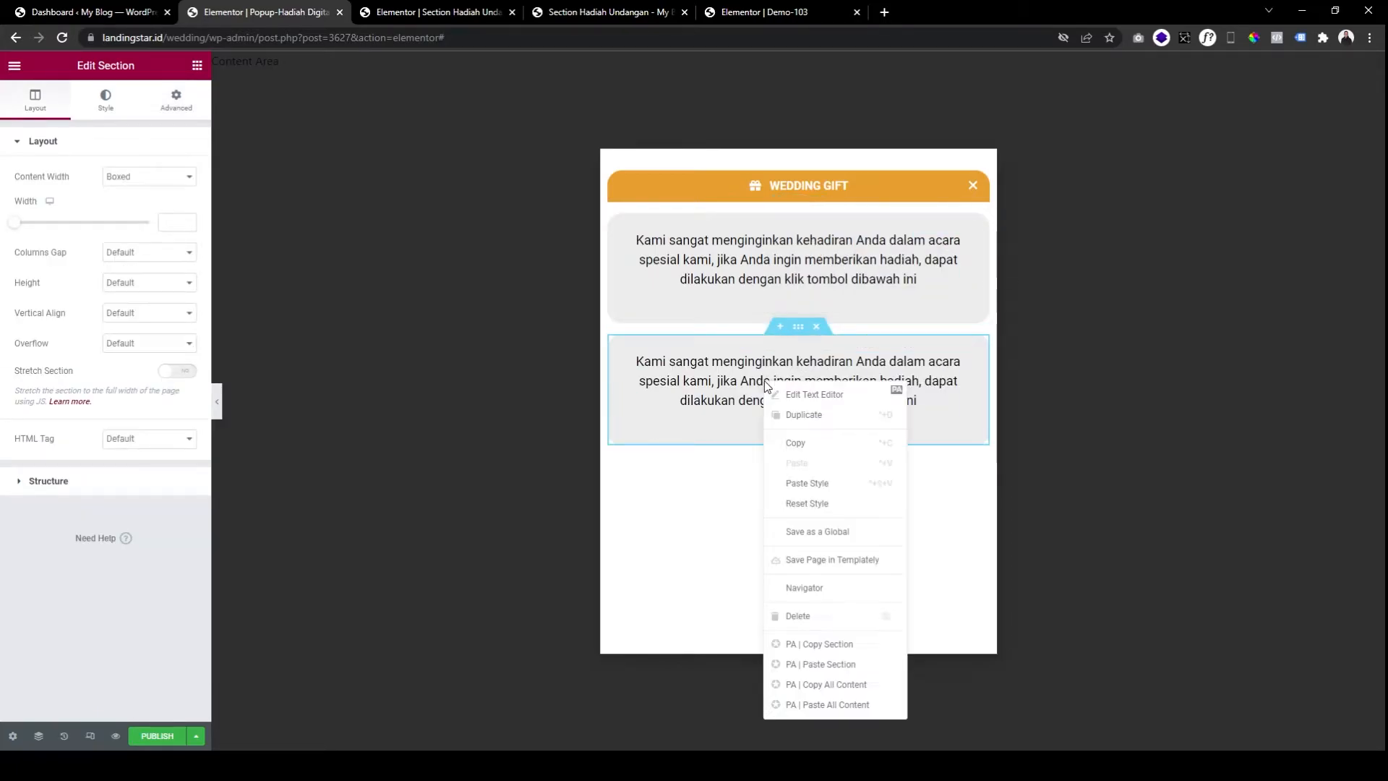
left_click(801, 616)
left_click(578, 12)
left_click(239, 12)
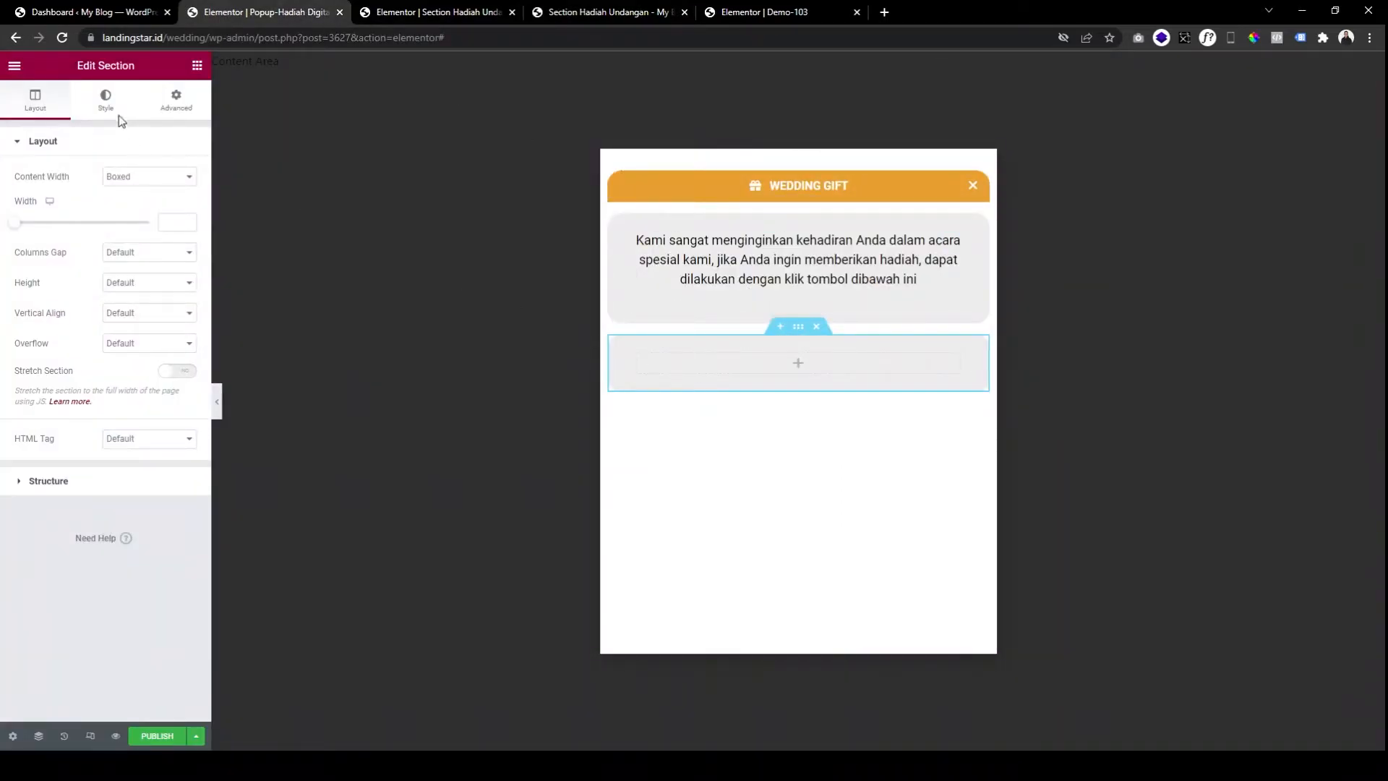
Clear the new section's grey background colour and set its linked padding to 0.
left_click(106, 100)
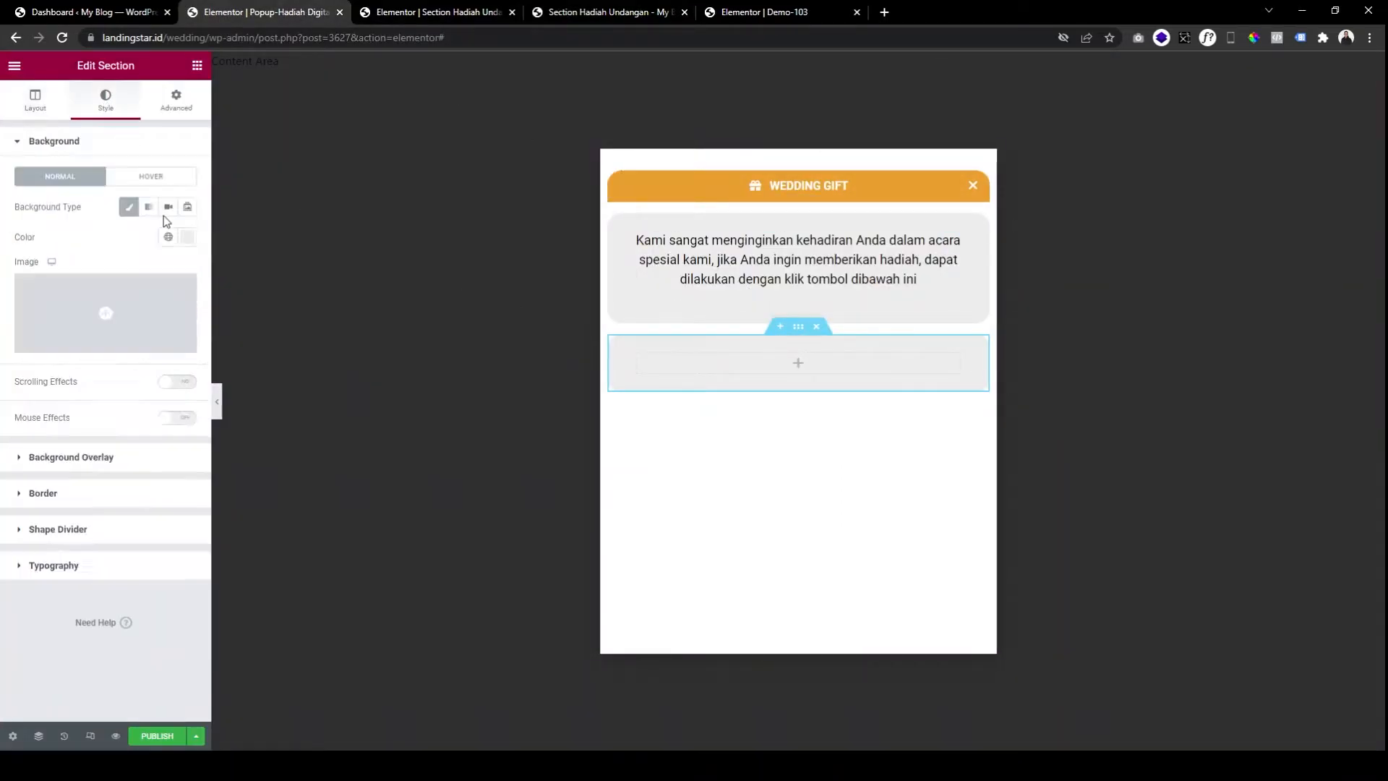
left_click(187, 237)
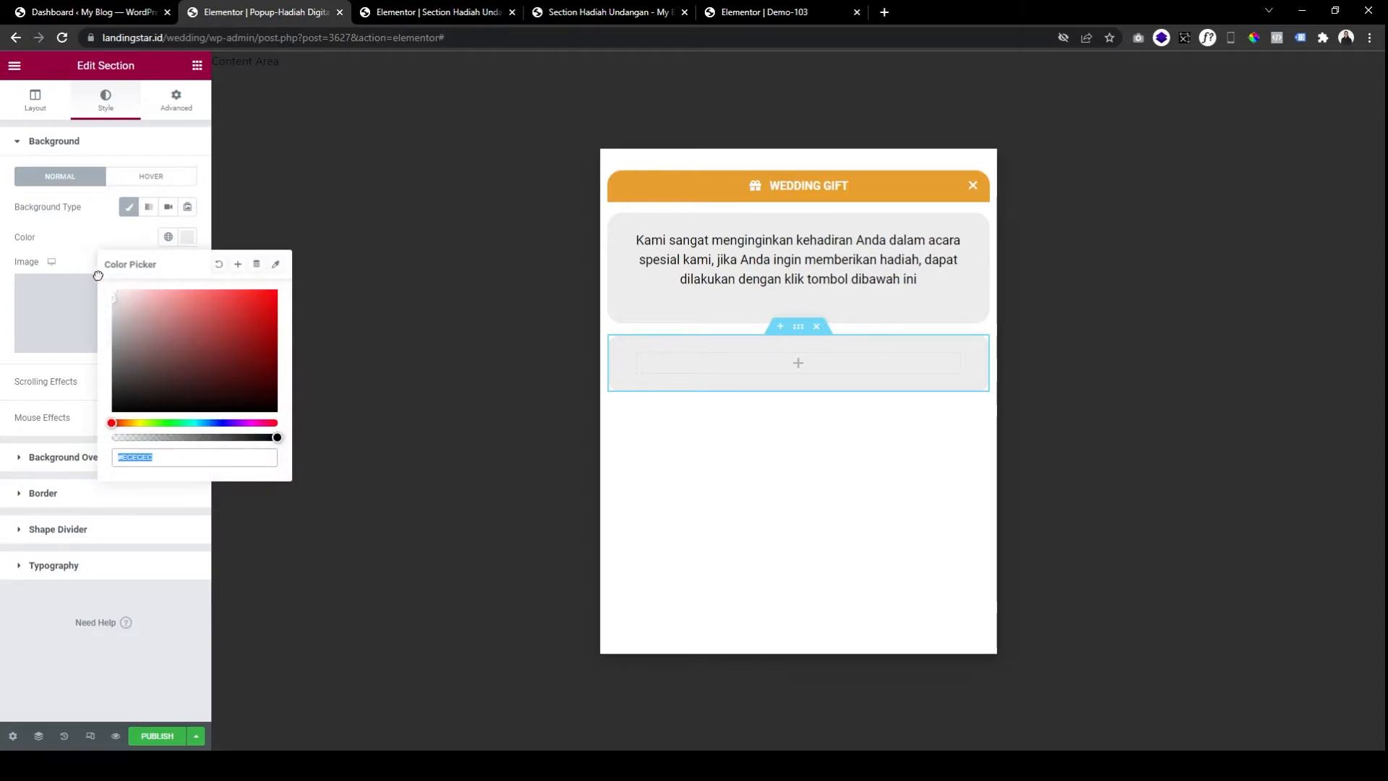
key("BackSpace")
left_click(87, 232)
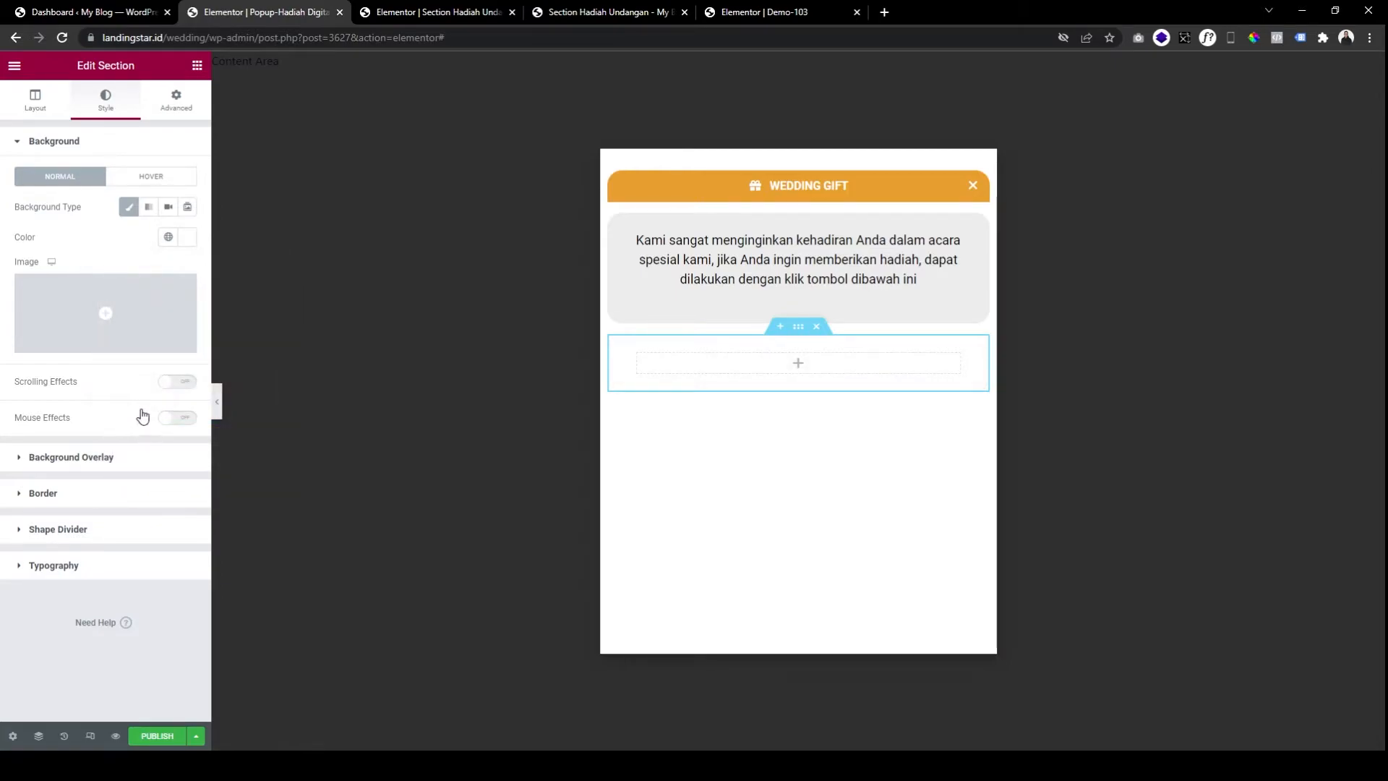
left_click(144, 493)
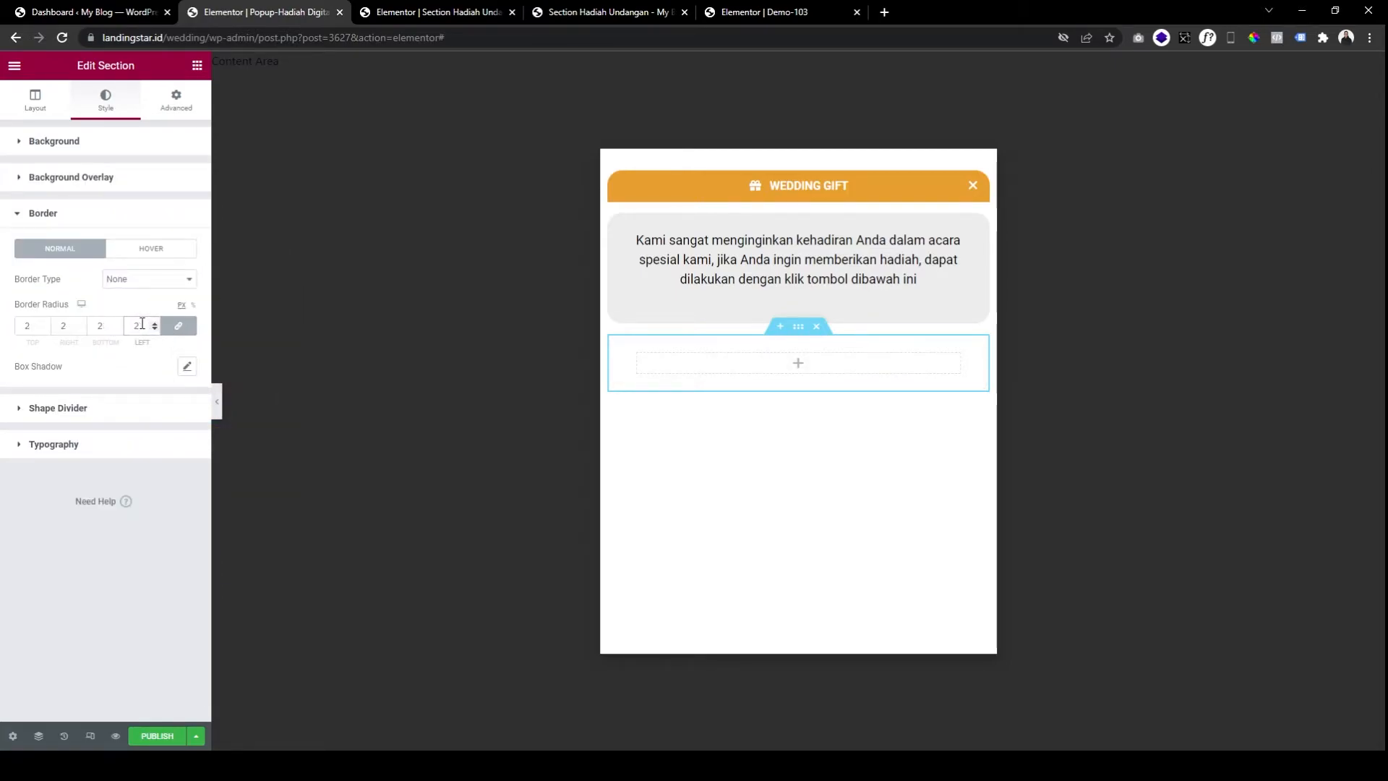
left_click(175, 101)
left_click(178, 250)
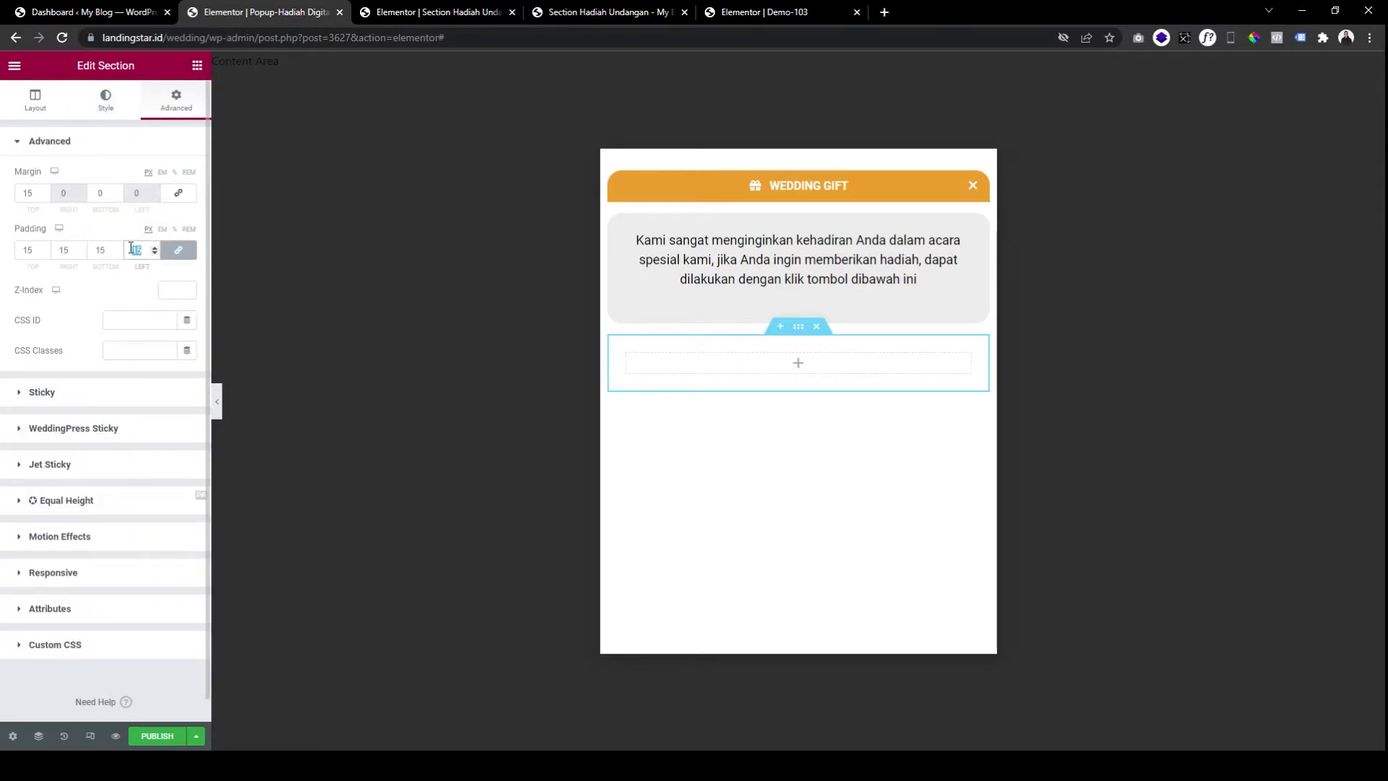
type("0")
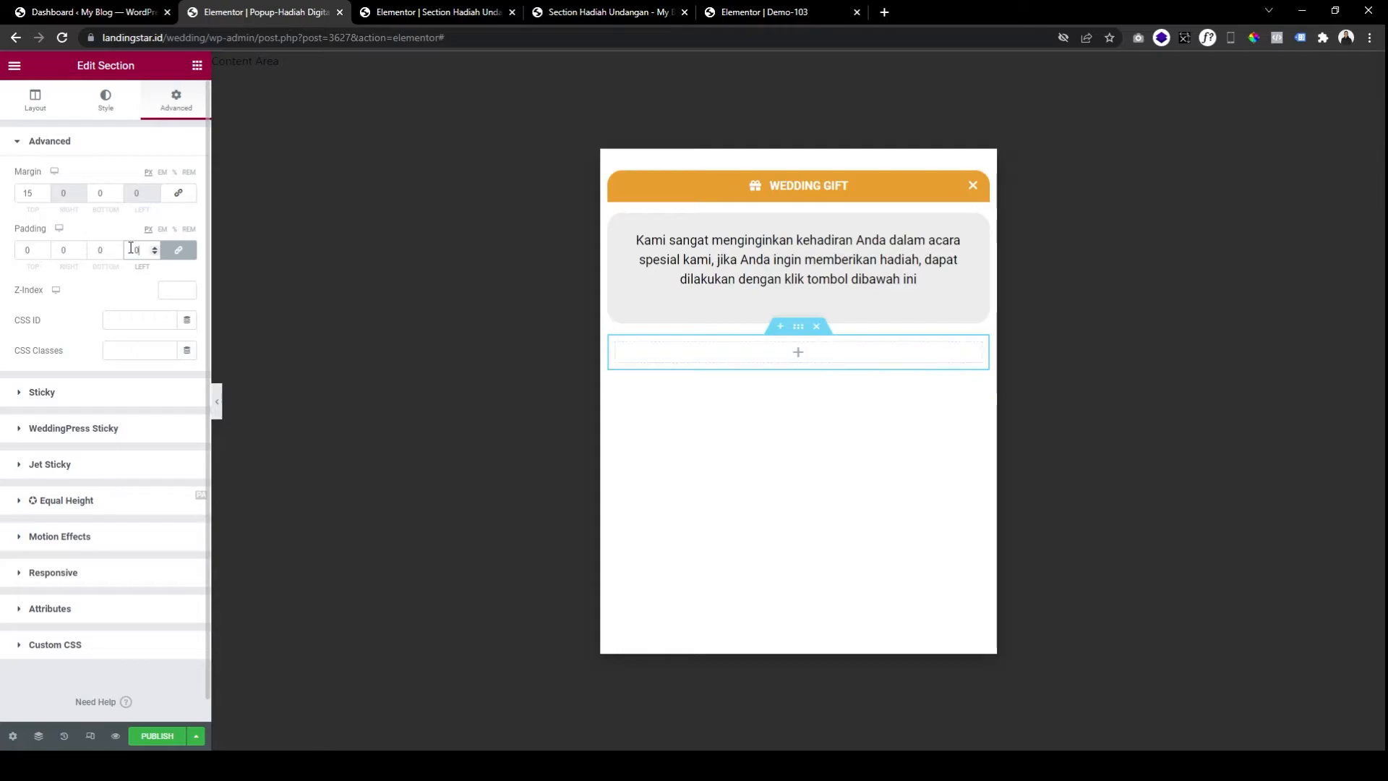
left_click(31, 193)
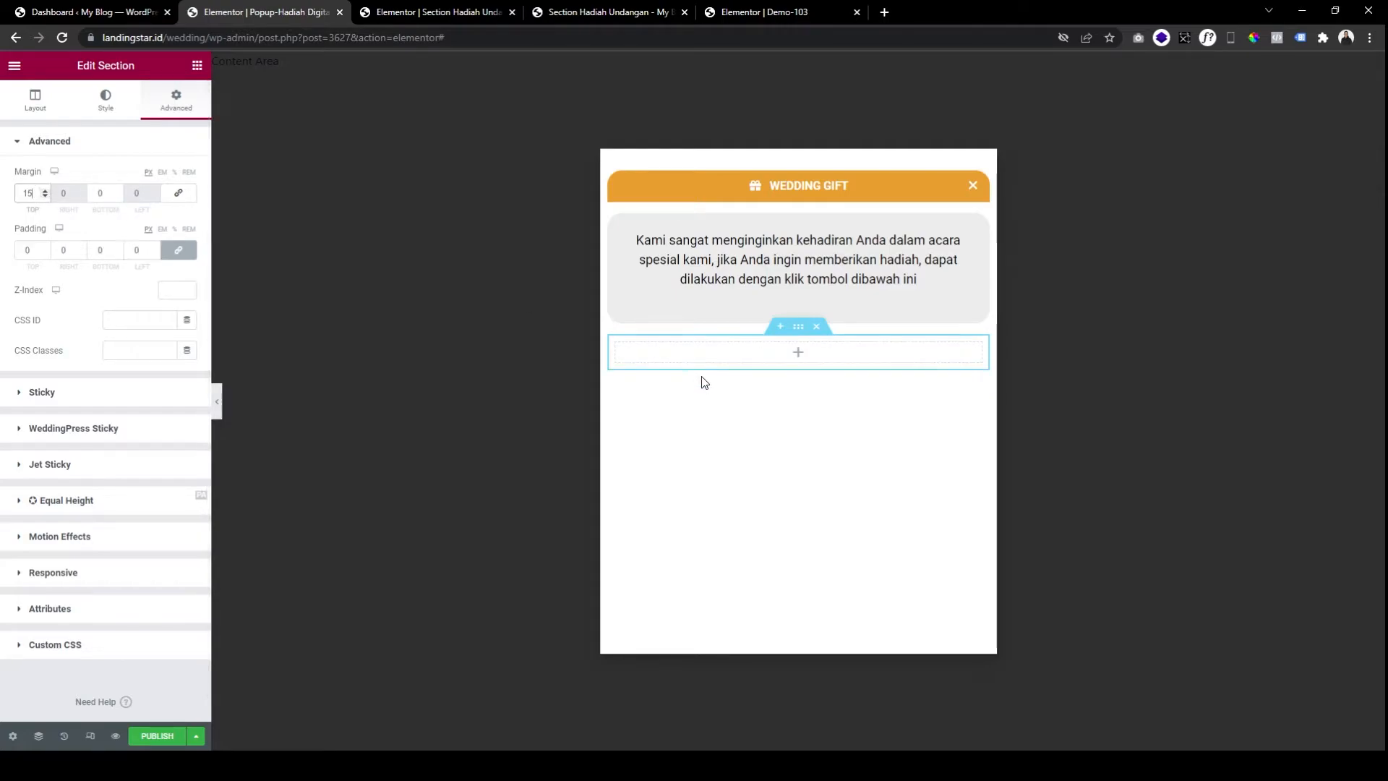
left_click(201, 67)
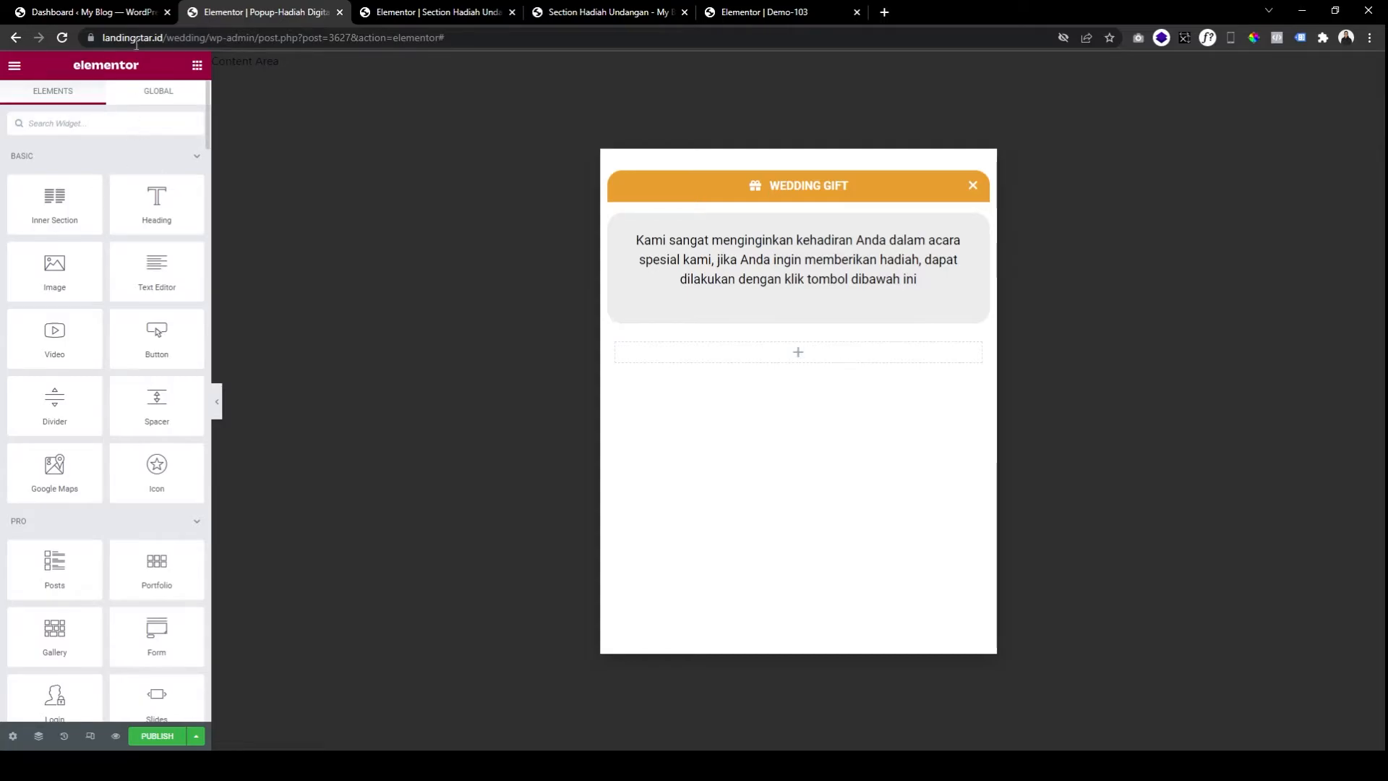
Open the WordPress Add Plugins page from the dashboard's Plugins menu.
left_click(119, 18)
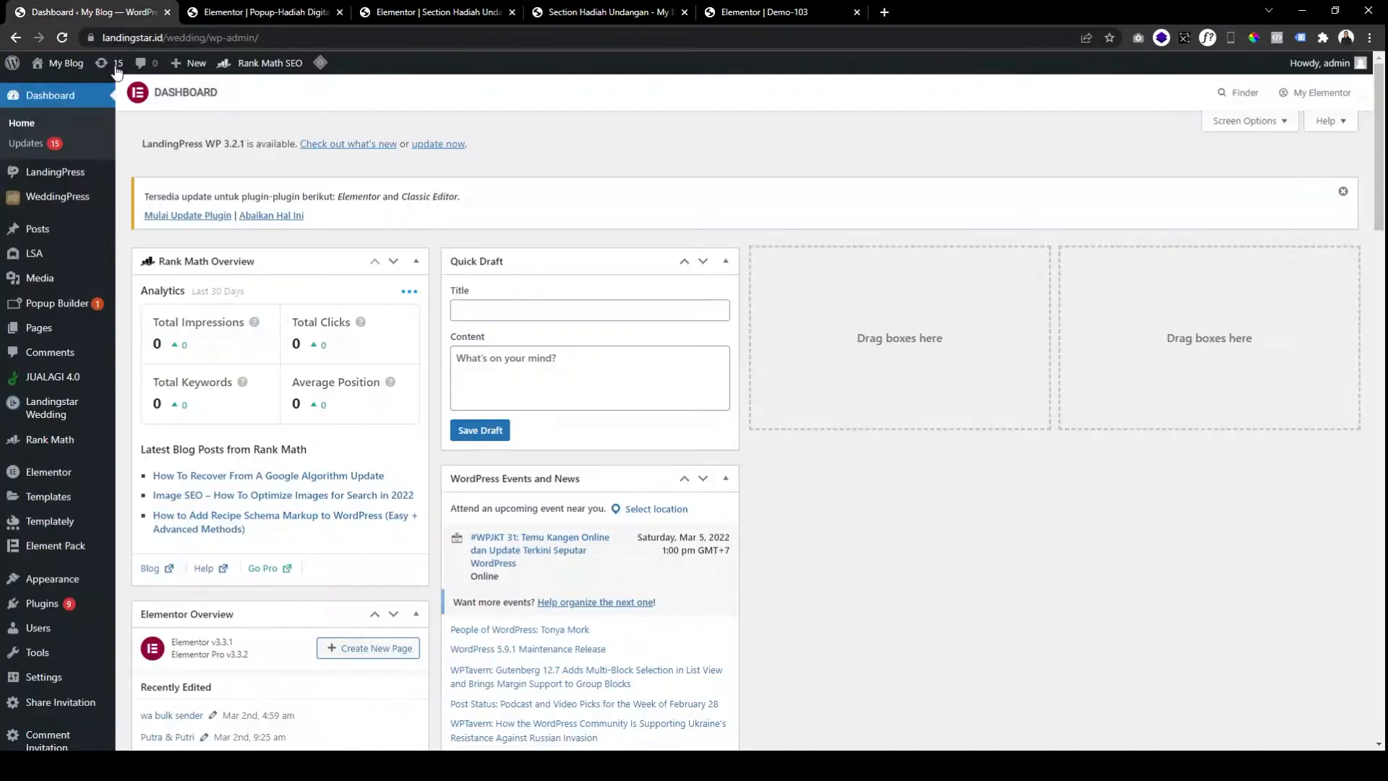
mouse_move(71, 604)
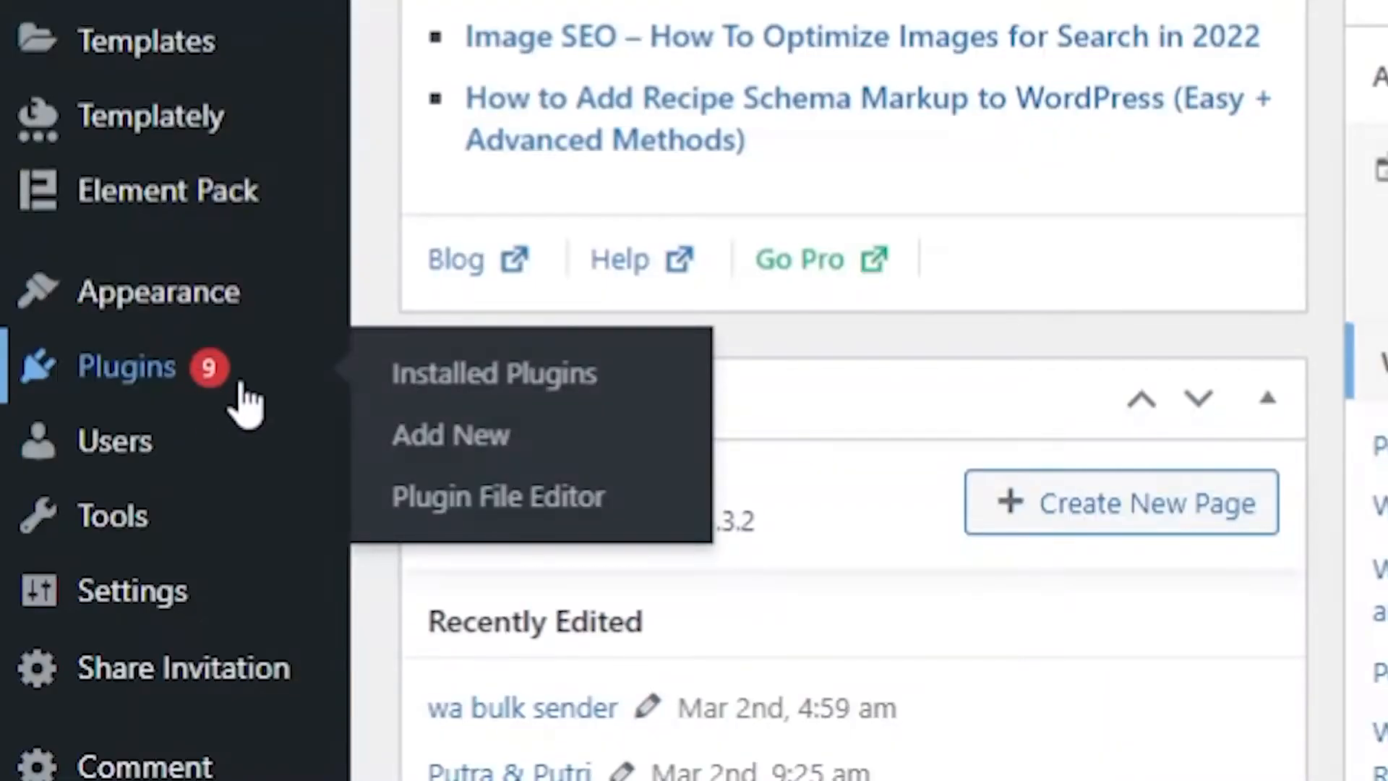
left_click(149, 628)
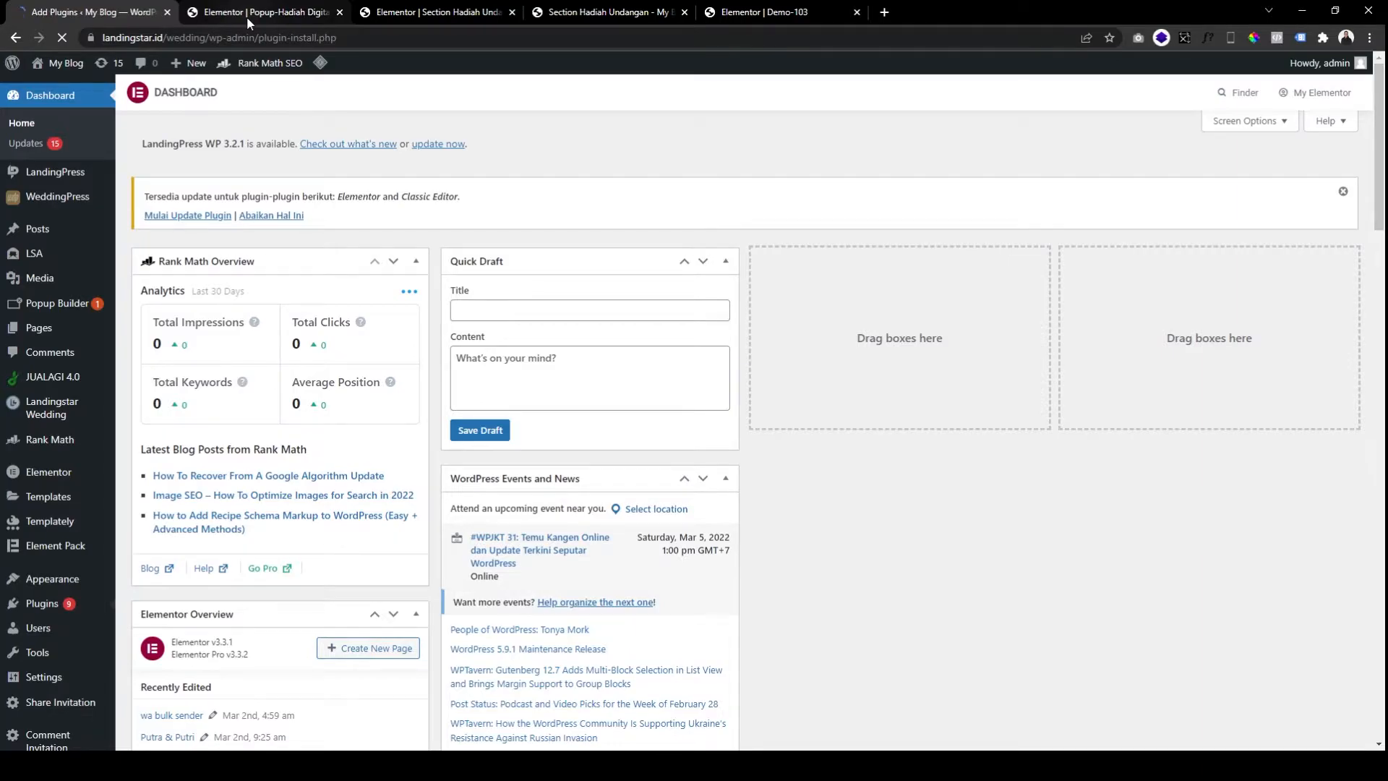
left_click(246, 16)
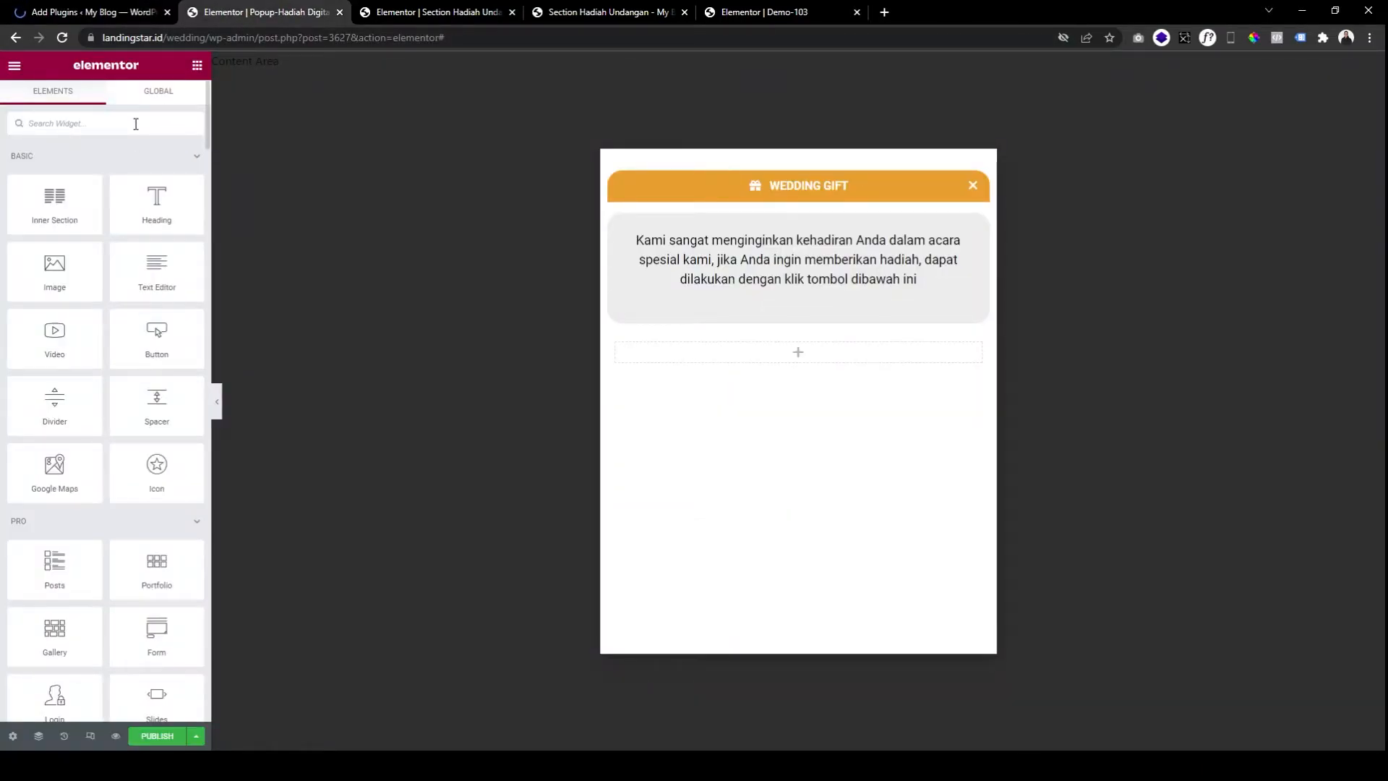
left_click(79, 19)
left_click(259, 19)
Search the editor widgets for 'accor' and the plugin directory for 'element pack'.
type("accor")
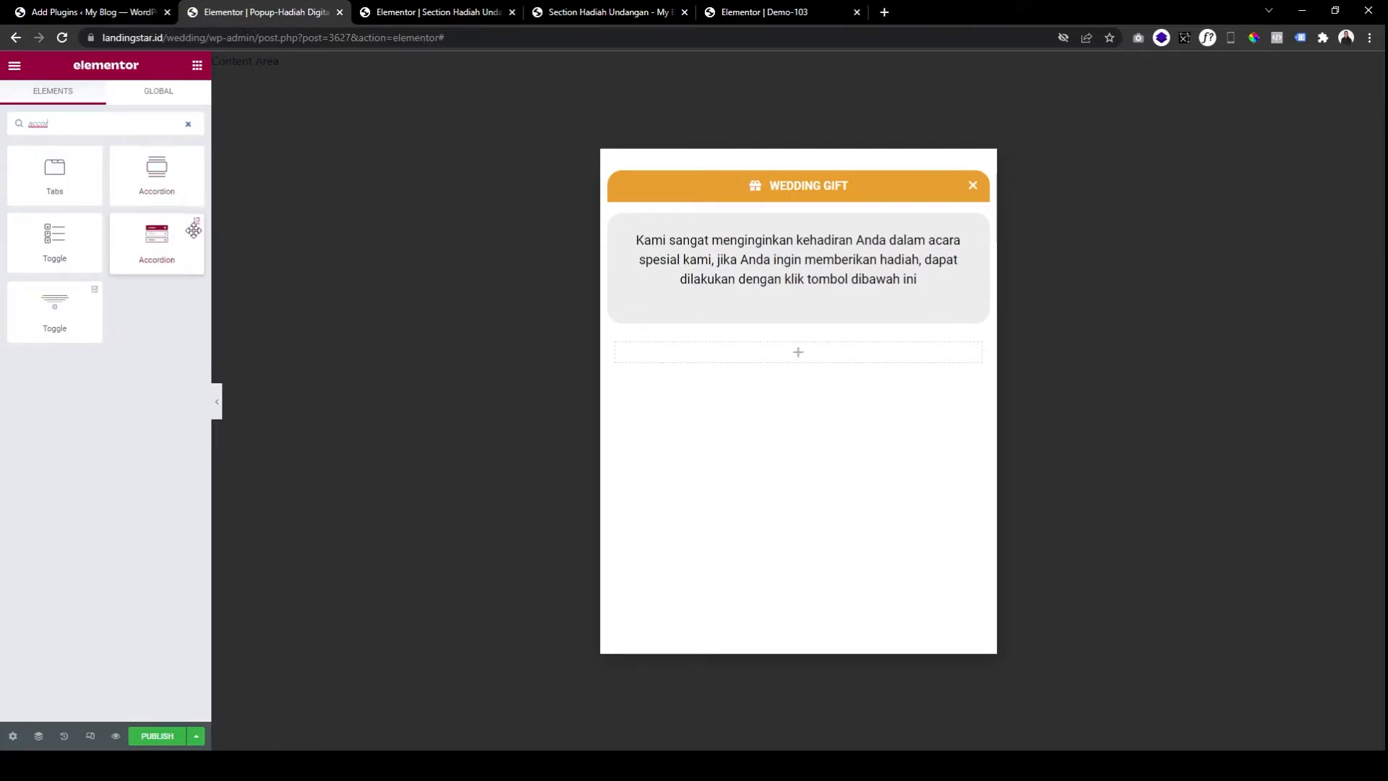
left_click(140, 15)
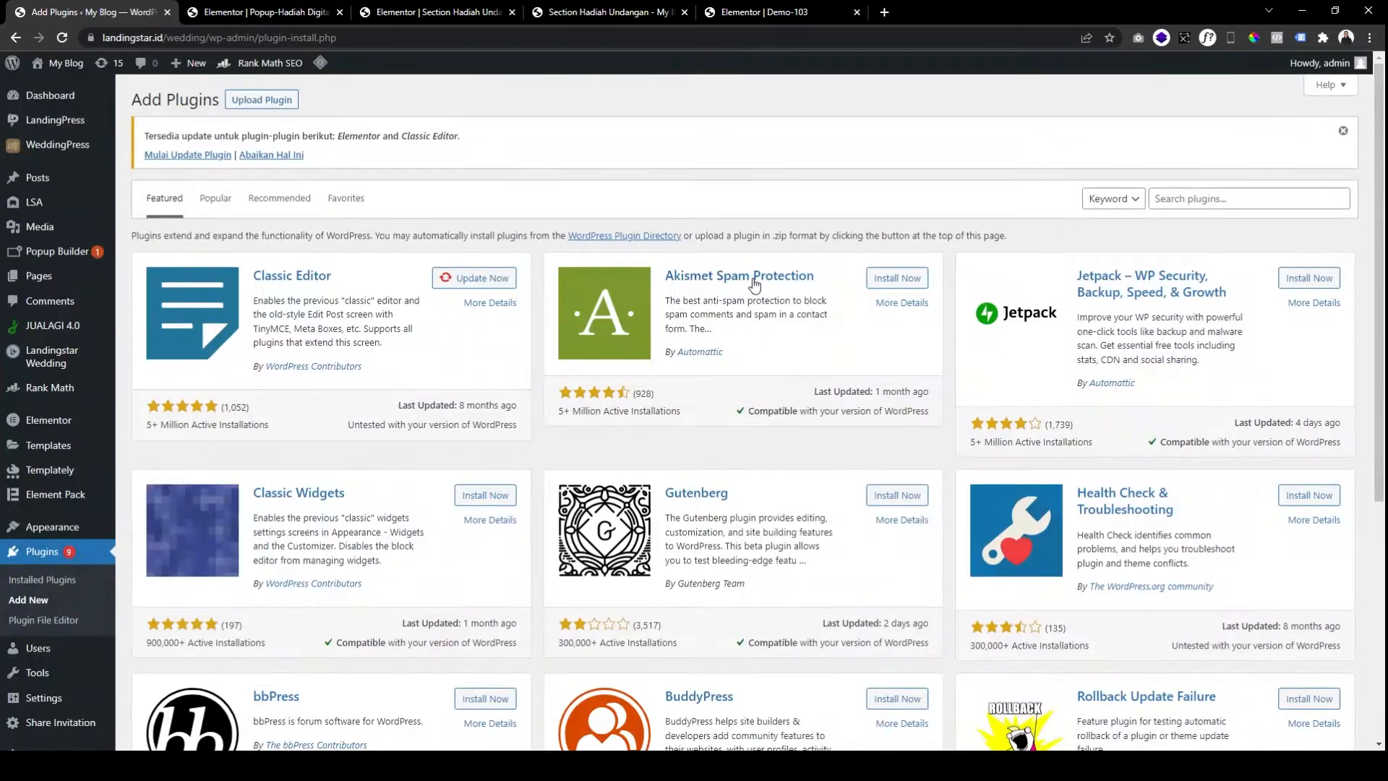
left_click(1206, 198)
type("element")
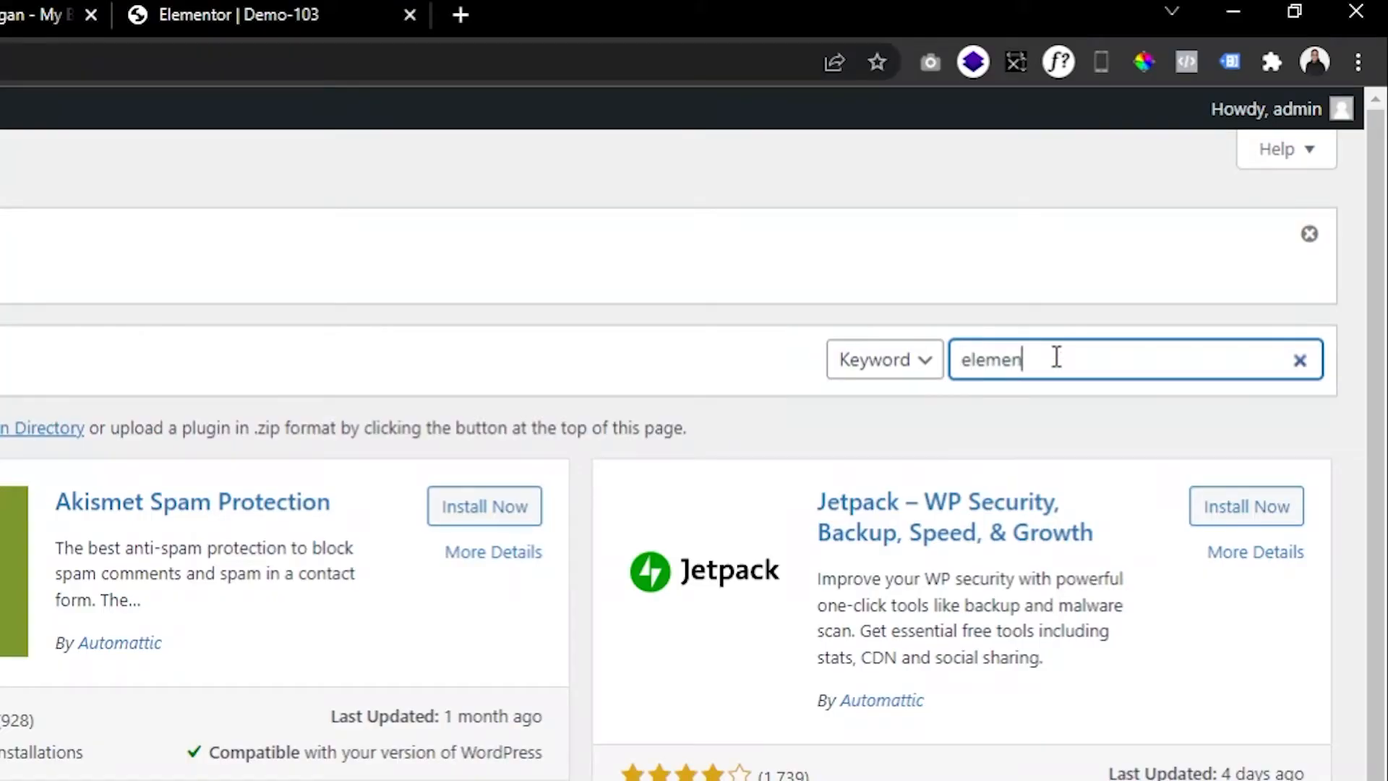
type(" pack")
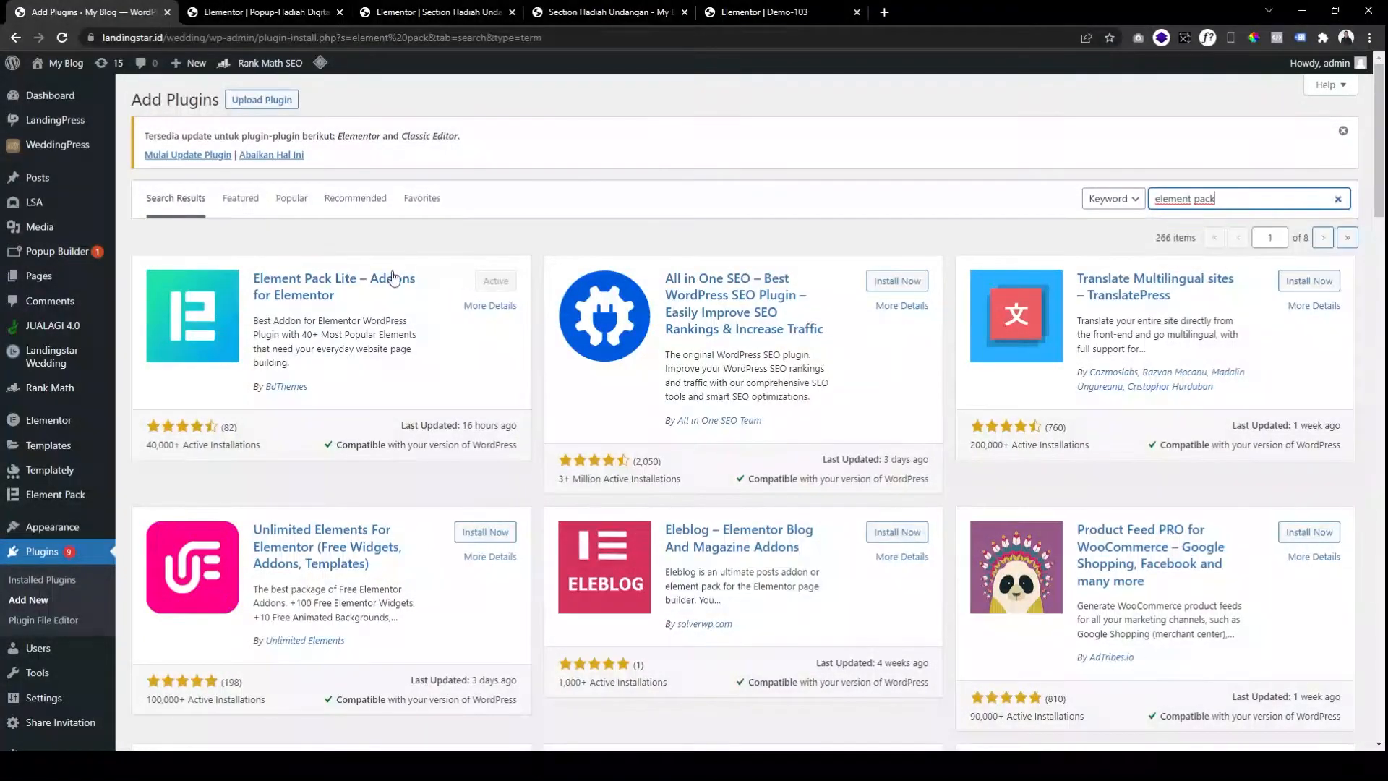
left_click(244, 15)
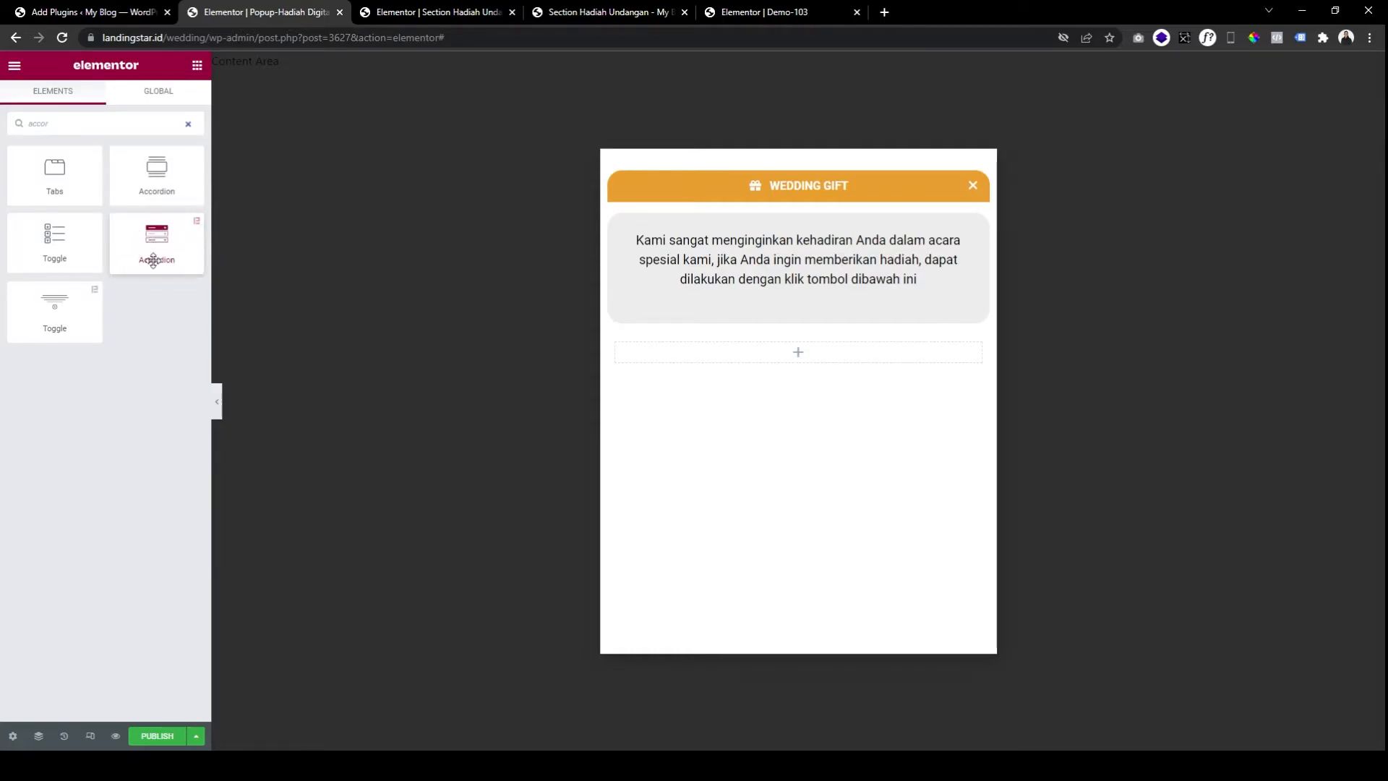
Look over the element pack results and the Element Pack sidebar menu.
left_click(124, 10)
mouse_move(85, 405)
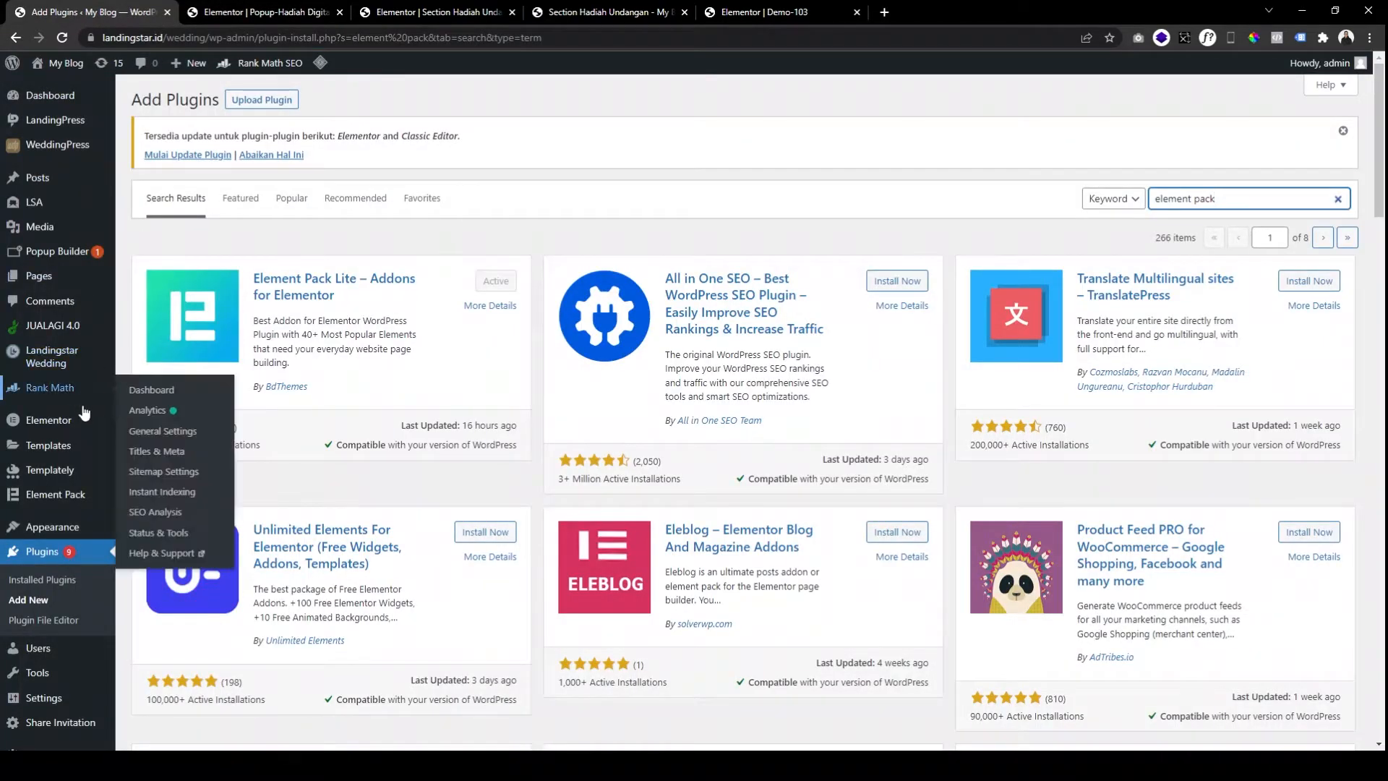
scroll(88, 539, "down", 3)
scroll(72, 499, "up", 3)
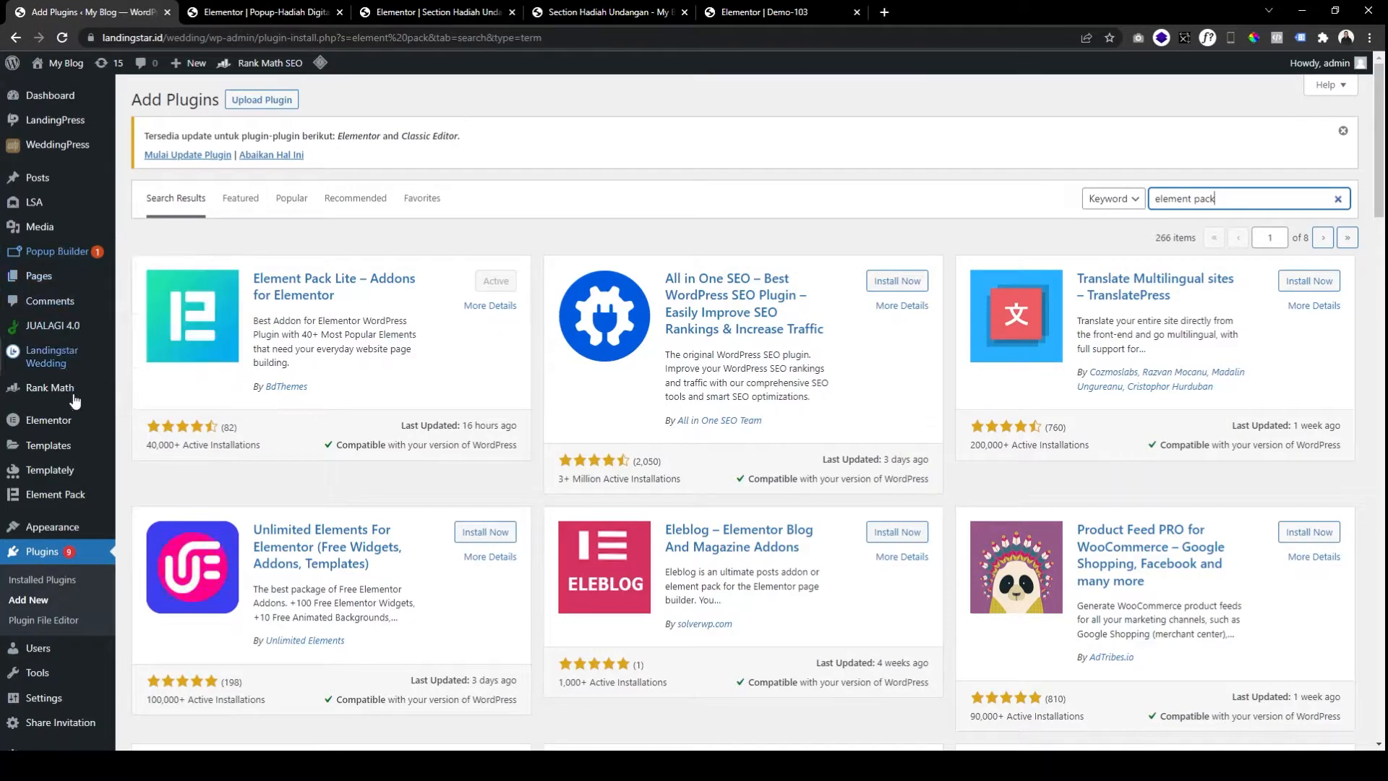
scroll(76, 434, "down", 1)
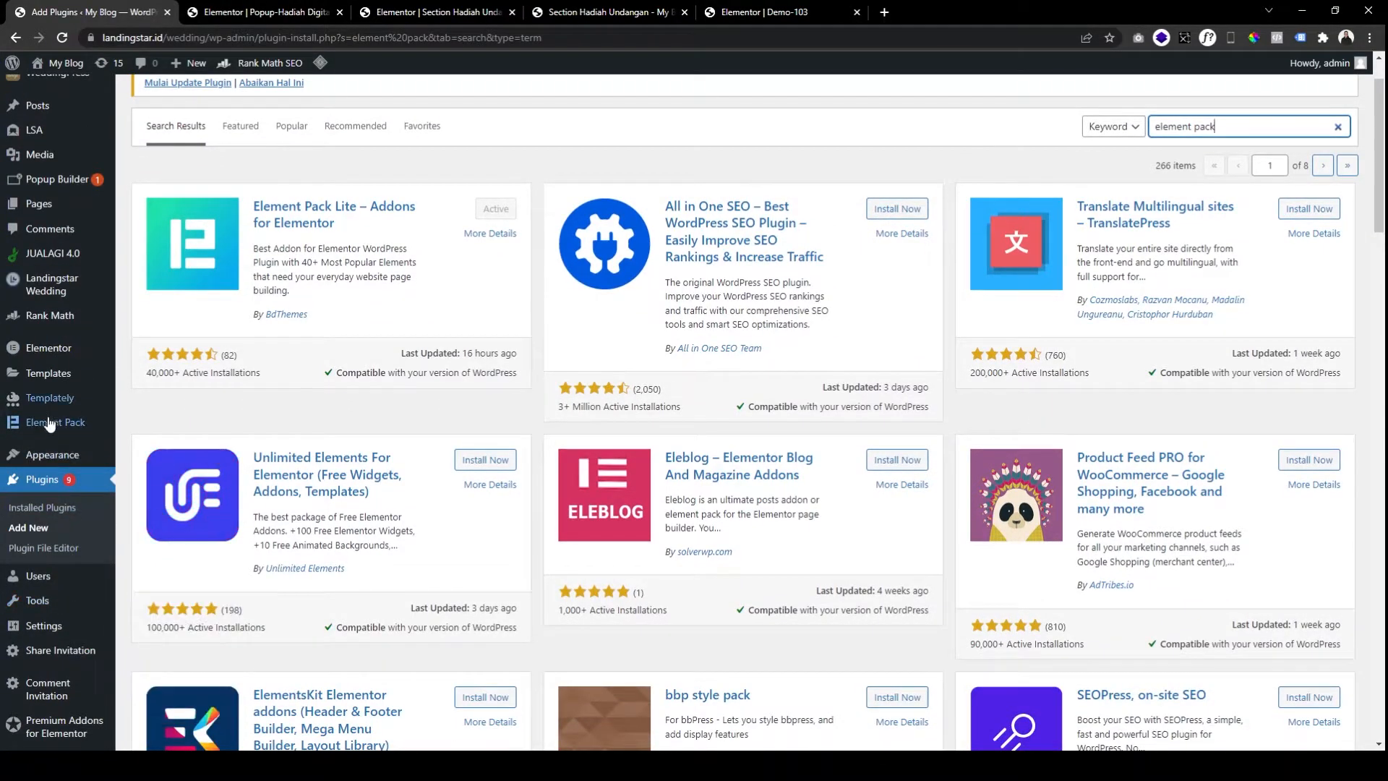
mouse_move(49, 425)
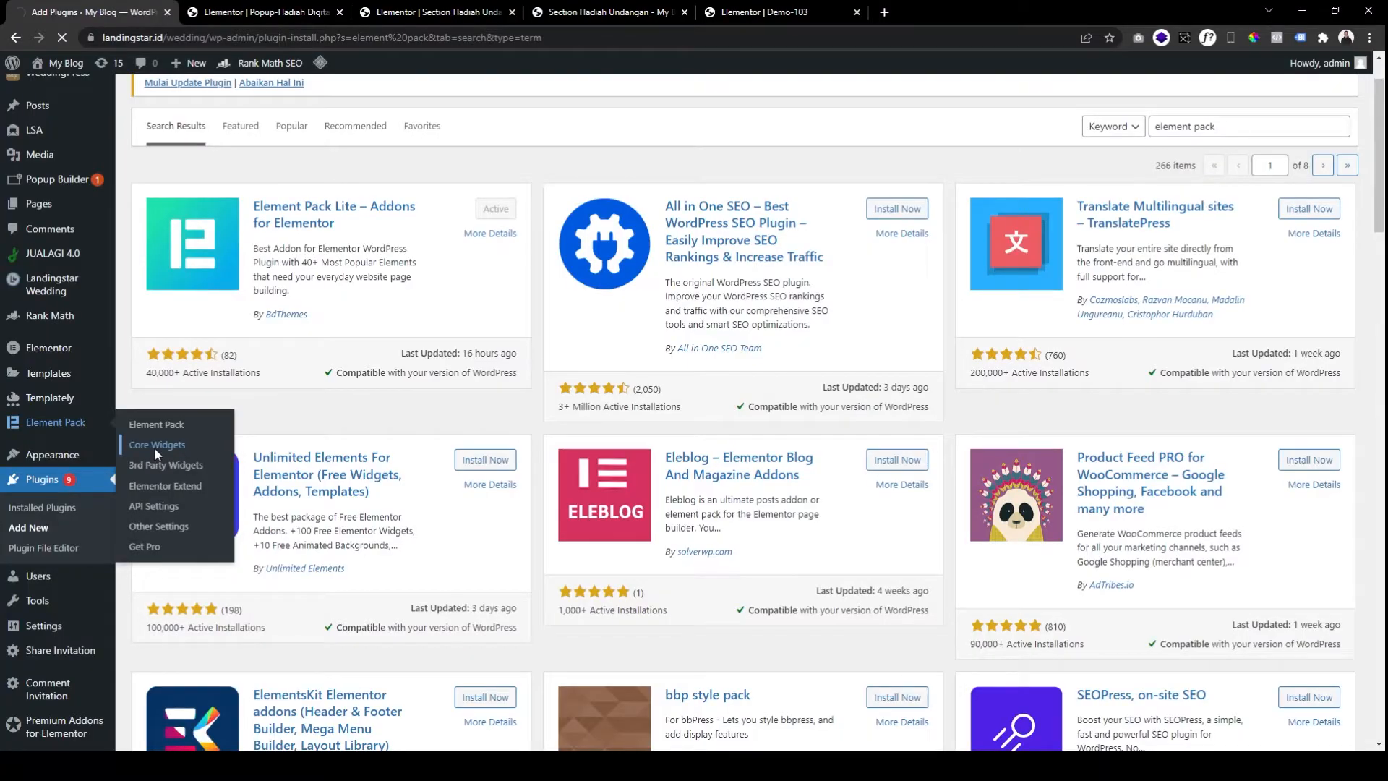
Check the enabled toggles under Element Pack > Core Widgets, then return to the Wedding Gift popup editor.
left_click(154, 446)
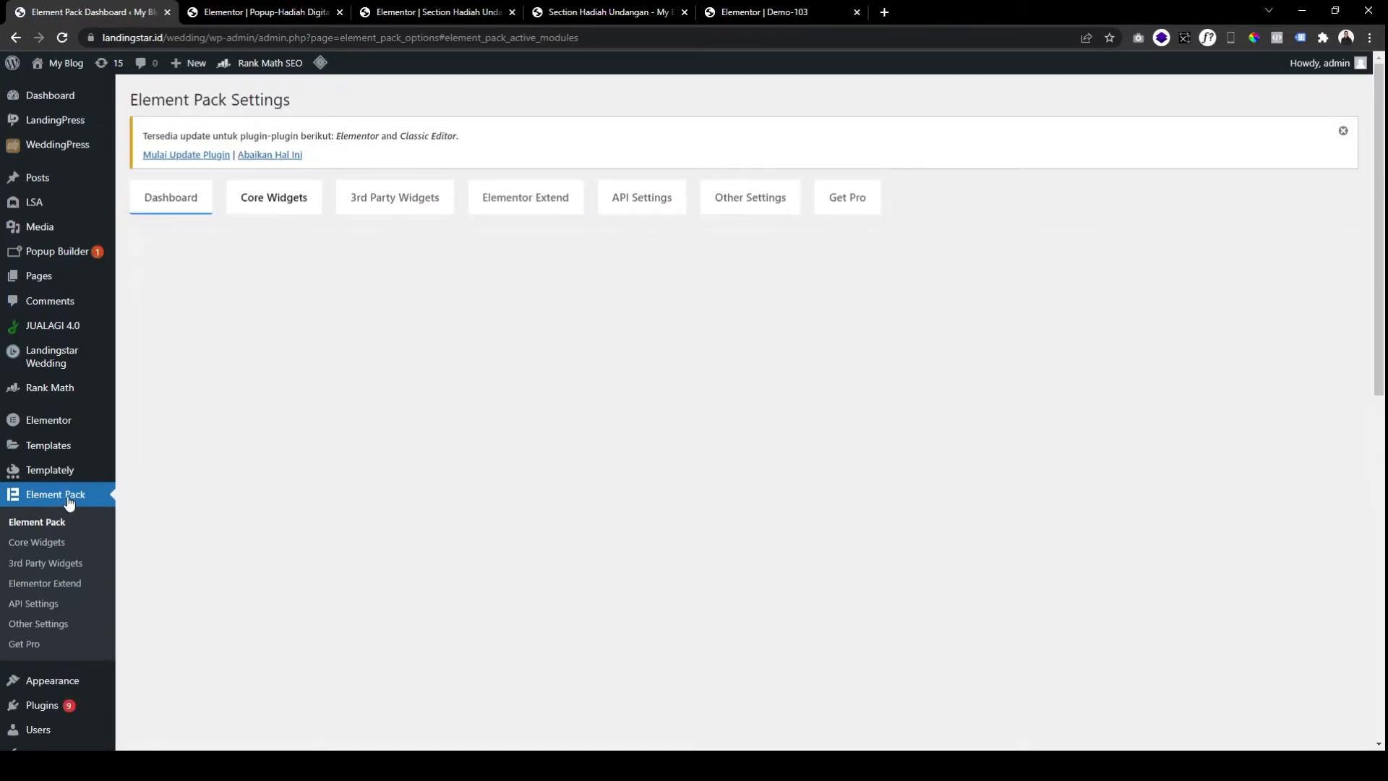
left_click(309, 212)
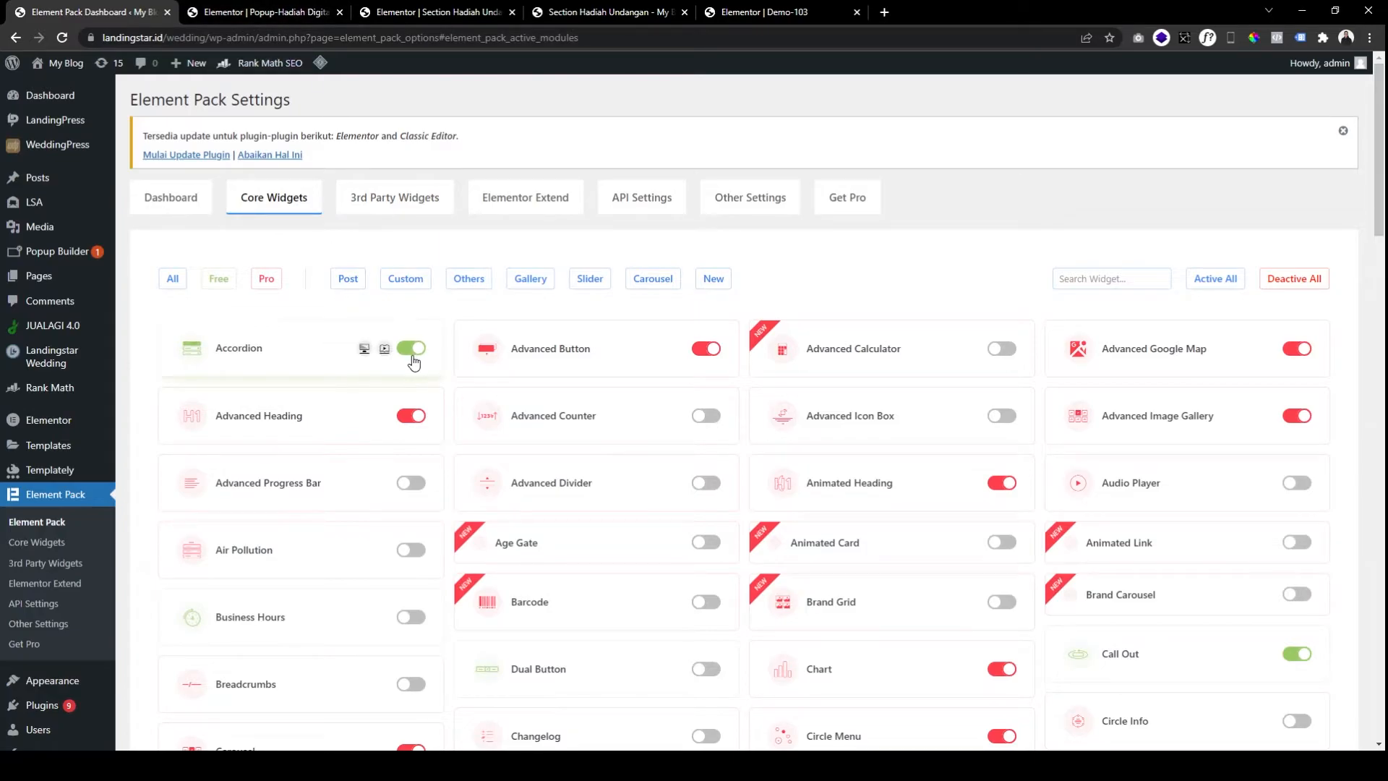
left_click(305, 15)
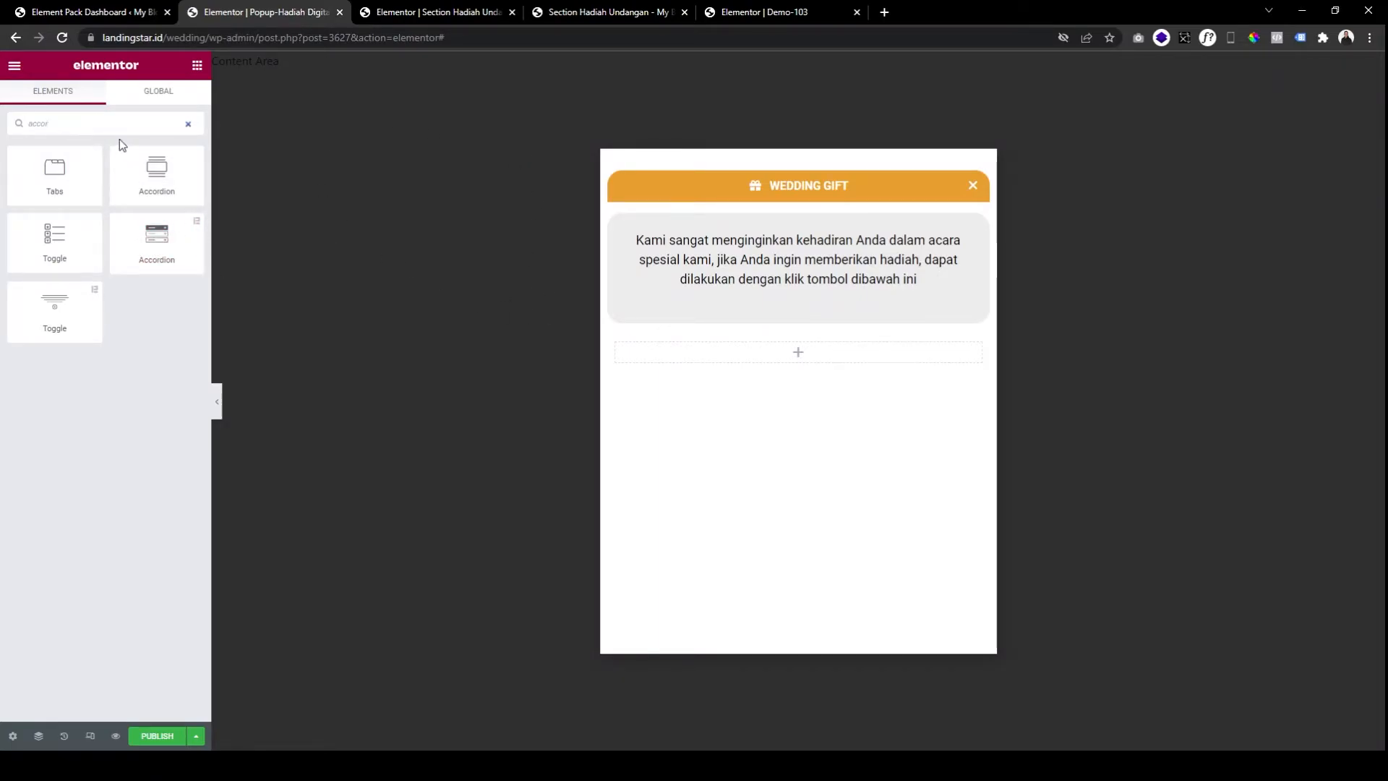
Place an Accordion widget below the popup message and title its first item 'Rekening'.
left_click_drag(156, 235, 708, 342)
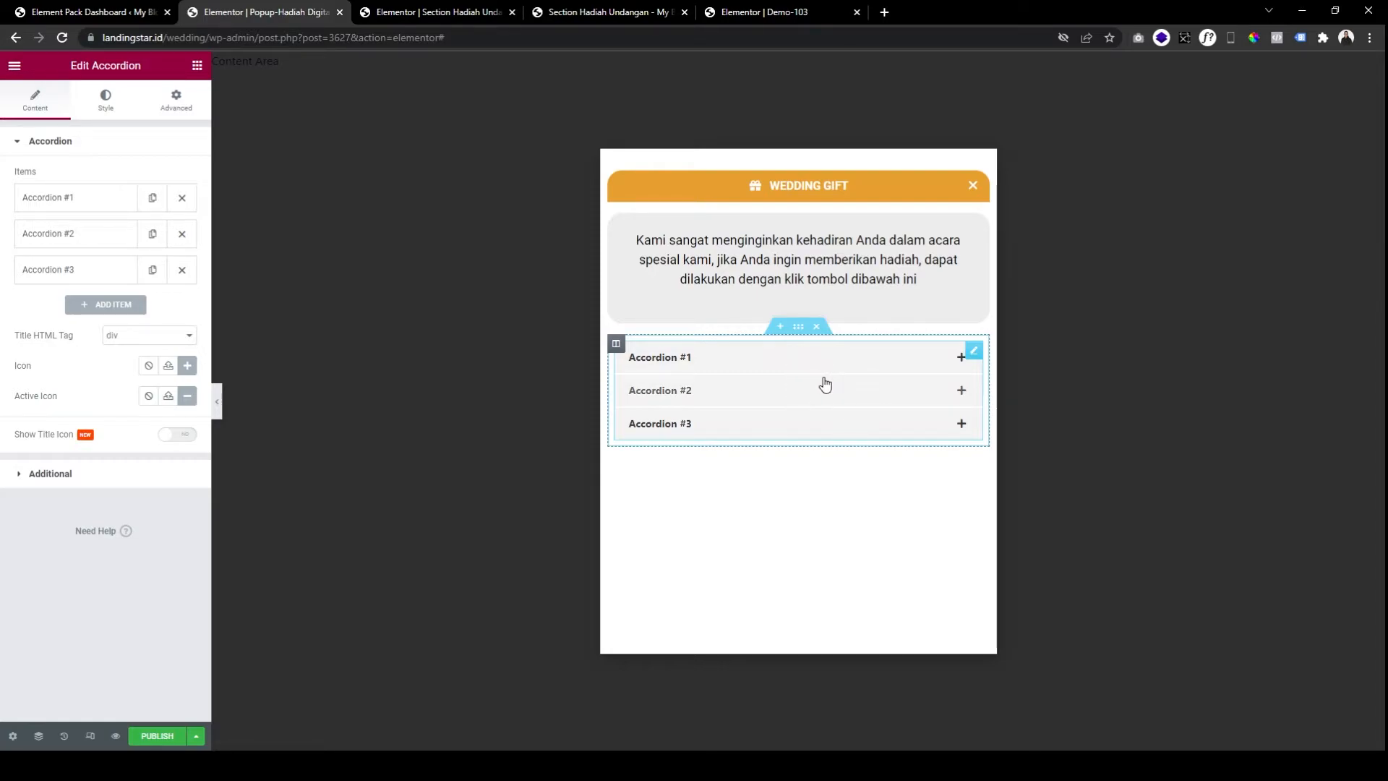
left_click(108, 206)
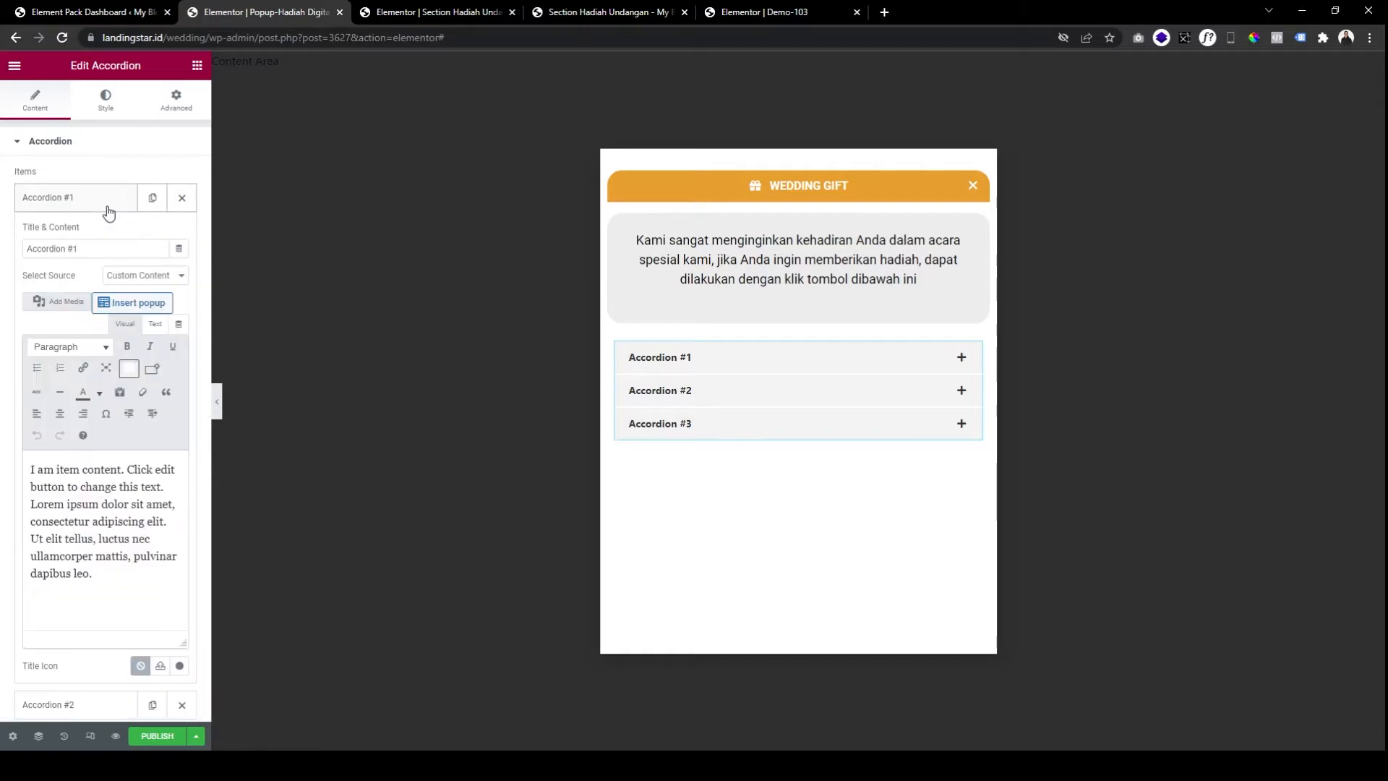
triple_click(66, 245)
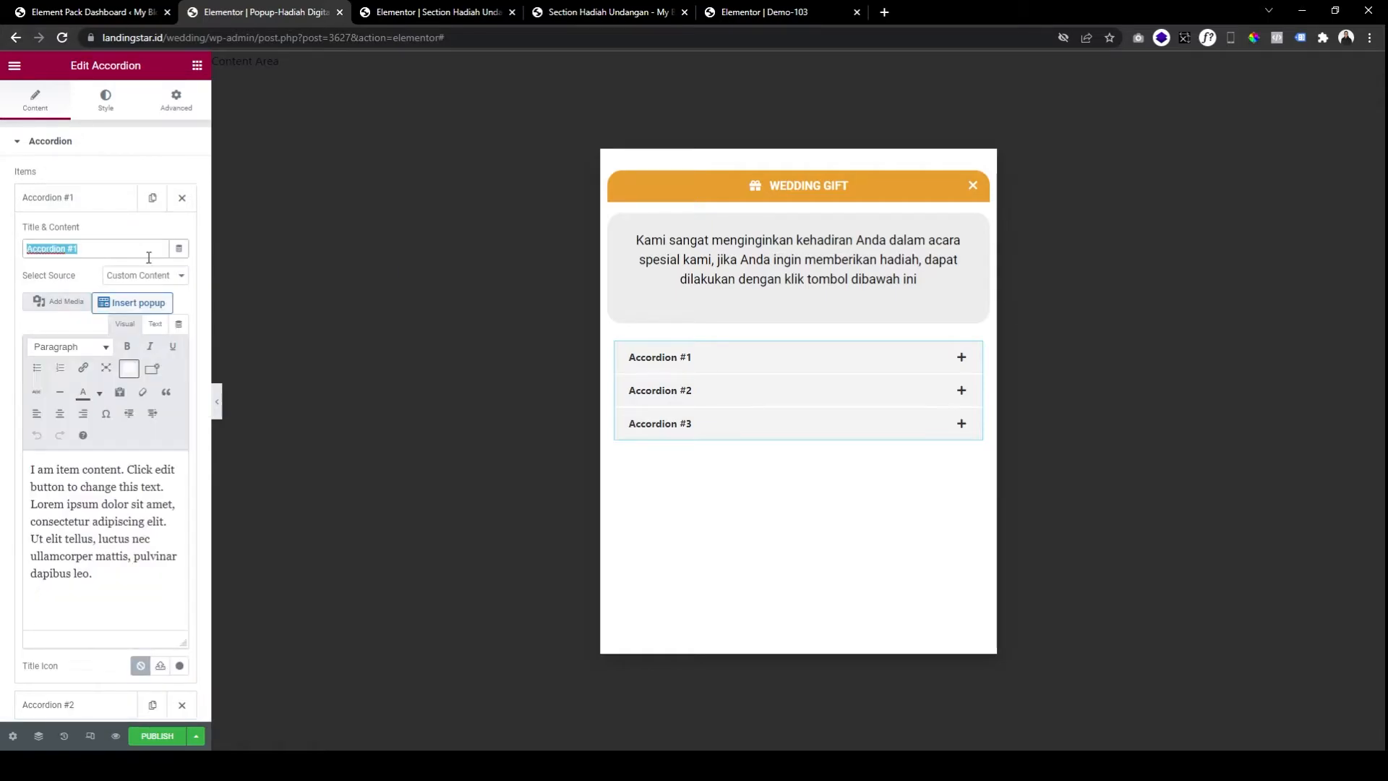
left_click(616, 12)
left_click(284, 12)
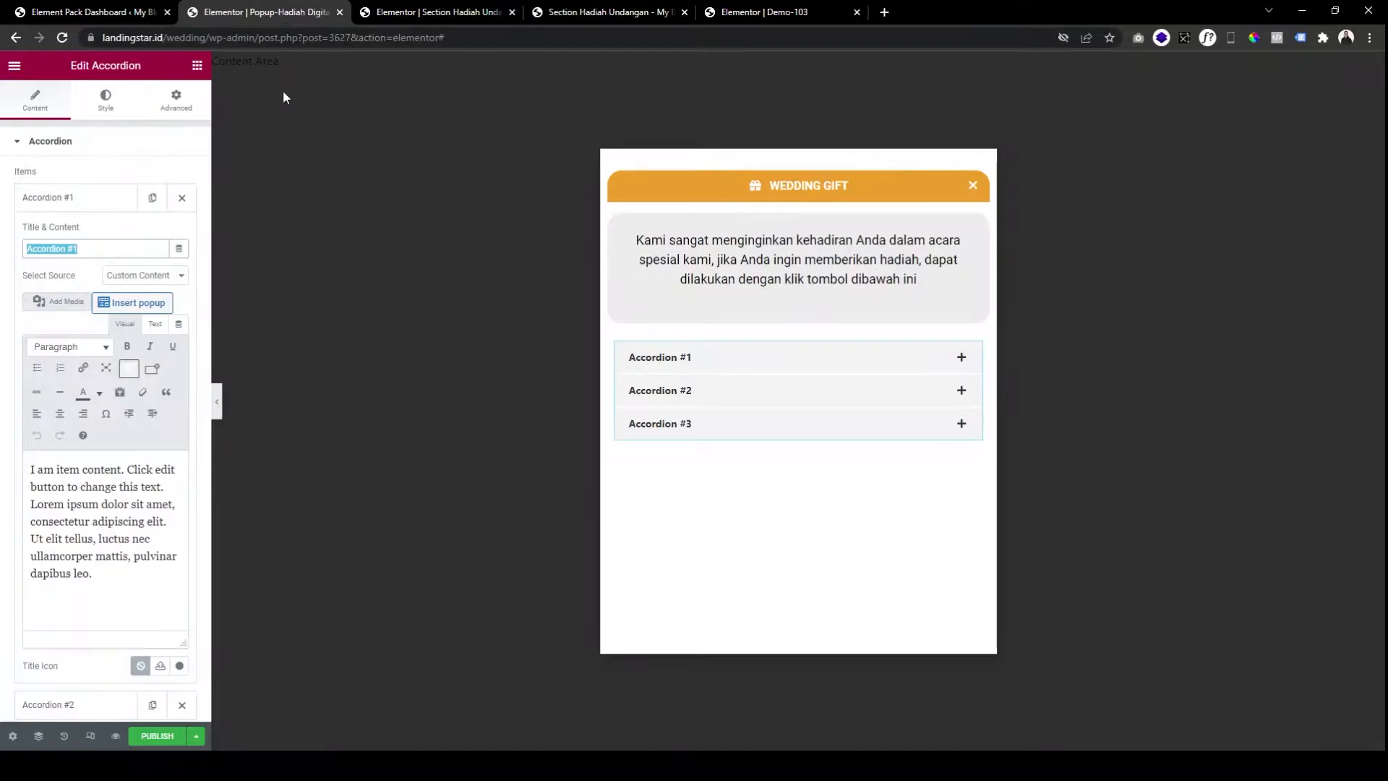
type("Rekening")
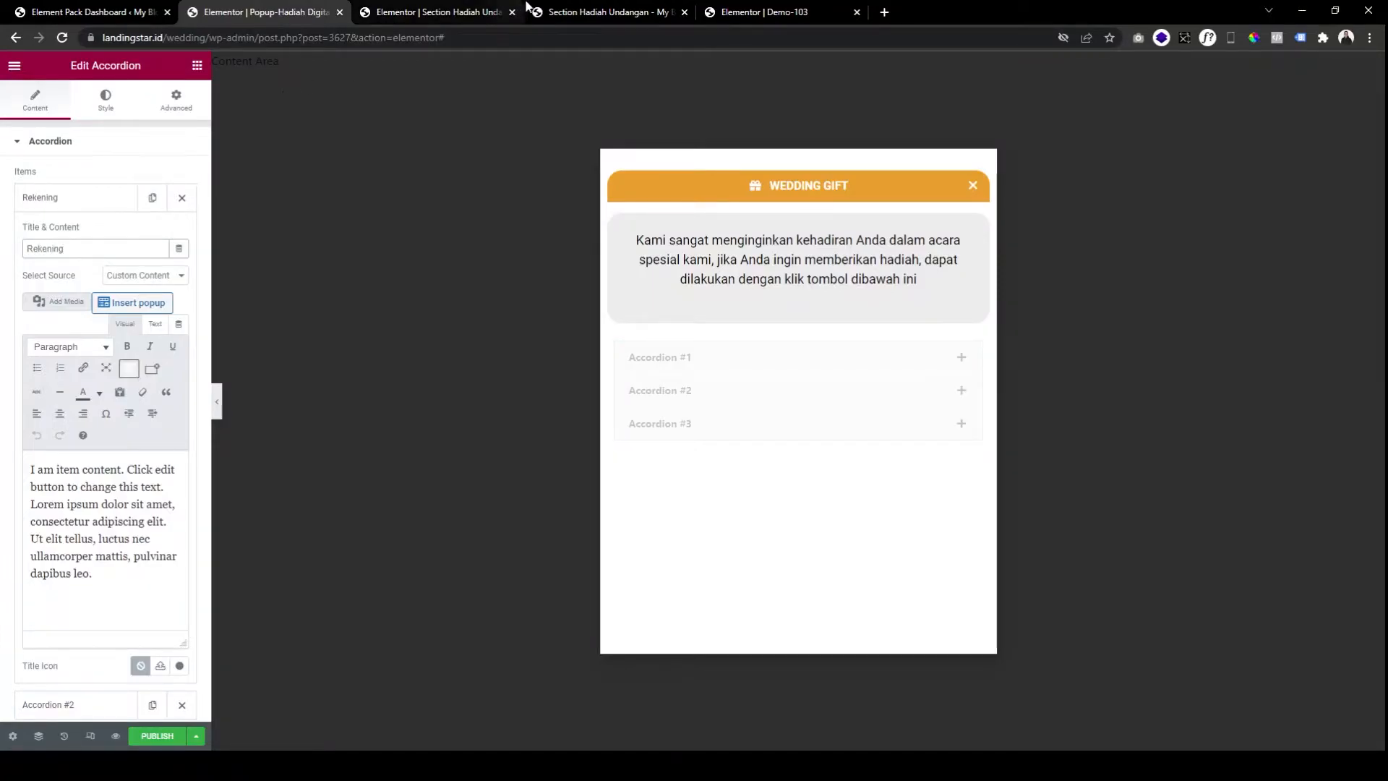
left_click(611, 12)
left_click(262, 12)
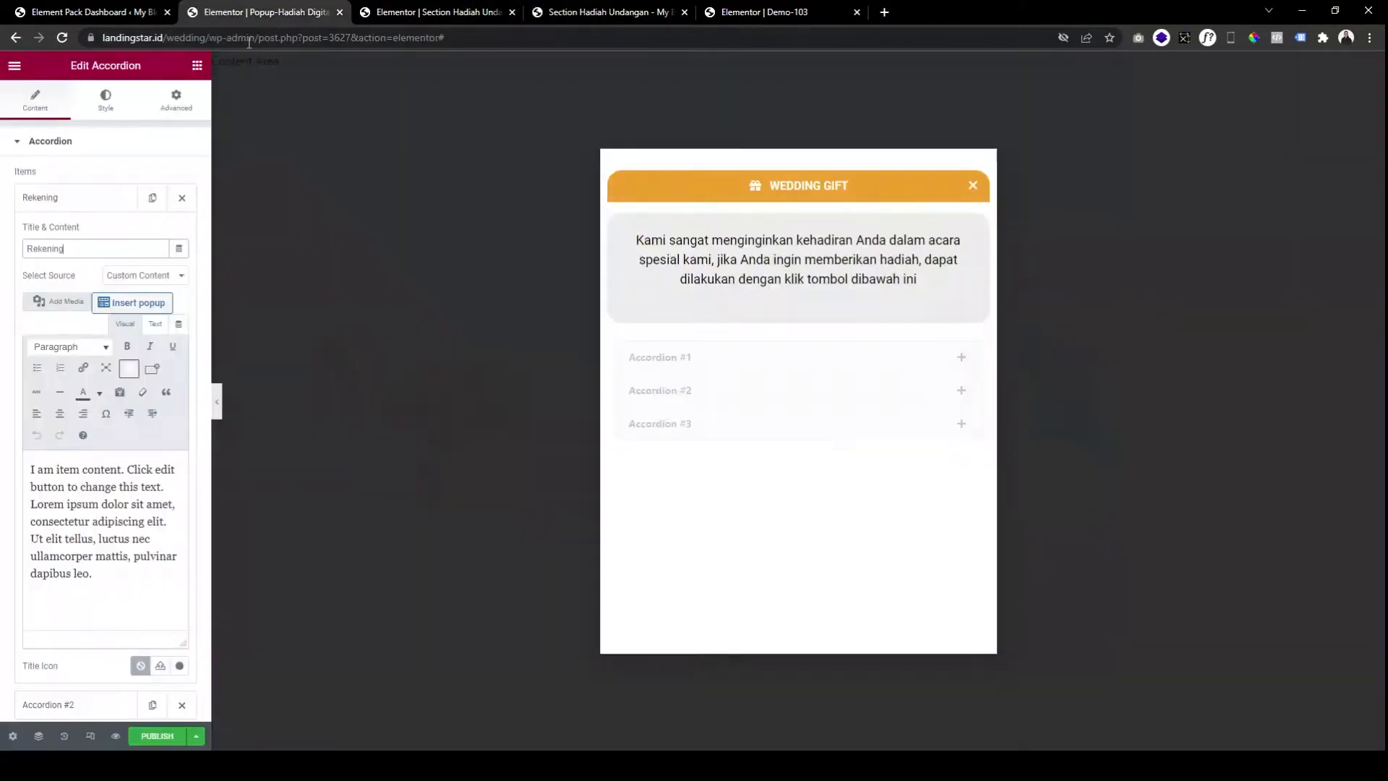
left_click(93, 205)
Retitle the second and third accordion items 'Dompet Digital' and 'Hadiah Langsung'.
left_click(93, 234)
triple_click(95, 285)
key("BackSpace")
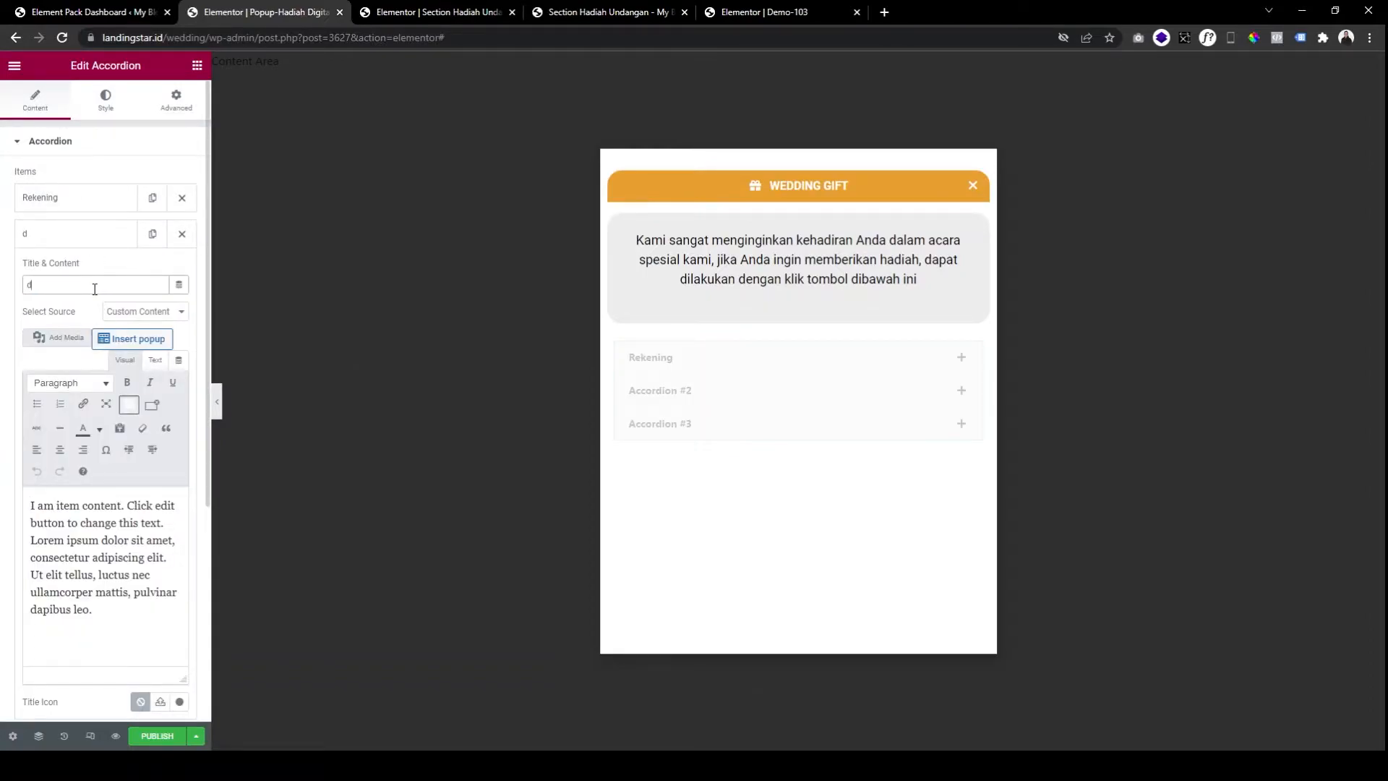
type("Dompet D")
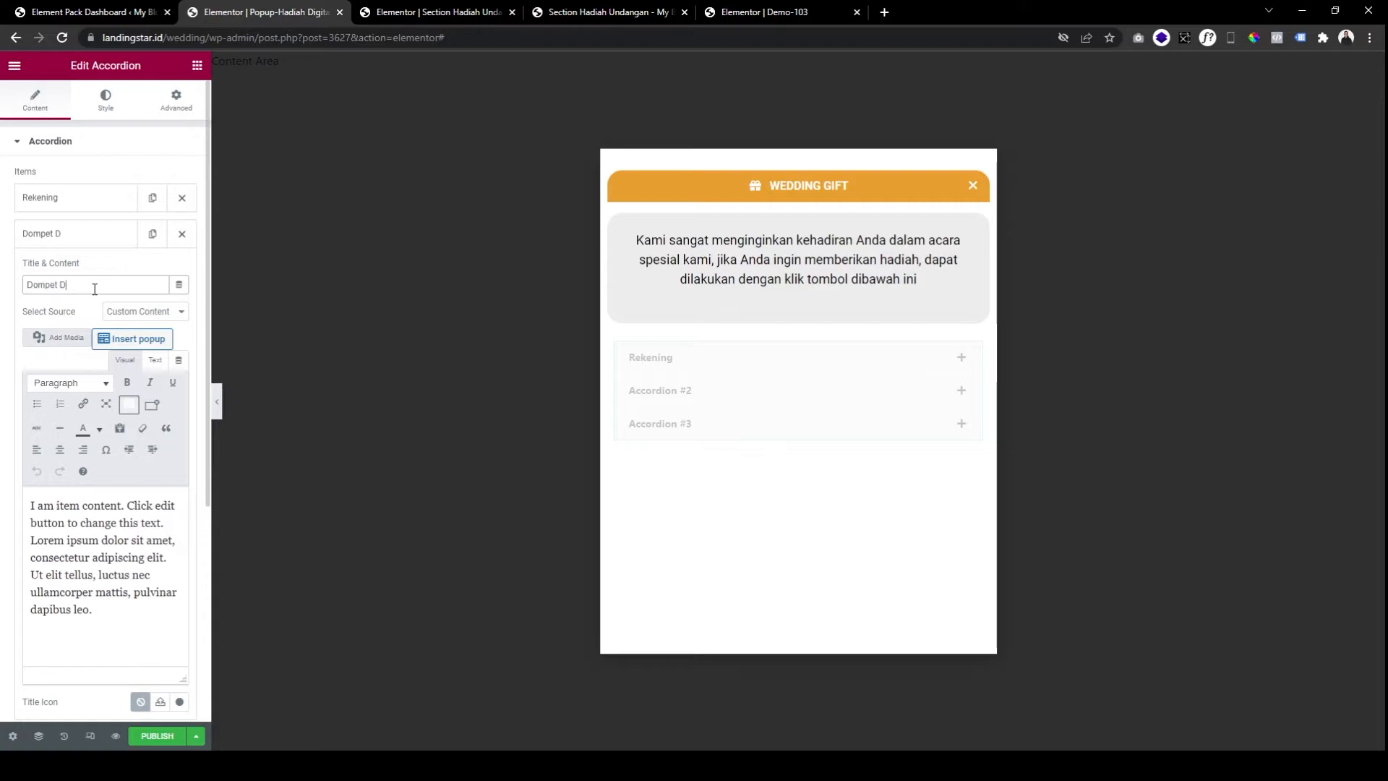
left_click(91, 236)
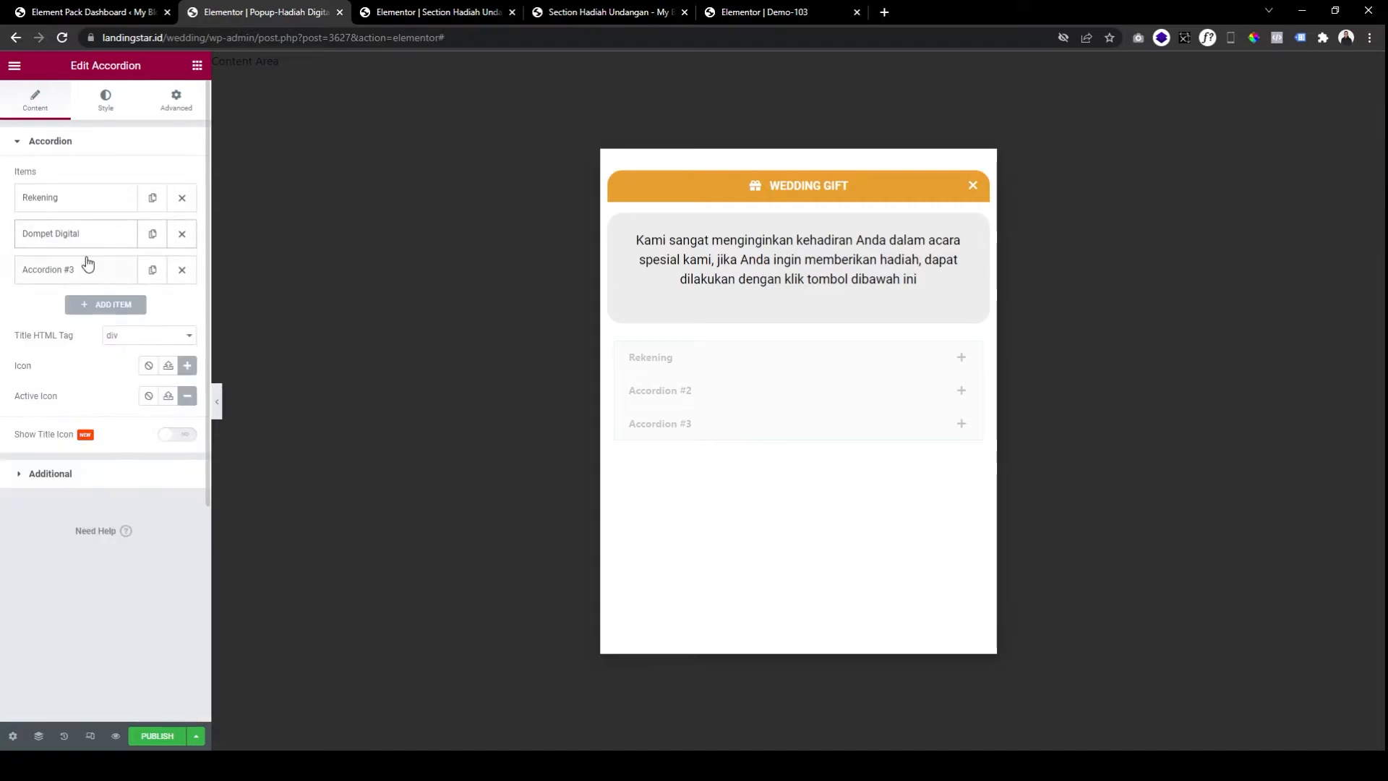
left_click(88, 266)
triple_click(107, 321)
type("had")
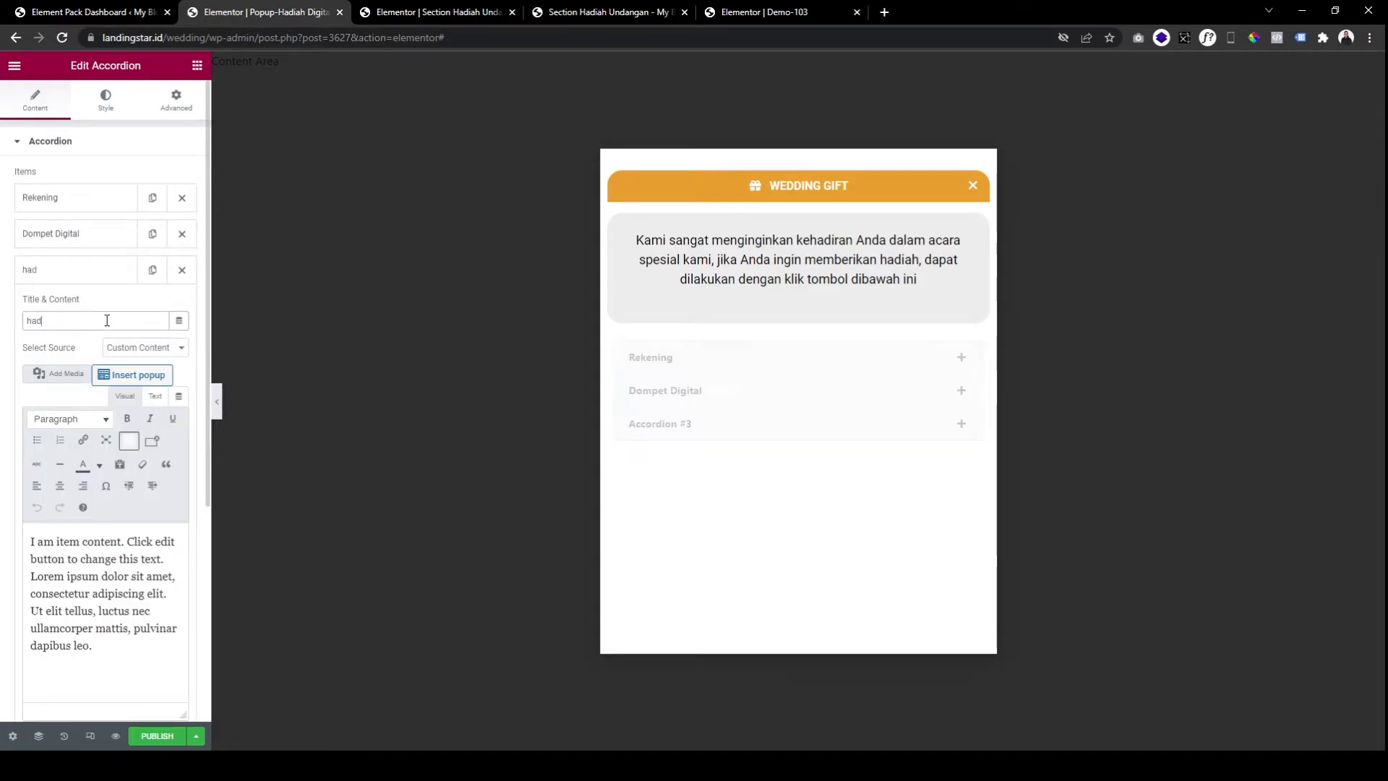
type("iah")
key("BackSpace")
key("BackSpace")
key("BackSpace")
key("BackSpace")
key("BackSpace")
type("Hadiah Langsung")
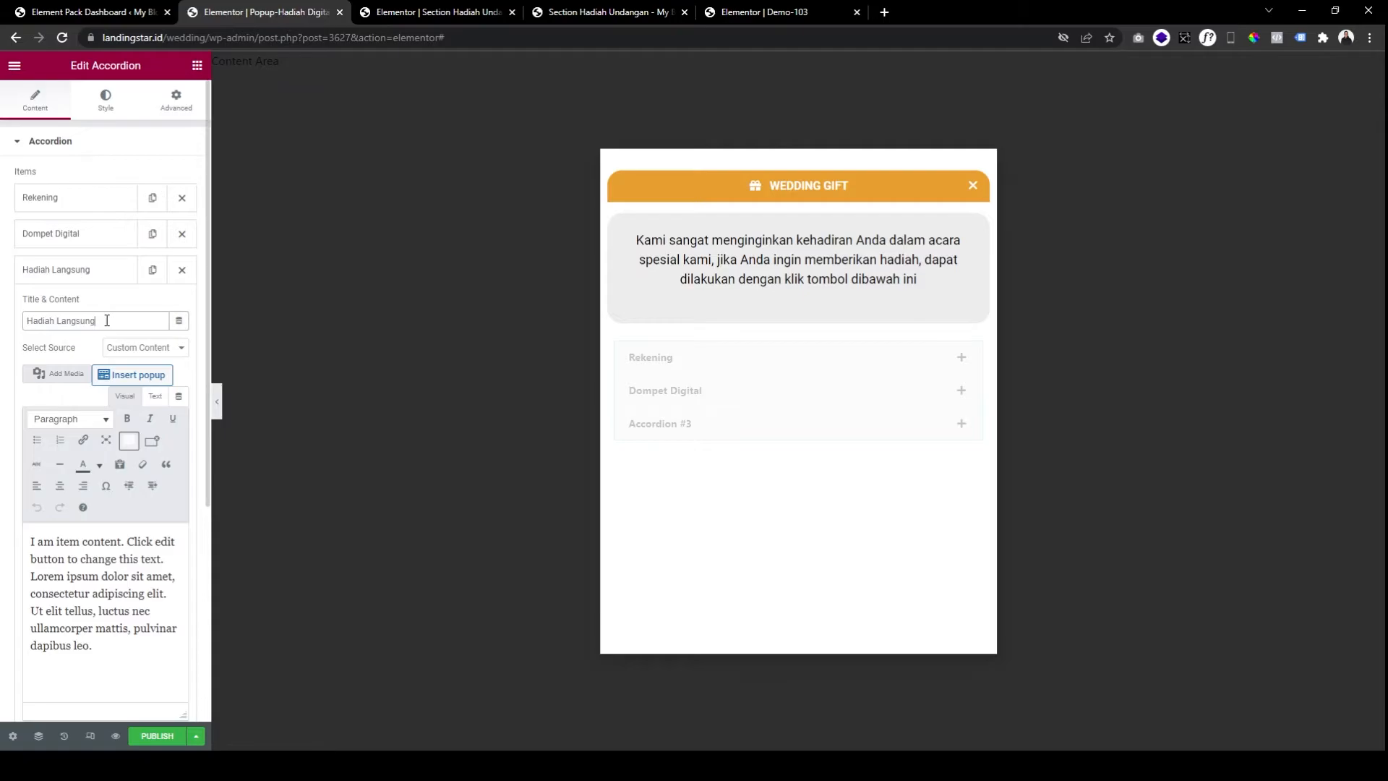
left_click(108, 271)
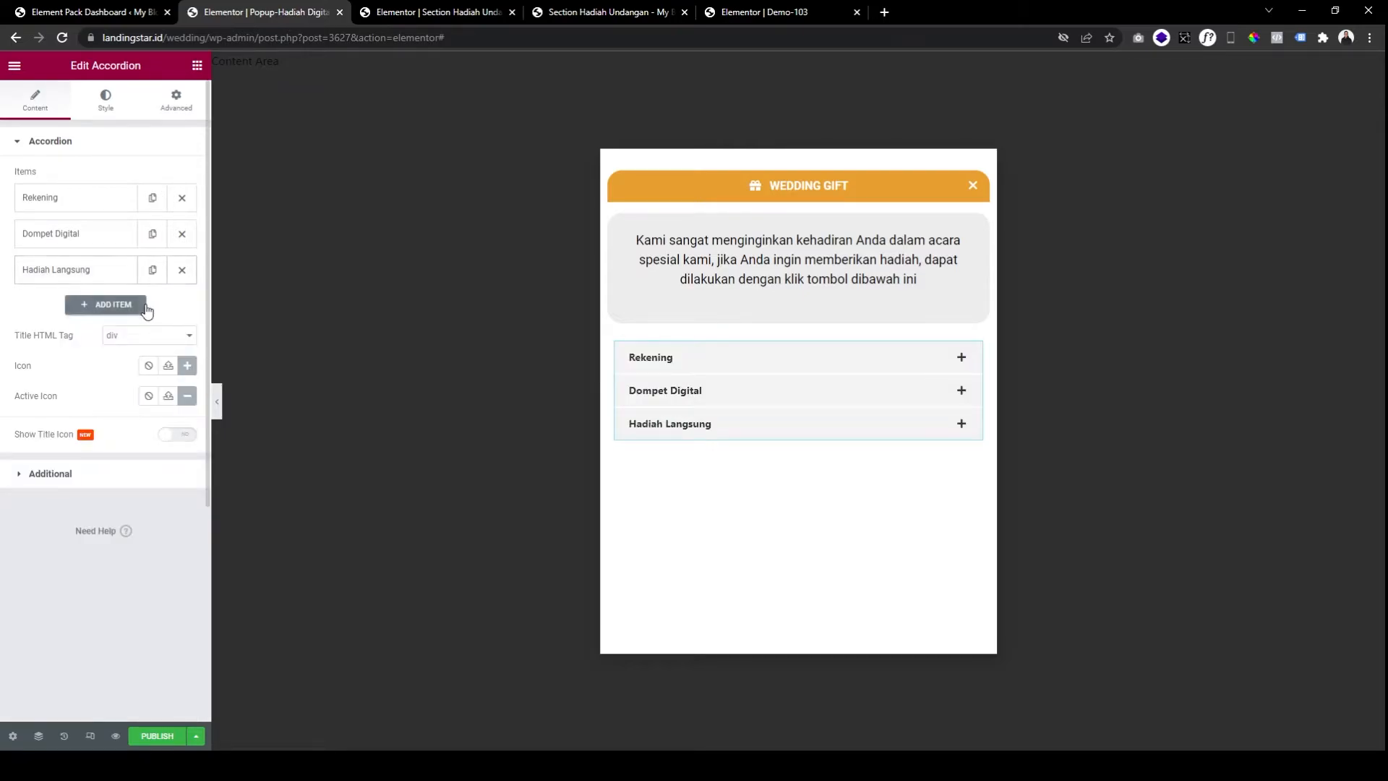
Set the accordion's expand Icon to None and switch Show Title Icon to Yes.
left_click(578, 11)
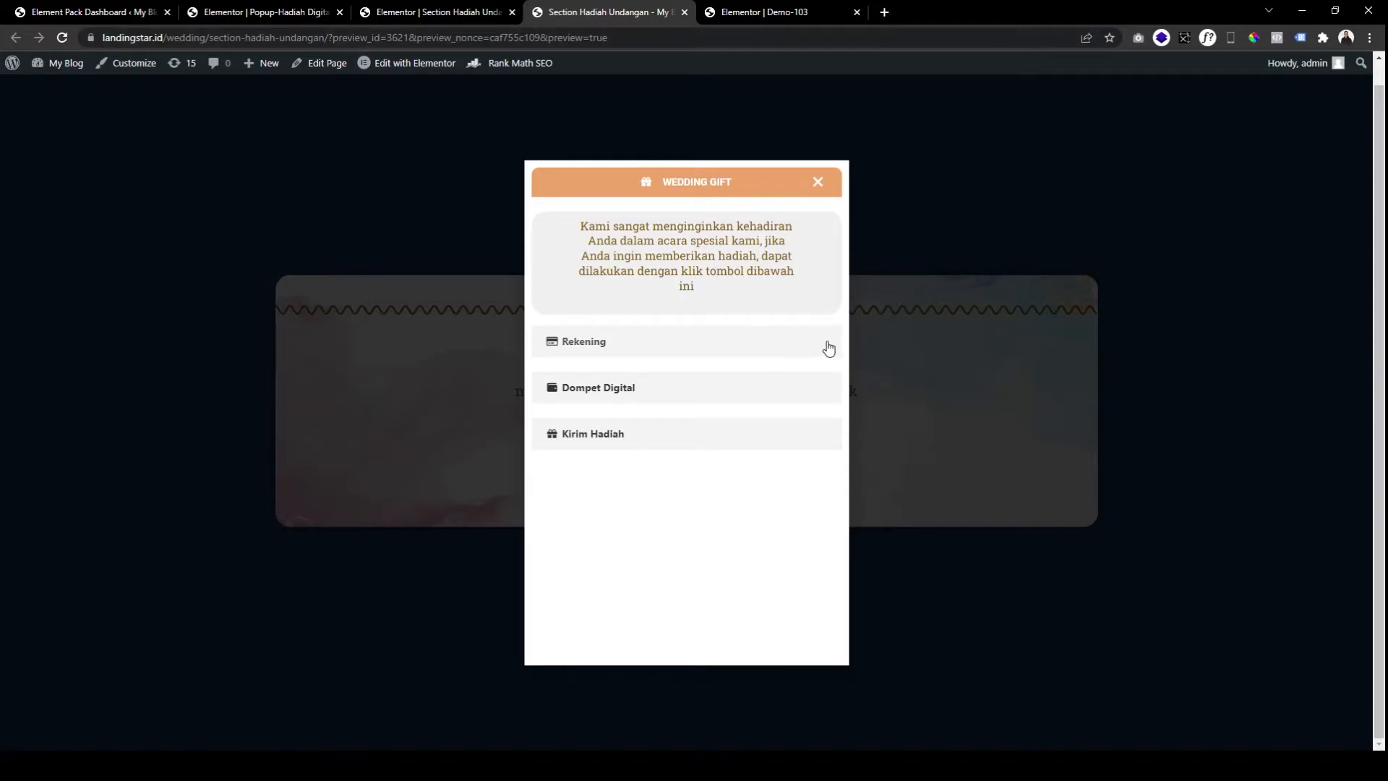
left_click(312, 20)
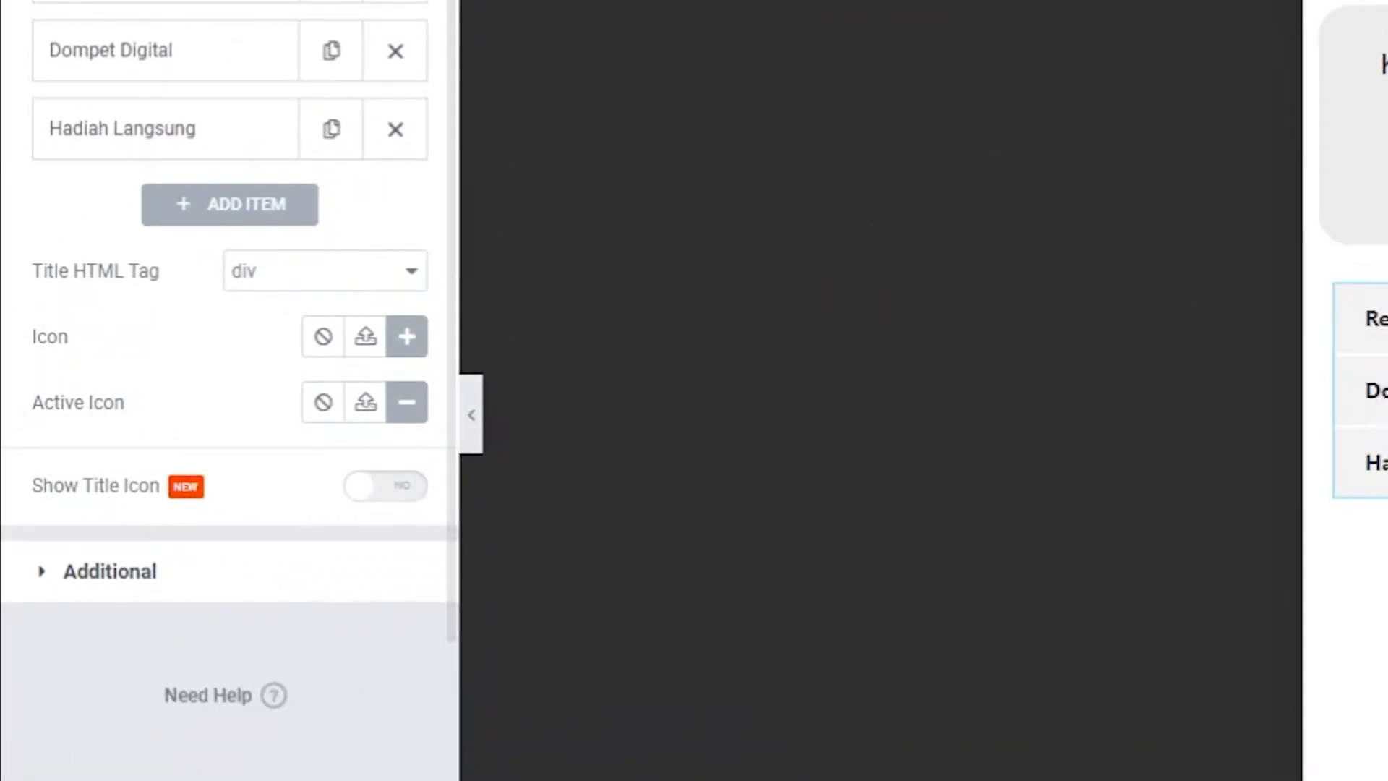
left_click(323, 346)
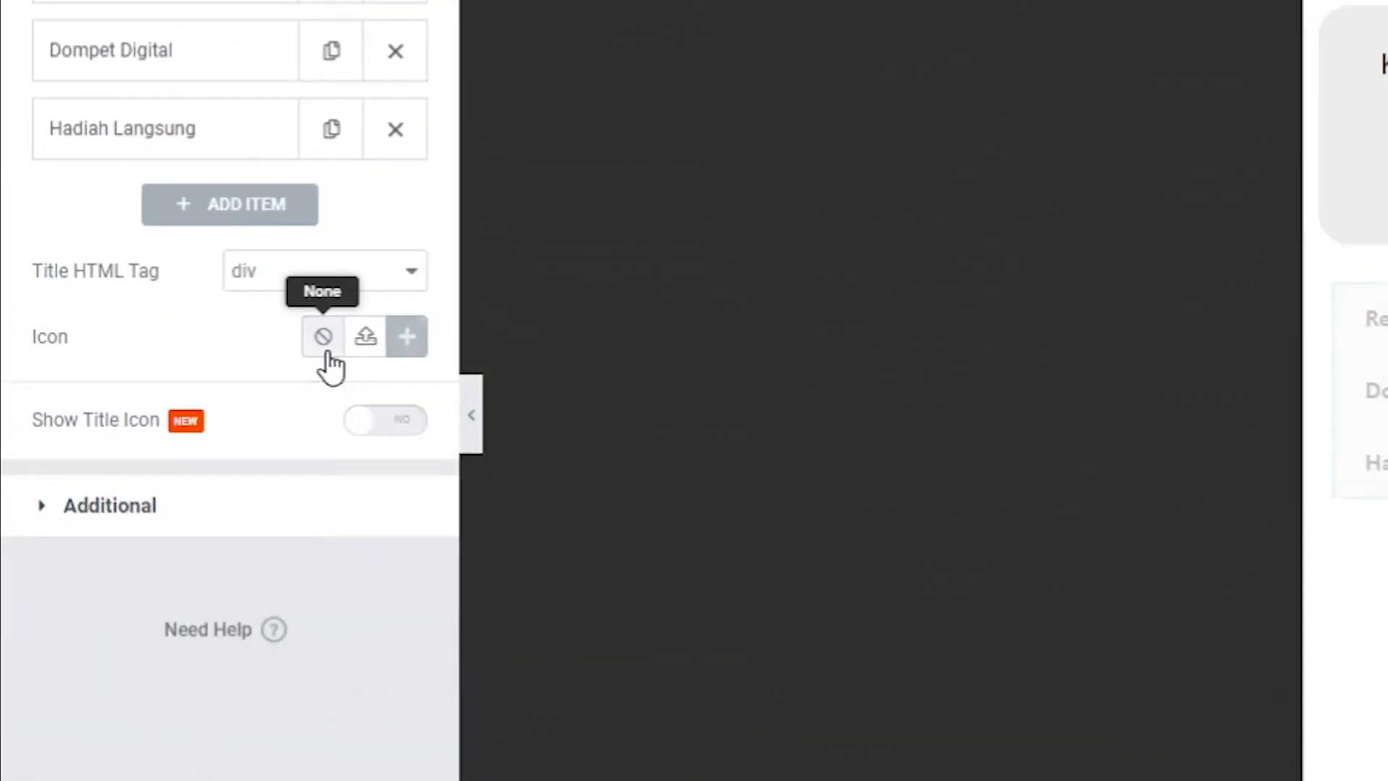
left_click(402, 425)
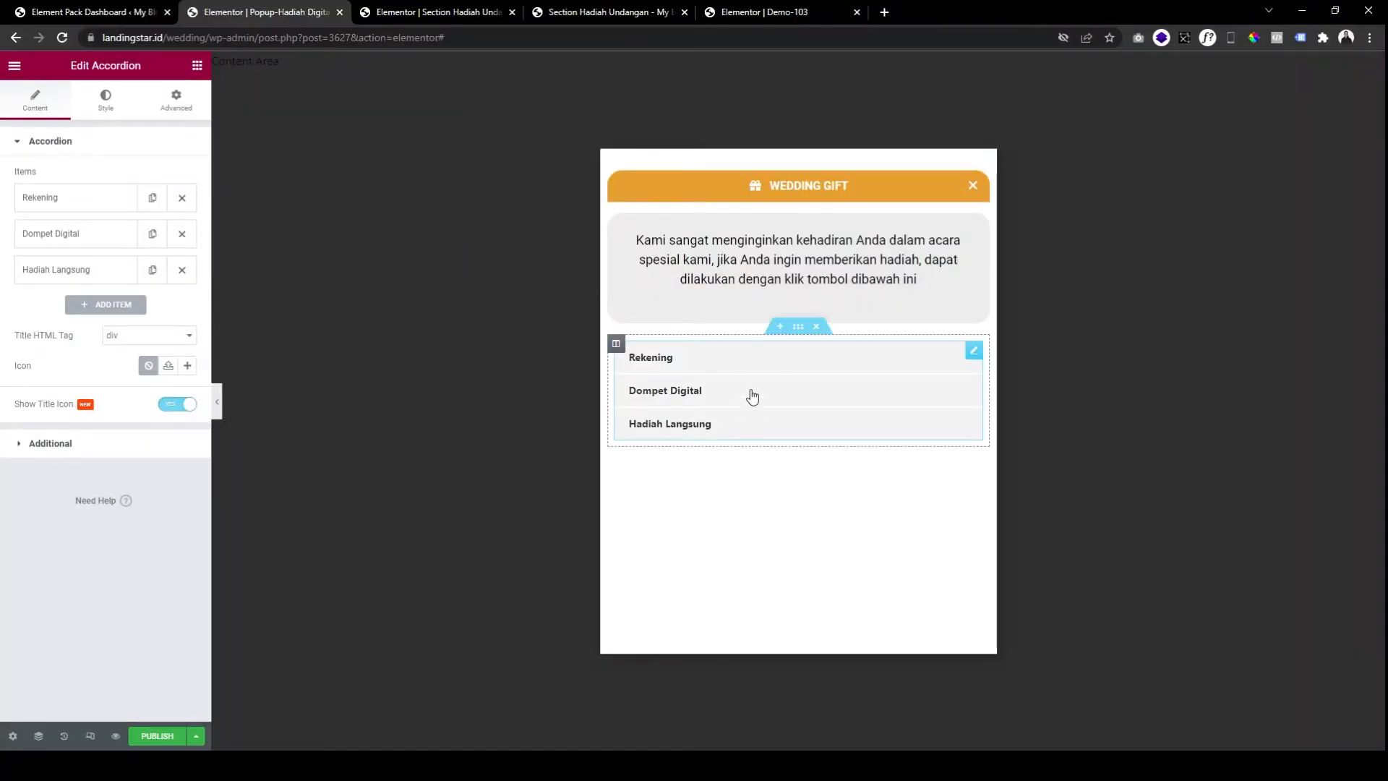
Give the Rekening item a credit card title icon from the Icon Library.
left_click(110, 208)
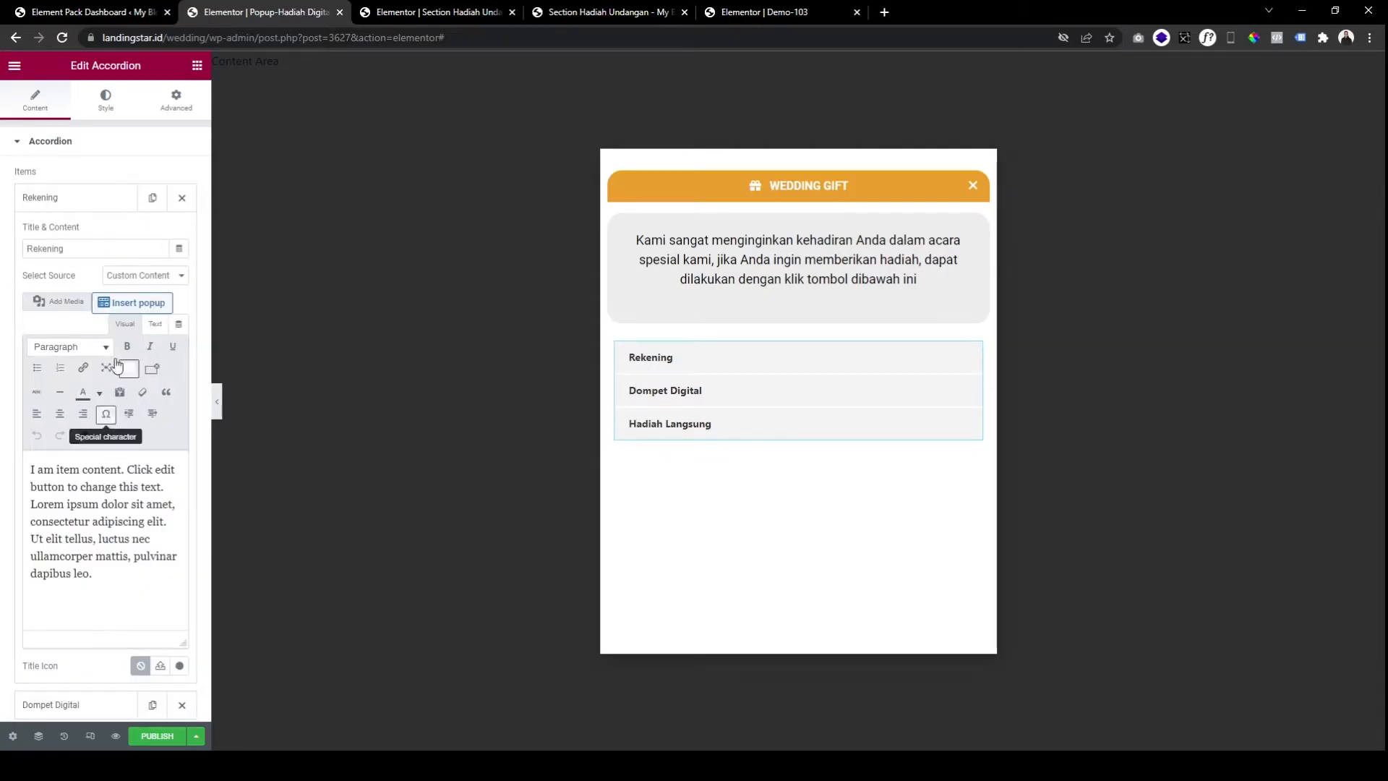
left_click(85, 200)
left_click(75, 203)
scroll(88, 650, "down", 1)
scroll(89, 668, "down", 1)
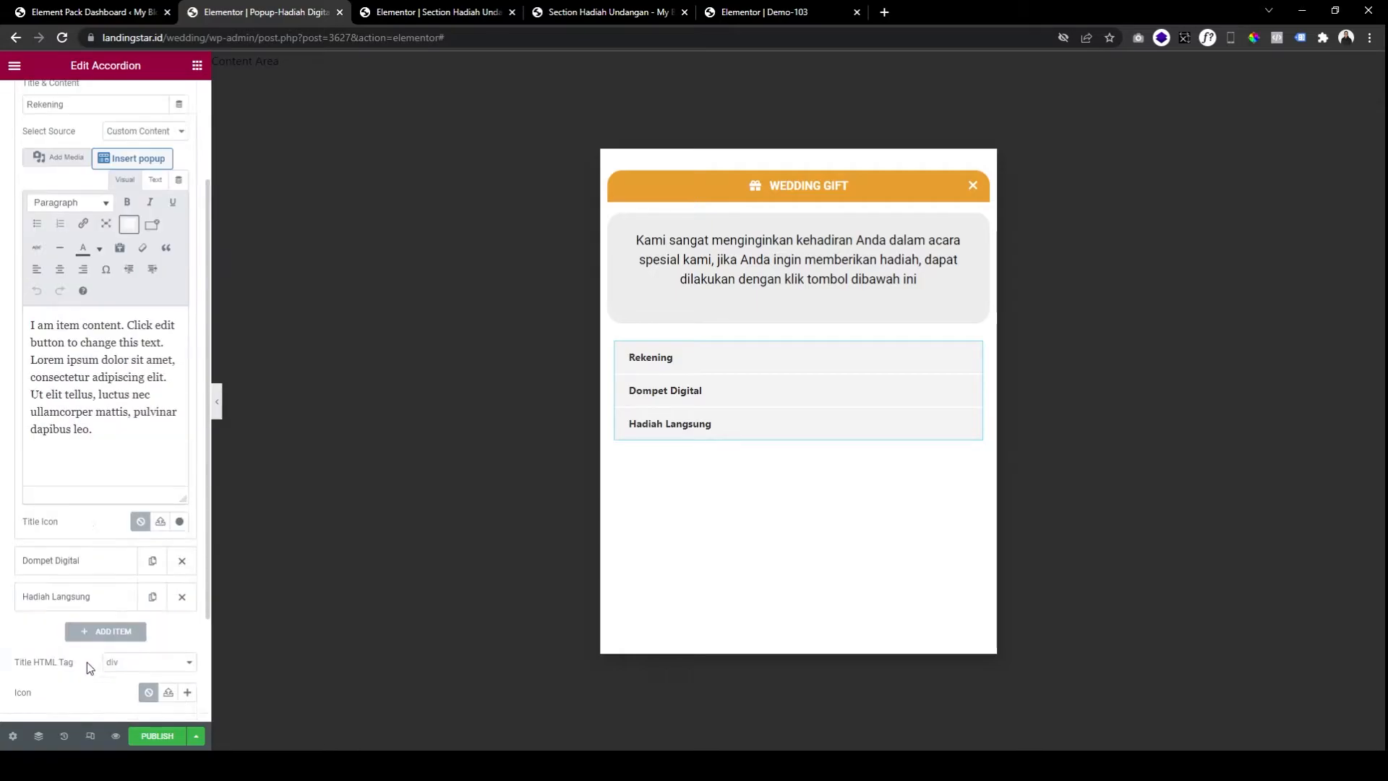
left_click(180, 522)
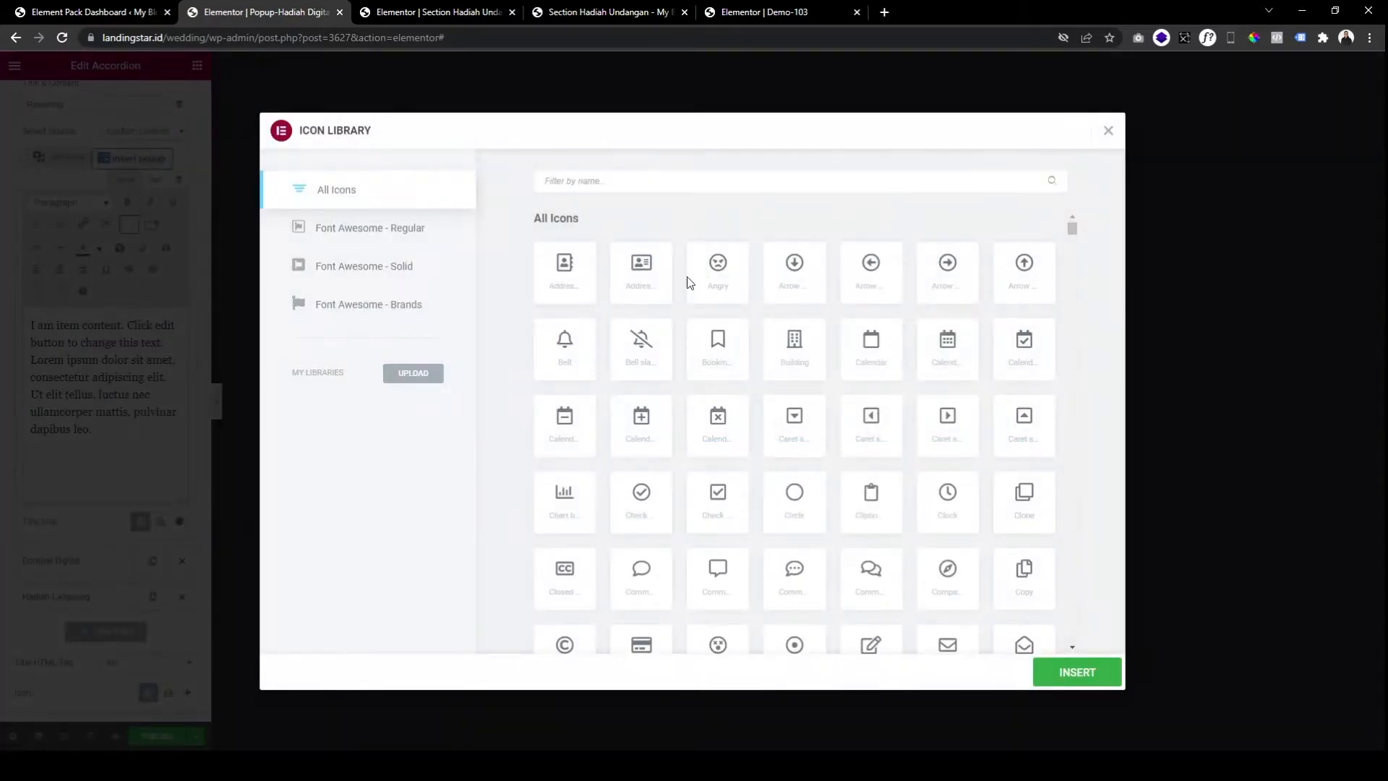
left_click(646, 181)
type("credi")
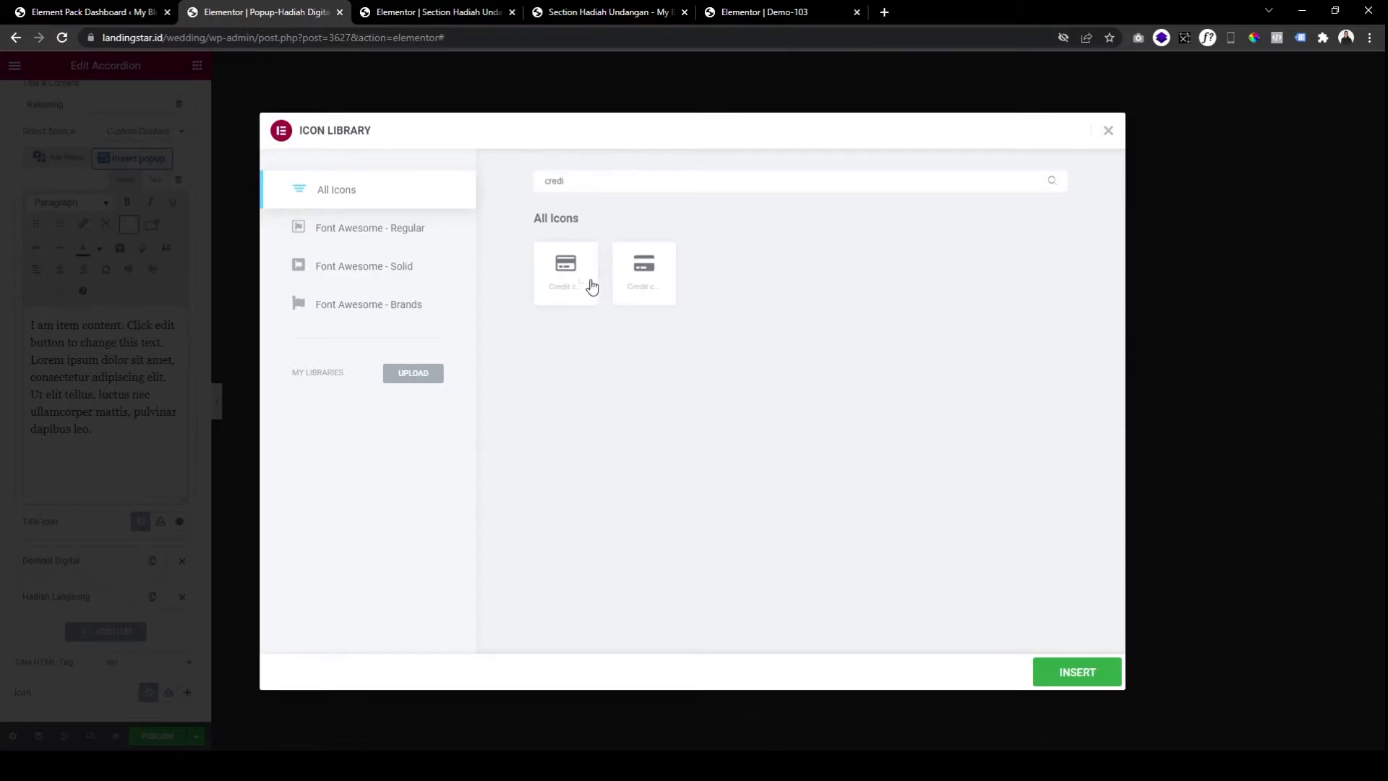
left_click(591, 287)
left_click(1081, 676)
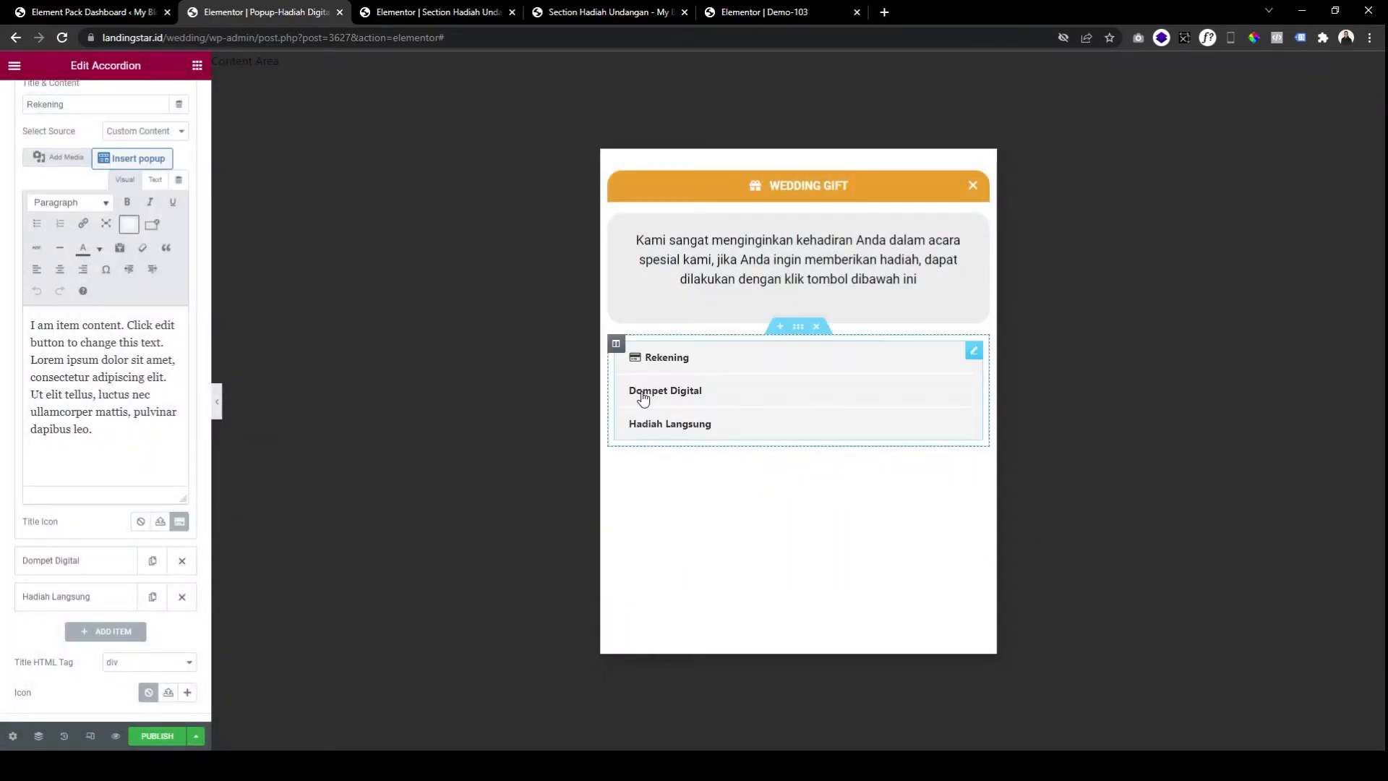
Give Dompet Digital a wallet title icon and Hadiah Langsung a gift title icon.
left_click(59, 562)
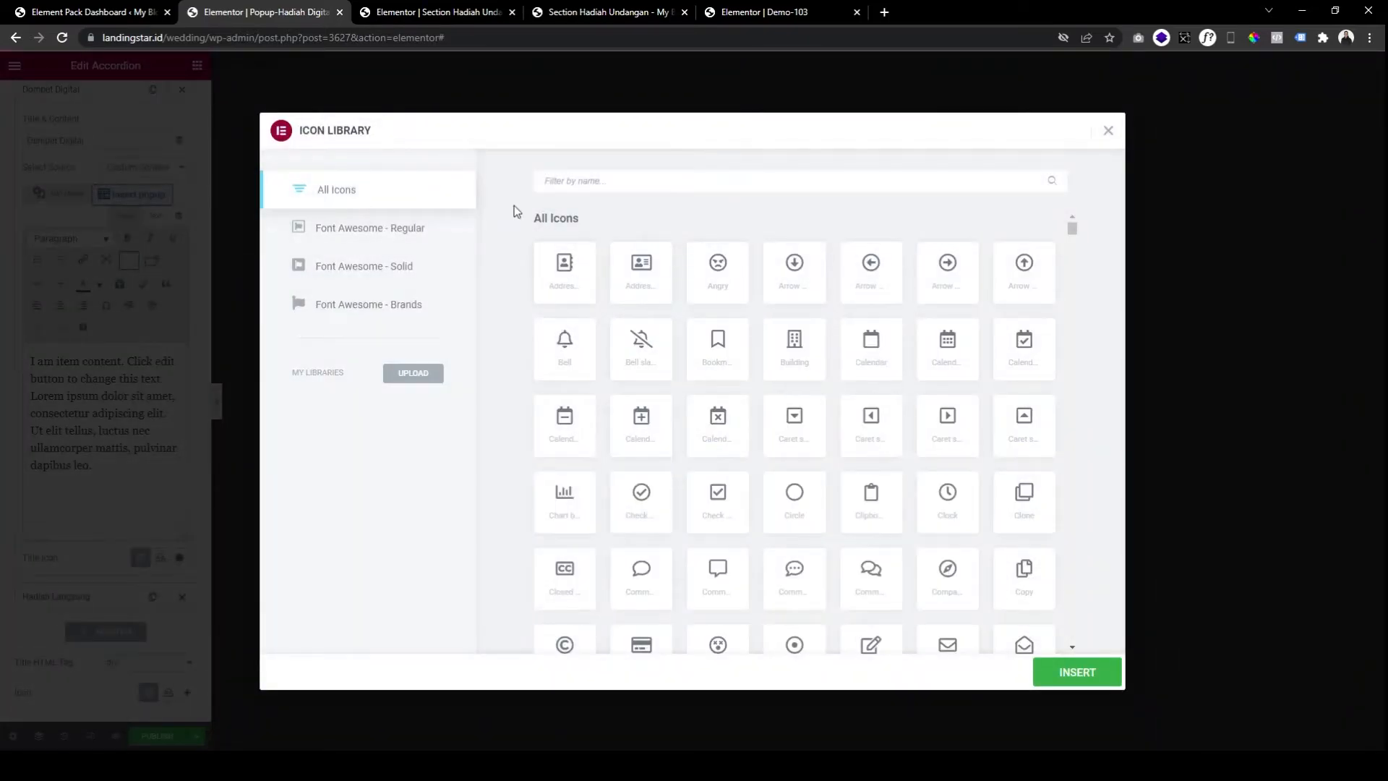
type("wallet")
left_click(566, 267)
left_click(1035, 683)
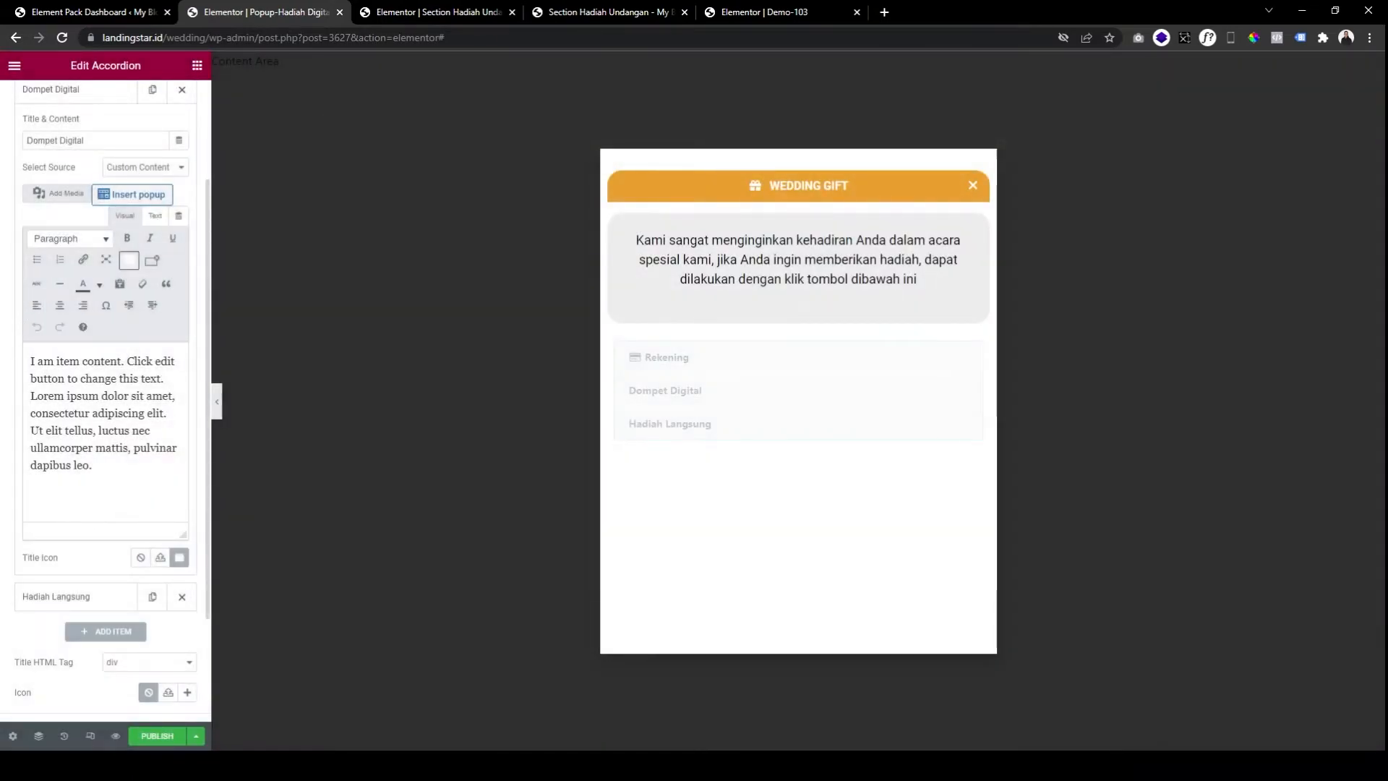
left_click(88, 594)
left_click(179, 594)
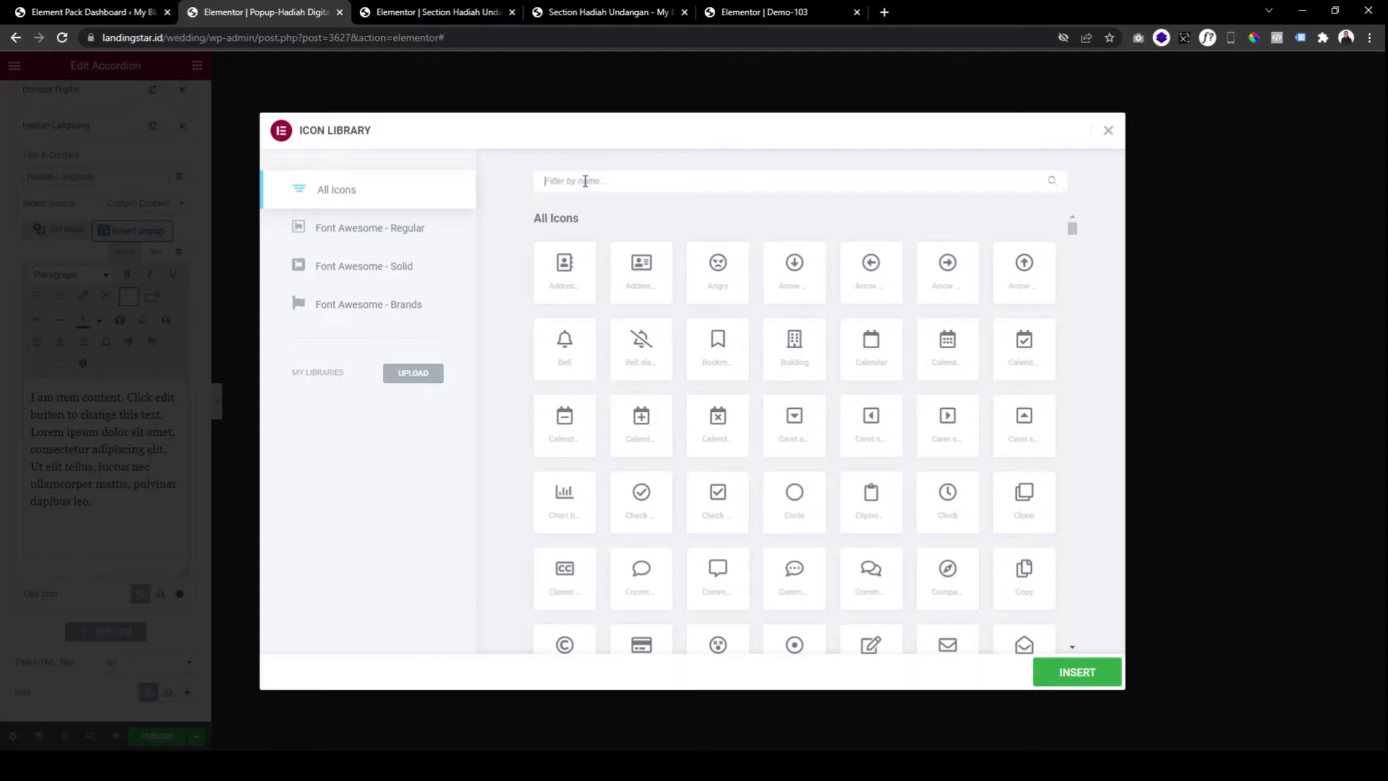
type("gift")
left_click(566, 271)
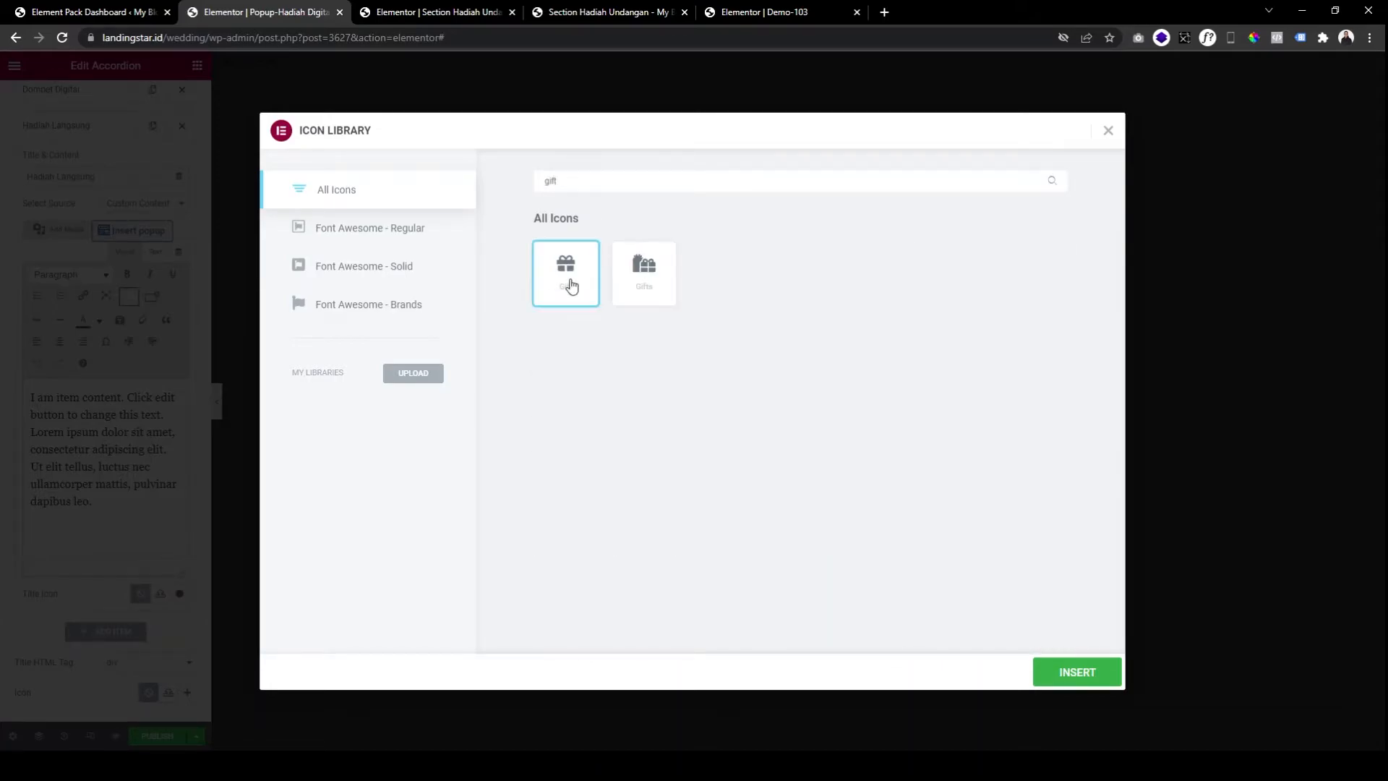
left_click(1063, 673)
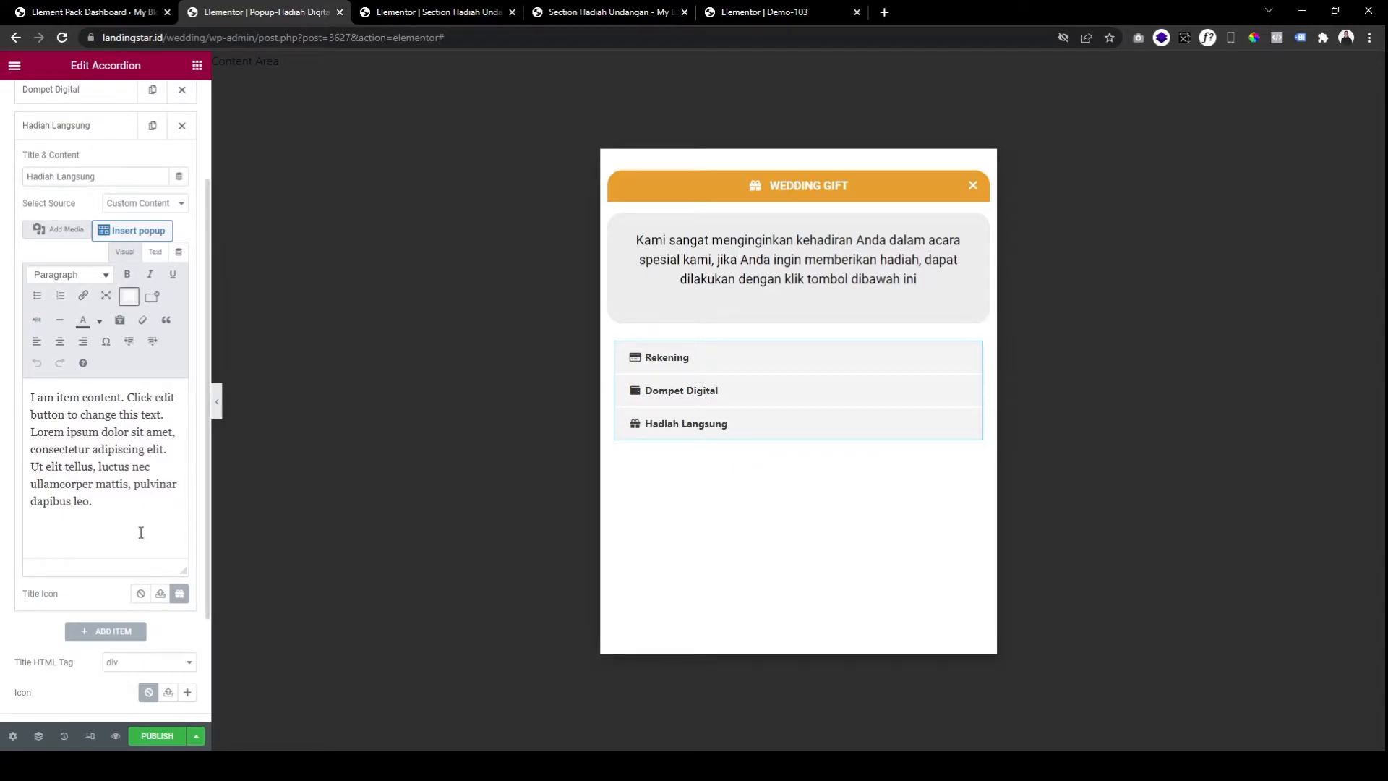
scroll(116, 319, "up", 2)
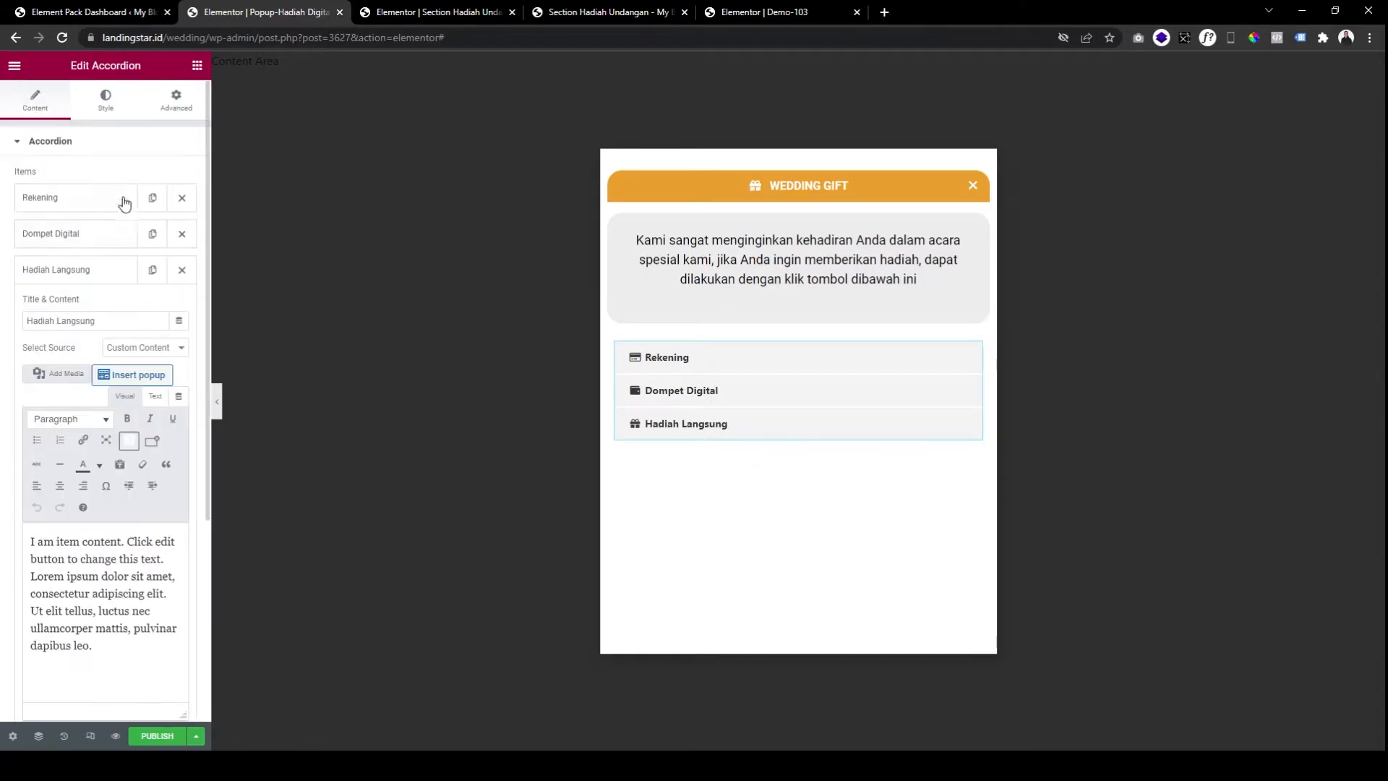
Set the accordion's Item Gap to 15.
left_click(110, 107)
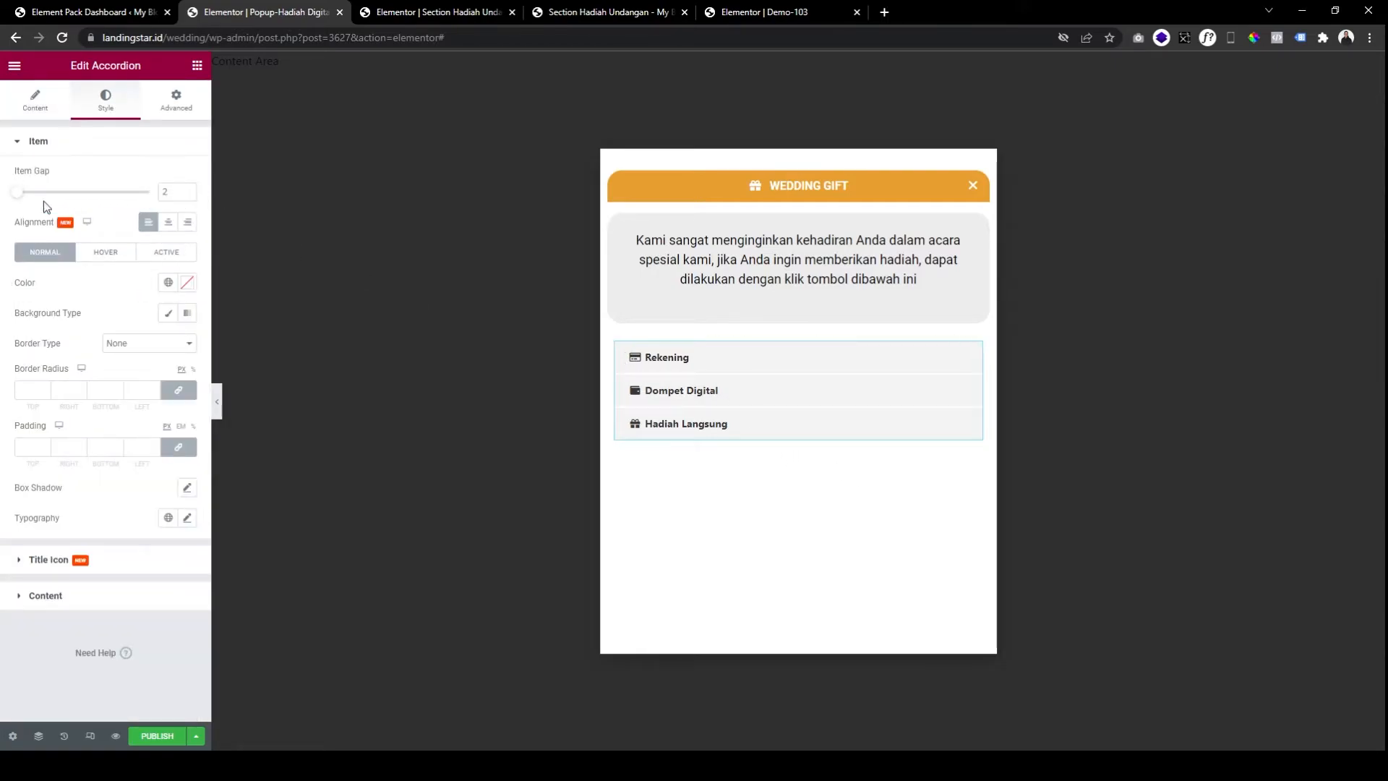
left_click_drag(17, 193, 36, 194)
double_click(169, 192)
type("15")
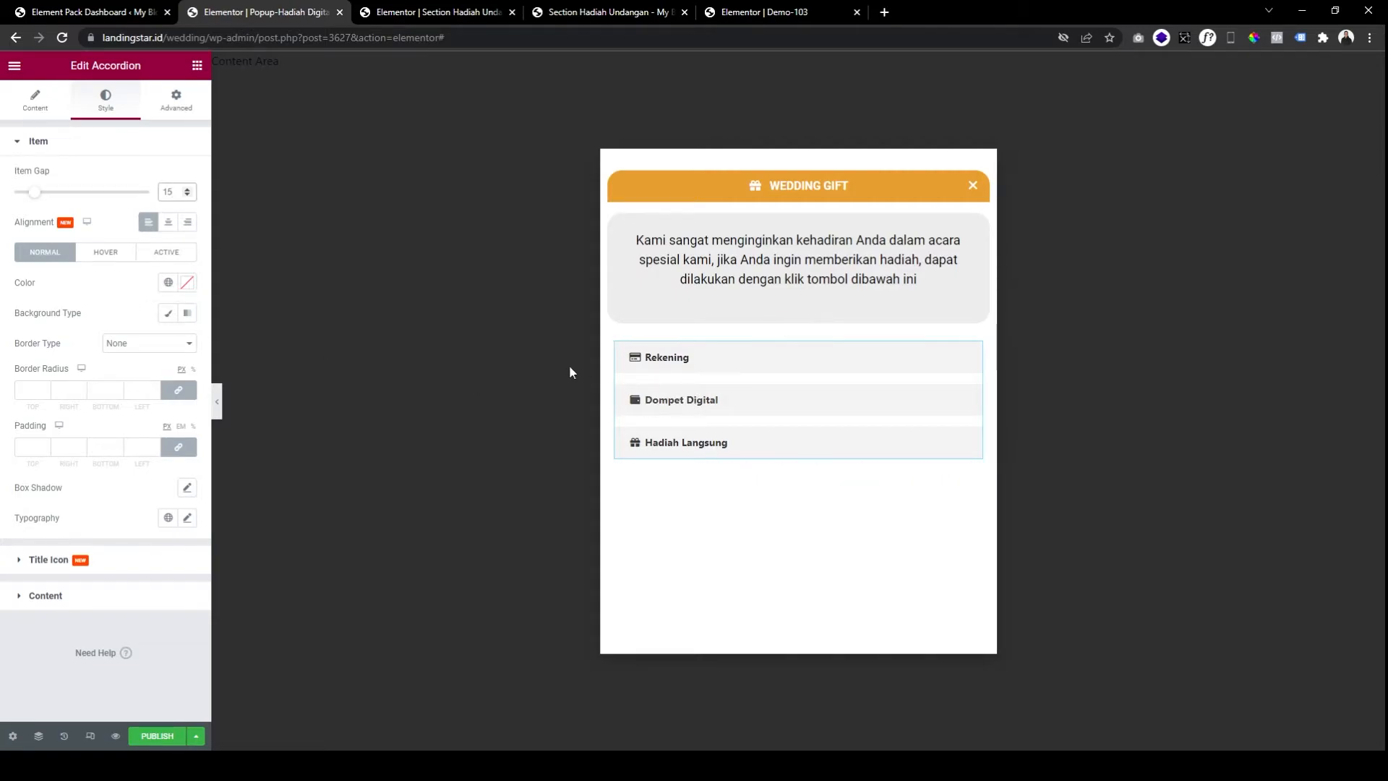
left_click(71, 390)
Set the title icon Size to 16.
left_click(75, 572)
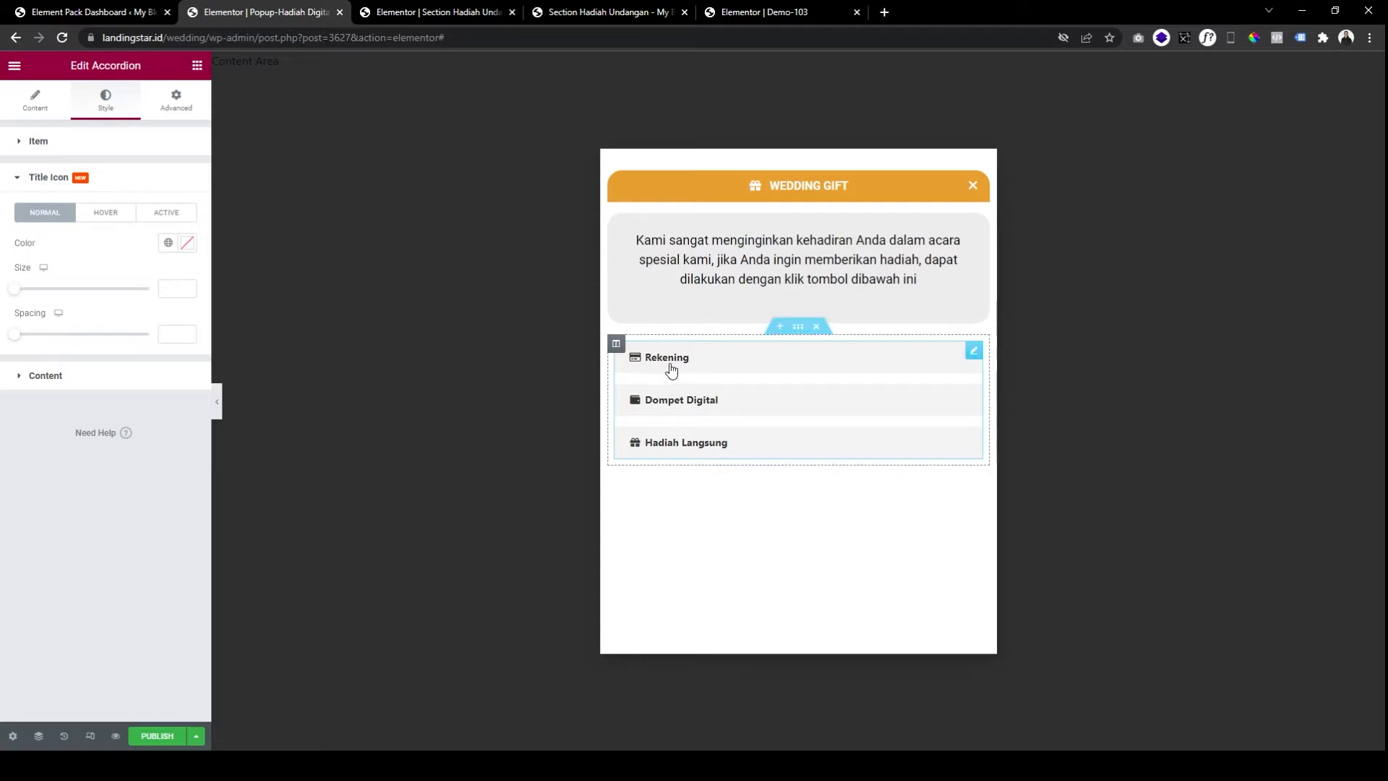
left_click(181, 290)
type("20")
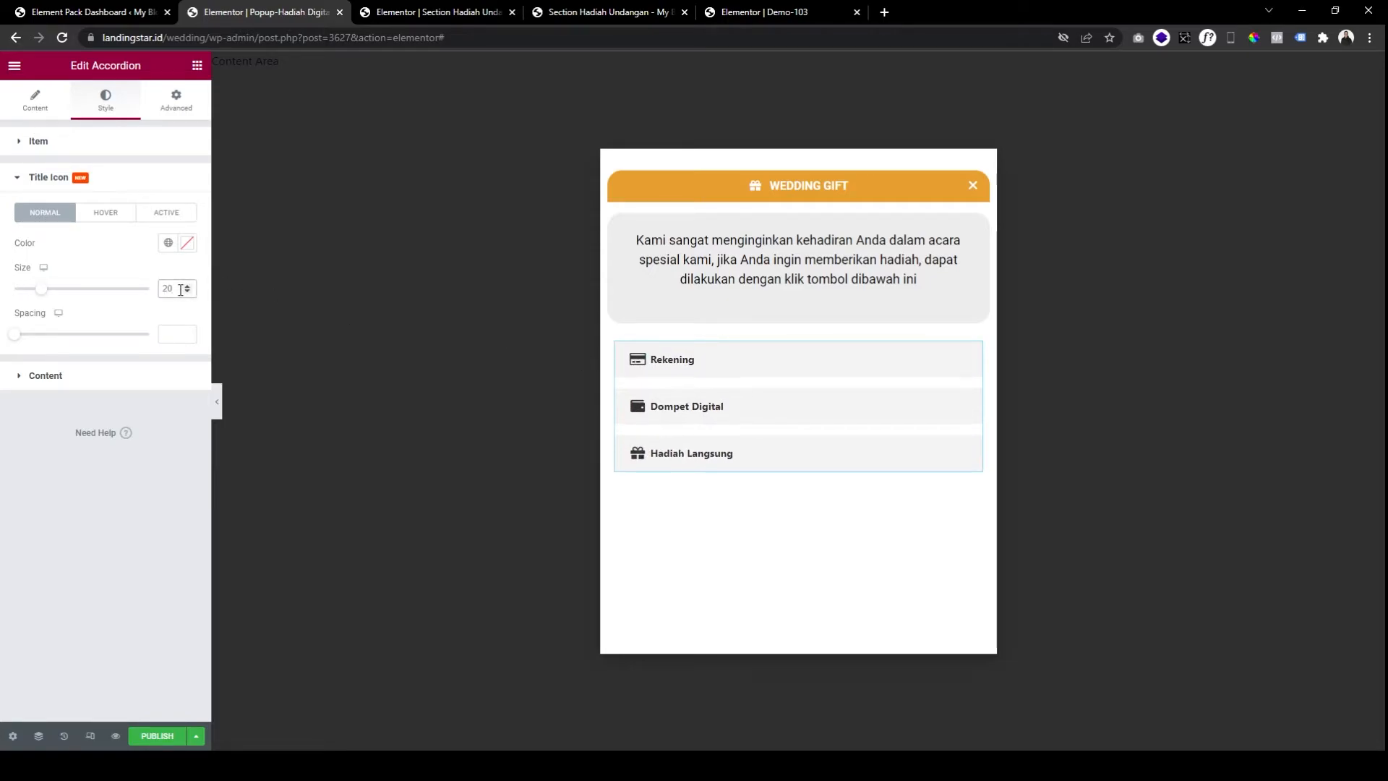
key("BackSpace")
key("BackSpace")
type("16")
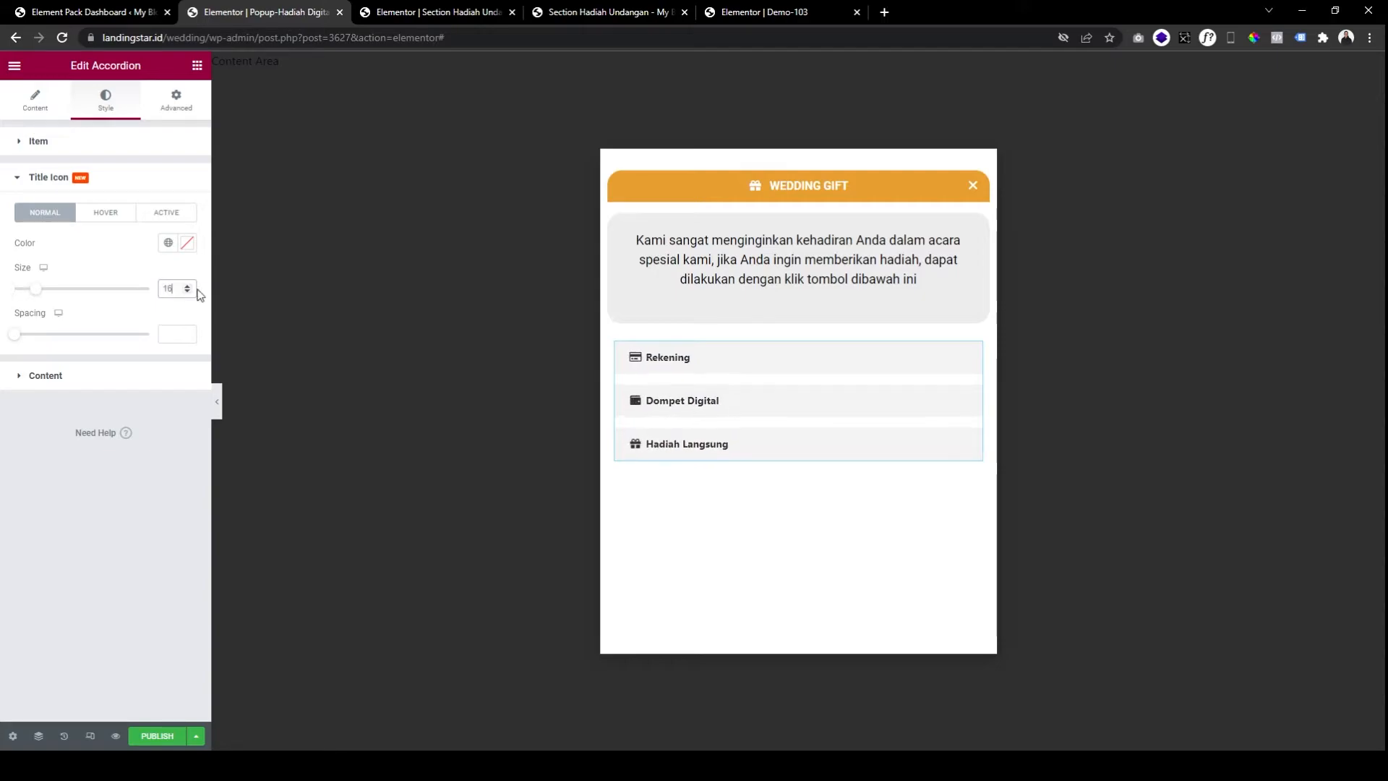
Colour the title icons, using dark grey #4A4949 for the hover and active states.
left_click(187, 245)
left_click(107, 423)
left_click(117, 213)
left_click(187, 245)
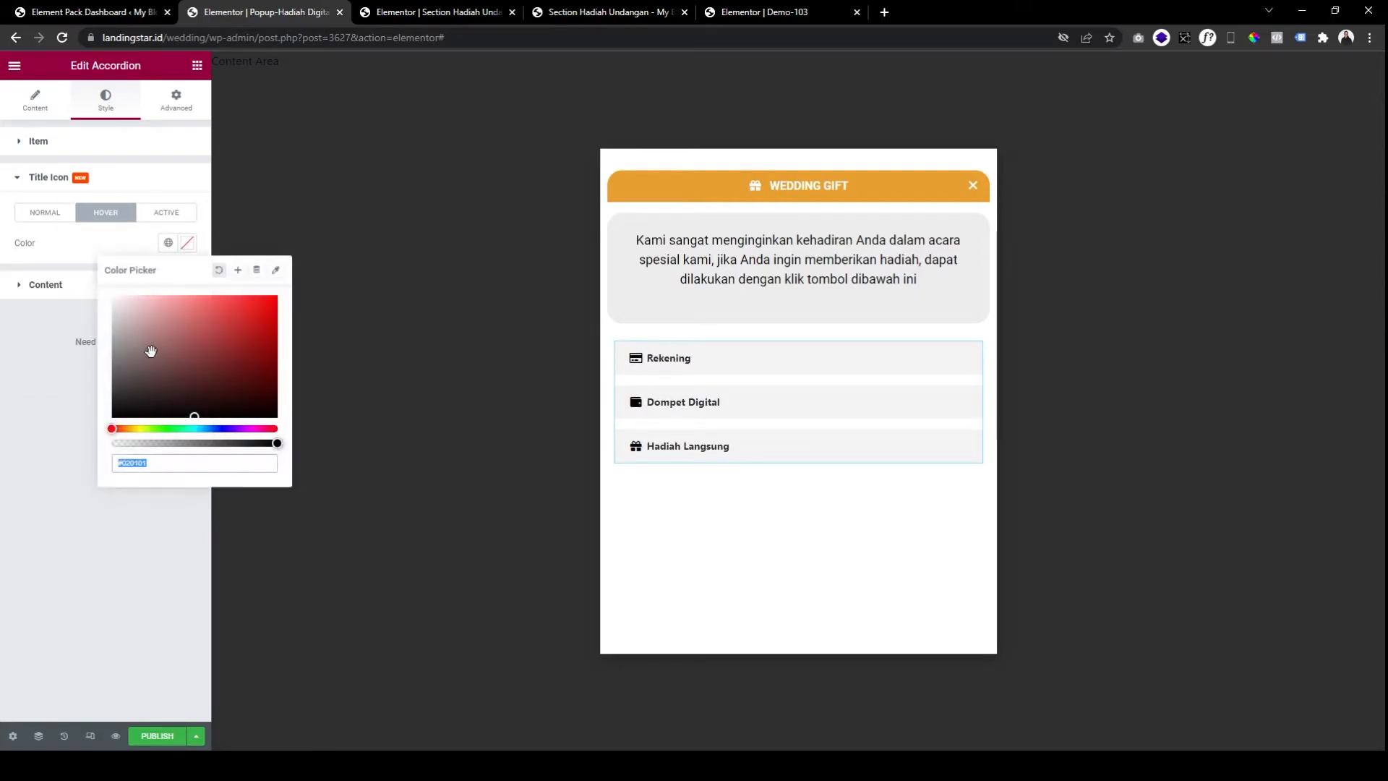
left_click(113, 383)
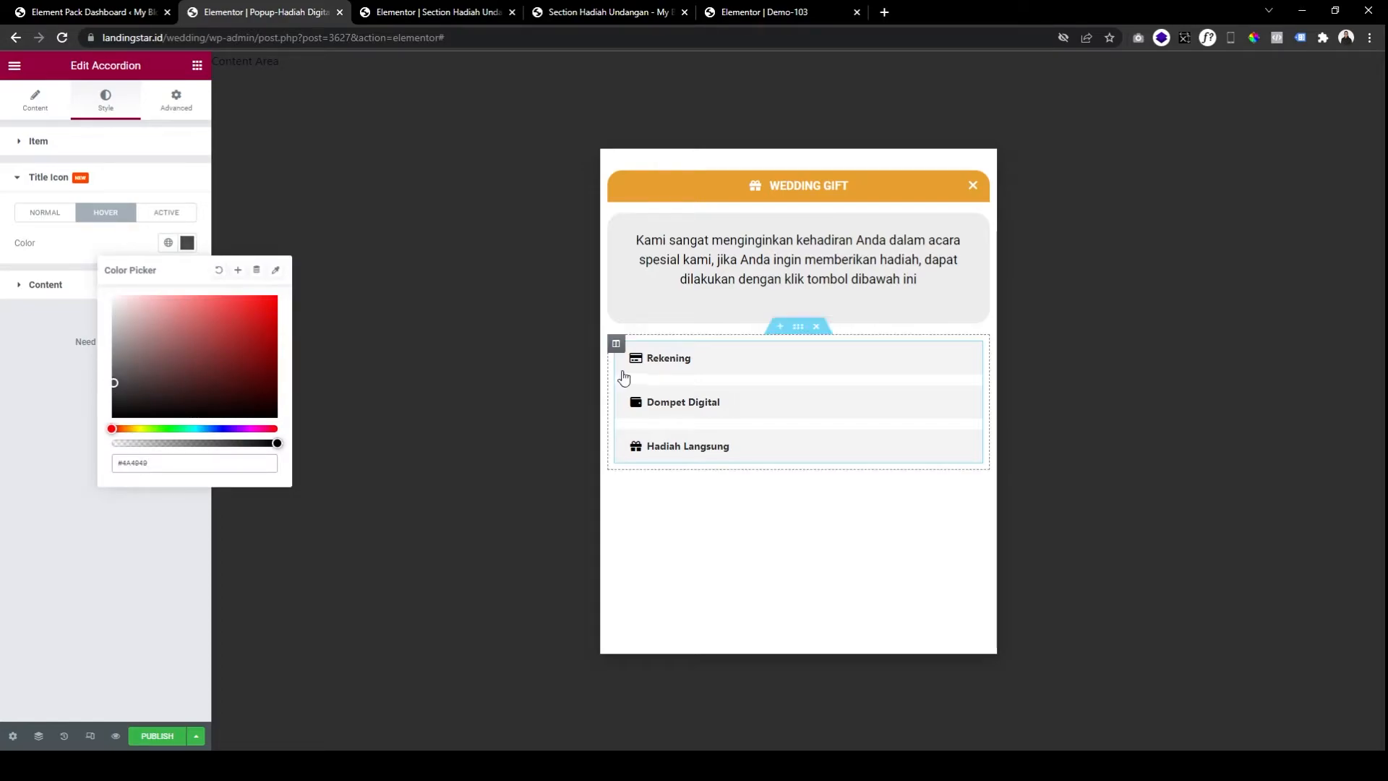
left_click(164, 214)
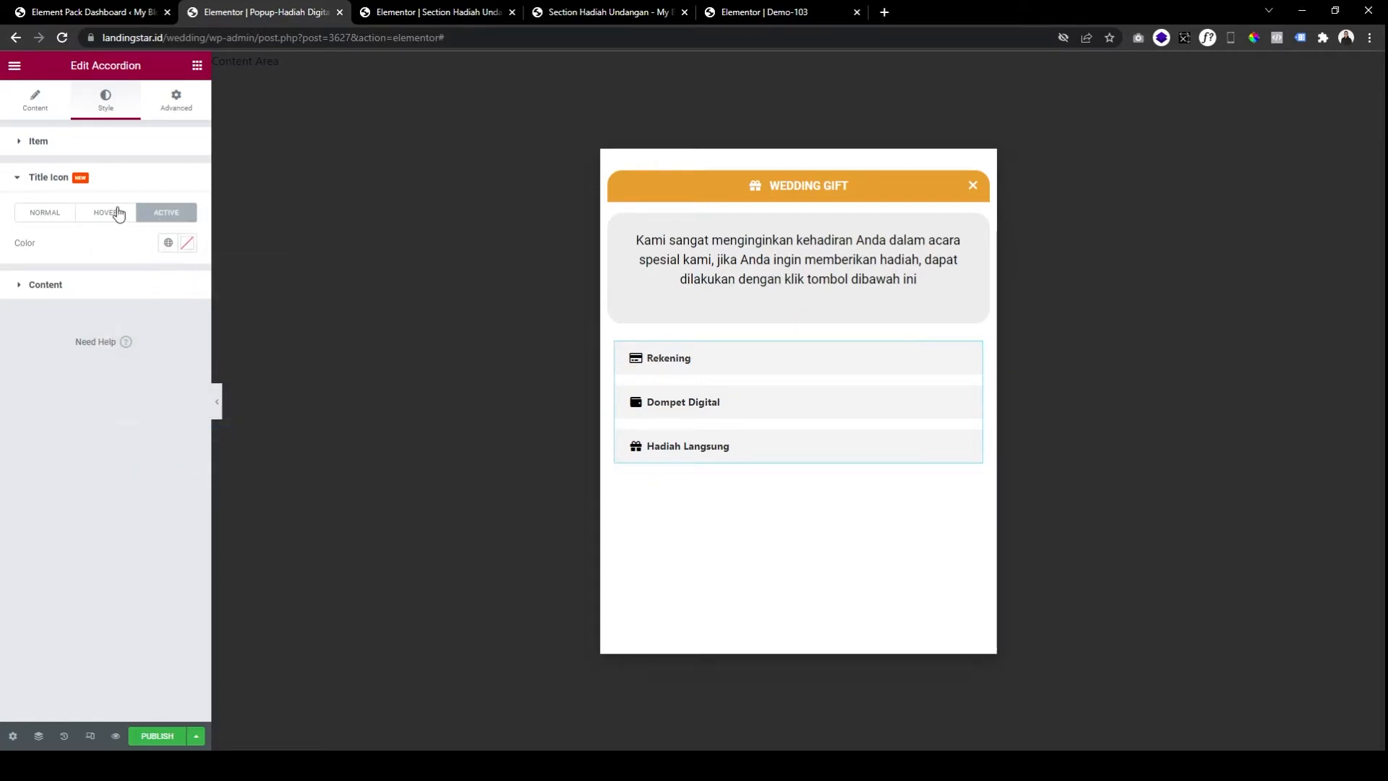
left_click(187, 245)
left_click(188, 246)
left_click(188, 246)
type("#4A4949")
left_click(99, 240)
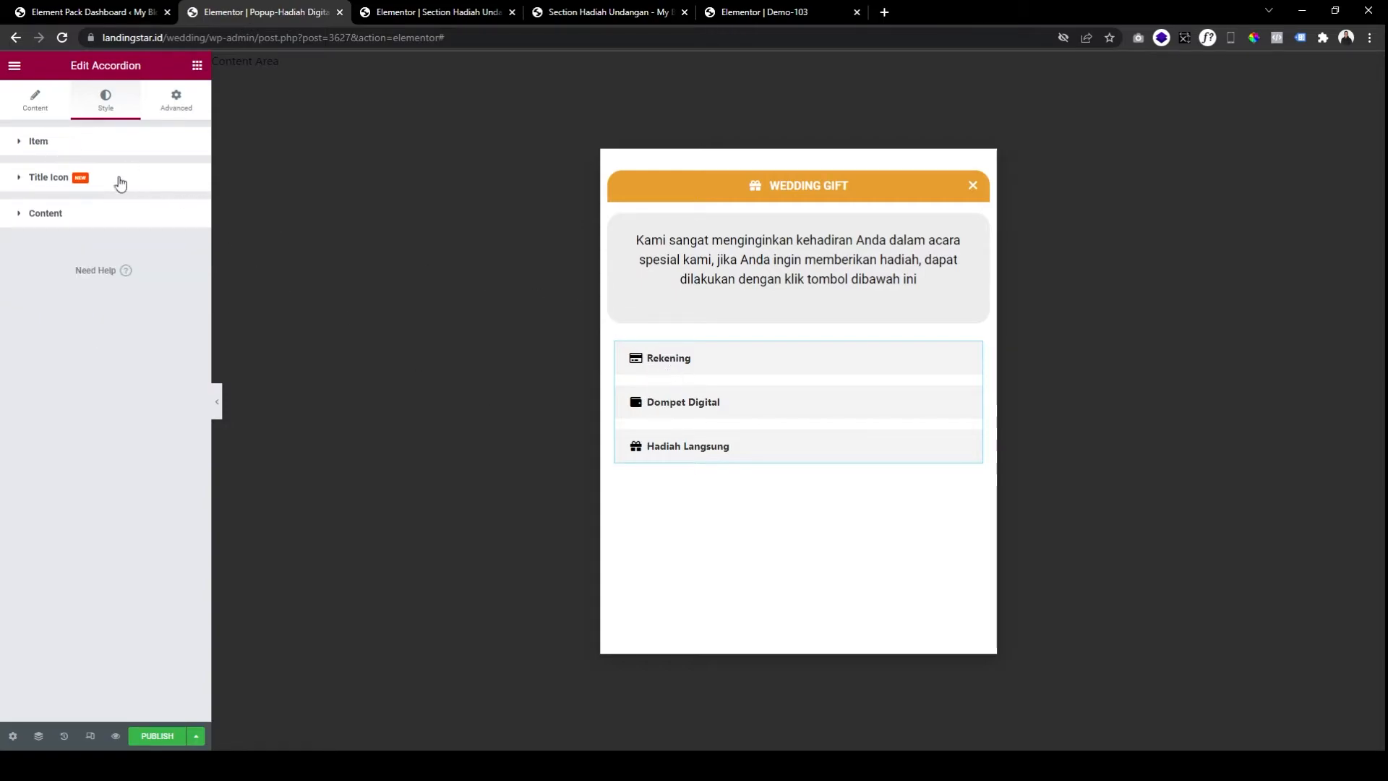
left_click(24, 114)
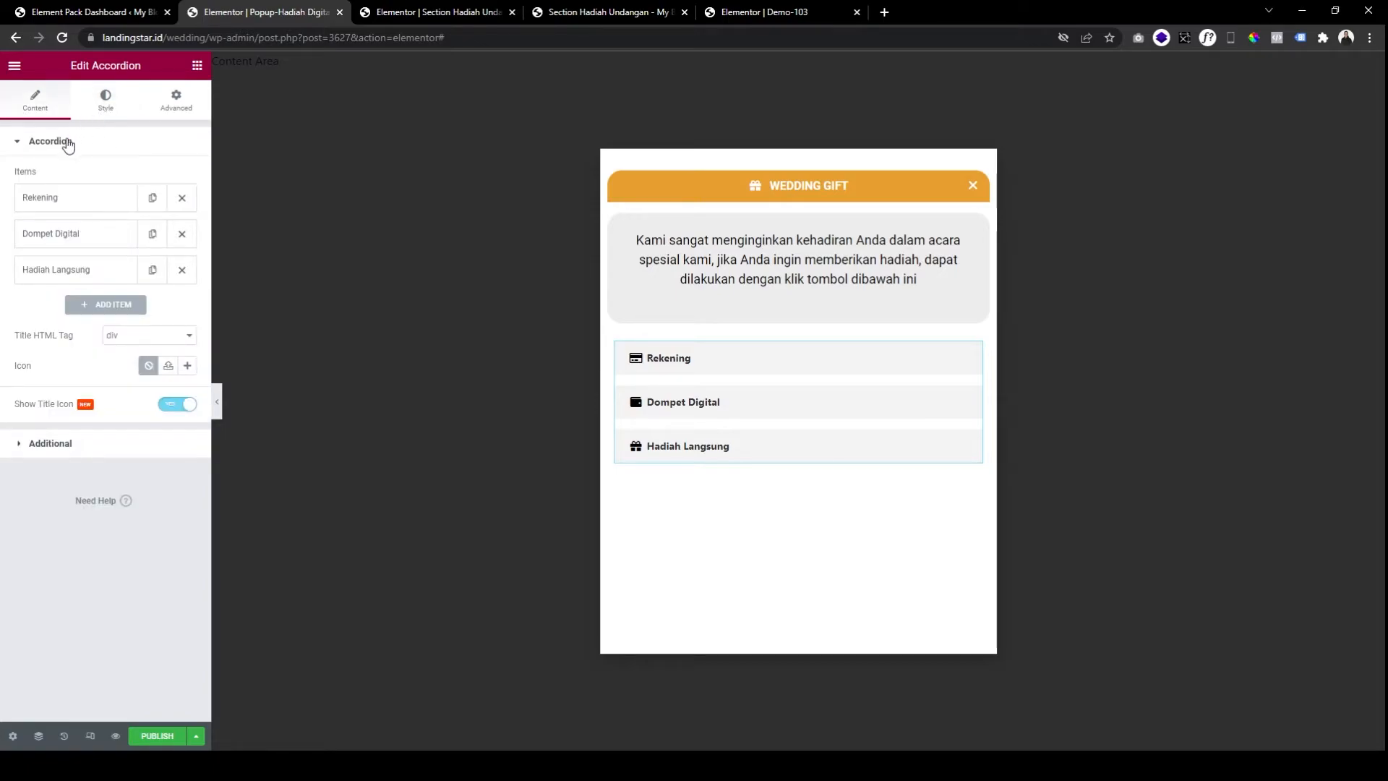
Set the item title colours for normal, hover and active states, dark when active.
left_click(107, 96)
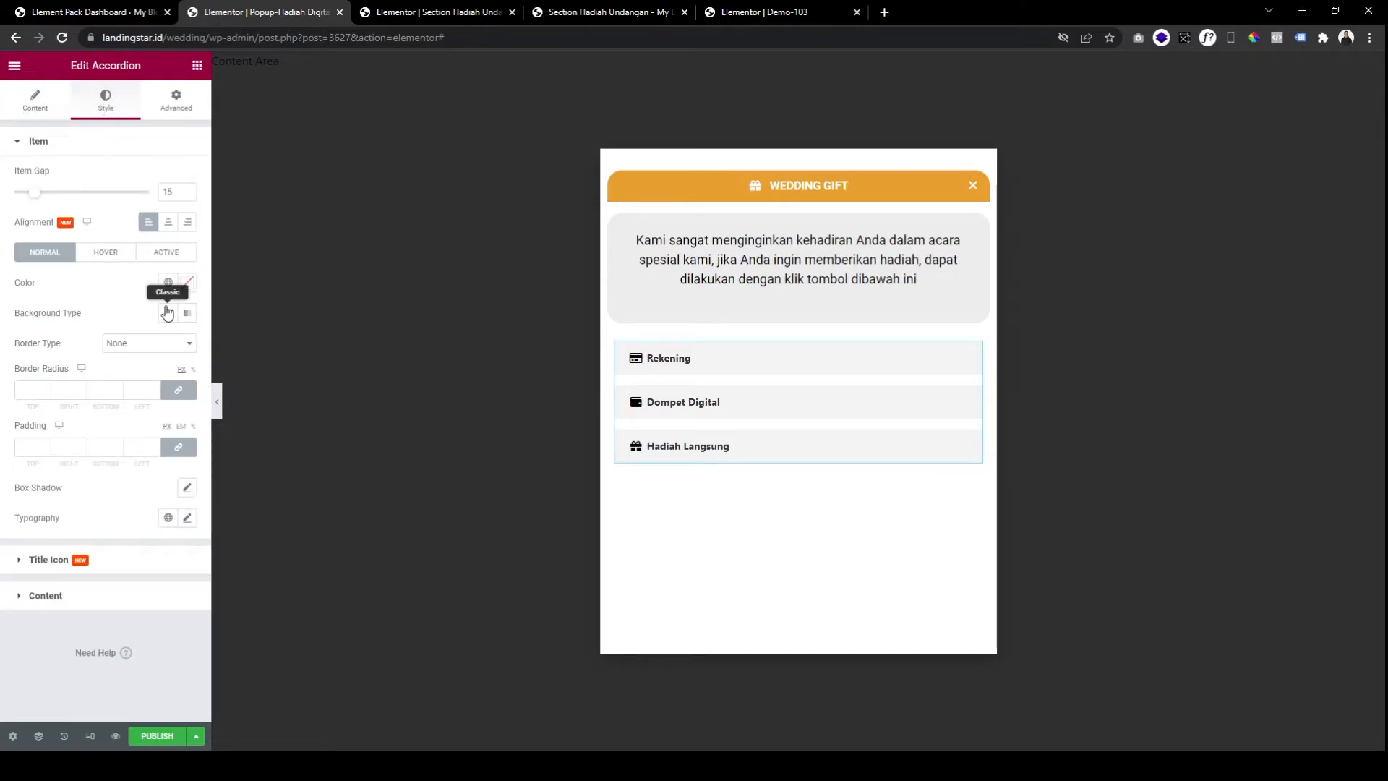
left_click(188, 283)
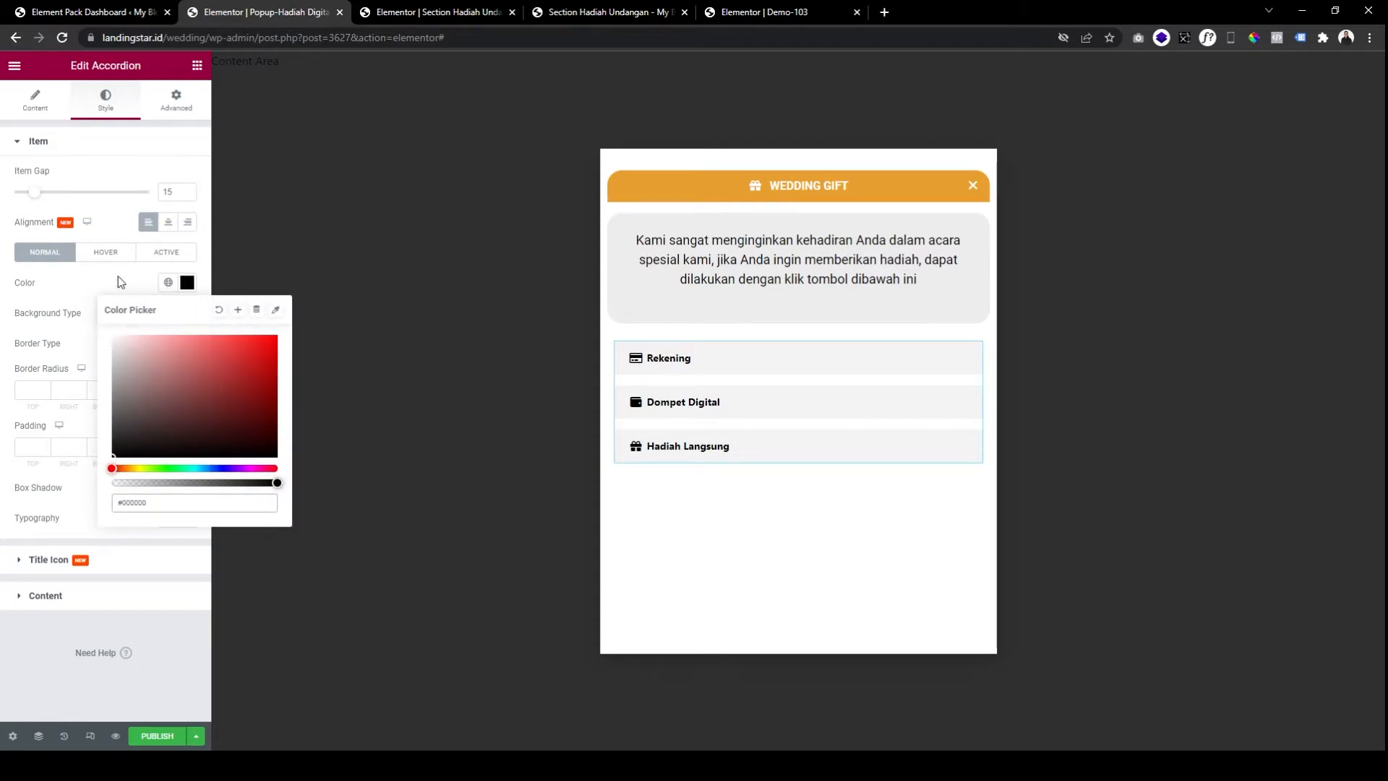
left_click(114, 251)
left_click(191, 287)
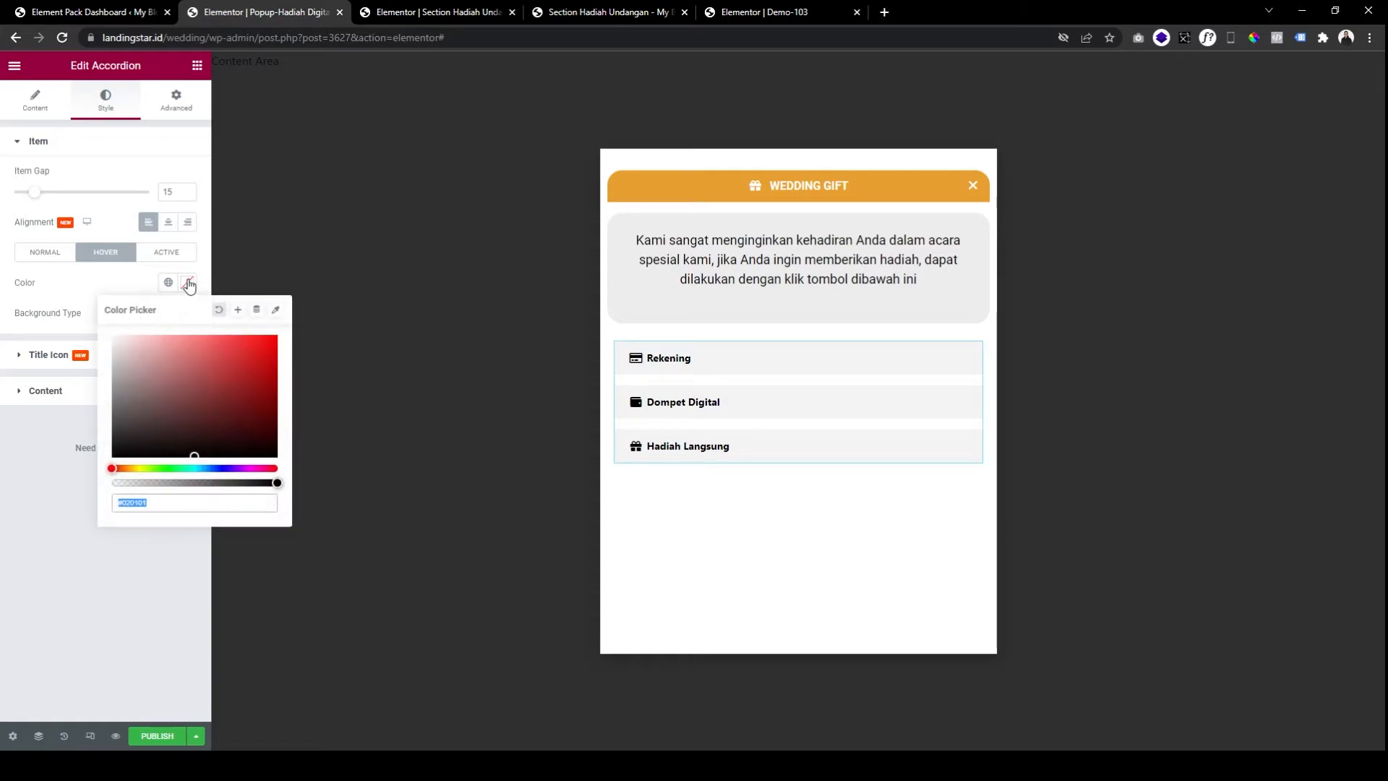
left_click(166, 252)
left_click(187, 282)
left_click(135, 288)
Toggle the Rekening item several times to test the styling, then view the live preview.
left_click(682, 365)
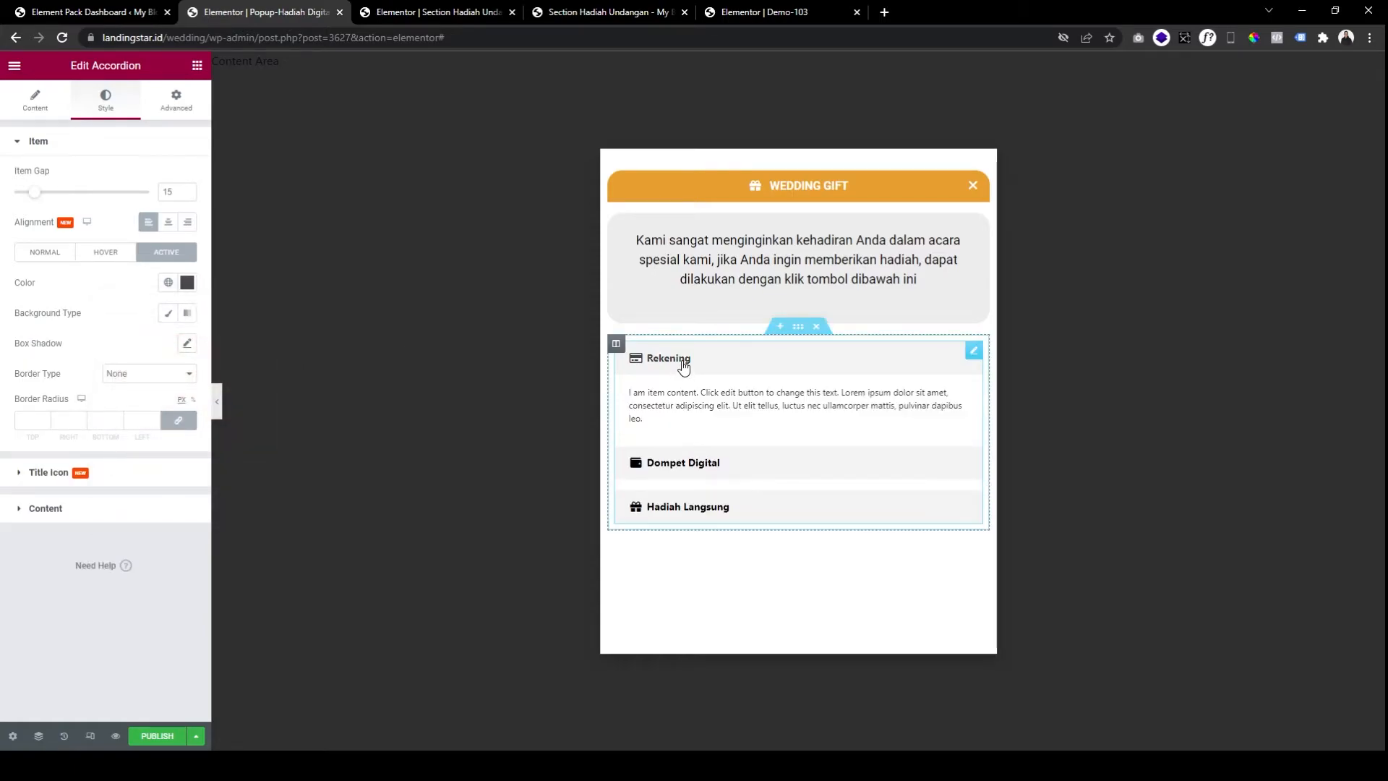
left_click(683, 366)
left_click(683, 366)
left_click(683, 366)
left_click(683, 365)
left_click(683, 368)
left_click(683, 367)
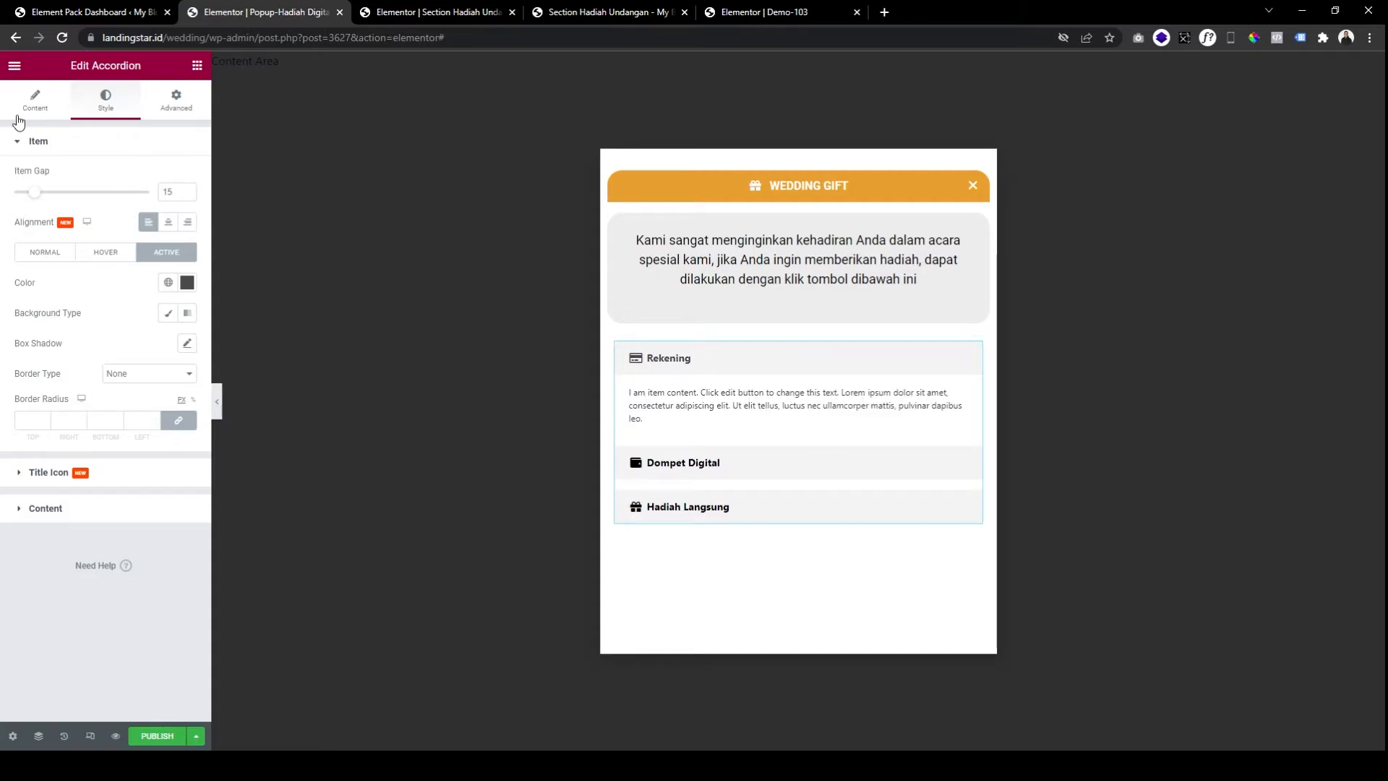
left_click(597, 15)
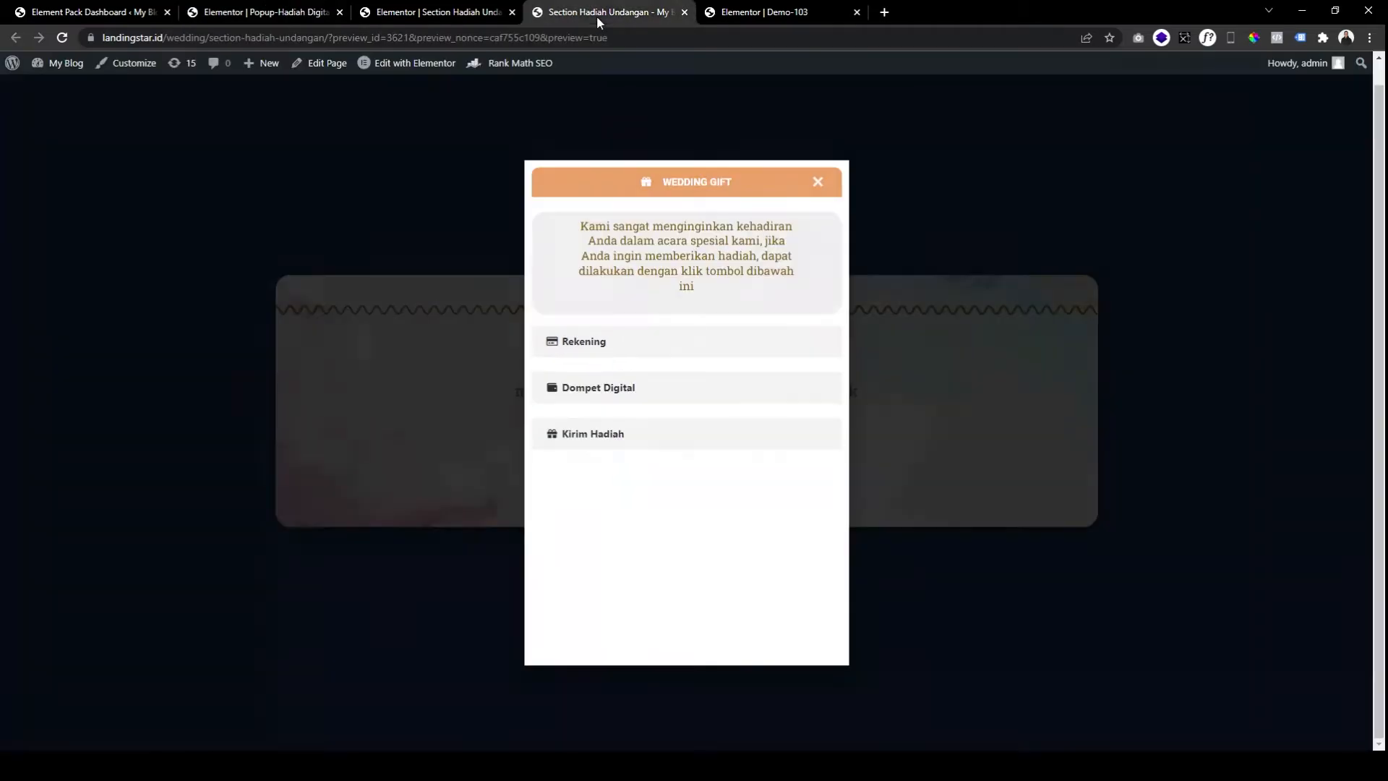
Expand Rekening on the live preview to inspect its bank cards.
left_click(604, 350)
scroll(678, 453, "down", 7)
scroll(707, 423, "up", 4)
scroll(705, 414, "up", 5)
Change the Rekening item's Select Source from Custom Content to Elementor Template.
left_click(301, 15)
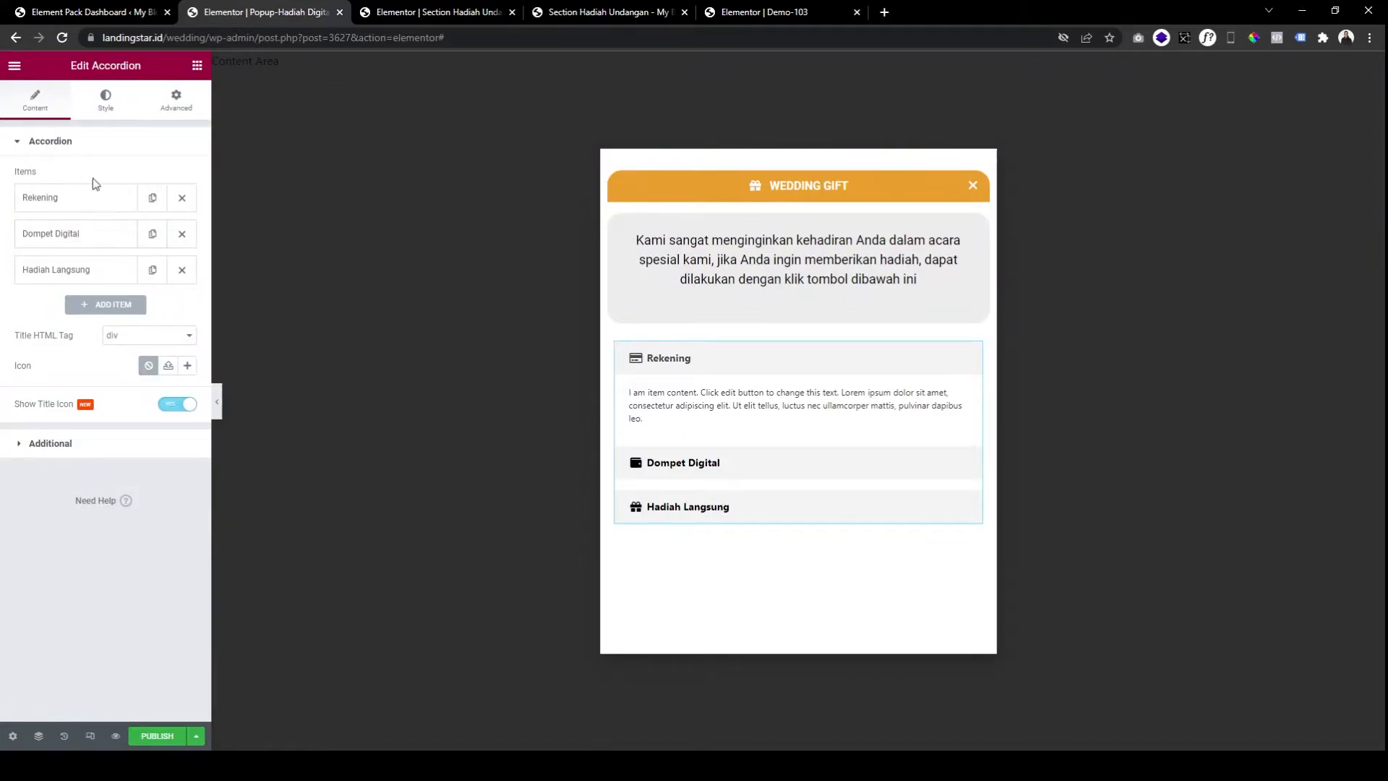
left_click(102, 198)
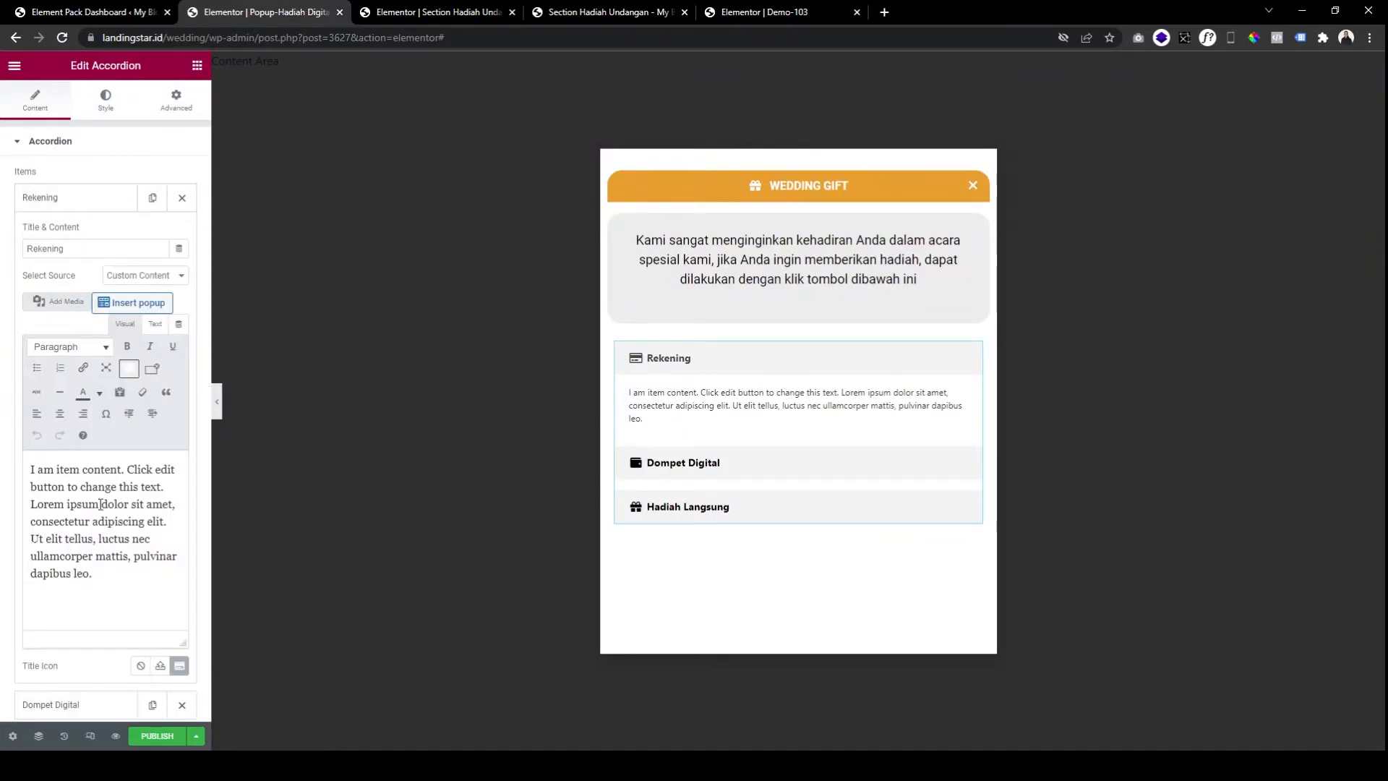
left_click_drag(101, 572, 29, 467)
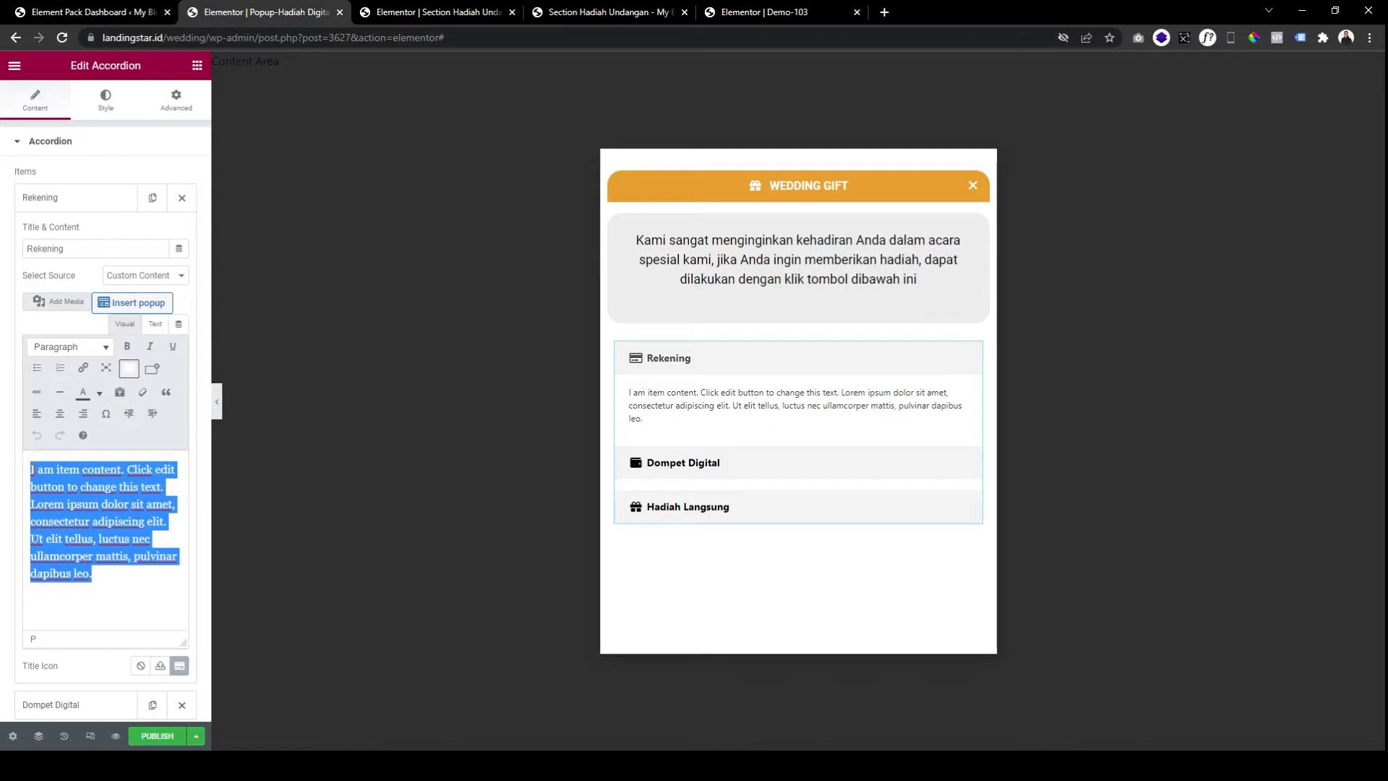
left_click(85, 485)
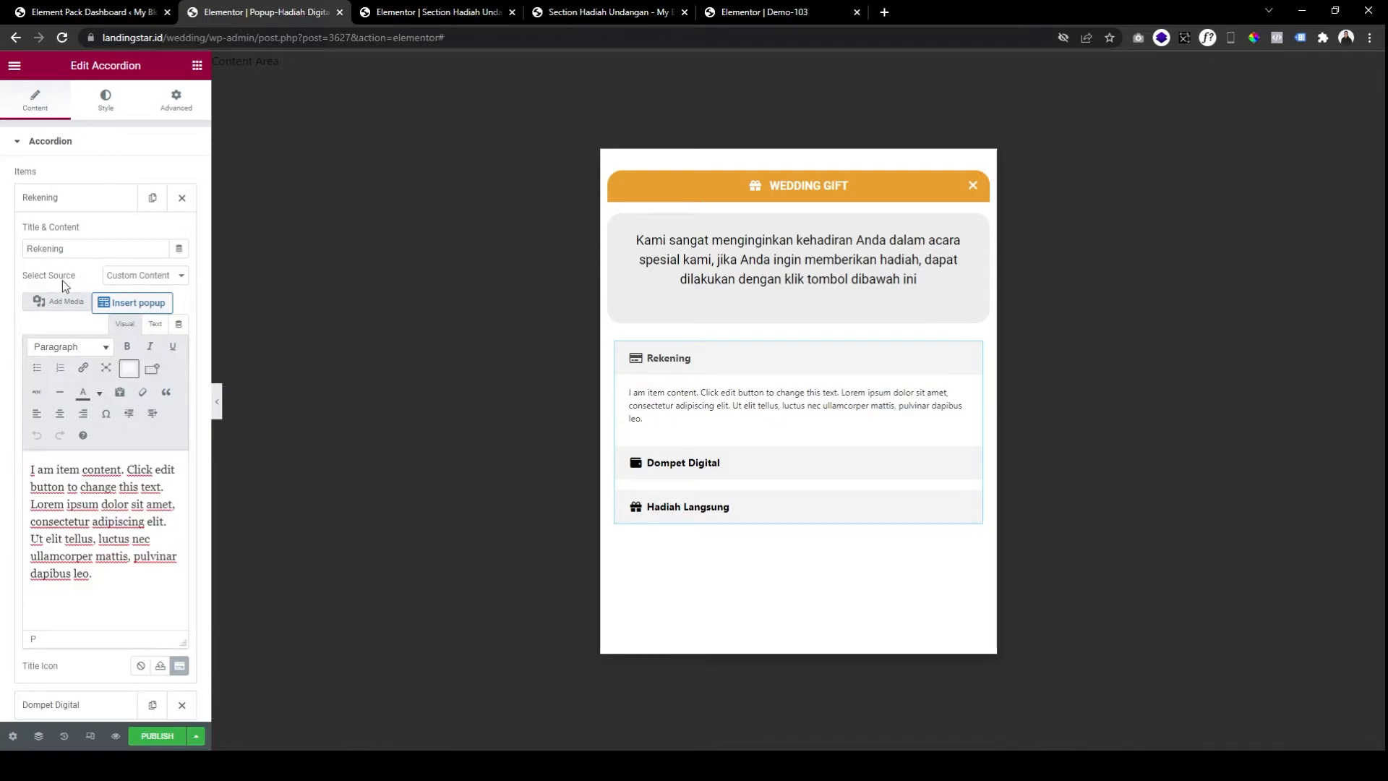
left_click(145, 303)
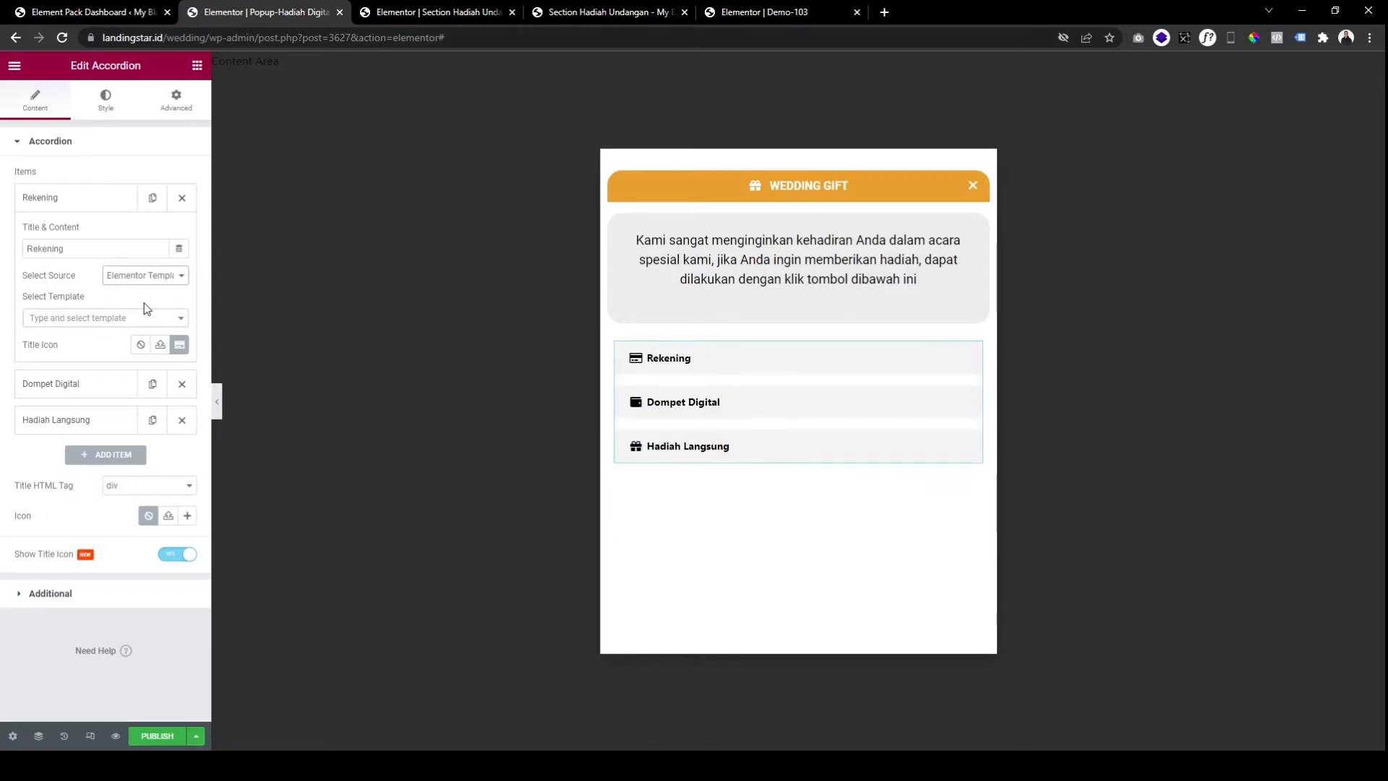
Open Templates > Saved Templates in WordPress admin in its own tab.
left_click(140, 14)
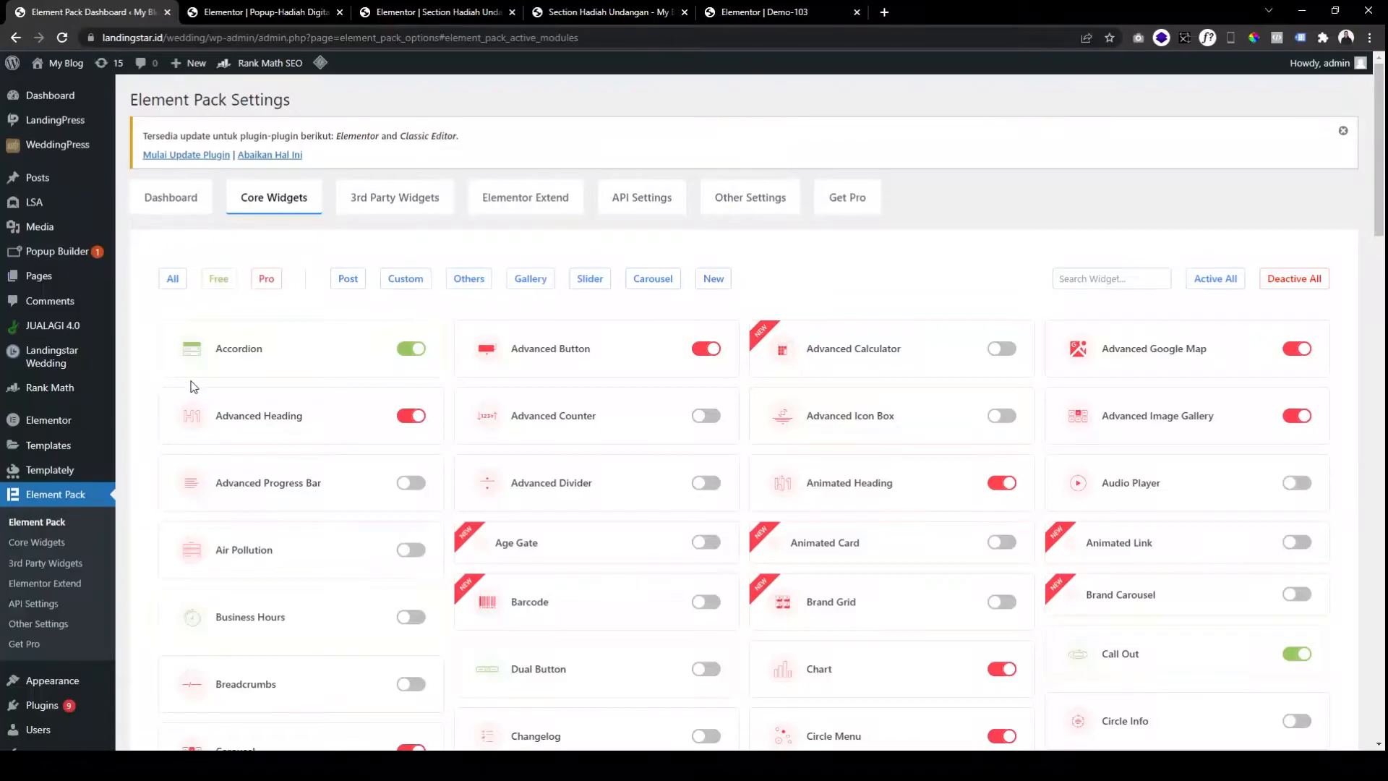
left_click(65, 452)
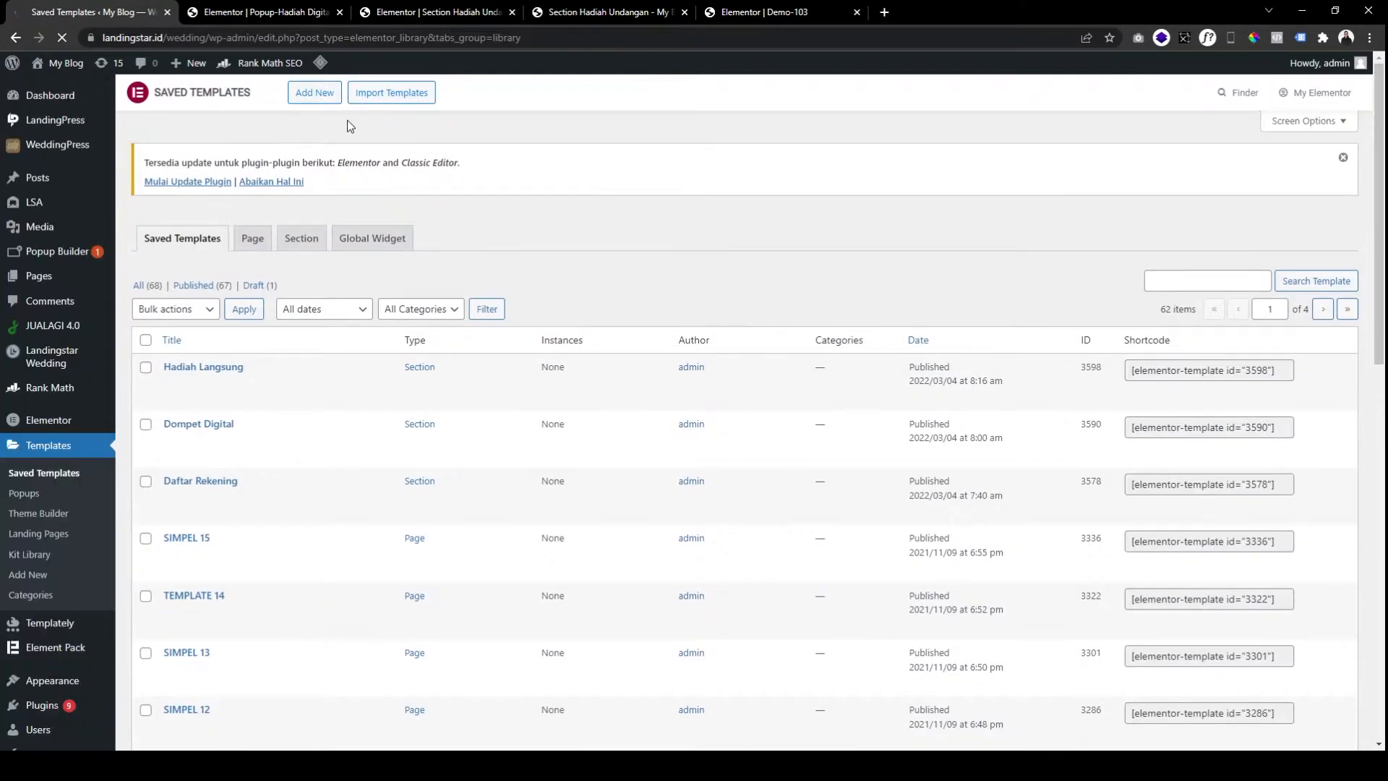
left_click(91, 98)
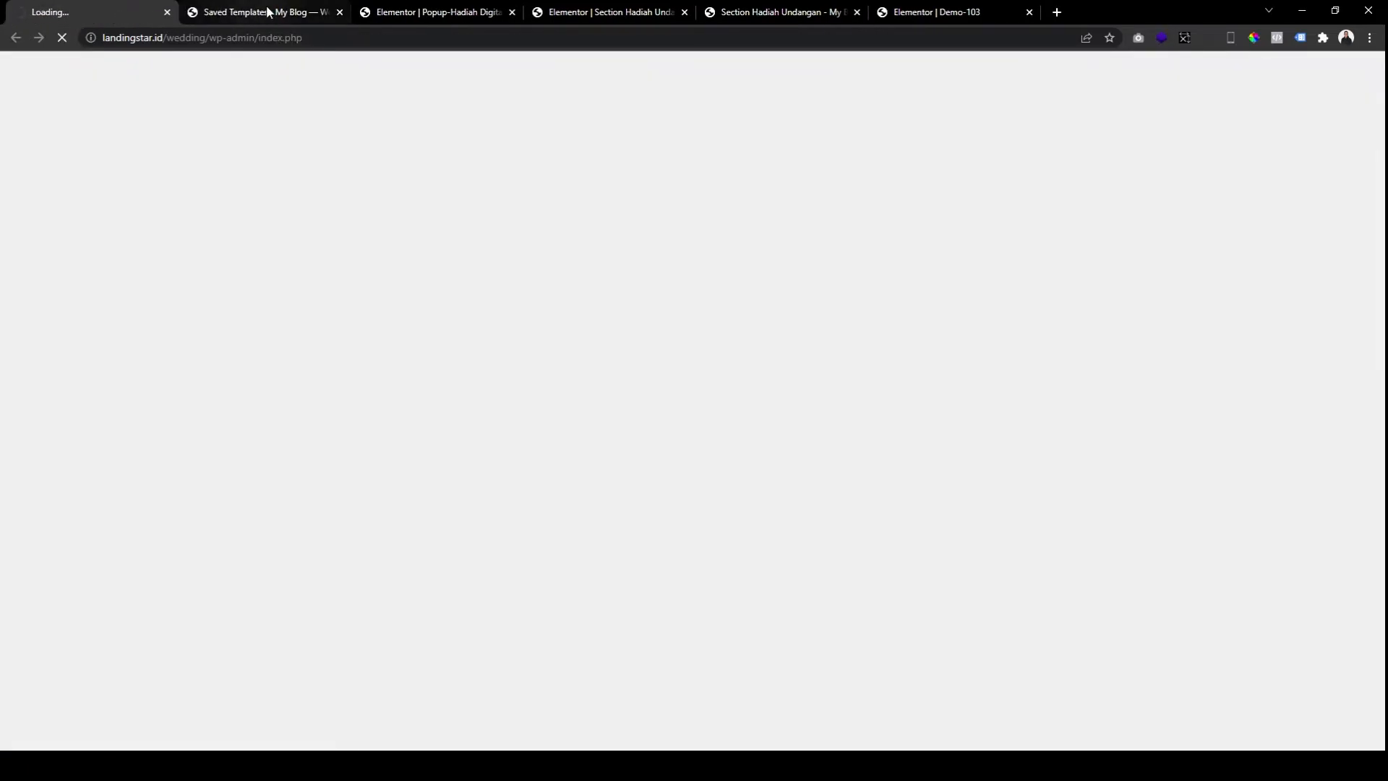
left_click(267, 12)
Create a new Section template named 'Template Rekening Bank', then go back to the popup editor.
left_click(314, 94)
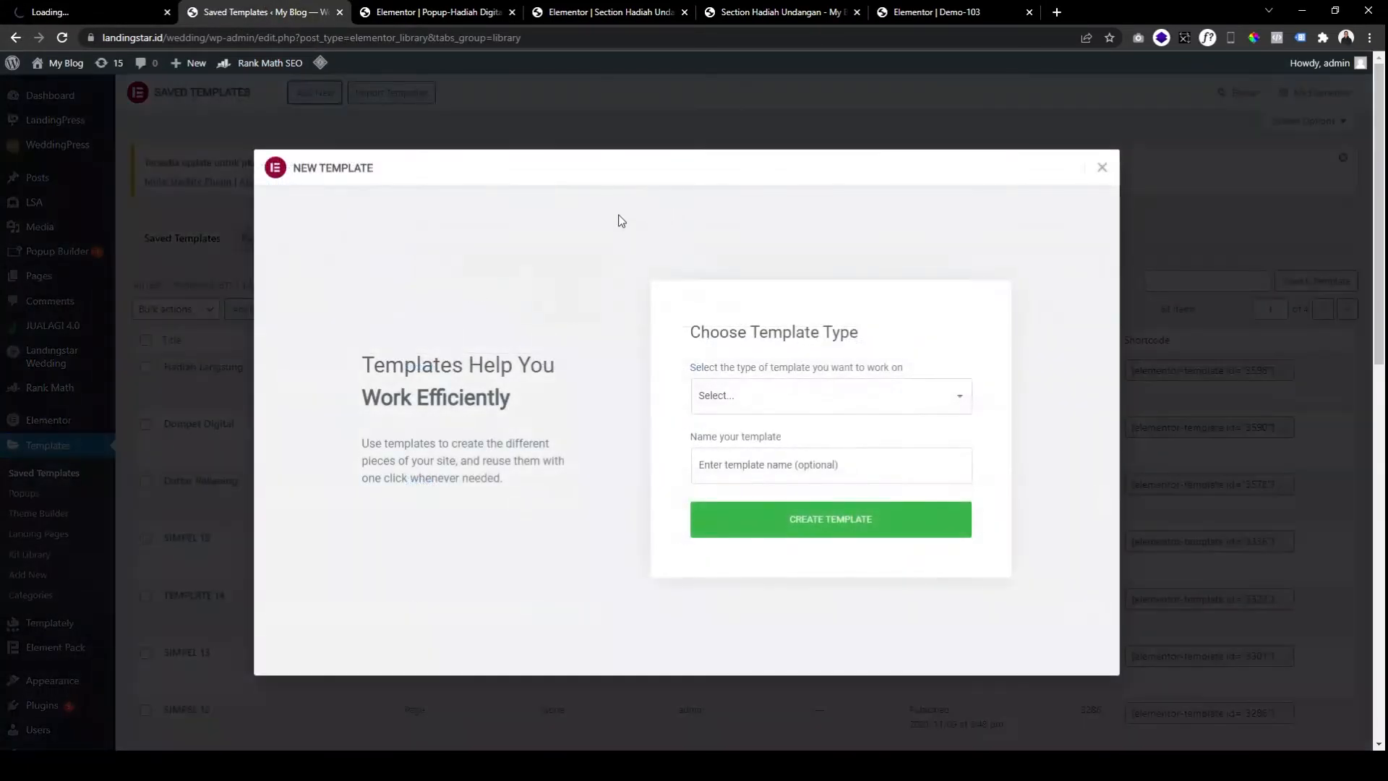
left_click(743, 446)
left_click(735, 443)
left_click(761, 464)
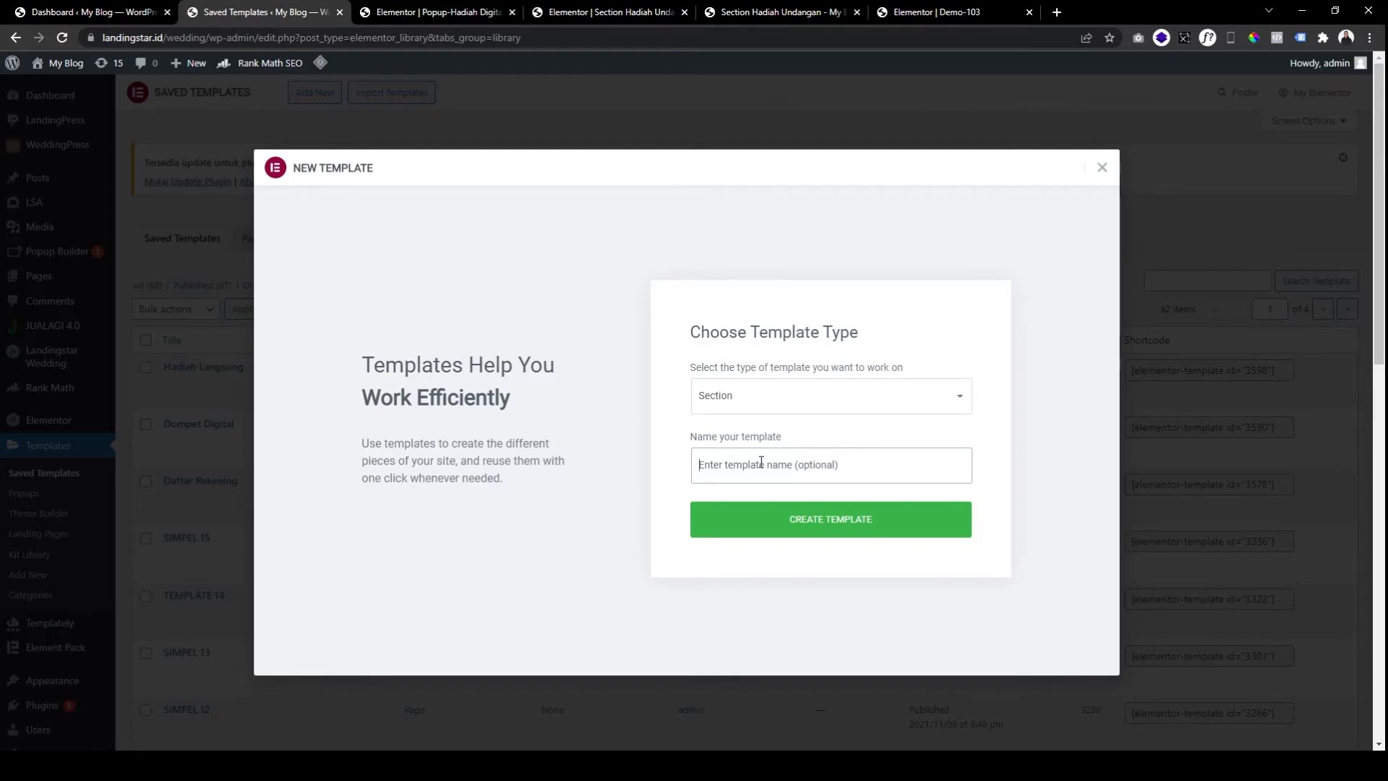
type("Rekening Bank")
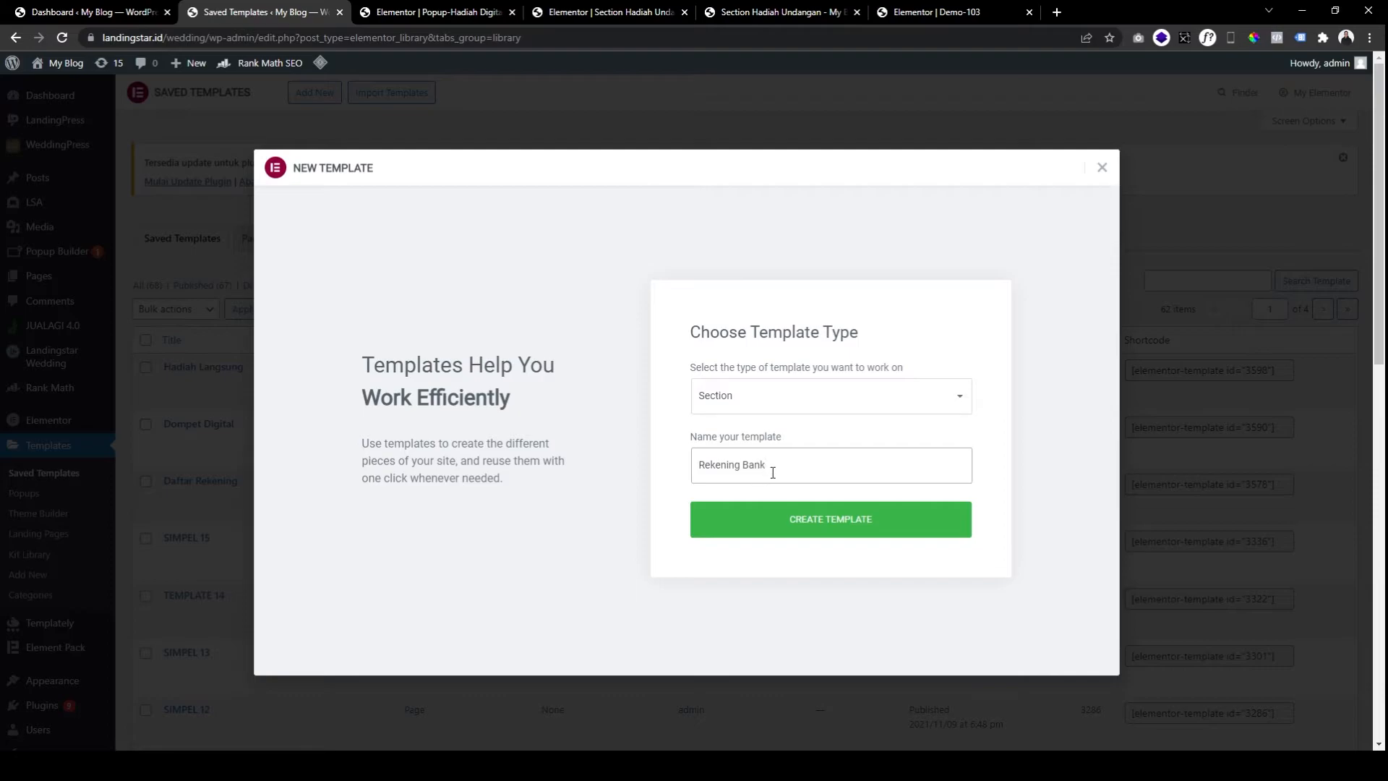
left_click(701, 464)
type("Template")
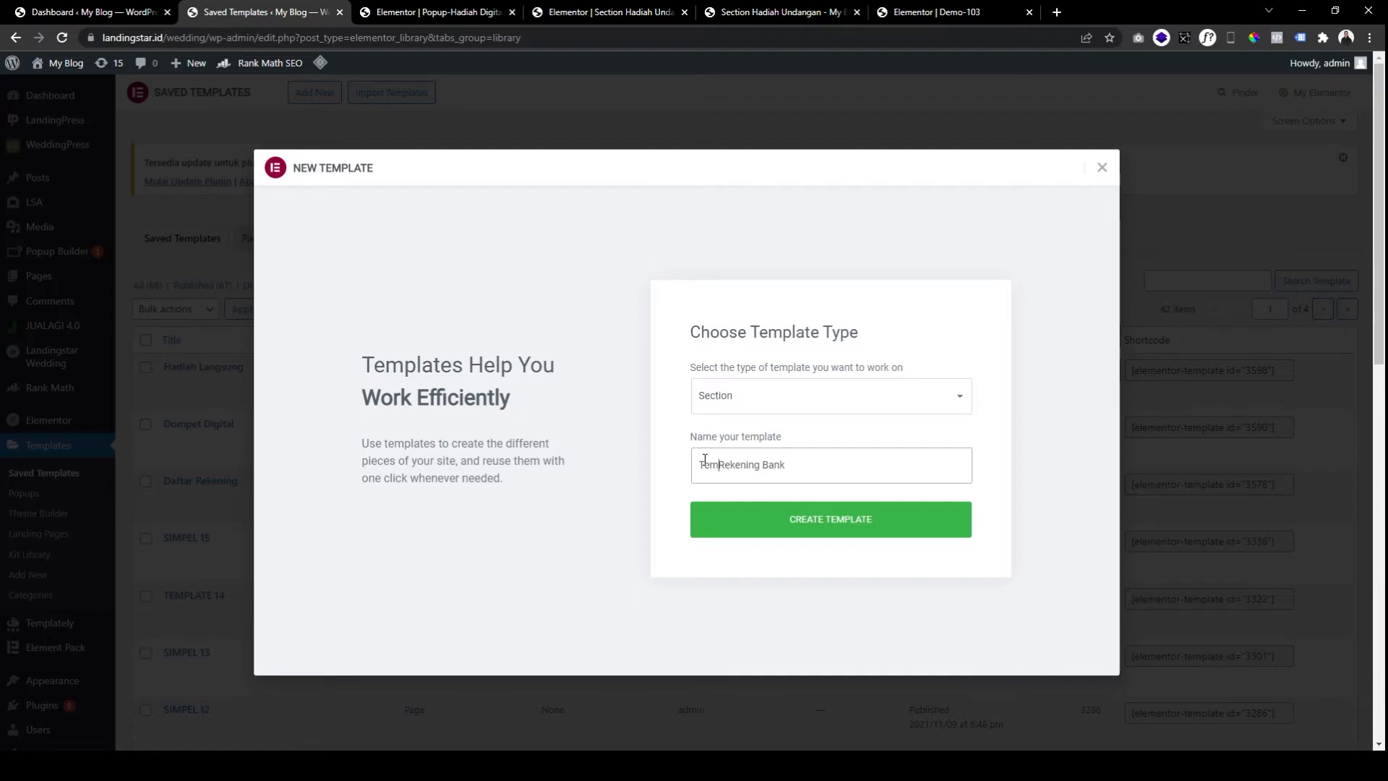
key("BackSpace")
left_click(749, 521)
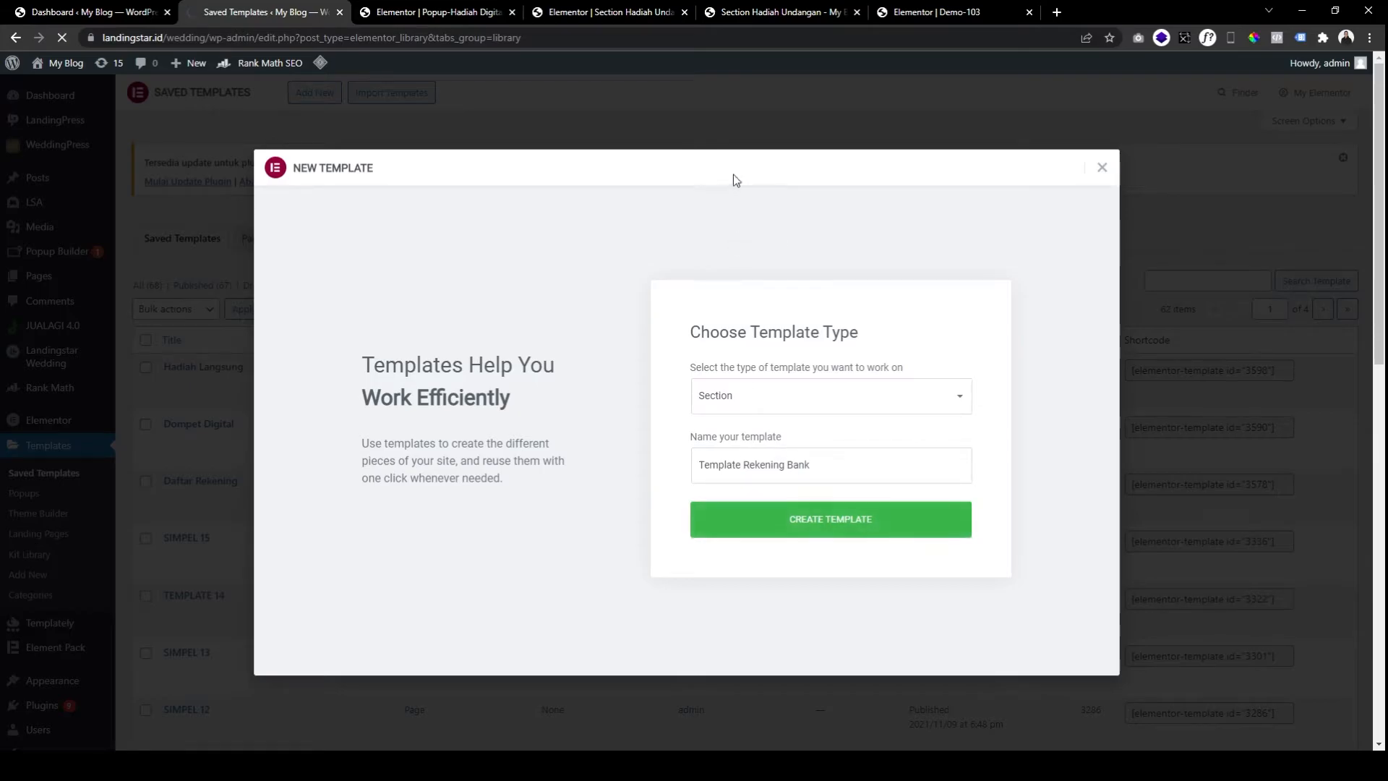
left_click(452, 14)
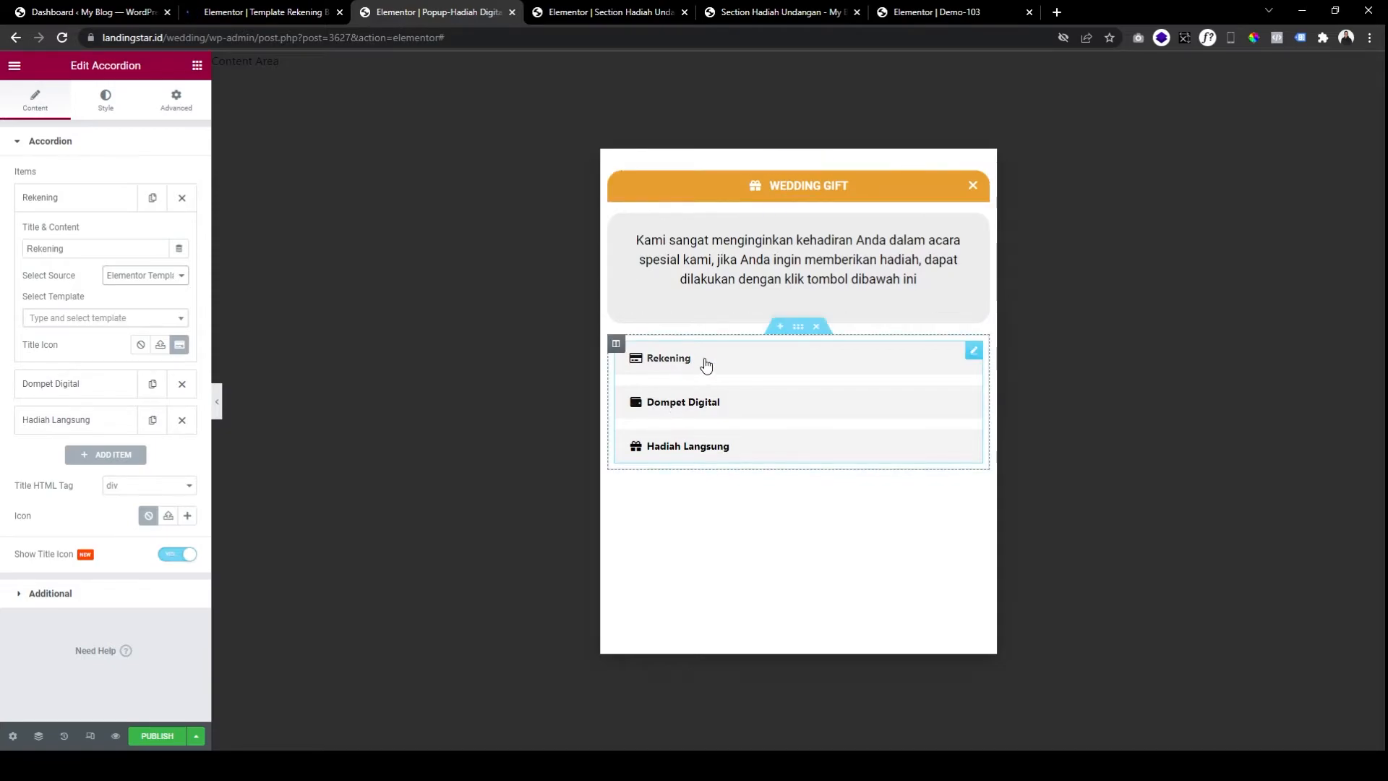
Toggle the Rekening accordion item to check its template content, leaving it expanded.
left_click(654, 358)
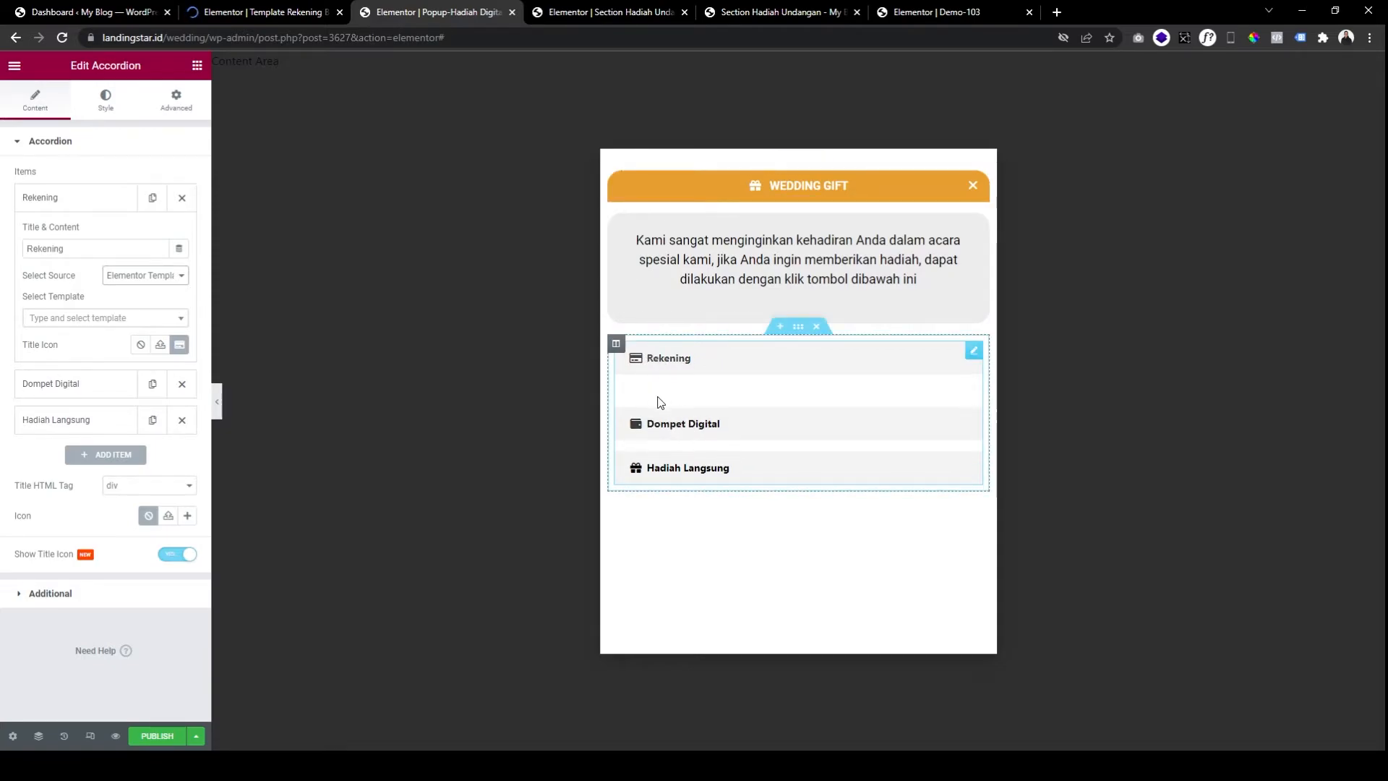
left_click(679, 361)
left_click(679, 361)
left_click(680, 361)
left_click(679, 361)
left_click(679, 361)
left_click(679, 362)
left_click(679, 362)
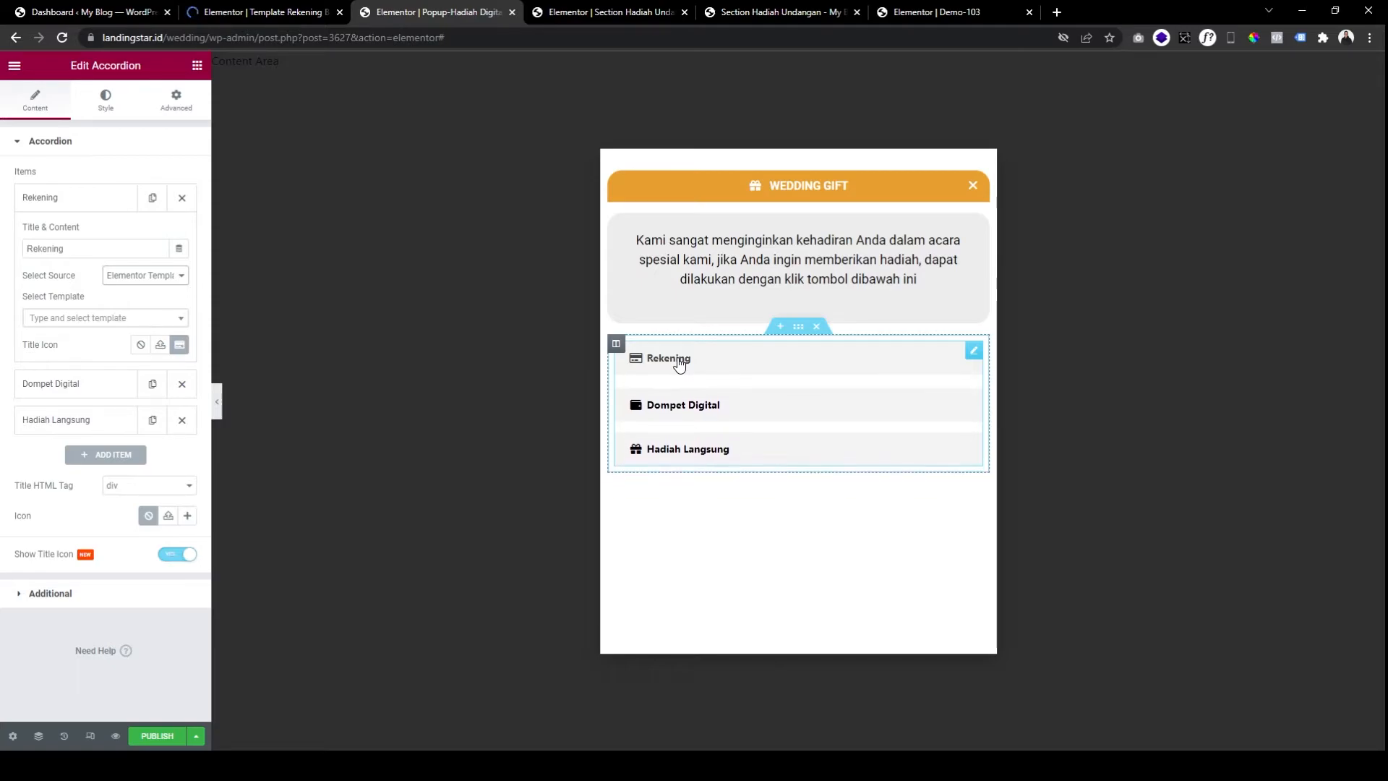
left_click(679, 361)
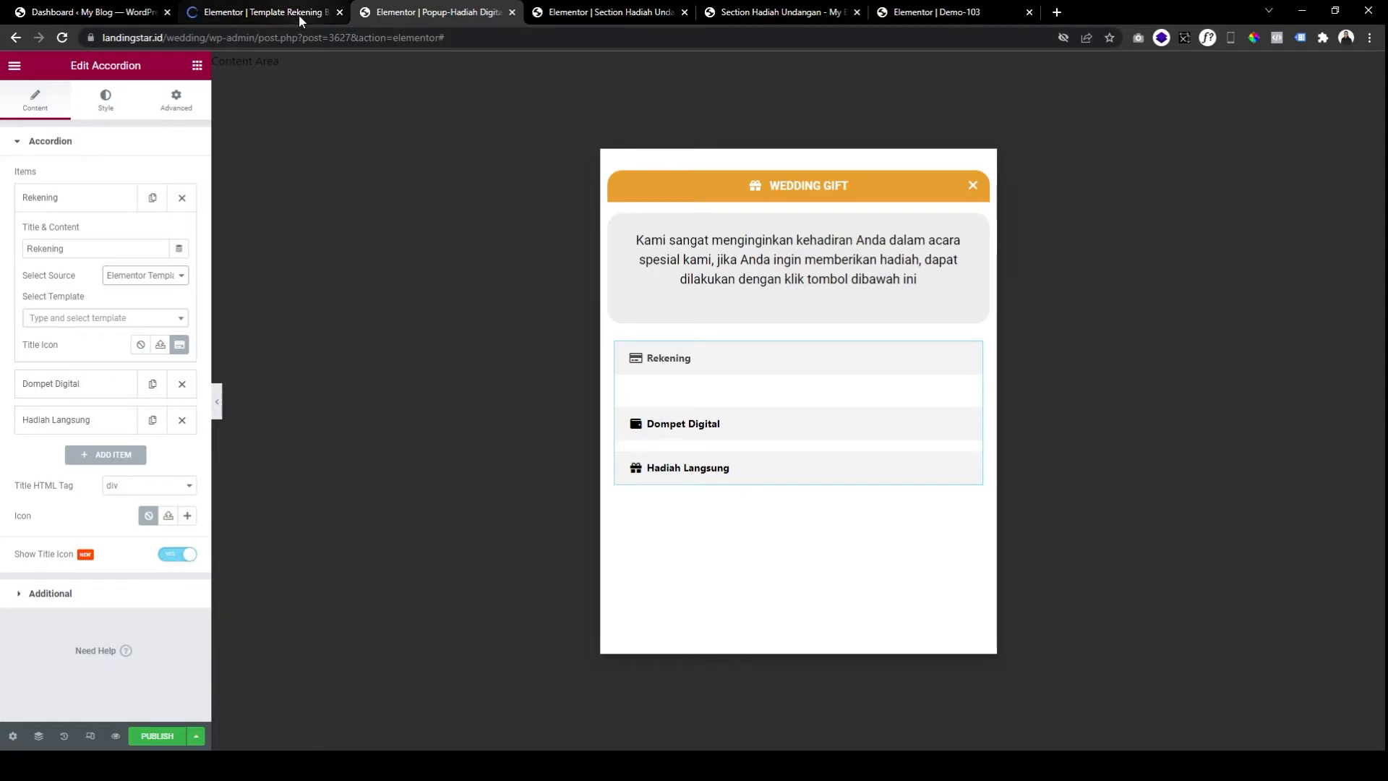
Publish the Wedding Gift popup with Save & Close, then switch to the Rekening template editor.
left_click(159, 737)
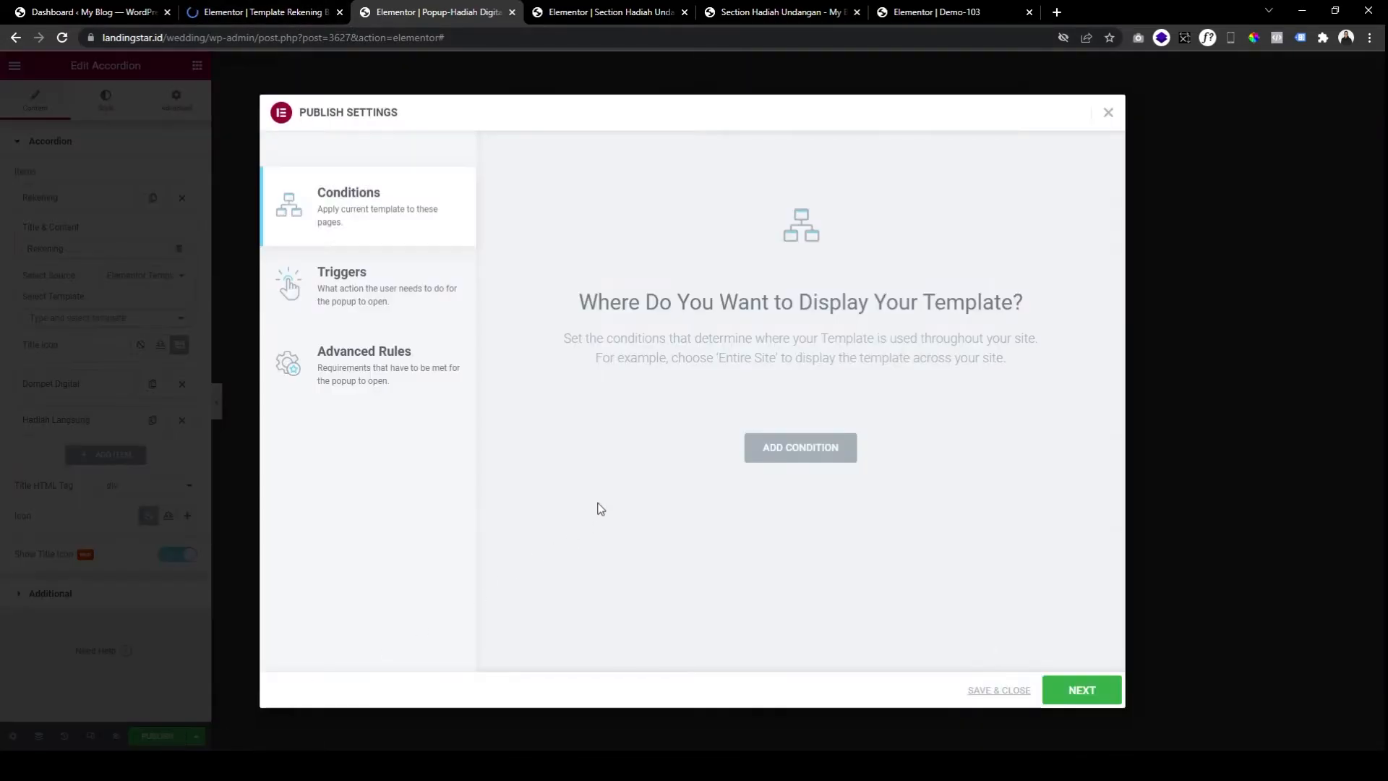
left_click(1005, 692)
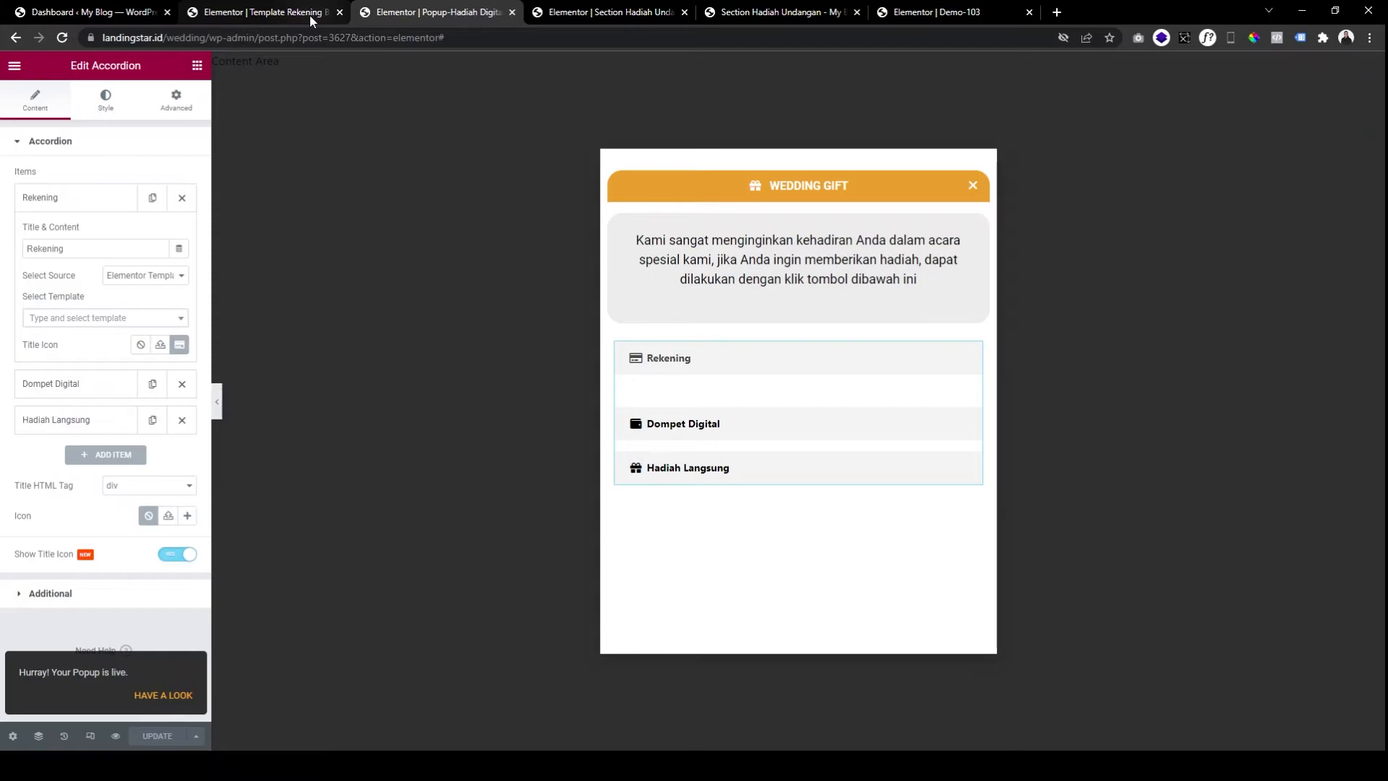
left_click(310, 15)
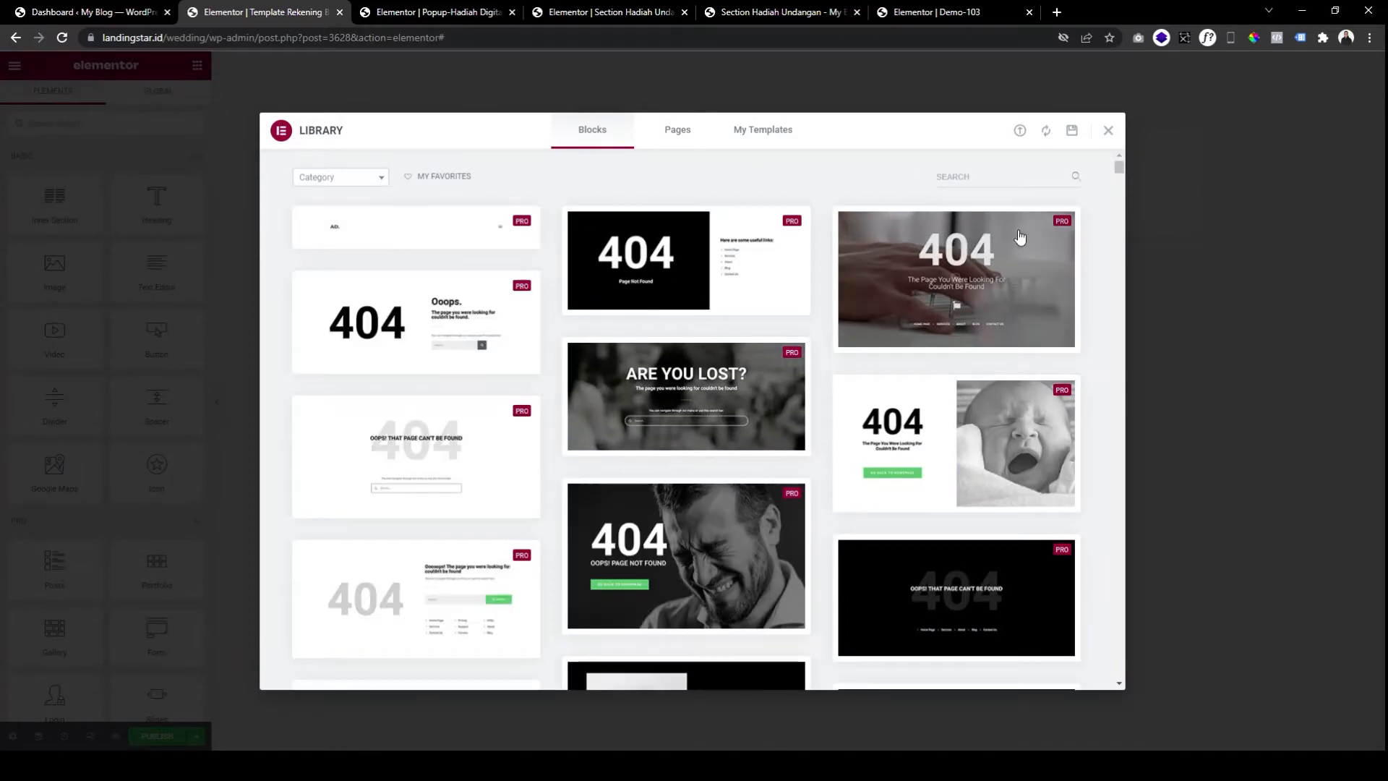
Close the template library and look over the Wedding Gift popup preview for reference.
left_click(1108, 132)
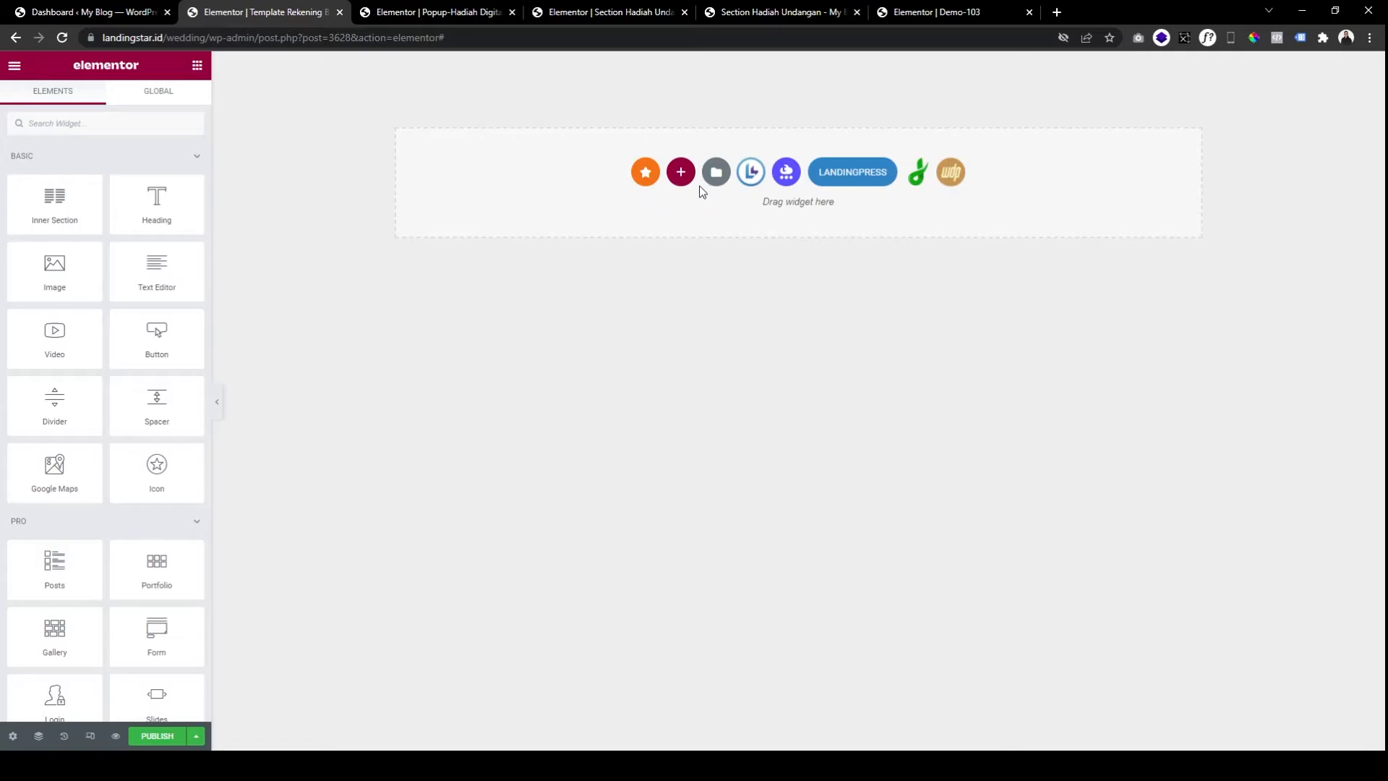
left_click(606, 14)
left_click(743, 15)
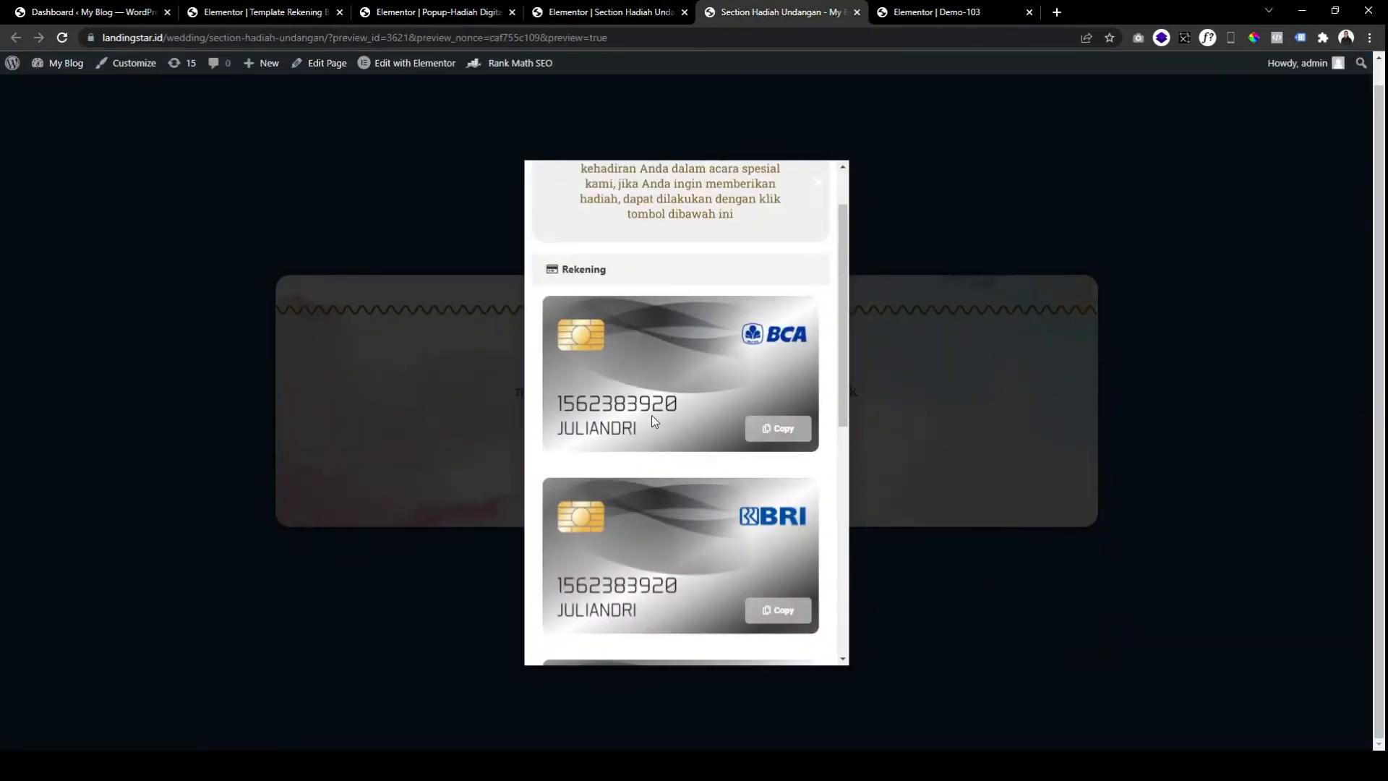
scroll(649, 409, "down", 6)
scroll(711, 404, "up", 7)
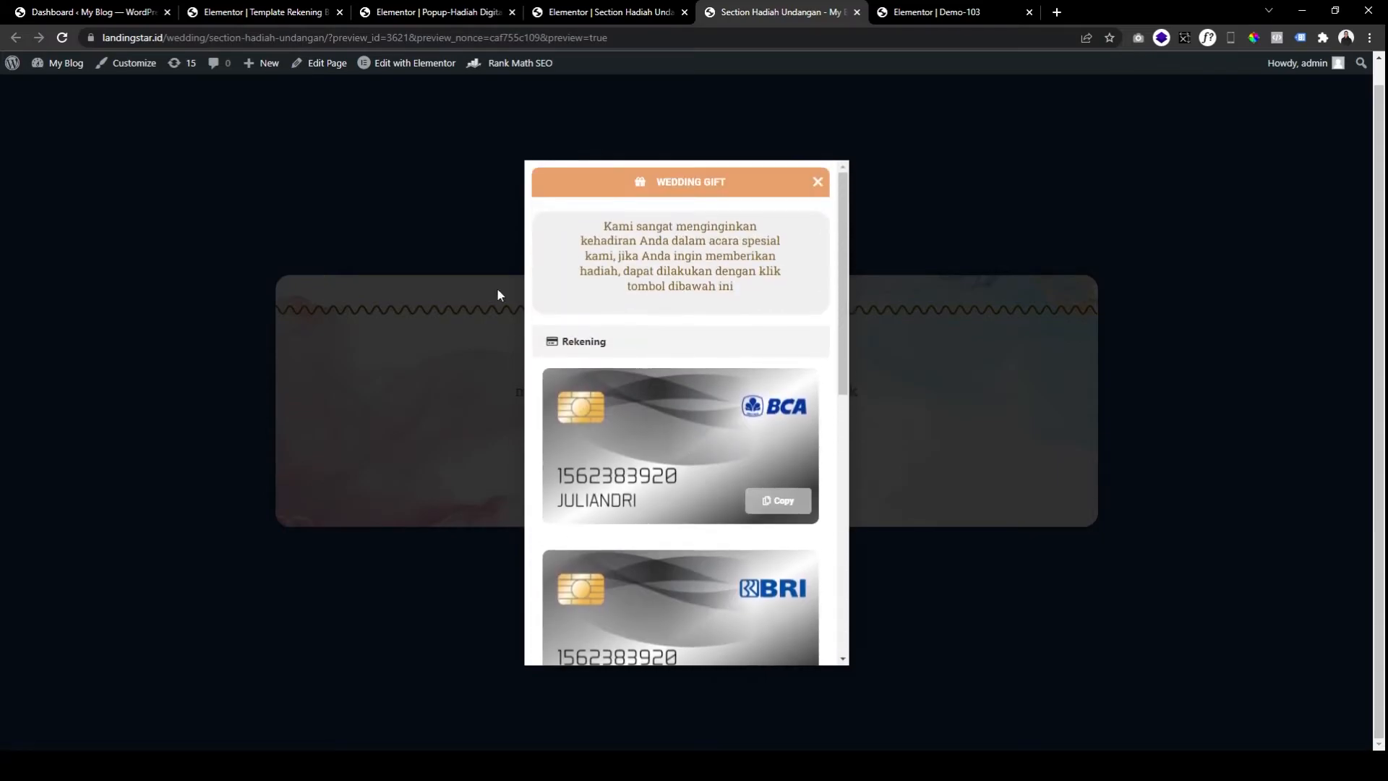
left_click(274, 16)
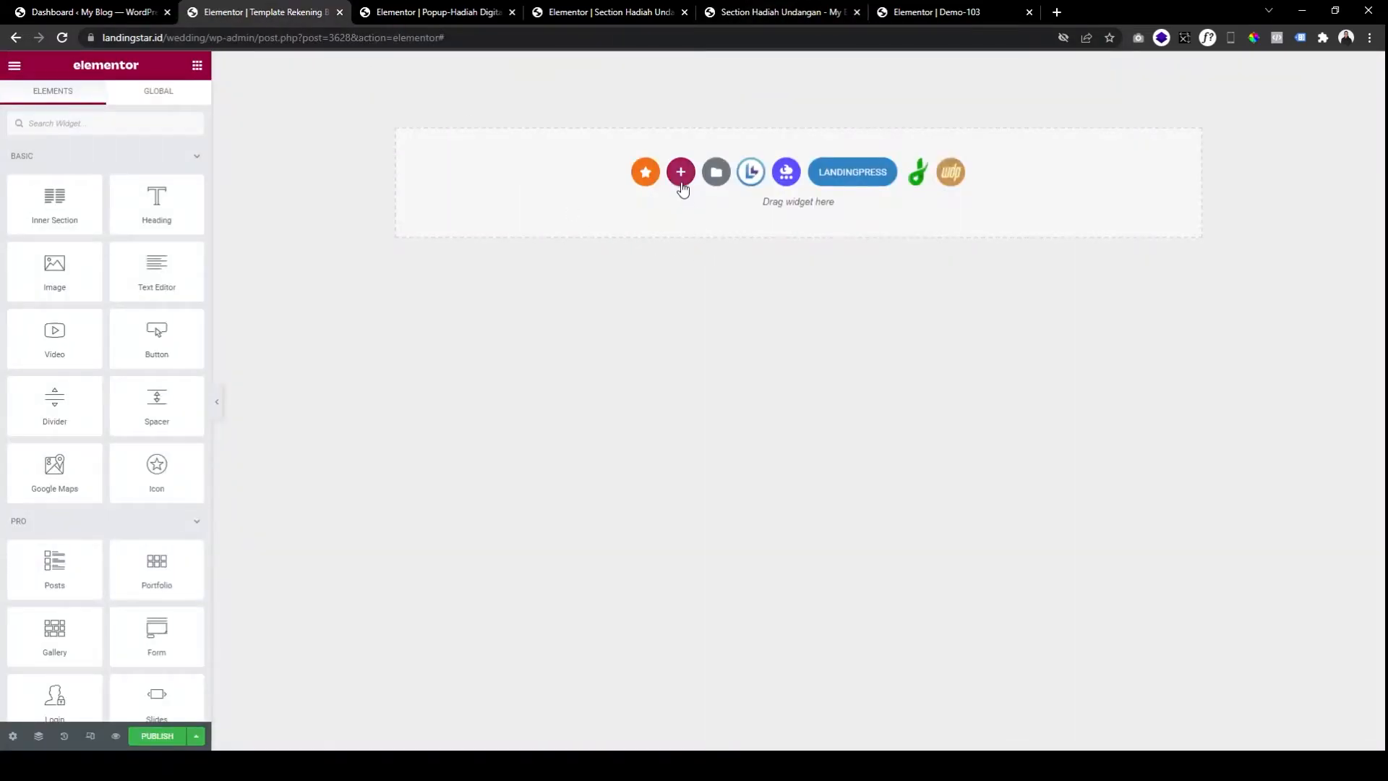
Add a one-column section holding an Image widget and set the section width to 1000.
left_click(681, 178)
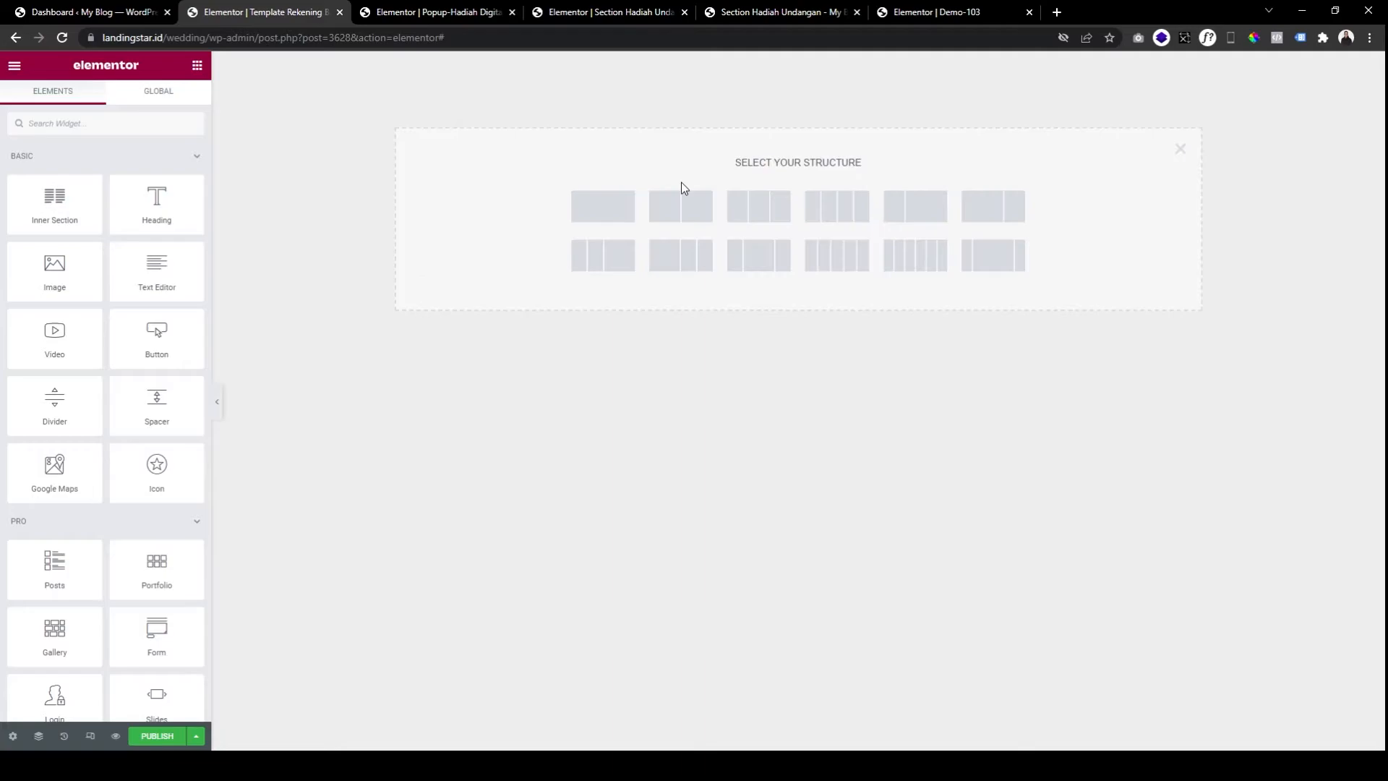
left_click(606, 206)
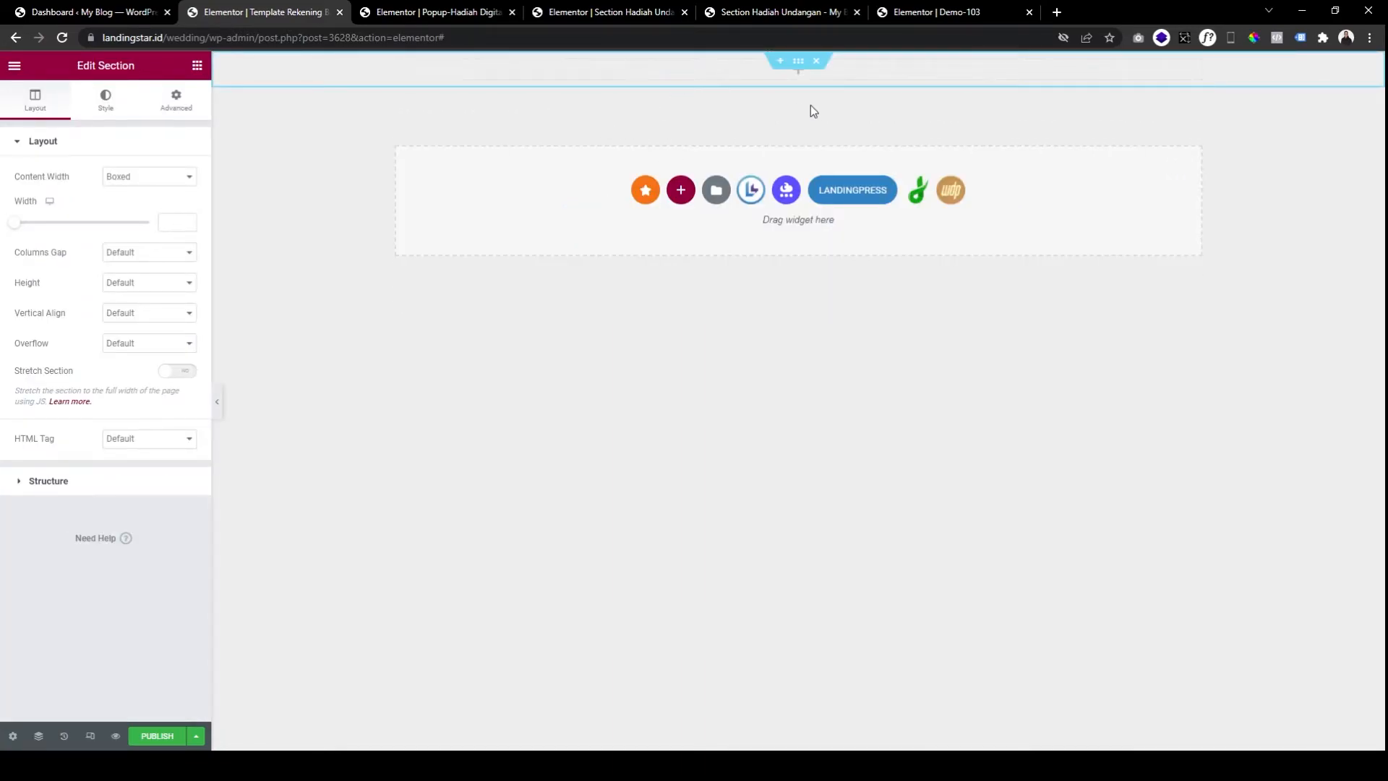
left_click(198, 66)
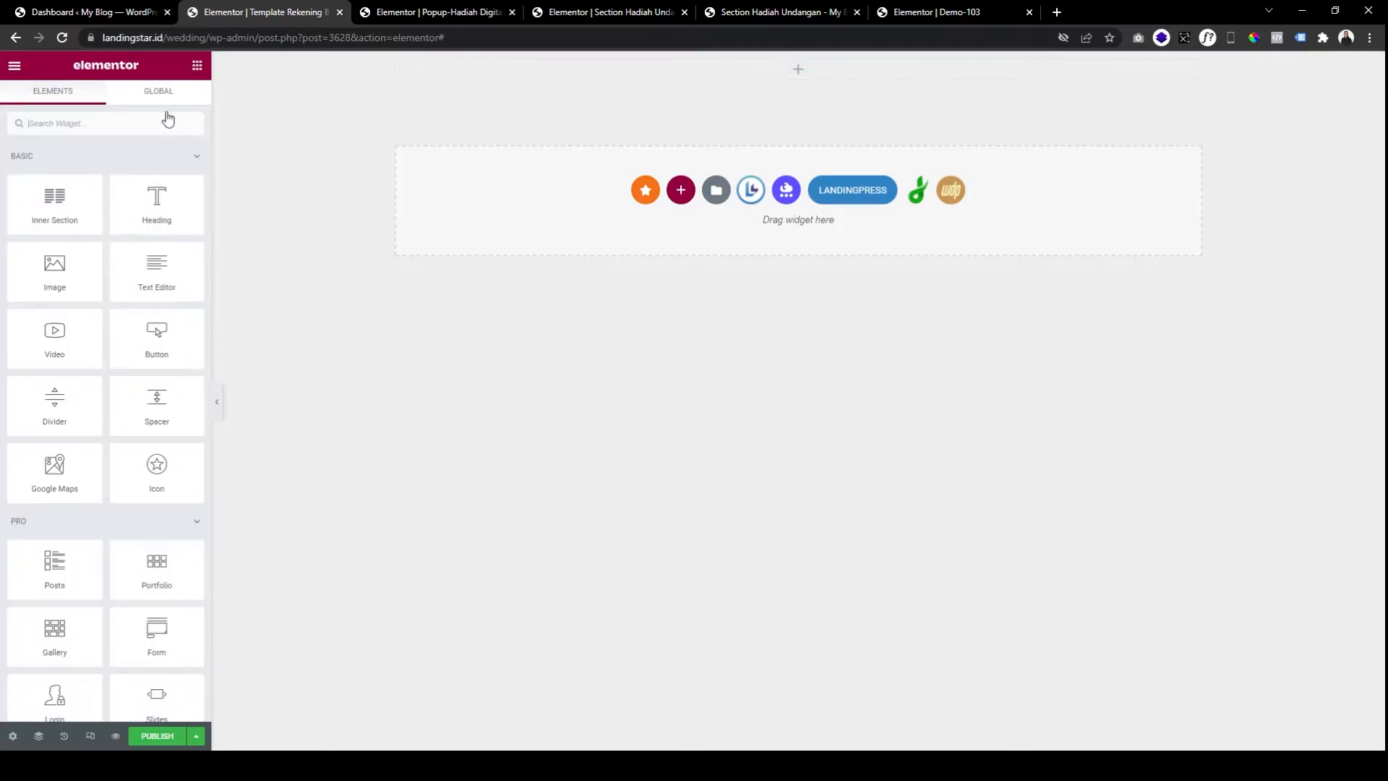
left_click_drag(68, 272, 522, 71)
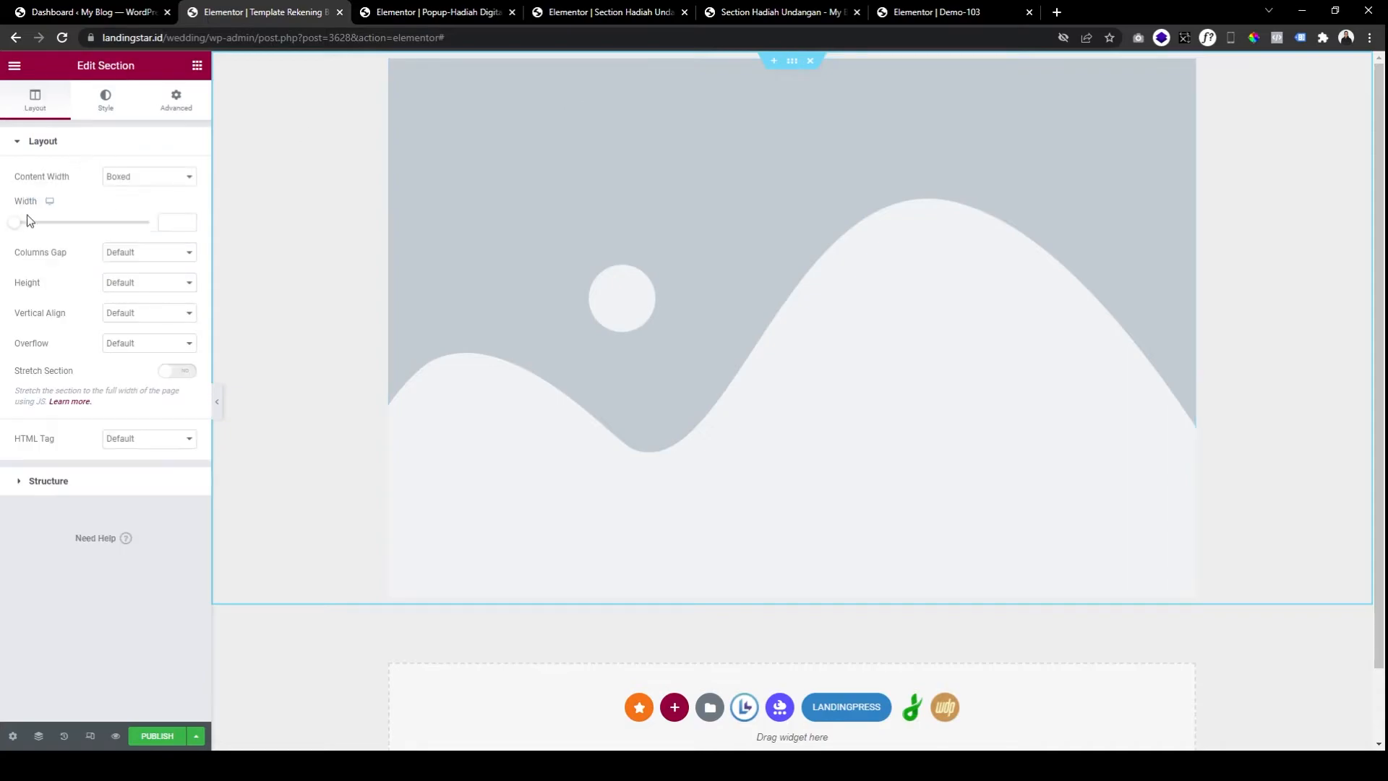
left_click_drag(15, 223, 65, 224)
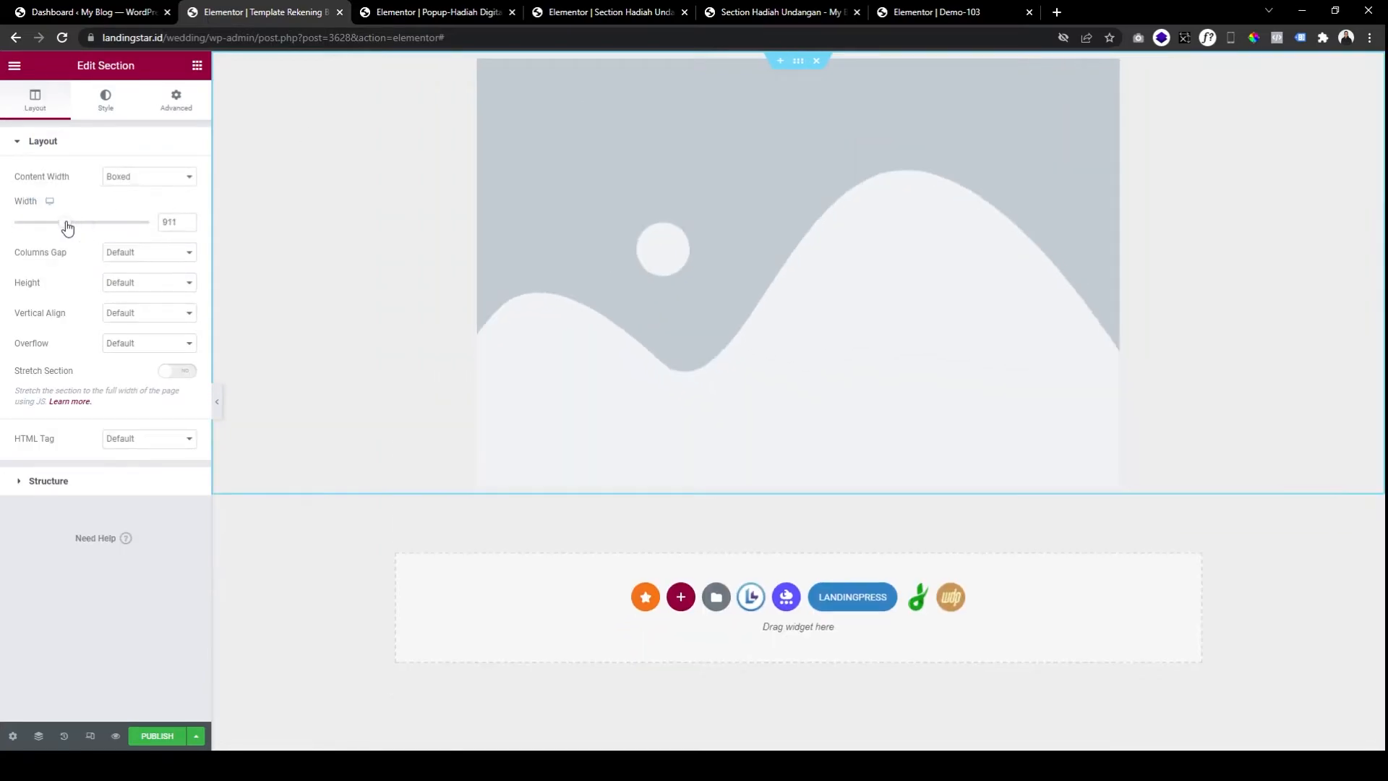
double_click(169, 223)
type("1000")
left_click(605, 223)
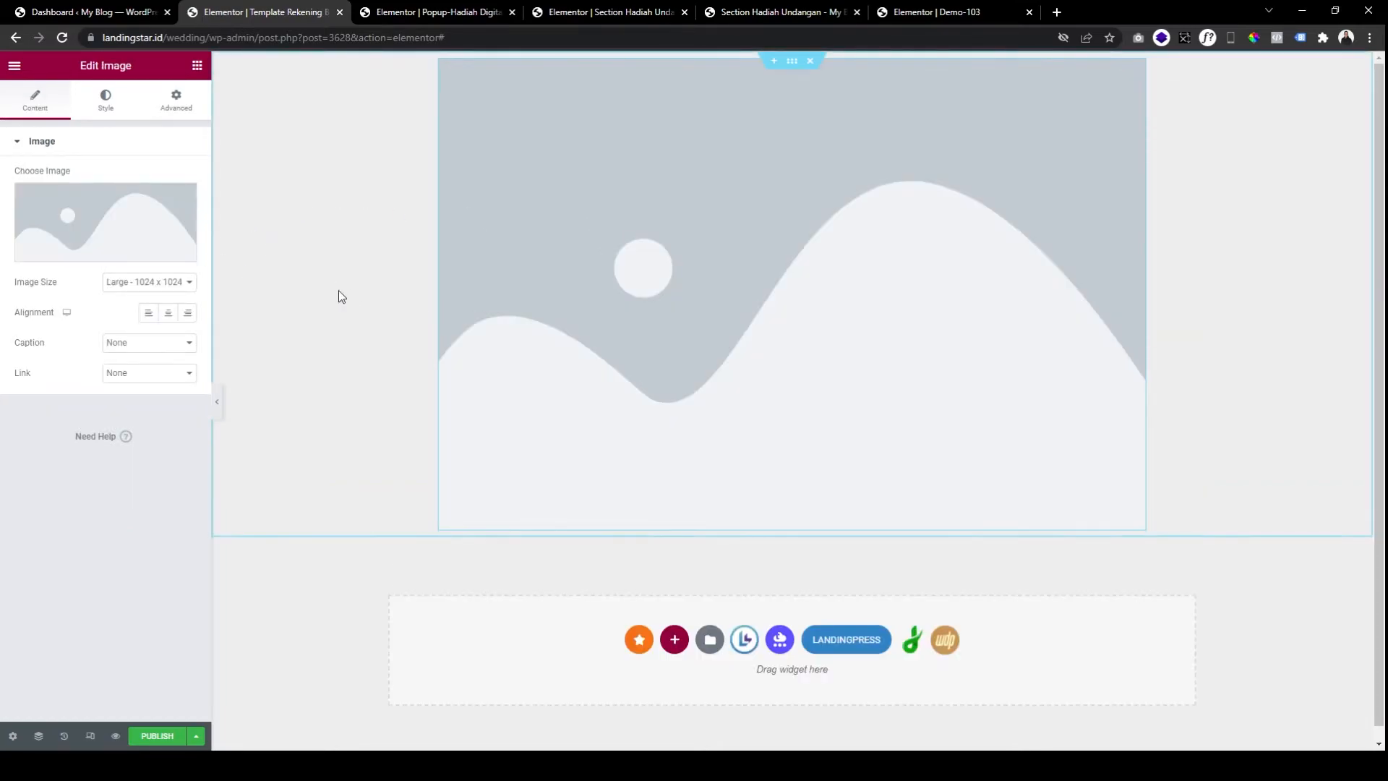
Recheck the popup preview, then open the media library for the image.
left_click(746, 13)
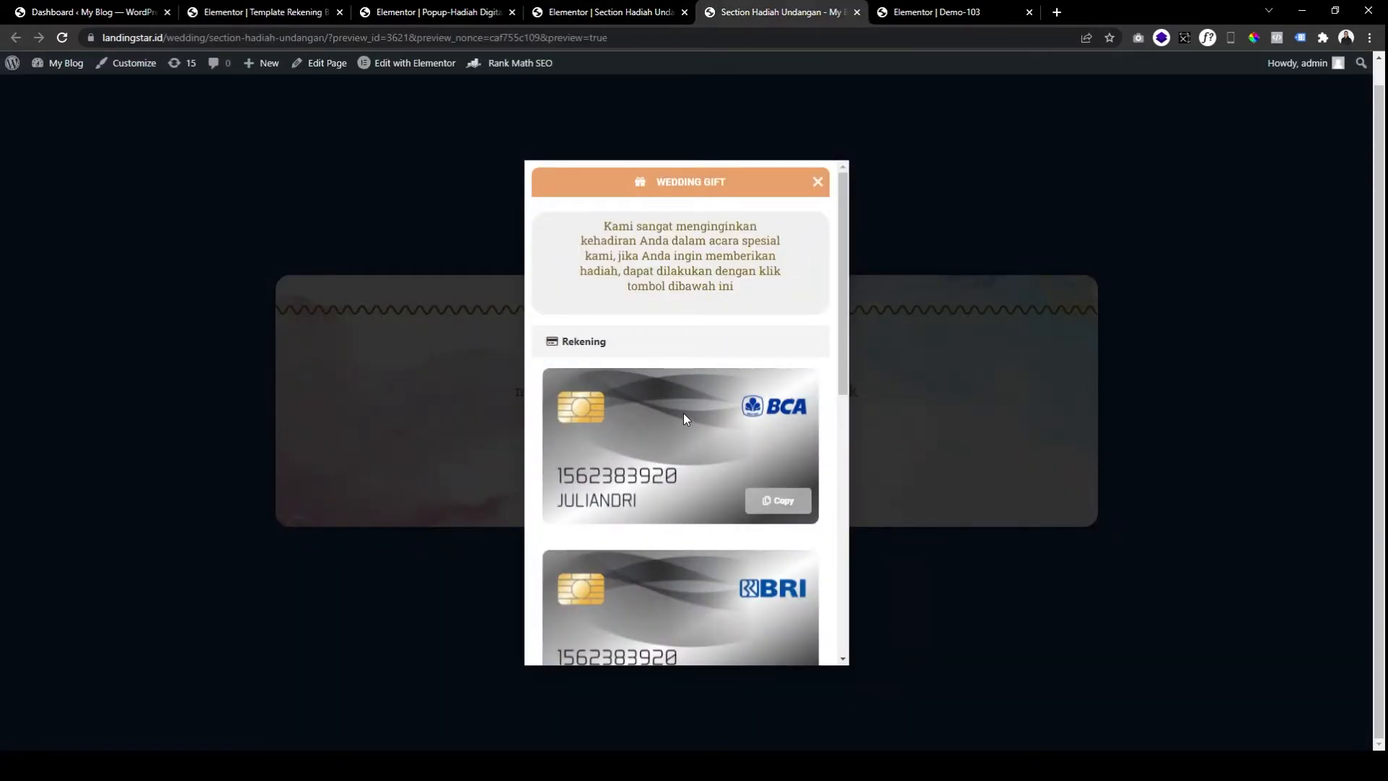
left_click(280, 9)
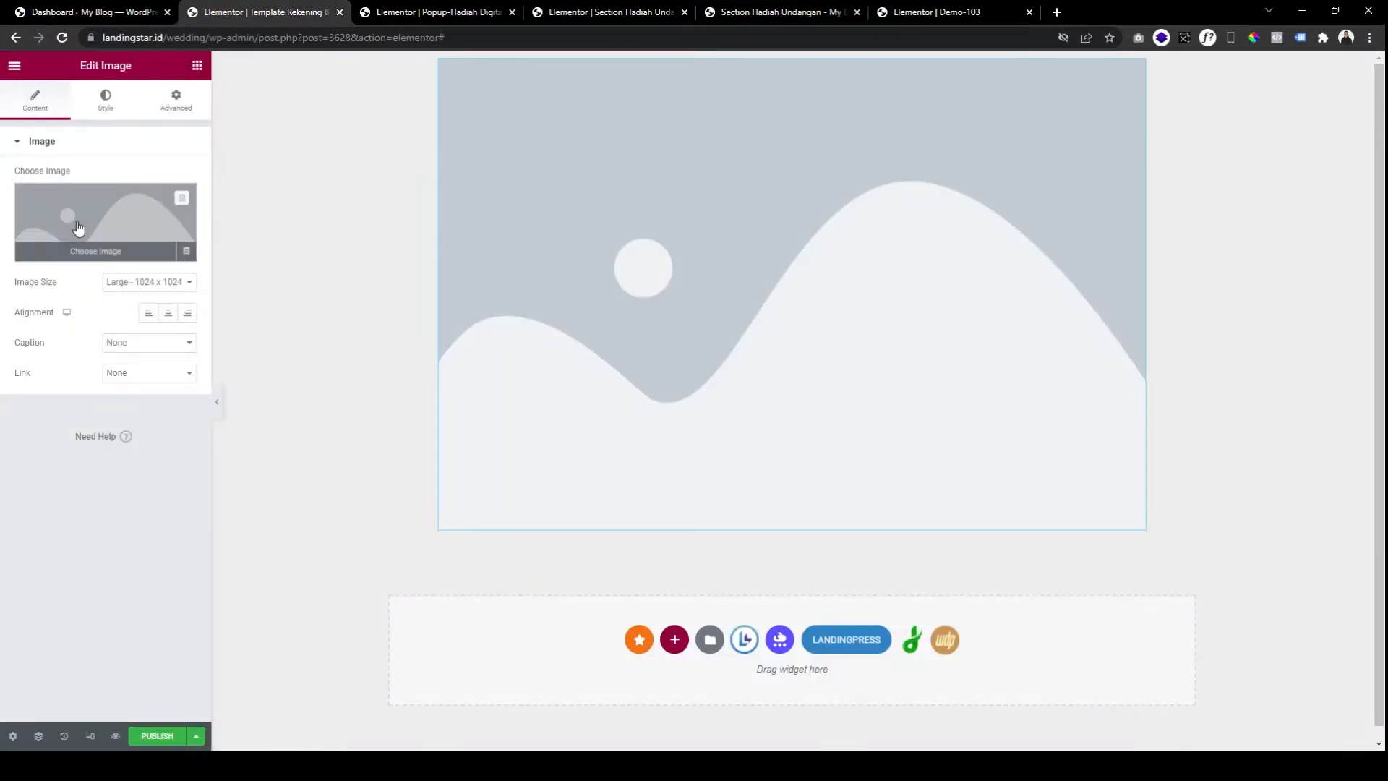
left_click(76, 225)
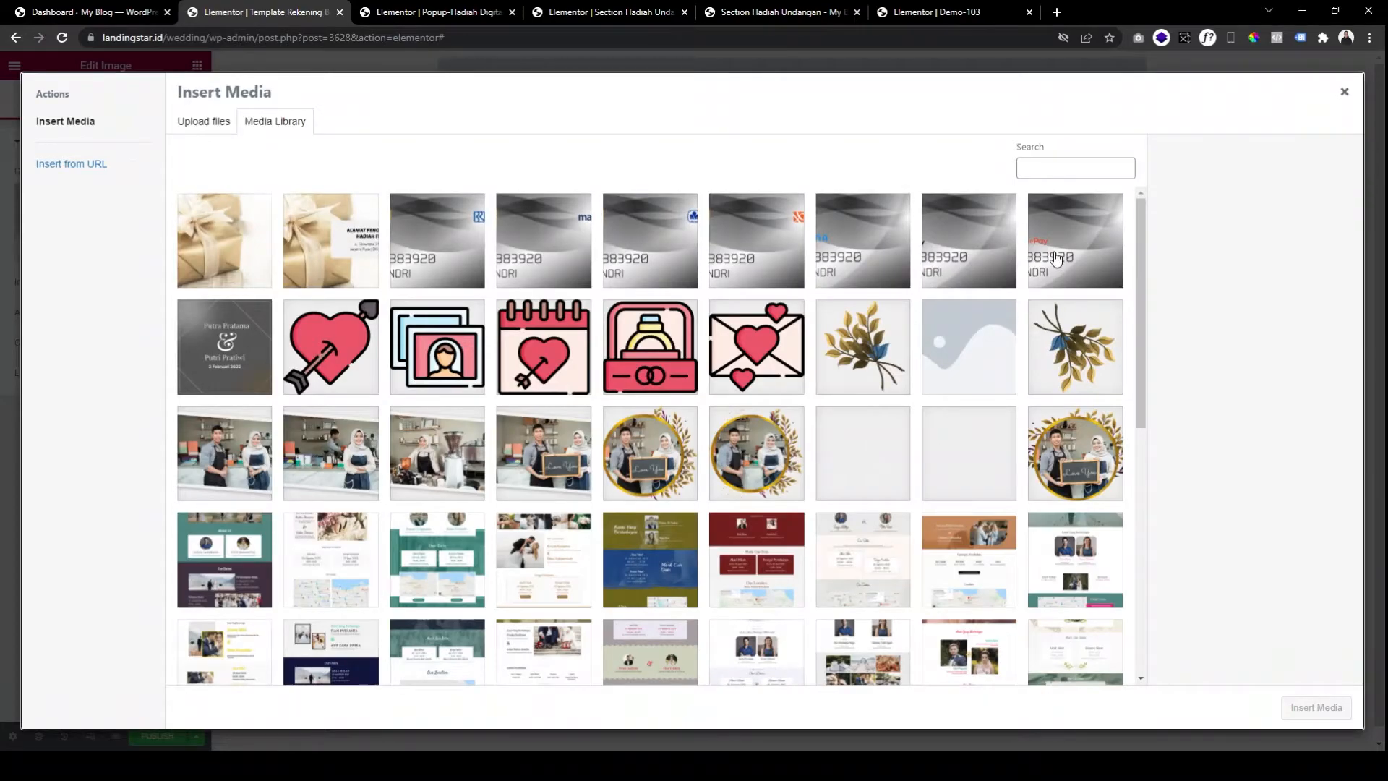
Choose bca-card.png in the Media Library and insert it into the Image widget.
left_click(986, 257)
left_click(867, 251)
left_click(759, 251)
left_click(650, 251)
left_click(543, 251)
left_click(471, 251)
left_click(466, 253)
left_click(464, 253)
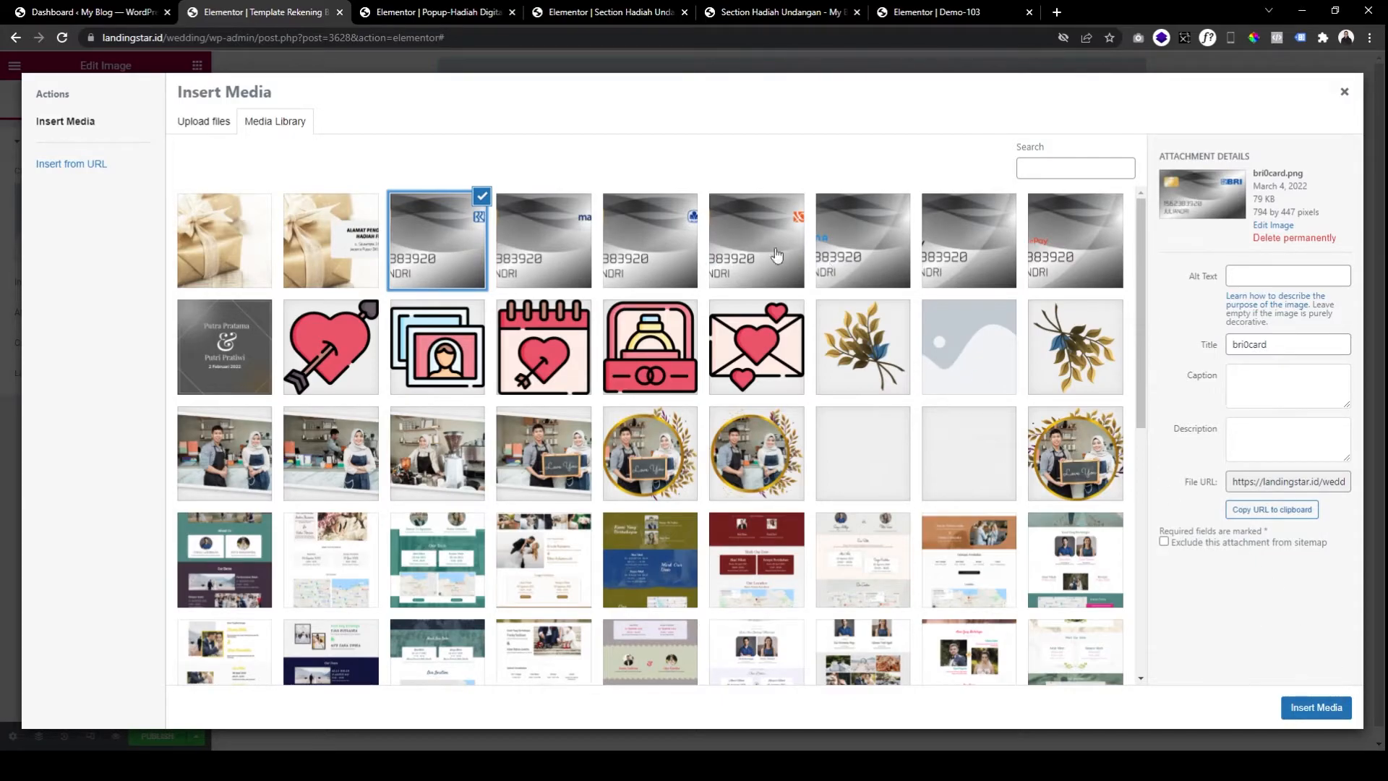
left_click(651, 249)
left_click(1317, 707)
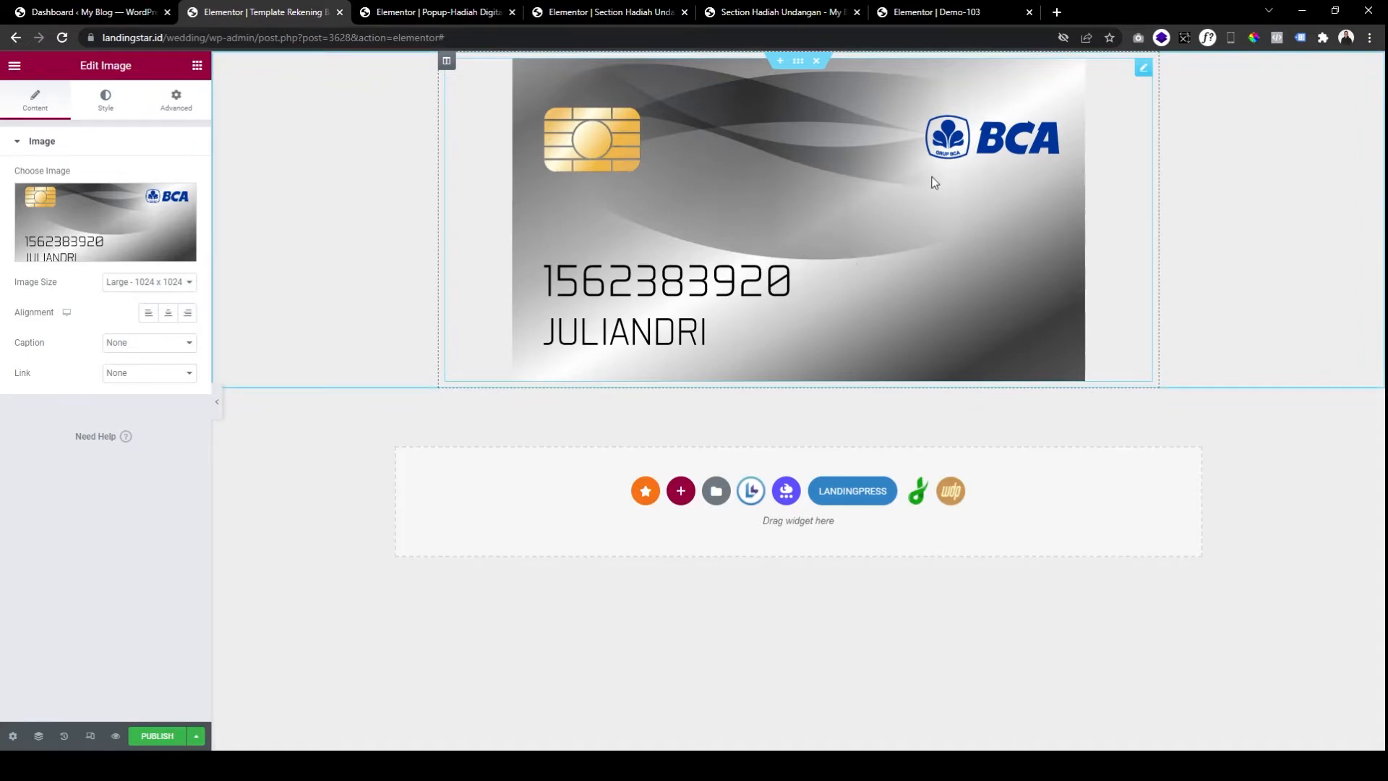
Search the widgets for 'copy' and drop a Copy widget beneath the BCA card image.
left_click(196, 69)
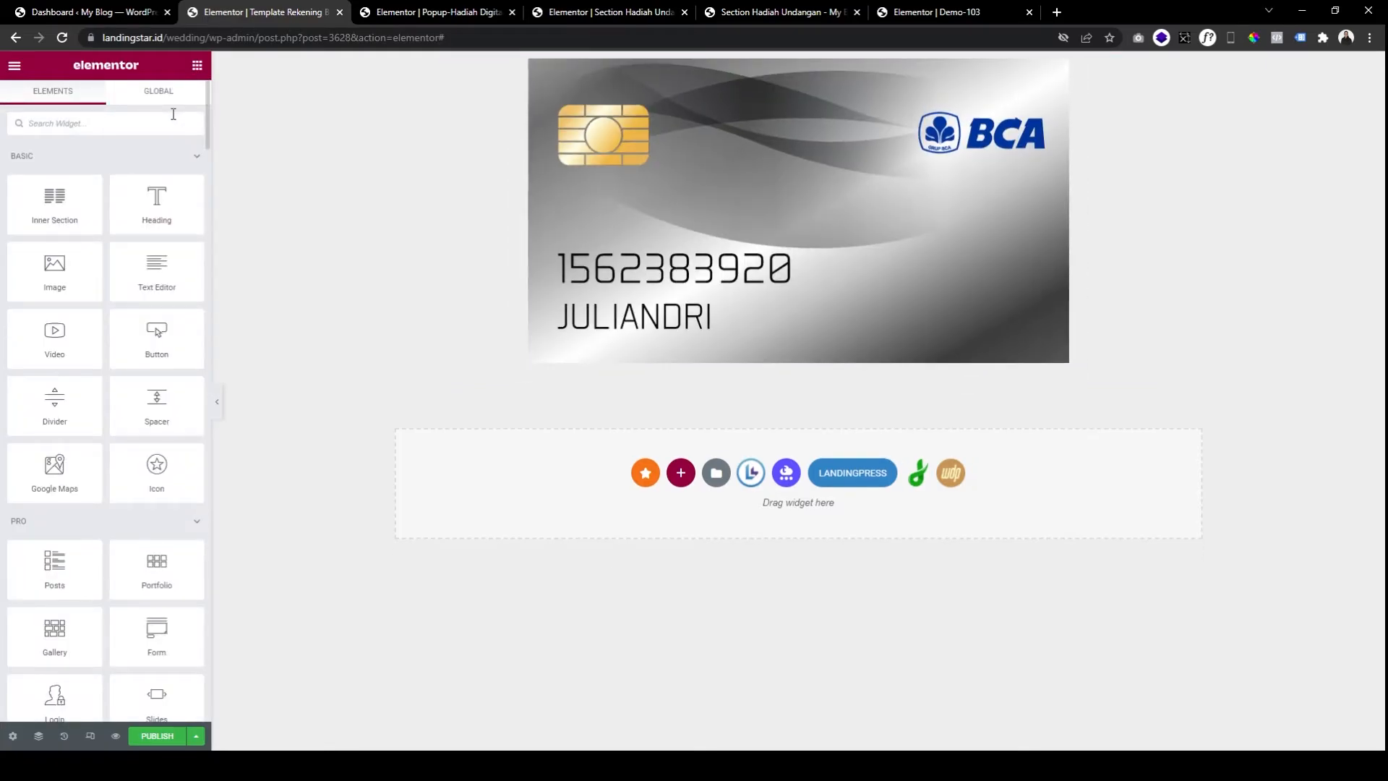
type("copy")
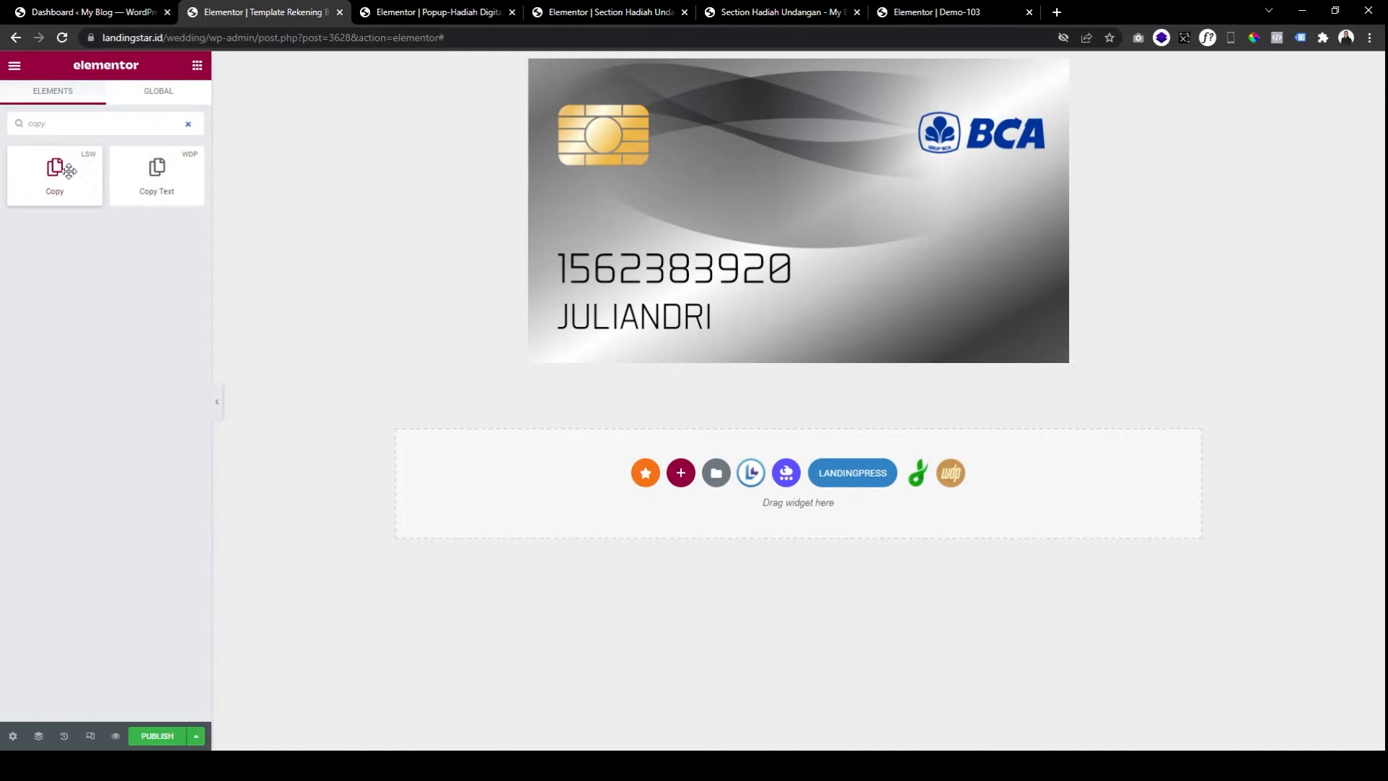
left_click_drag(62, 171, 731, 332)
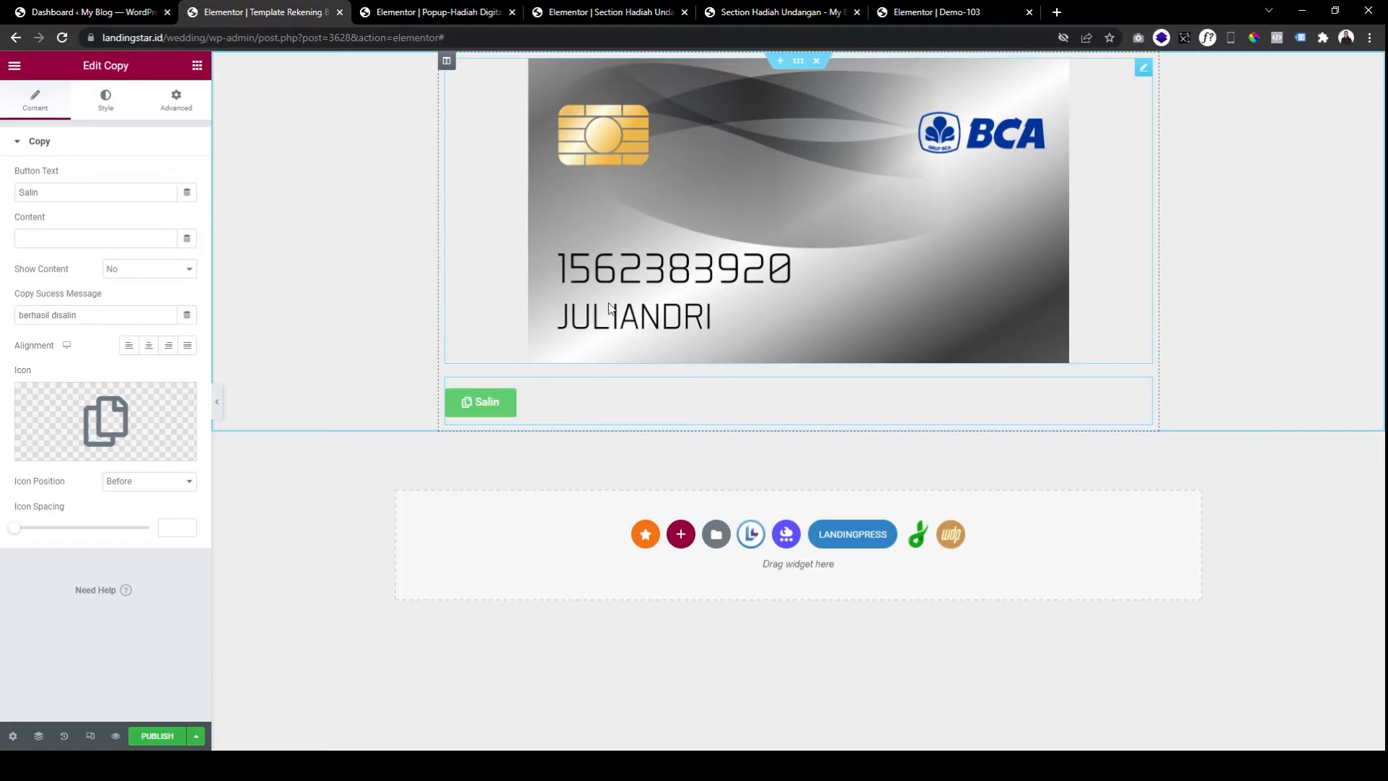
left_click(689, 278)
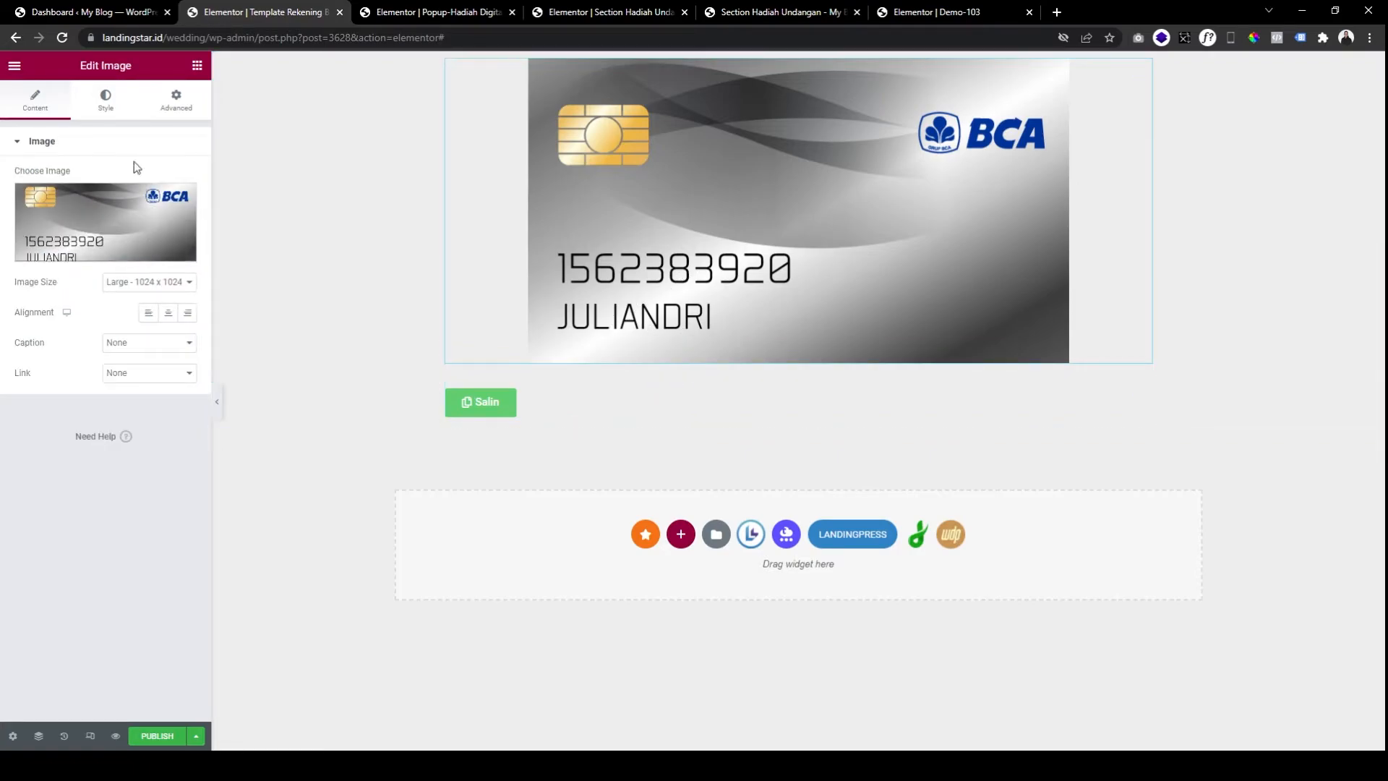
Set the card image width to 80 and its corner radius to 10.
left_click(117, 110)
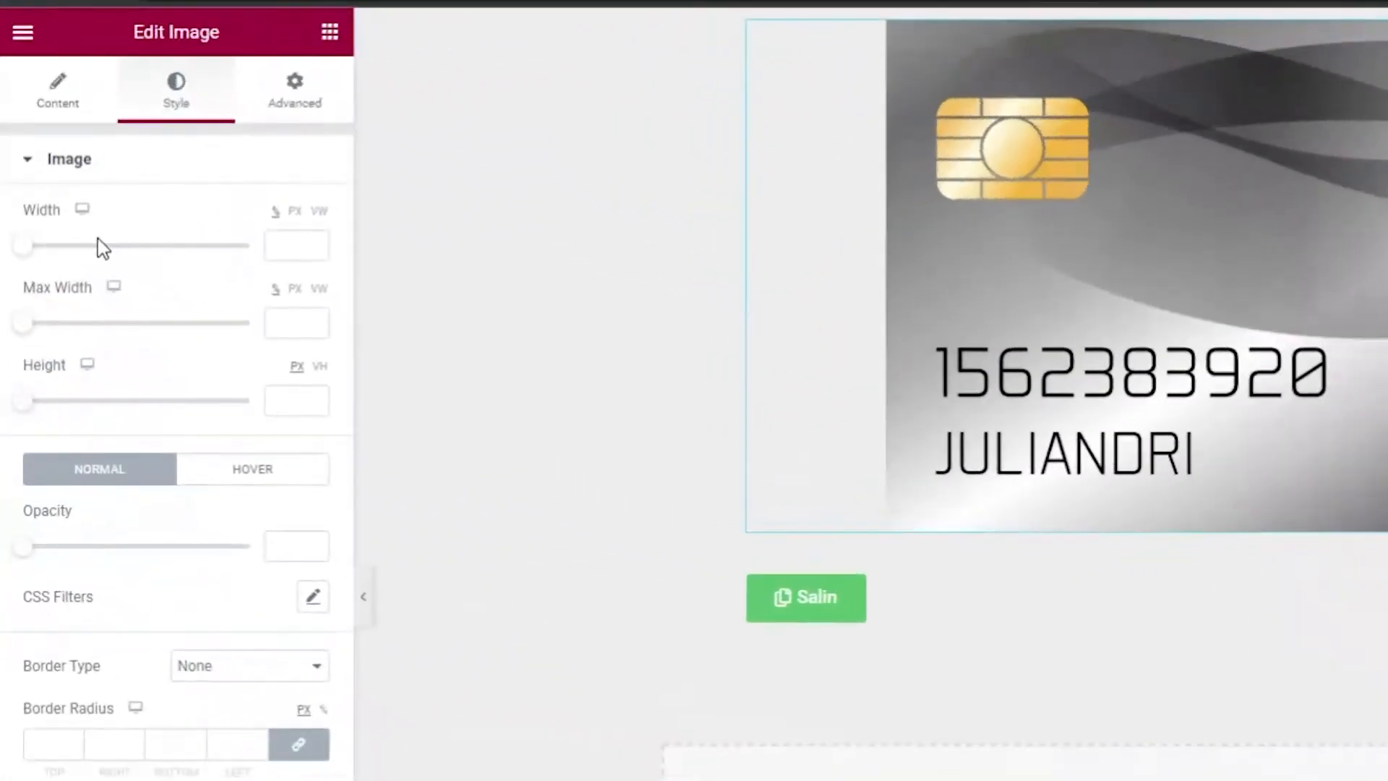
left_click_drag(14, 197, 80, 197)
left_click_drag(134, 262, 130, 262)
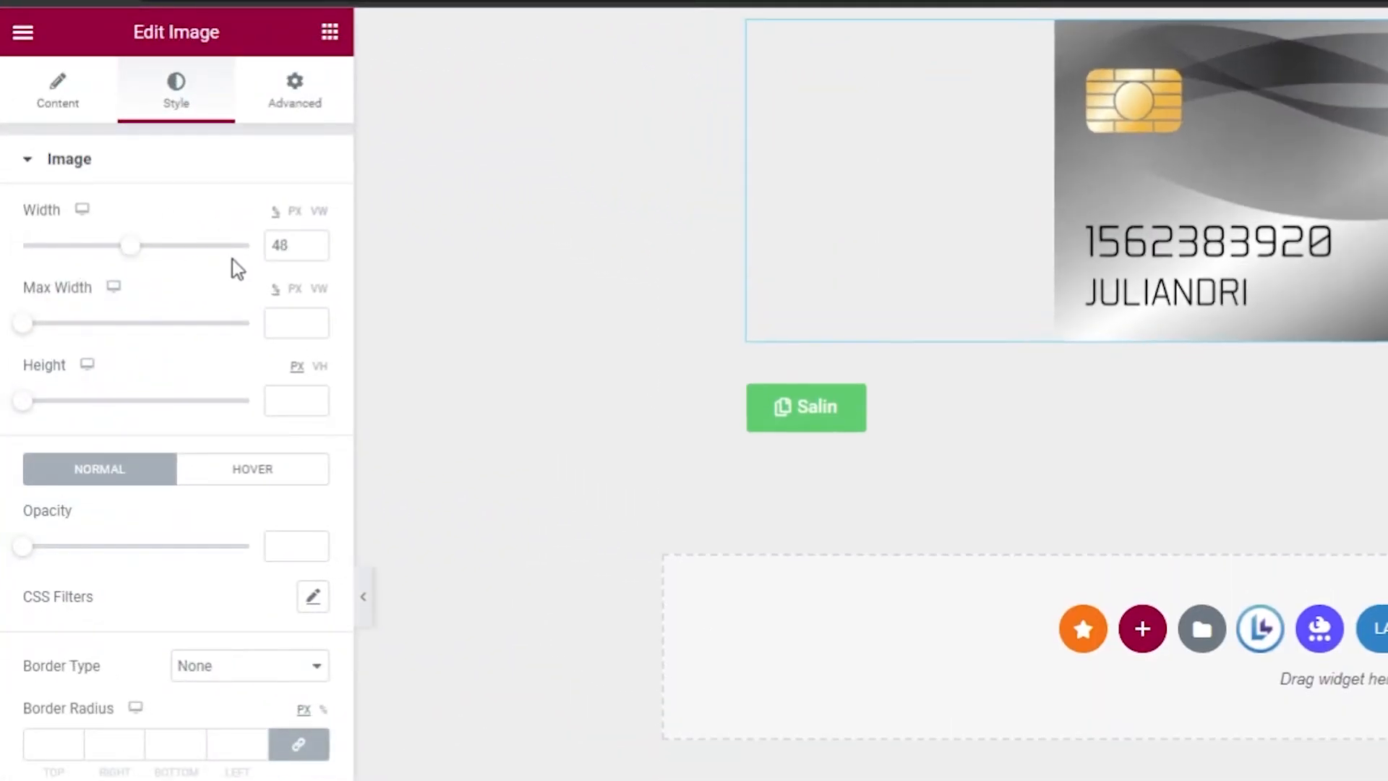
double_click(280, 246)
type("80")
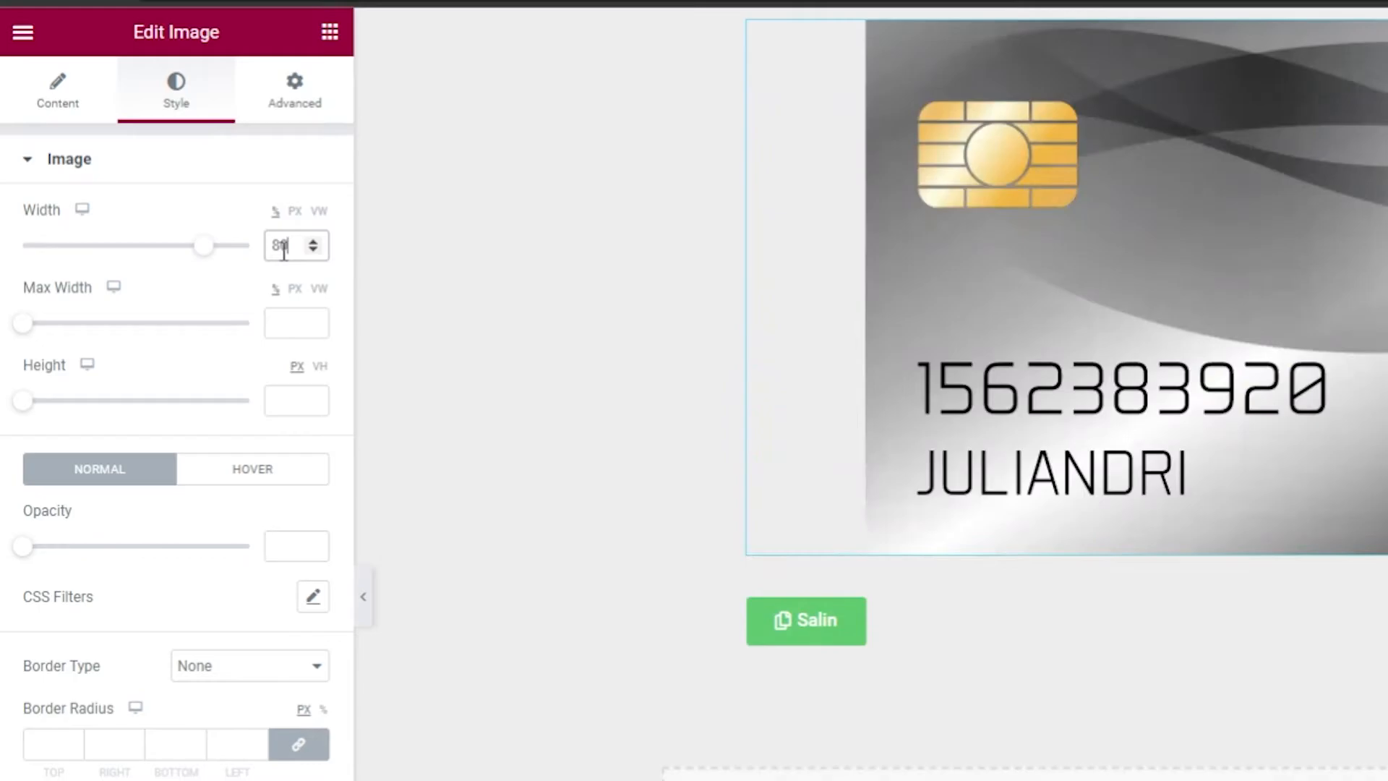
left_click(167, 750)
type("10")
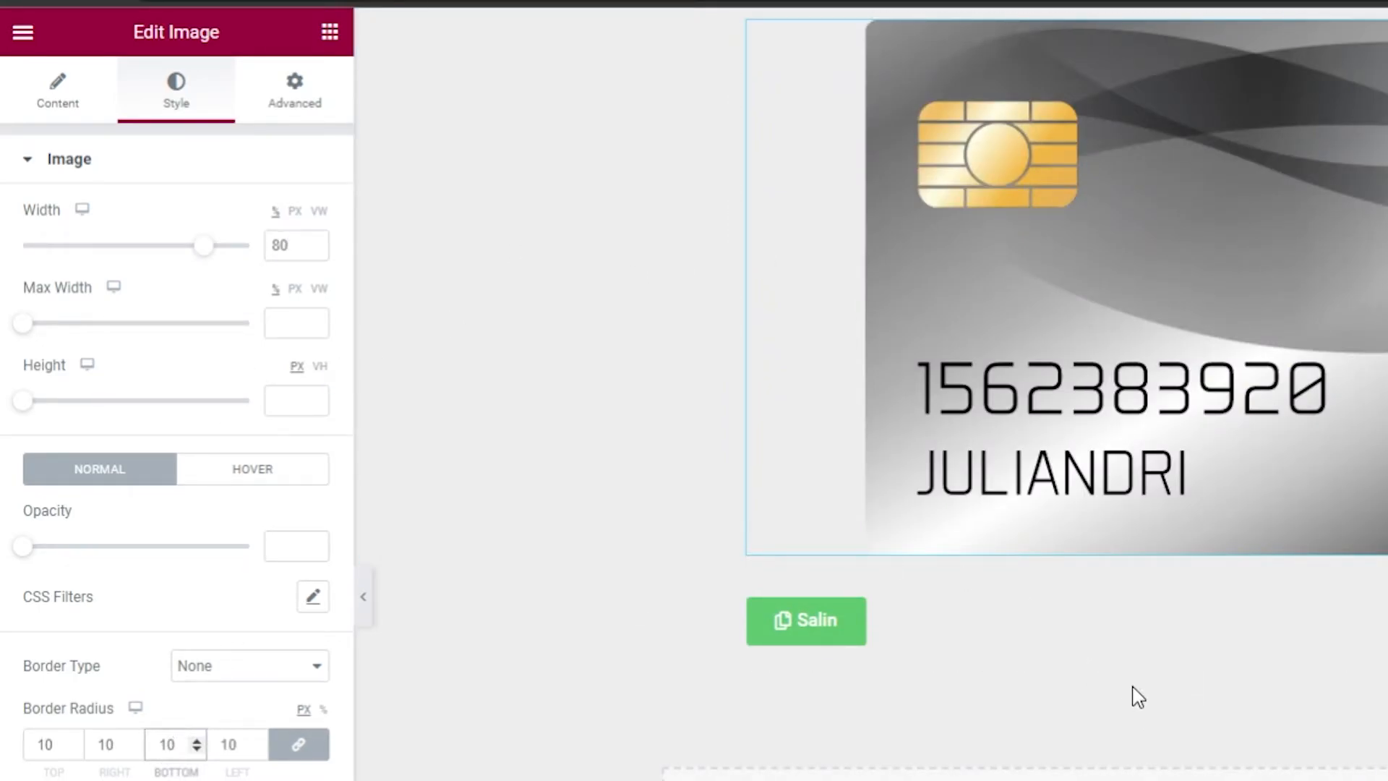
Pull the Salin button up with an unlinked -100 top margin and align it right.
left_click(1001, 629)
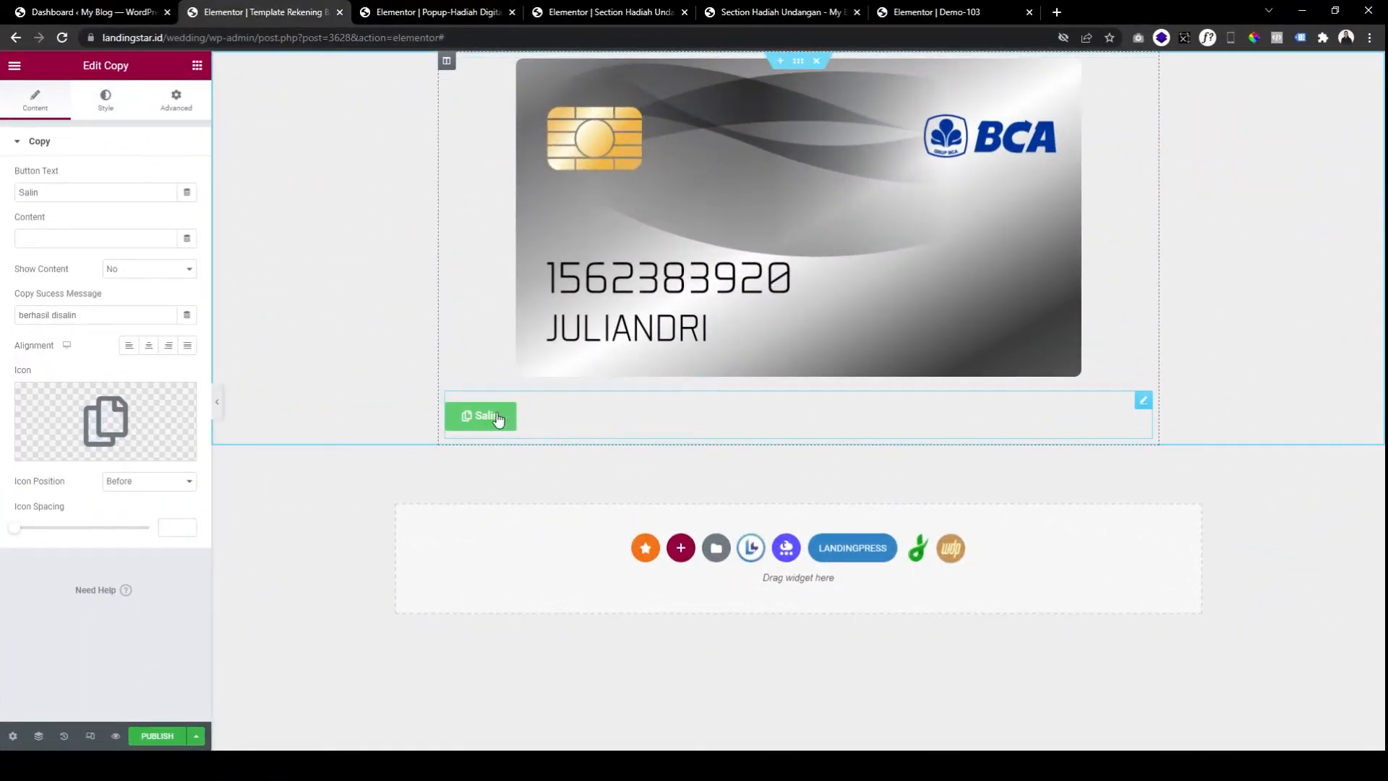
left_click(178, 108)
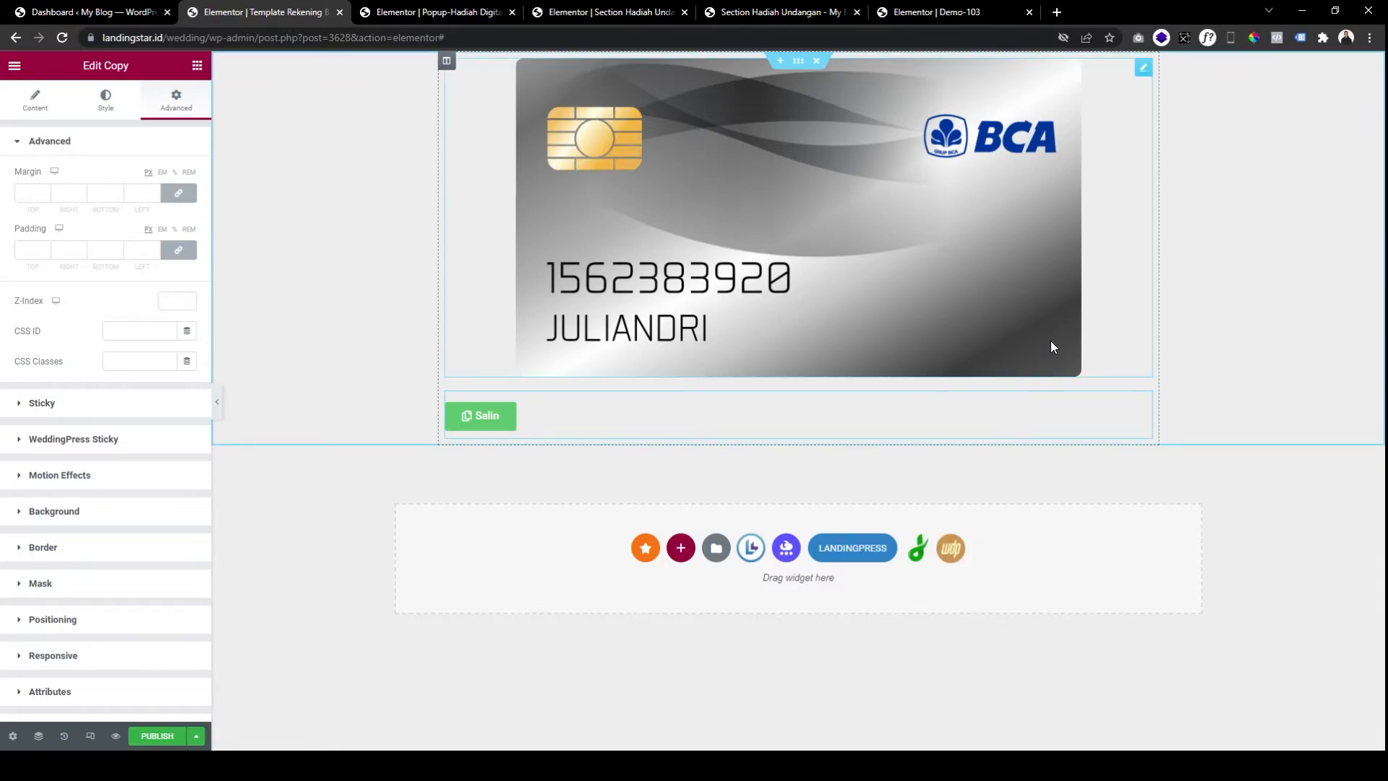
left_click(179, 193)
left_click(24, 193)
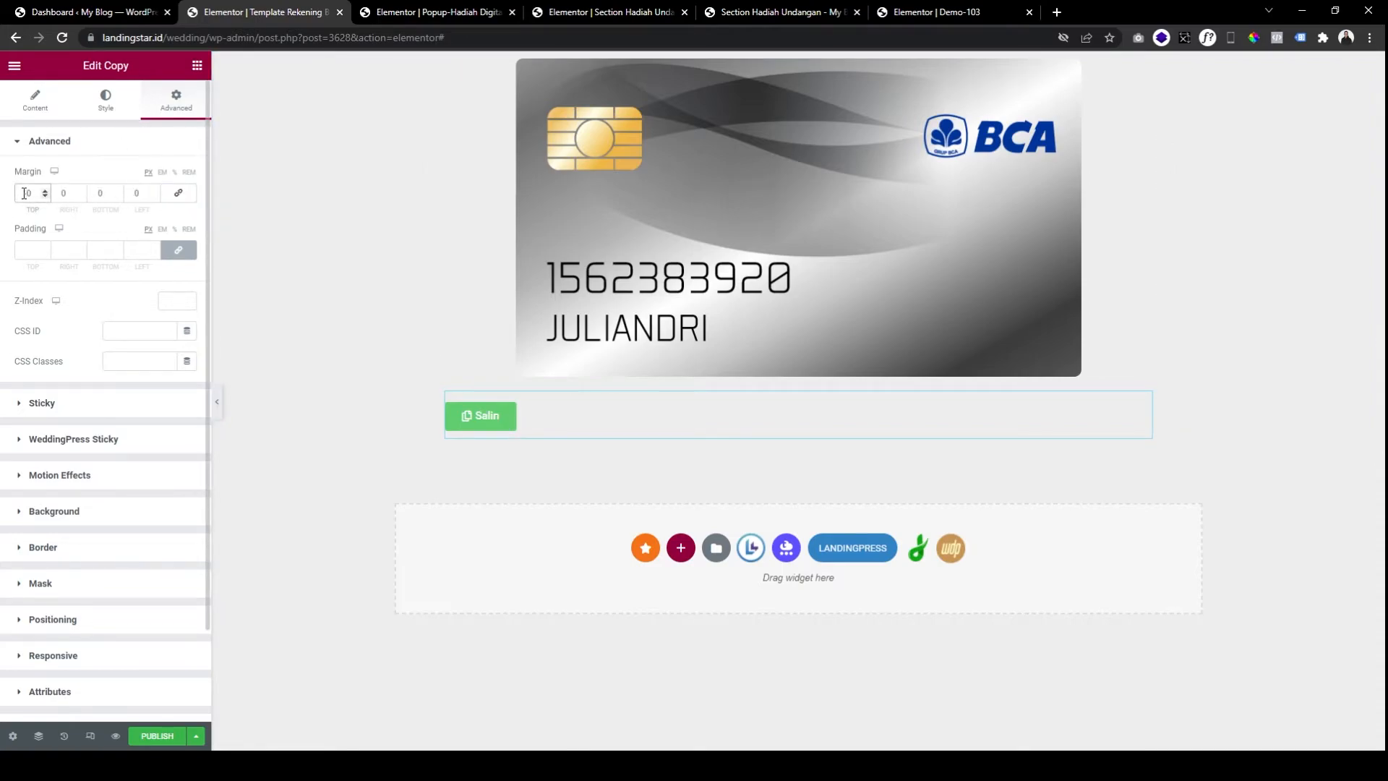
type("-10")
key("BackSpace")
key("BackSpace")
key("BackSpace")
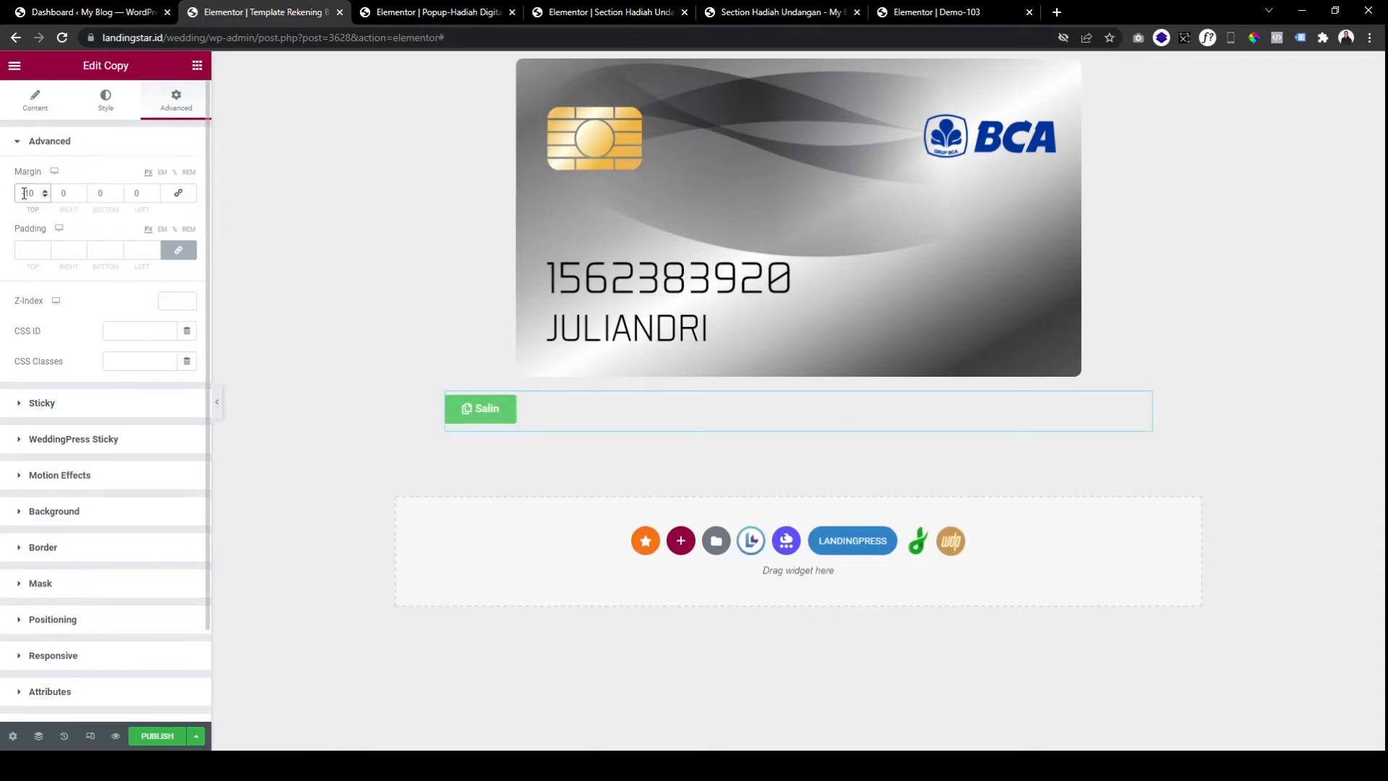
type("-100")
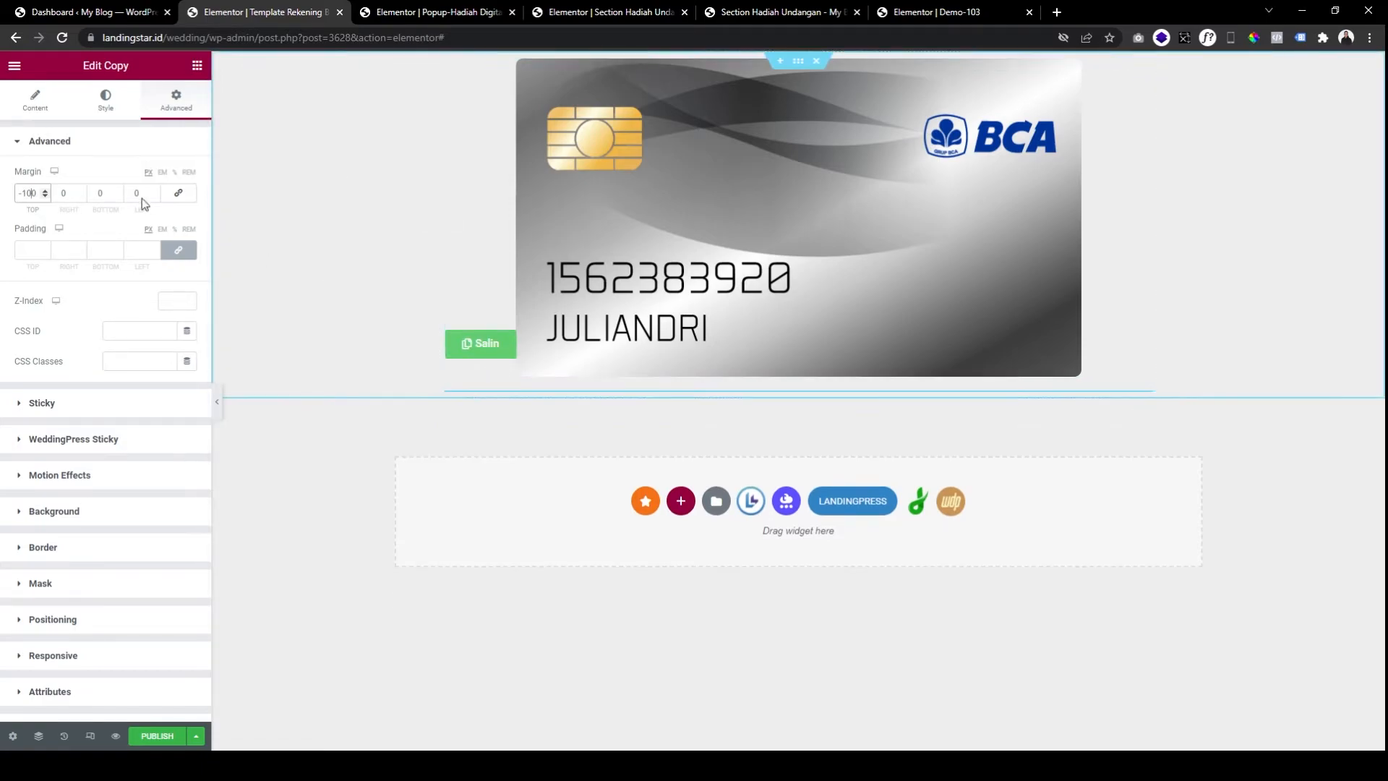
left_click(99, 193)
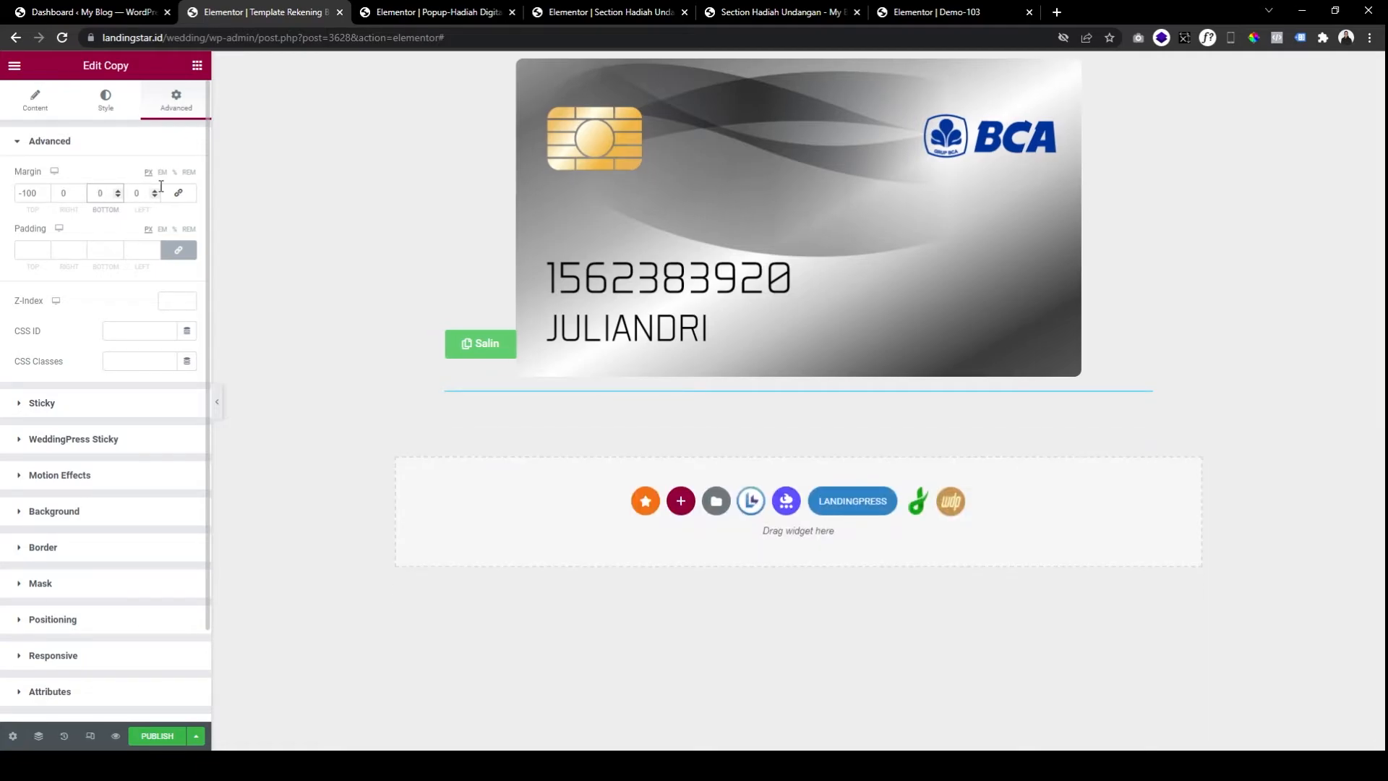
left_click(35, 102)
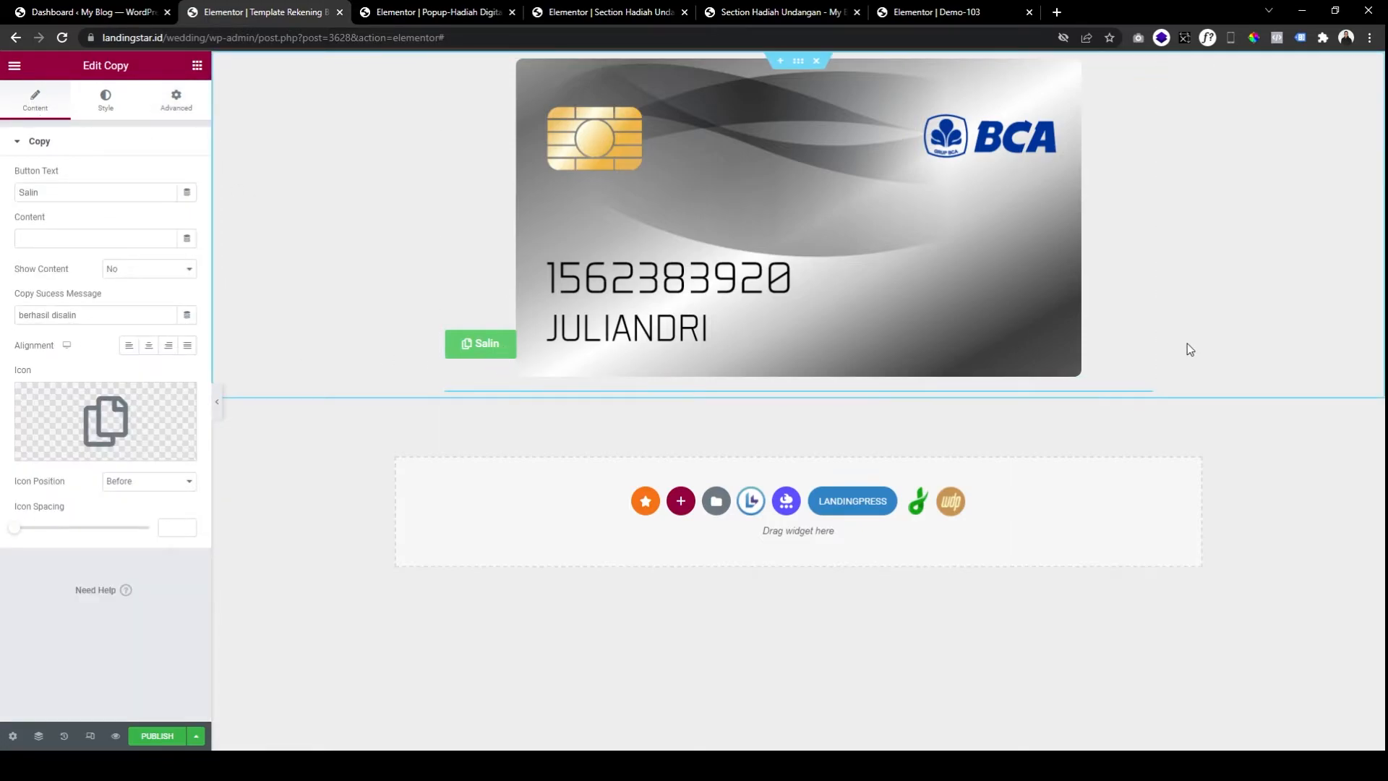
left_click(187, 345)
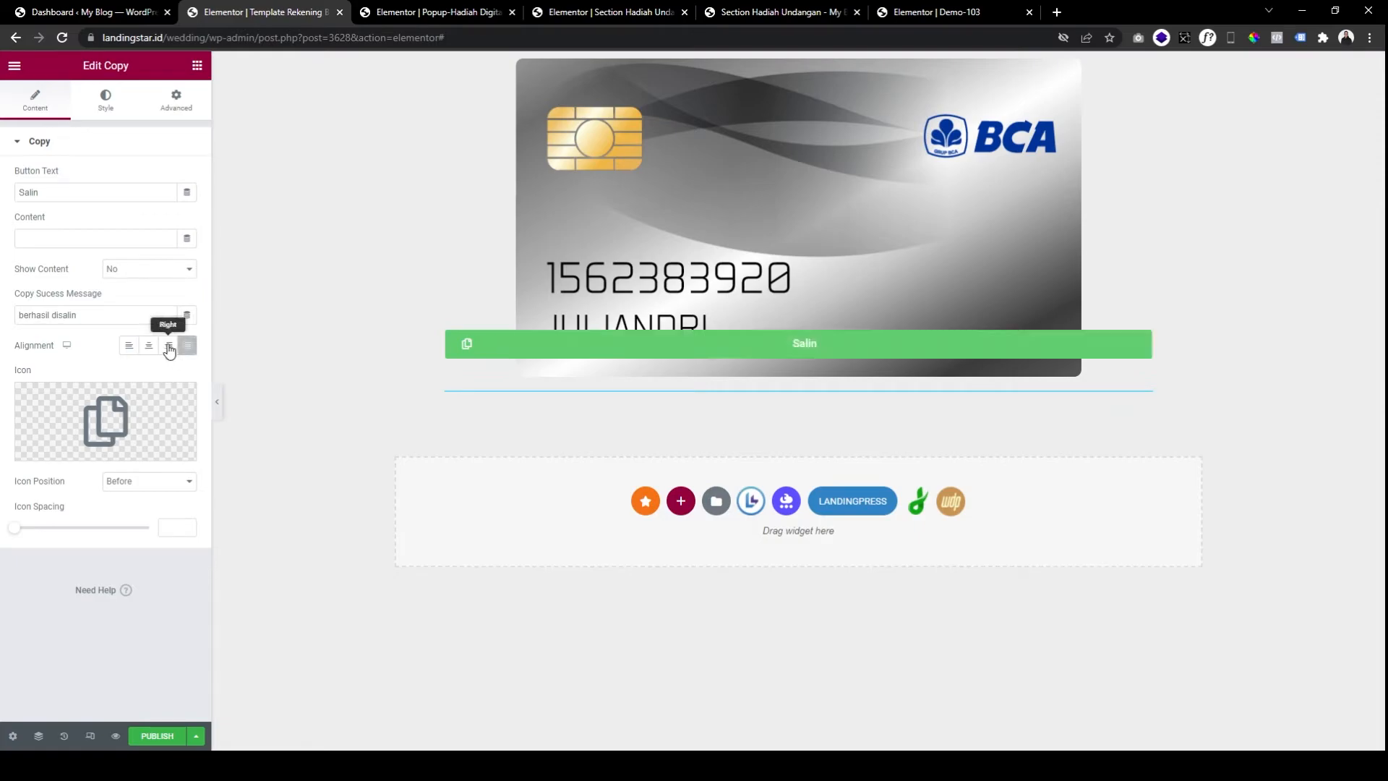
left_click(169, 346)
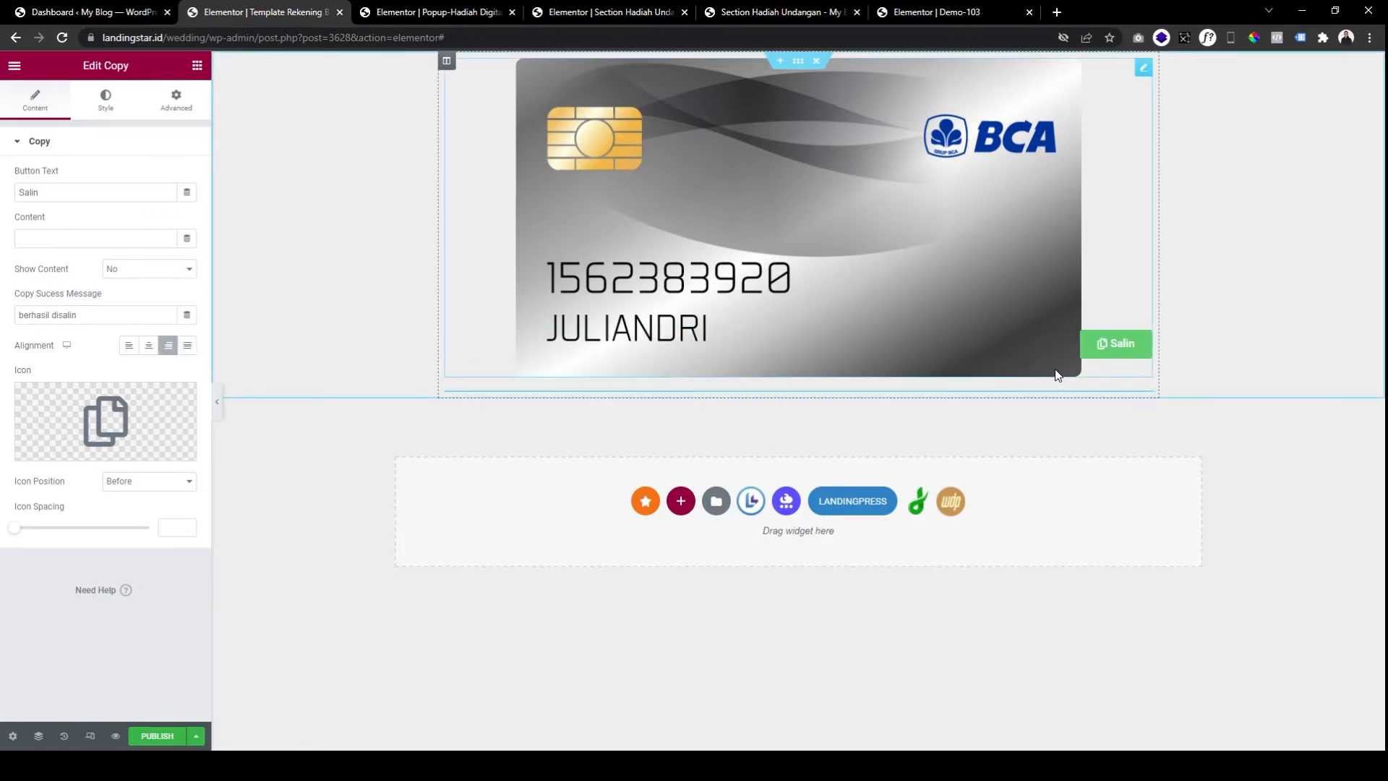
Widen the card image to 100% and give the button a 50 px right margin.
right_click(1090, 175)
left_click(1143, 67)
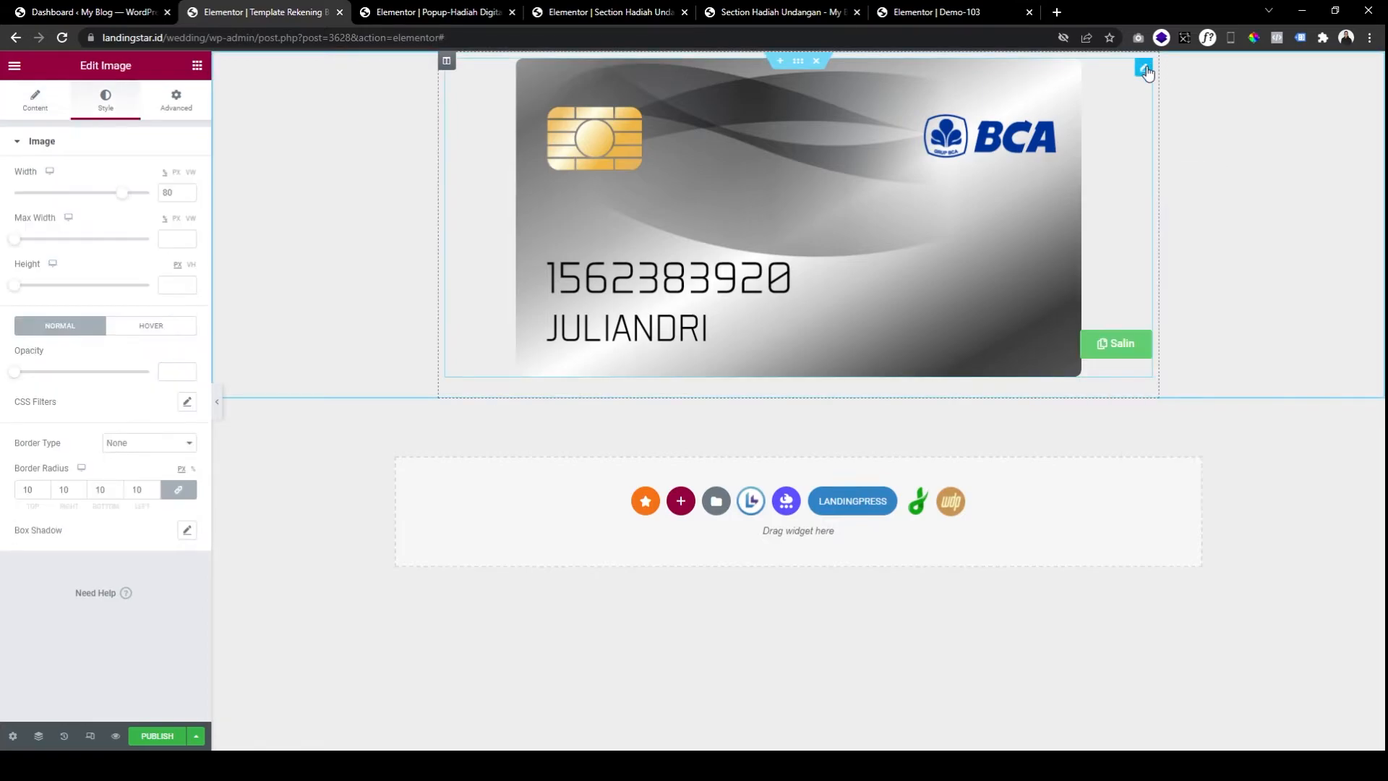
left_click_drag(123, 194, 174, 199)
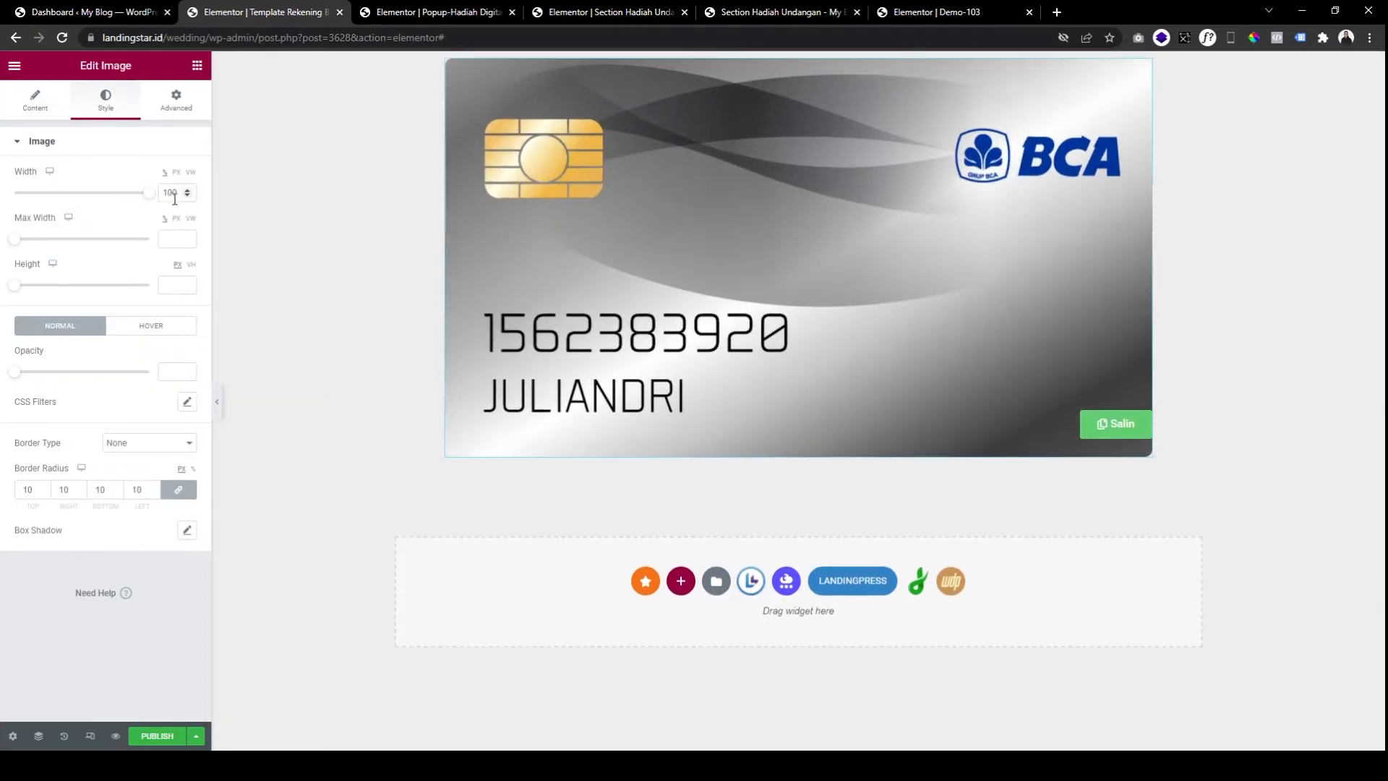
left_click(1101, 431)
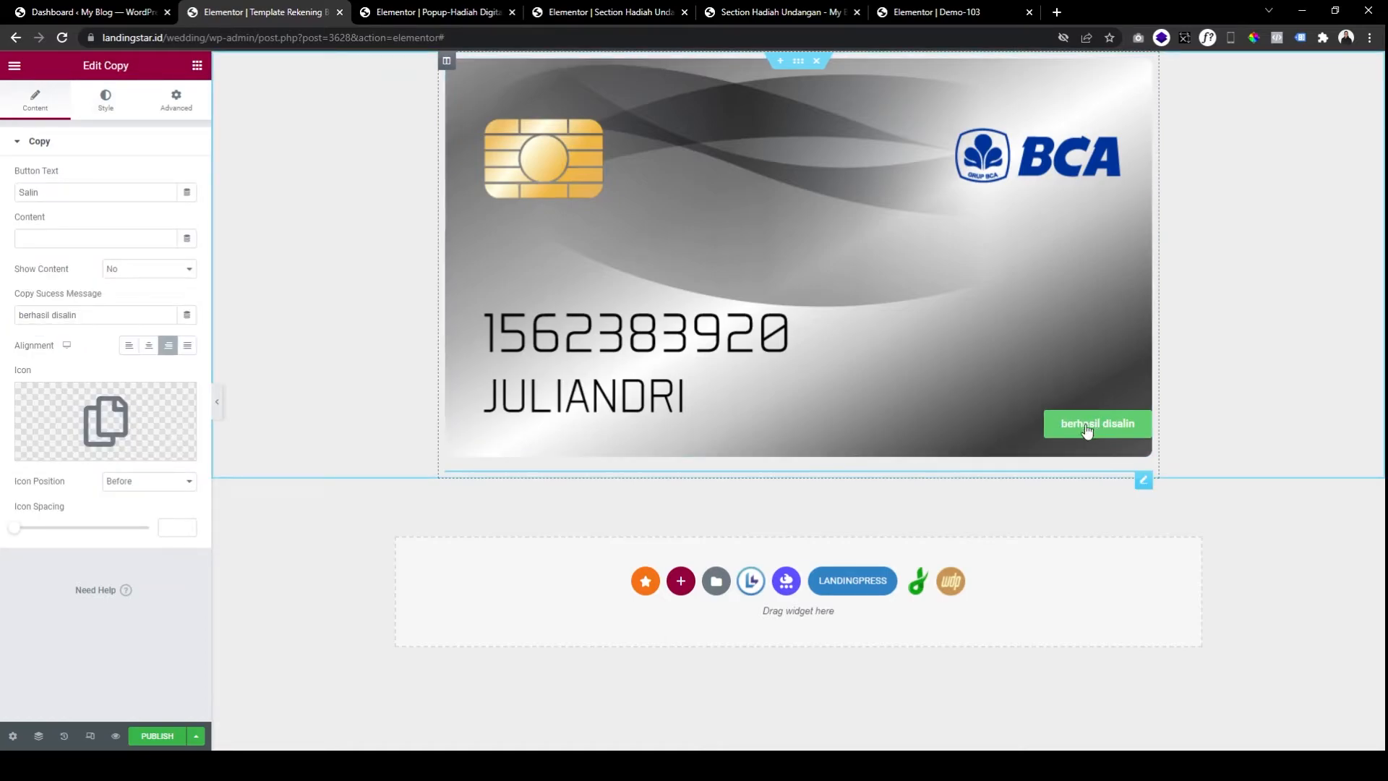
left_click(178, 101)
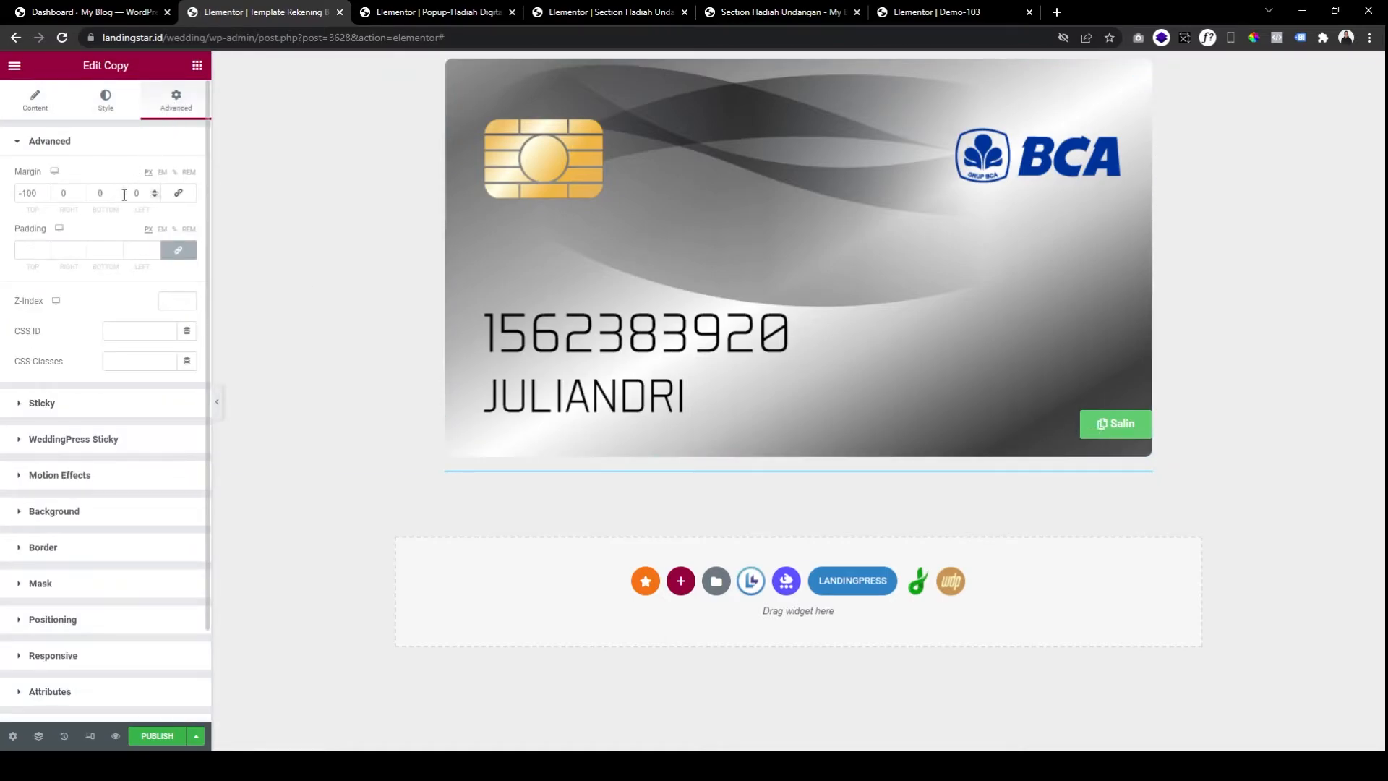
left_click(72, 193)
type("5")
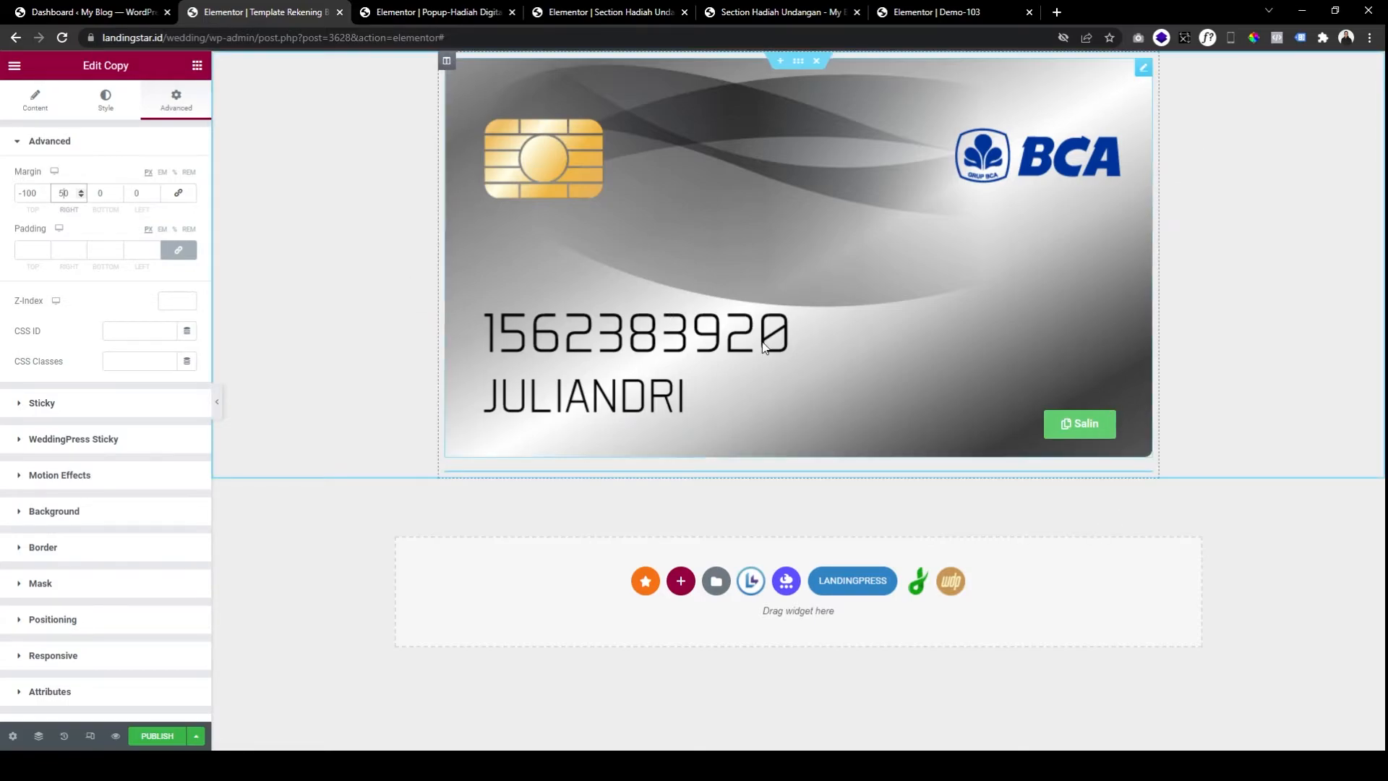
Set the button text colour to near white and its font size to 15.
left_click(106, 100)
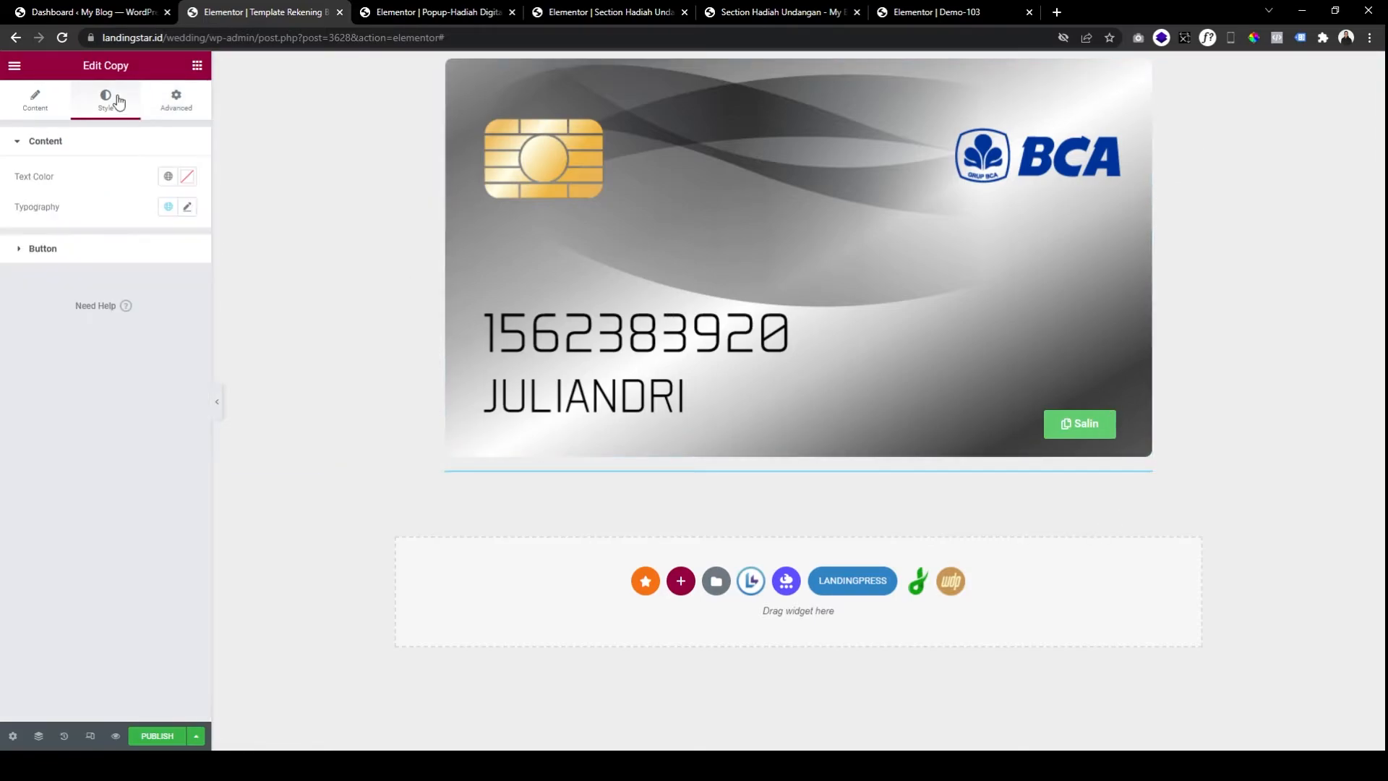
left_click(188, 182)
mouse_move(133, 248)
left_mouse_down()
mouse_move(104, 233)
mouse_move(89, 309)
mouse_move(112, 244)
left_mouse_up()
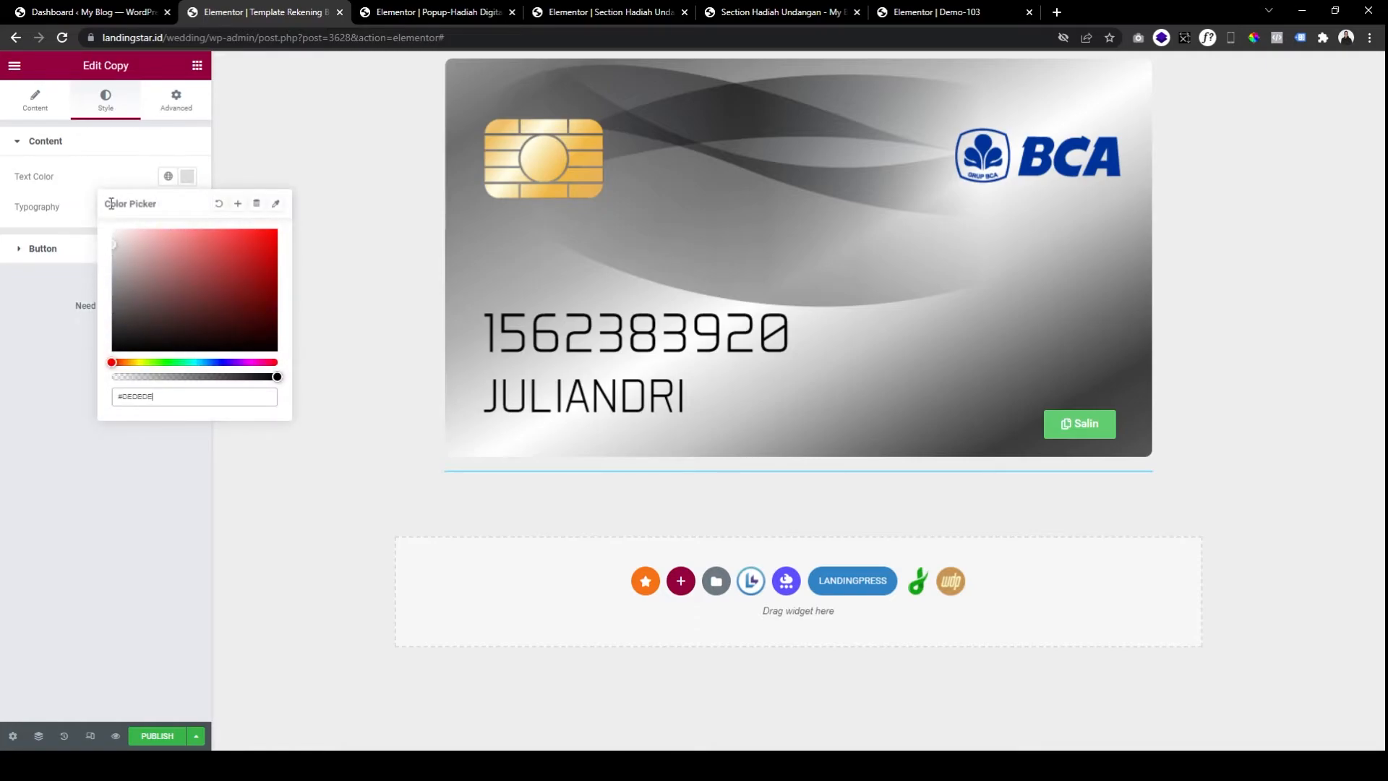
left_click(185, 183)
left_click(186, 181)
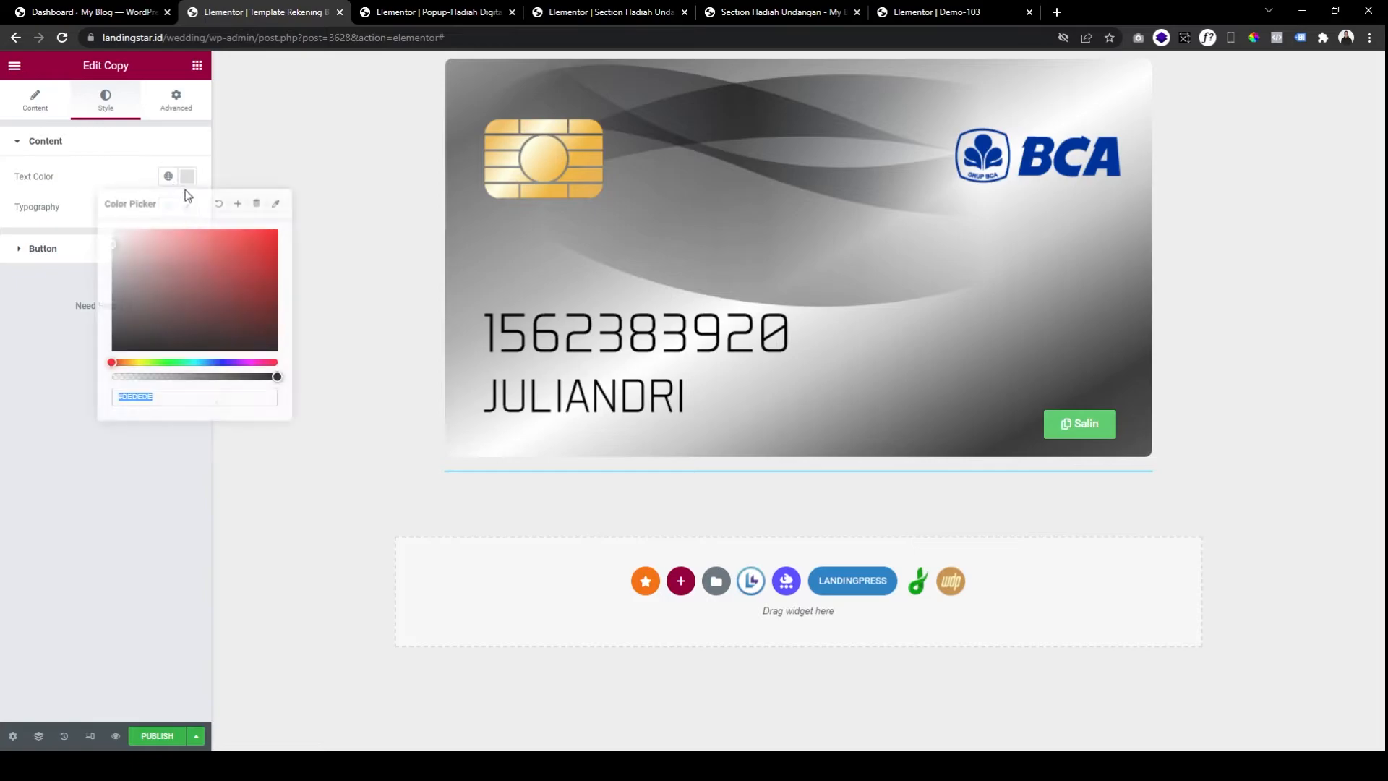
left_click_drag(117, 231, 107, 238)
left_click(86, 197)
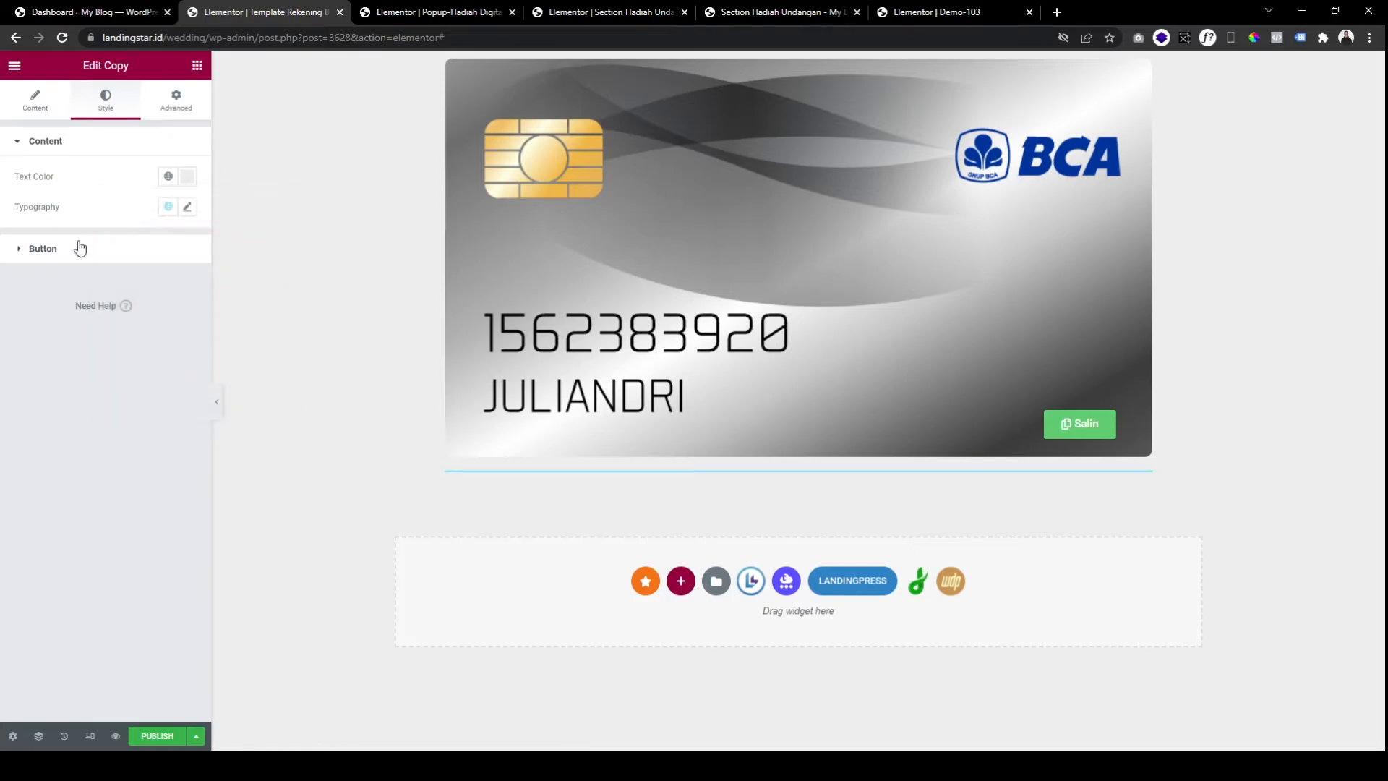
left_click(155, 240)
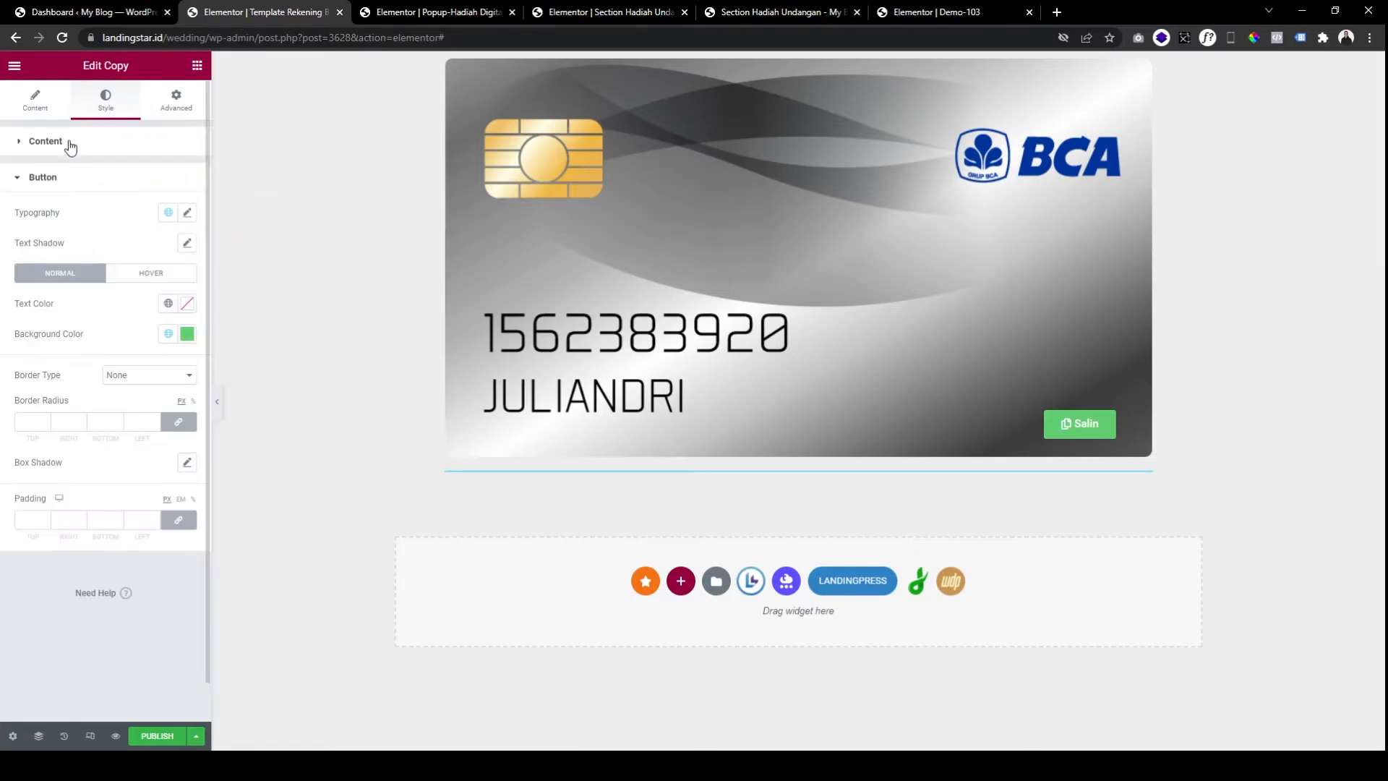
left_click(186, 214)
type("1")
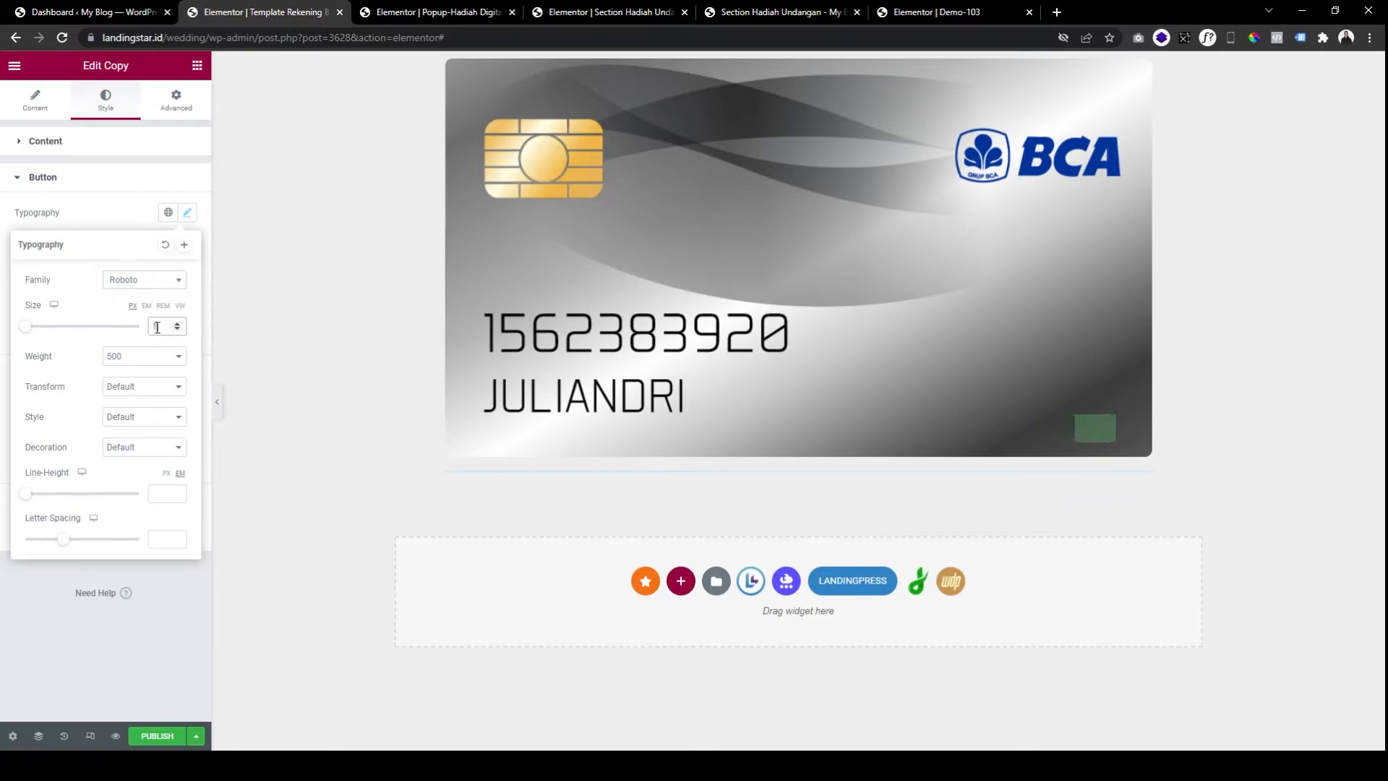
type("5")
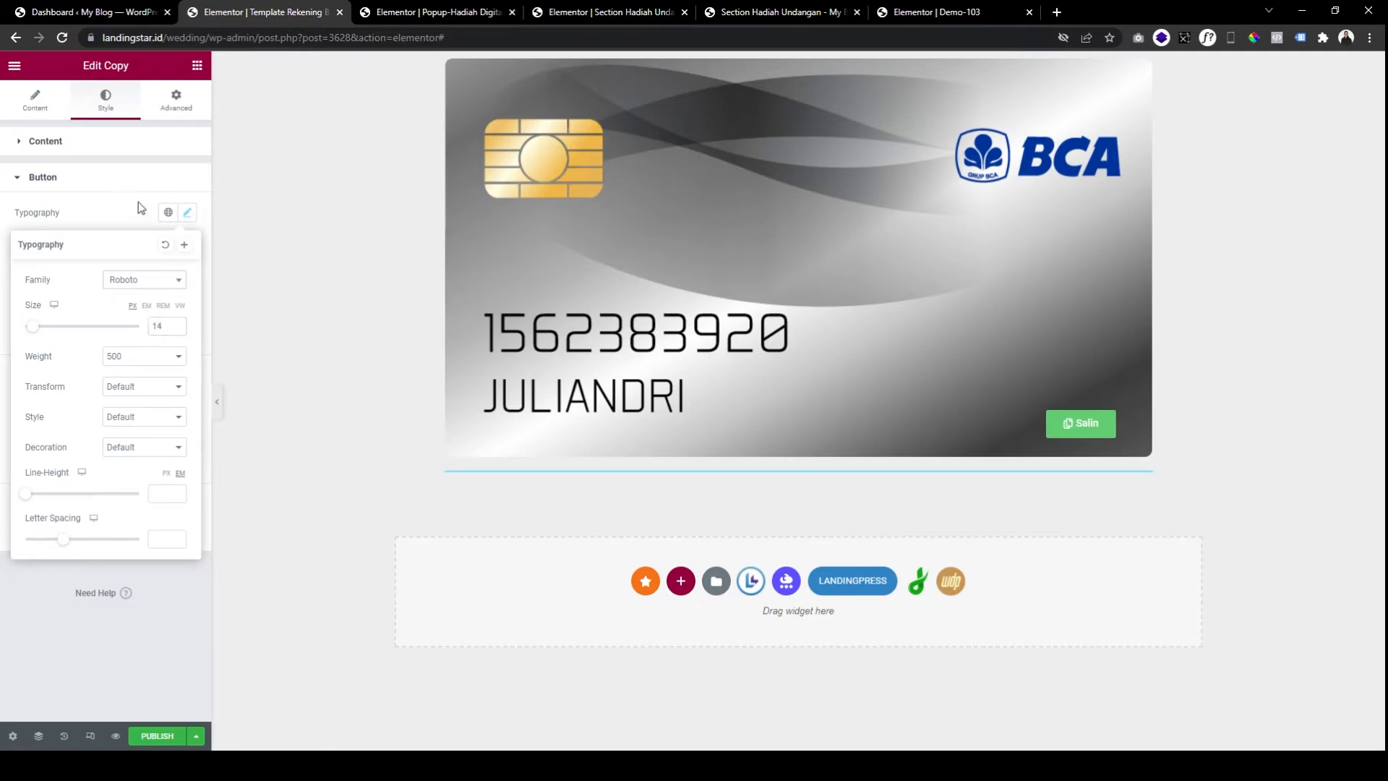
left_click(137, 187)
Give the button a grey background colour.
left_click(136, 180)
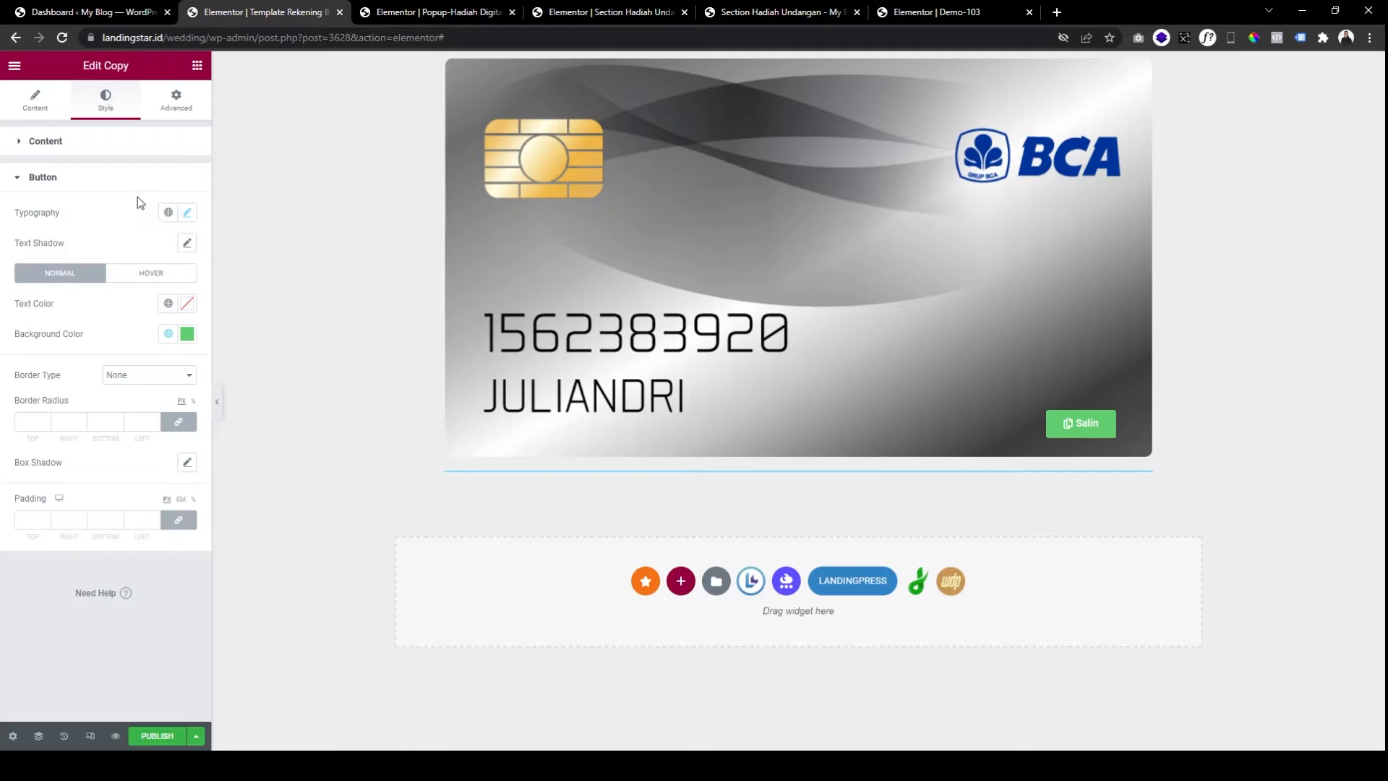
left_click(192, 337)
mouse_move(131, 445)
left_mouse_down()
mouse_move(110, 490)
mouse_move(94, 454)
left_mouse_up()
left_click(105, 319)
Style the button's hover state with a black background and white text.
left_click(163, 278)
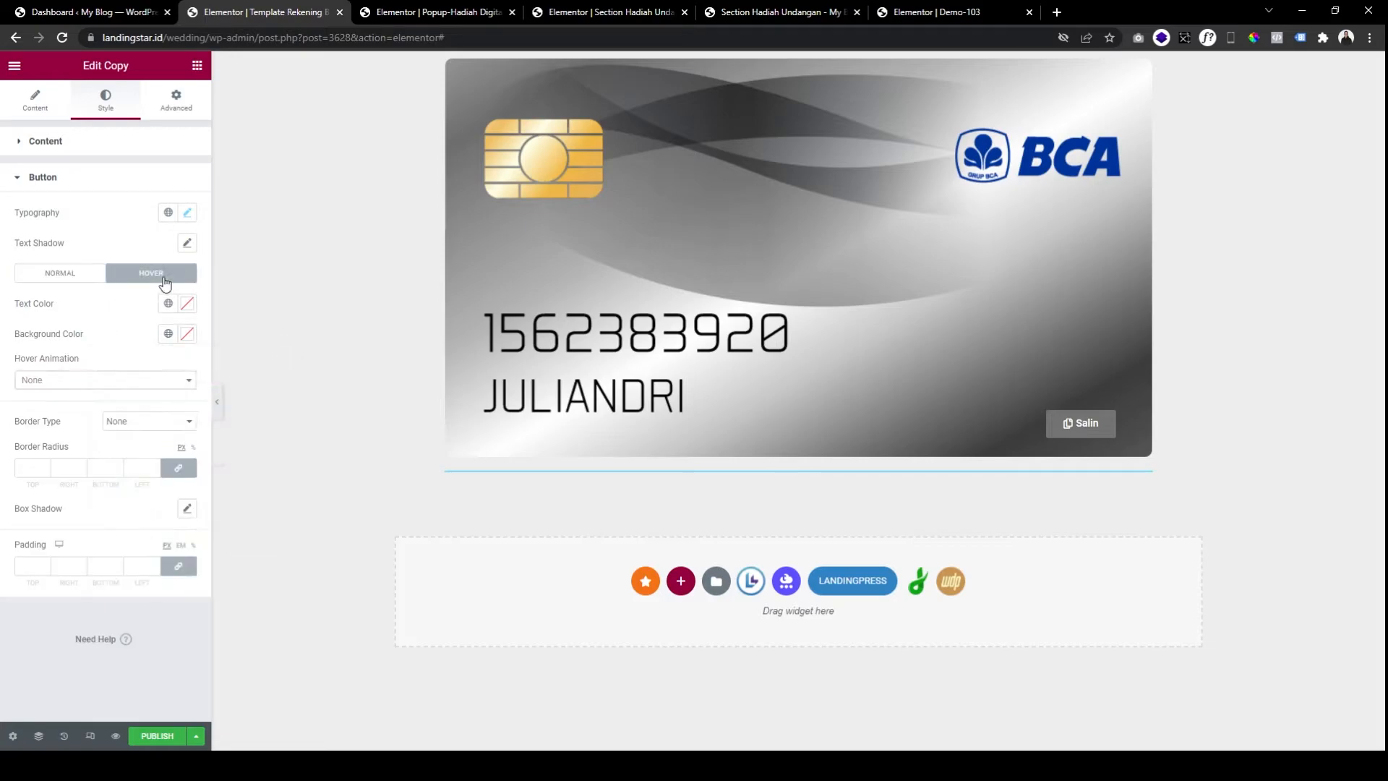
left_click(187, 334)
left_click_drag(145, 431, 106, 513)
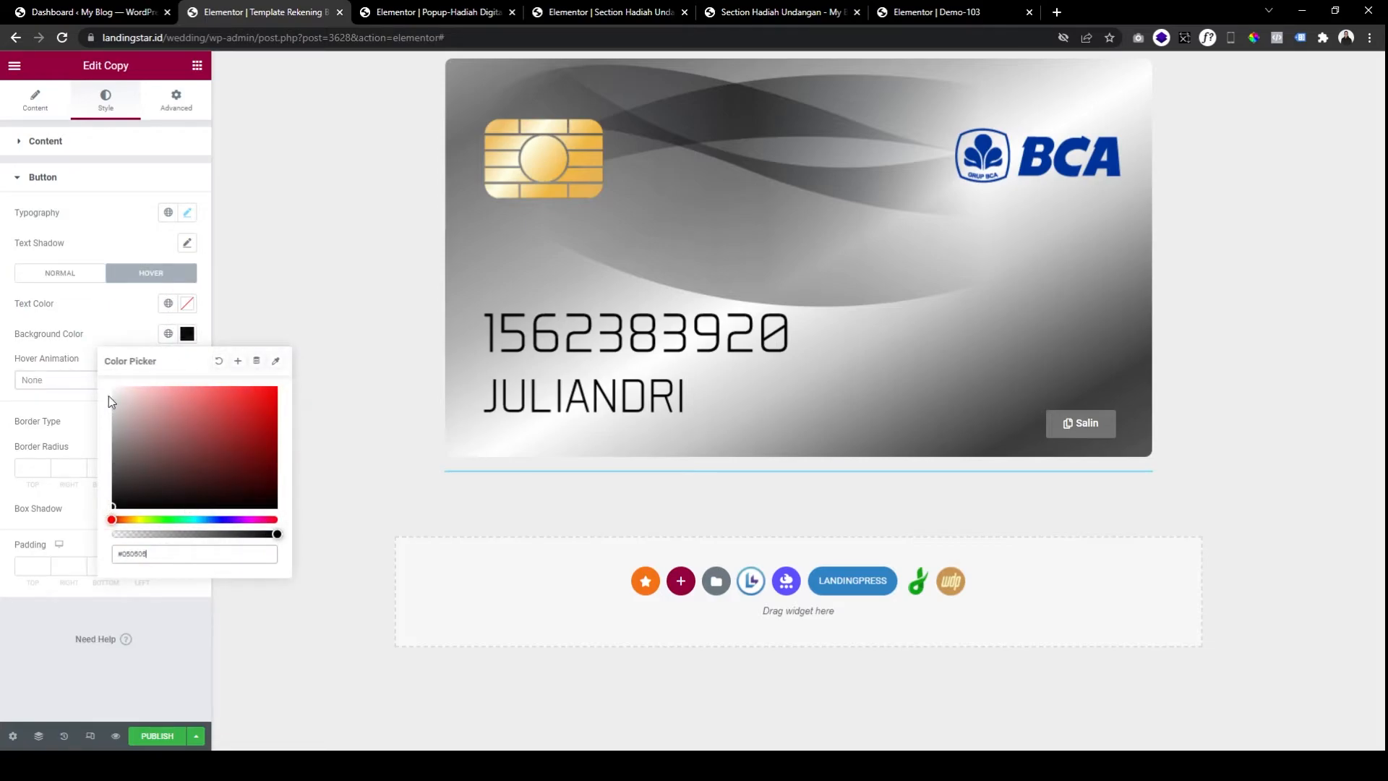
left_click(148, 312)
left_click(187, 303)
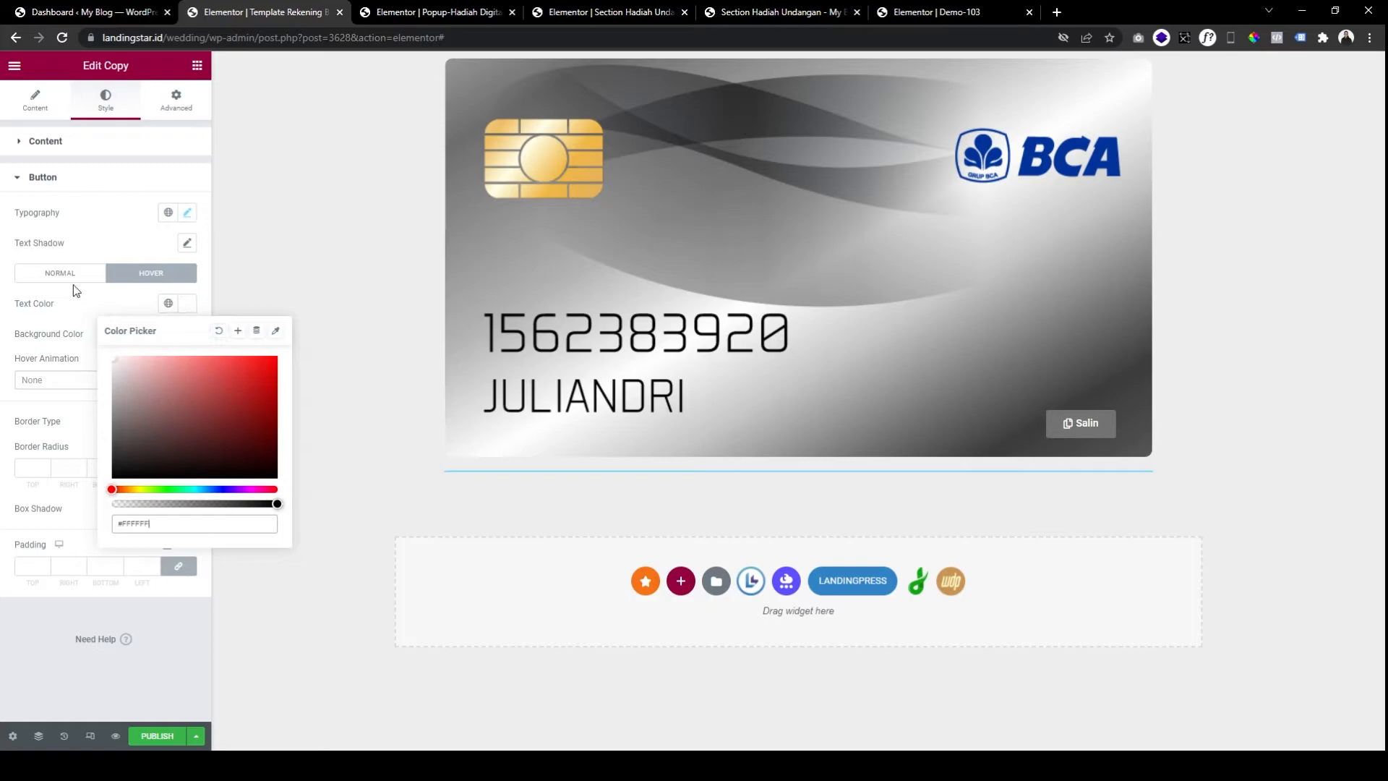
left_click(60, 272)
left_click(187, 303)
left_click(101, 349)
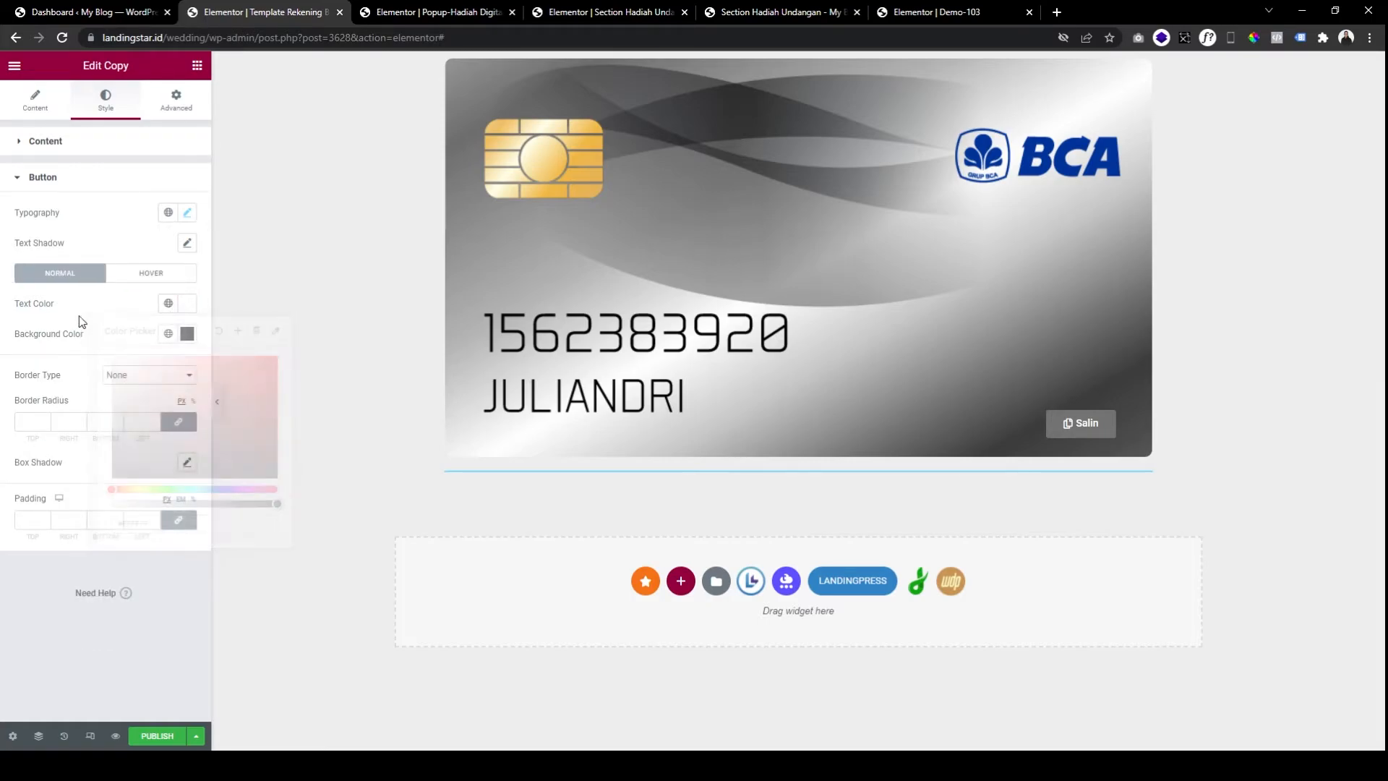
Relabel the button 'Copy' and enter the card's account number as the text it copies.
left_click(31, 110)
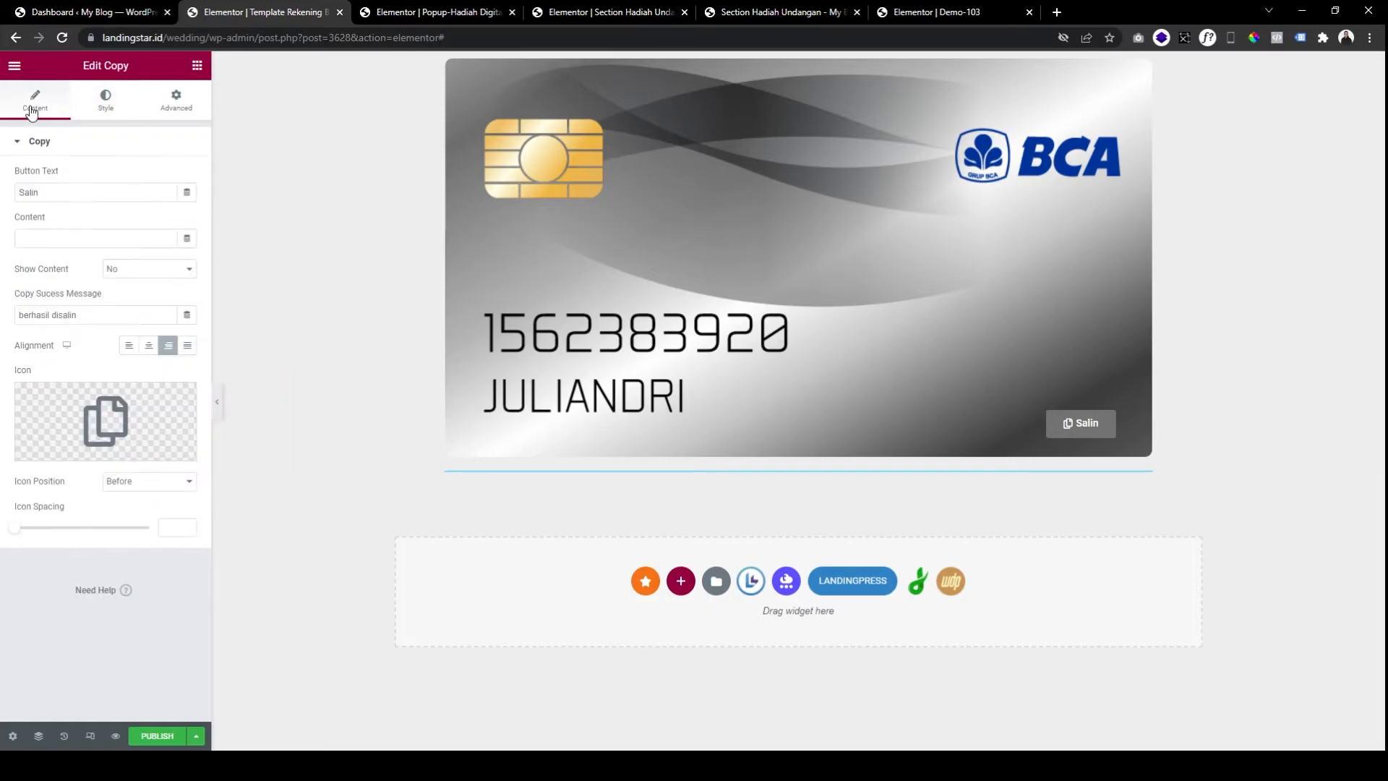
left_click(53, 196)
left_click(77, 171)
left_click(56, 192)
double_click(81, 193)
left_click(96, 176)
left_click_drag(94, 193, 3, 192)
type("Copy")
left_click(68, 240)
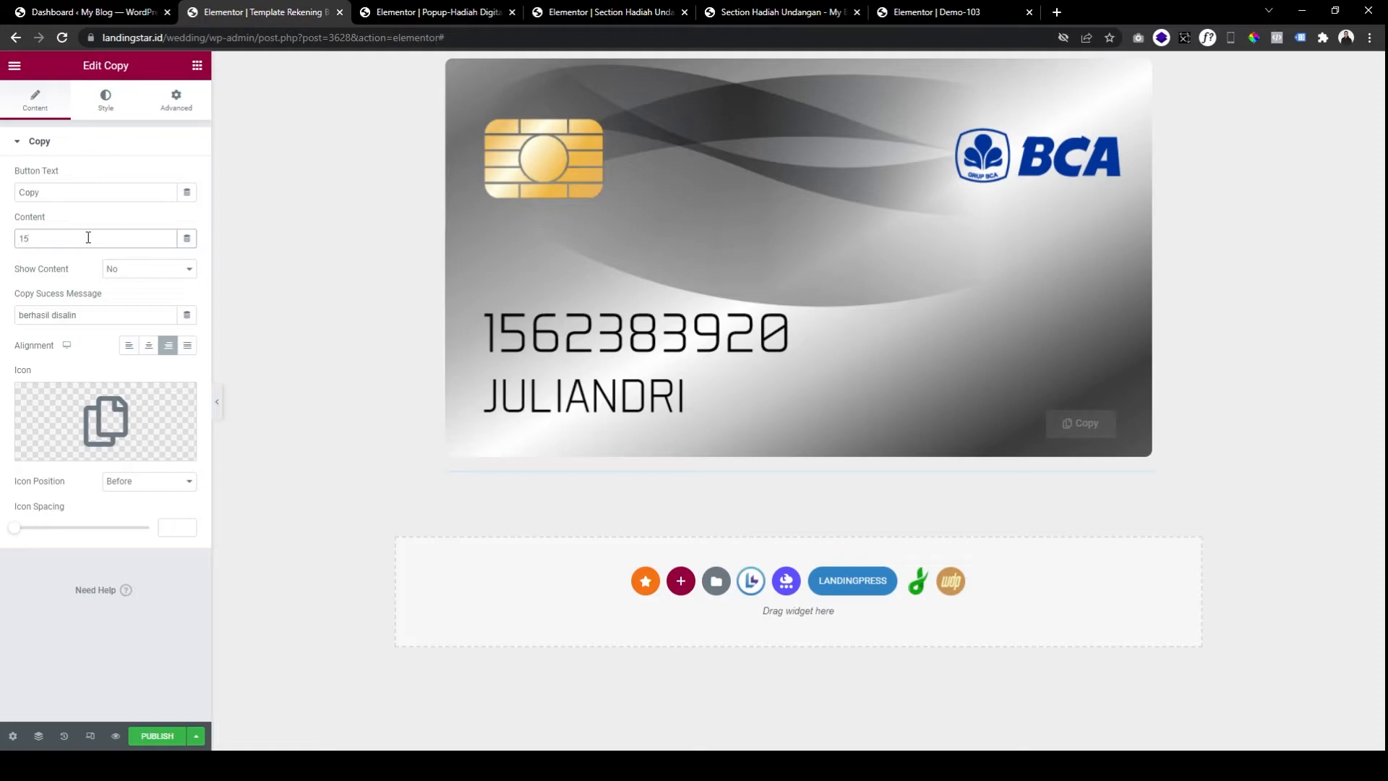
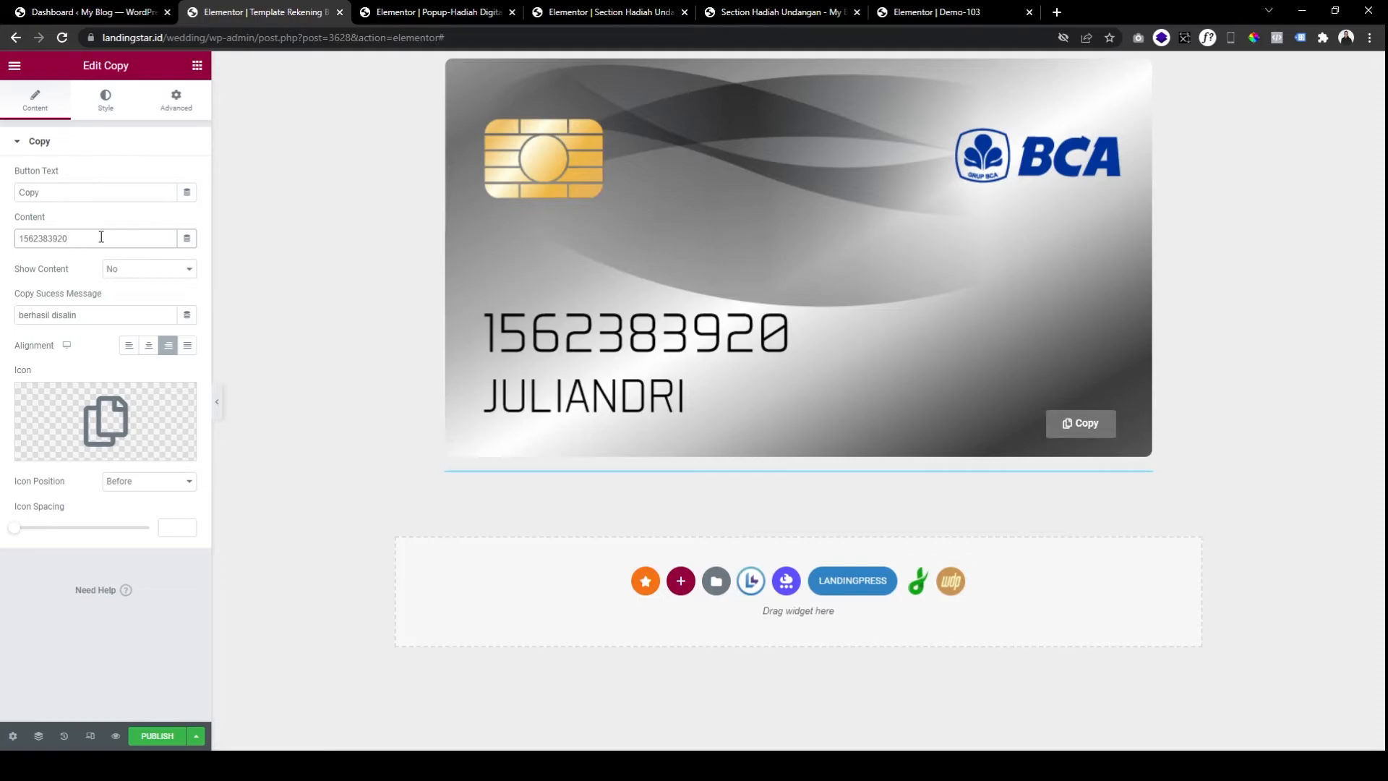
Verify the BCA card's Copy button copies the account number and shows 'berhasil disalin'.
double_click(85, 237)
left_click(75, 279)
left_click_drag(95, 311, 36, 307)
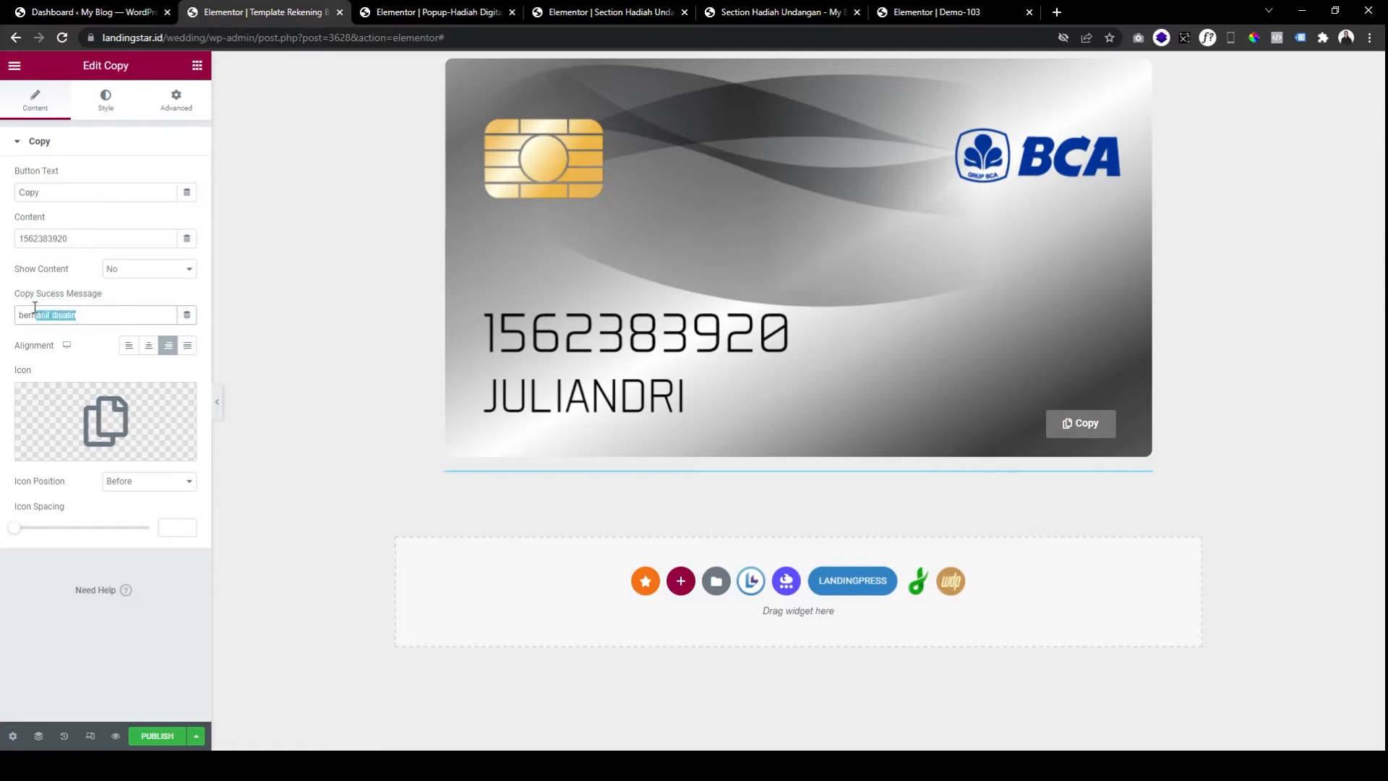
left_click(112, 312)
left_click(1081, 425)
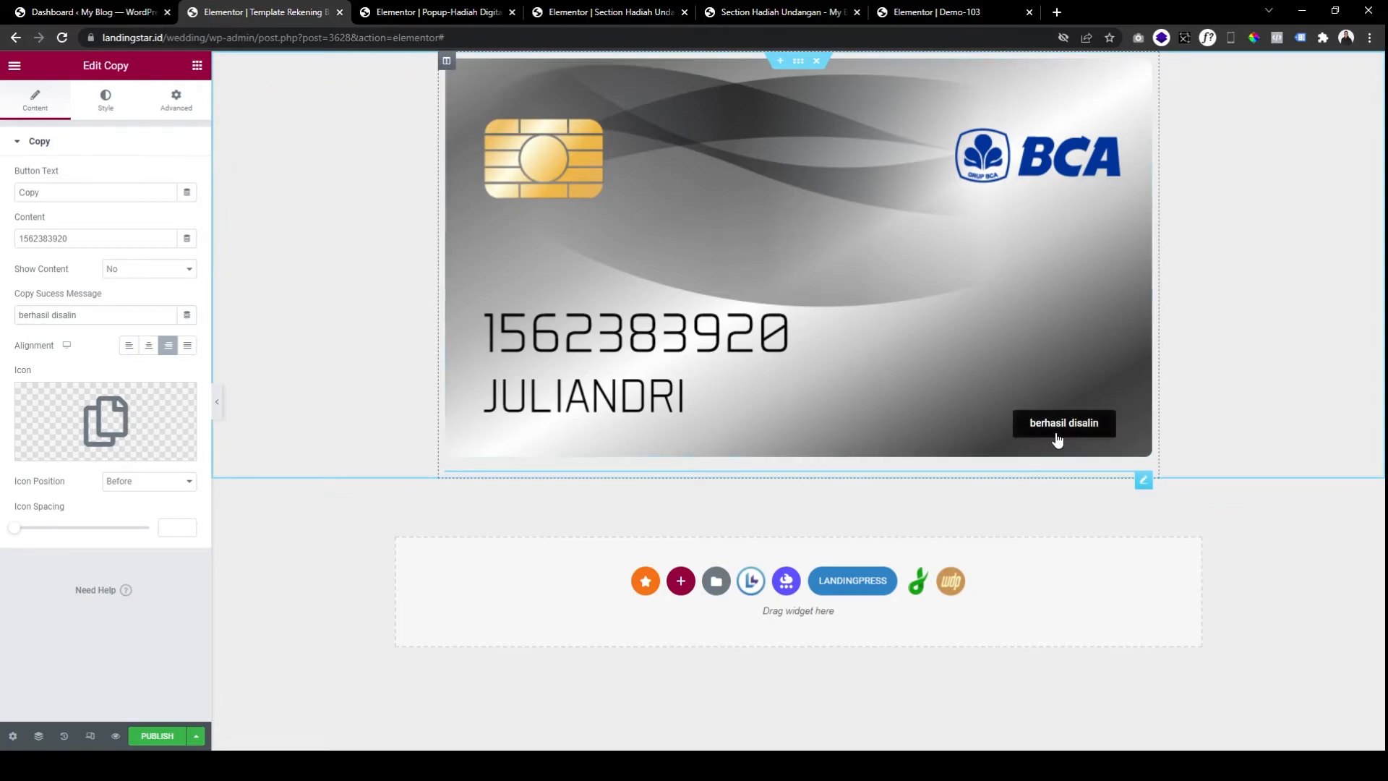
left_click(92, 316)
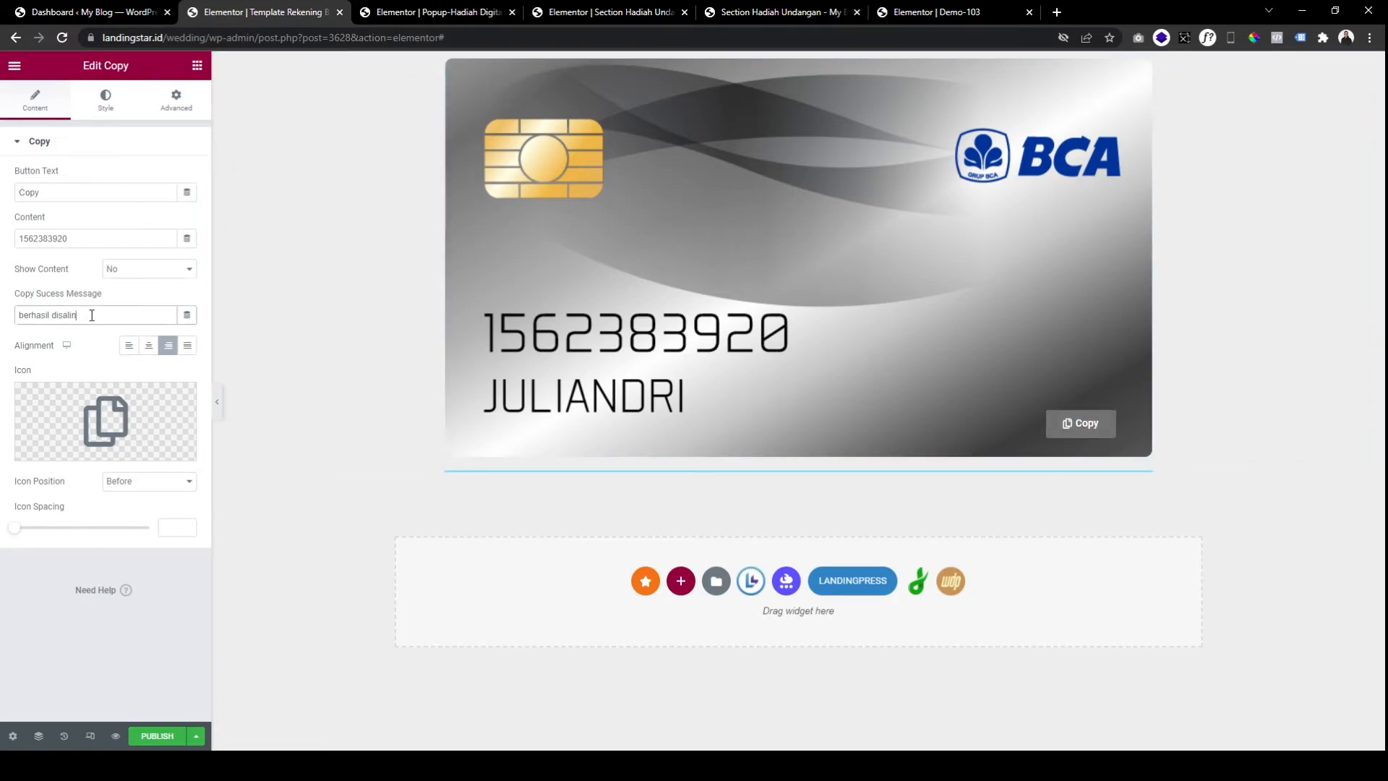
mouse_move(94, 425)
left_click(111, 100)
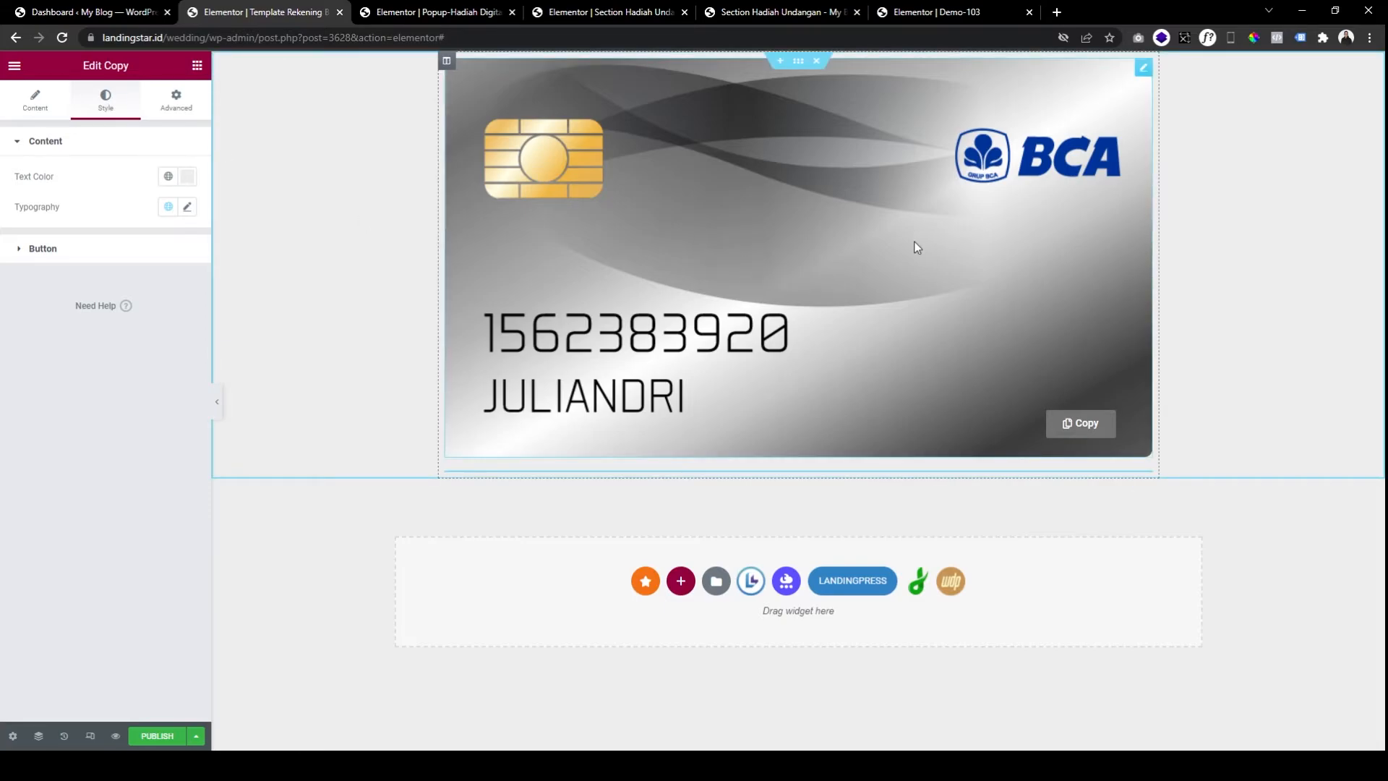
Duplicate the BCA card image below the original.
right_click(793, 210)
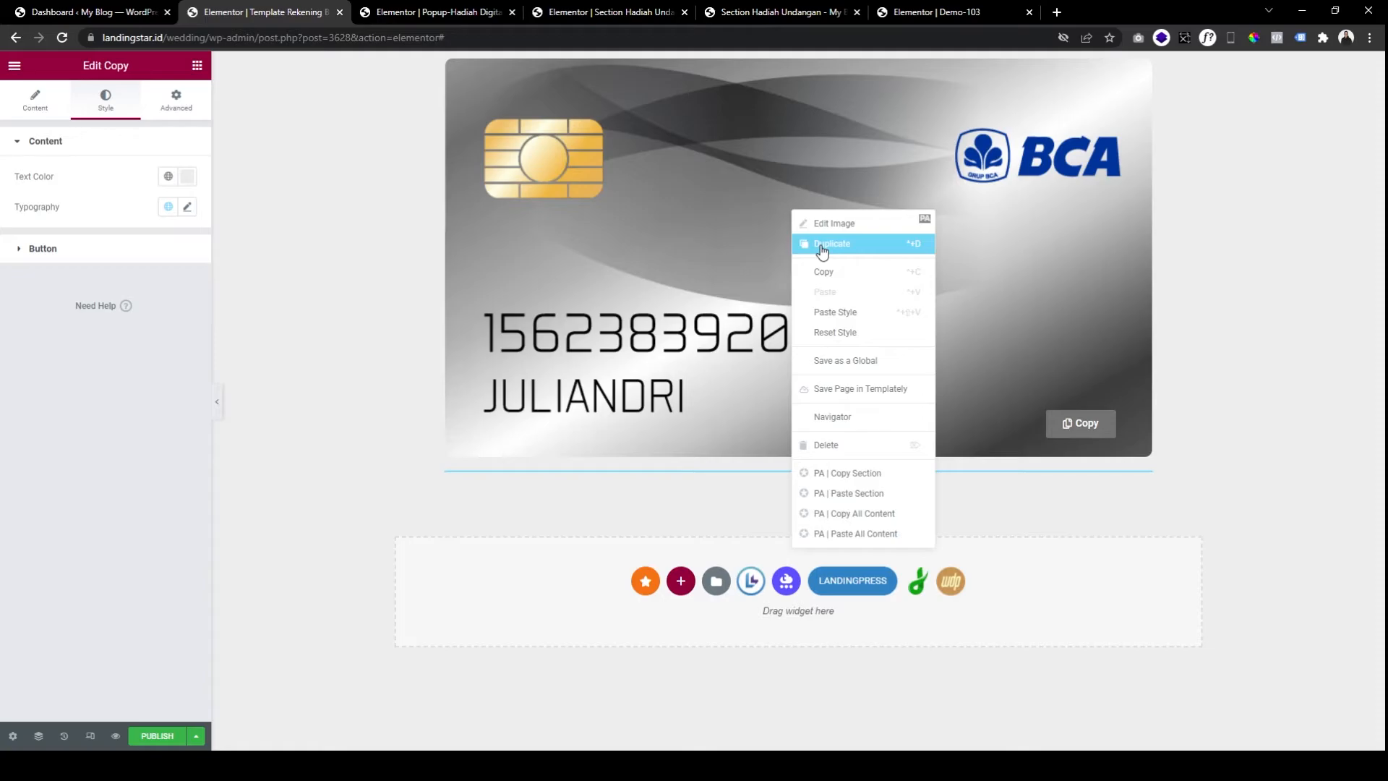
right_click(821, 151)
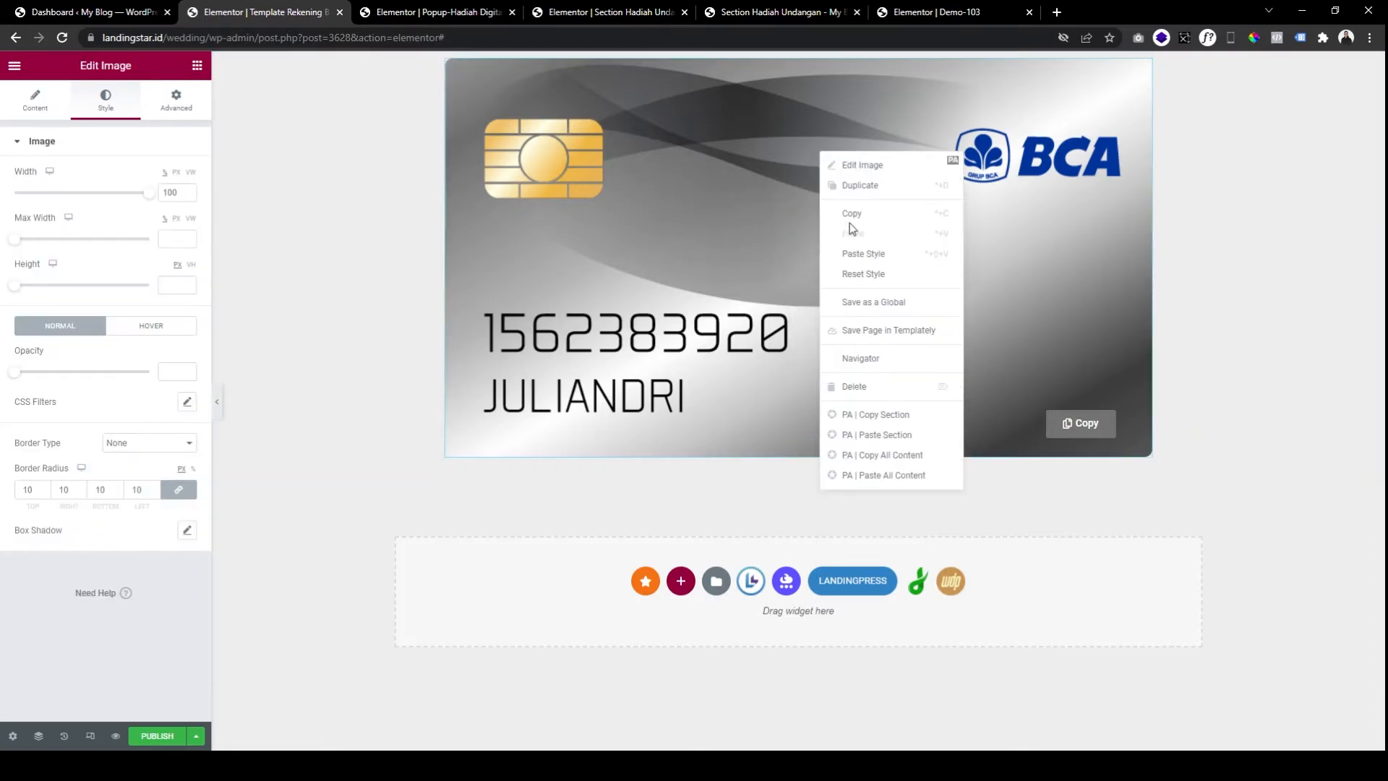
left_click(860, 185)
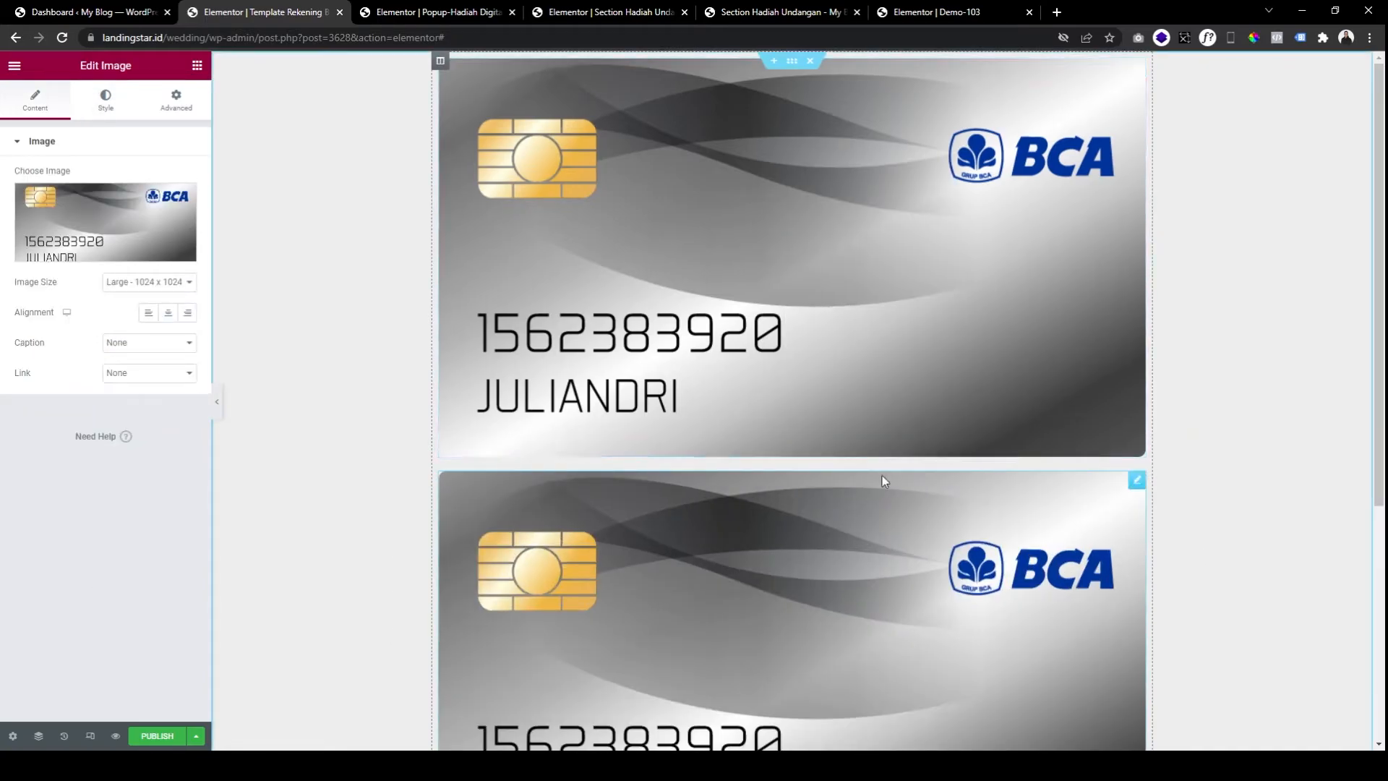
scroll(880, 477, "down", 4)
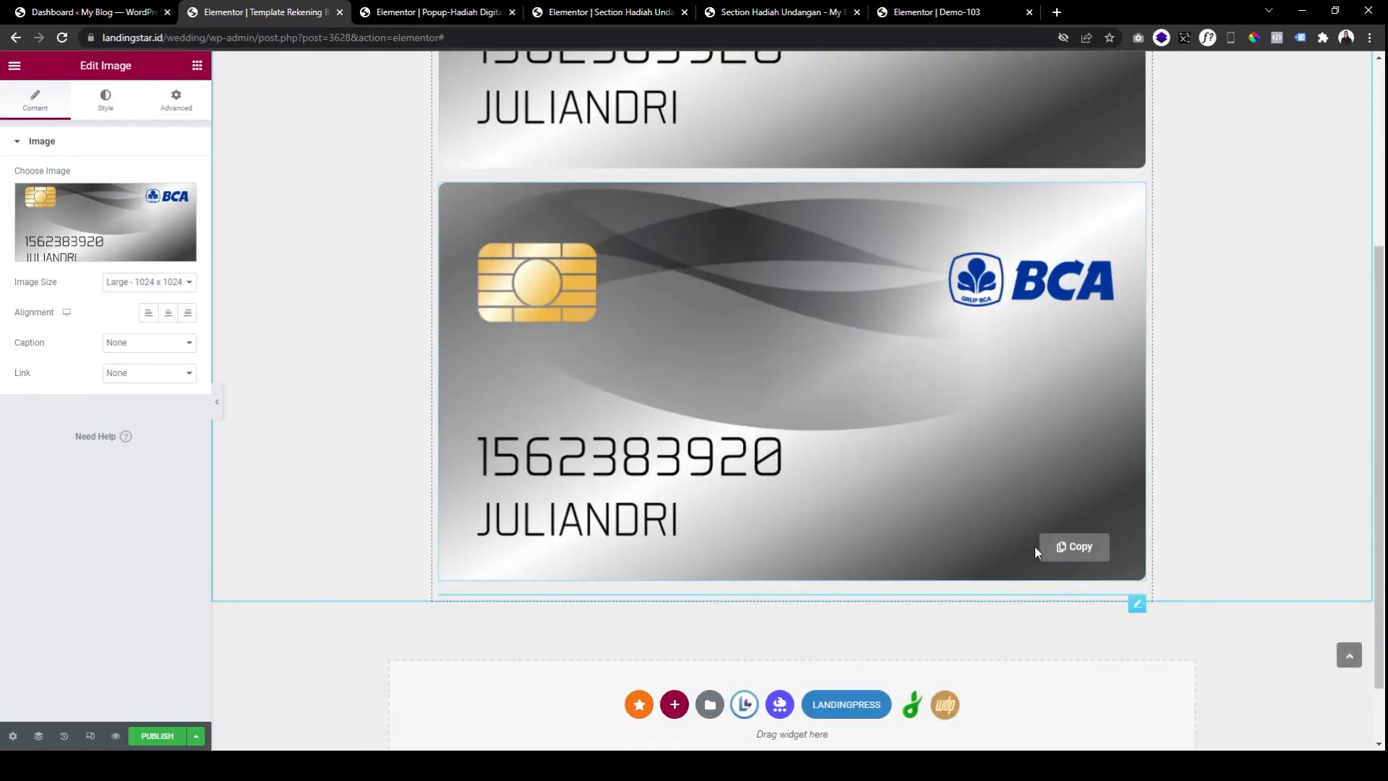
Copy the Copy button widget and paste it onto the duplicated card.
right_click(1047, 551)
left_click(1083, 475)
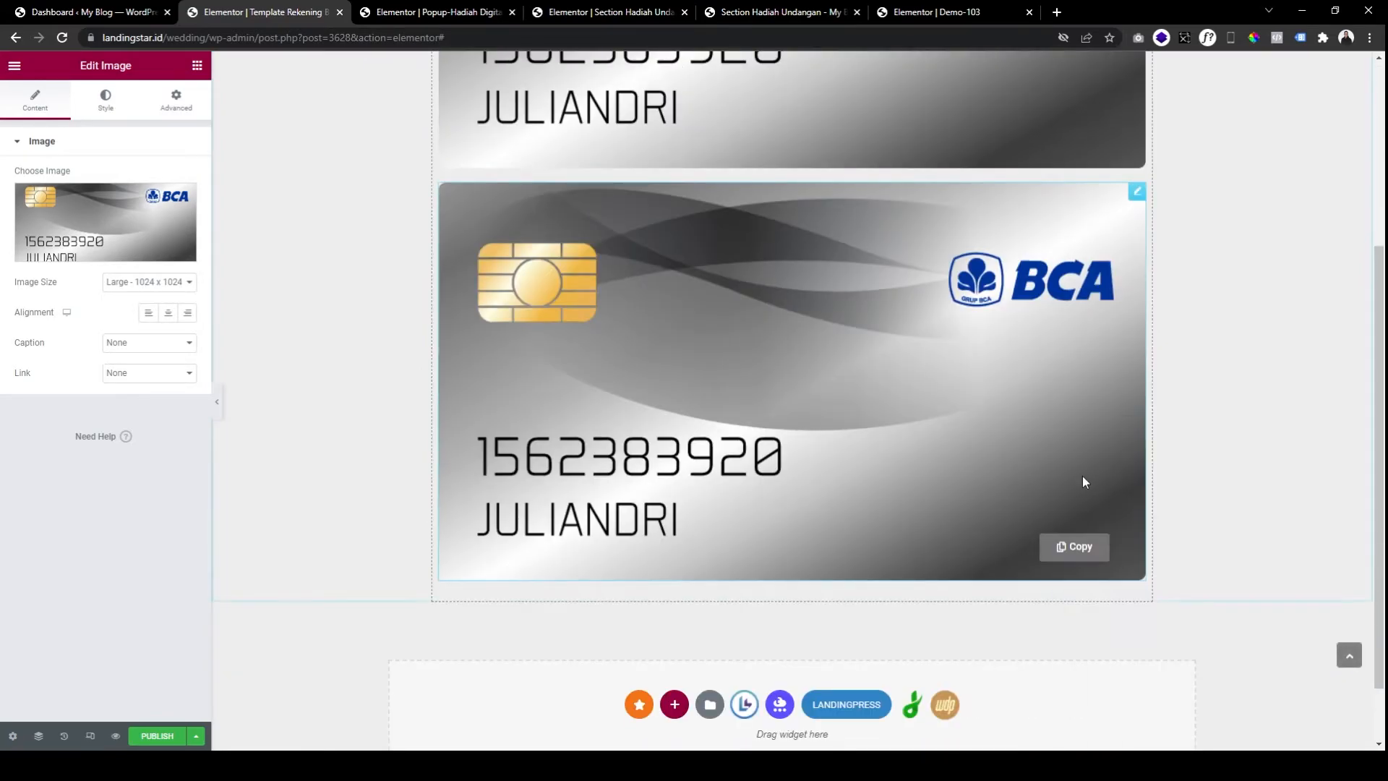
scroll(1070, 466, "up", 4)
right_click(952, 277)
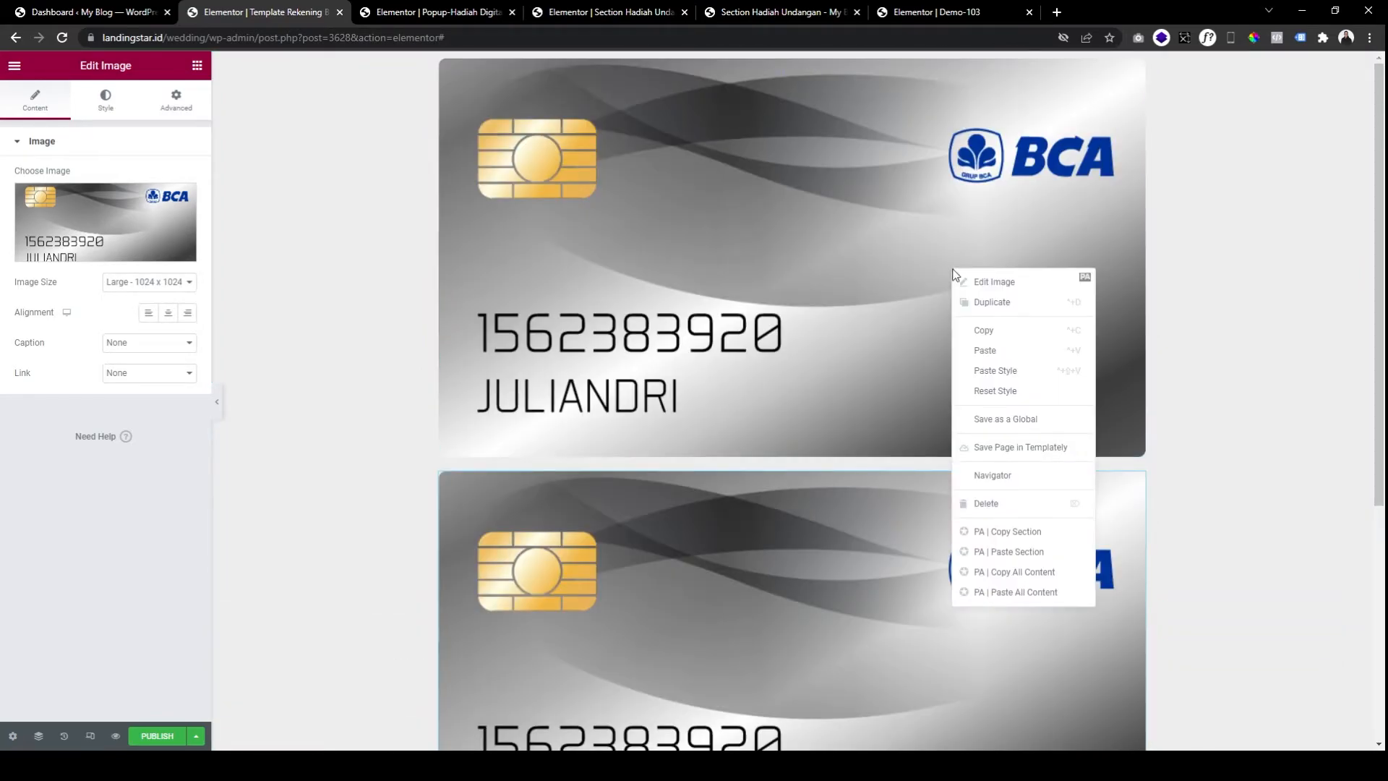
left_click(976, 354)
scroll(1072, 448, "down", 4)
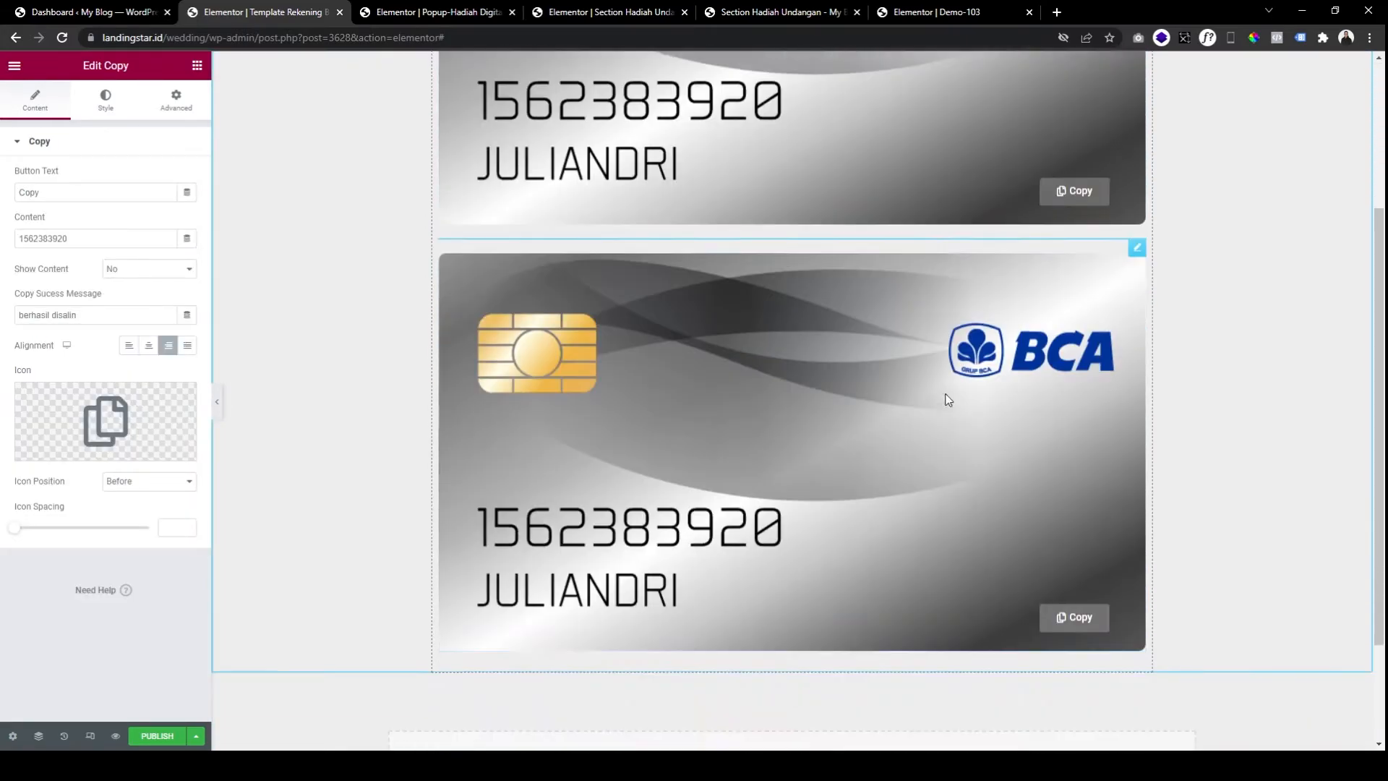
scroll(1072, 569, "up", 3)
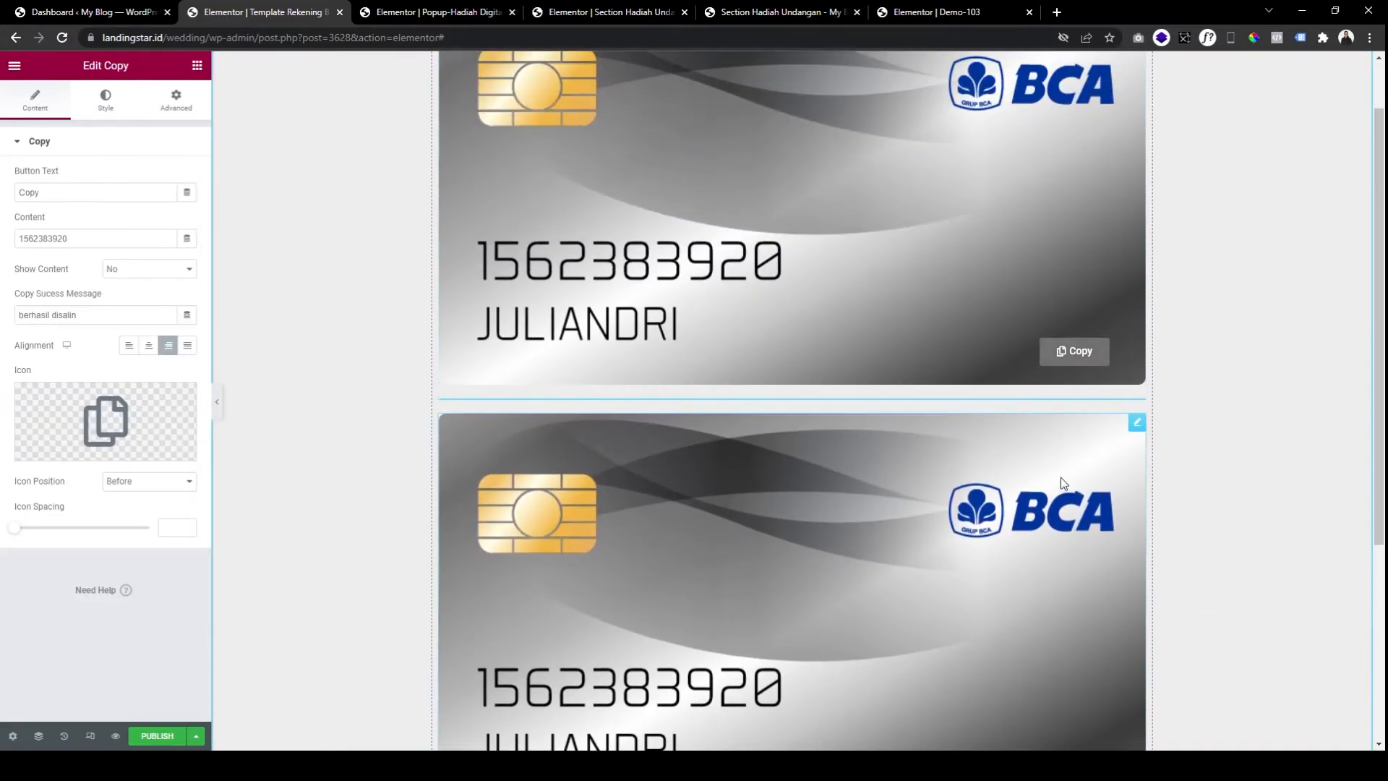
scroll(1061, 469, "down", 2)
left_click(1014, 364)
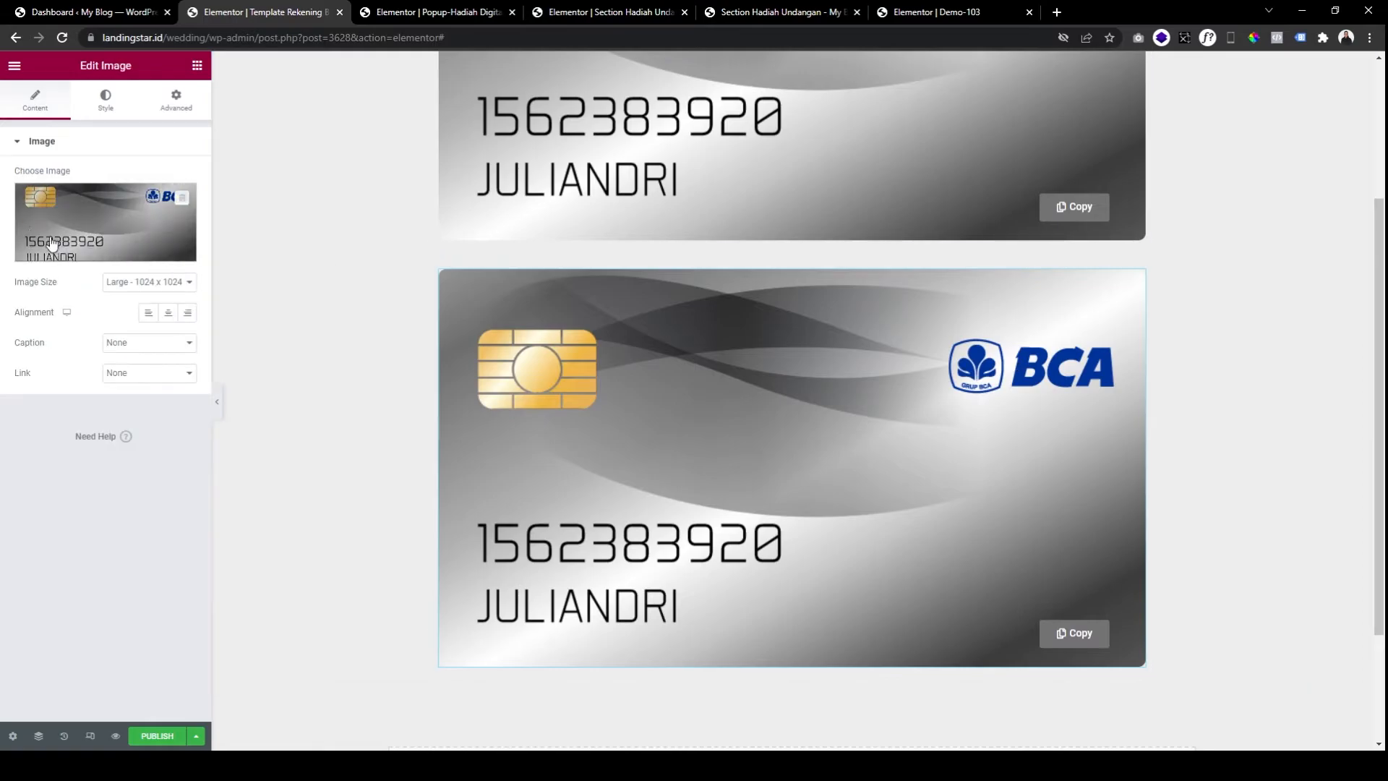
left_click(116, 231)
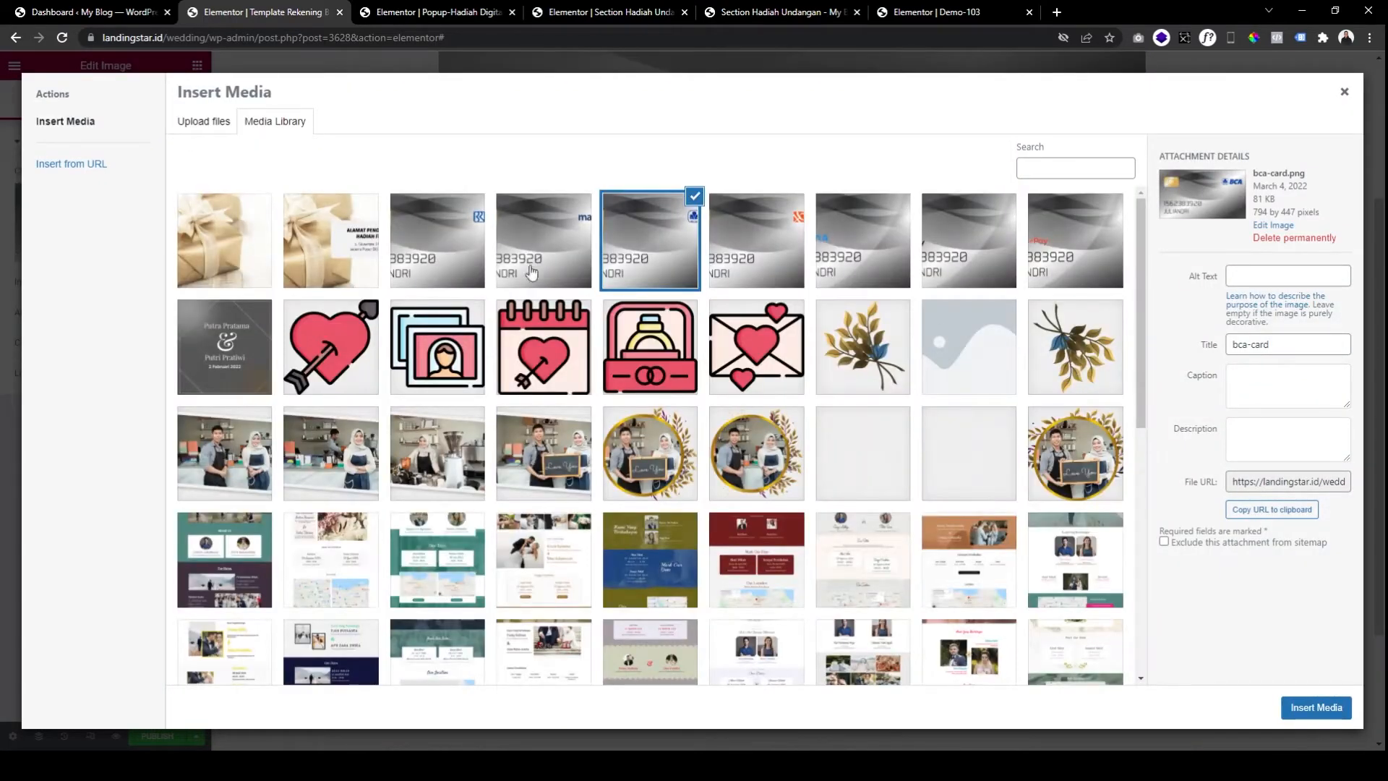
Set the second card's image to mandiri-card and copy that card.
left_click(530, 273)
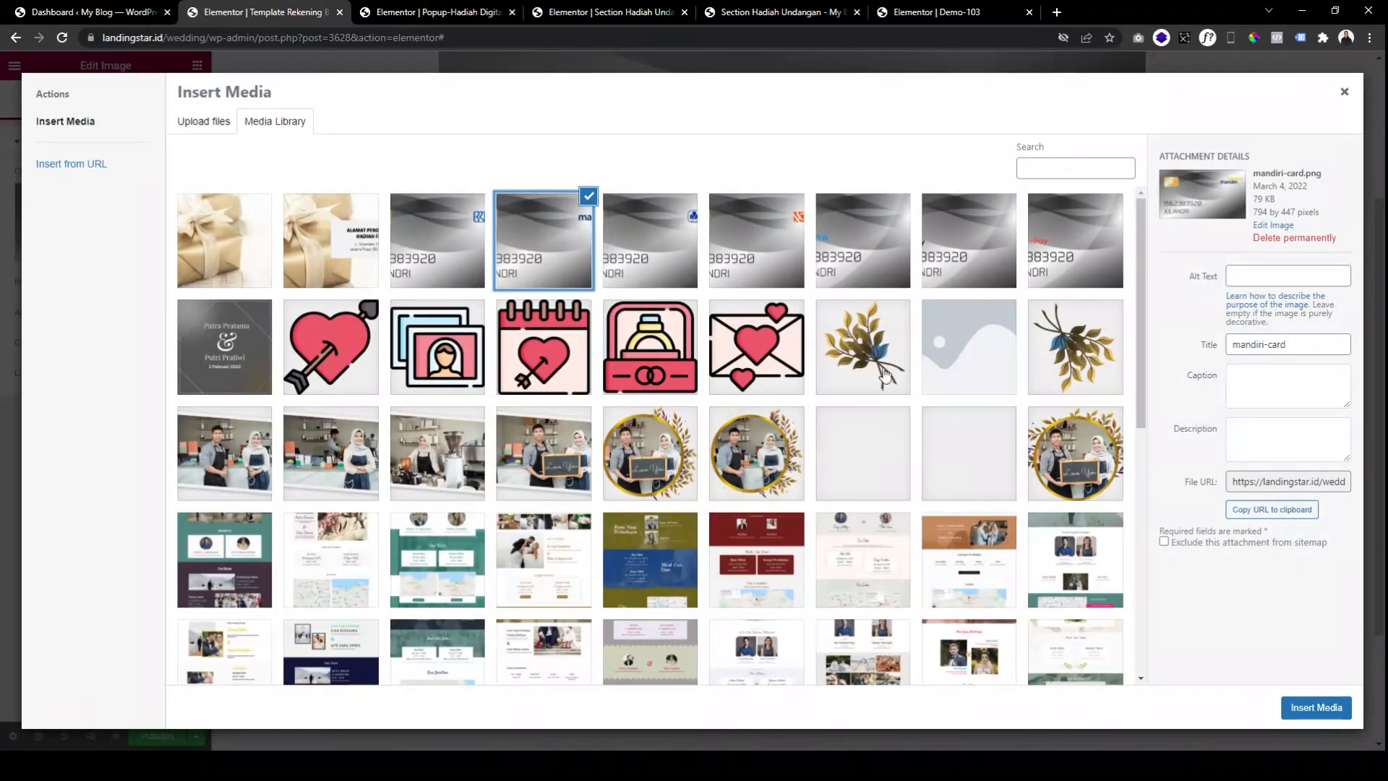
left_click(1312, 703)
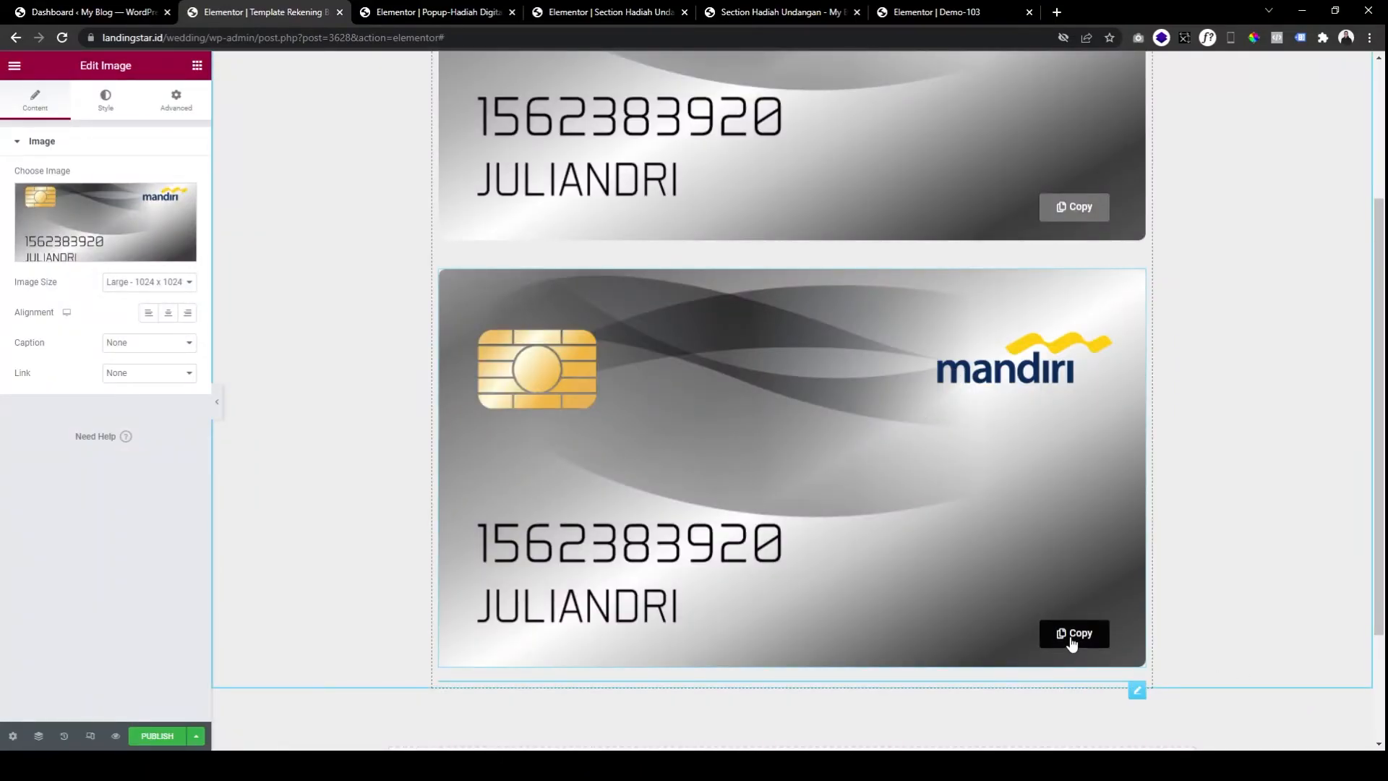
right_click(957, 487)
left_click(986, 471)
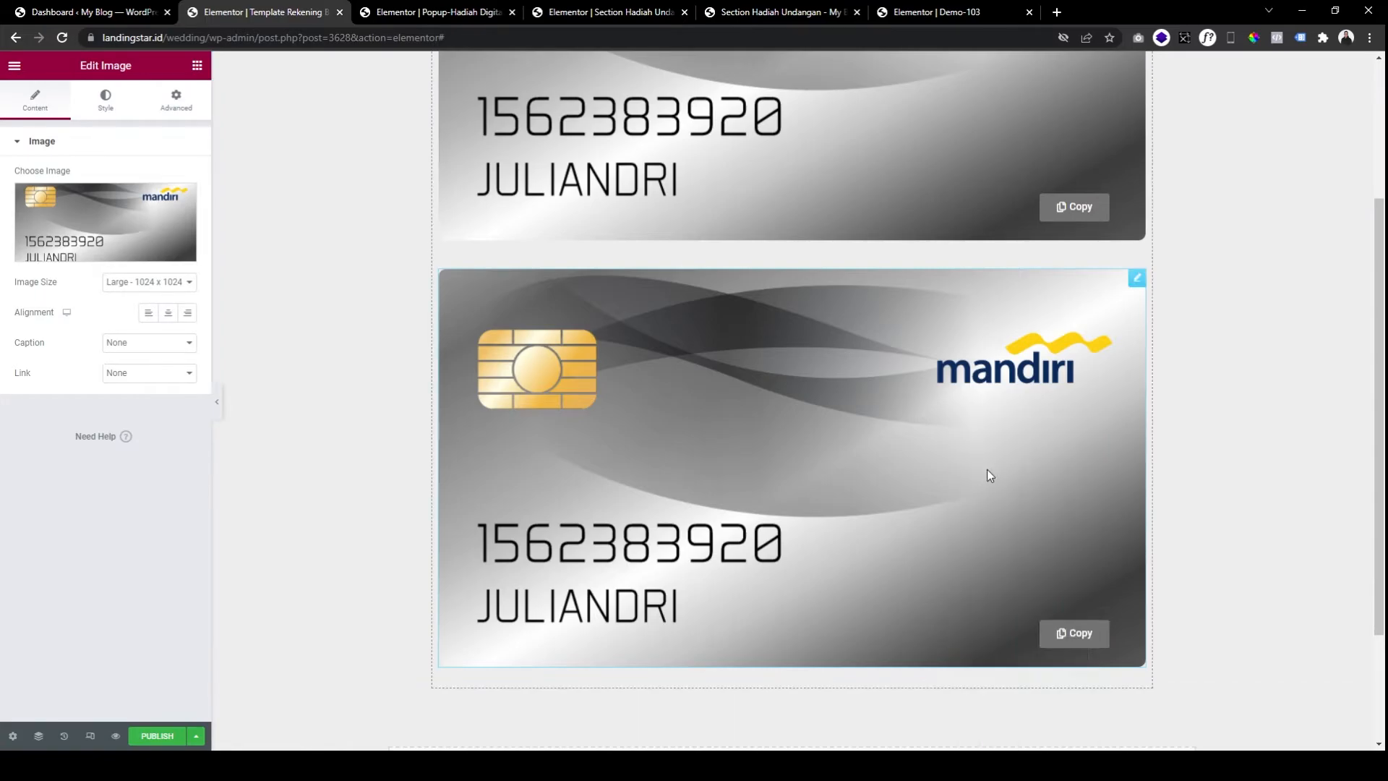
Paste further card copies below for BRI and BNI, each with its Copy button.
right_click(971, 470)
left_click(1012, 494)
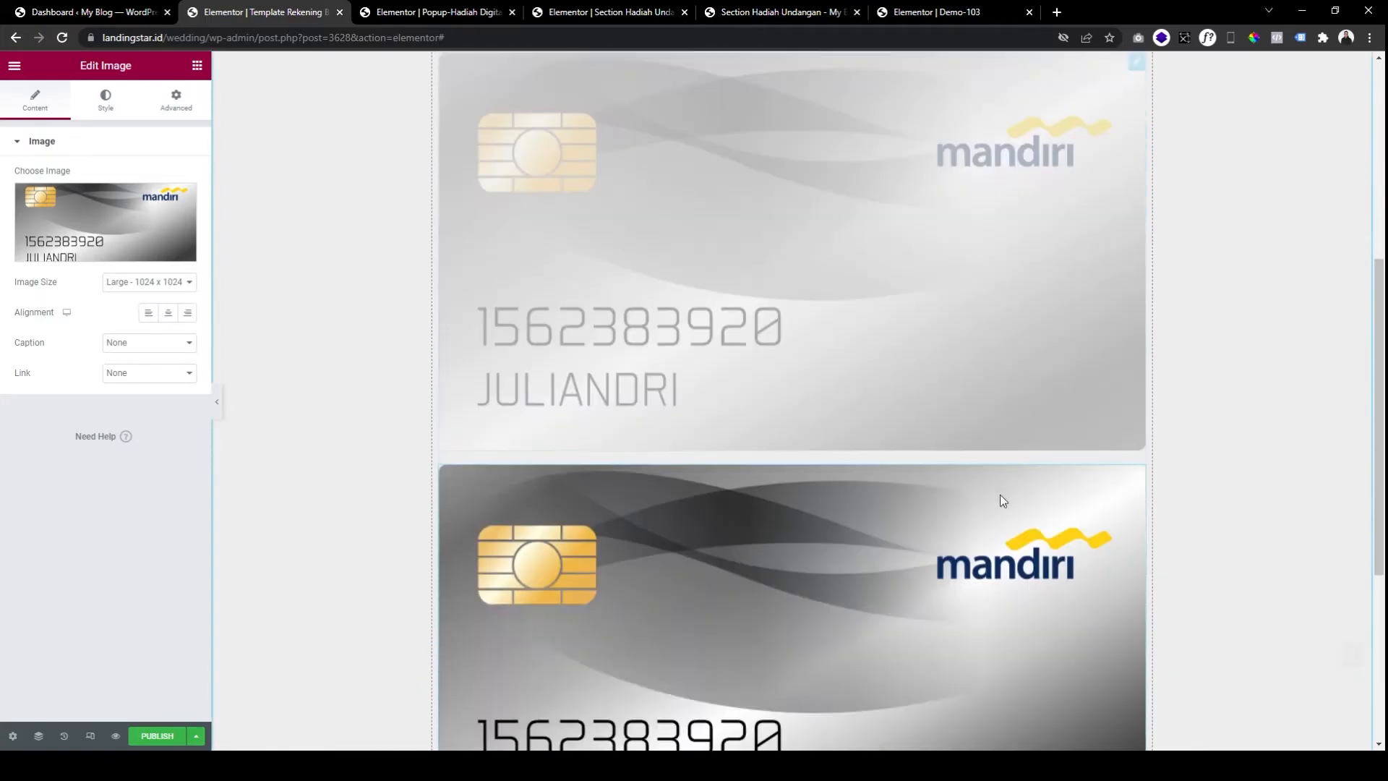
scroll(1021, 505, "down", 3)
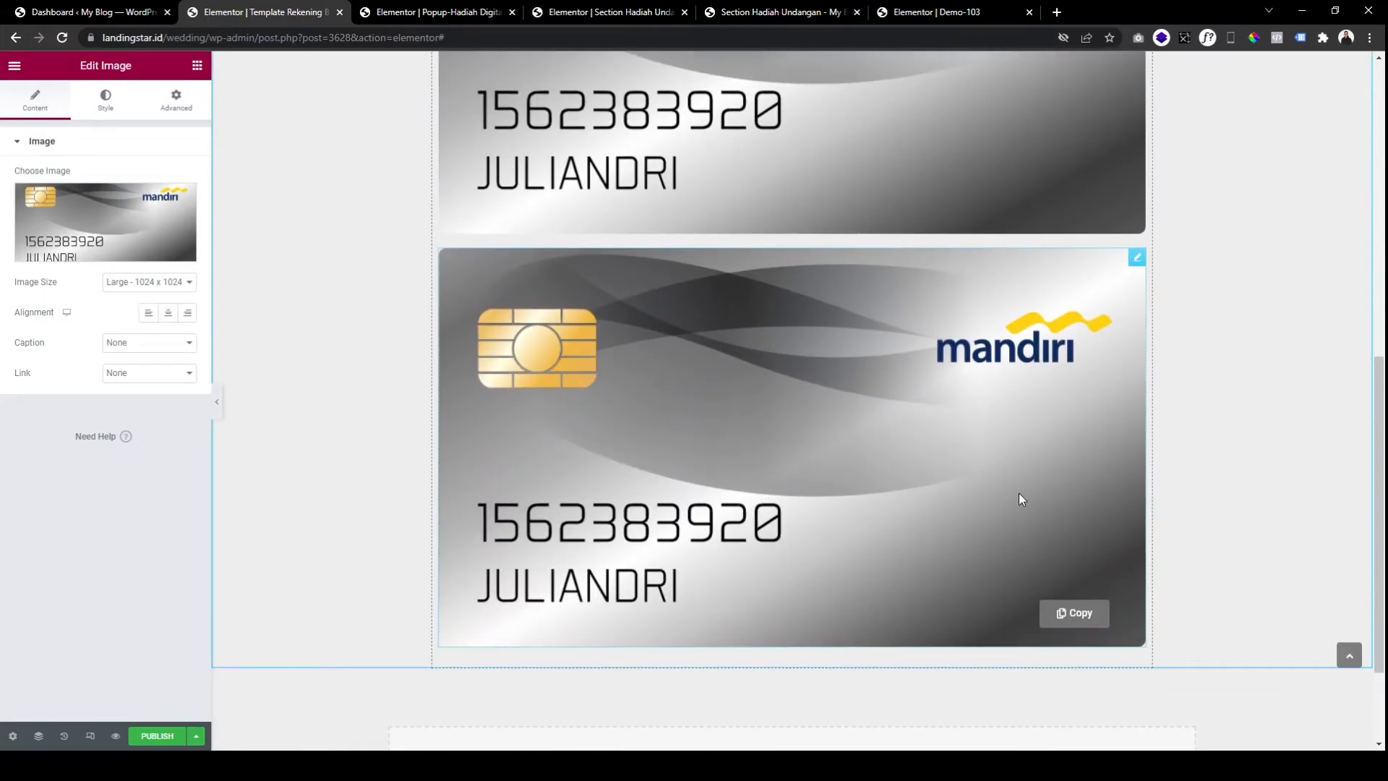
left_click(1067, 611)
scroll(911, 448, "up", 3)
scroll(1048, 447, "down", 7)
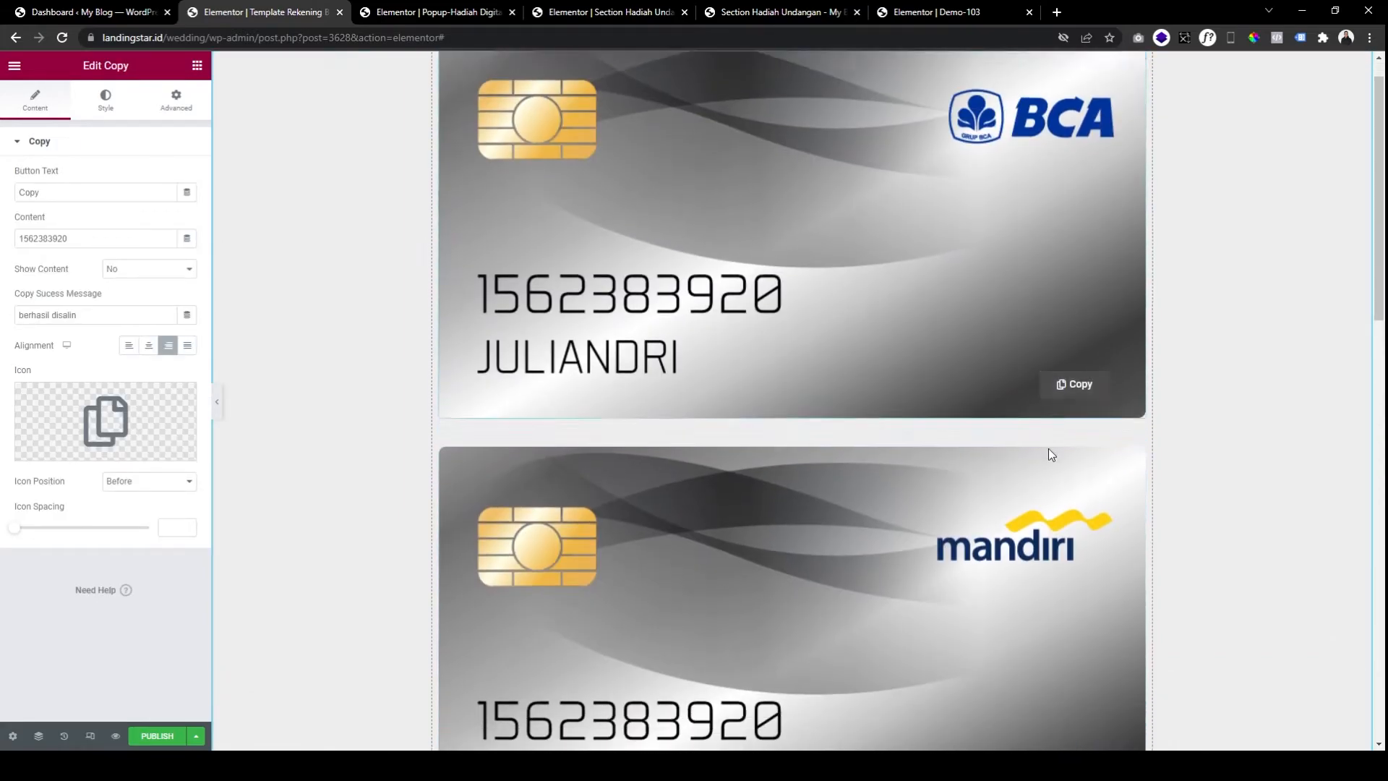
scroll(1035, 432, "down", 9)
scroll(1035, 544, "up", 10)
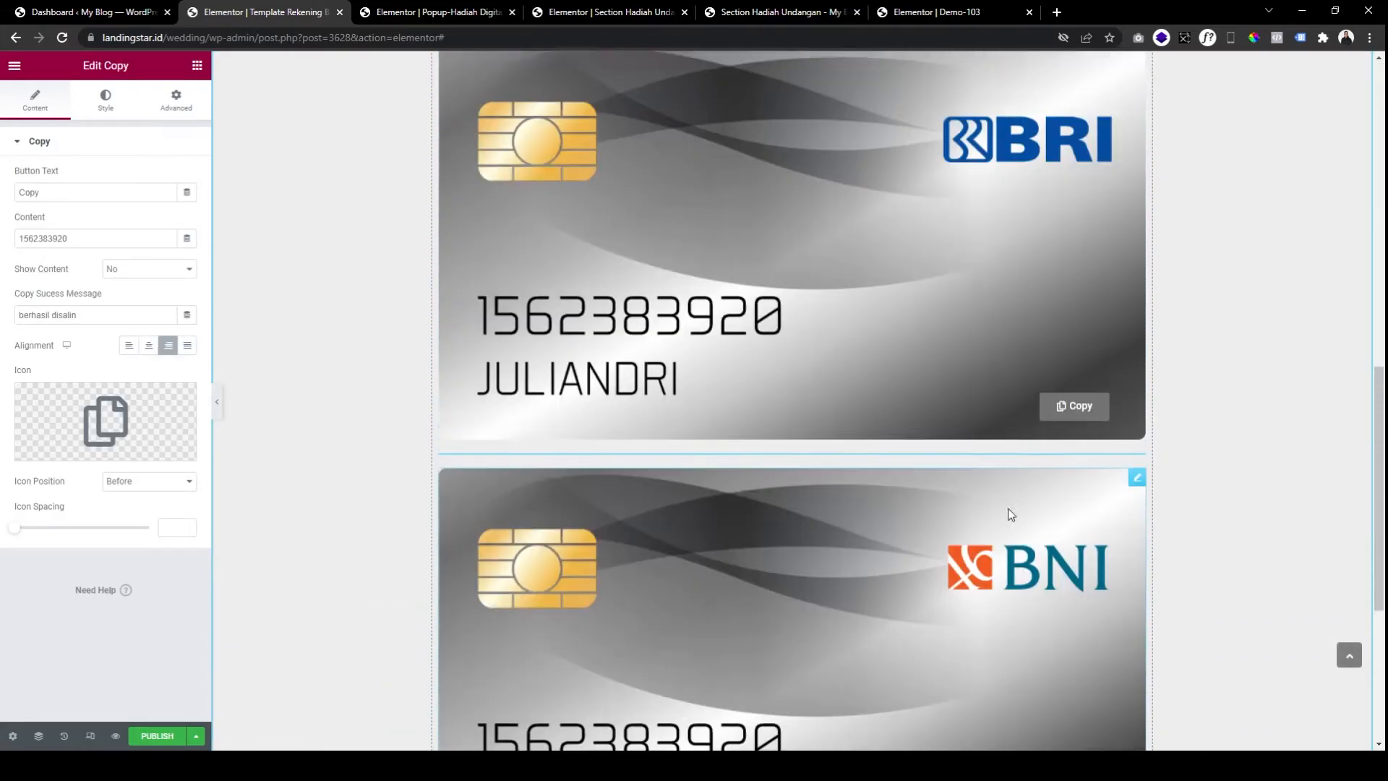
scroll(1022, 413, "down", 1)
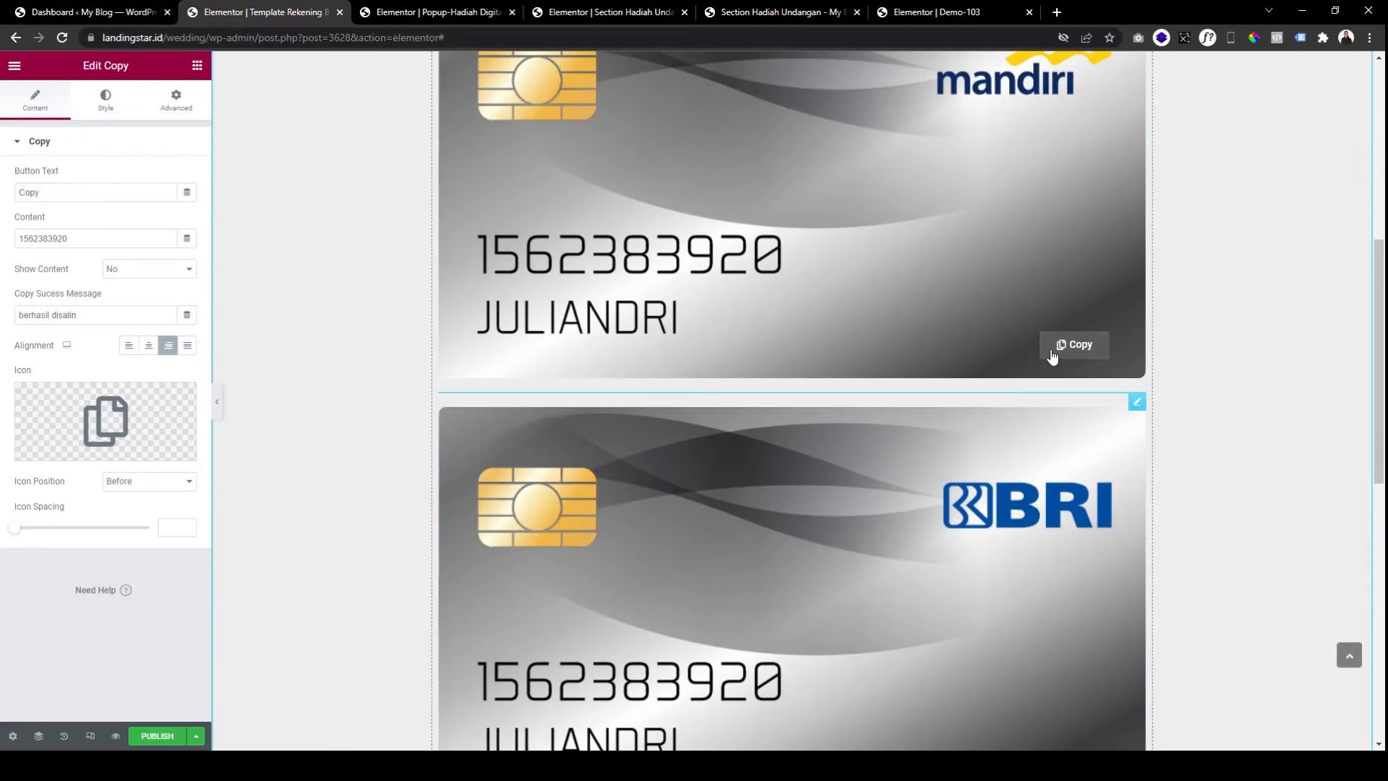
scroll(1026, 369, "down", 8)
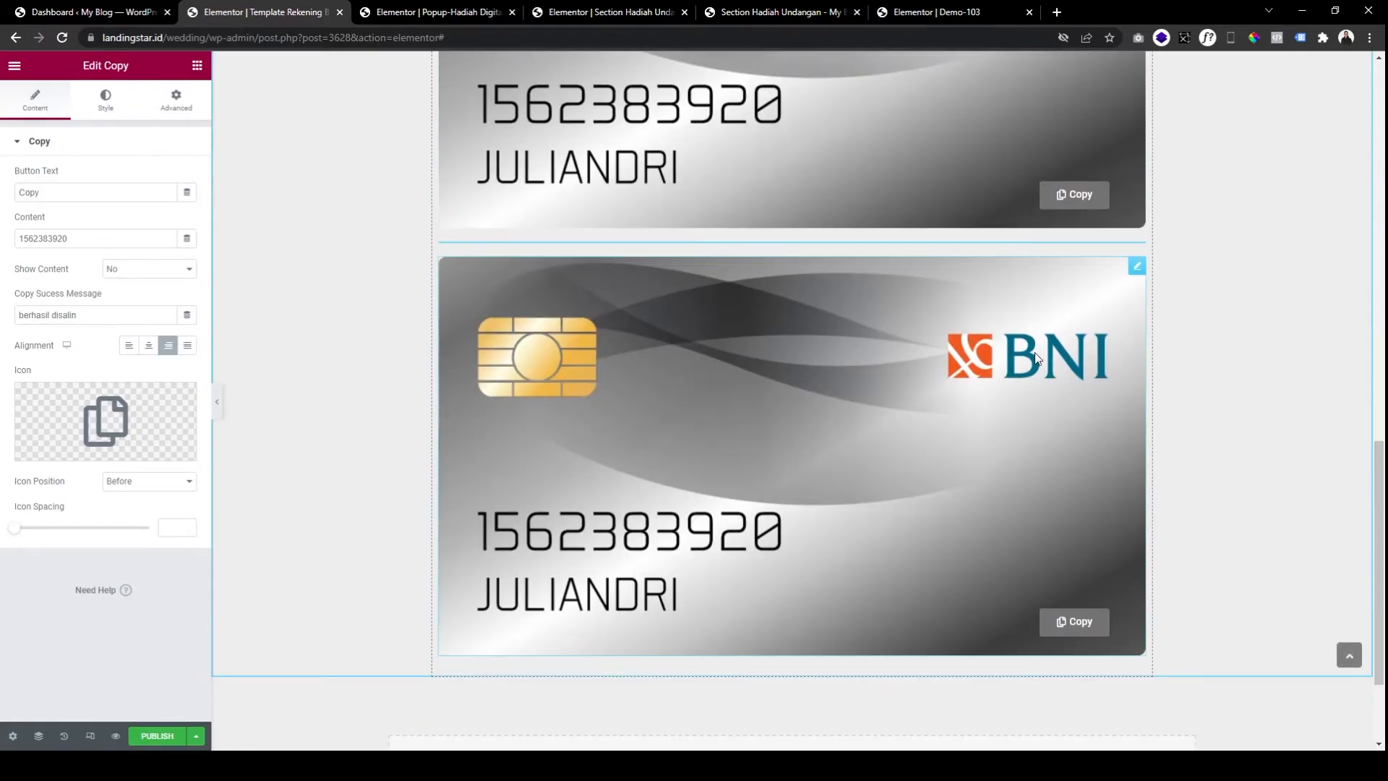
scroll(1062, 210, "up", 2)
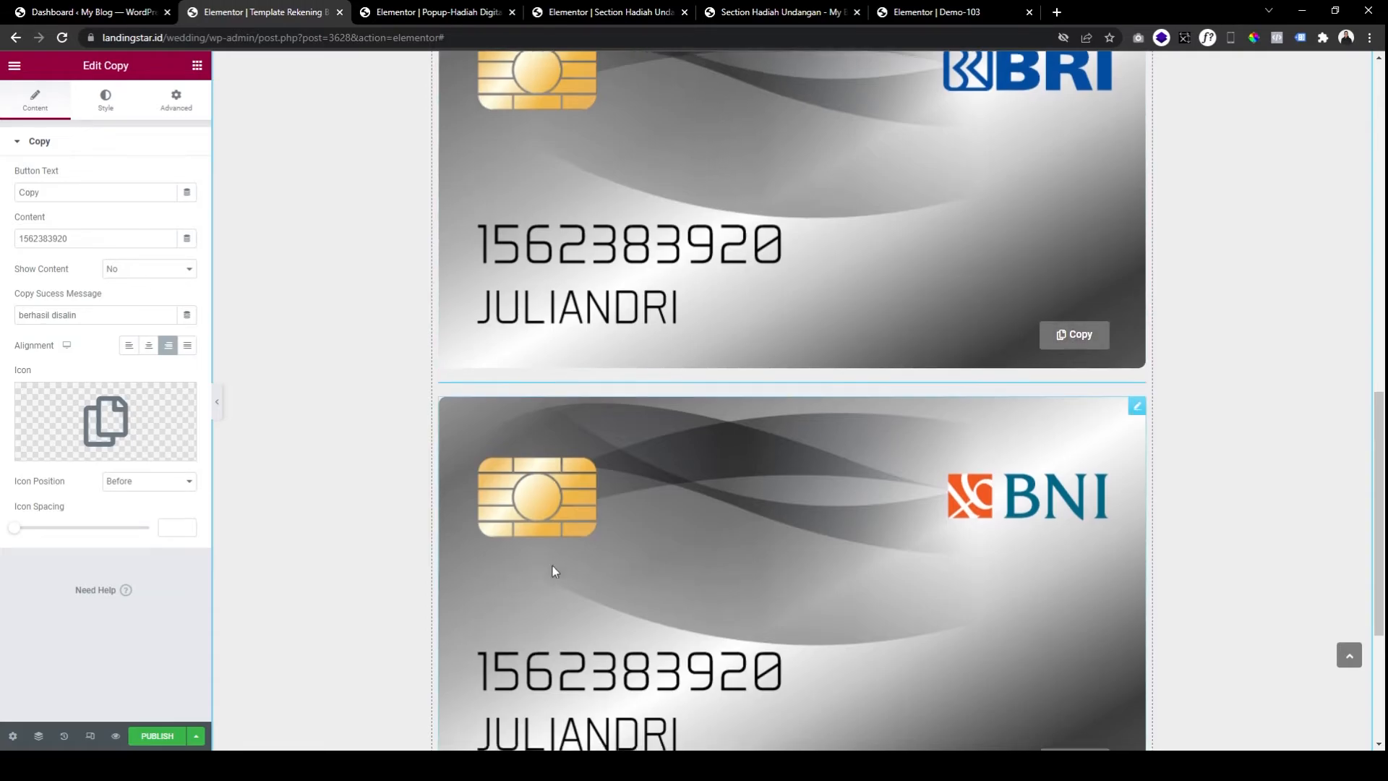
scroll(554, 567, "down", 4)
Publish the bank card template and reload the Popup-Hadiah Digital editor.
left_click(172, 743)
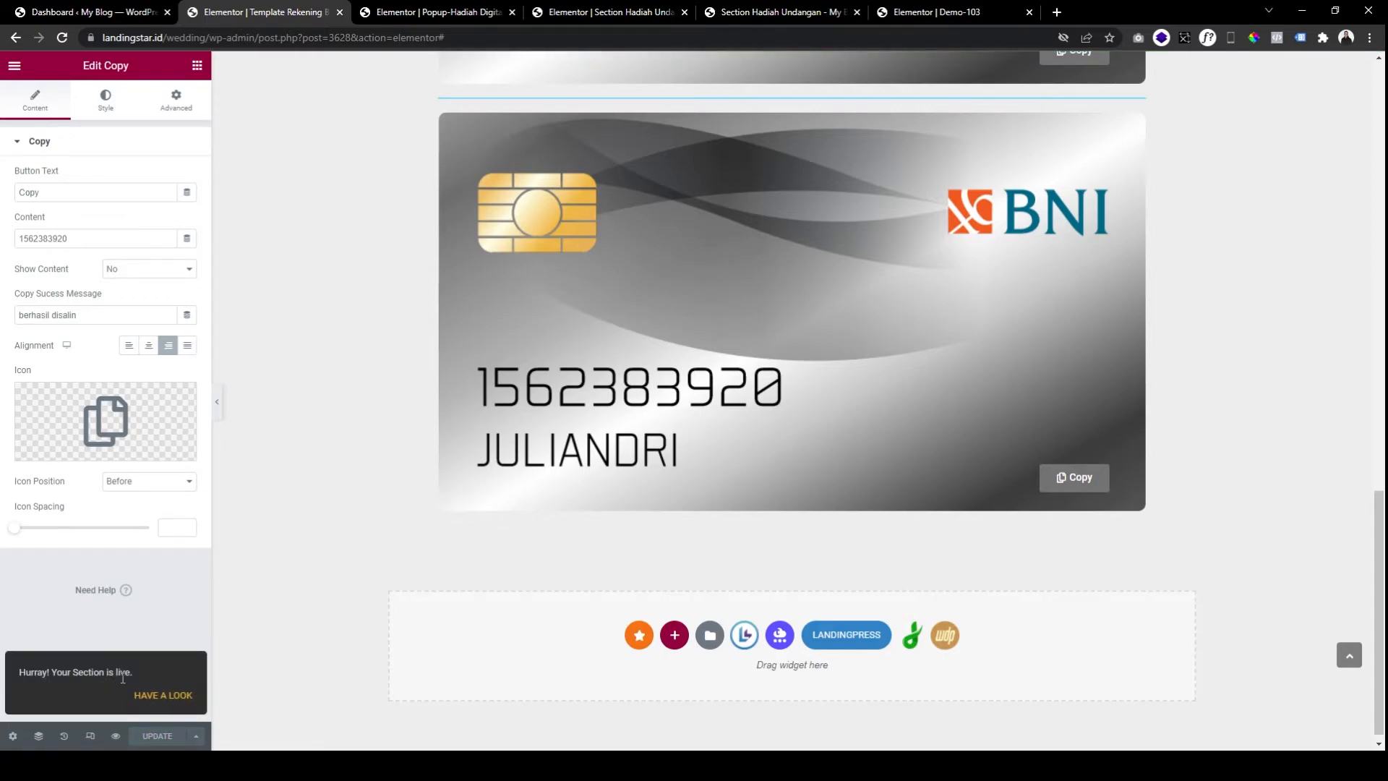
left_click(453, 15)
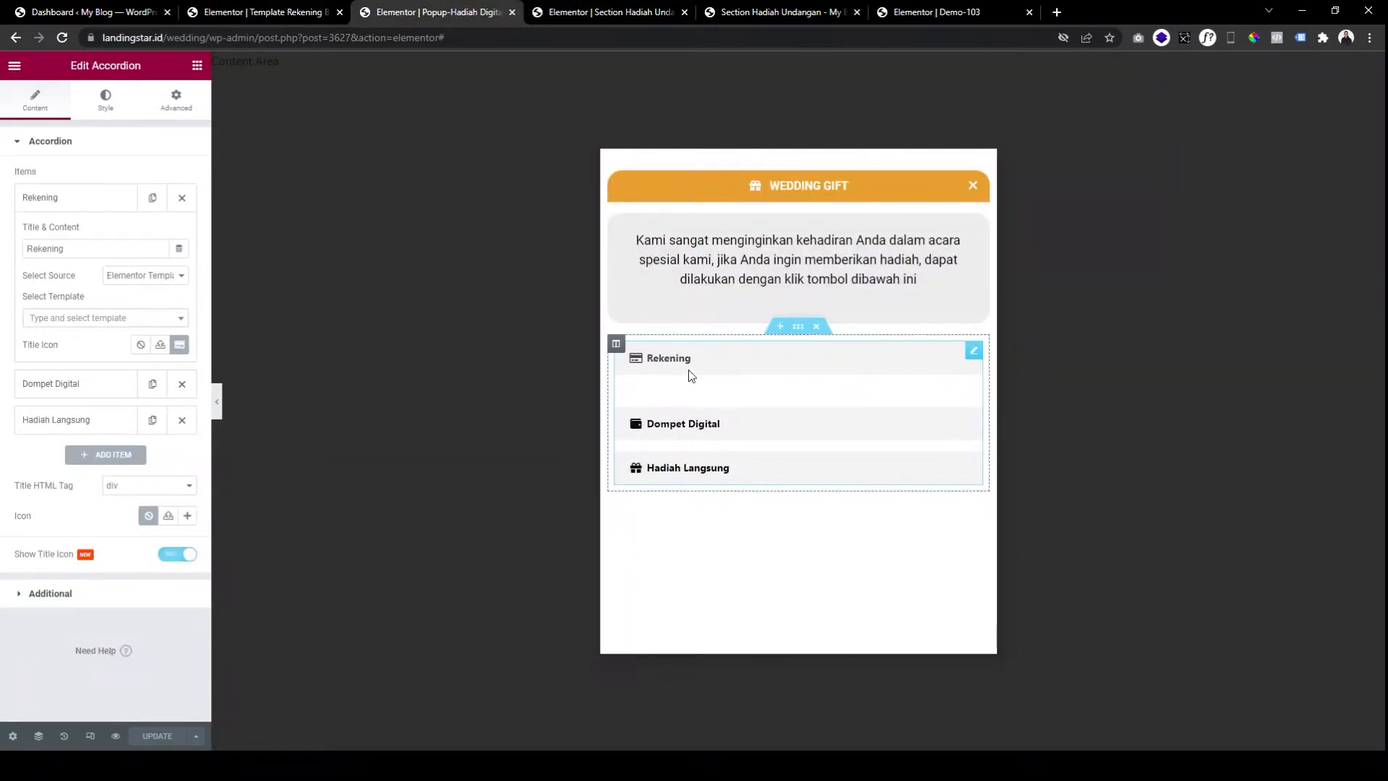
left_click(65, 38)
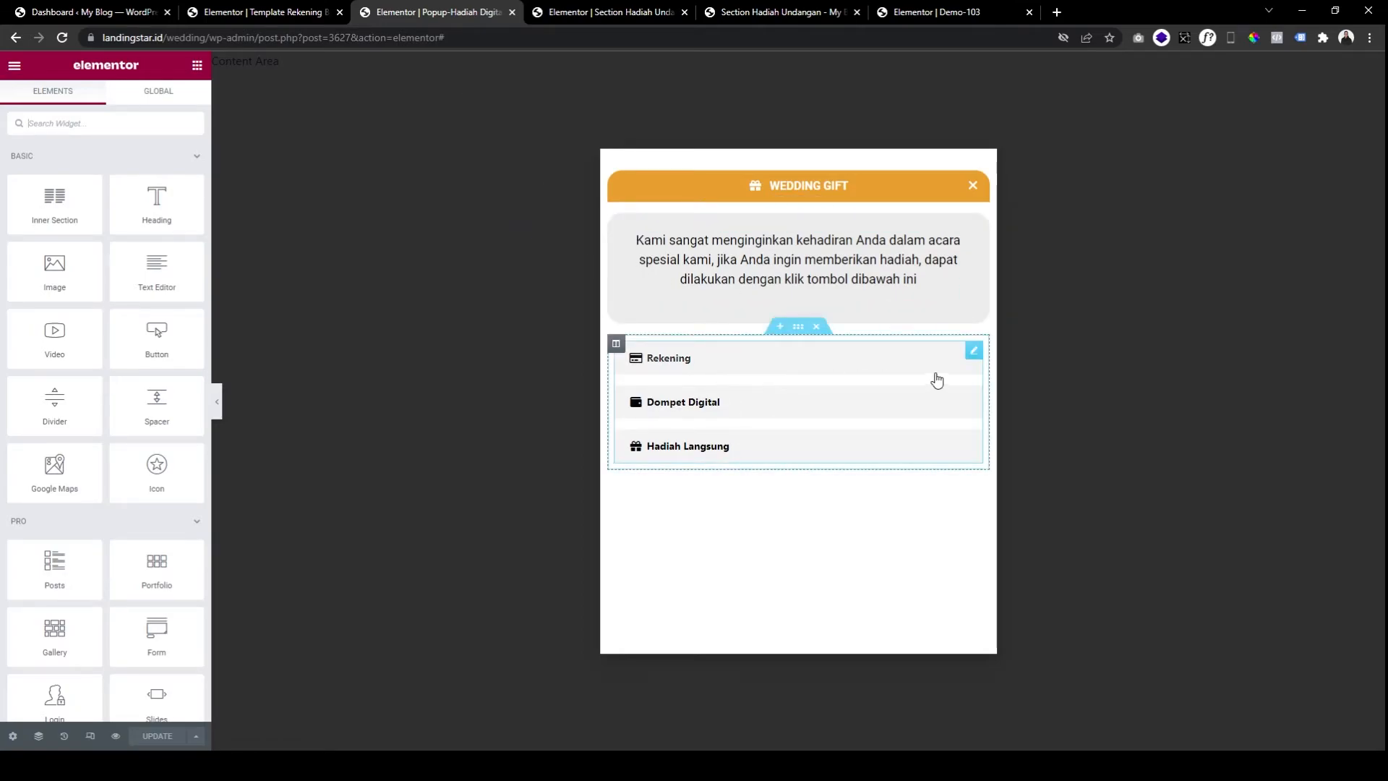
Set the Rekening accordion item's content to Template Rekening Bank and preview its cards.
left_click(974, 350)
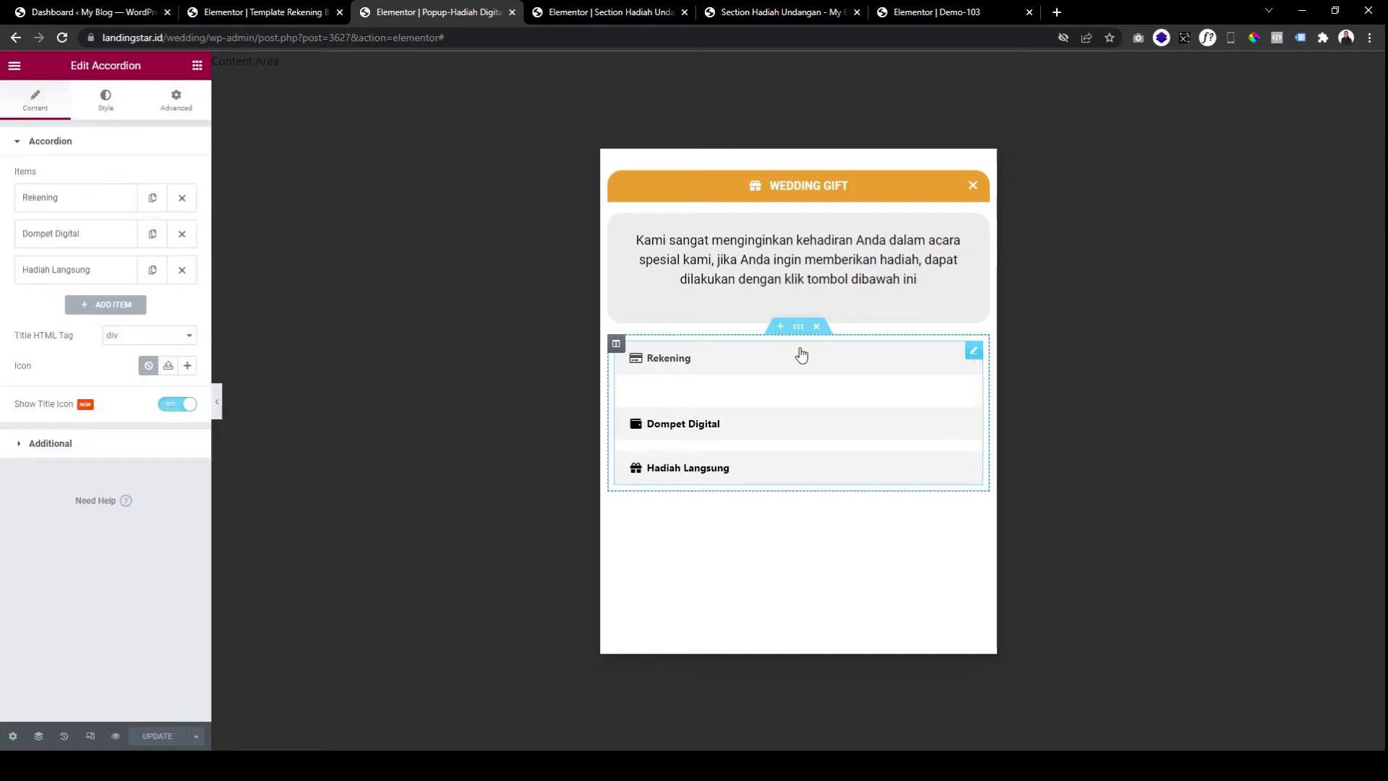
left_click(73, 204)
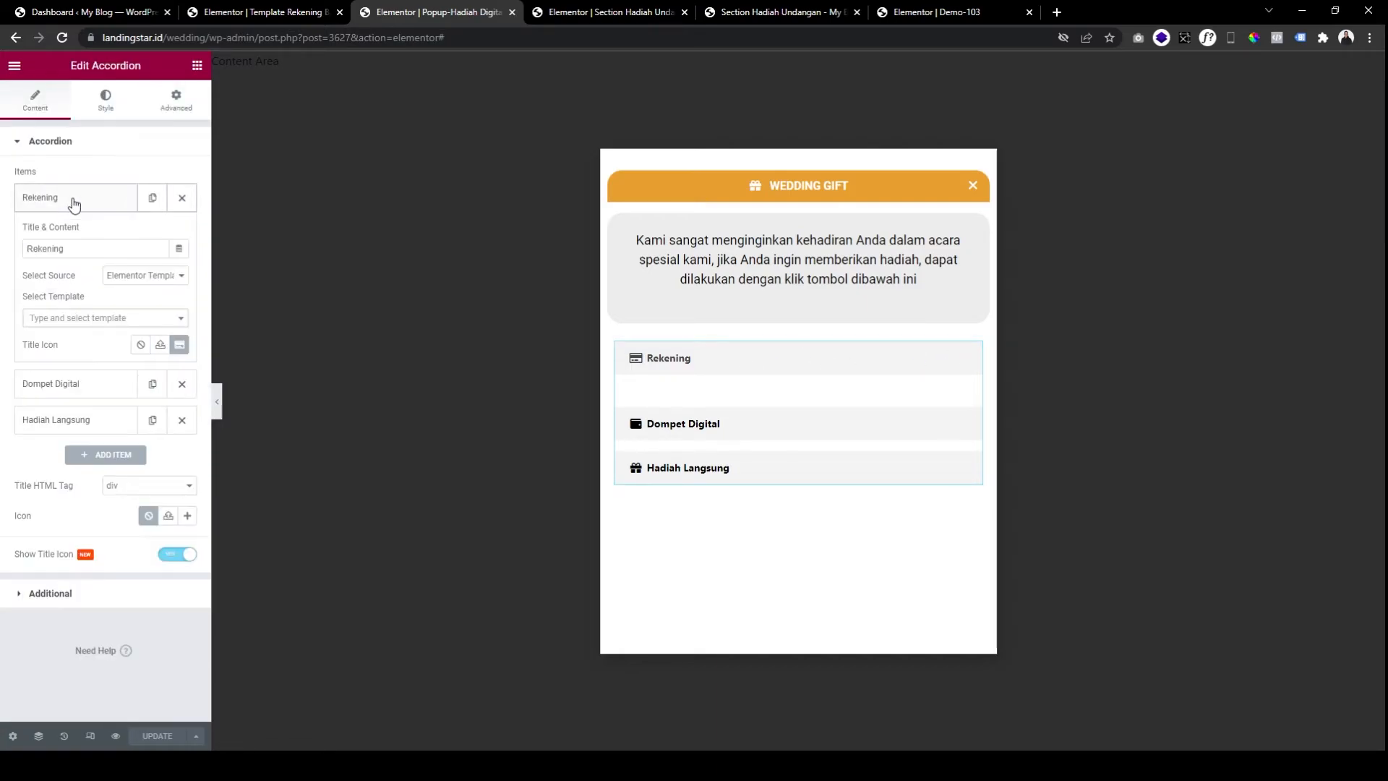
left_click(62, 319)
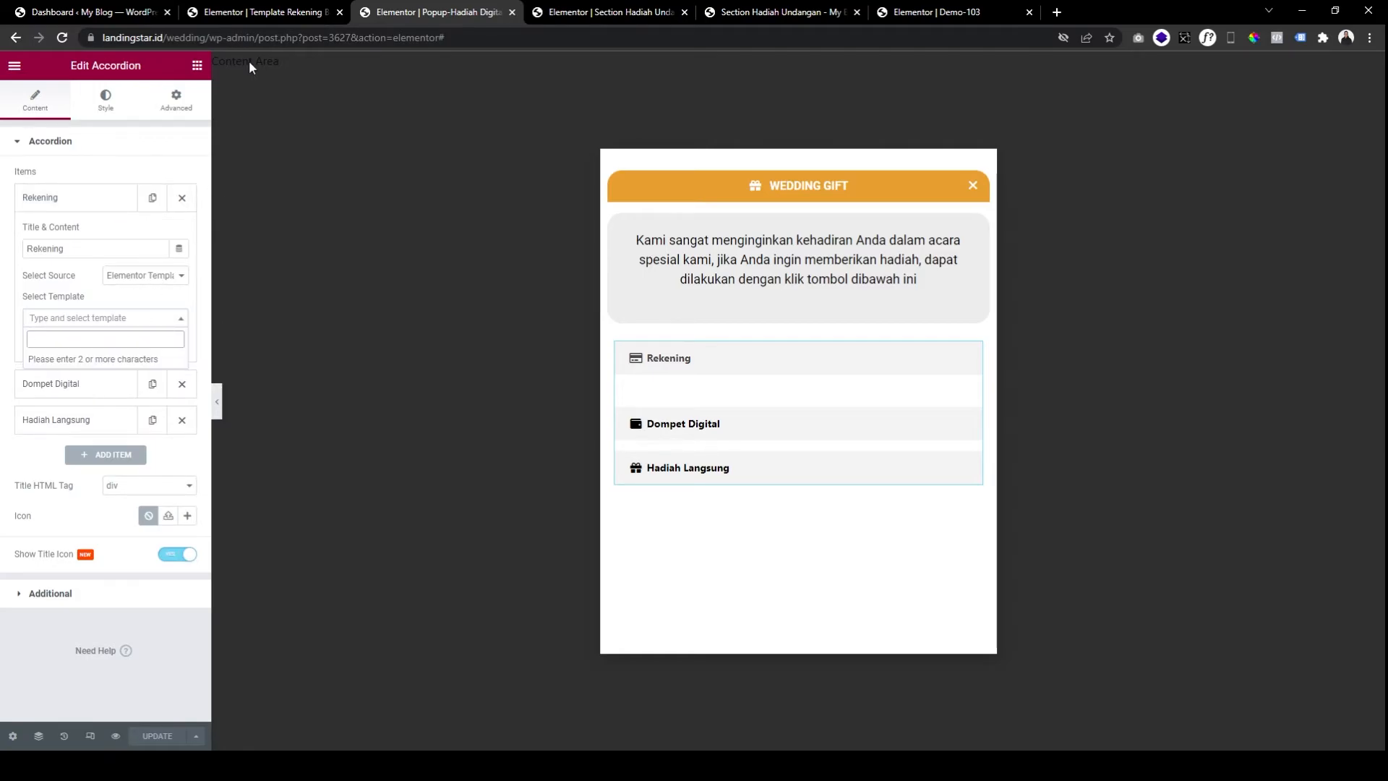
left_click(286, 16)
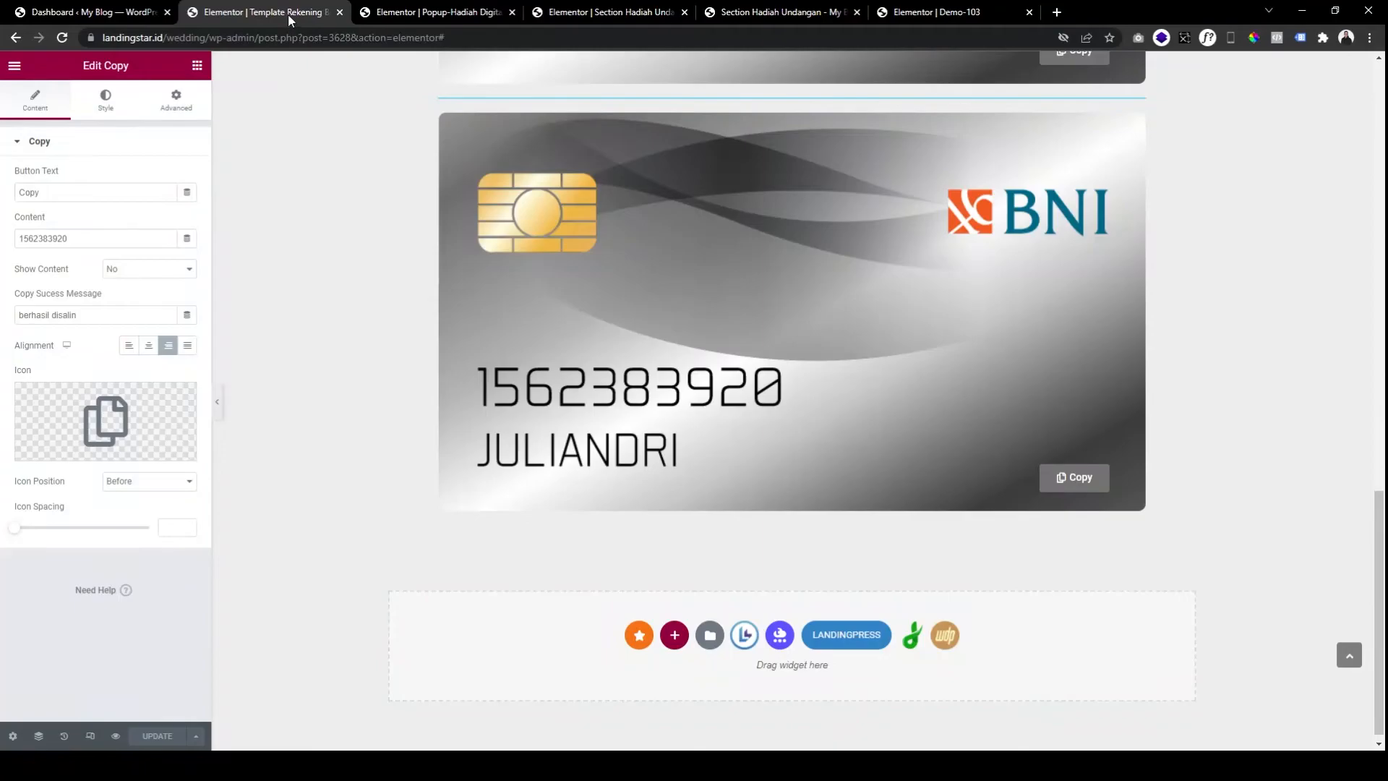
left_click(397, 11)
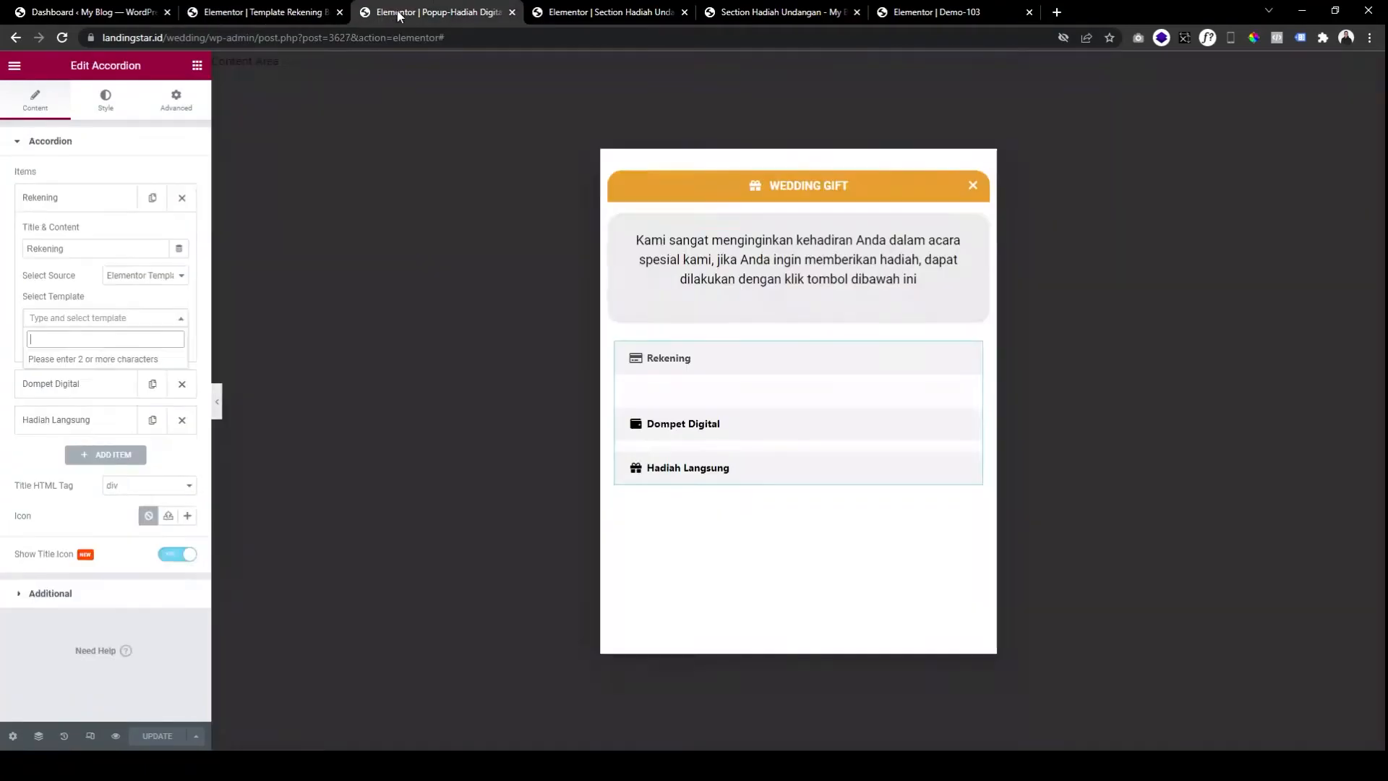
type("temop")
key("BackSpace")
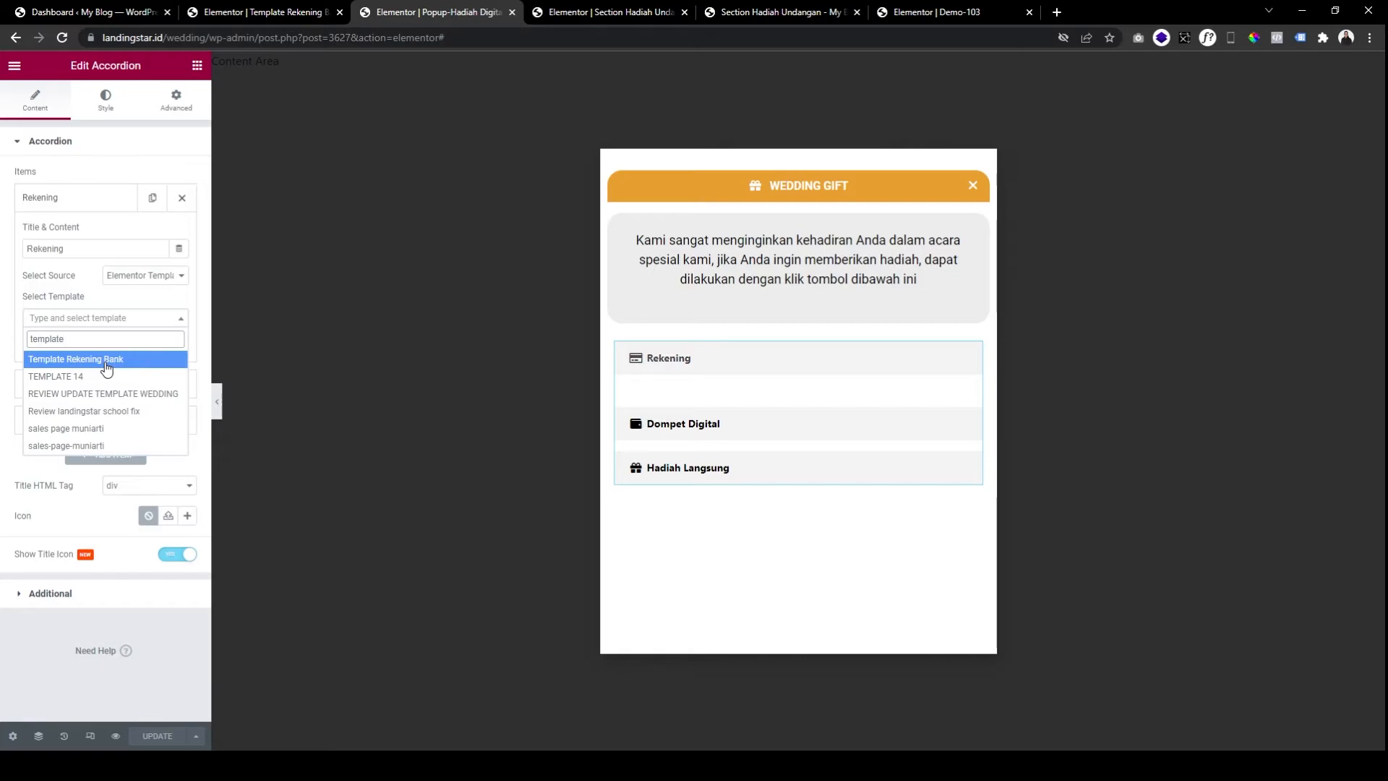
left_click(105, 361)
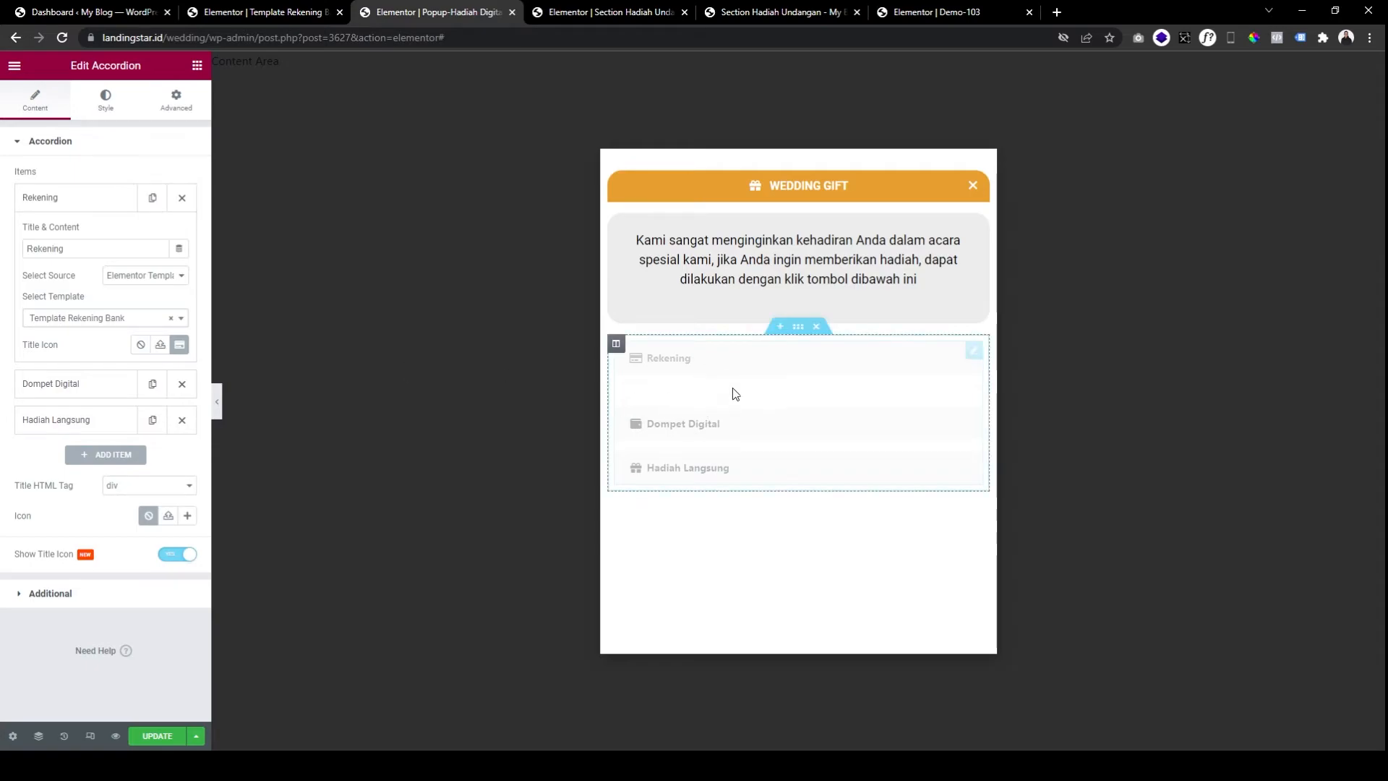
left_click(700, 359)
scroll(817, 434, "down", 8)
scroll(815, 434, "up", 8)
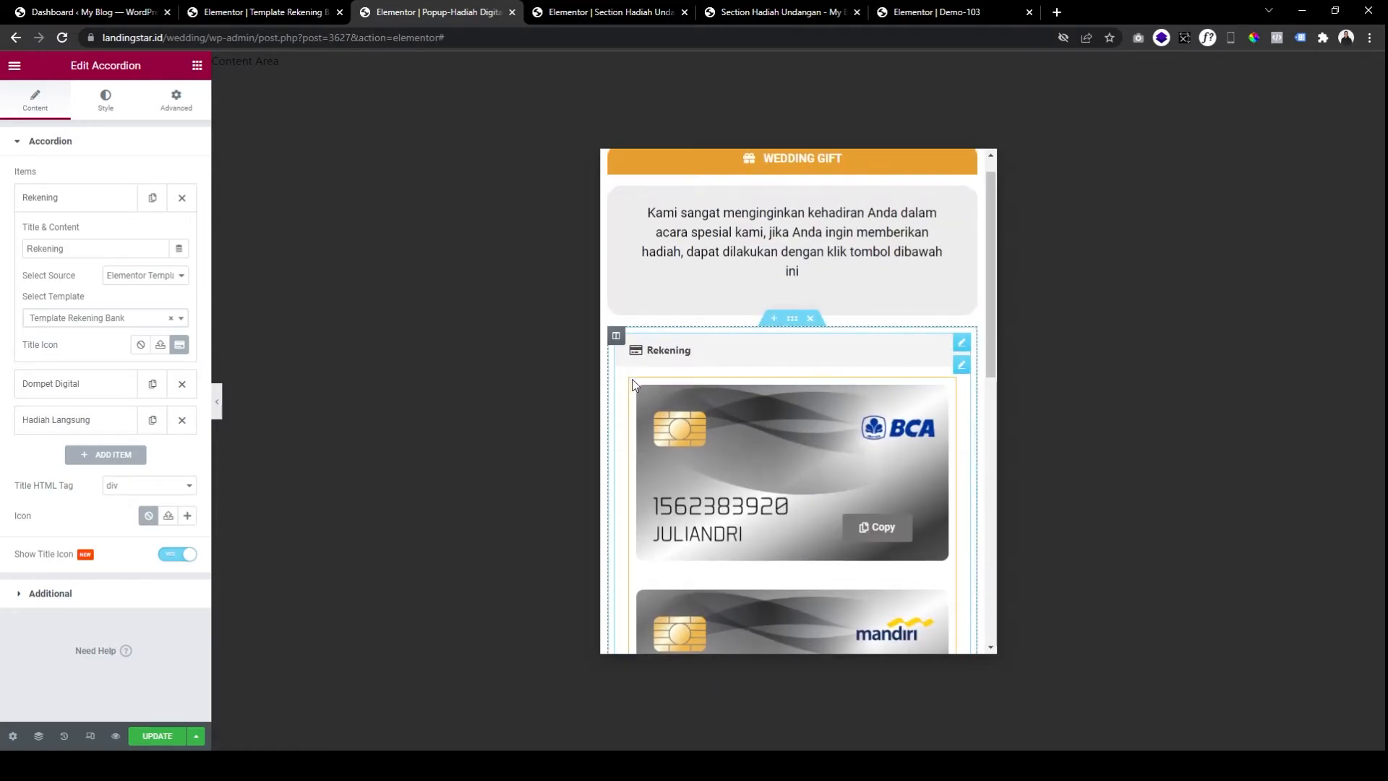
Set the accordion content padding to 0 on all sides, leaving item padding unchanged.
left_click(105, 119)
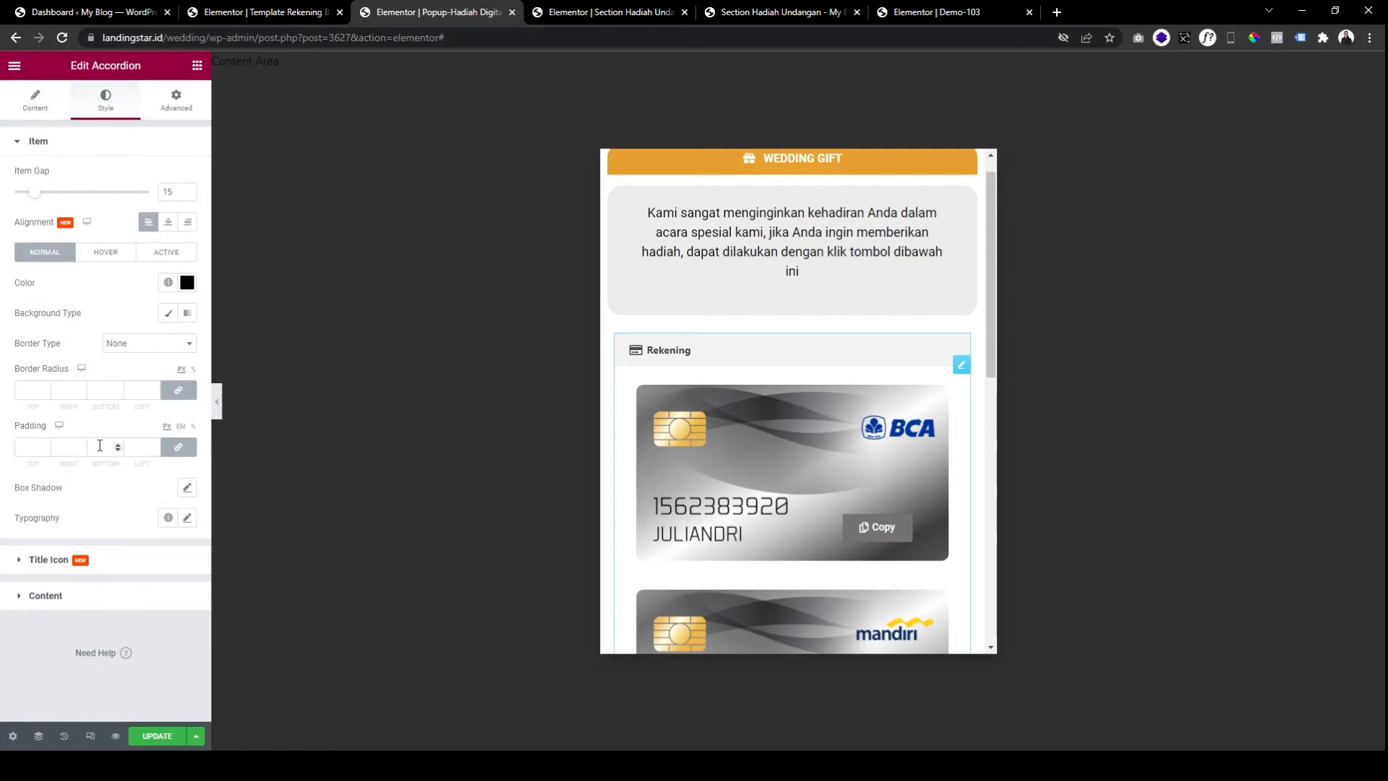
left_click(72, 447)
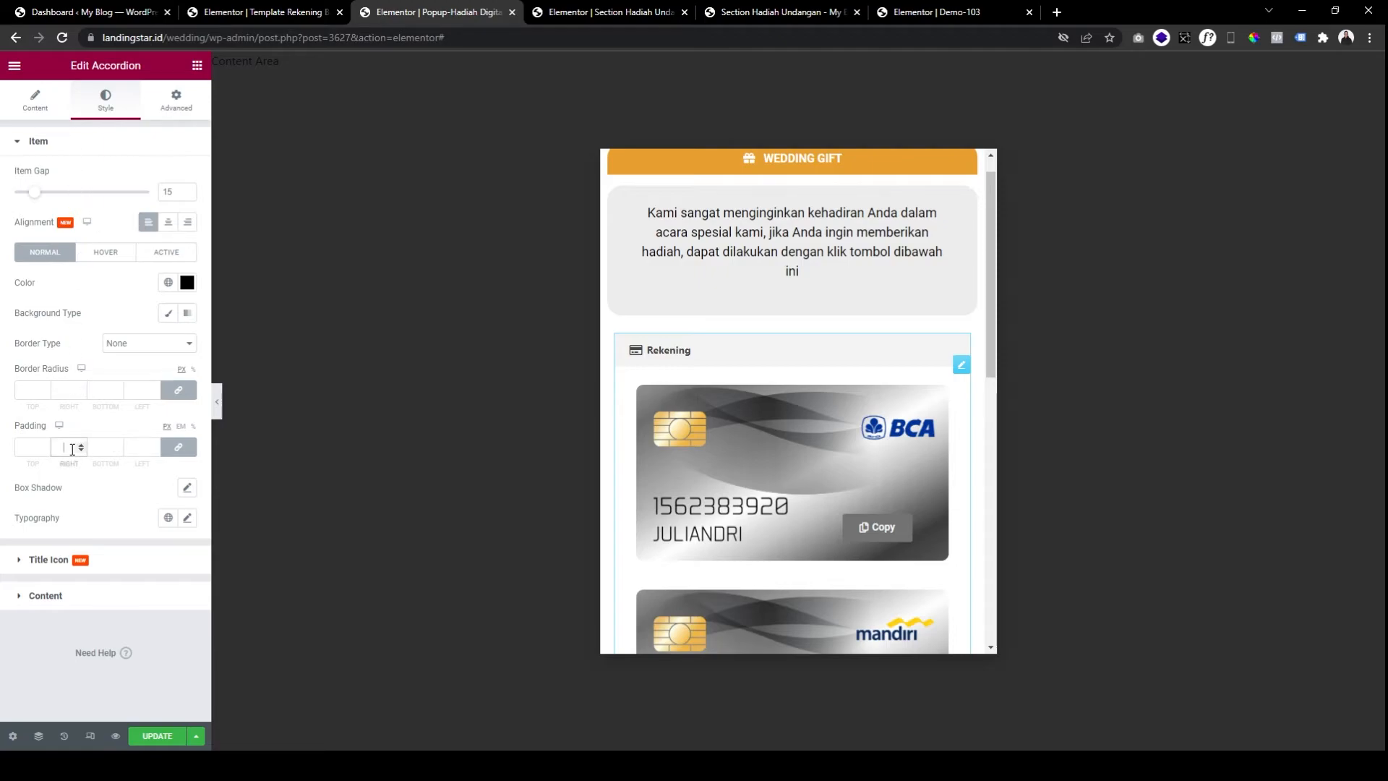
type("0")
left_click(154, 447)
key("BackSpace")
left_click(84, 595)
left_click(103, 414)
type("1")
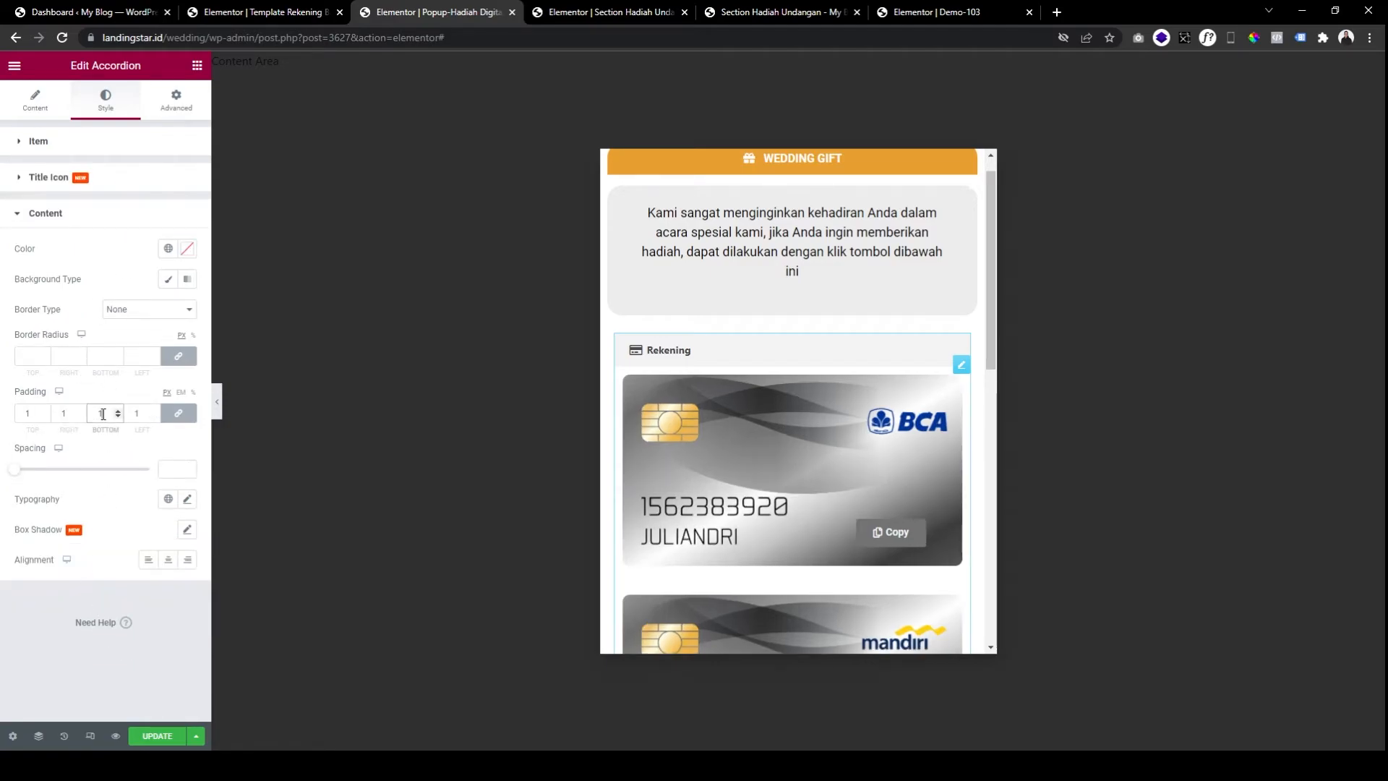
key("BackSpace")
type("0")
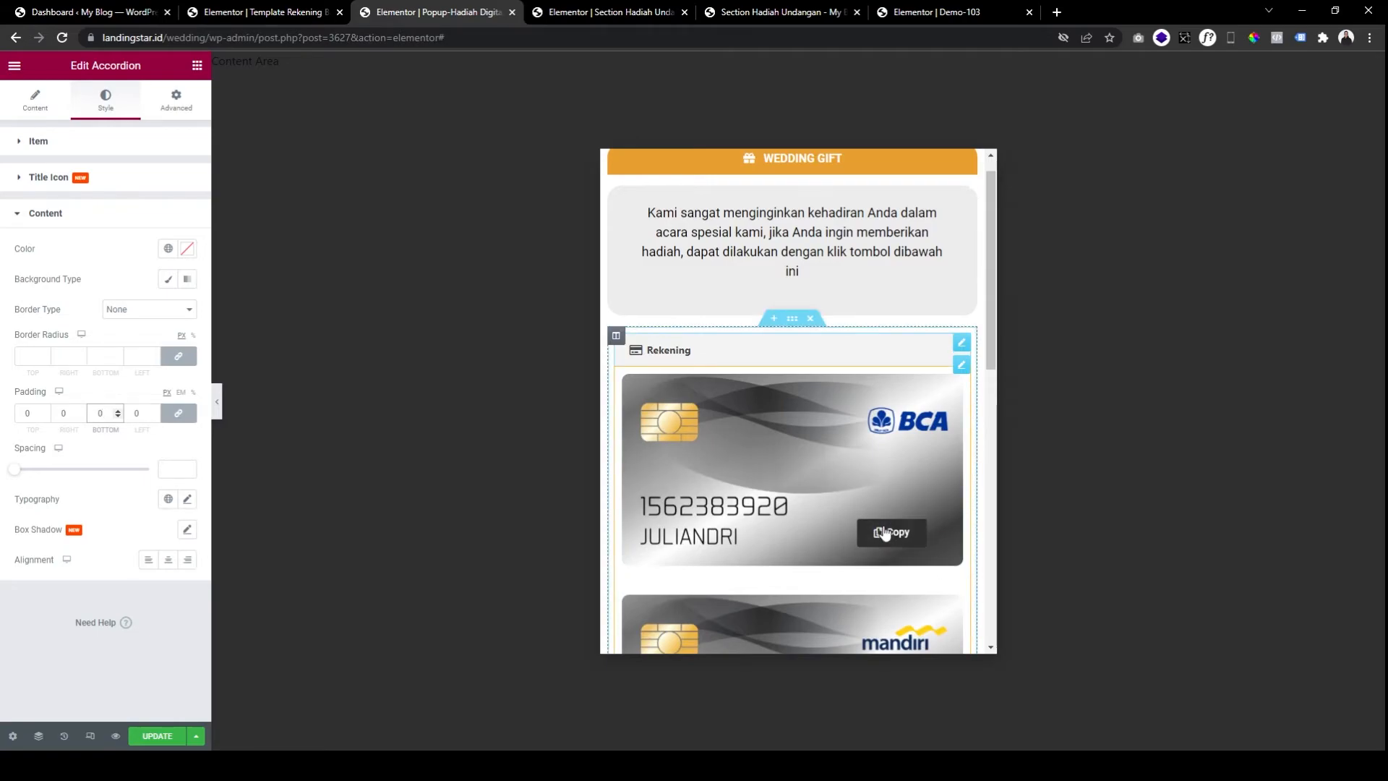
Preview the Rekening item expanding and collapsing with the bank cards filling the panel.
left_click(220, 398)
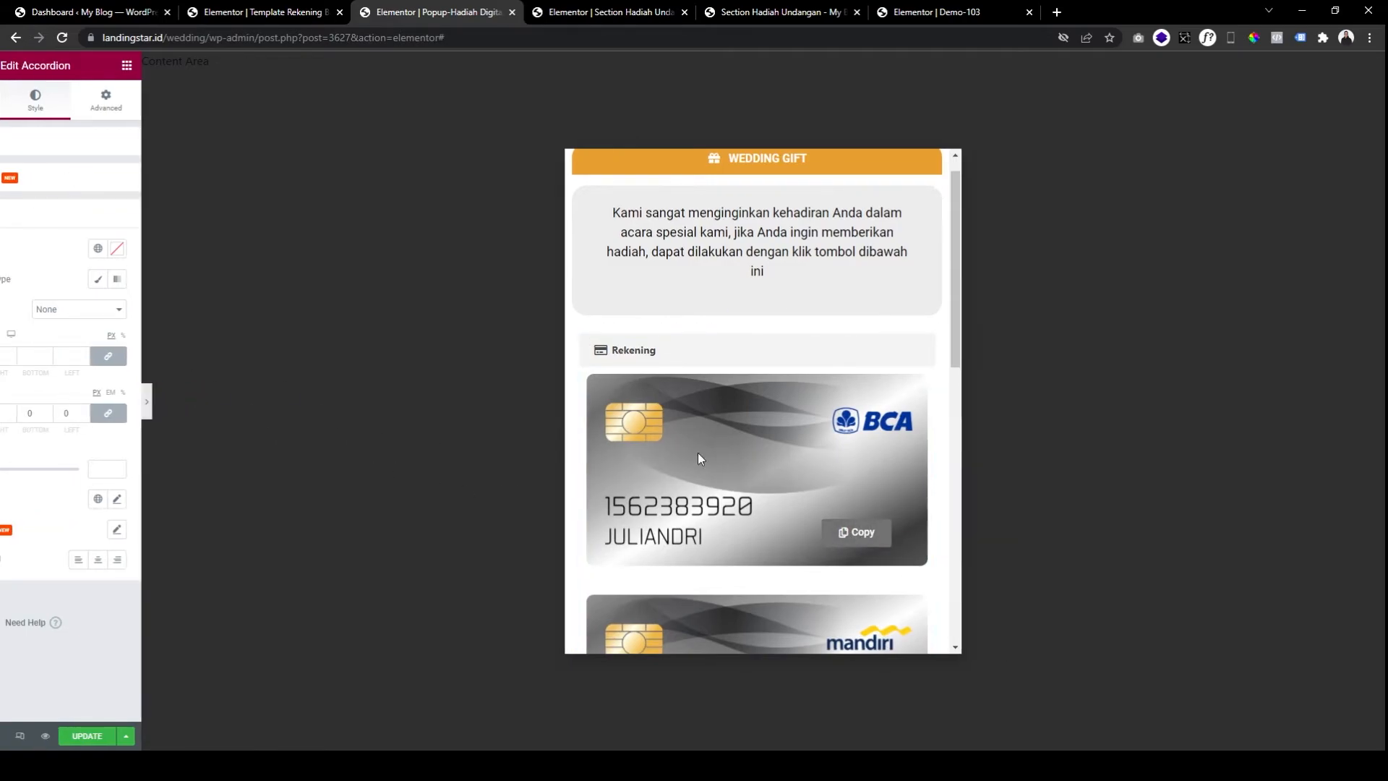
scroll(821, 391, "down", 8)
scroll(815, 412, "up", 5)
scroll(815, 412, "down", 2)
left_click(583, 235)
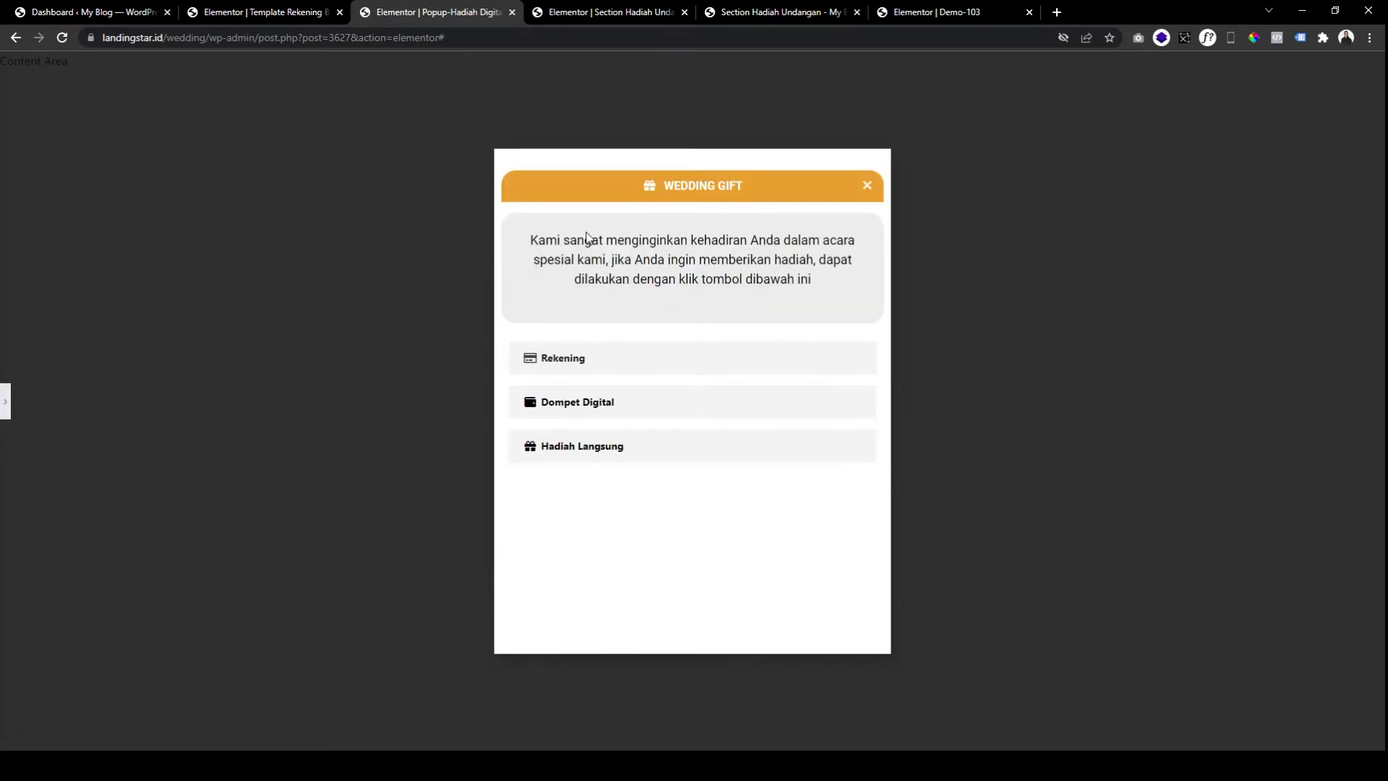
left_click(569, 360)
left_click(575, 383)
scroll(723, 428, "down", 4)
scroll(748, 410, "down", 6)
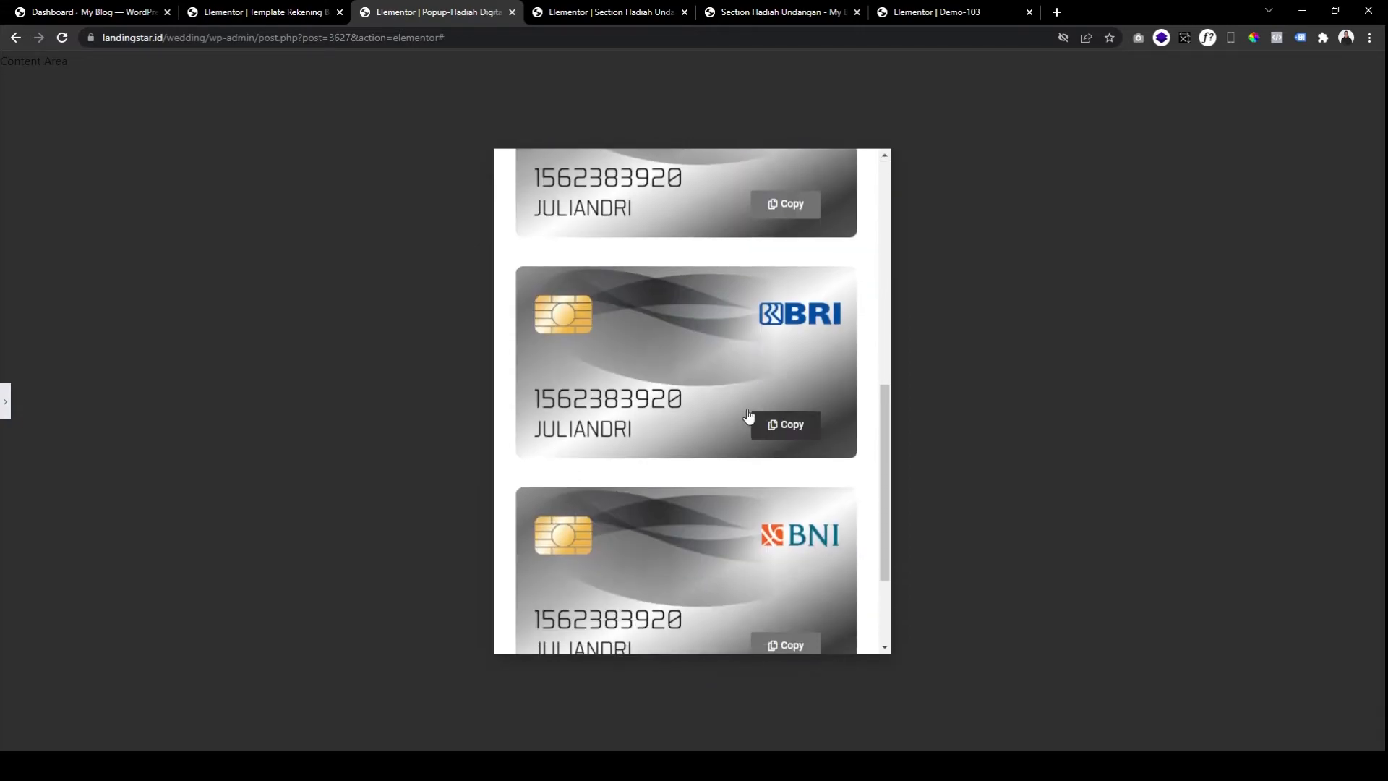
Update the popup and save it without changing display conditions.
left_click(9, 402)
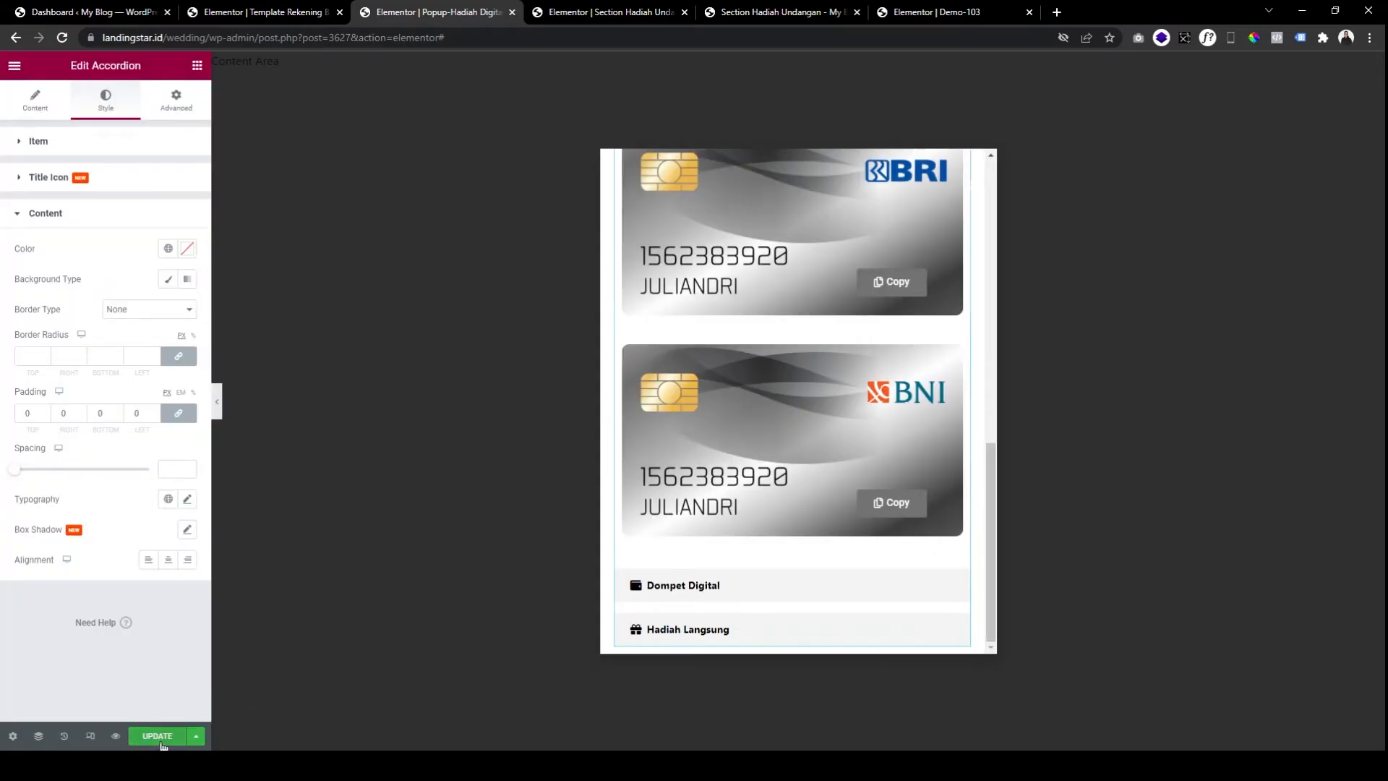
left_click(159, 736)
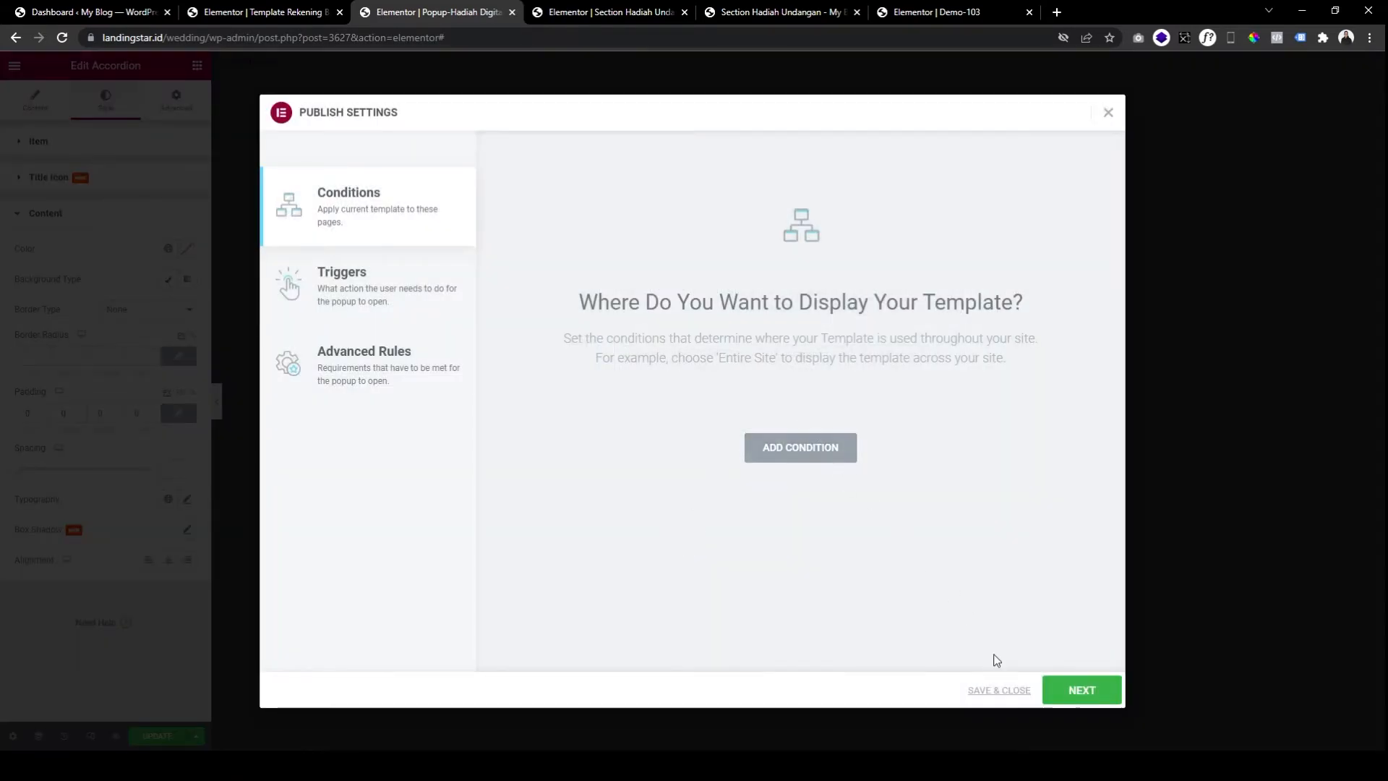
left_click(998, 690)
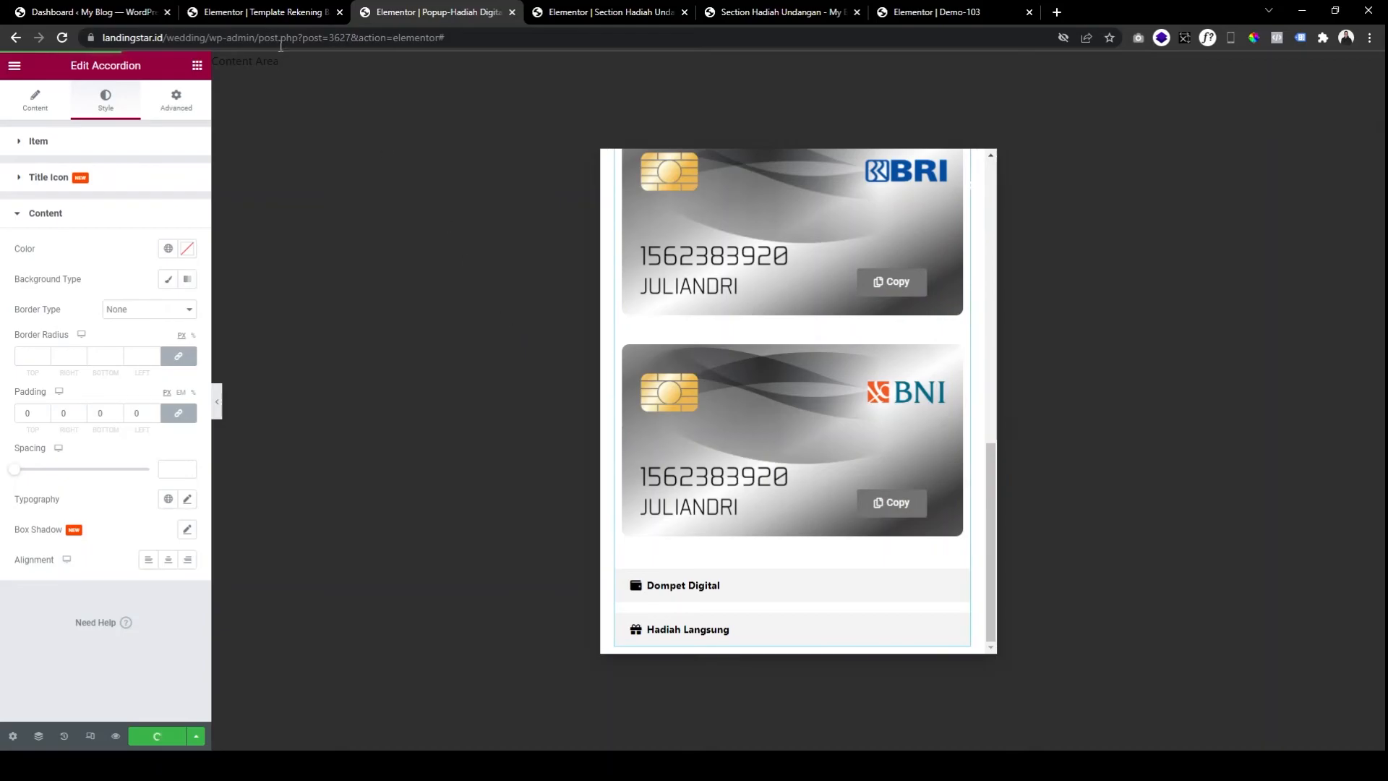
scroll(830, 423, "up", 3)
scroll(830, 423, "up", 5)
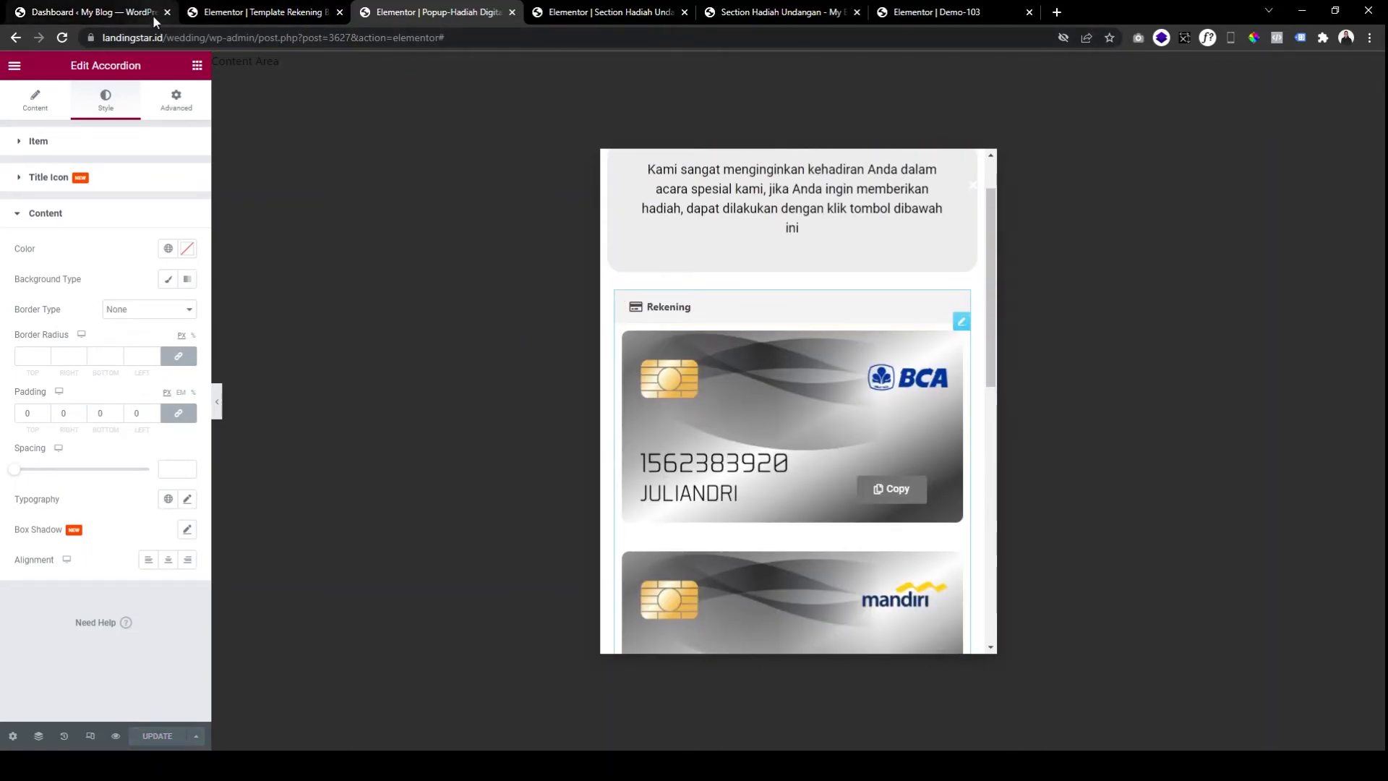
Open Templates > Saved Templates in WordPress admin, keeping a spare Dashboard tab first.
scroll(818, 388, "down", 8)
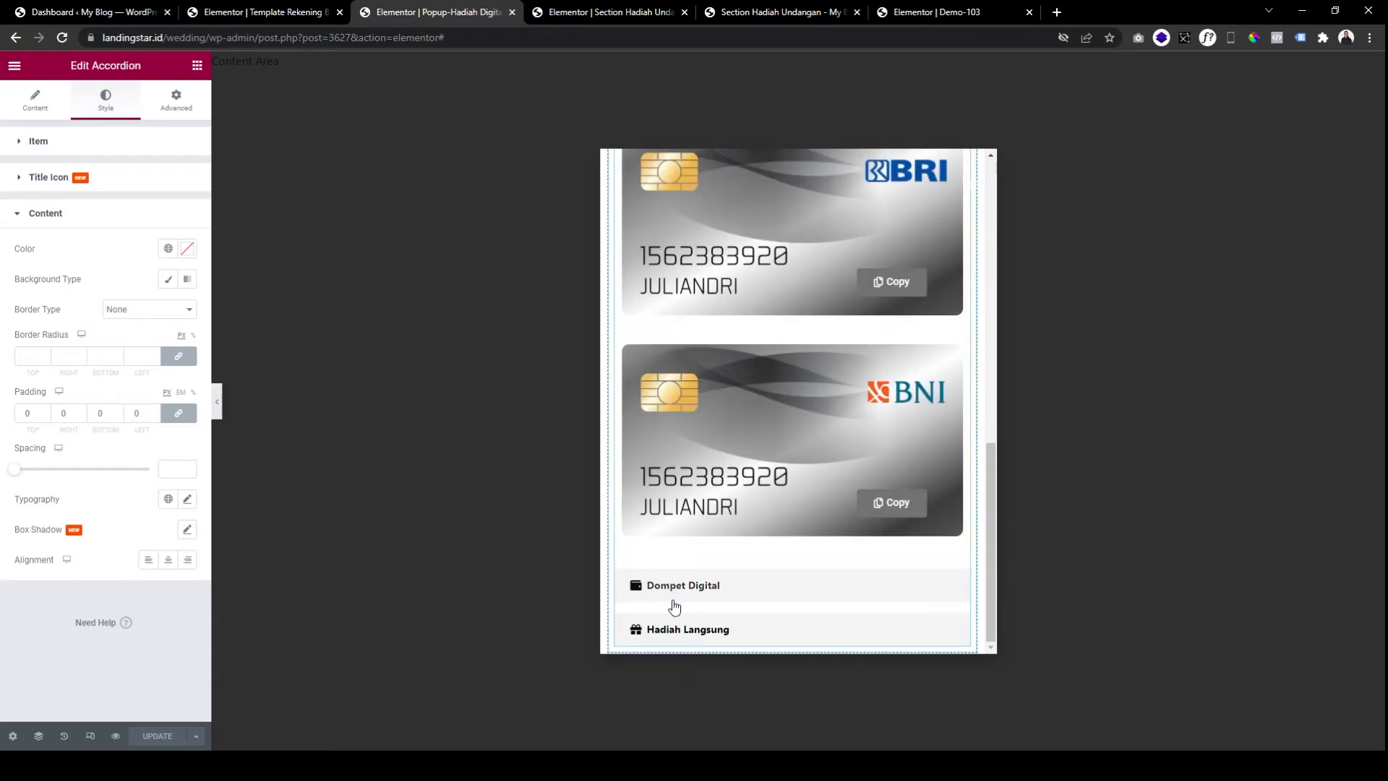
left_click(98, 17)
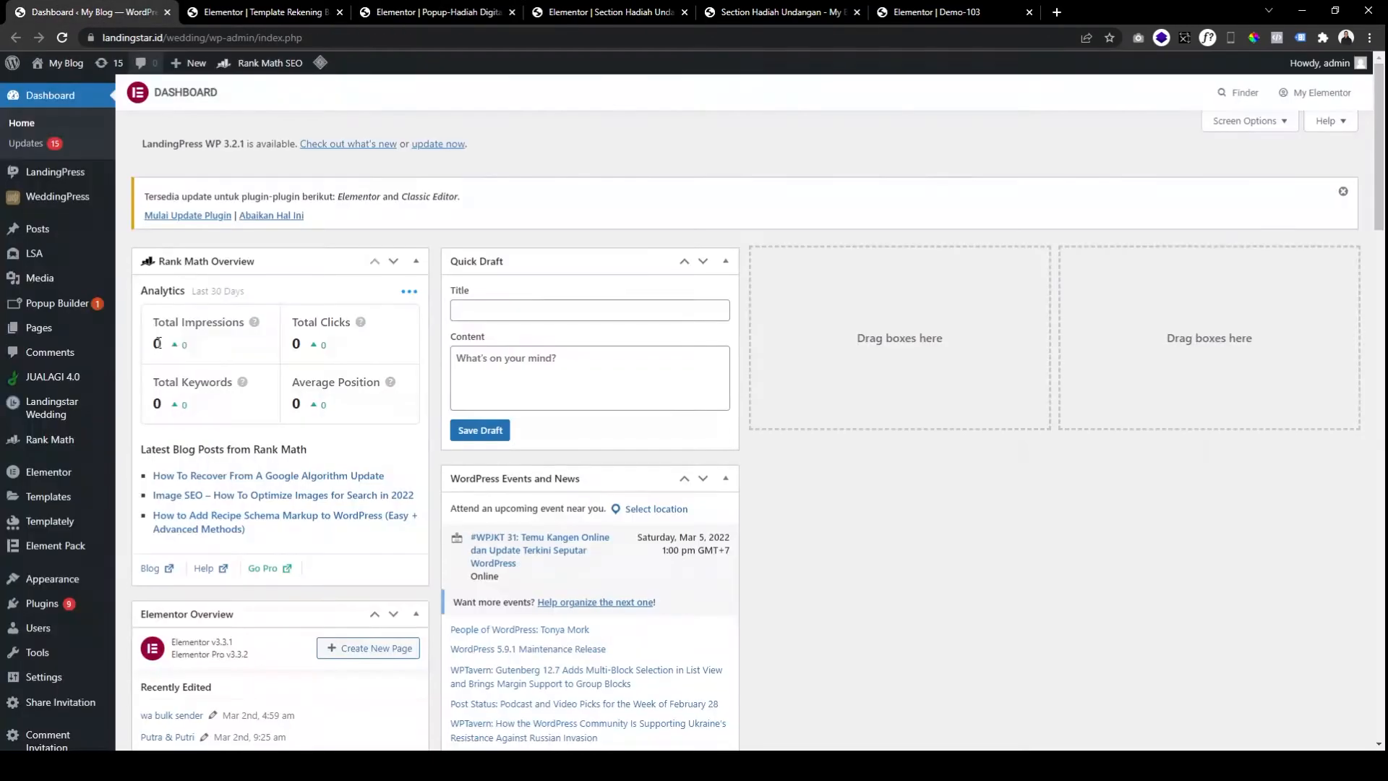
left_click(62, 501)
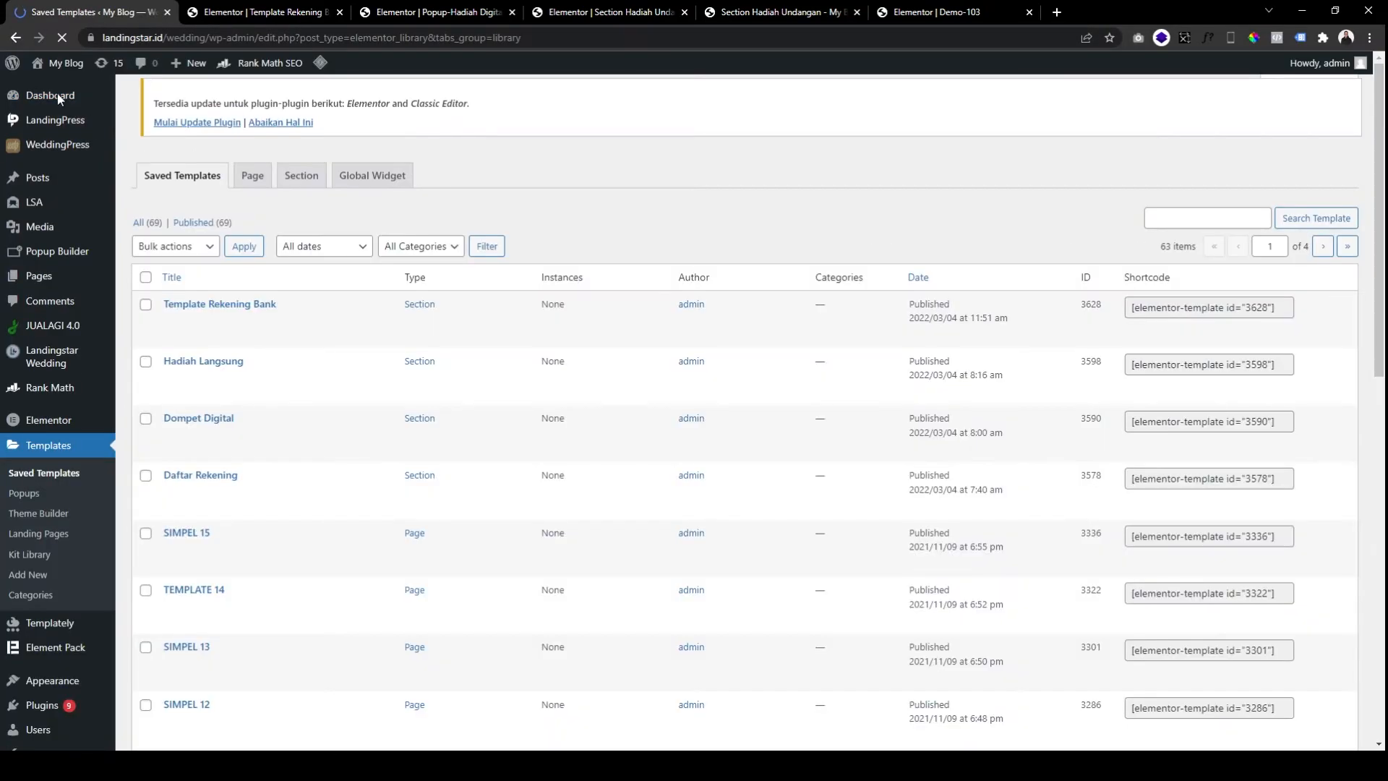
middle_click(59, 101)
left_click_drag(239, 11, 86, 13)
left_click(260, 12)
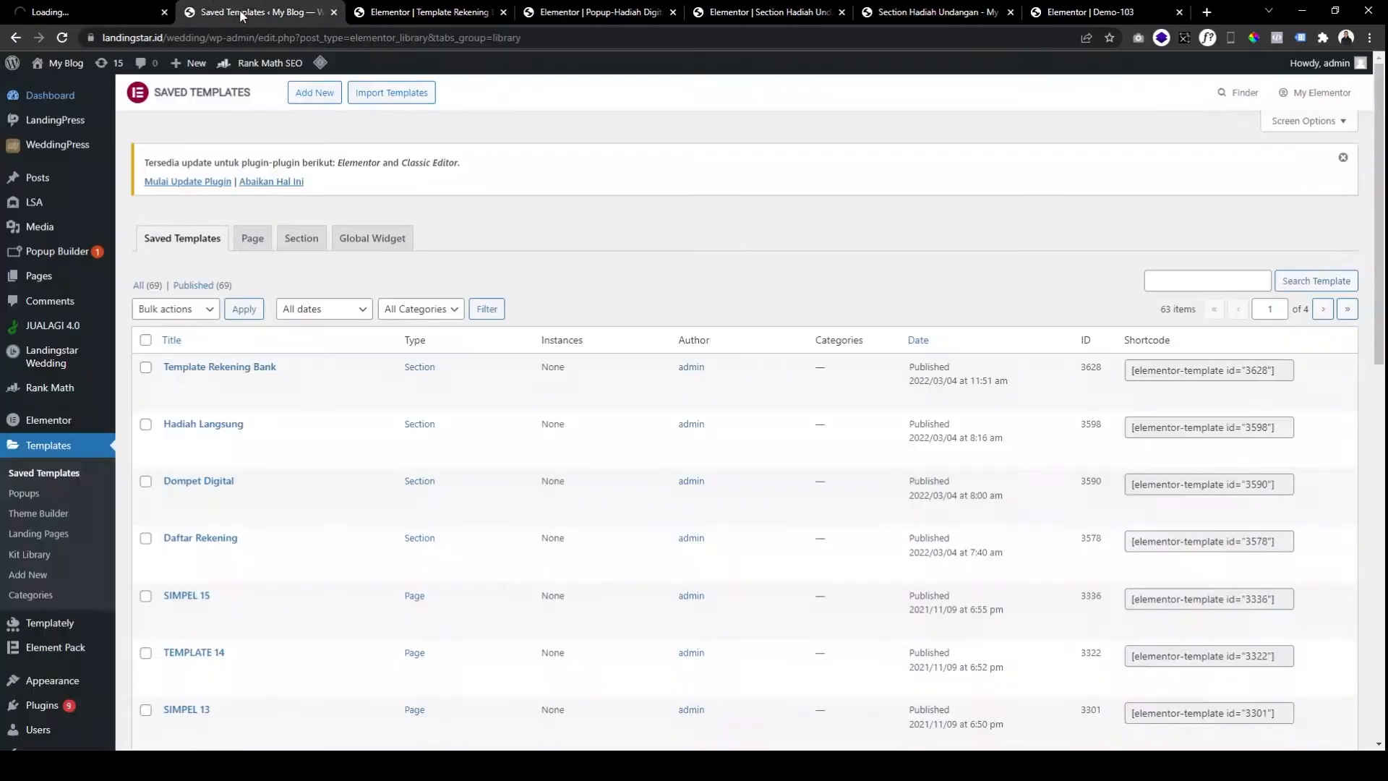
Create a Section template named 'Template Dompet Digital' and open it in Elementor.
left_click(315, 92)
left_click(761, 411)
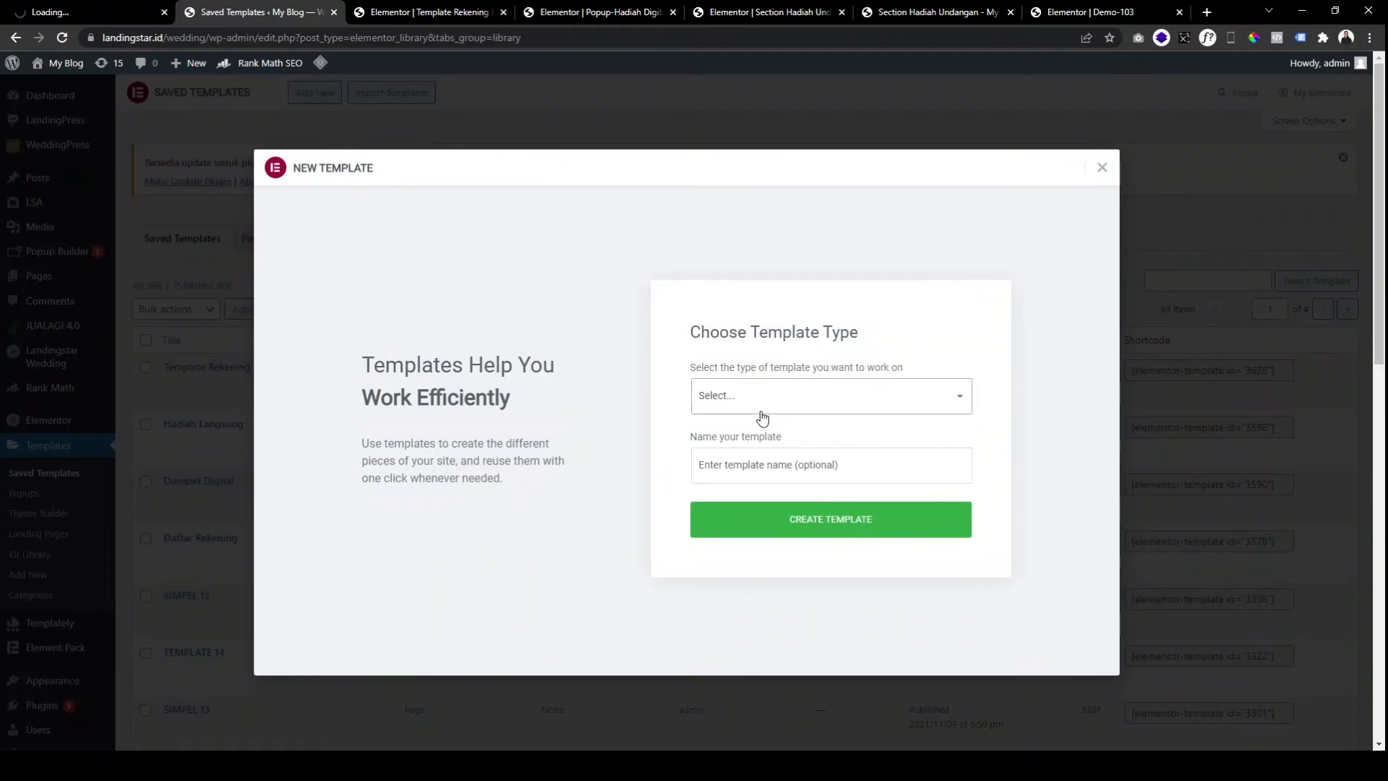
left_click(755, 446)
left_click(757, 449)
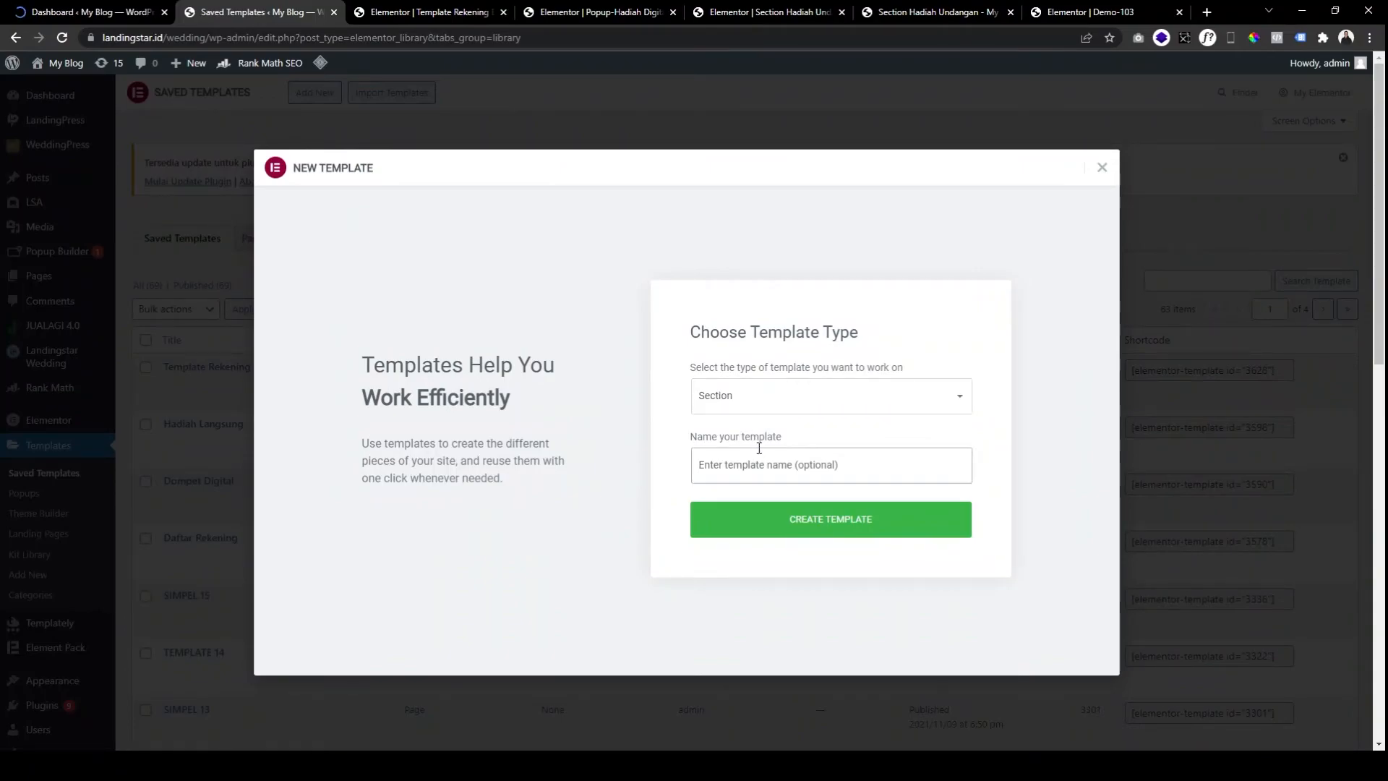
type("Temop")
key("BackSpace")
key("BackSpace")
type("plate Dompet Digital")
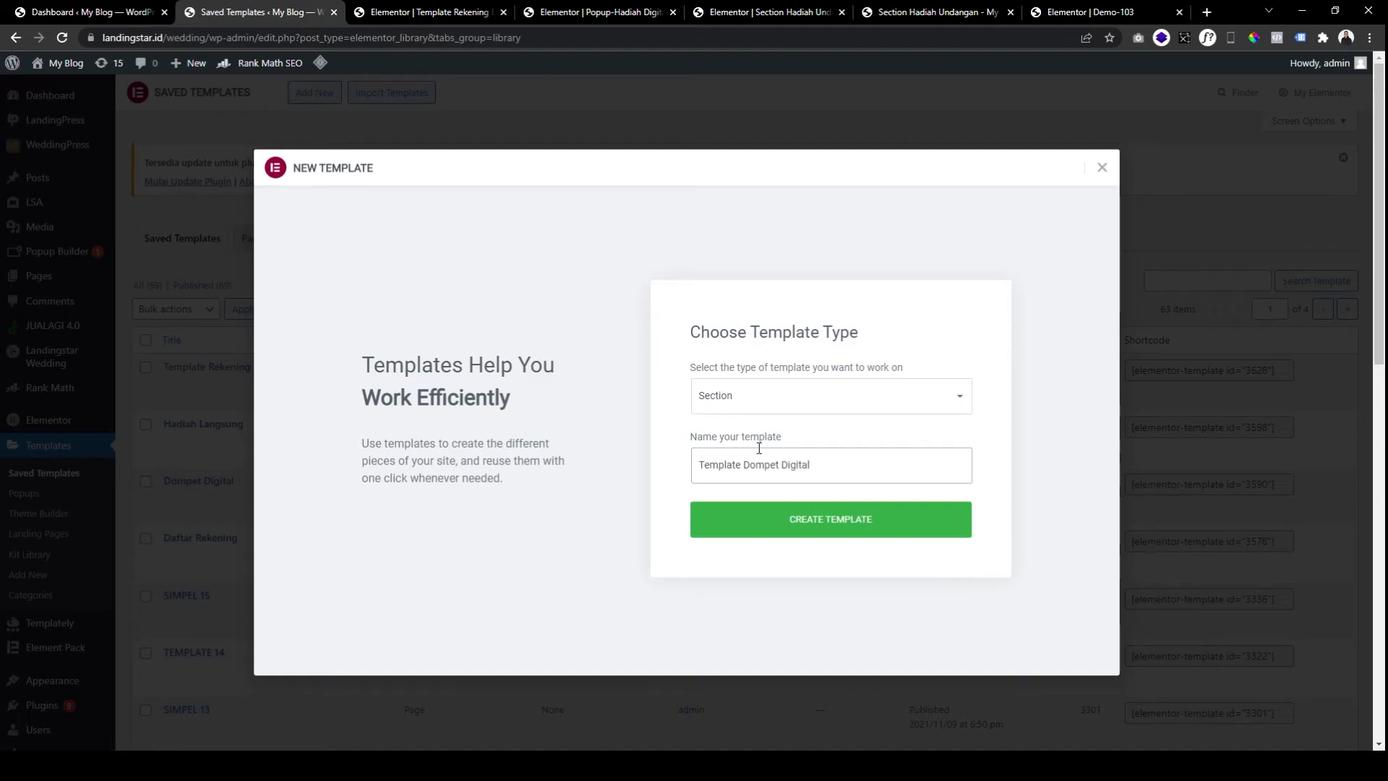
left_click(787, 519)
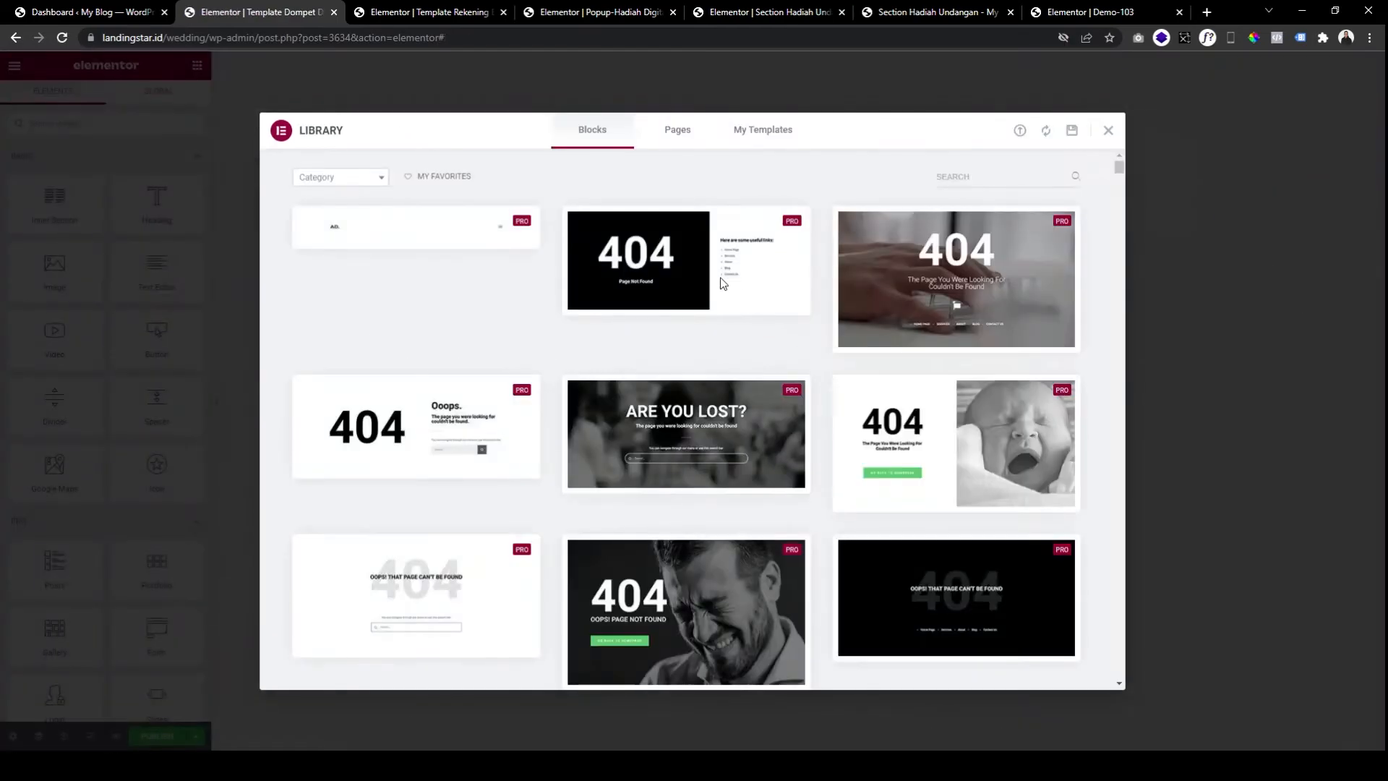
Copy the bank-card section from Template Rekening Bank and paste it into the new template.
left_click(1108, 131)
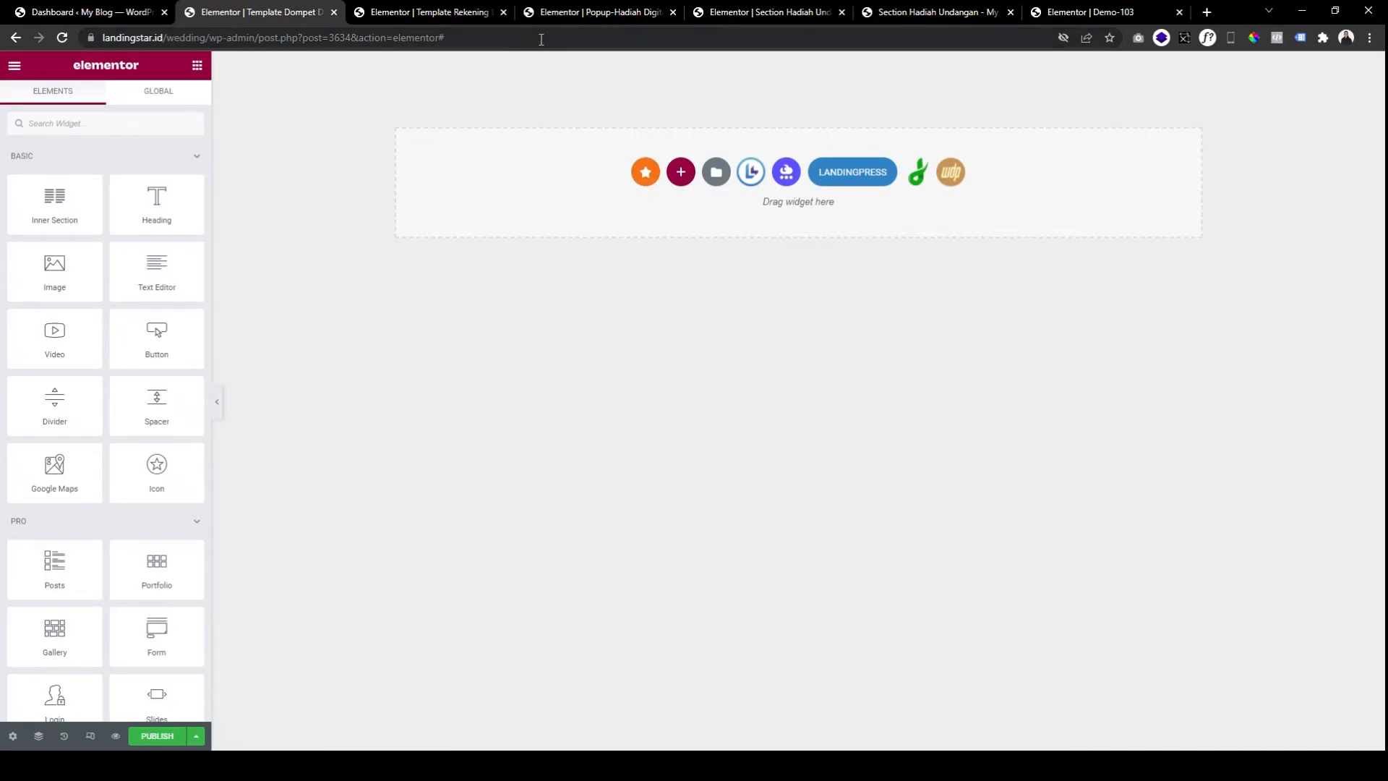
left_click(466, 16)
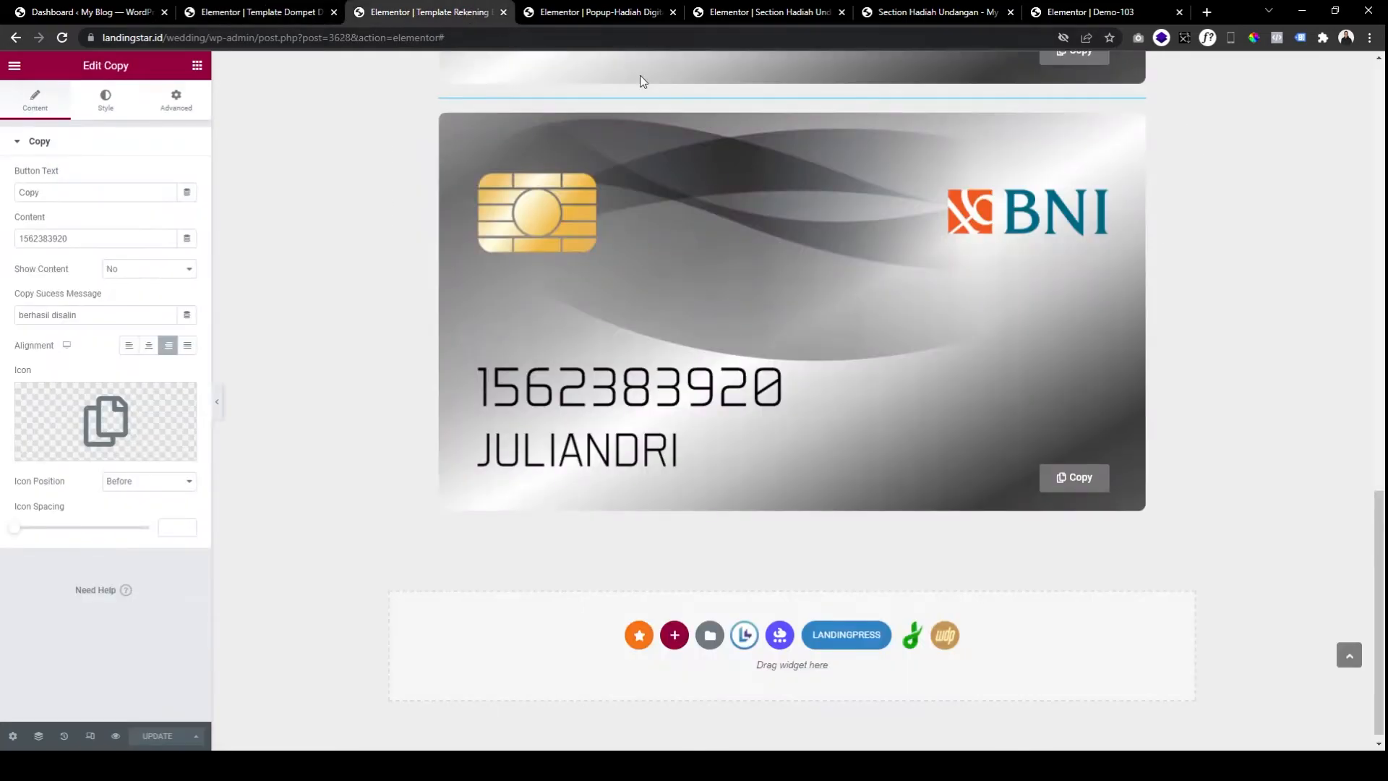
scroll(791, 192, "up", 15)
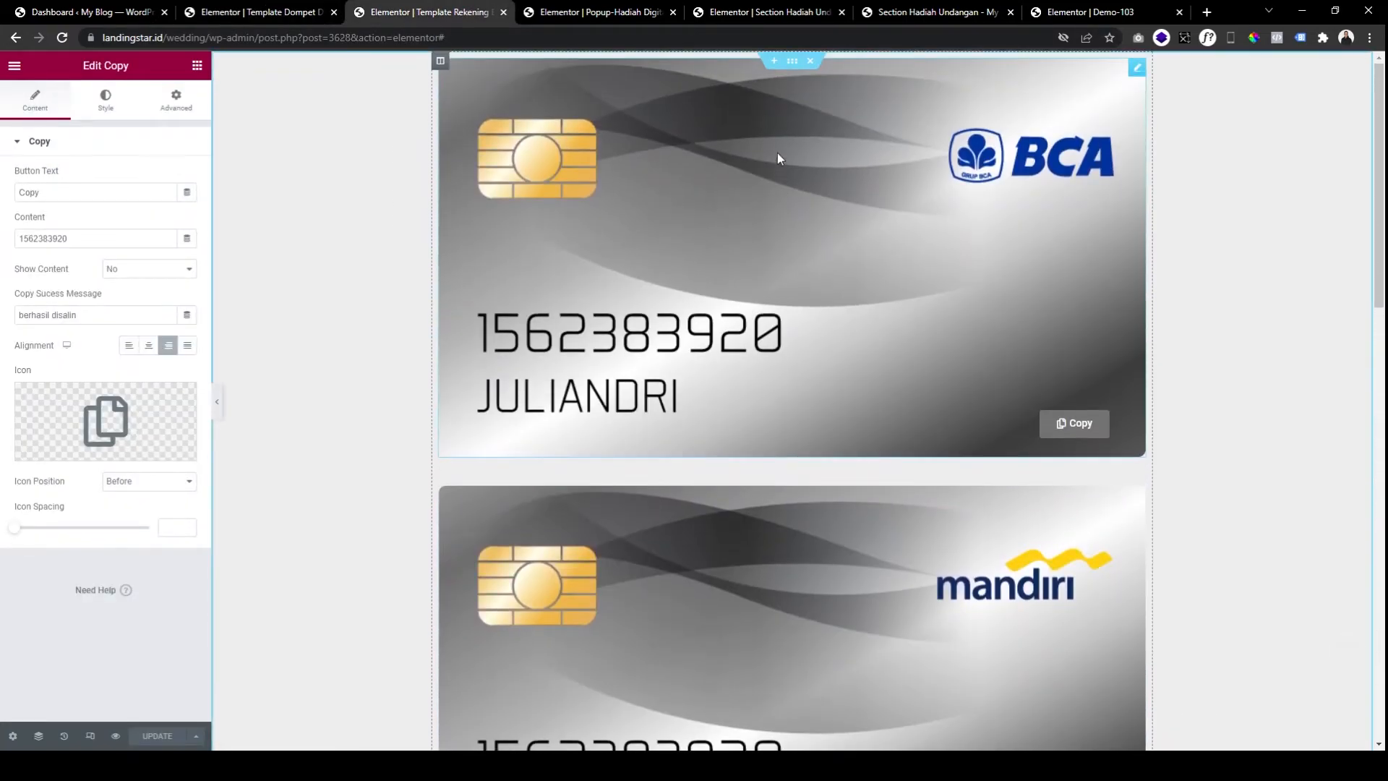
right_click(794, 62)
left_click(824, 128)
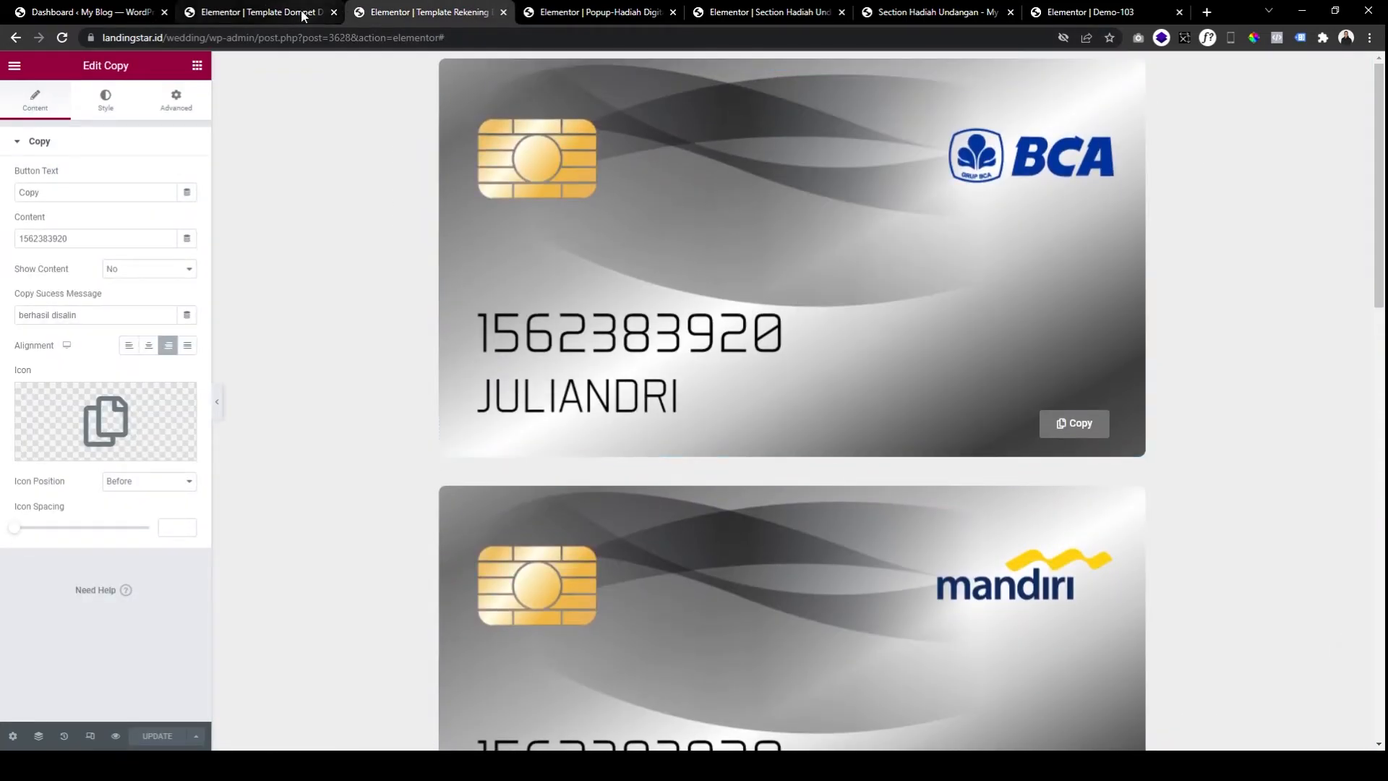
left_click(257, 12)
right_click(707, 168)
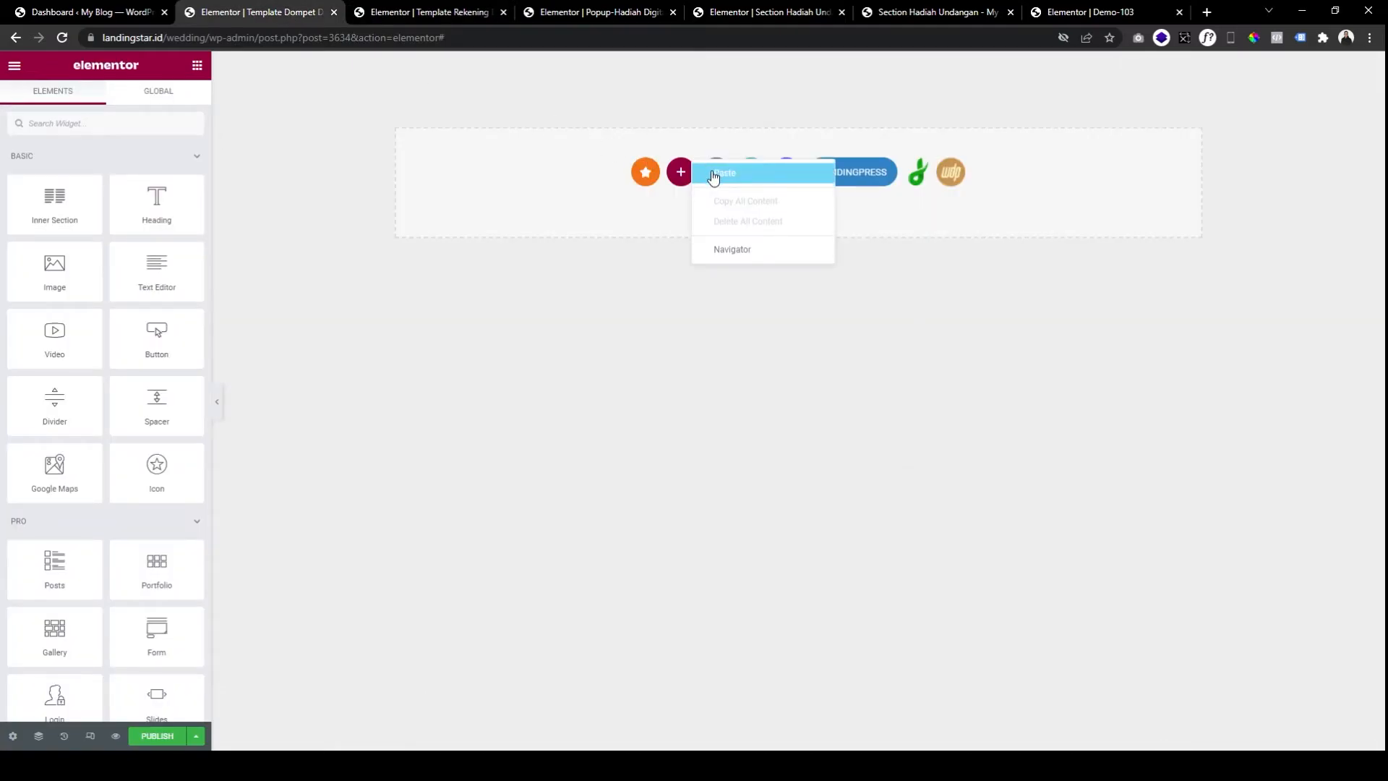
left_click(713, 174)
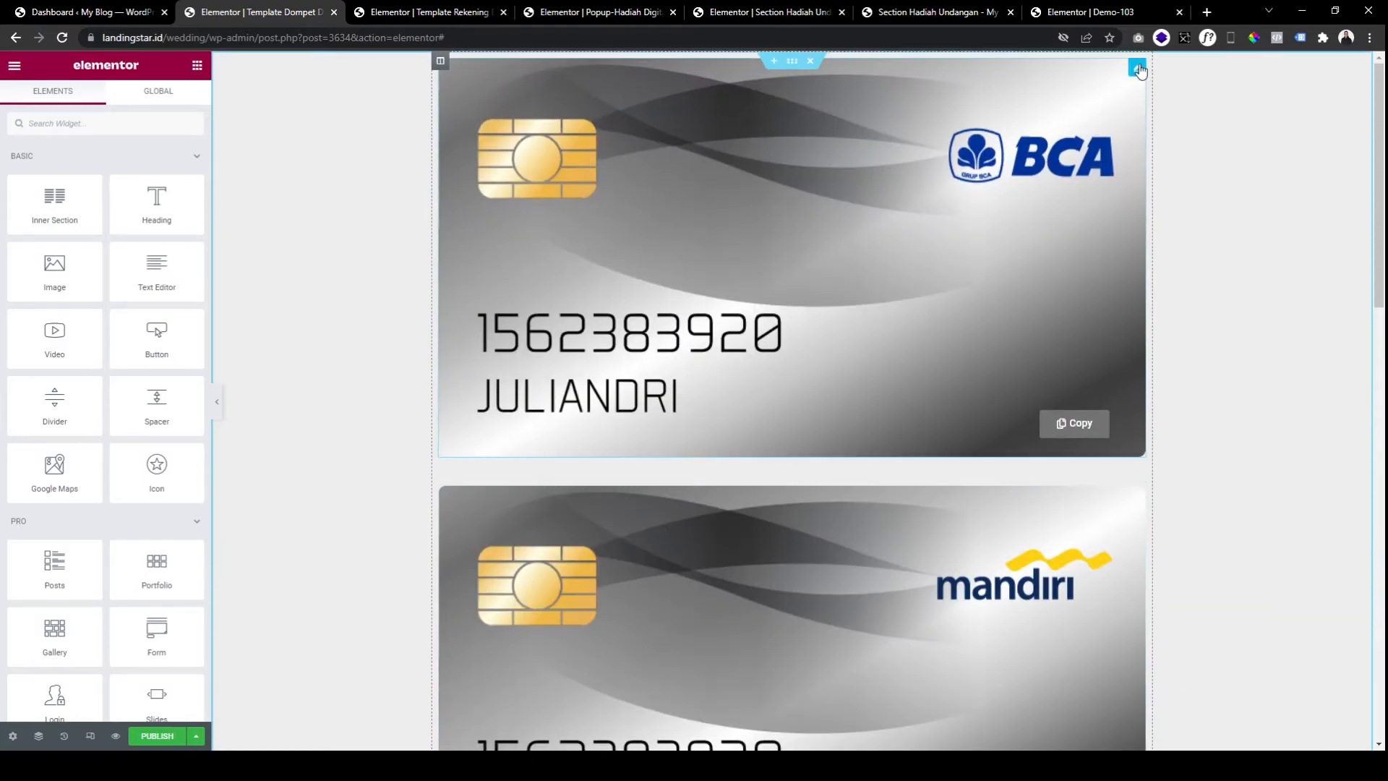
Replace the BCA card image with dana-card.
left_click(508, 200)
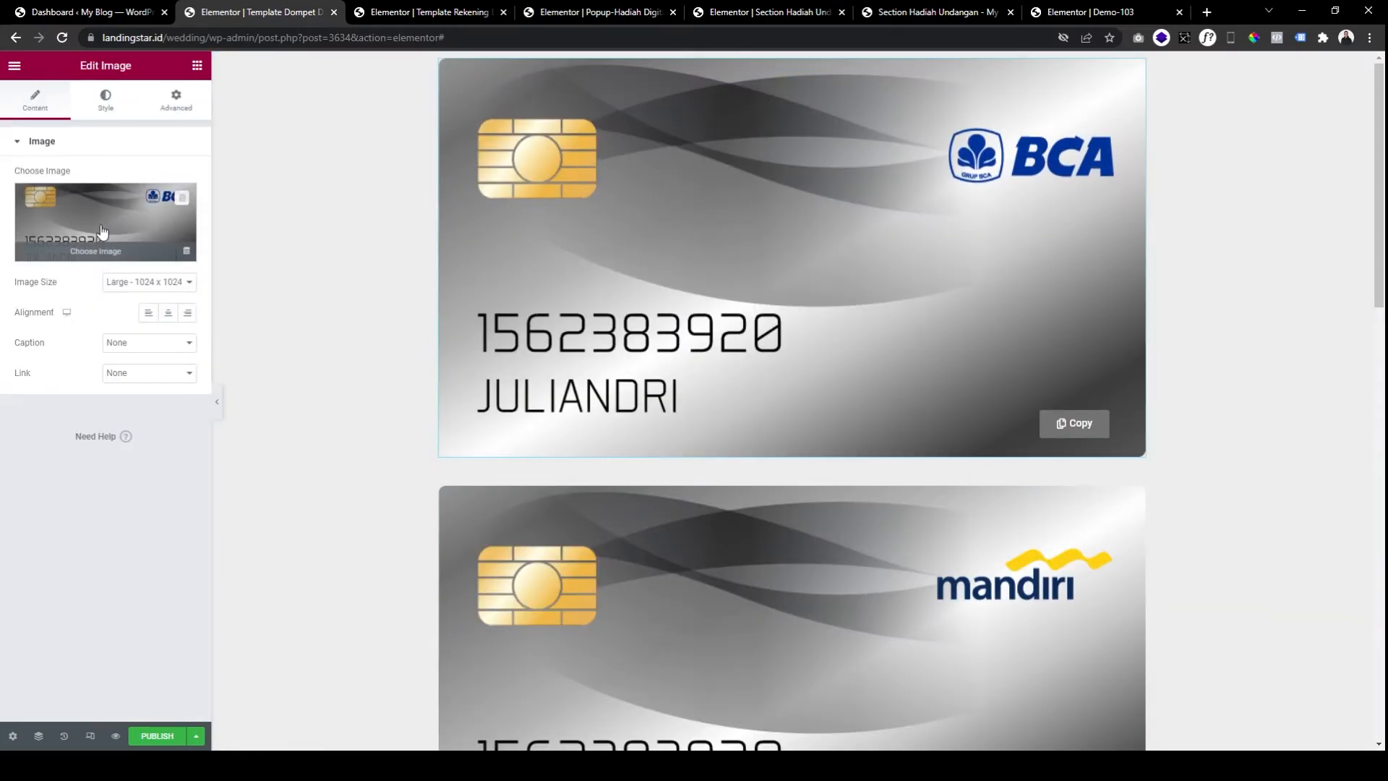
left_click(102, 231)
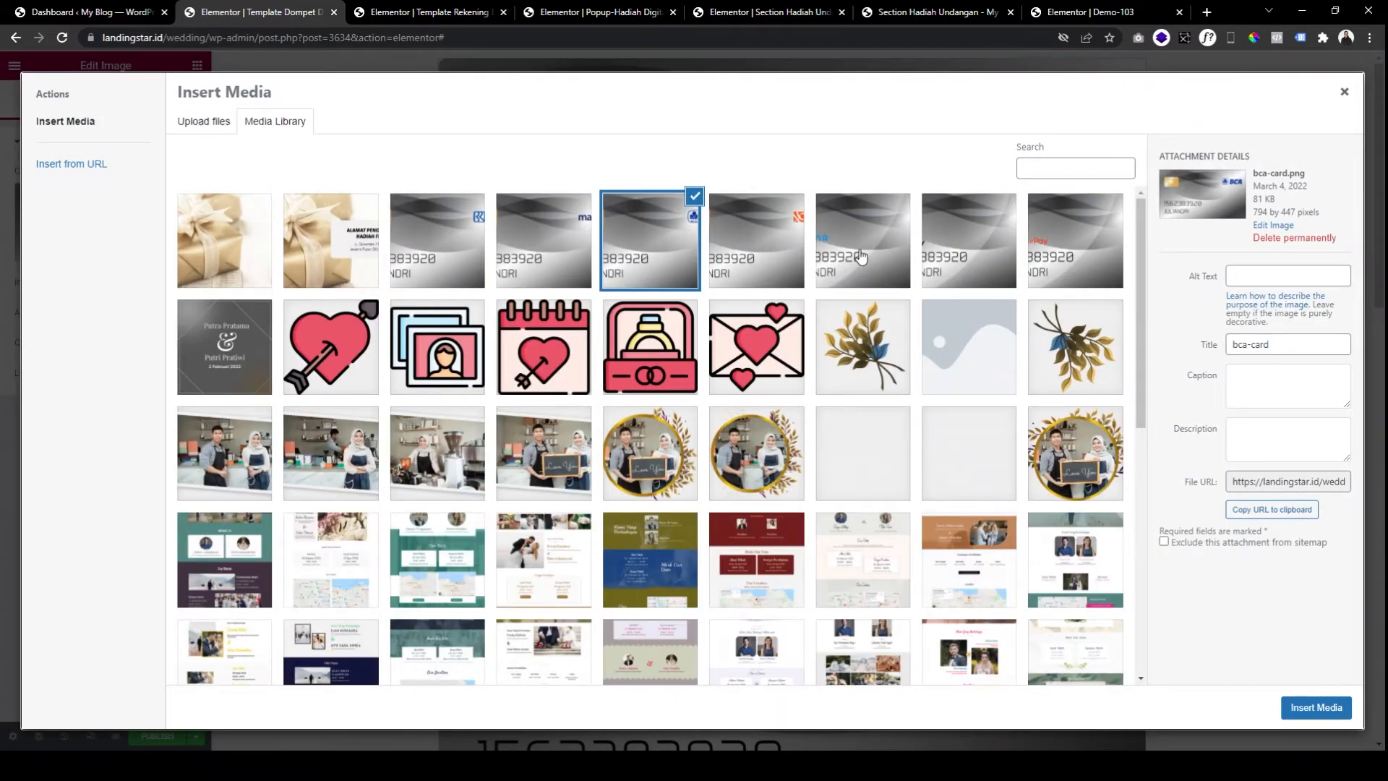
left_click(861, 258)
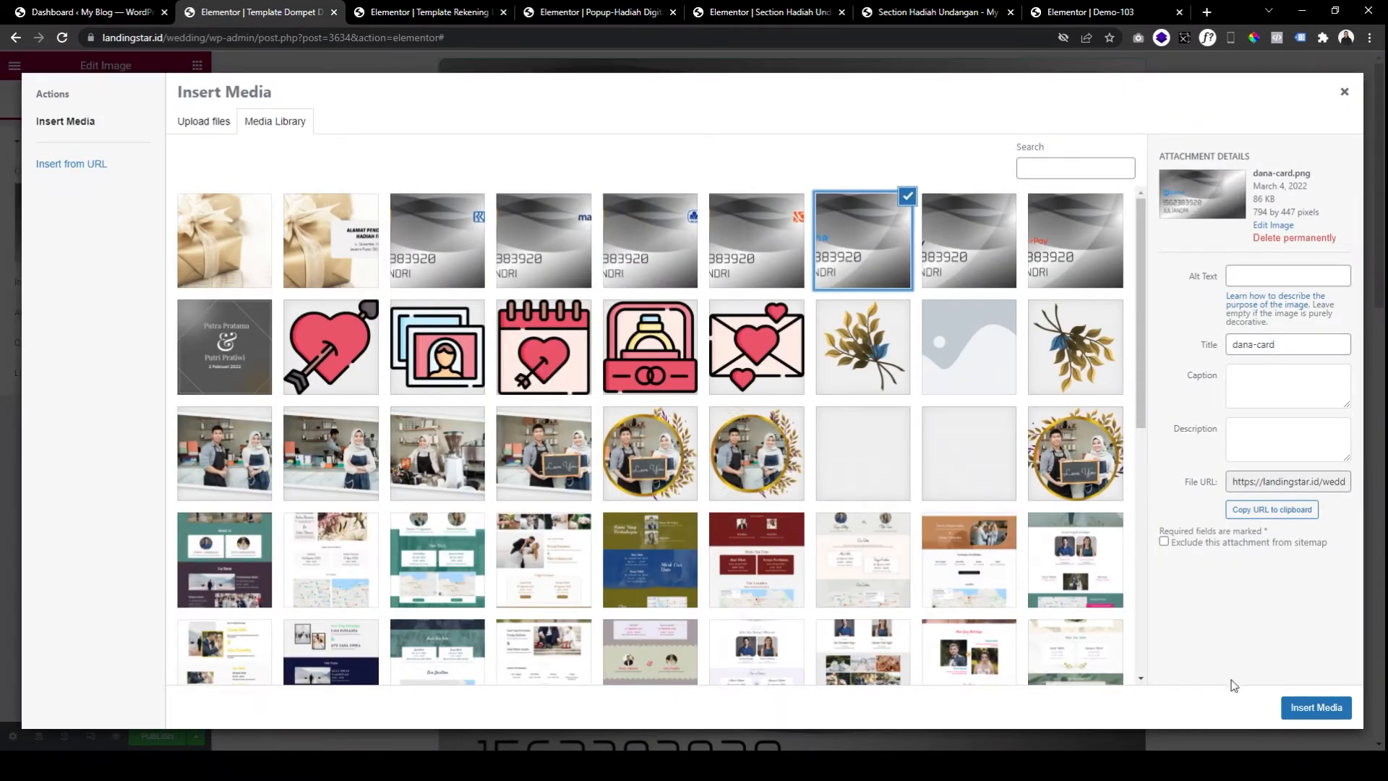
left_click(1316, 707)
scroll(1060, 434, "down", 3)
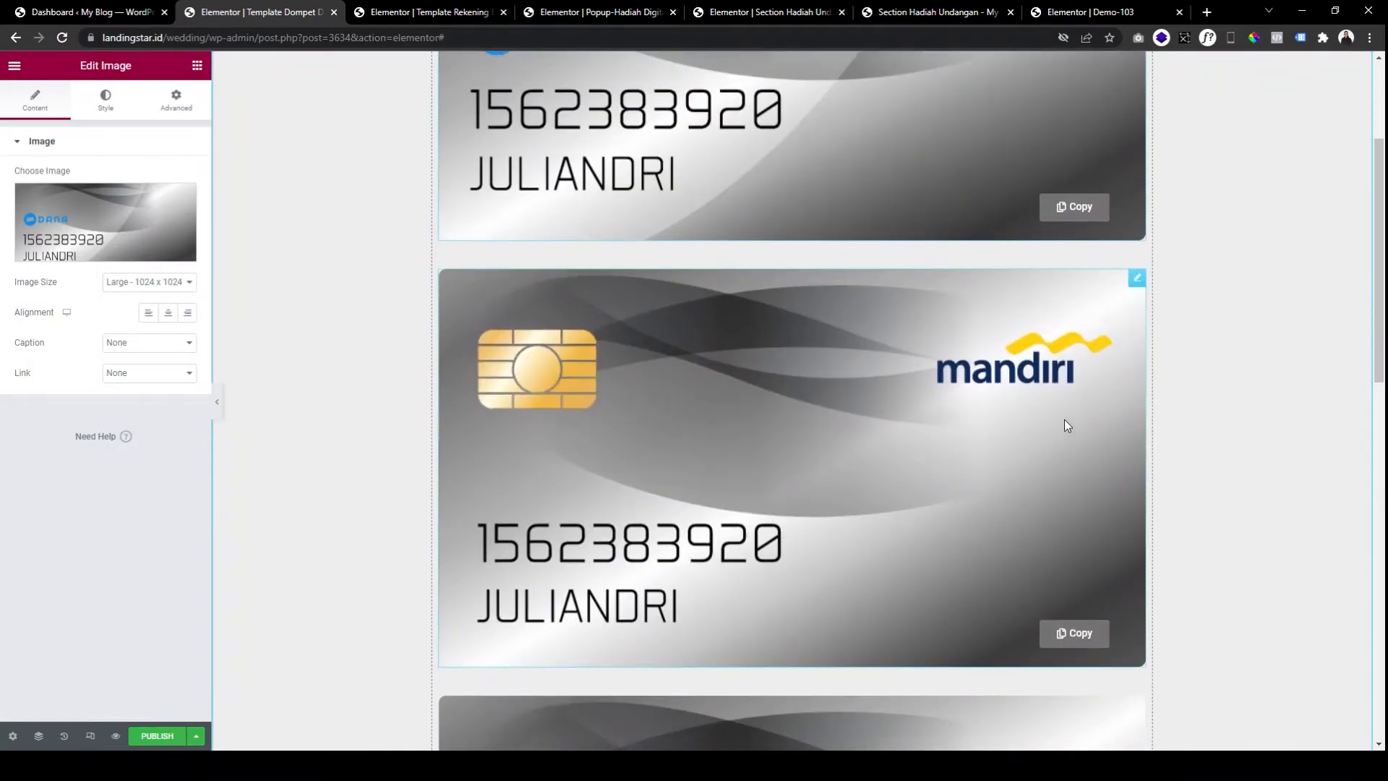
Replace the Mandiri card image with gopay-card.
left_click(1138, 278)
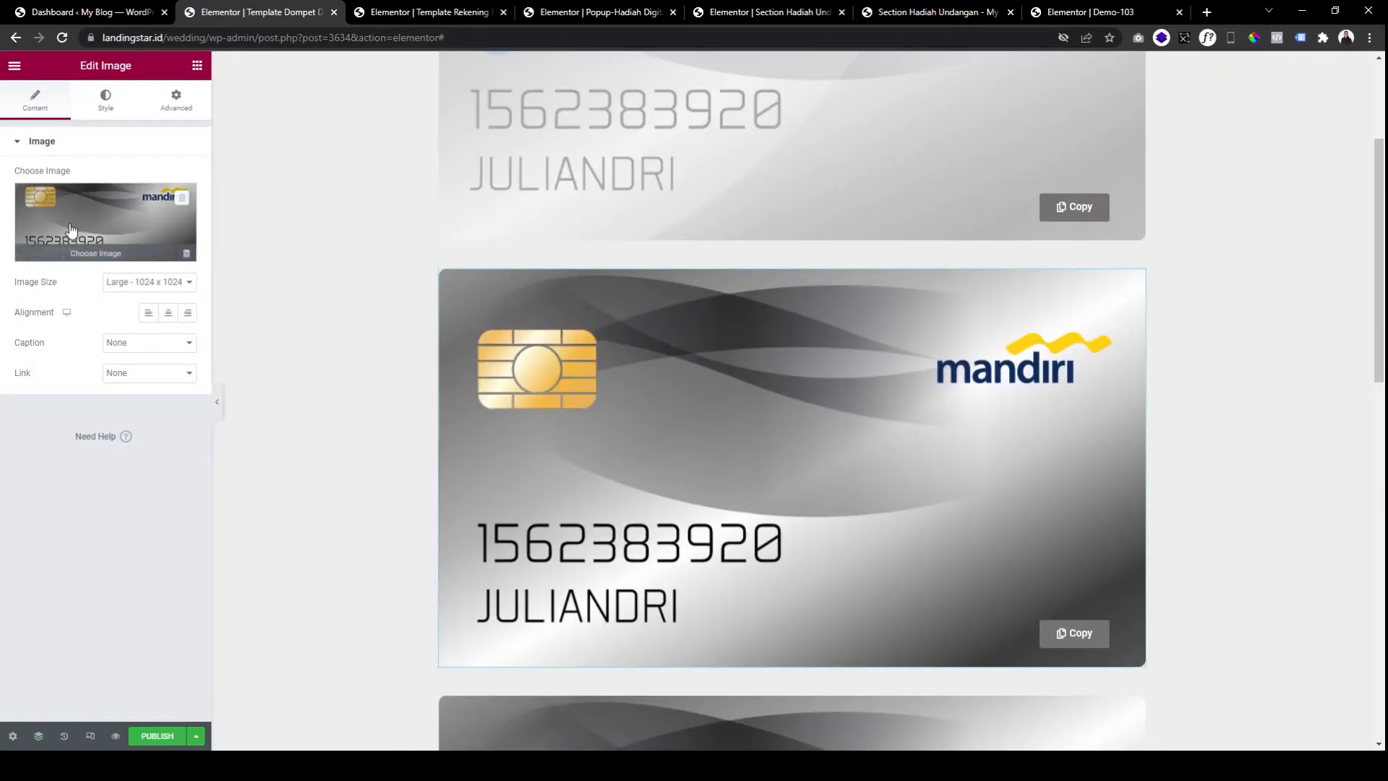
left_click(186, 248)
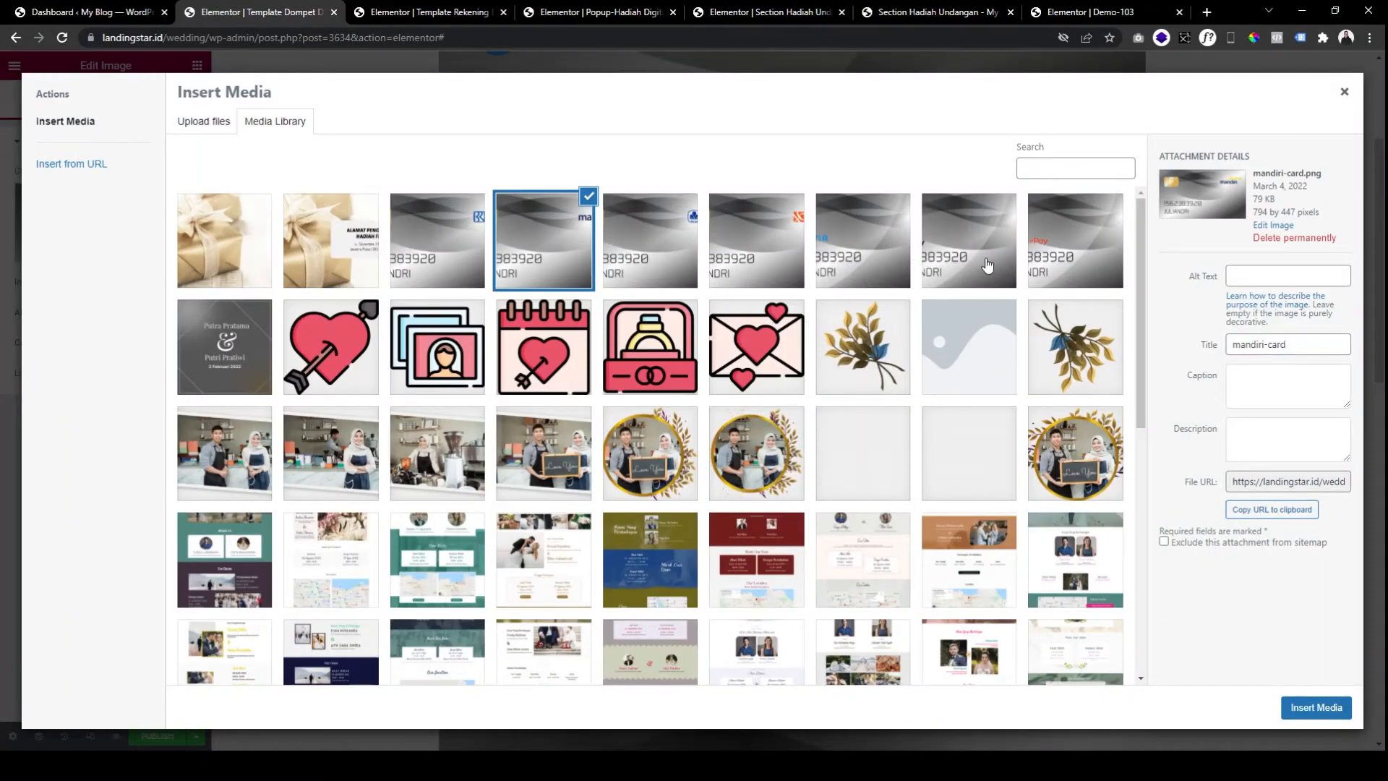
left_click(987, 265)
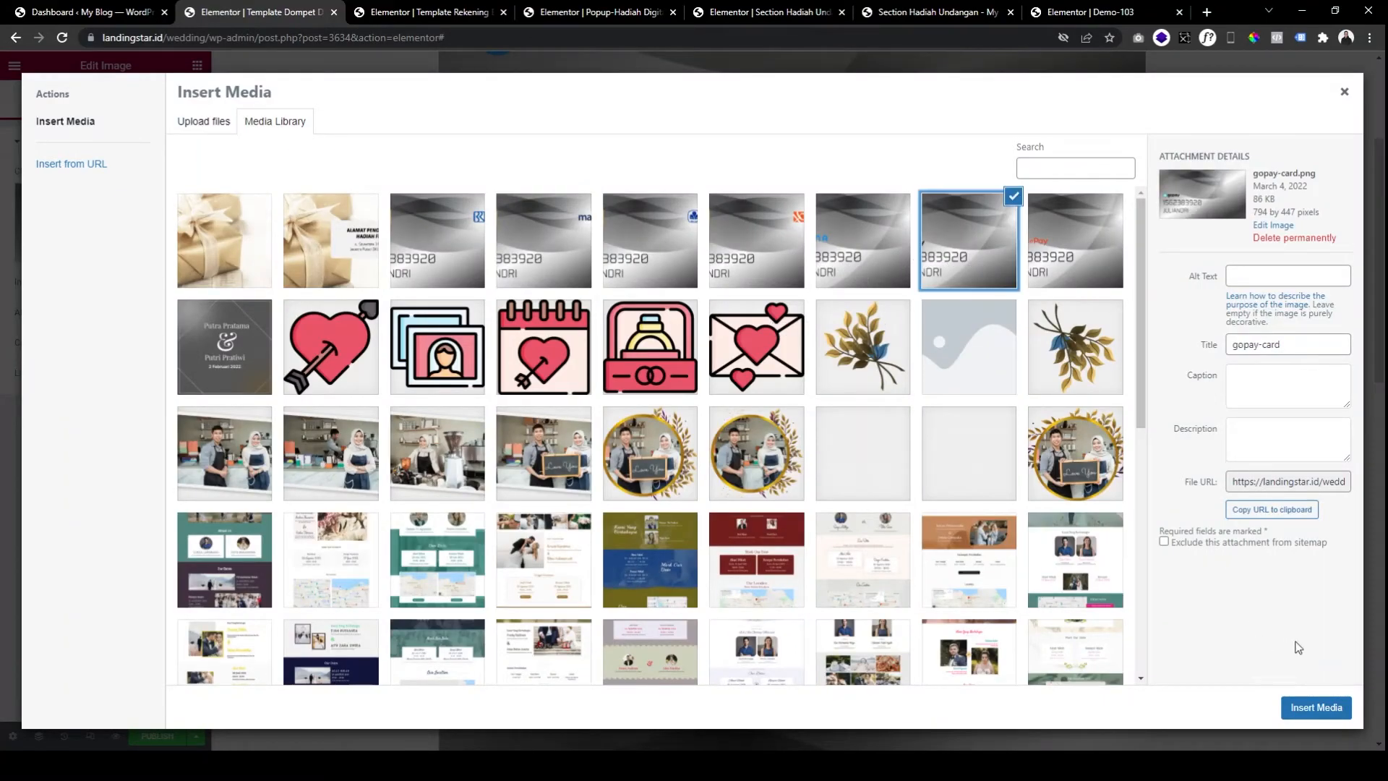
left_click(1316, 707)
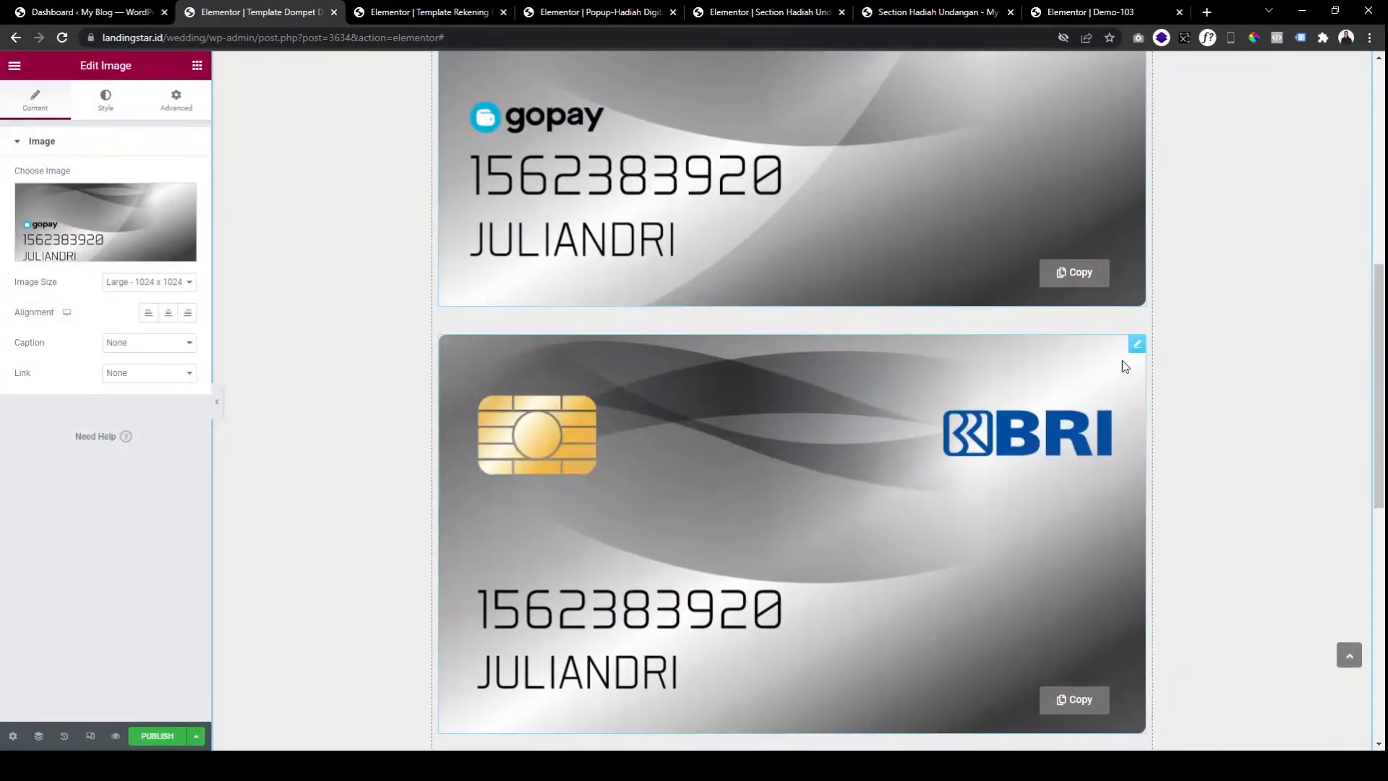
Replace the BRI card image with the ShopeePay card.
left_click(1133, 352)
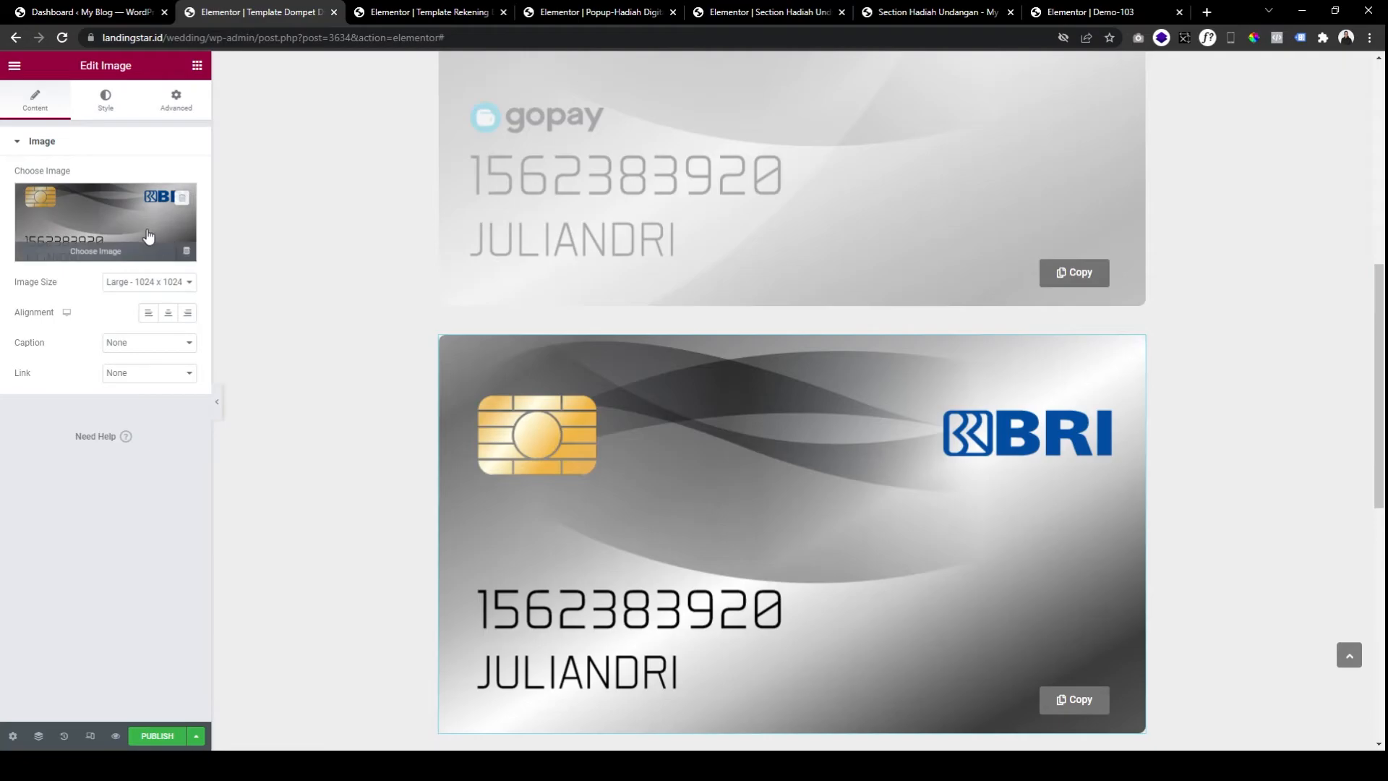
left_click(147, 237)
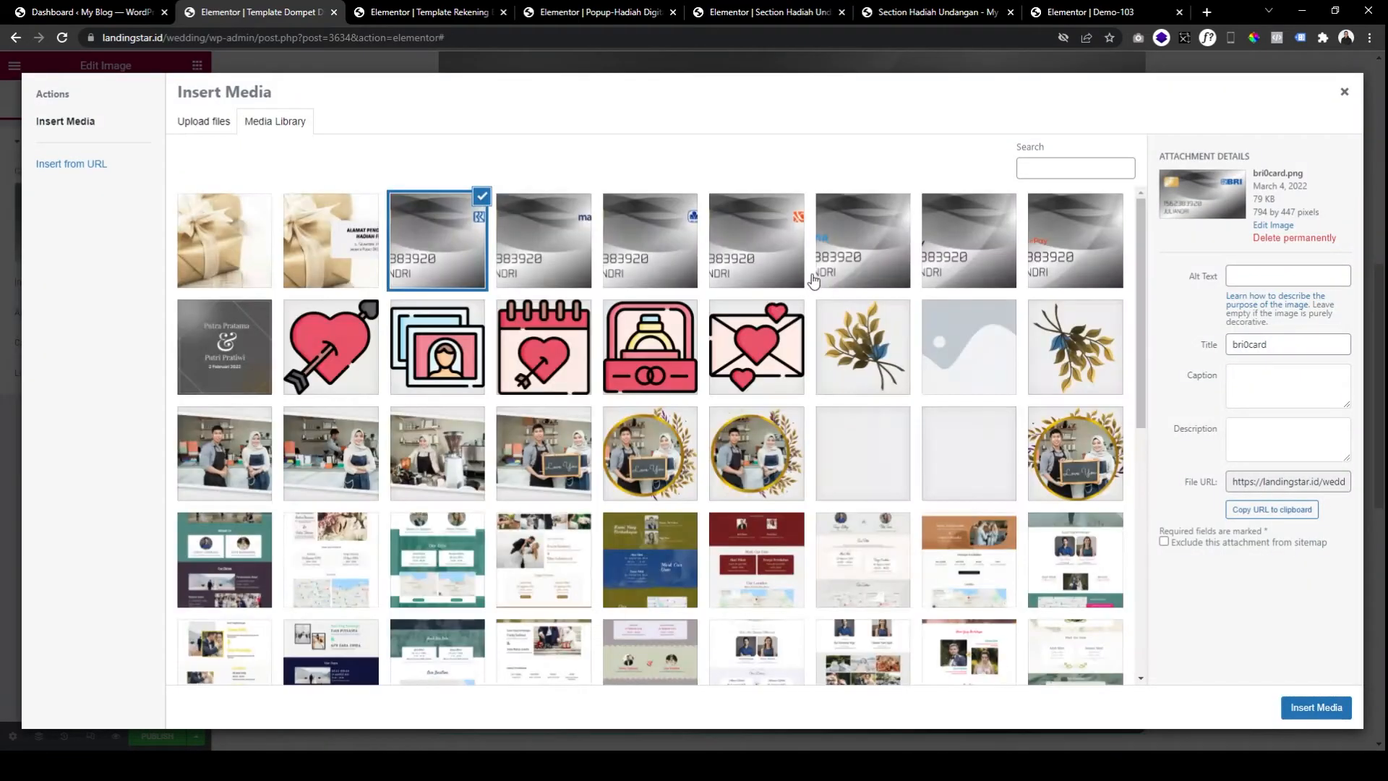
left_click(1035, 247)
left_click(1315, 707)
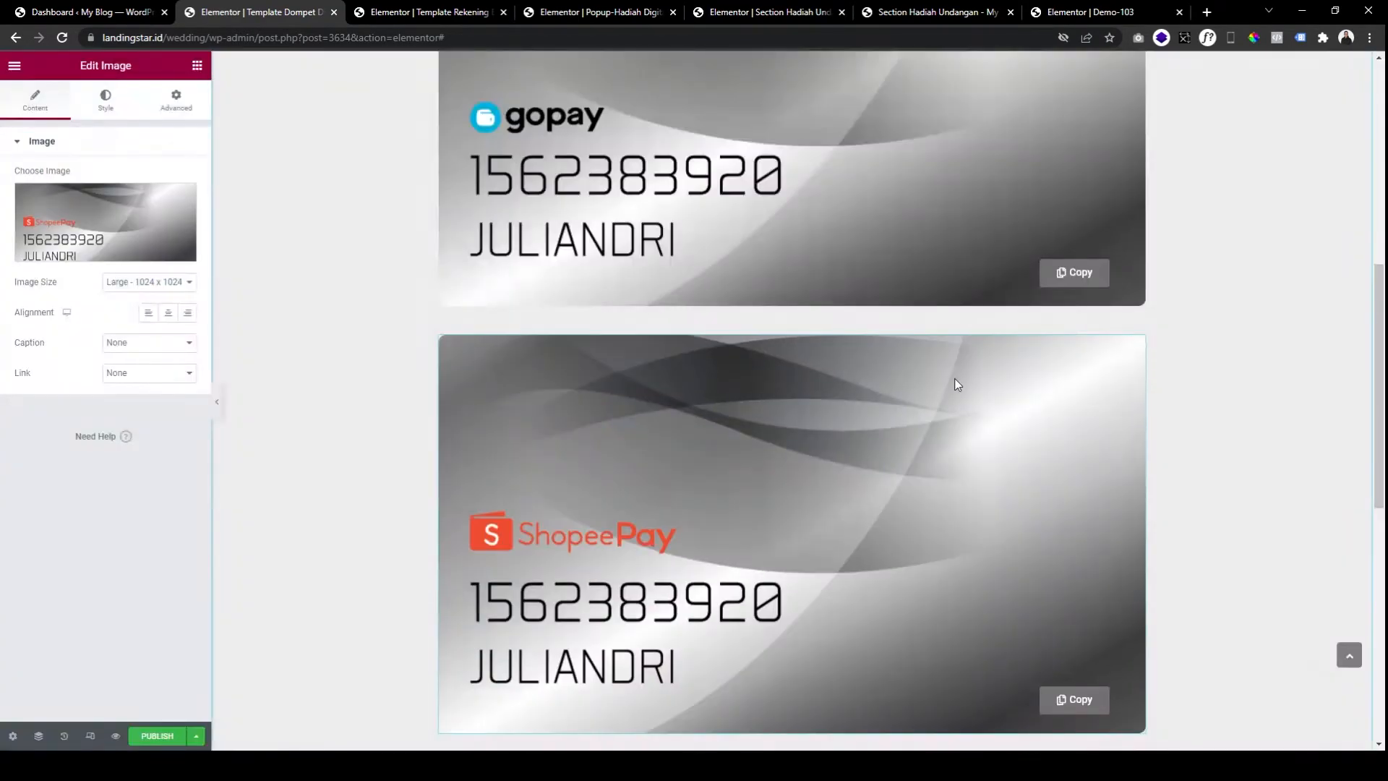
scroll(1013, 416, "up", 8)
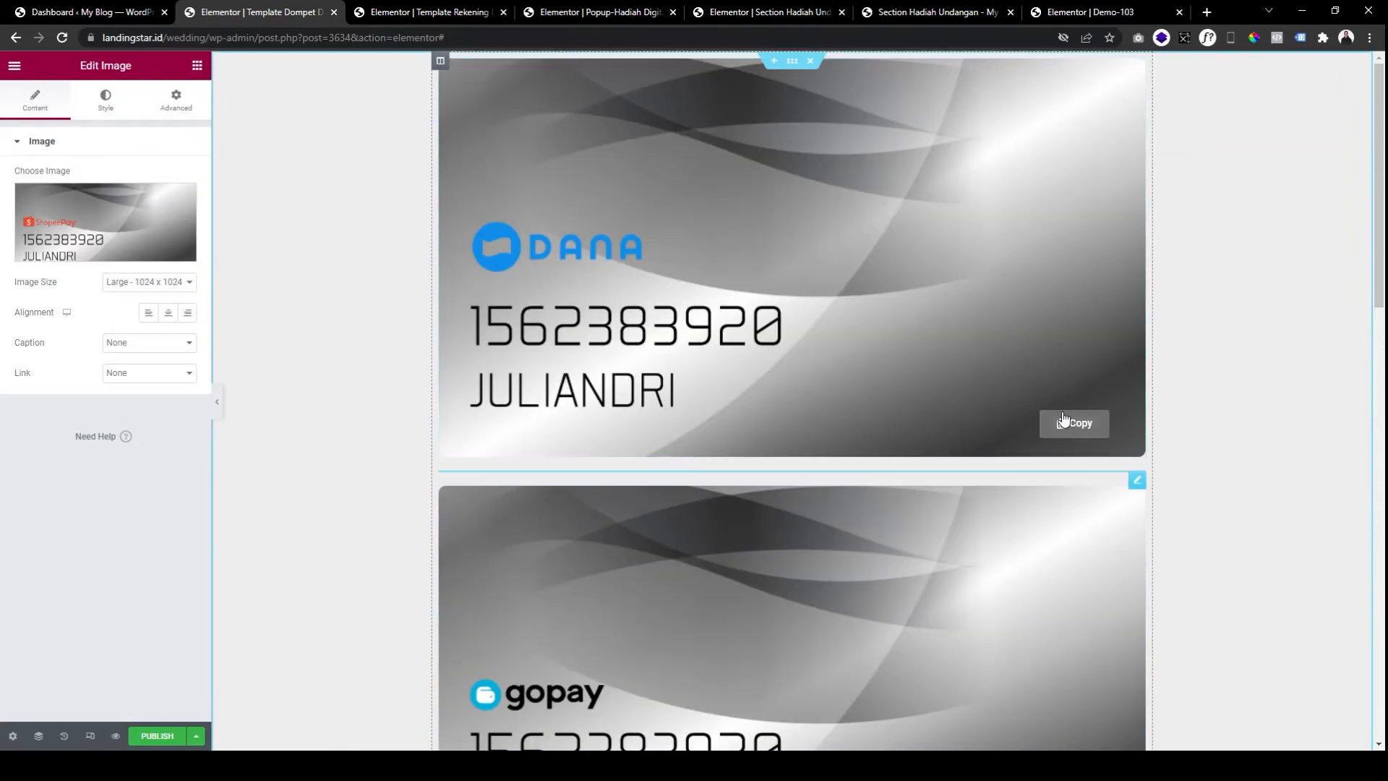
left_click(994, 416)
double_click(78, 240)
left_click_drag(78, 240, 29, 238)
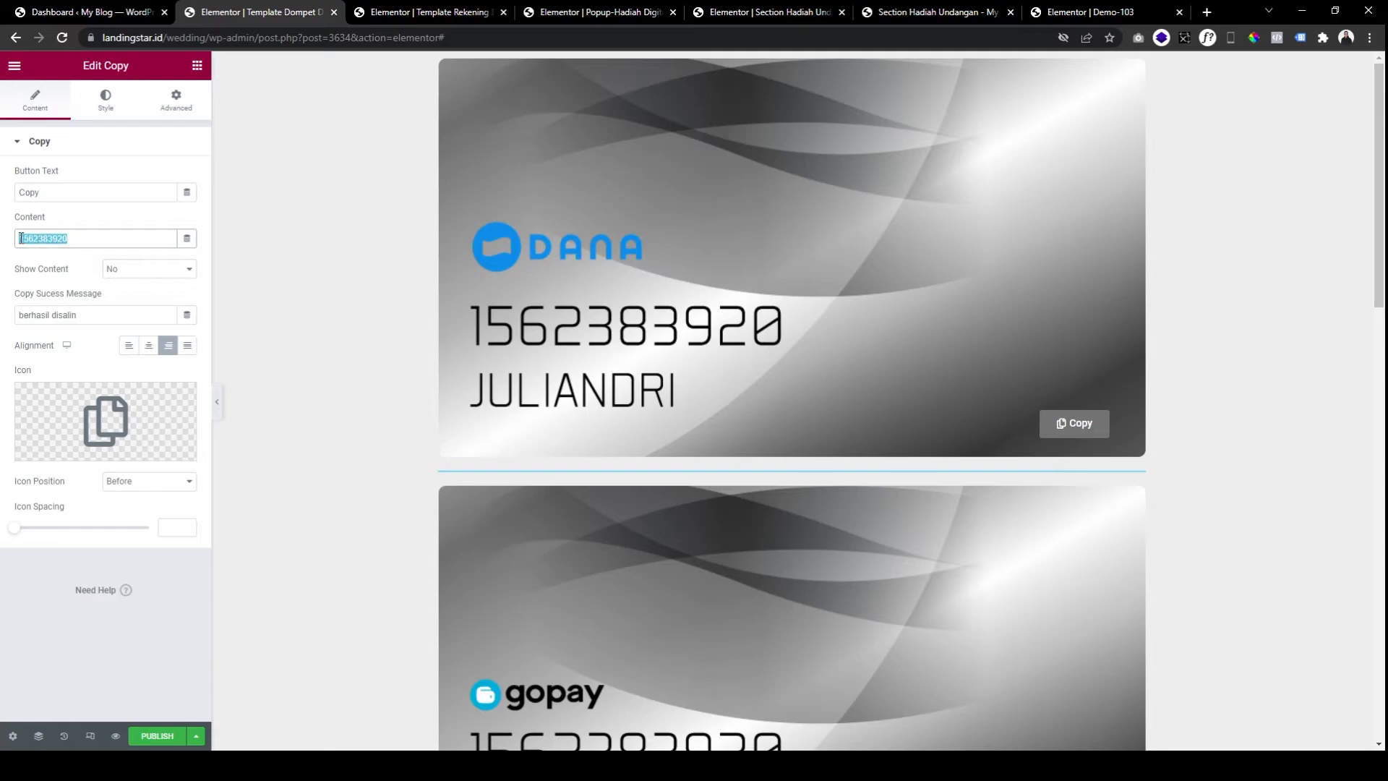
left_click(177, 736)
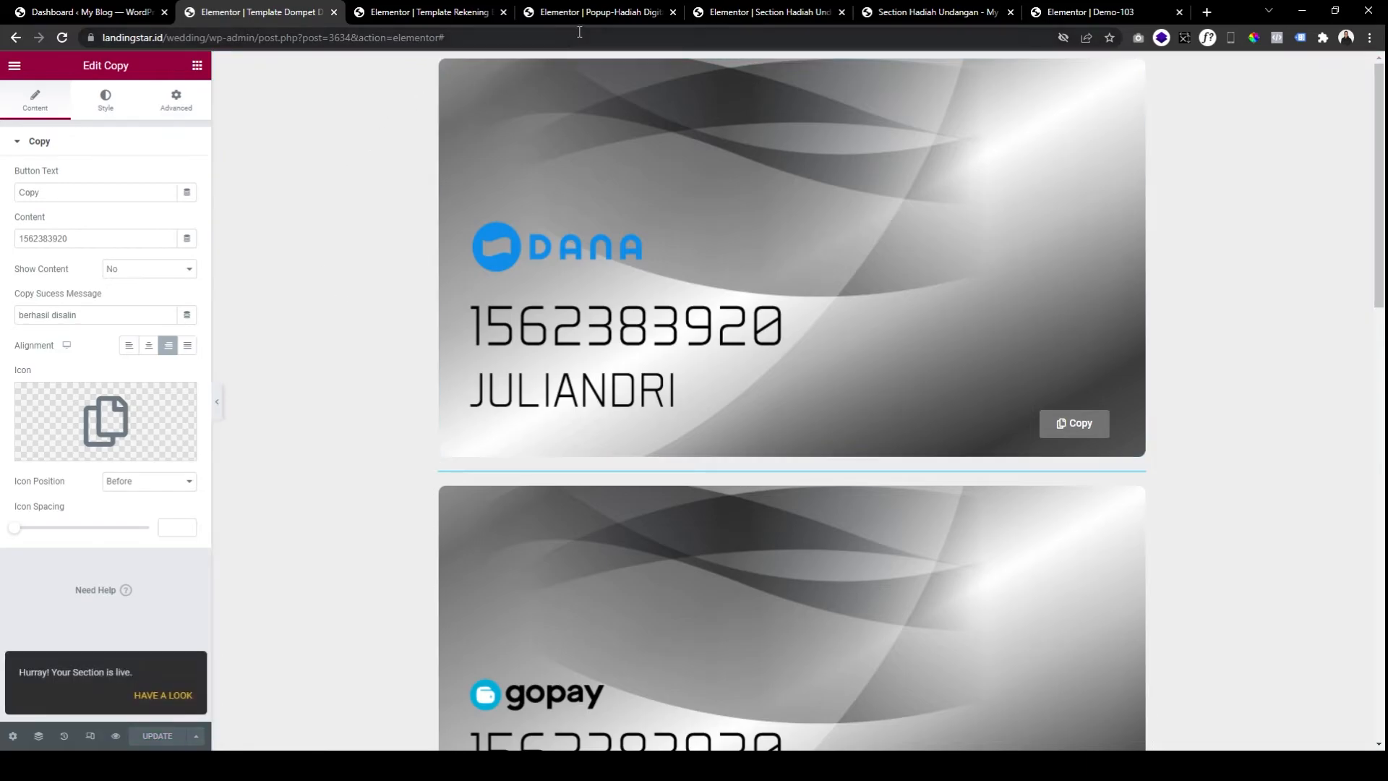
left_click(735, 17)
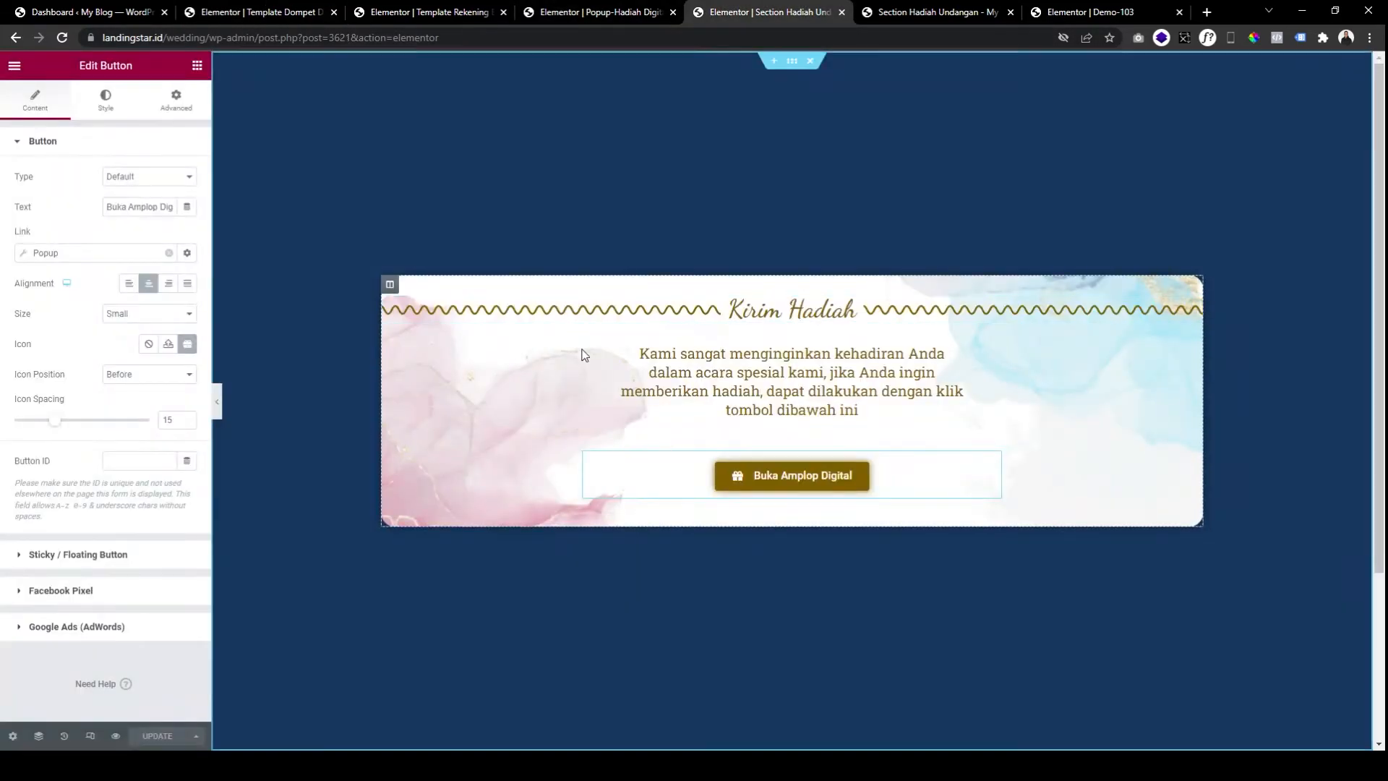
Expand the Dompet Digital item in the Wedding Gift popup, then open a fresh dashboard tab.
left_click(571, 17)
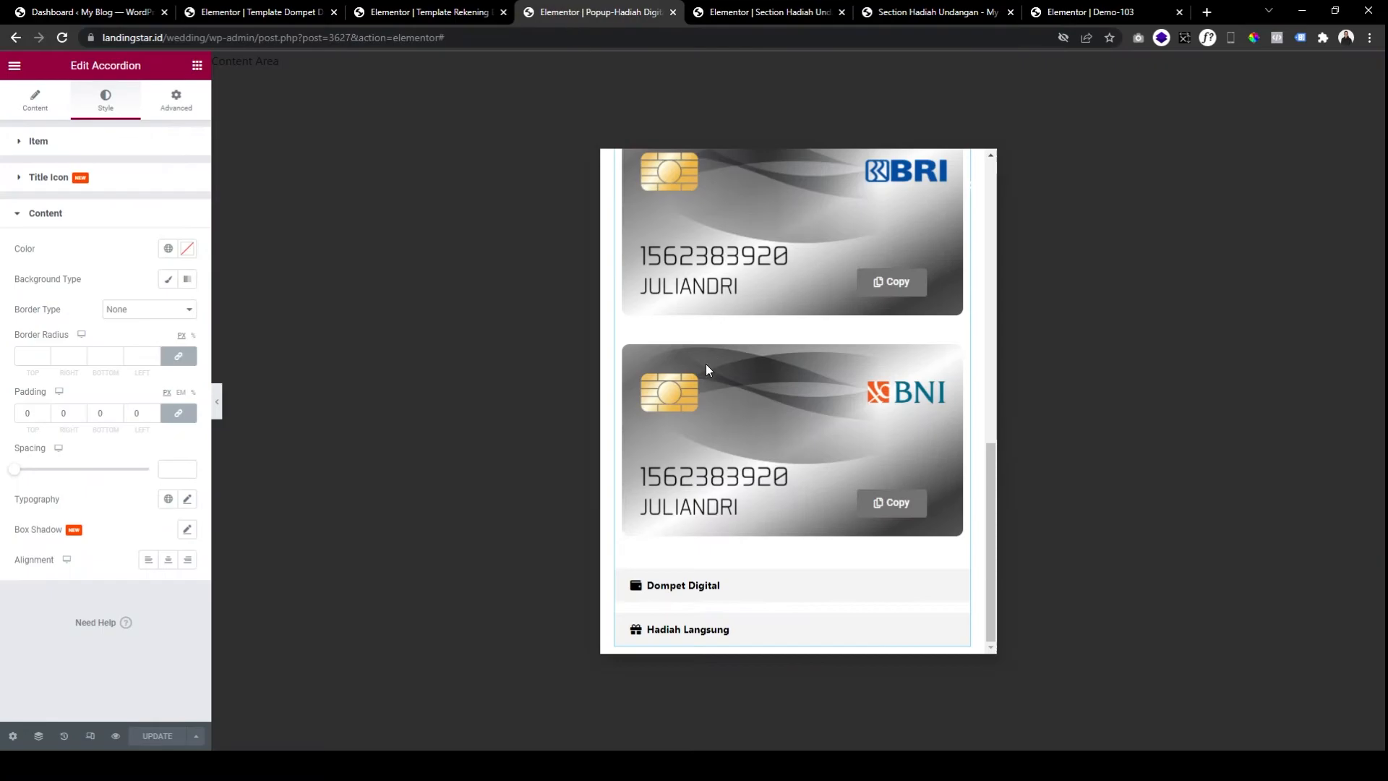
left_click(679, 587)
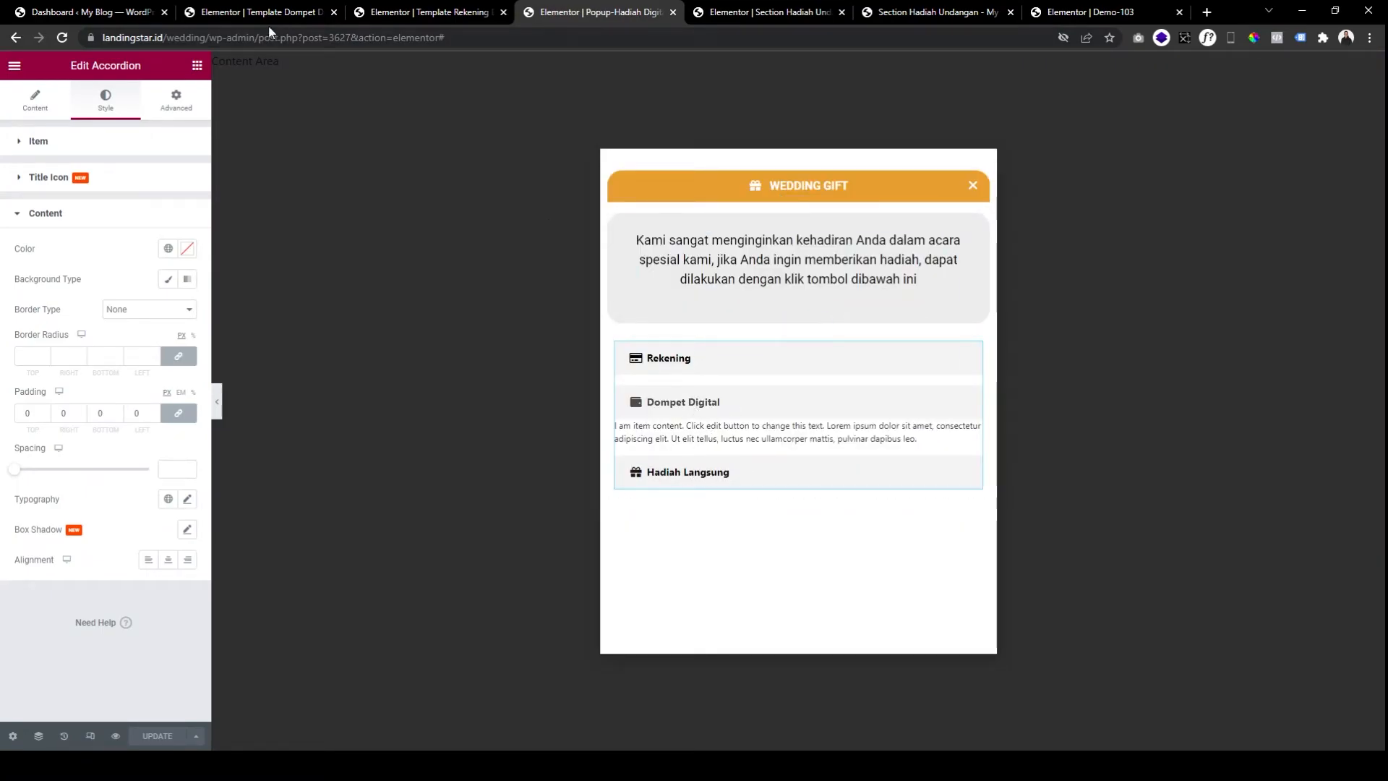
left_click(108, 13)
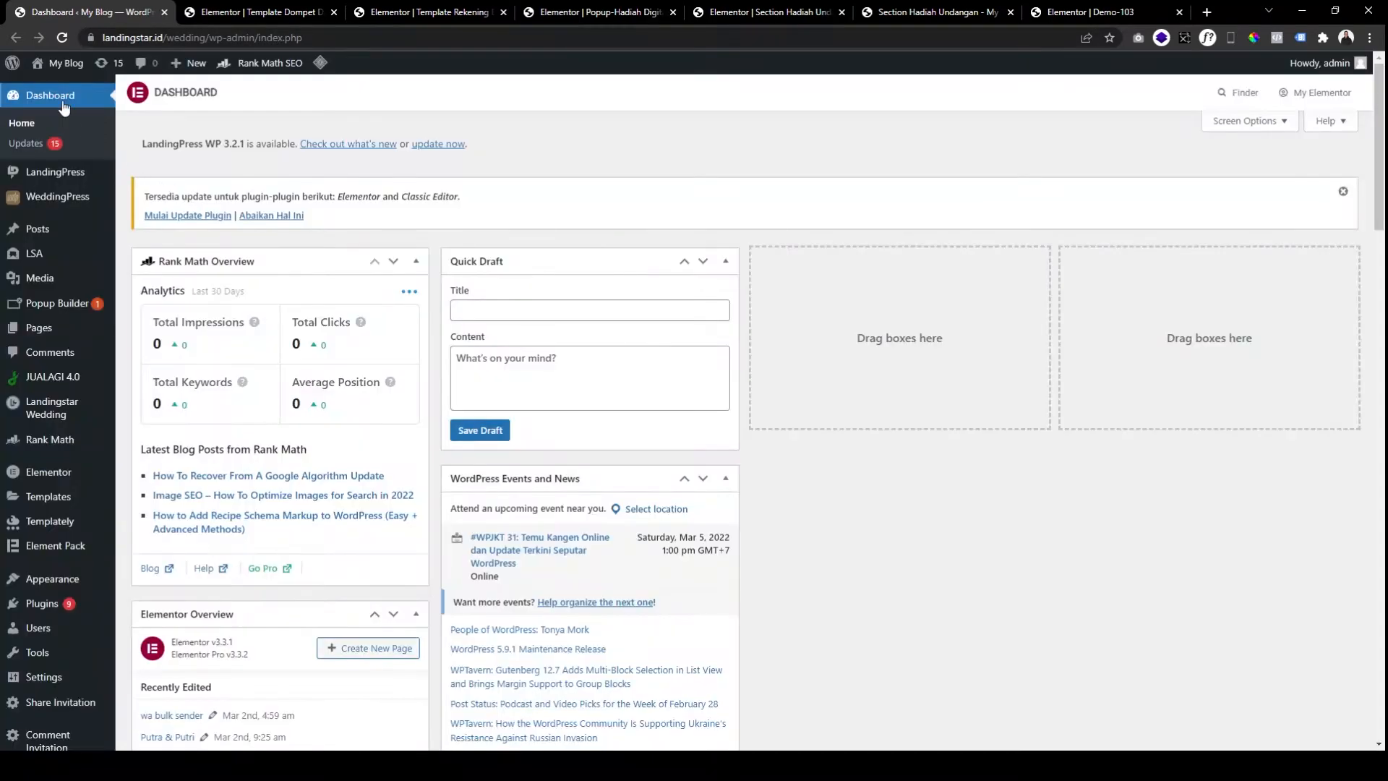
middle_click(76, 102)
left_click_drag(224, 15, 116, 14)
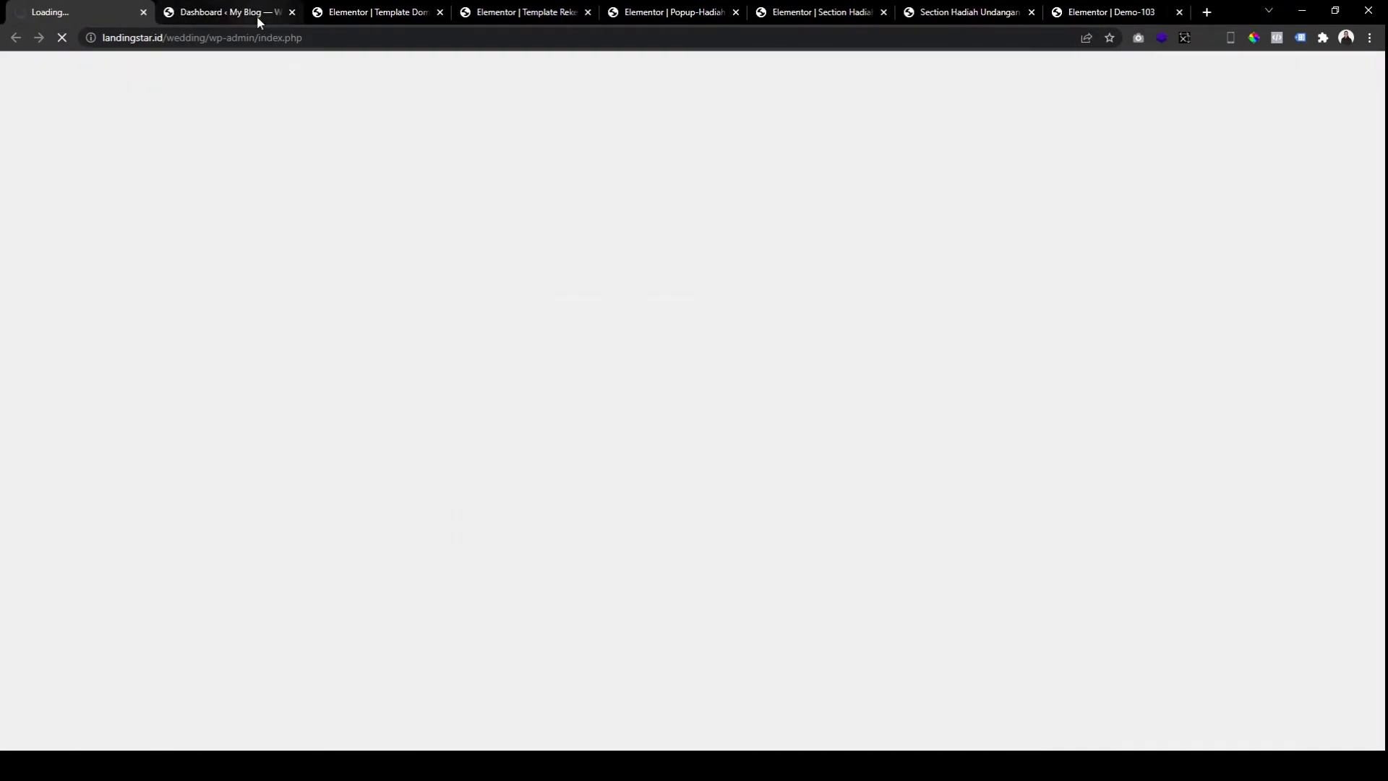
Create a new Section-type template named 'Template Hadiah Langsung'.
left_click(258, 16)
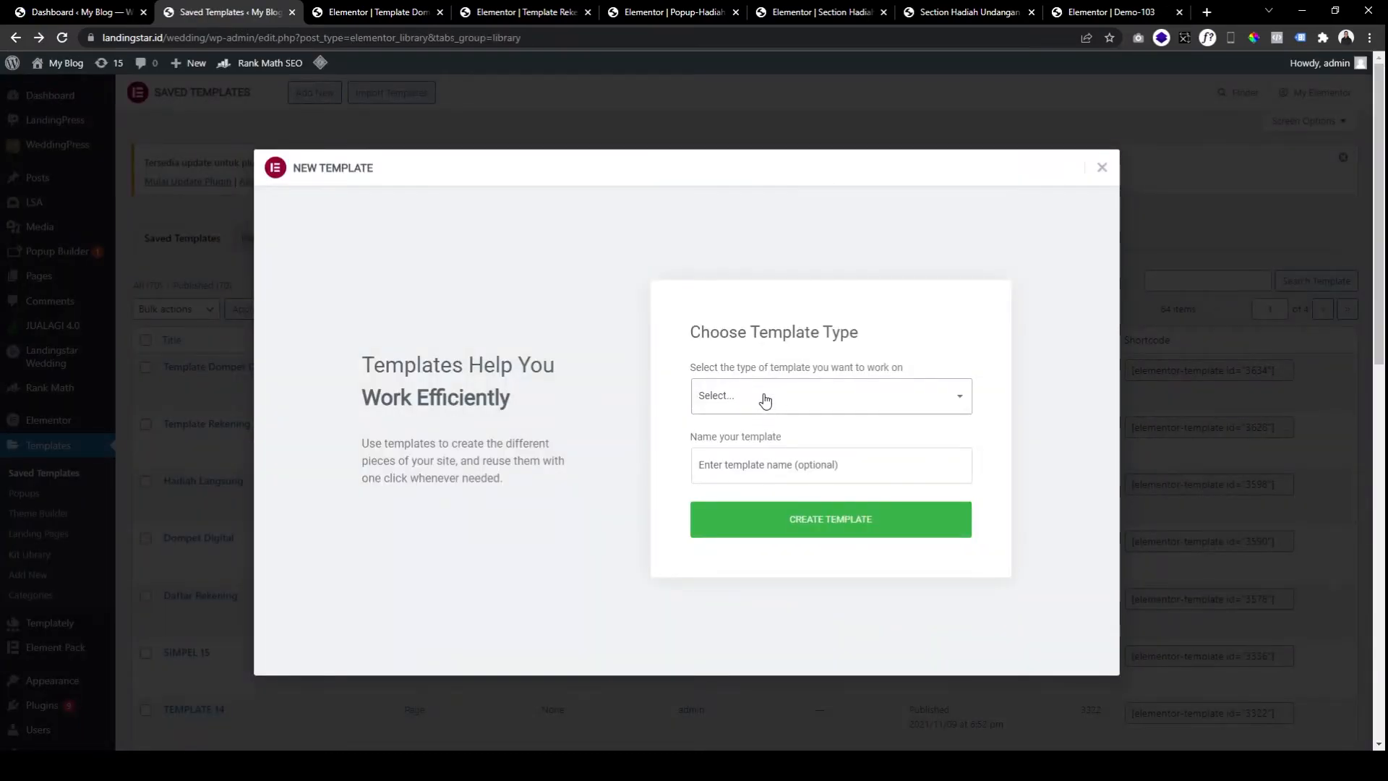
left_click(731, 448)
left_click(741, 466)
type("Template")
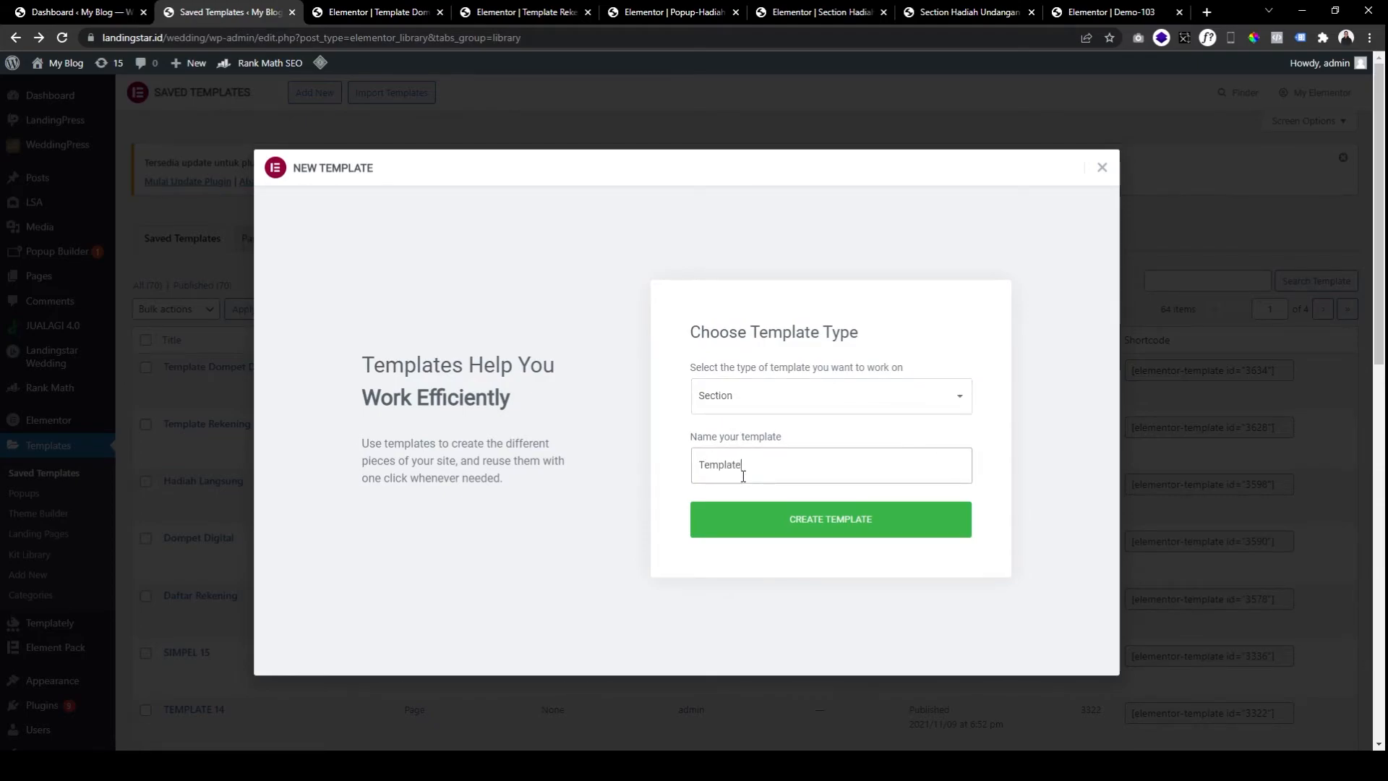
type(" Hadiah Langsung")
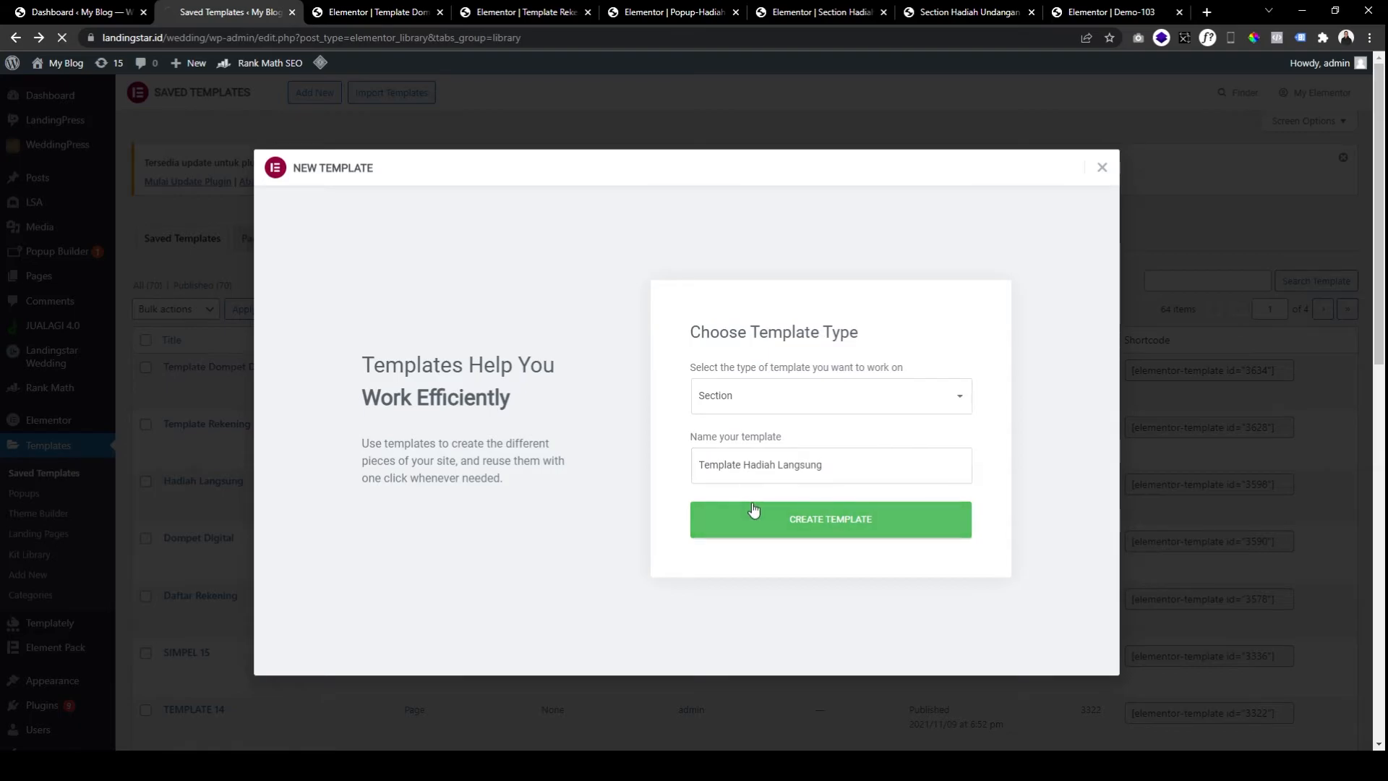
left_click(963, 15)
Expand the Kirim Hadiah gift-address item in the preview popup, then return to the wallet template.
scroll(681, 487, "down", 8)
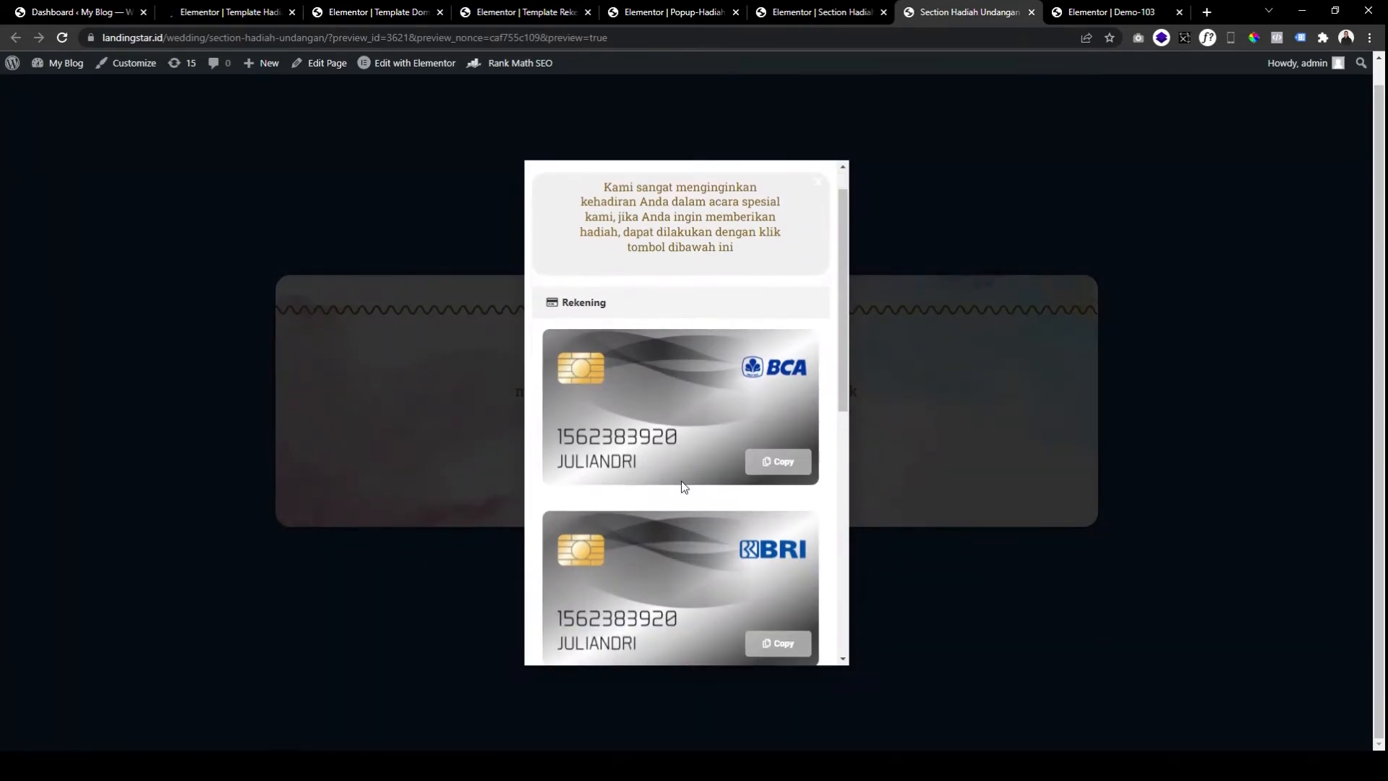
left_click(586, 573)
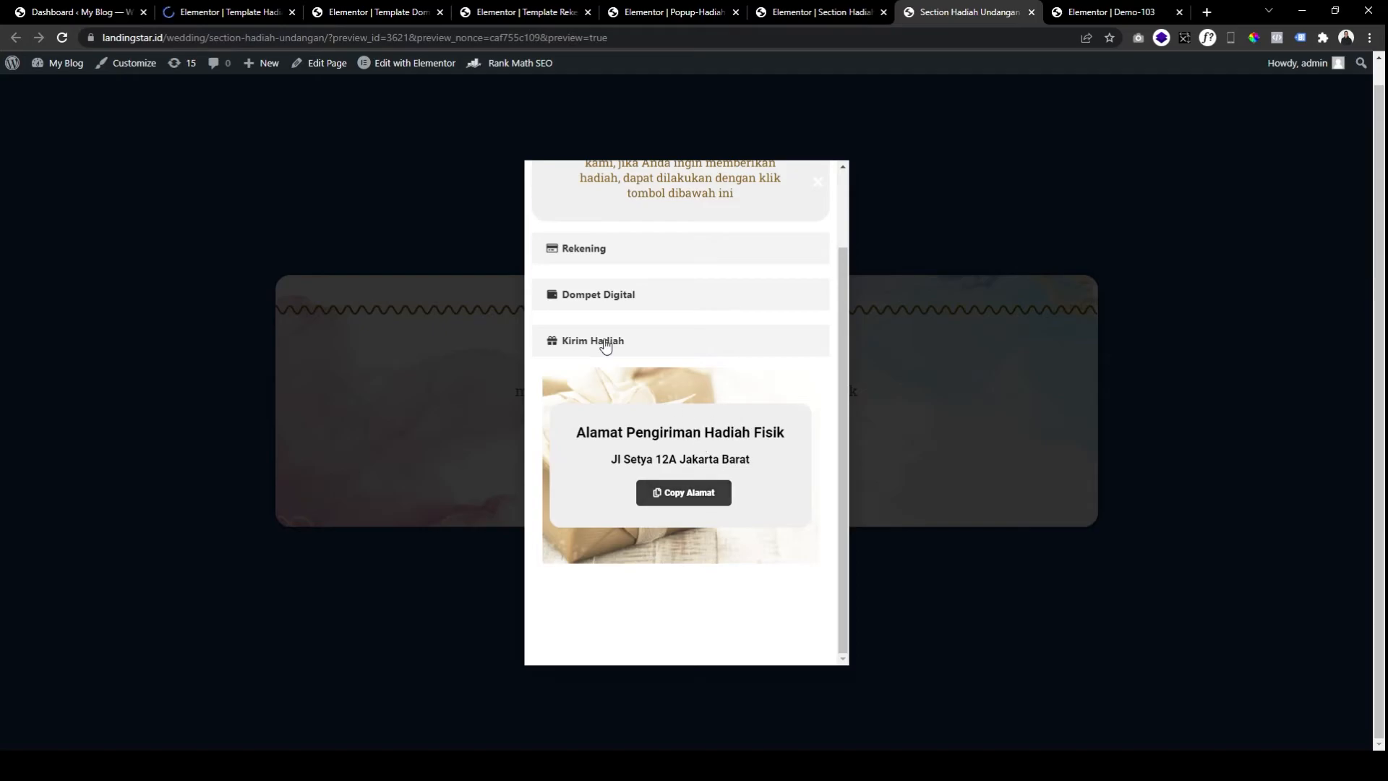
left_click(221, 12)
left_click(389, 13)
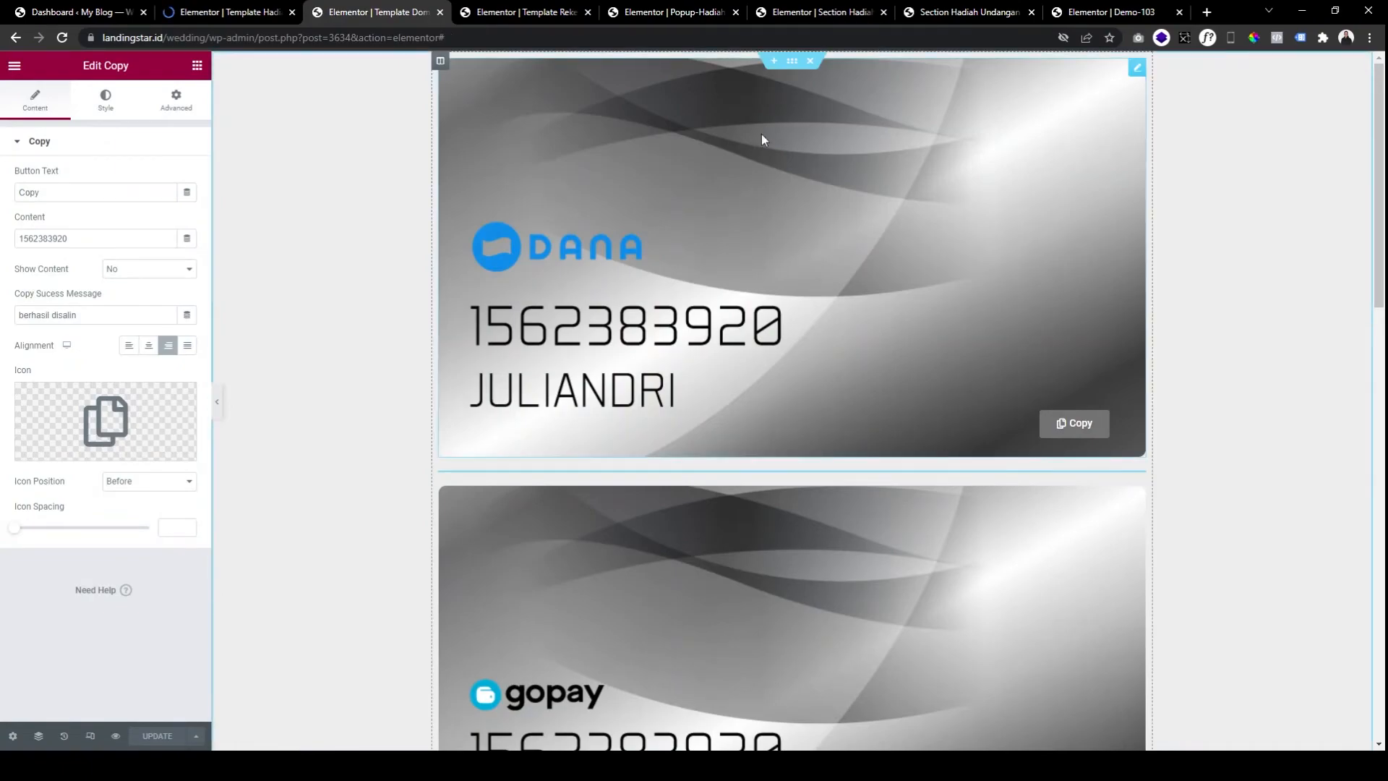
Copy the DANA card section and paste it into the empty Template Hadiah Langsung canvas.
right_click(792, 61)
left_click(829, 124)
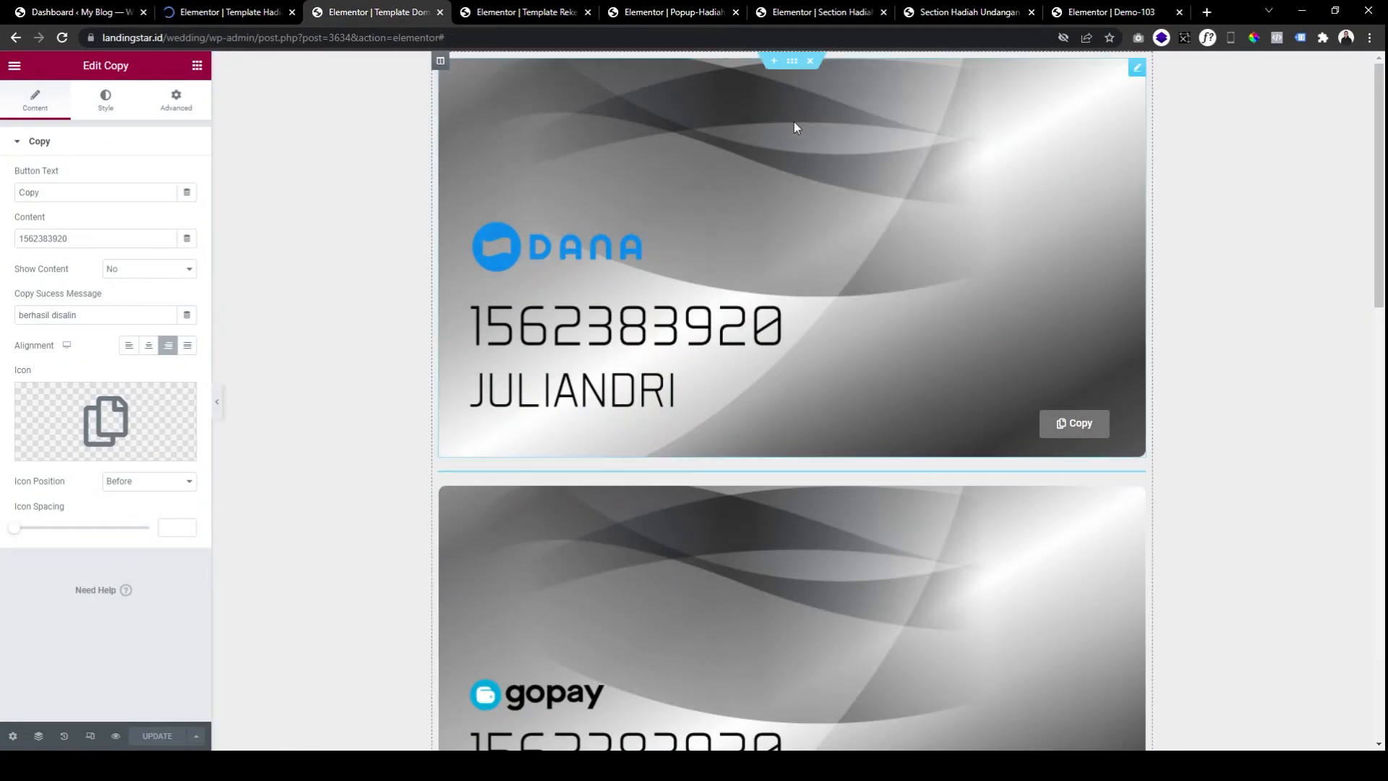
left_click(228, 13)
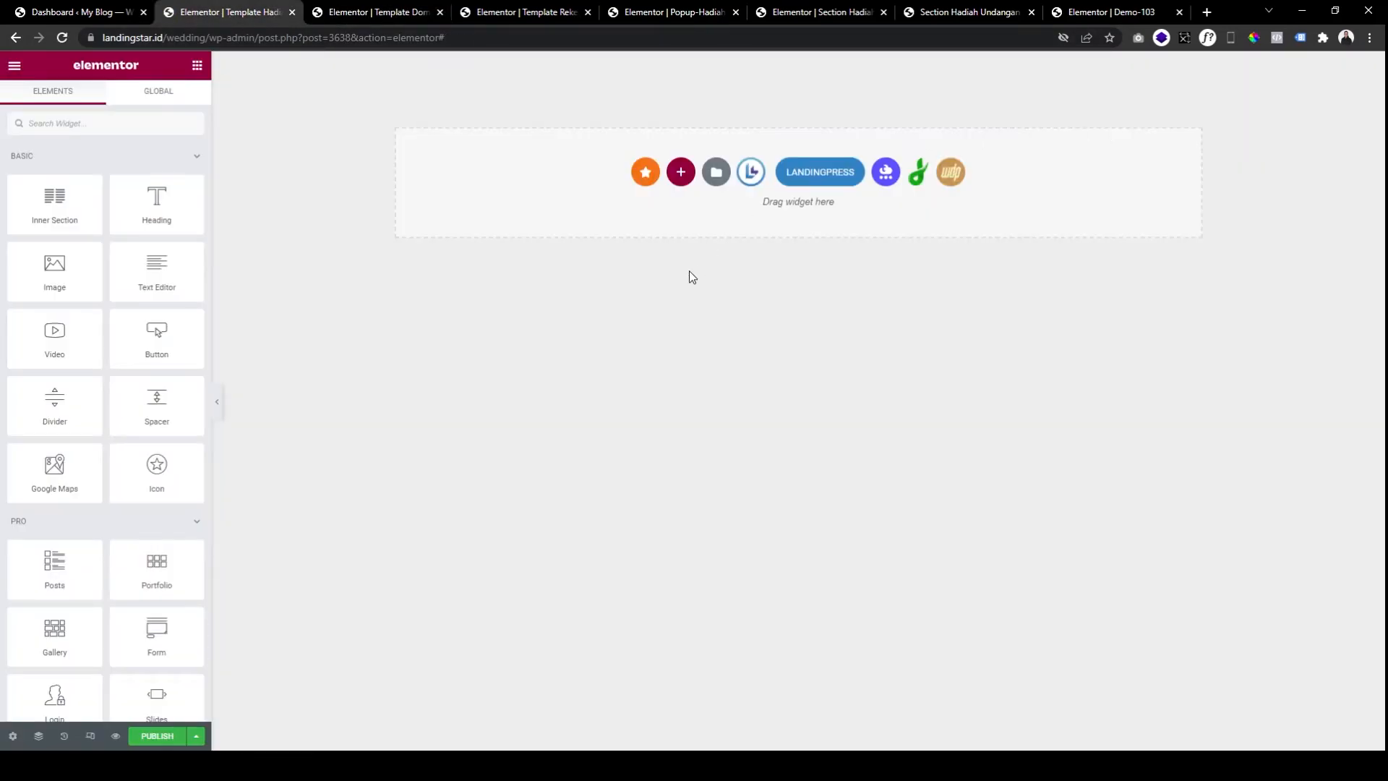
right_click(710, 194)
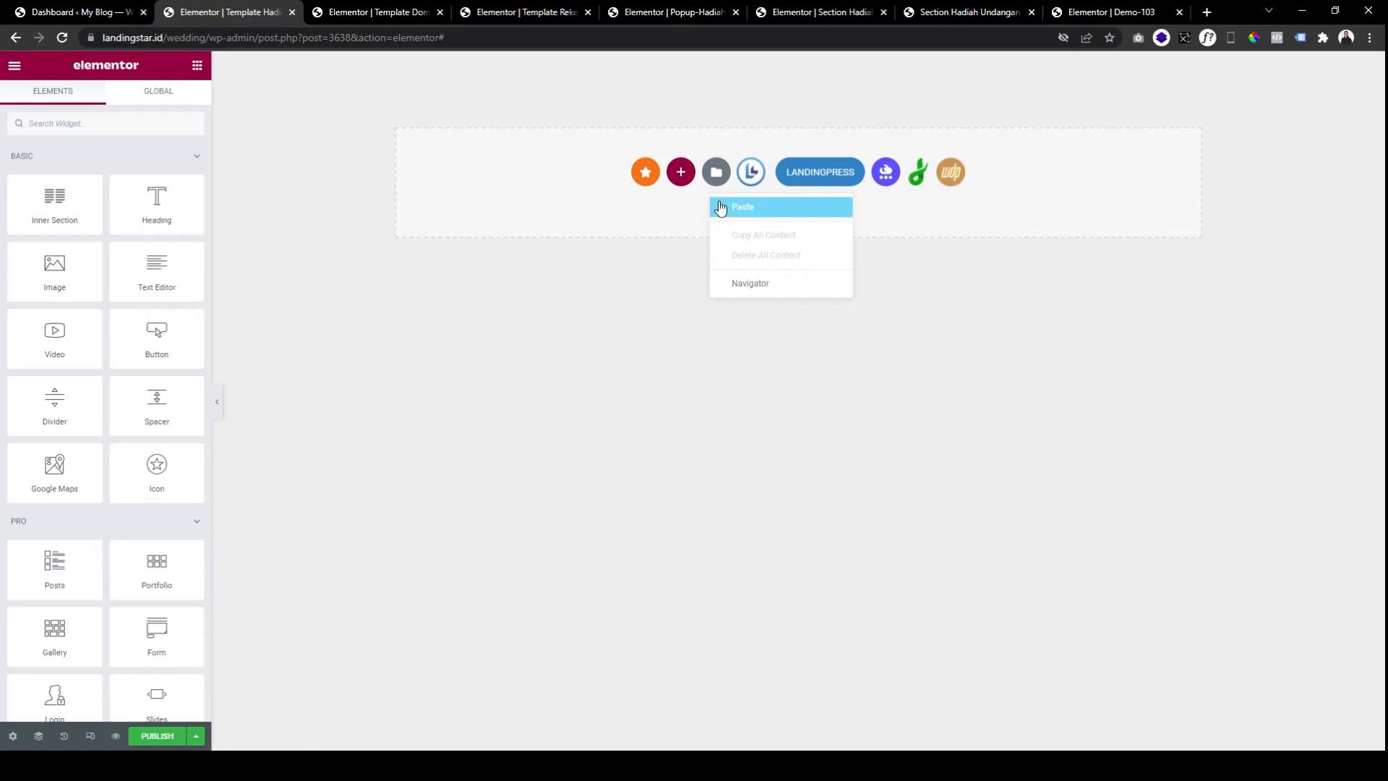
left_click(720, 209)
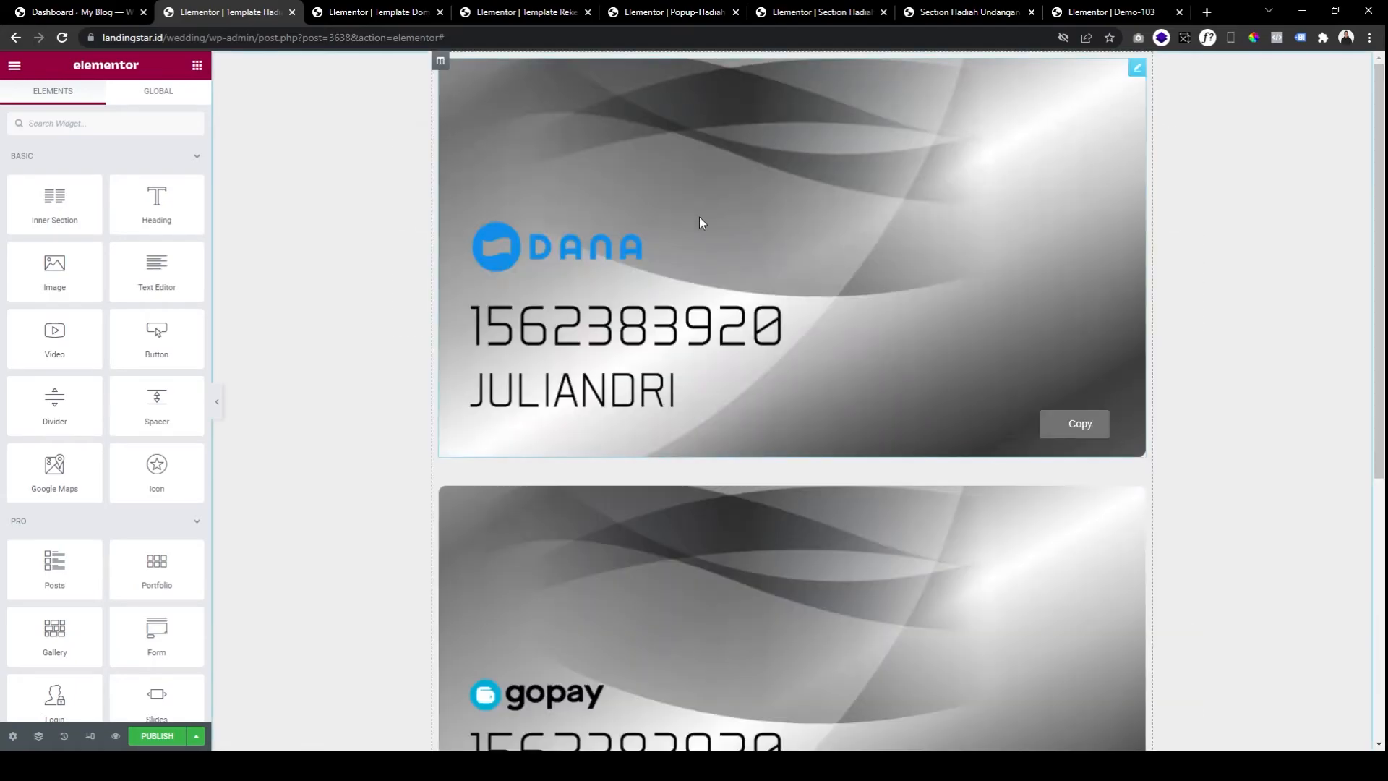
Delete the GoPay, ShopeePay and BNI cards from the pasted section.
scroll(903, 427, "down", 1)
right_click(934, 434)
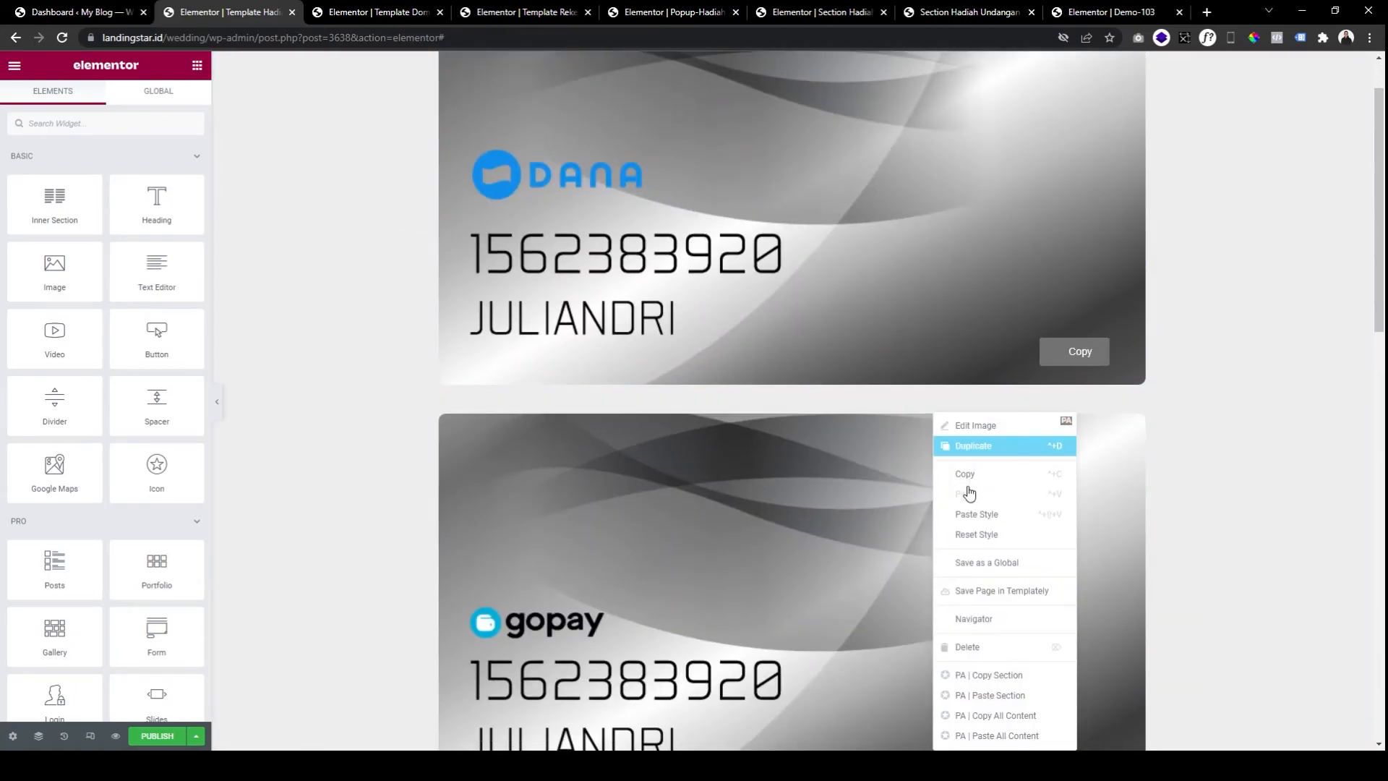
left_click(969, 651)
right_click(961, 564)
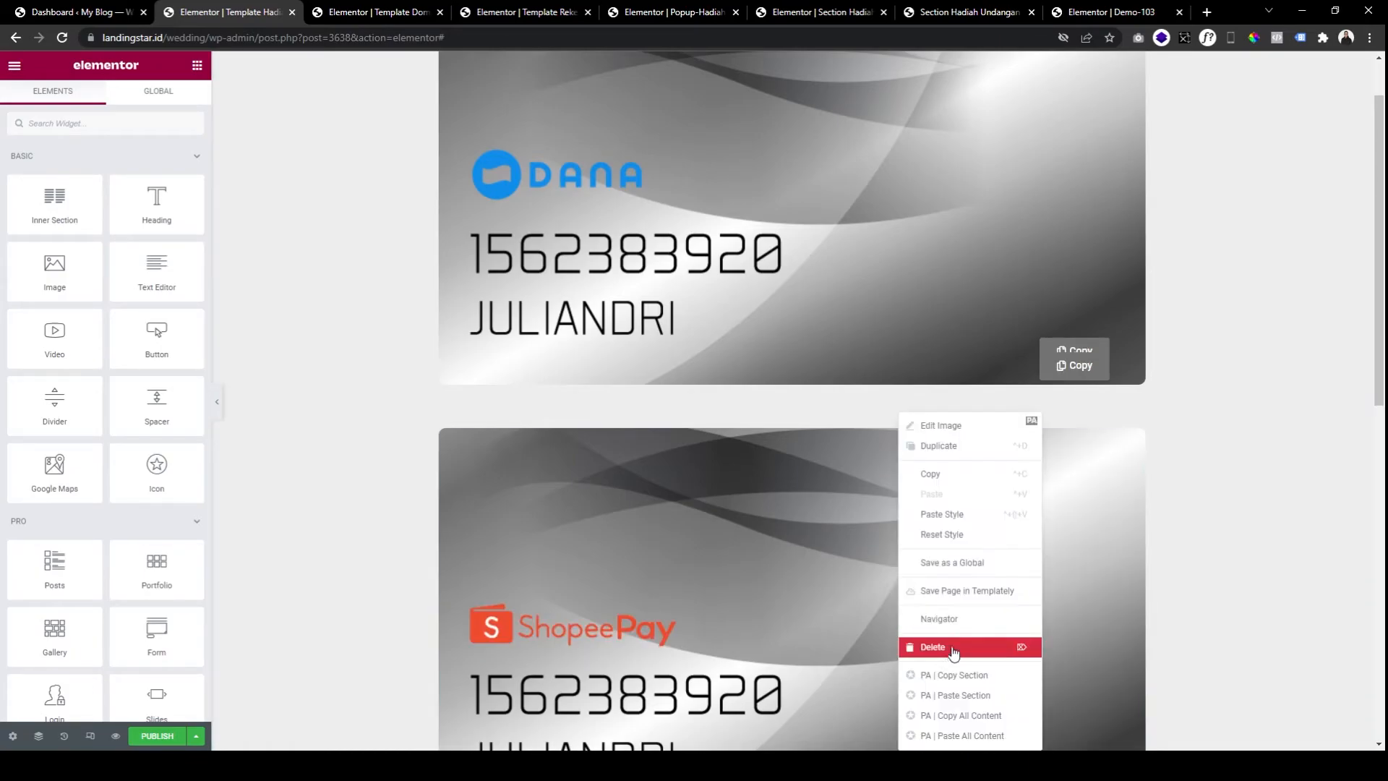
left_click(958, 645)
right_click(943, 498)
left_click(969, 644)
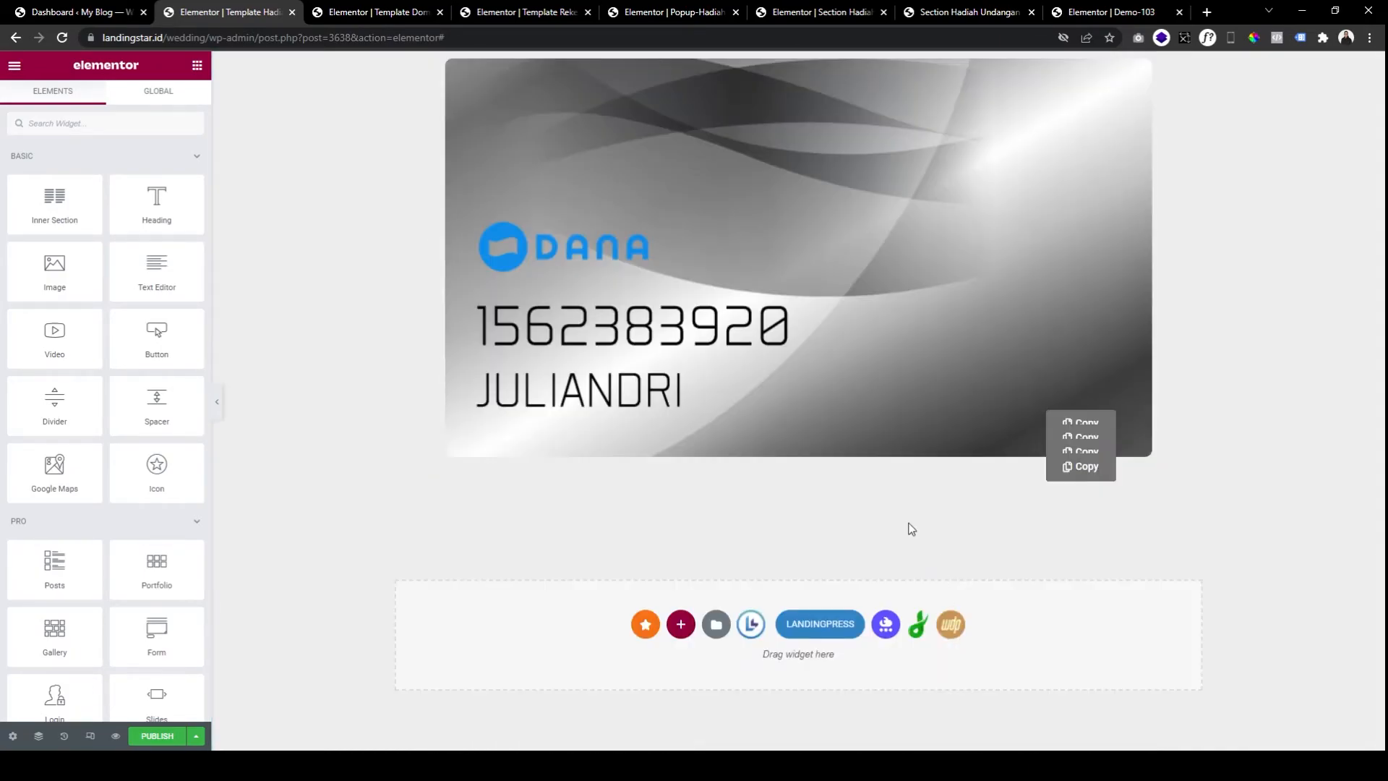
Remove the three extra Copy widgets and the DANA card picture, leaving an empty section.
right_click(1106, 467)
left_click(1124, 647)
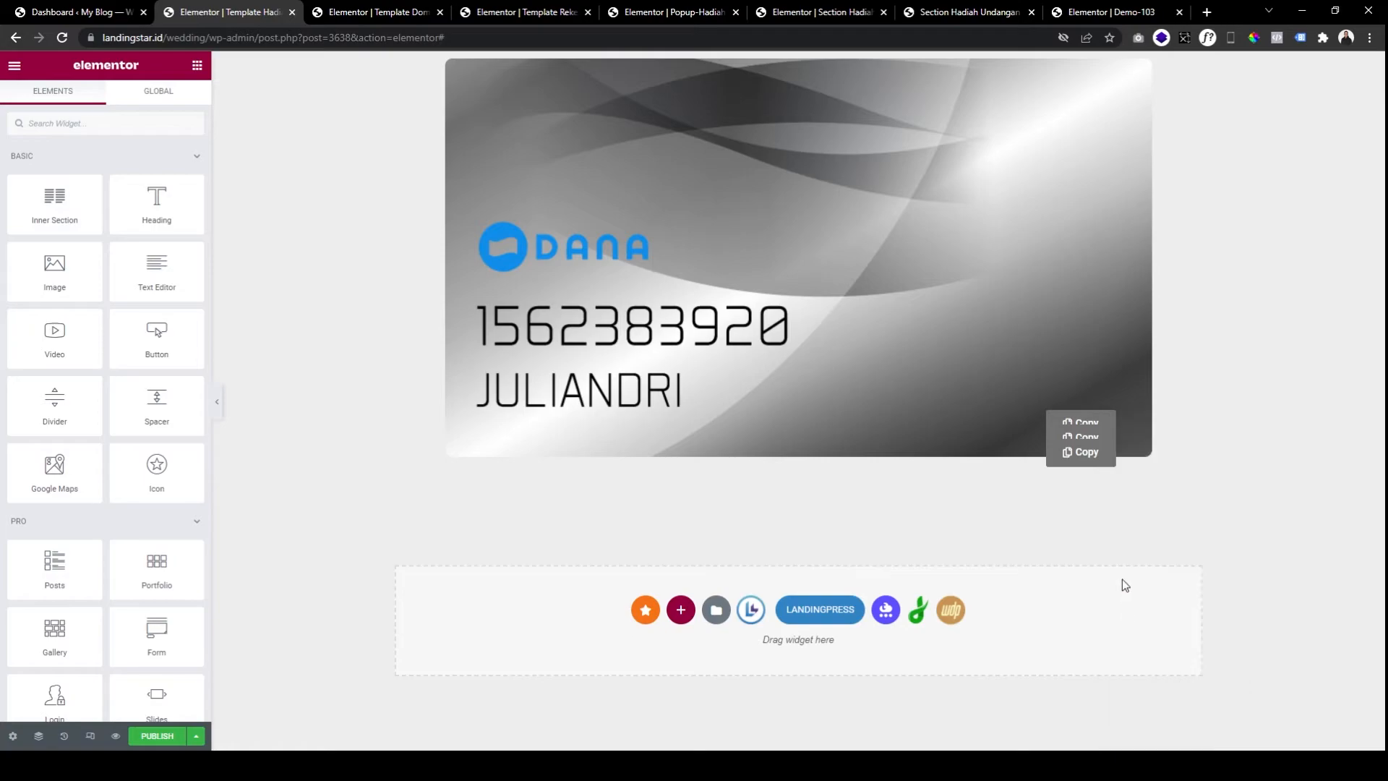
right_click(1090, 453)
left_click(1123, 647)
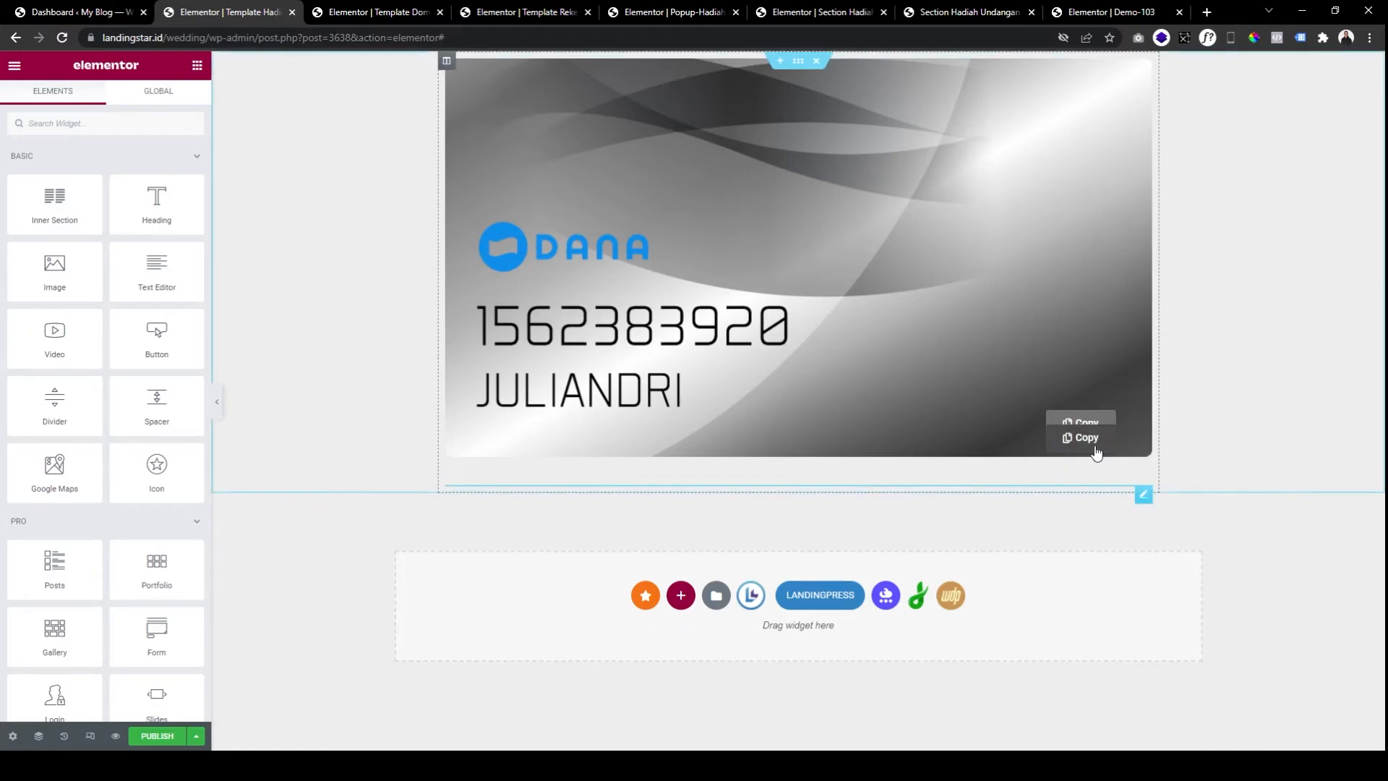
right_click(1128, 490)
left_click(1122, 647)
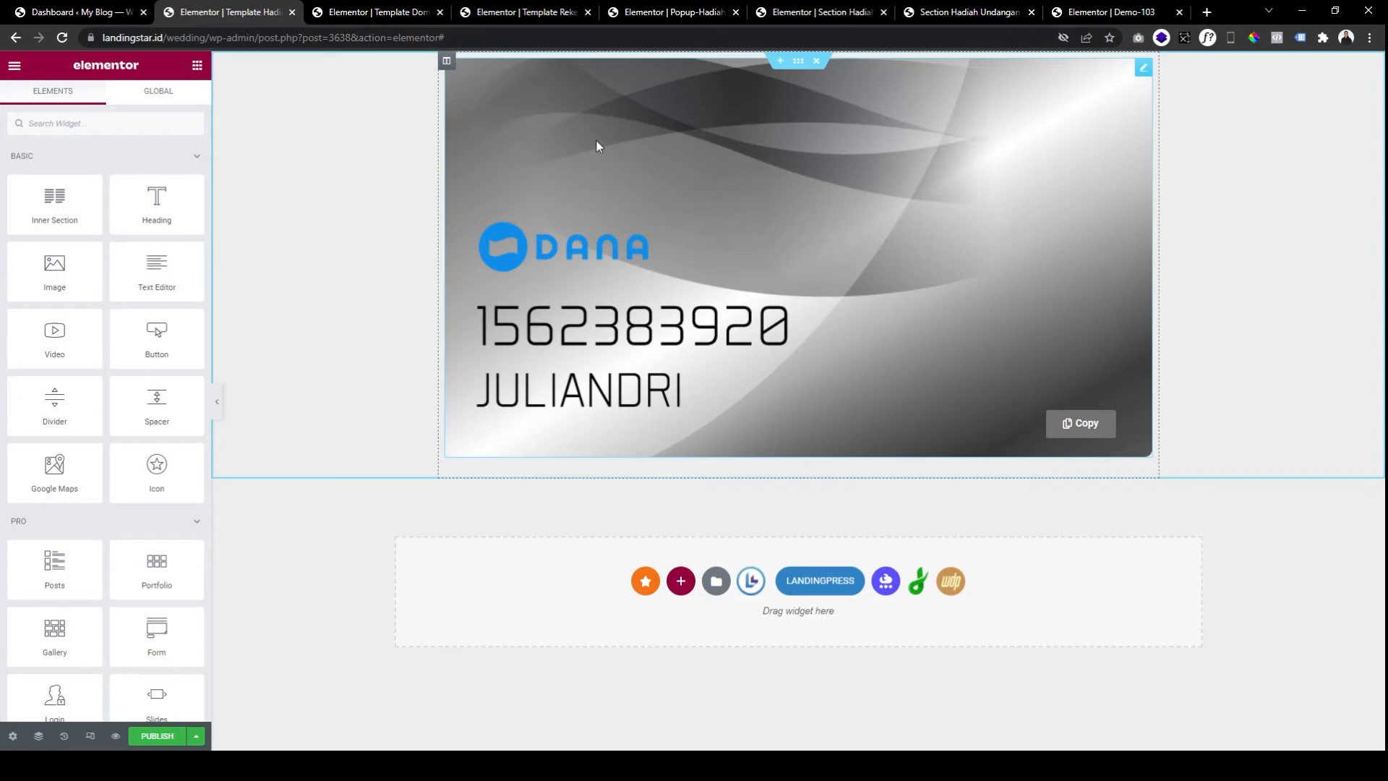
right_click(502, 90)
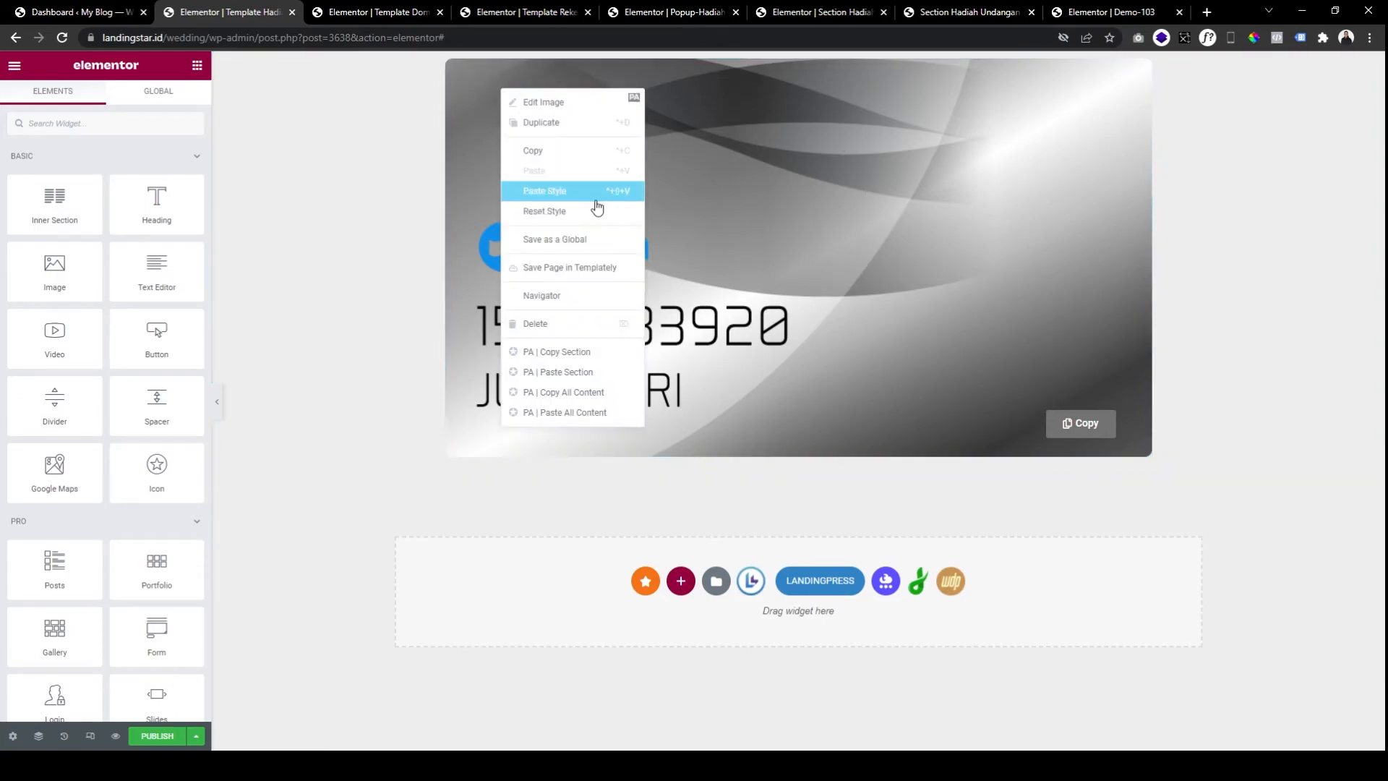
left_click(588, 323)
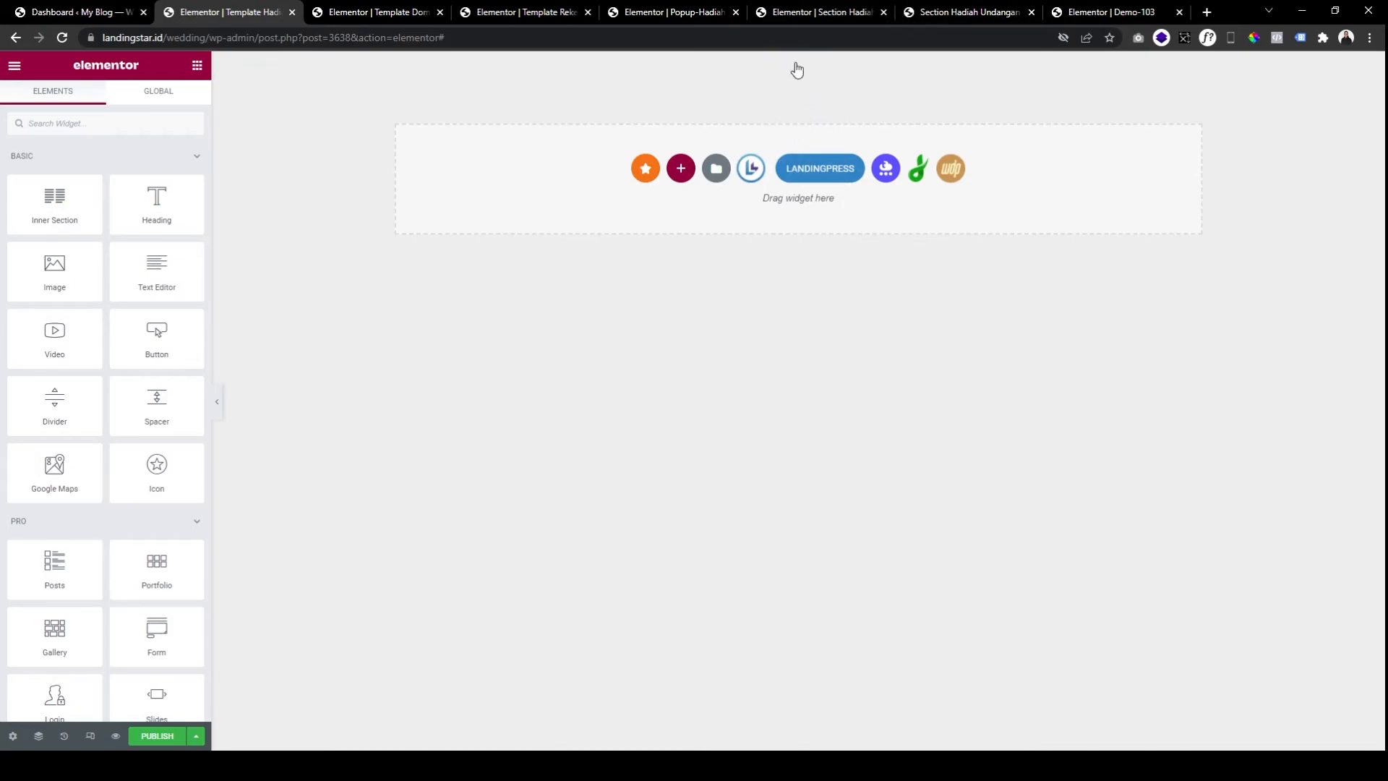
left_click(954, 13)
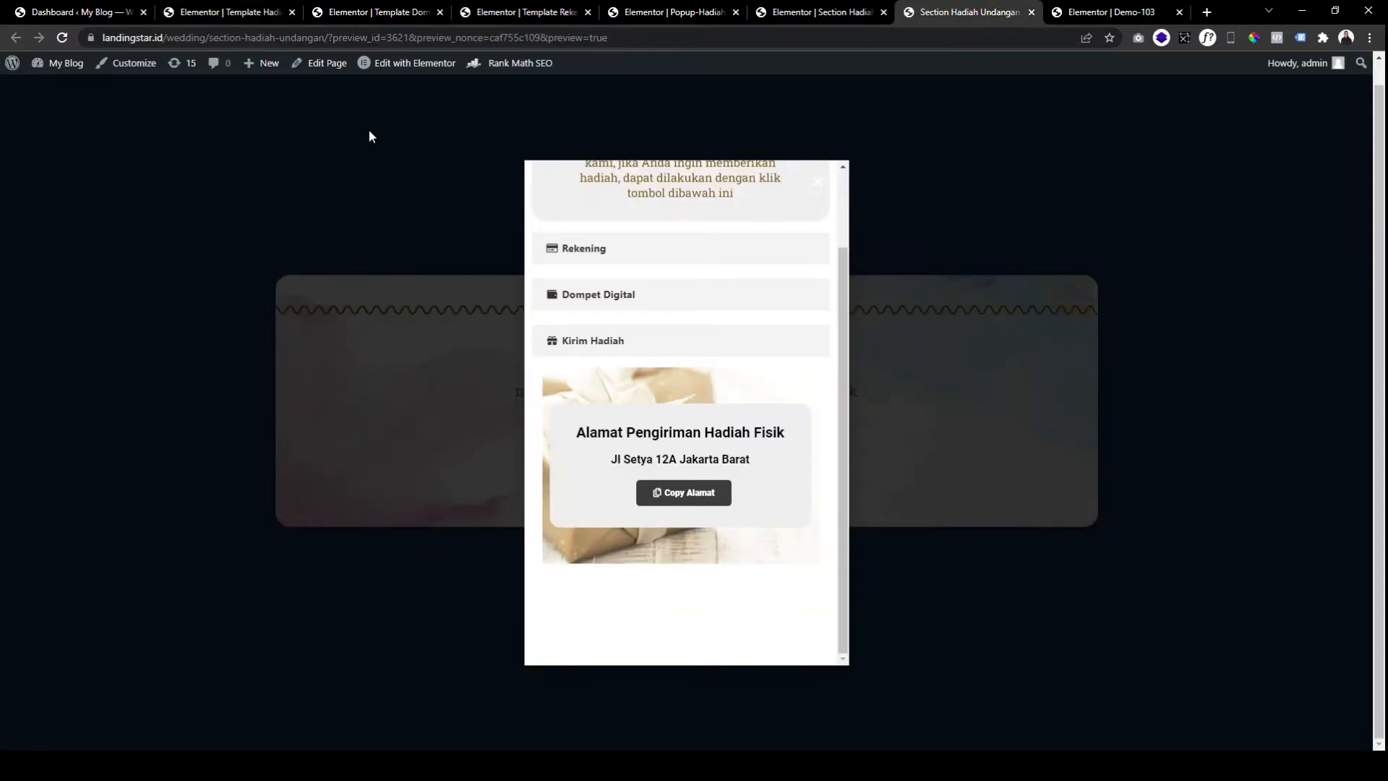
Go back from the gift popup preview to the Template Hadiah Langsung editor.
left_click(226, 13)
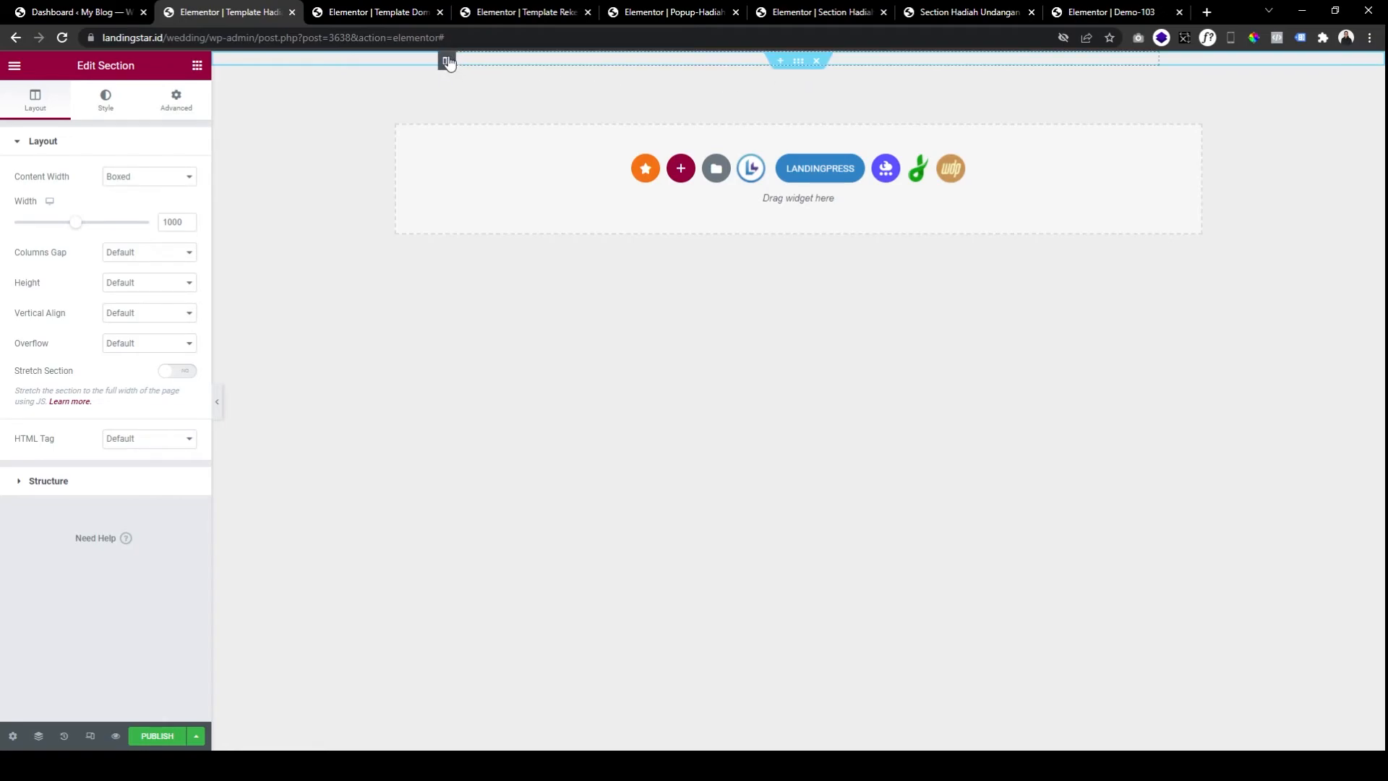
Set the golden gift-box photo as the column's classic background image.
left_click(447, 62)
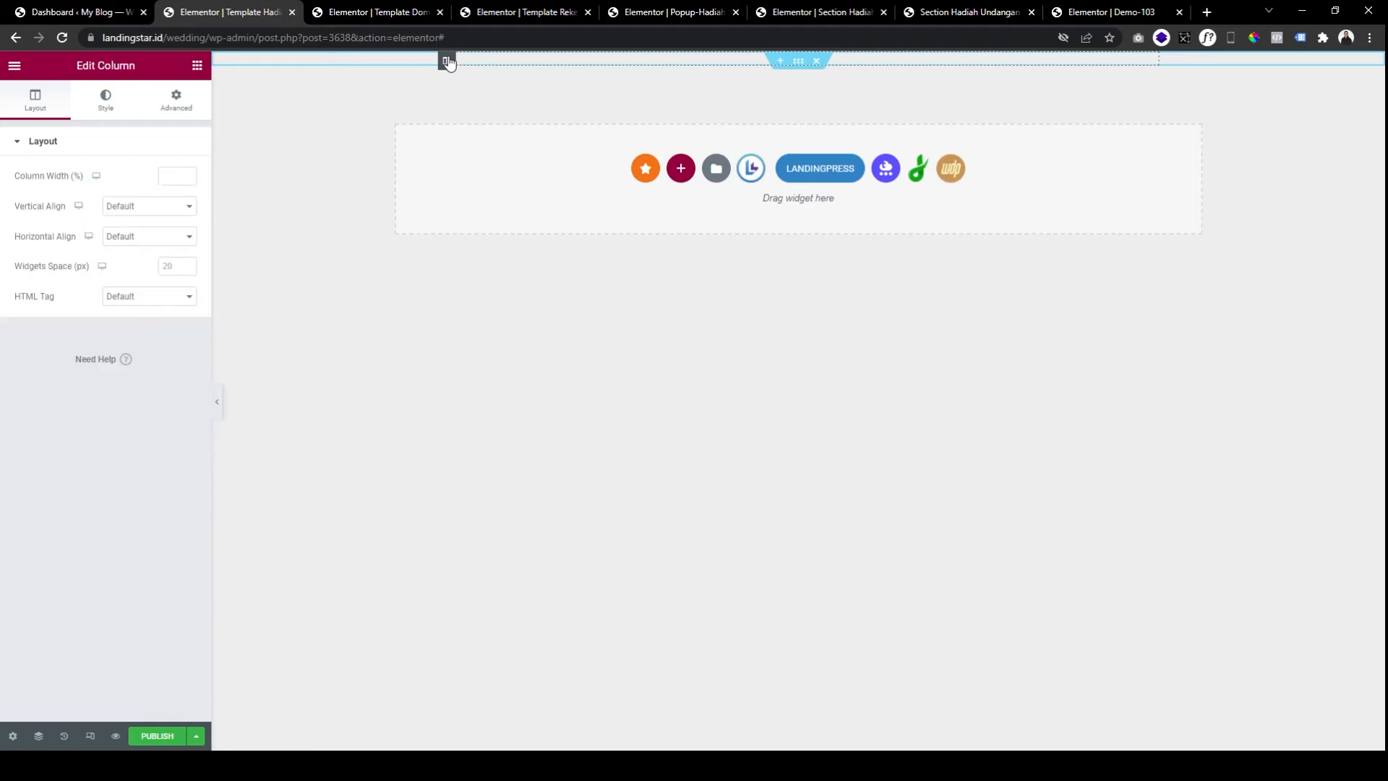
left_click(100, 105)
left_click(149, 210)
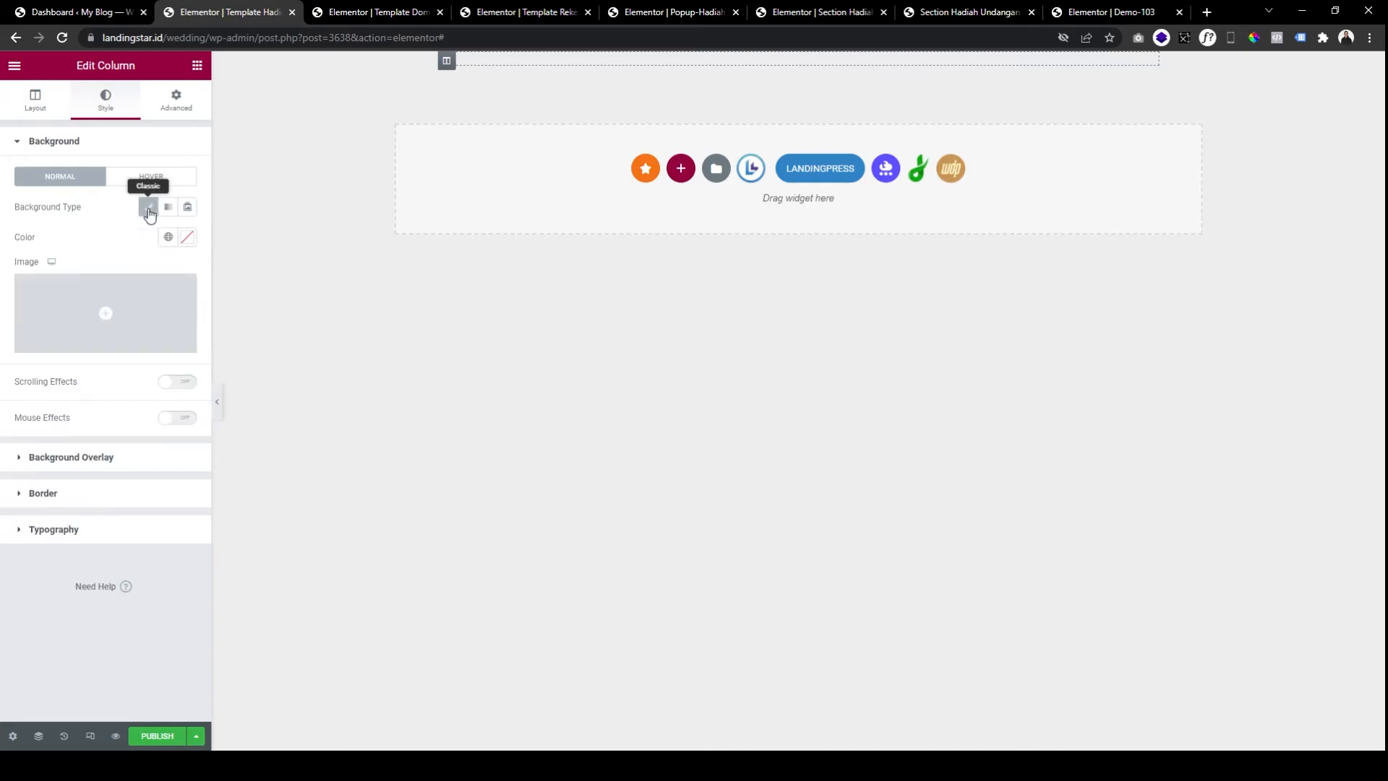
left_click(151, 298)
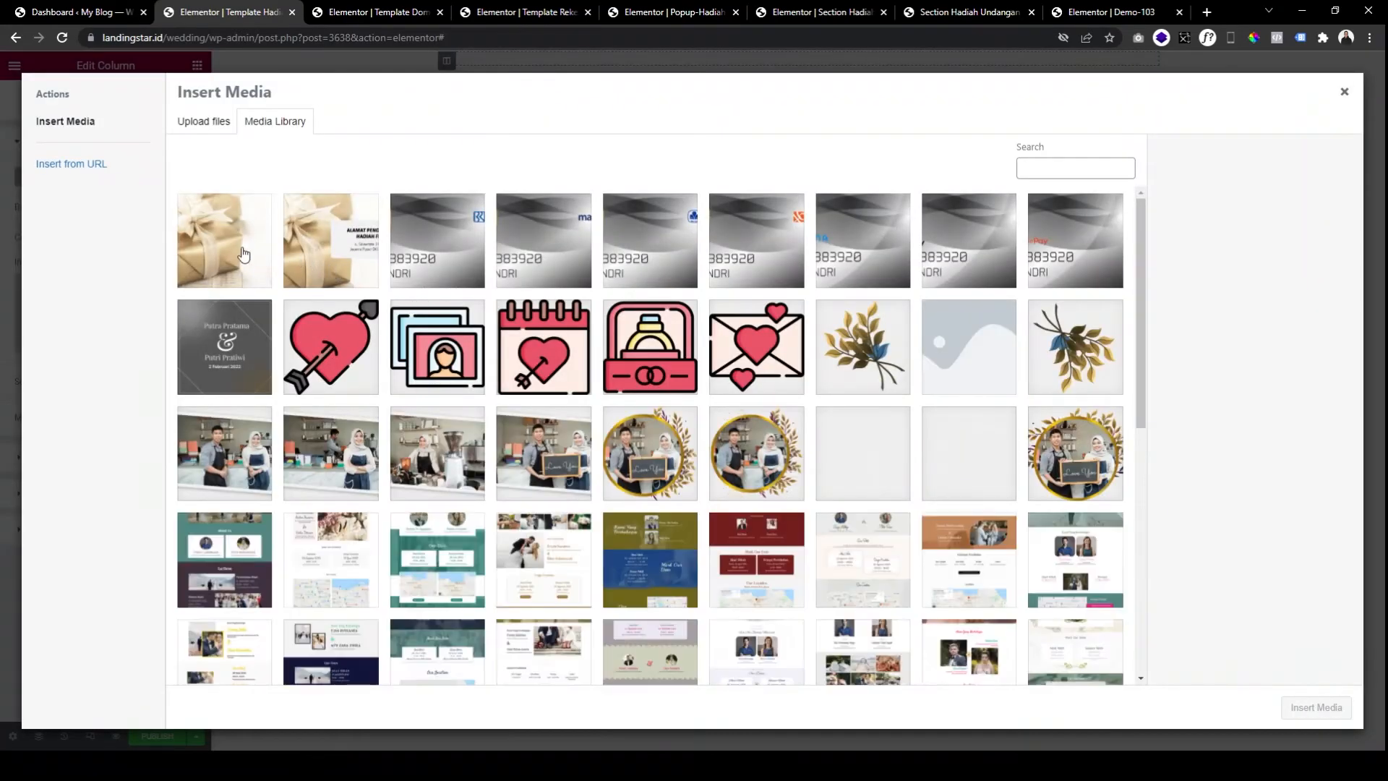
left_click(238, 253)
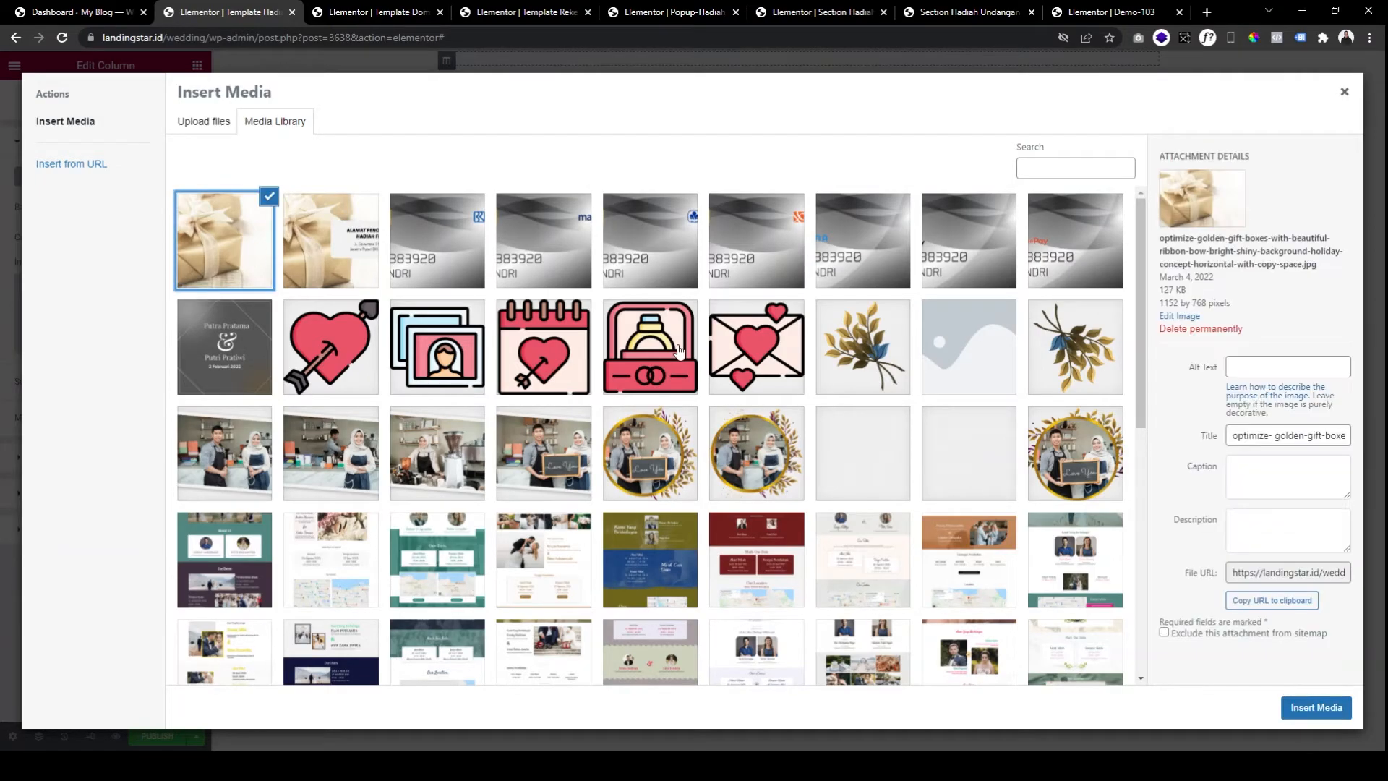
left_click(1321, 713)
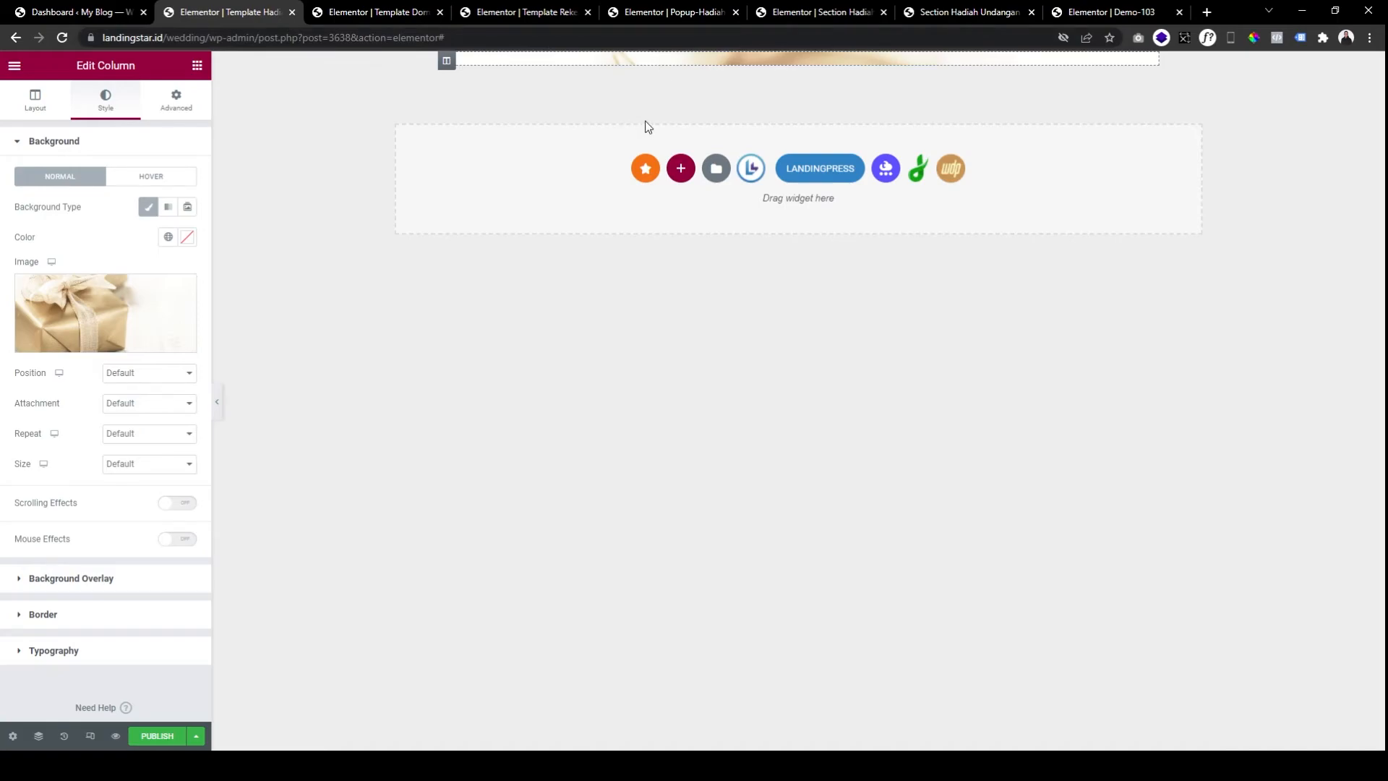
left_click(196, 66)
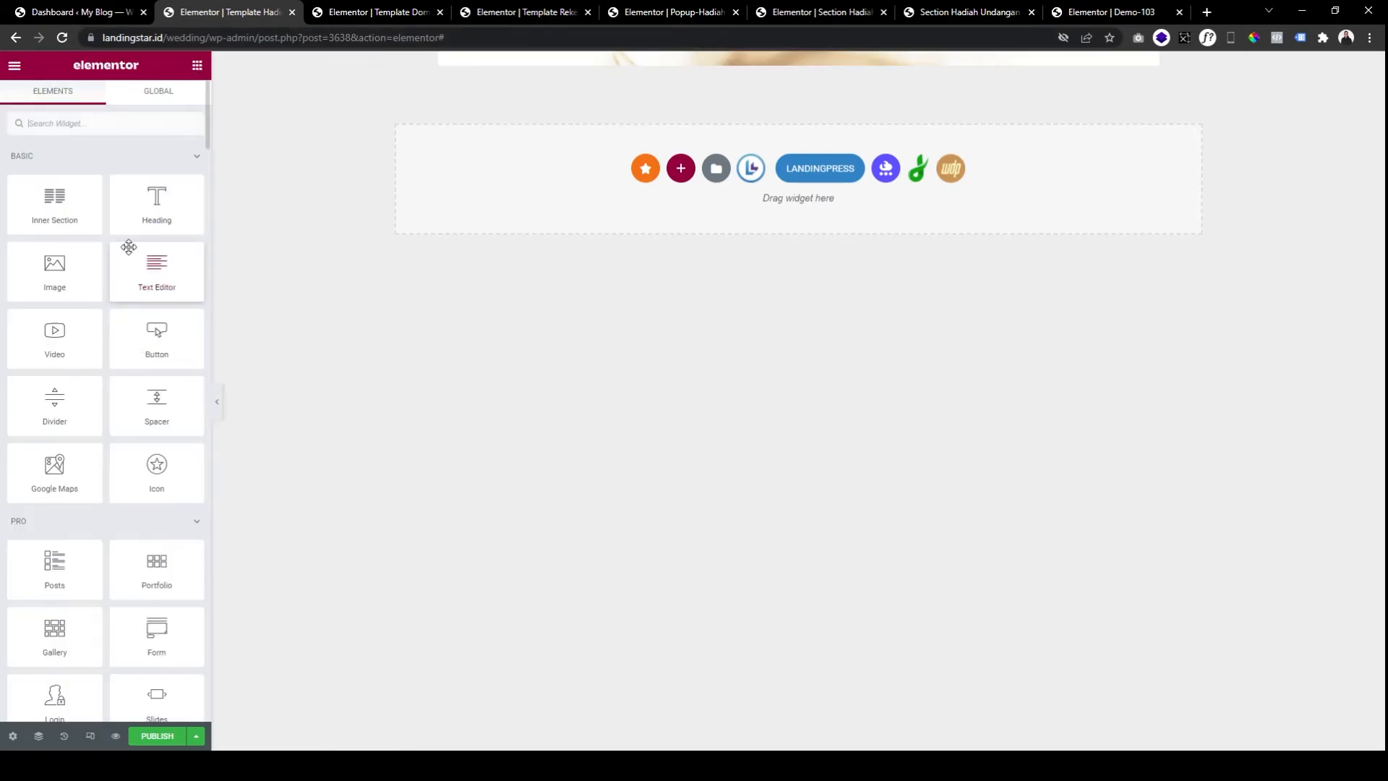
Add an inner section to the column and delete its second column, leaving one.
left_click_drag(84, 217, 704, 97)
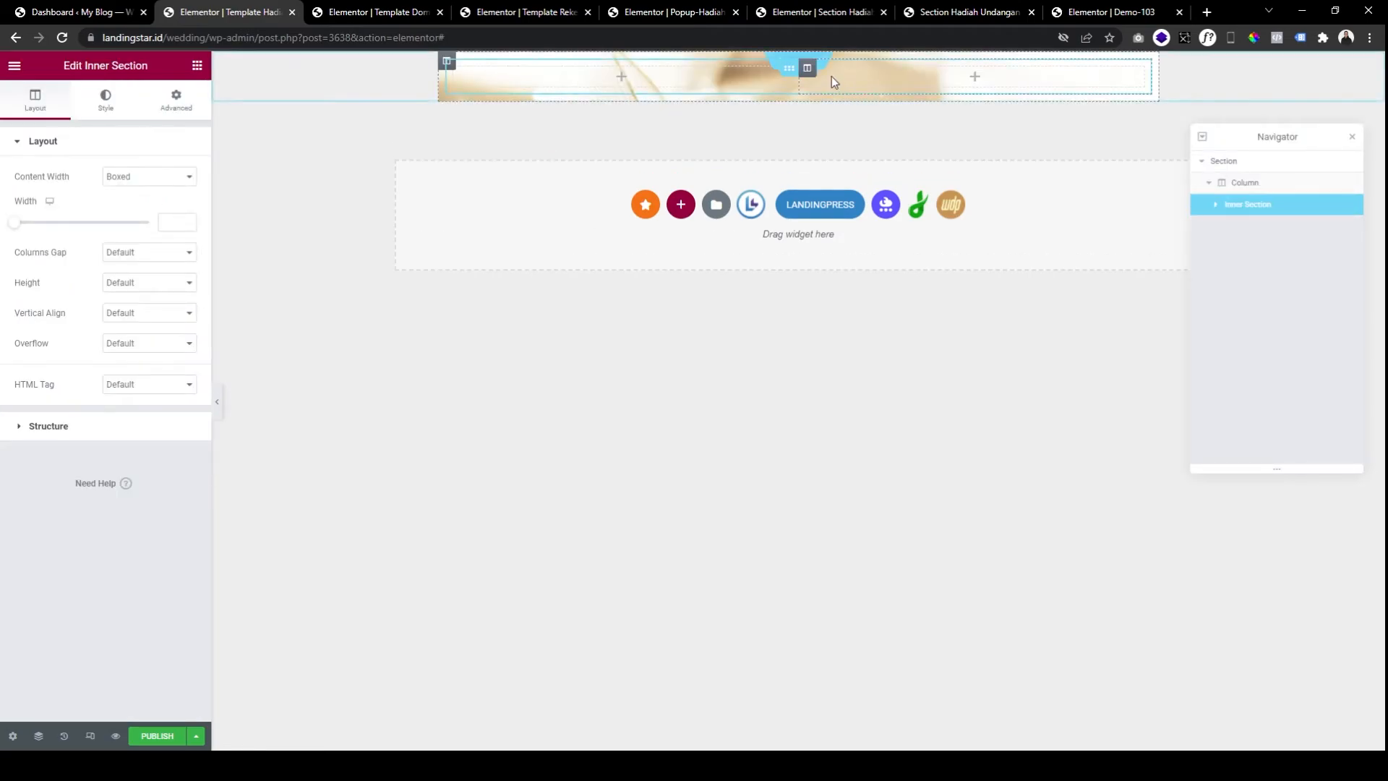
right_click(806, 78)
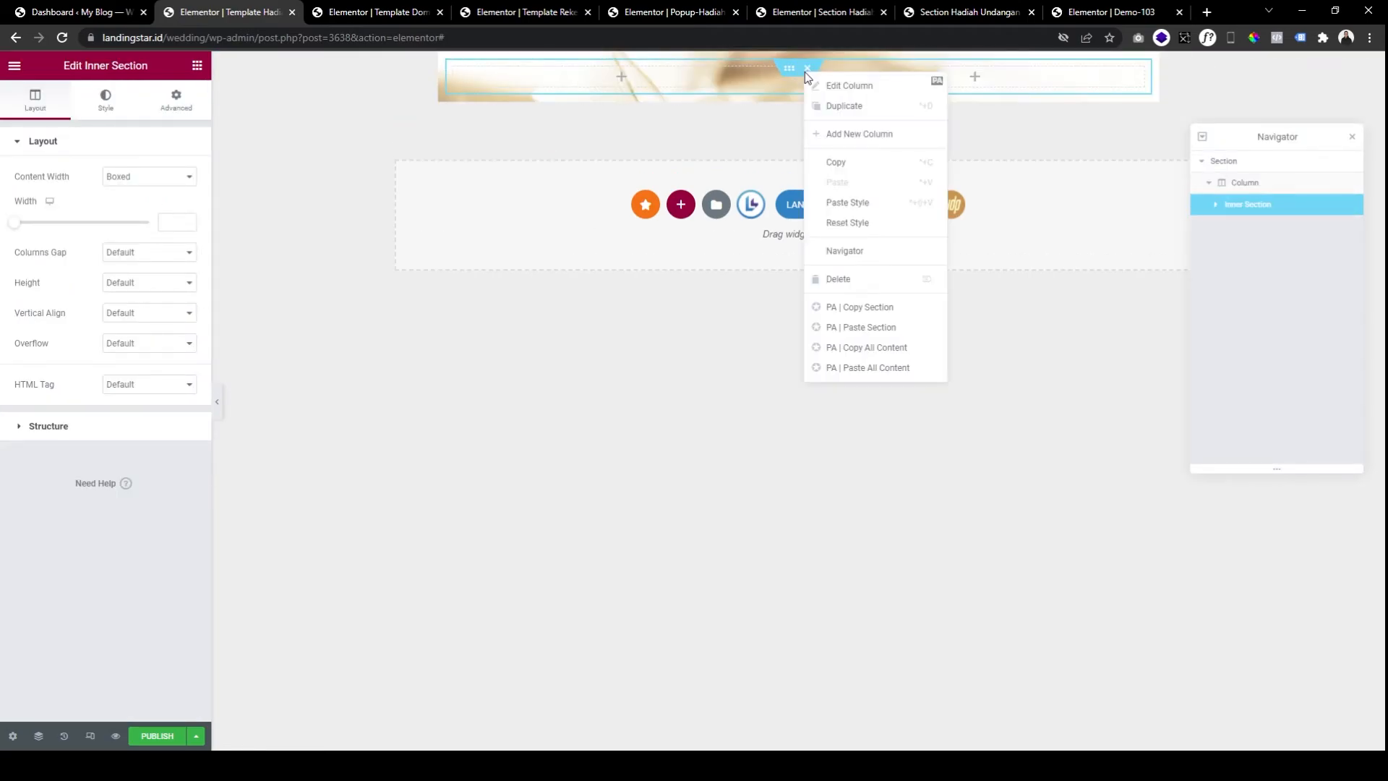
left_click(844, 279)
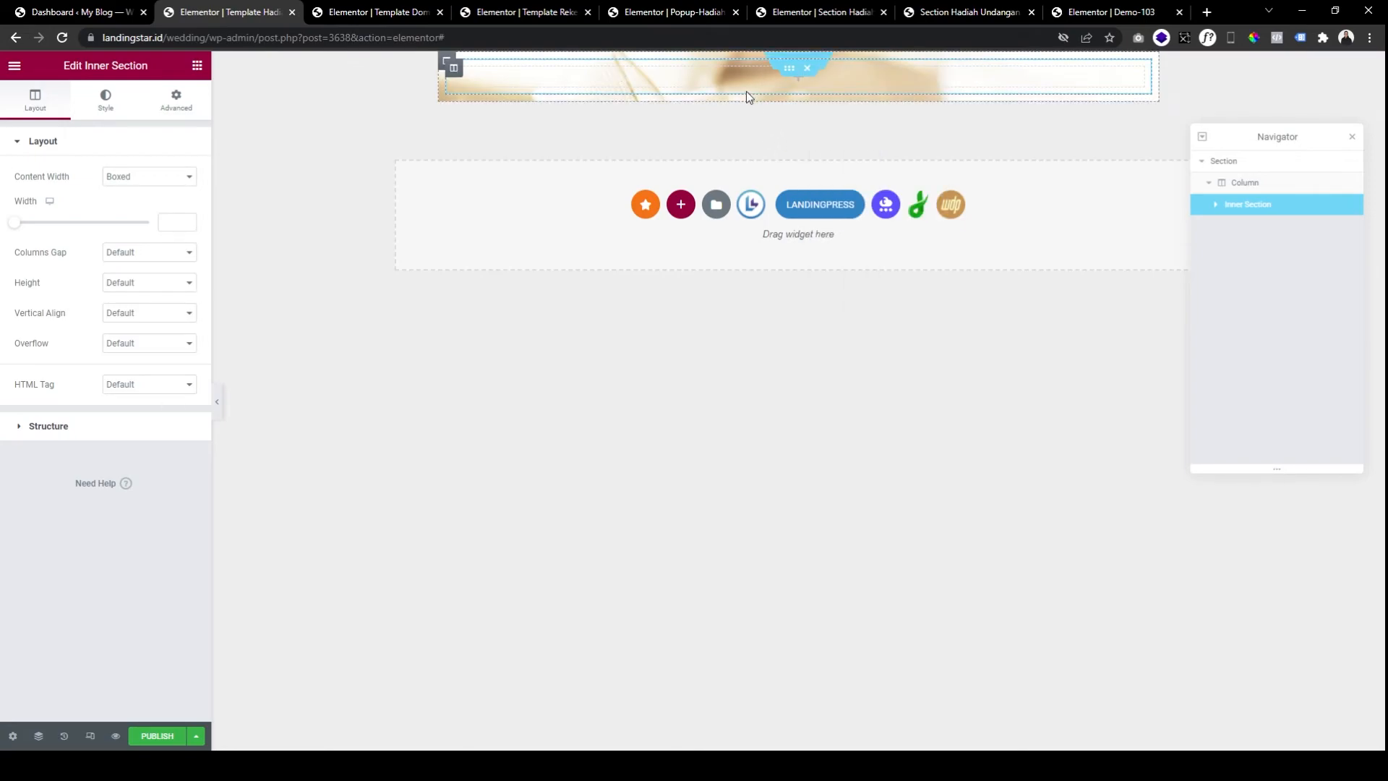
left_click(778, 66)
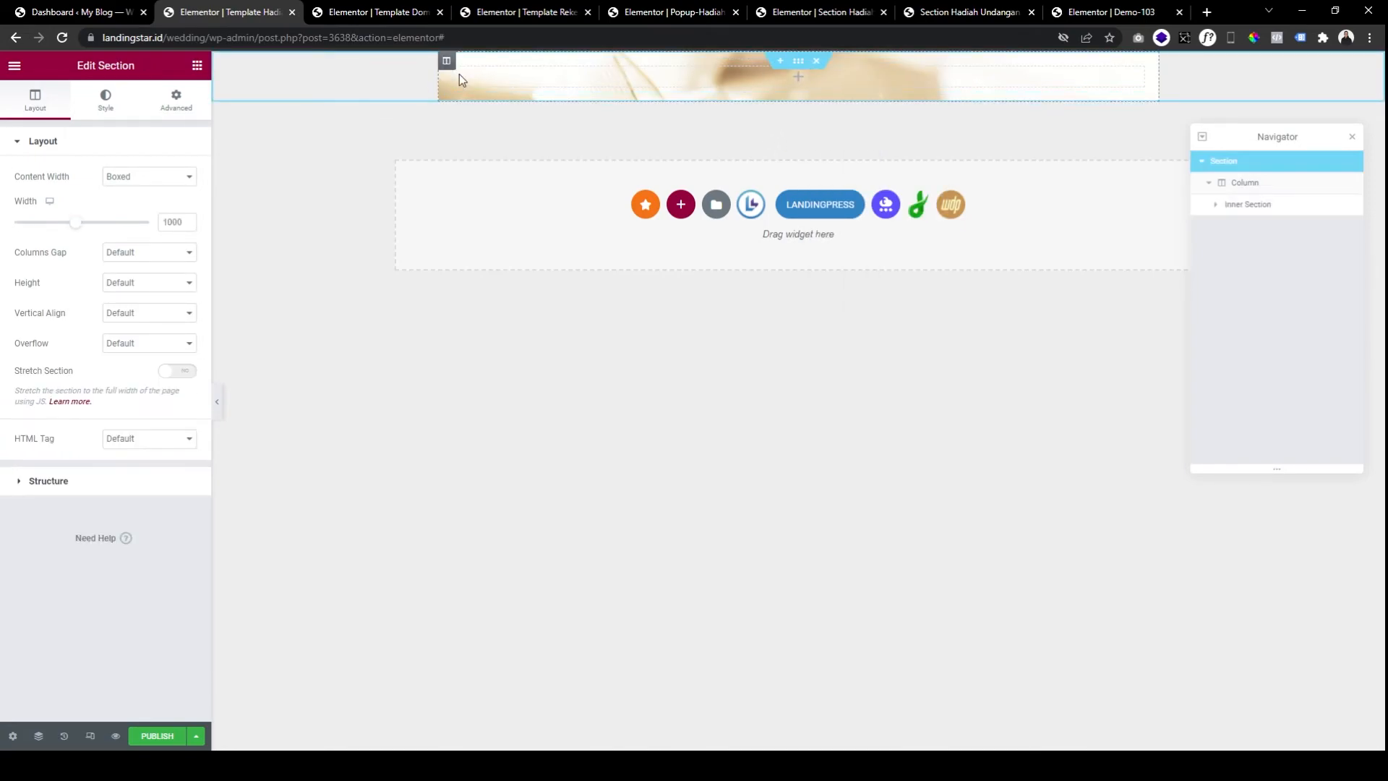
Unlink the column padding and set top and bottom padding to 100.
left_click(176, 103)
left_click(178, 257)
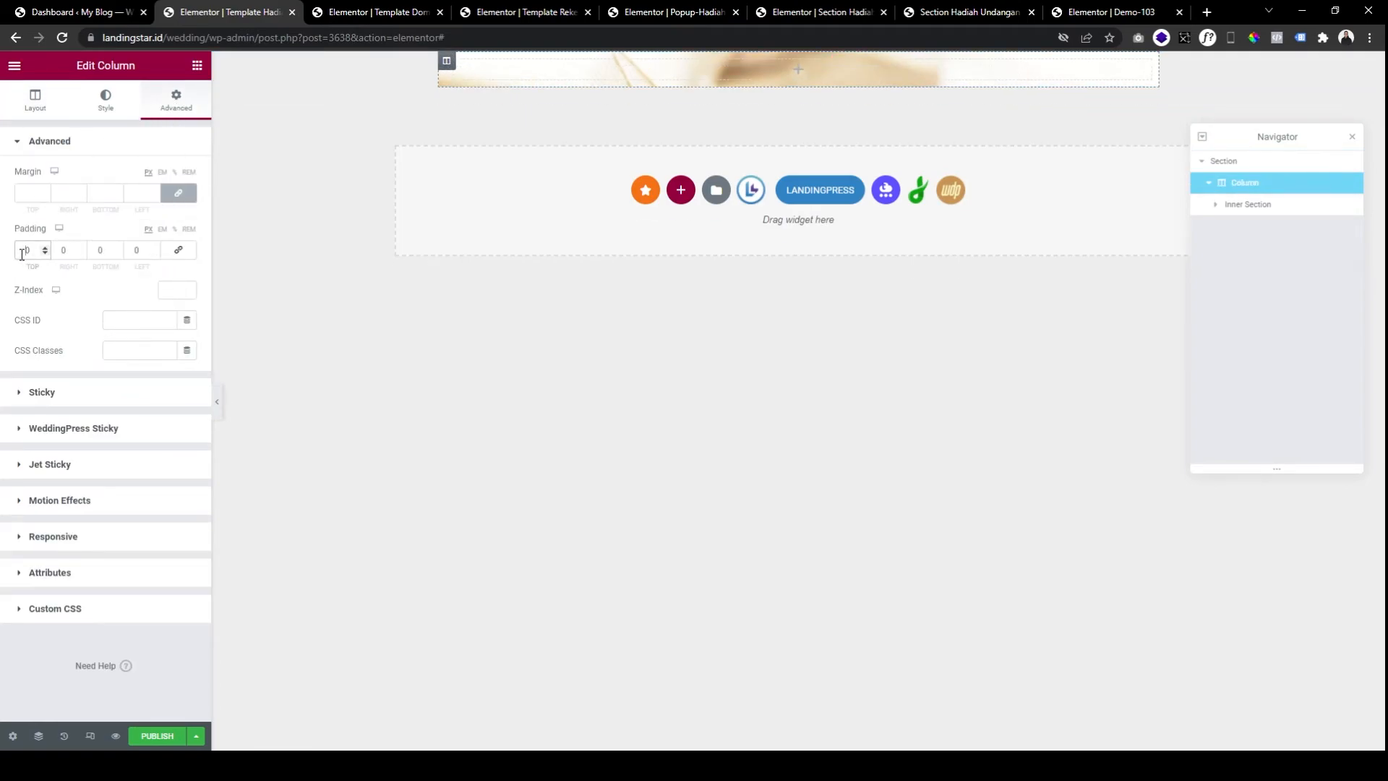
type("100")
key("Tab")
key("Tab")
type("100")
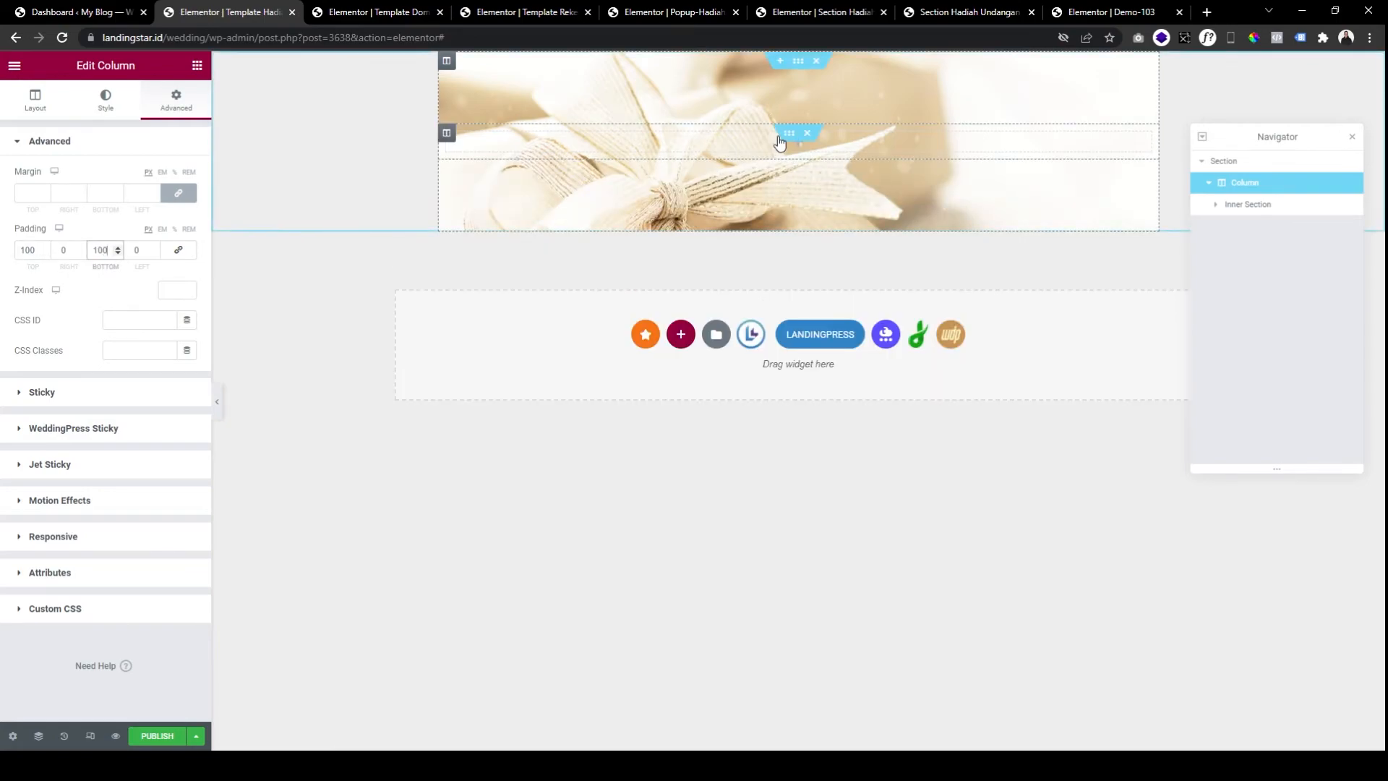
left_click(777, 144)
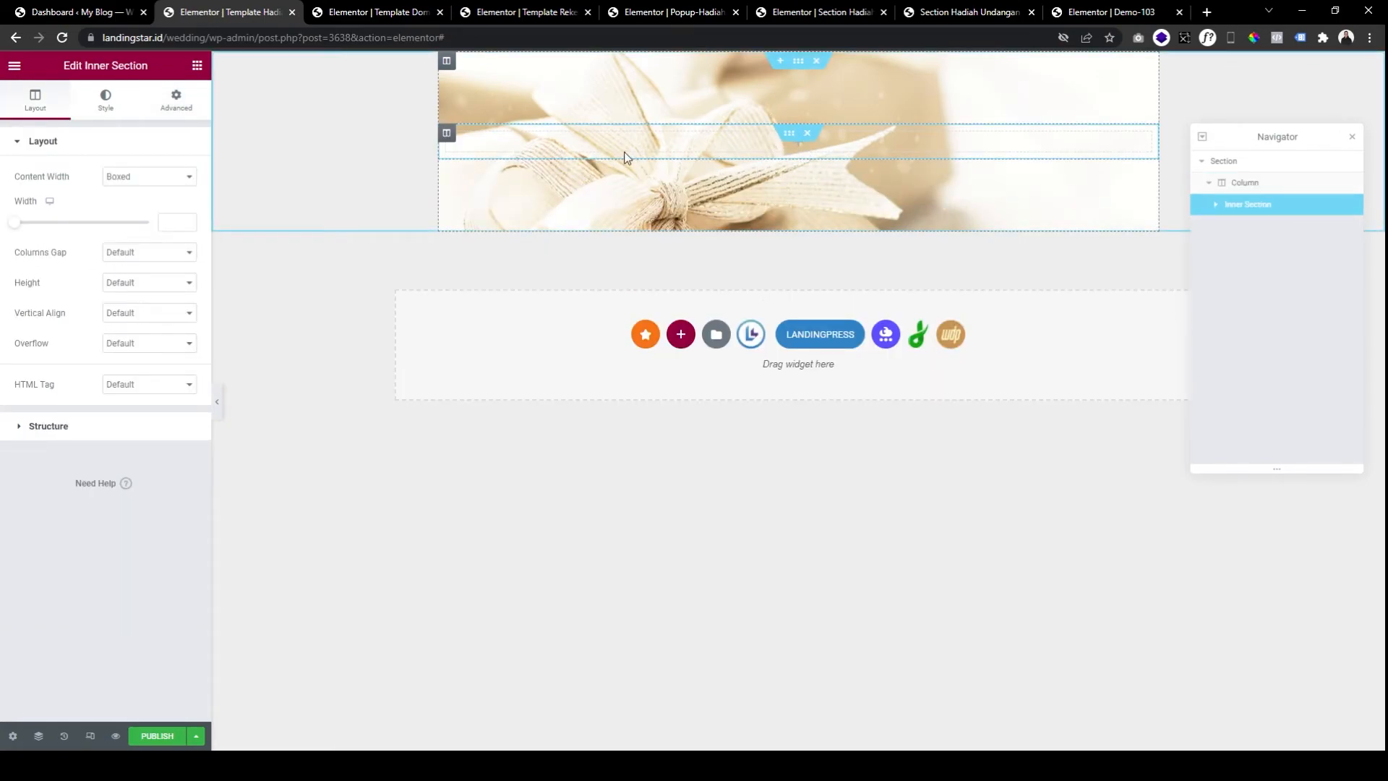
Add a heading in the inner section titled 'Alamat Pengiriman Hadiah Fisik', copied from the preview popup.
left_click(197, 66)
left_click_drag(164, 217, 555, 148)
left_click(967, 14)
scroll(692, 316, "up", 1)
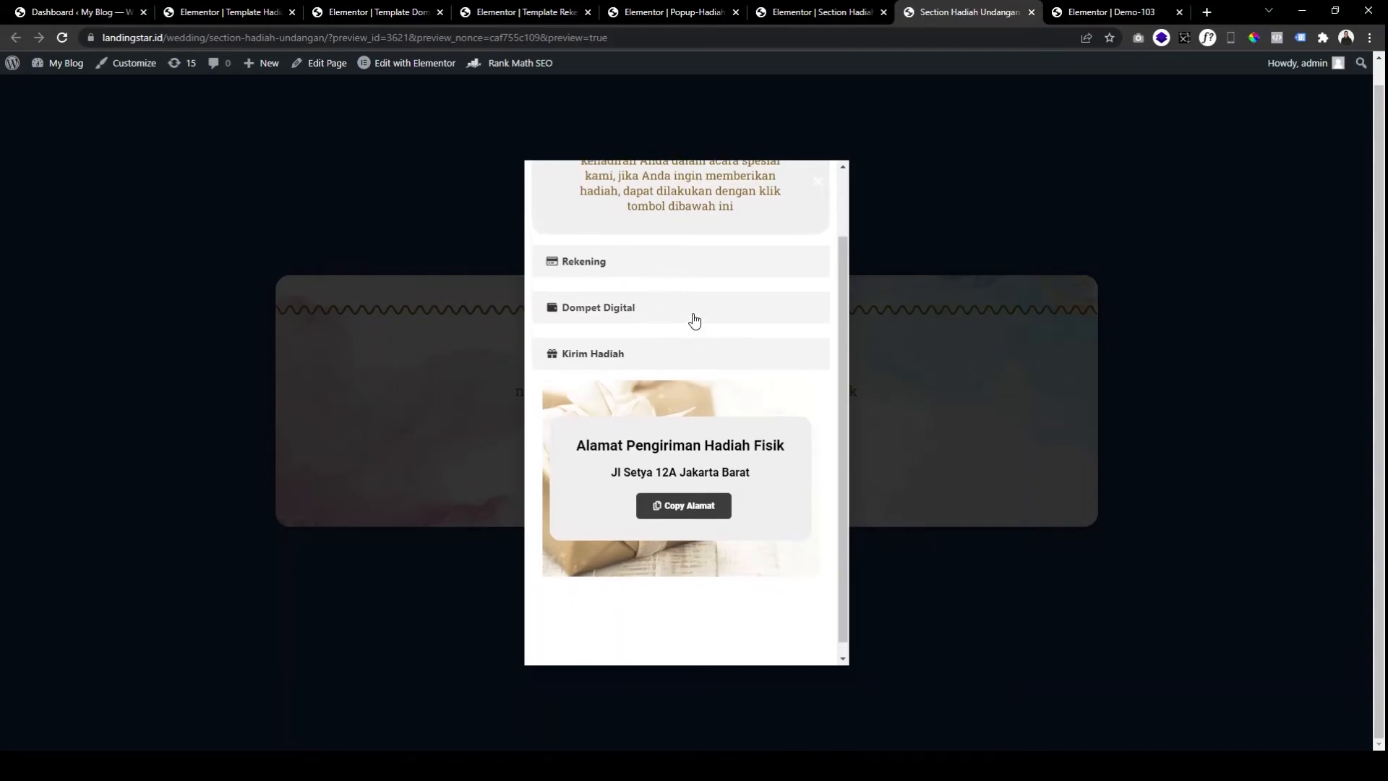
scroll(577, 422, "down", 1)
left_click_drag(579, 436, 791, 437)
key("ctrl+c")
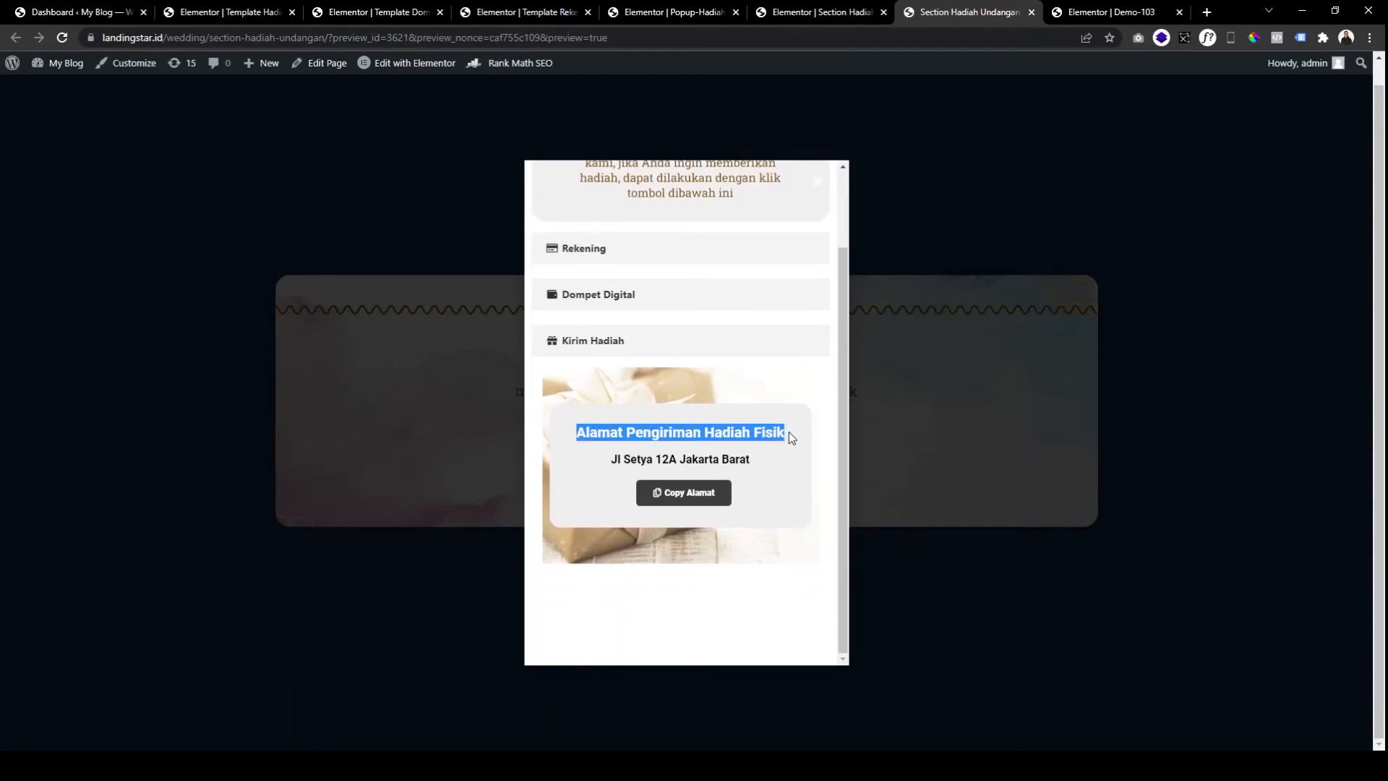
left_click(379, 15)
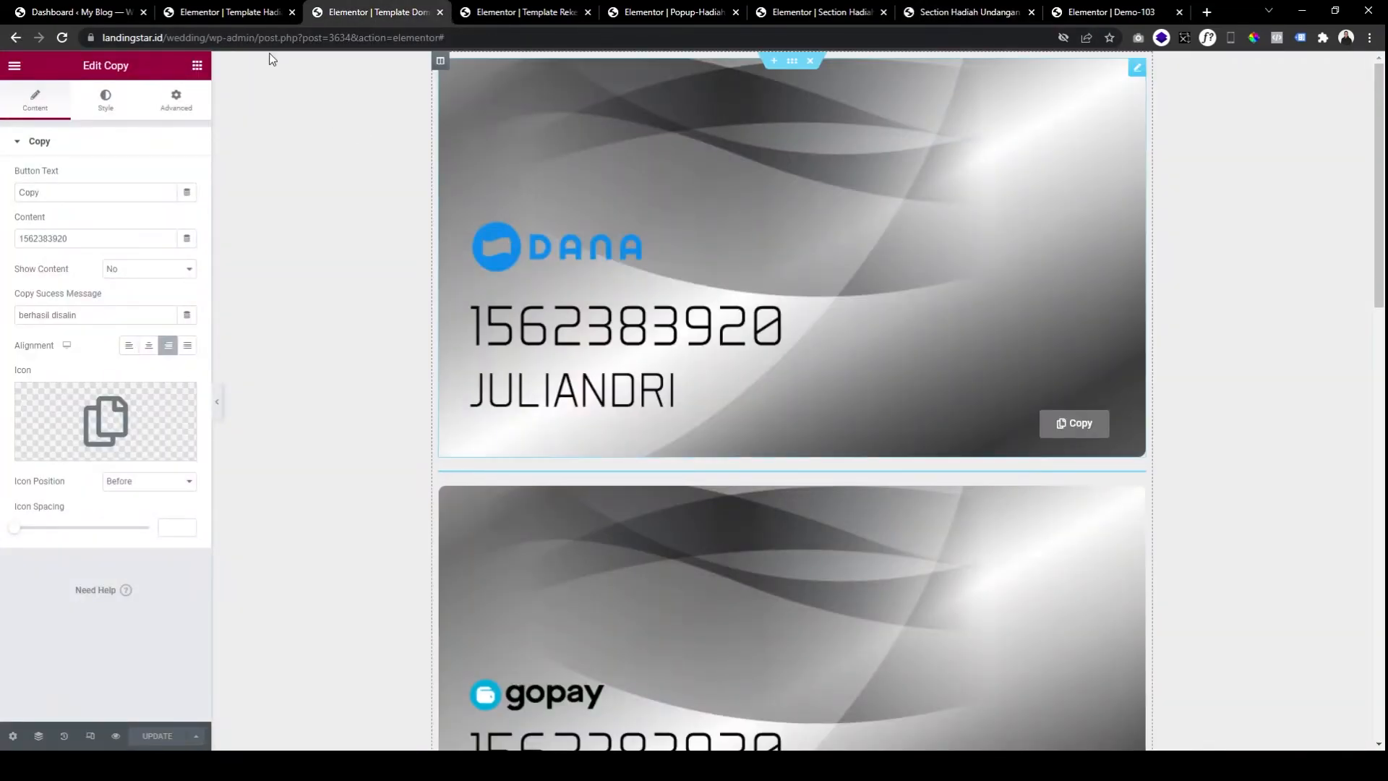
left_click(242, 13)
left_click(93, 205)
key("ctrl+a")
key("ctrl+v")
Centre the title heading, colour it nearly black and set its font size to 20.
left_click(148, 379)
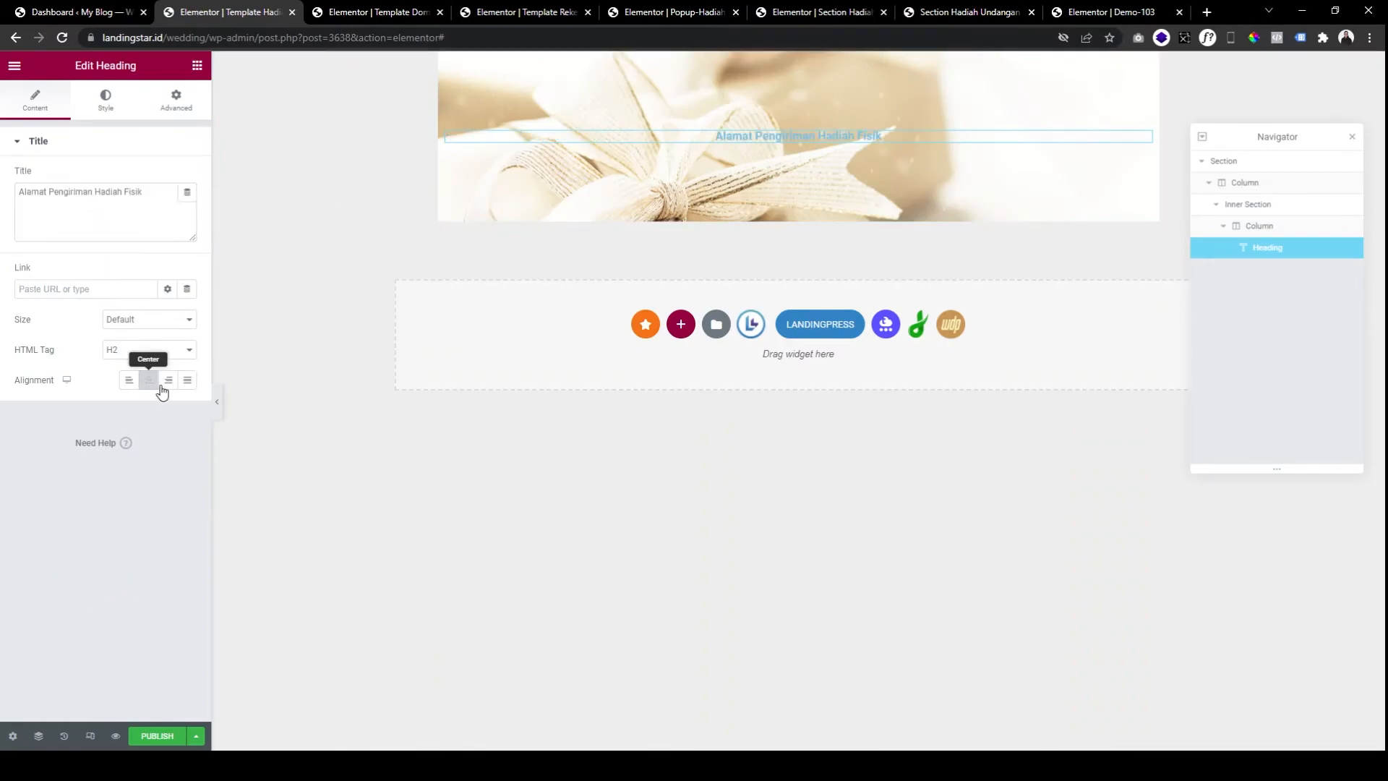
left_click(106, 99)
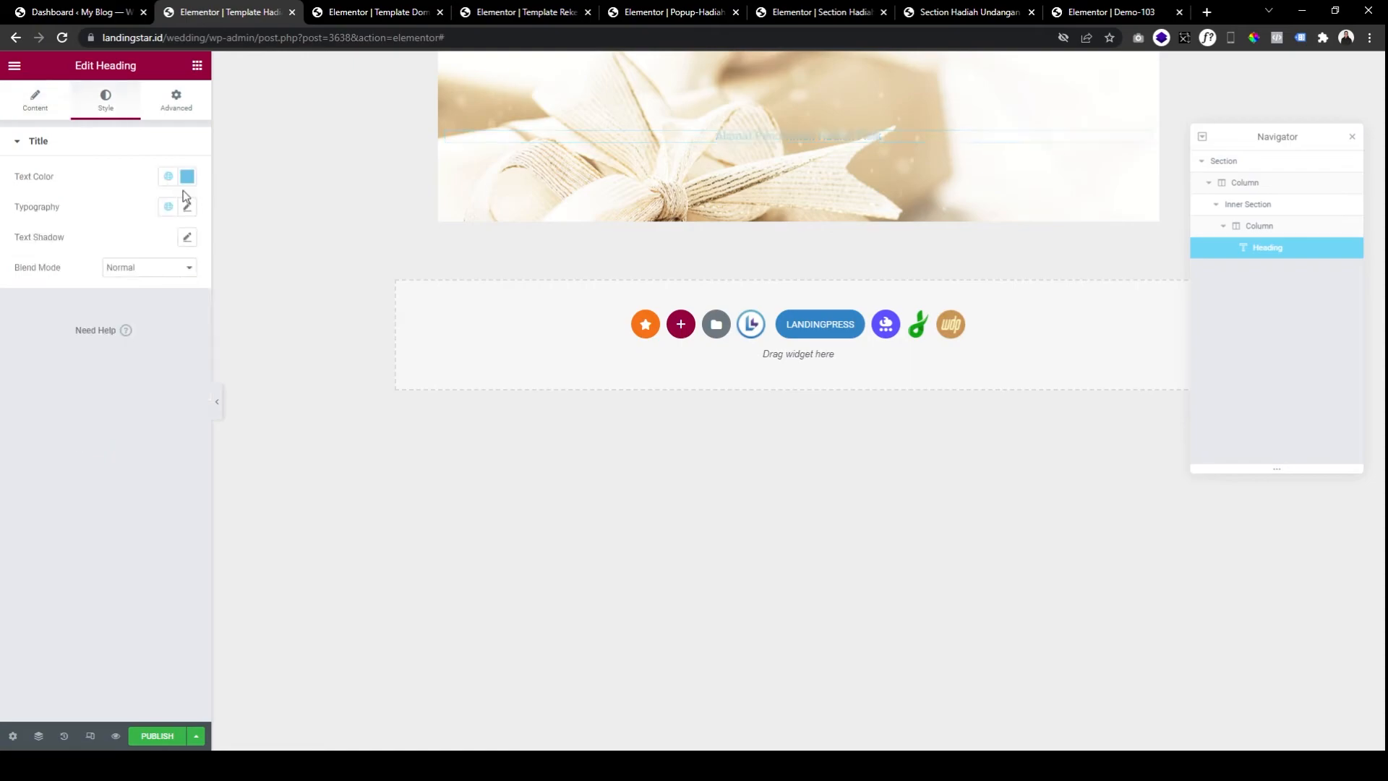
left_click(187, 177)
left_click(129, 340)
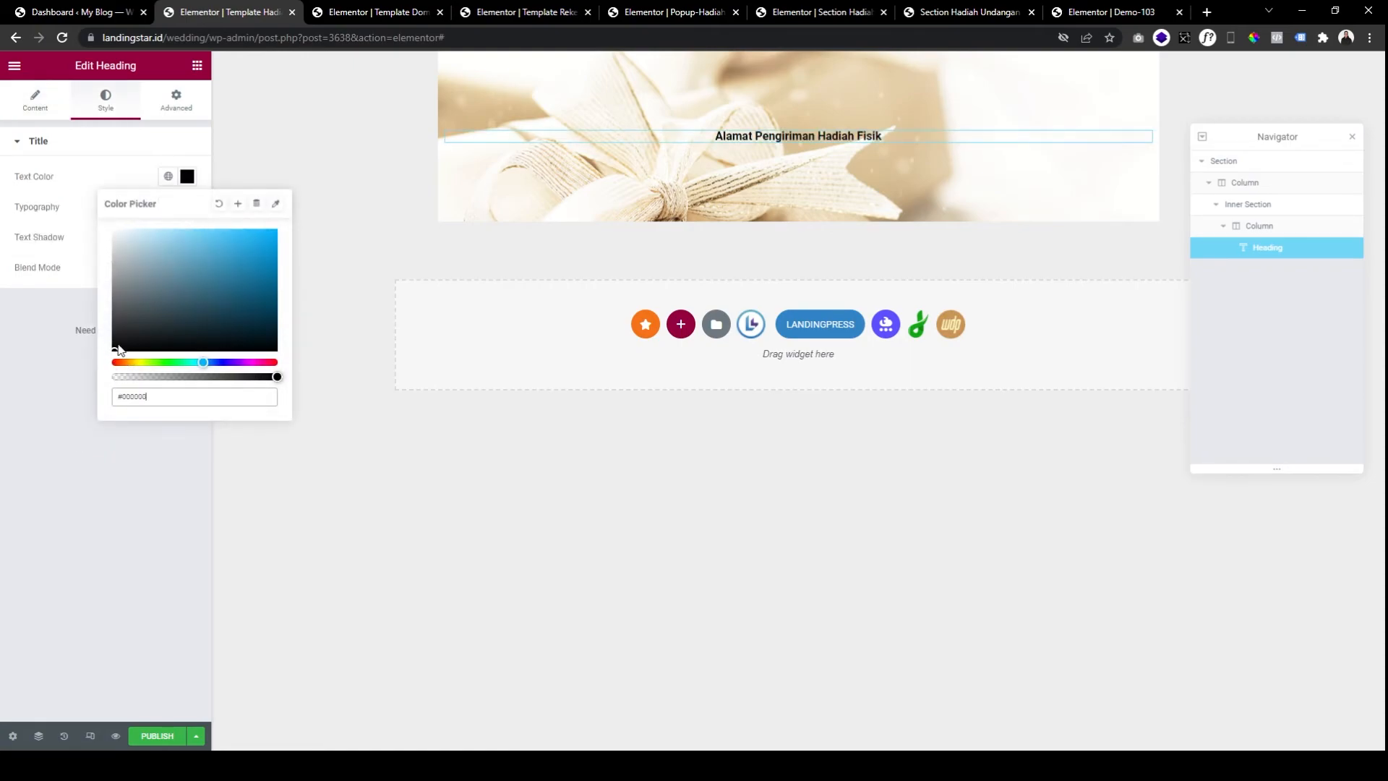
left_click(187, 208)
left_click(164, 322)
type("24")
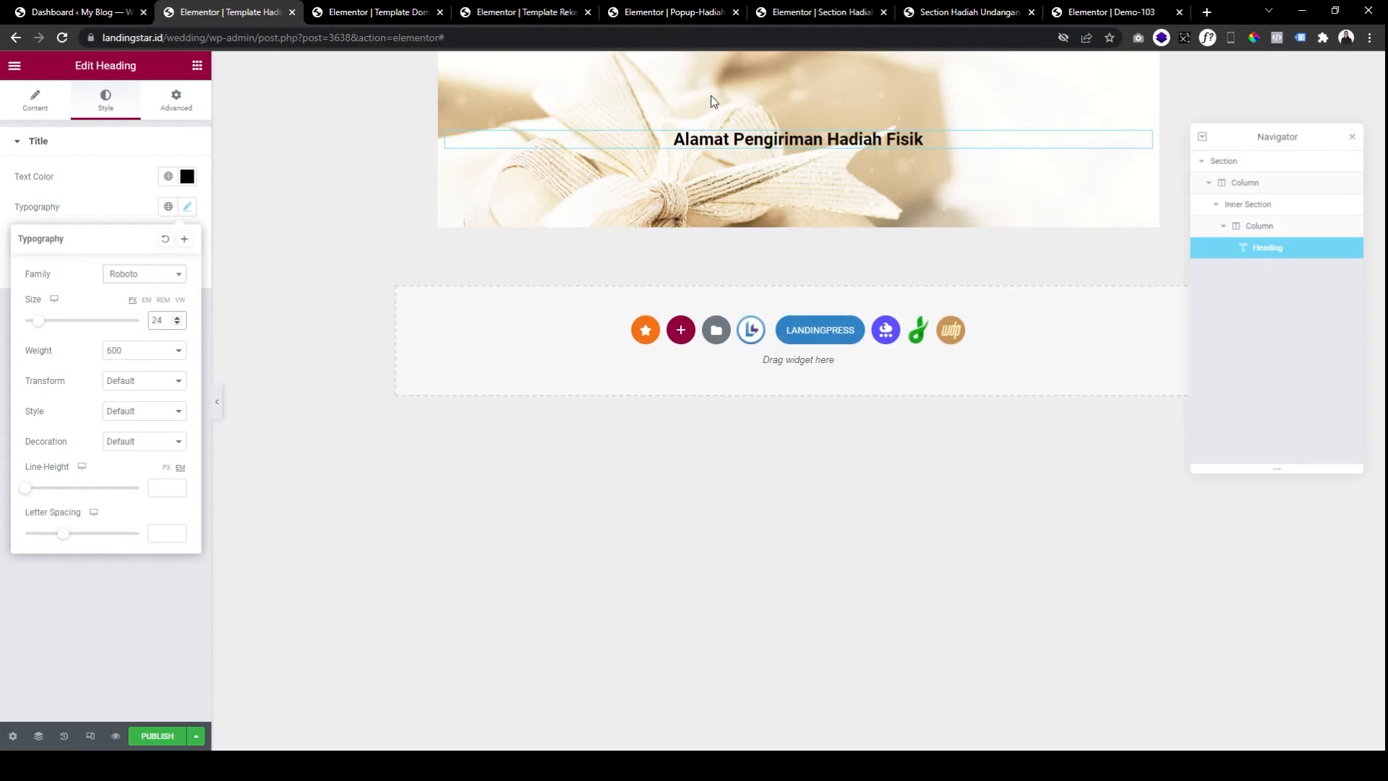
key("BackSpace")
type("0")
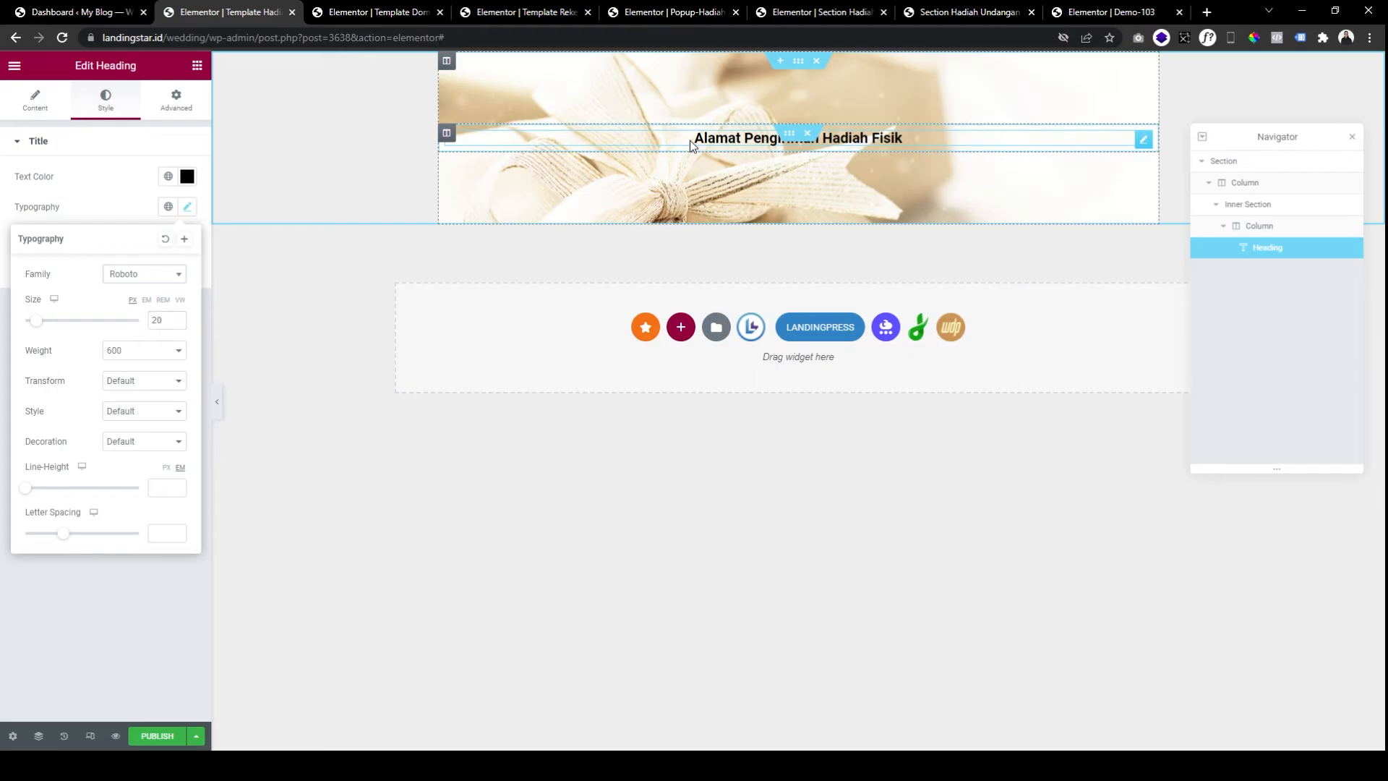
right_click(691, 140)
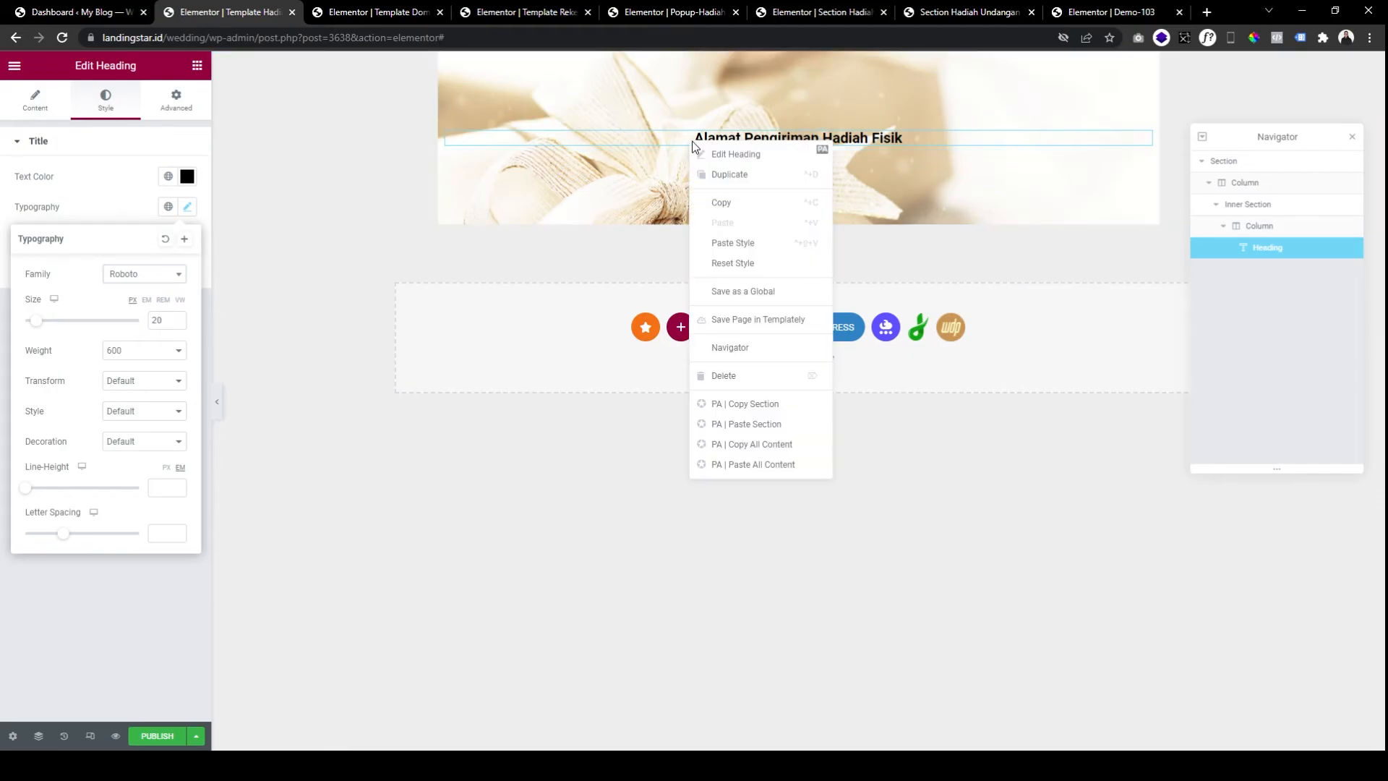
left_click(728, 175)
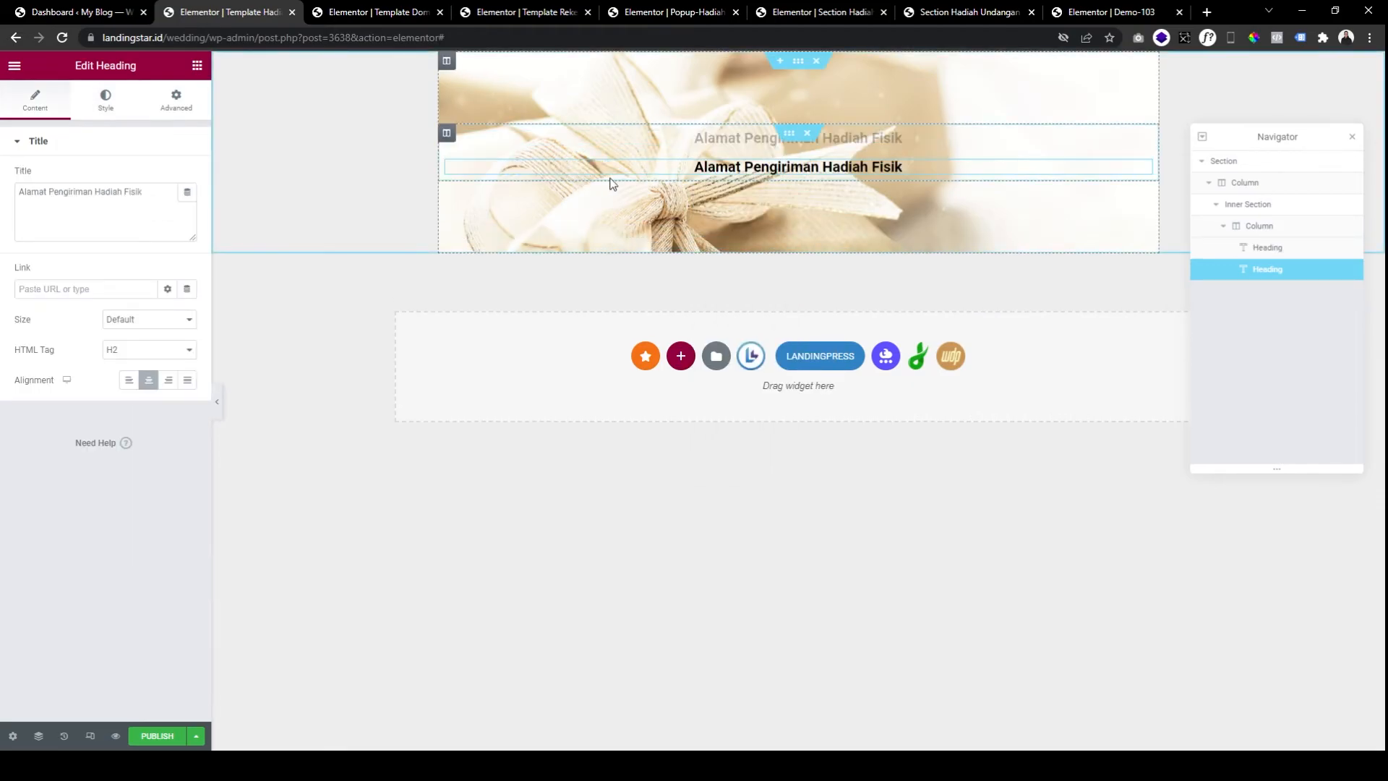
triple_click(136, 201)
type("JL S")
key("BackSpace")
key("BackSpace")
key("BackSpace")
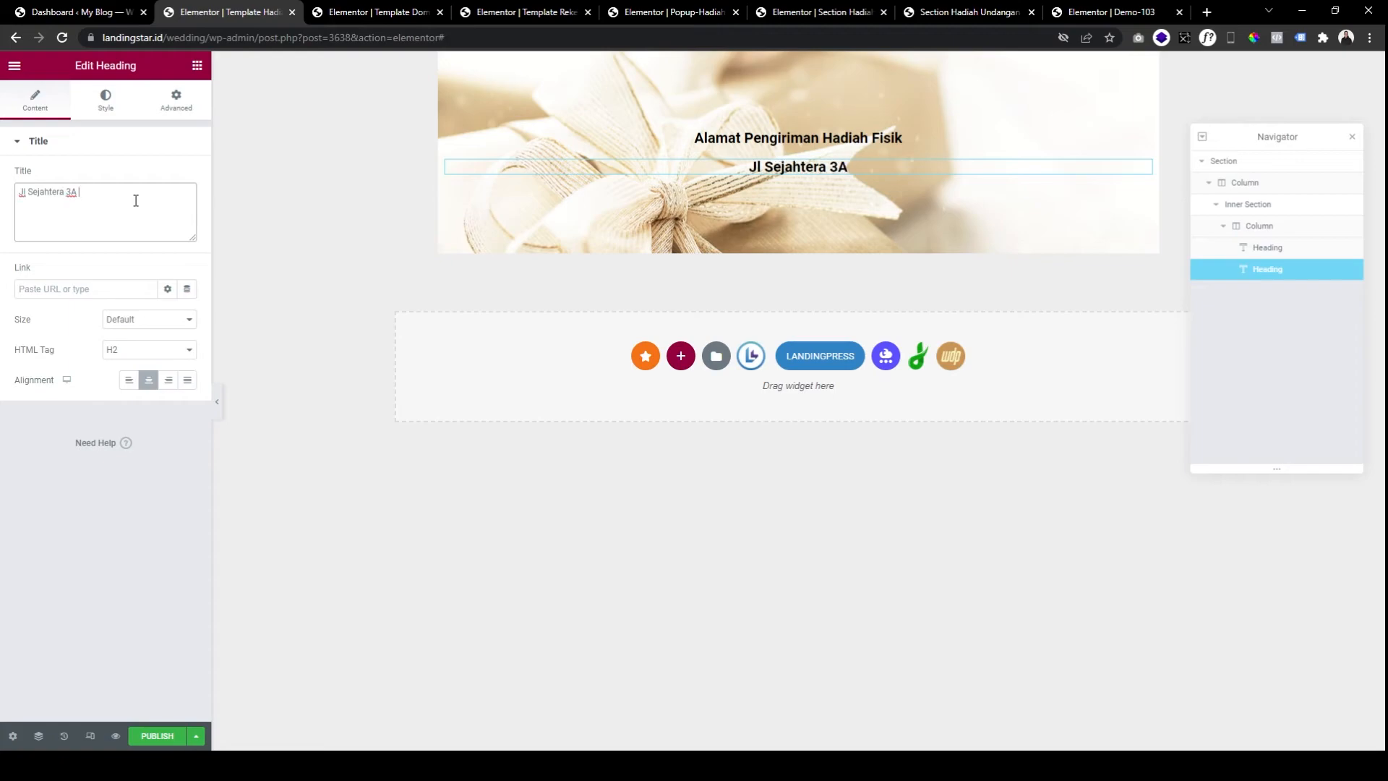
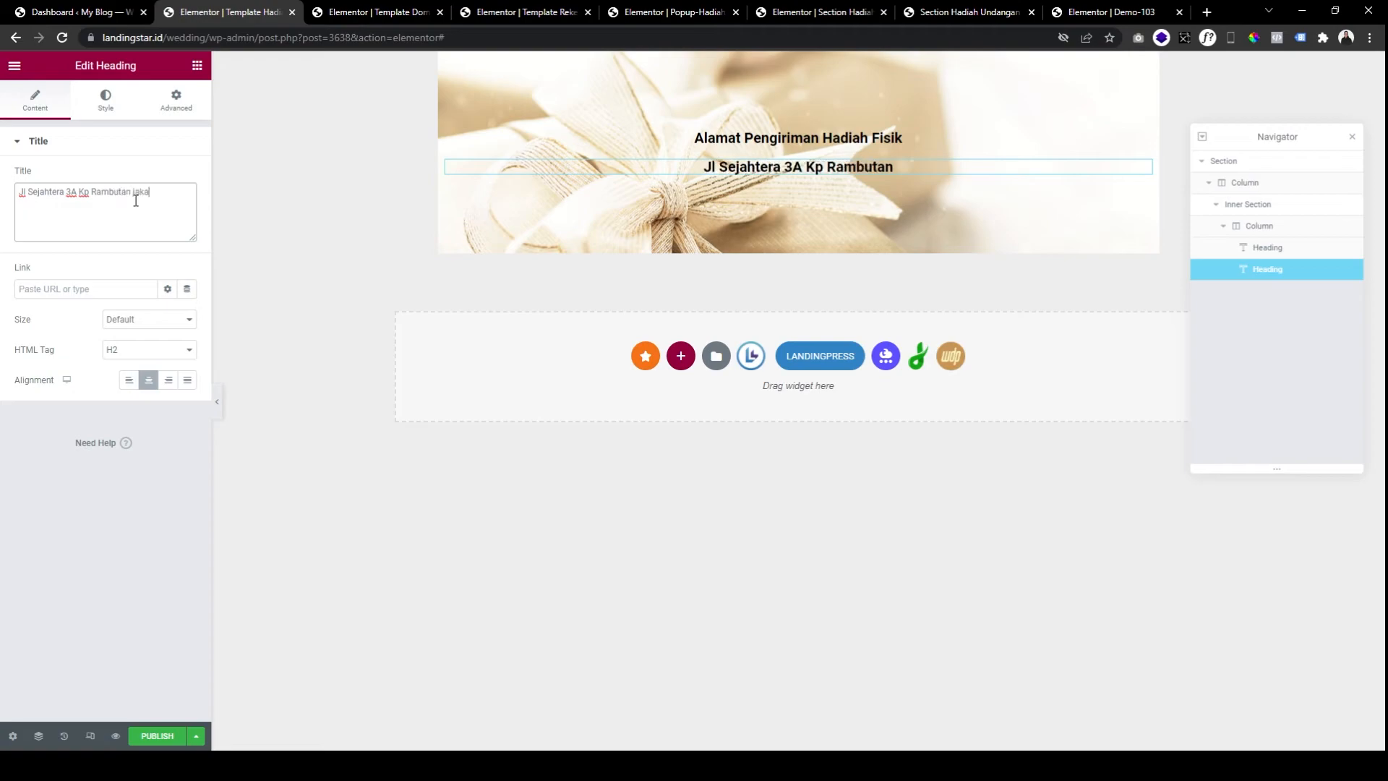
key("ctrl+a")
Set the address heading's font size to 18.
left_click(124, 101)
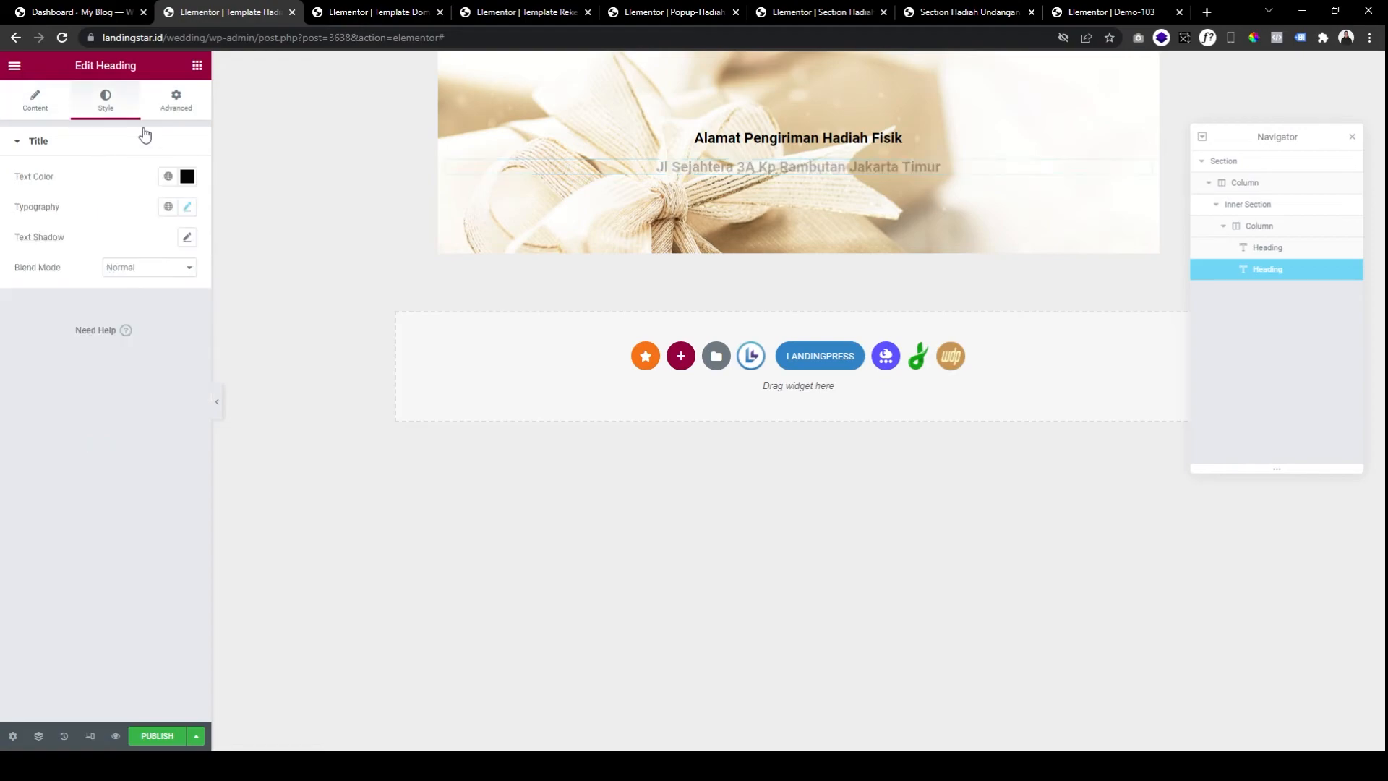
left_click(190, 209)
left_click(189, 209)
left_click(189, 209)
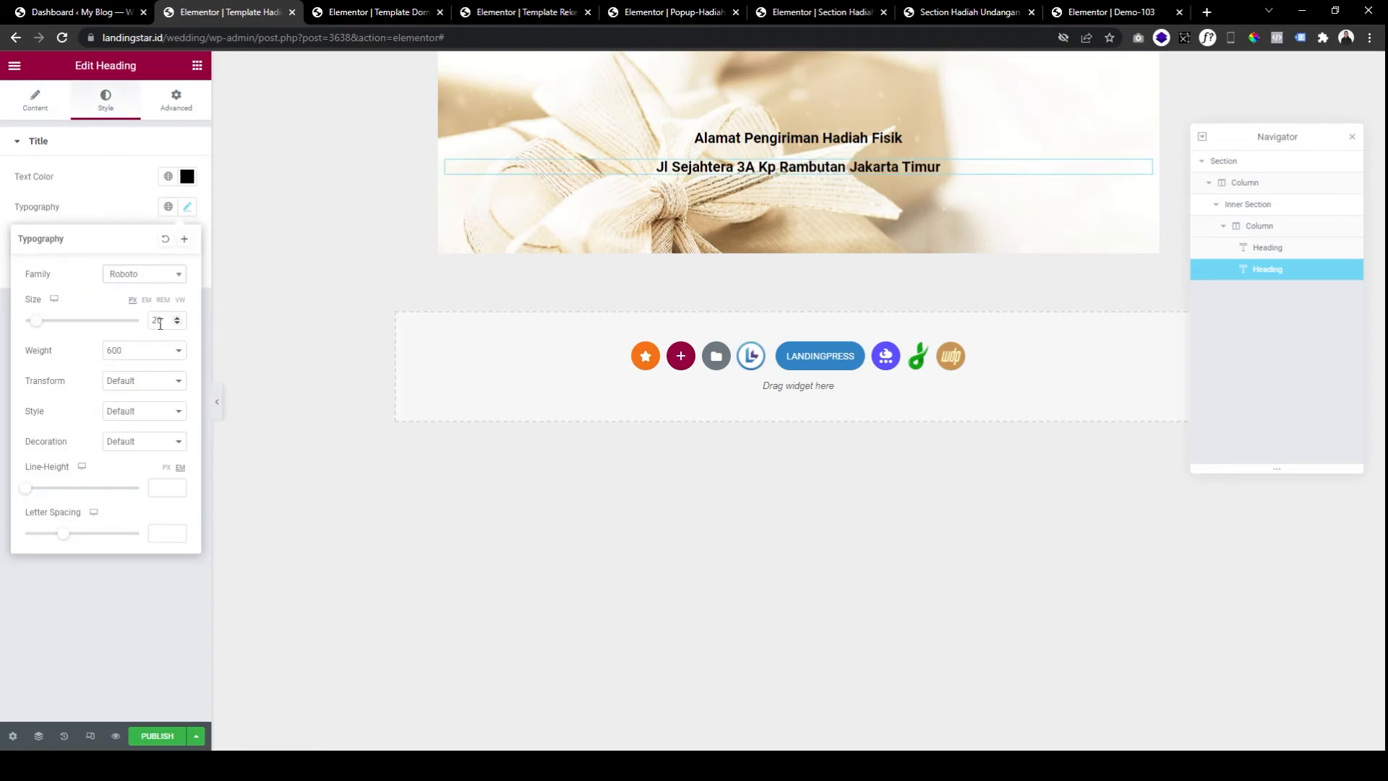
type("18")
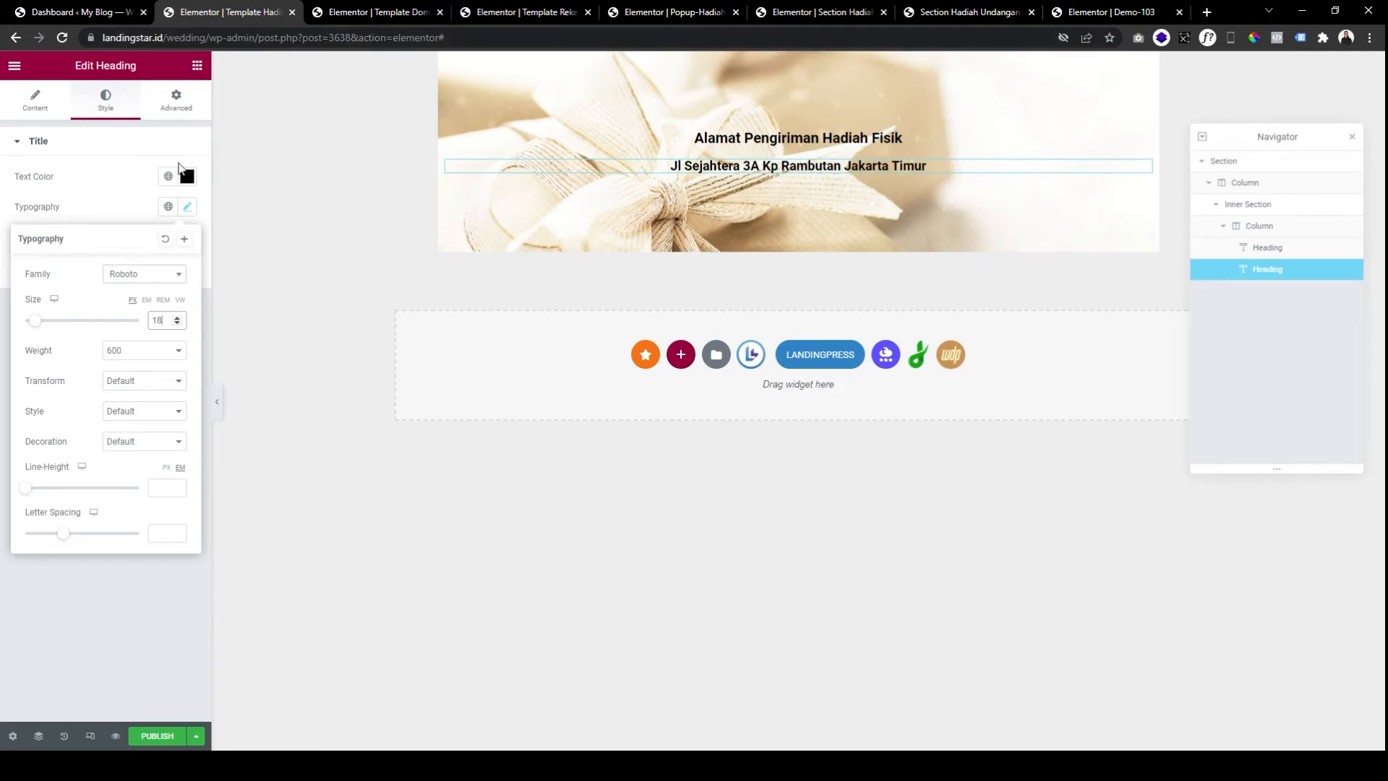
left_click(111, 183)
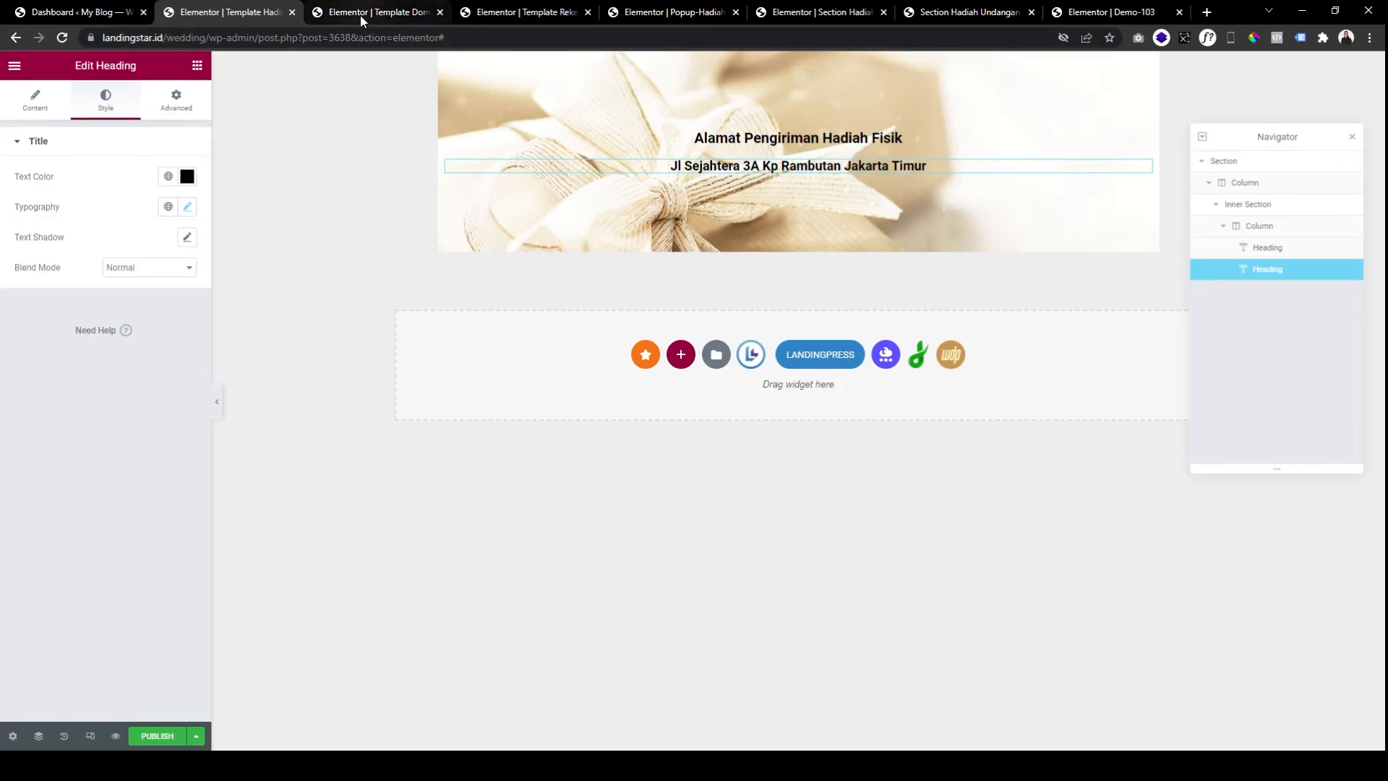
Copy the Copy widget from the DANA/GoPay template and paste it under the address heading.
left_click(360, 16)
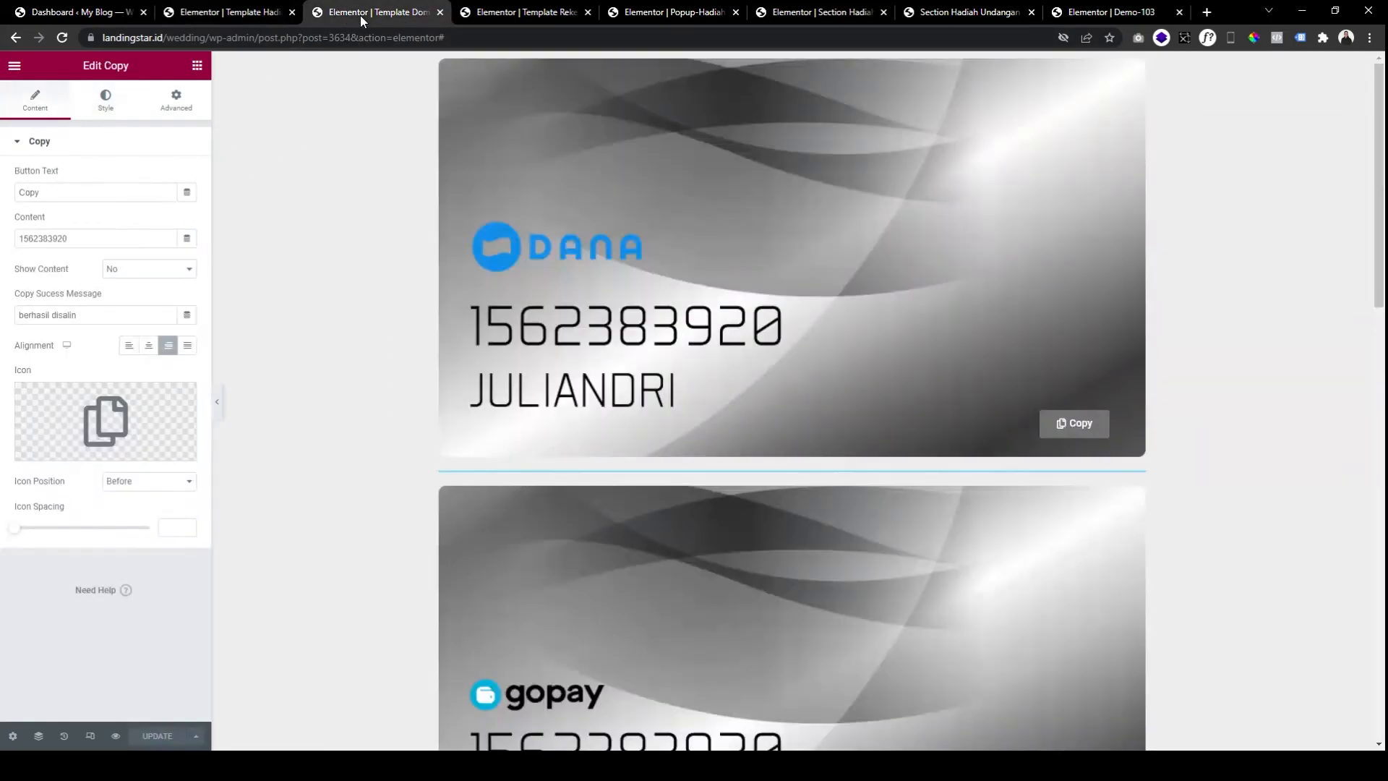
right_click(1060, 425)
left_click(1077, 473)
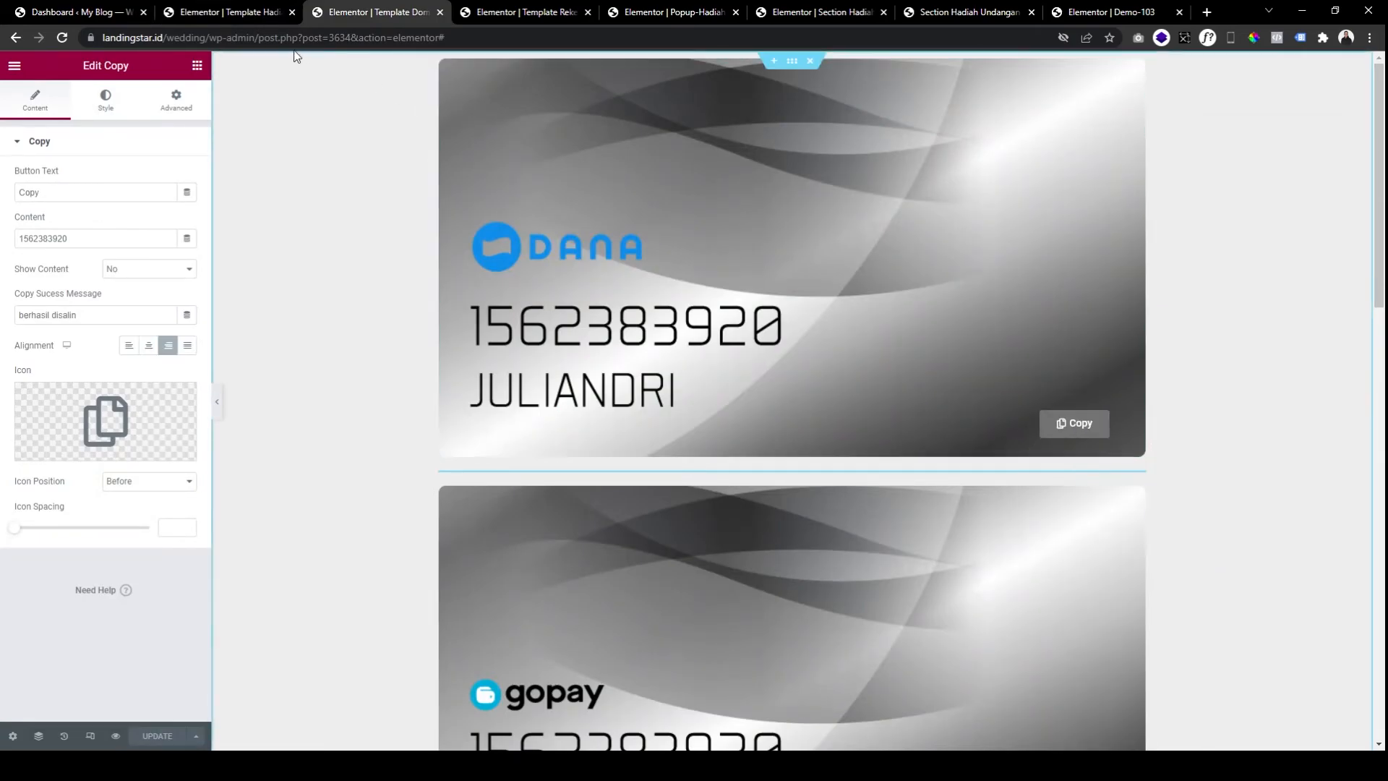
left_click(254, 15)
right_click(744, 167)
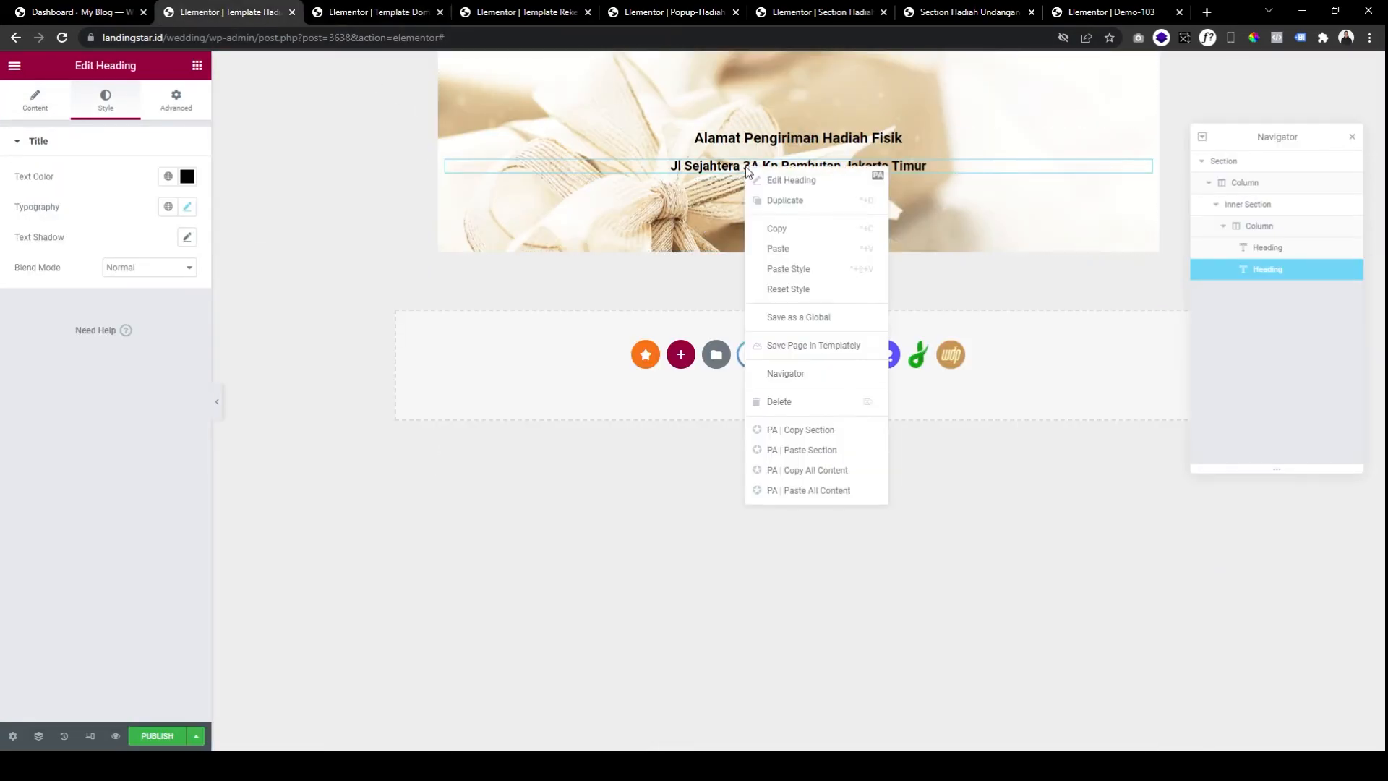
left_click(768, 249)
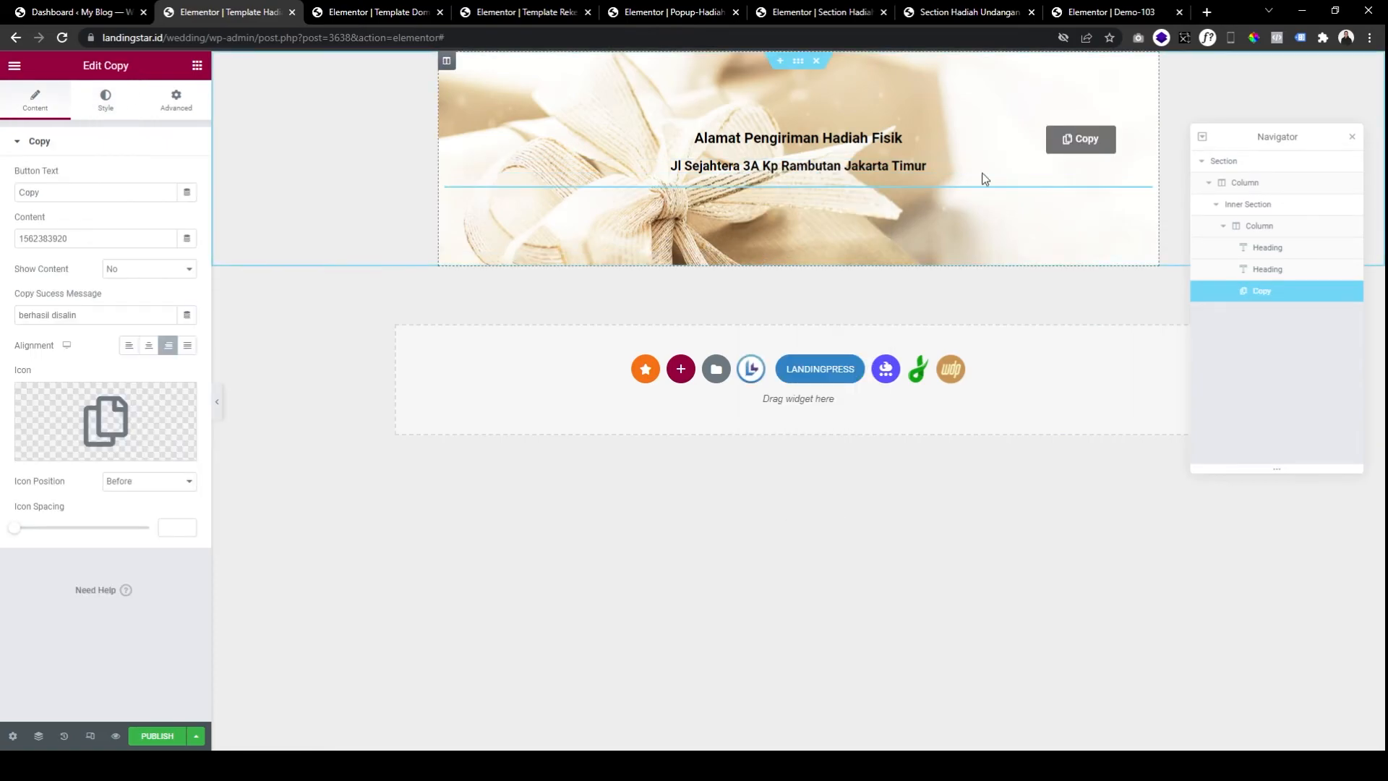
Set the Copy button's top and right margins to 0 and centre it in the card.
left_click(153, 107)
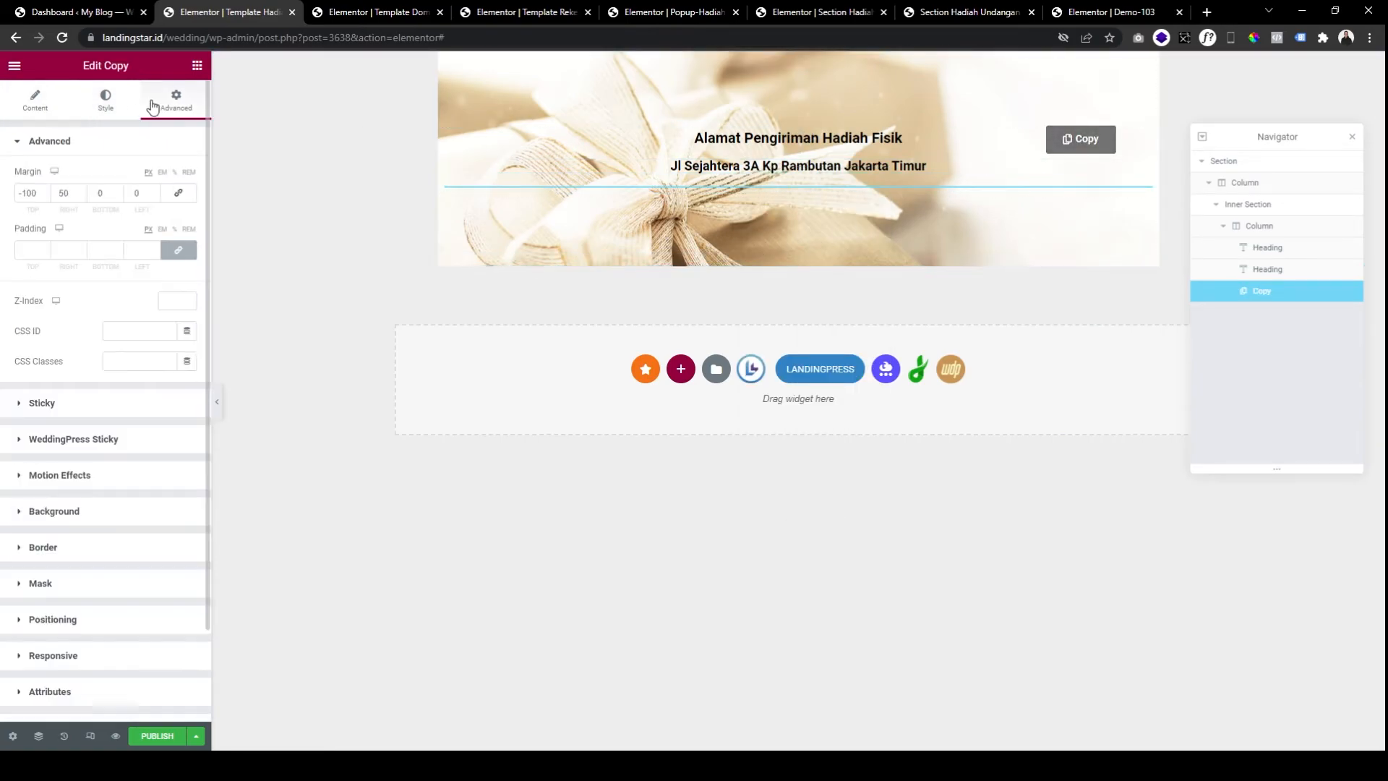
double_click(33, 191)
type("0")
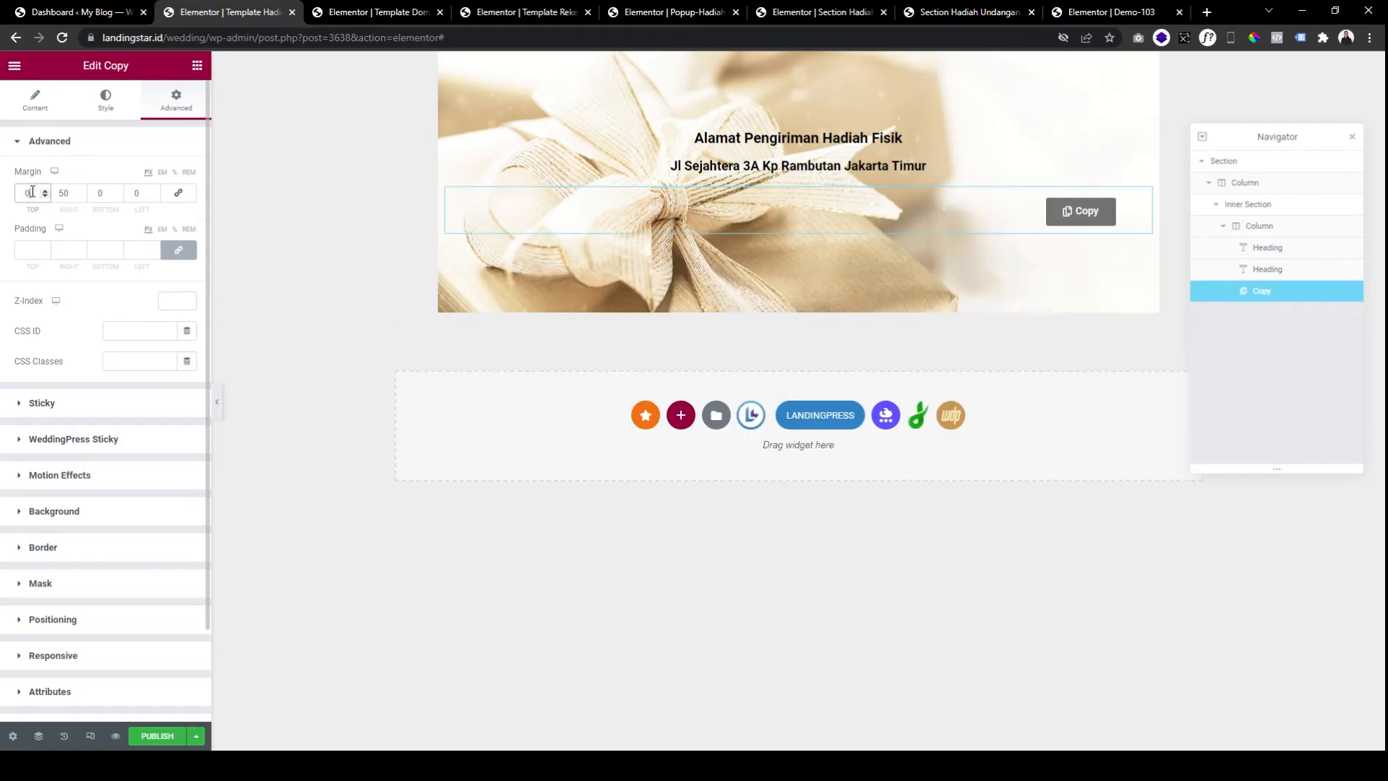
double_click(66, 193)
type("0")
left_click(113, 109)
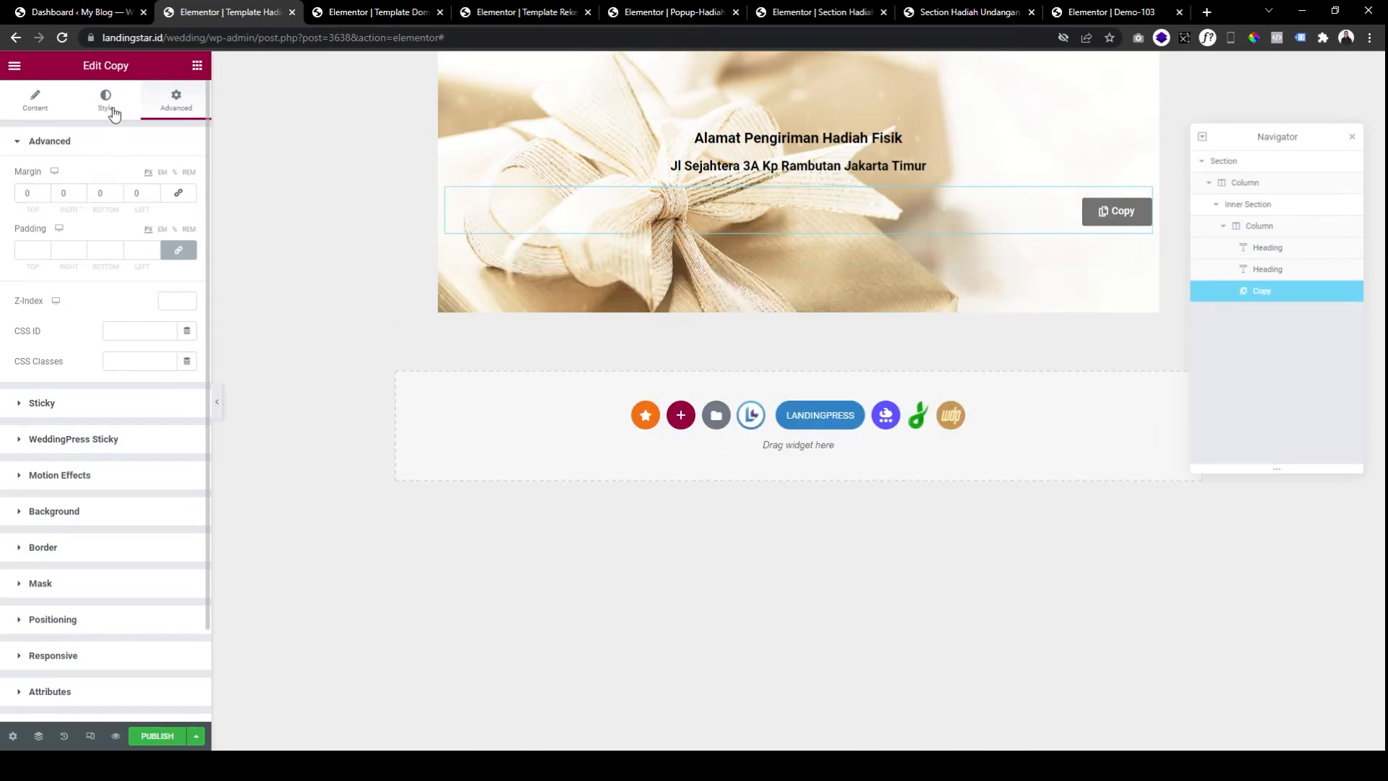
left_click(33, 104)
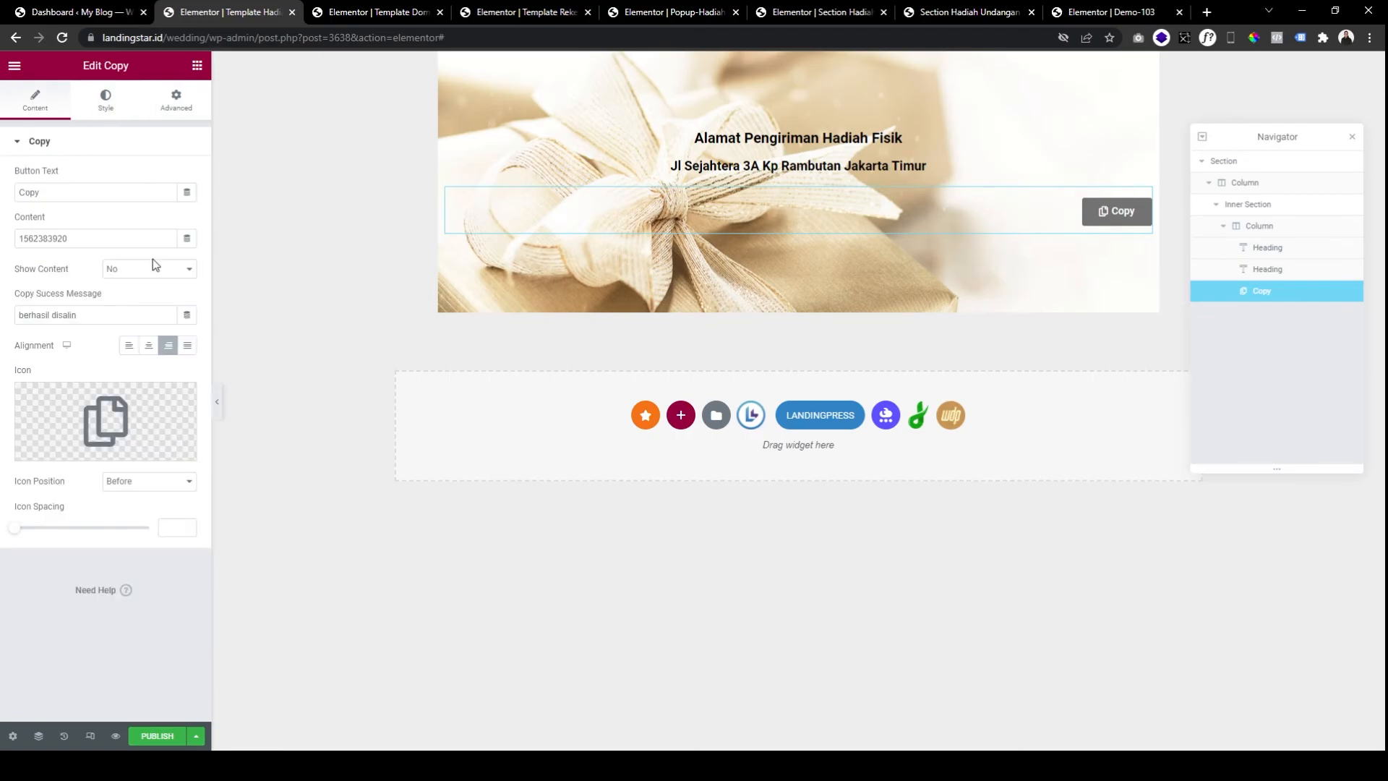
left_click(147, 344)
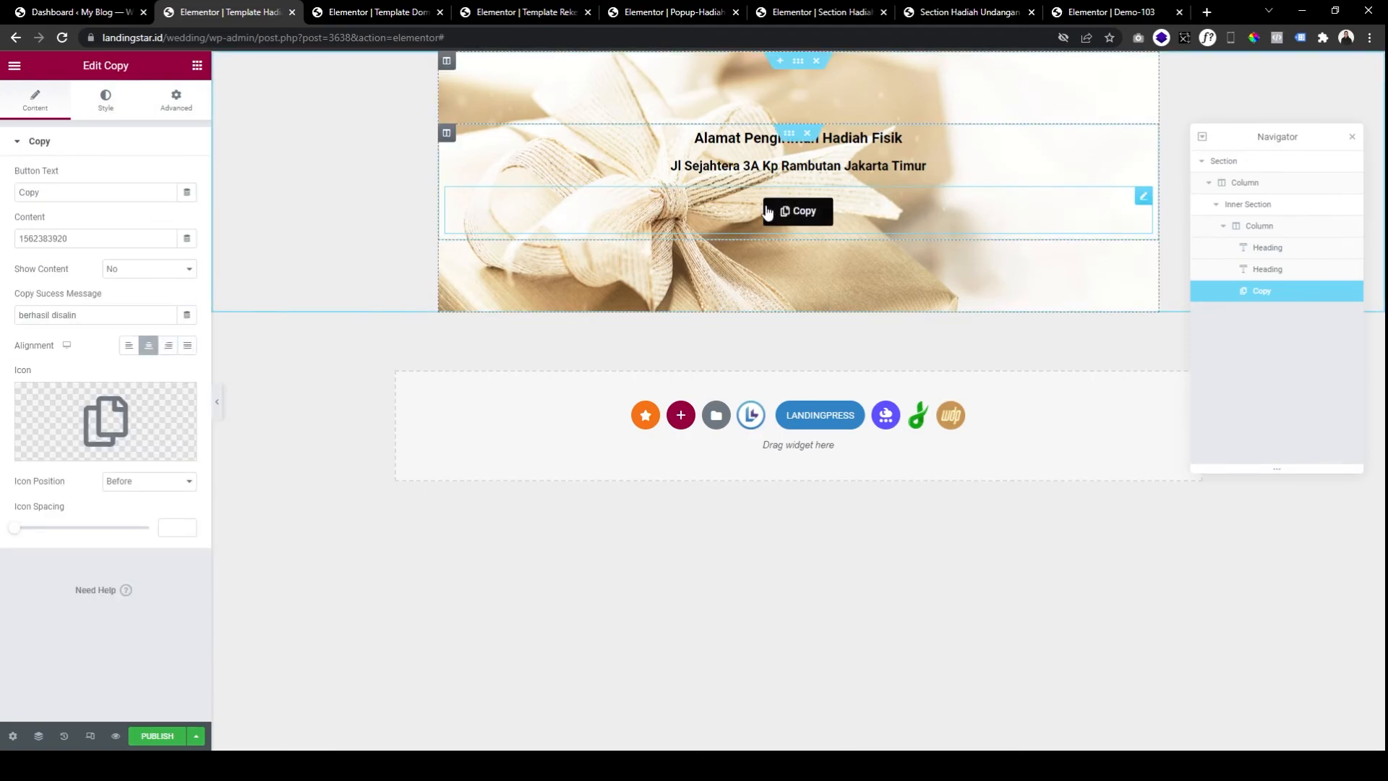
left_click(961, 11)
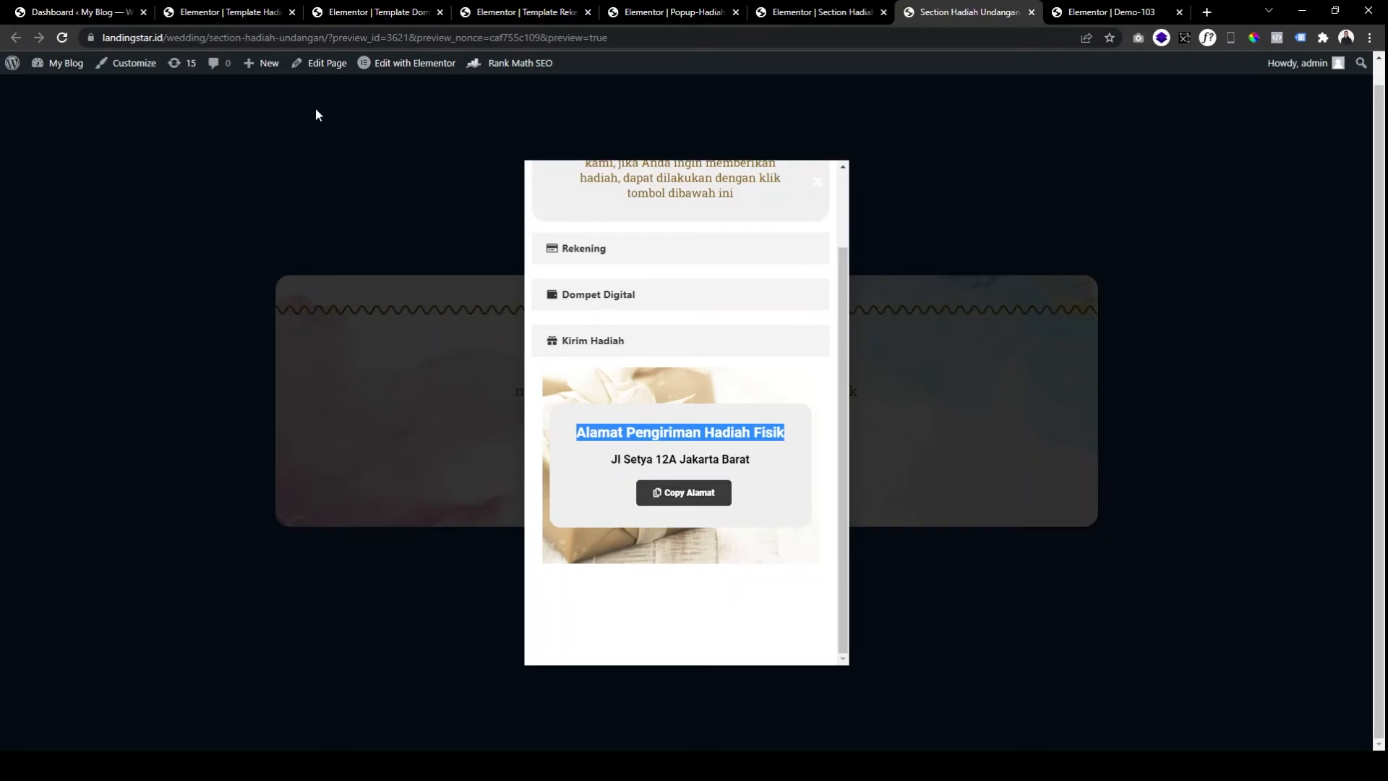
left_click(224, 12)
left_click(84, 192)
type("Alamat")
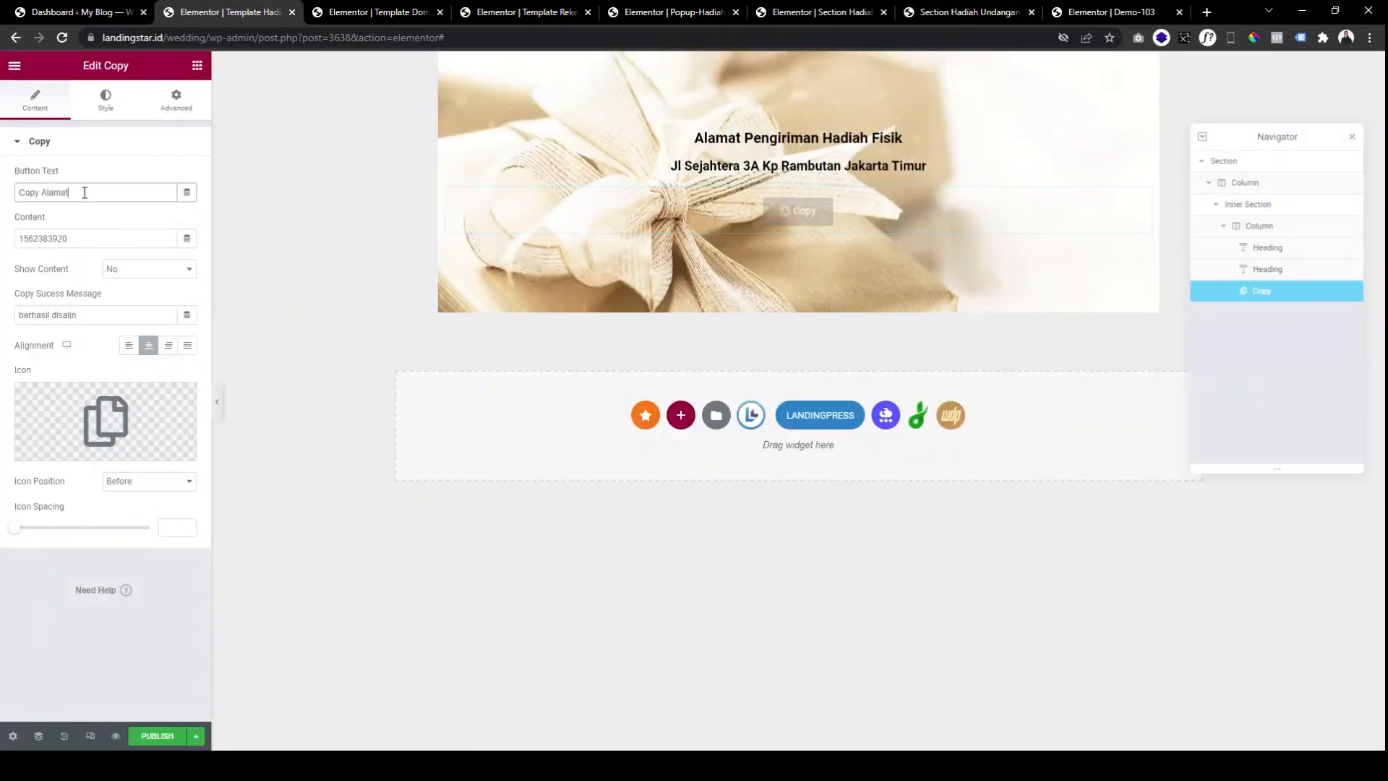
double_click(85, 235)
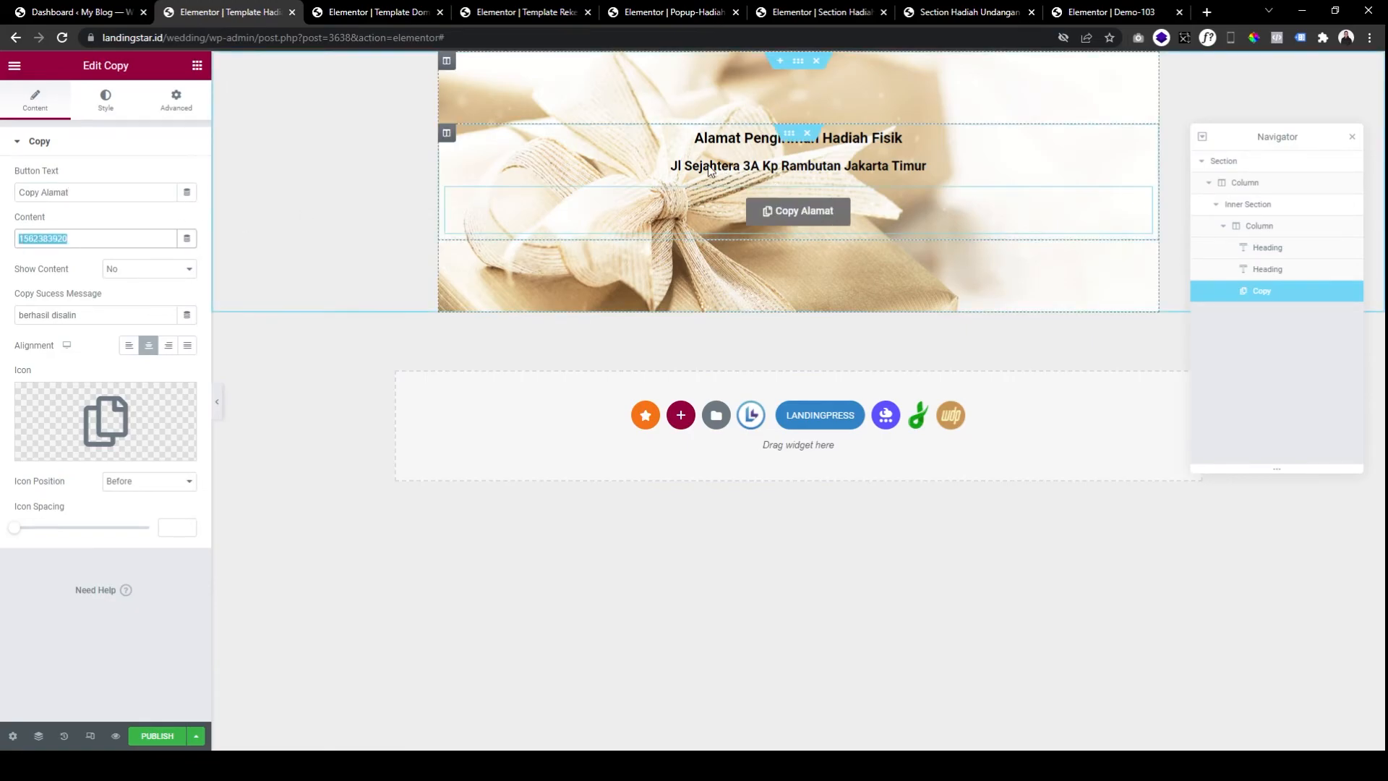
type("J")
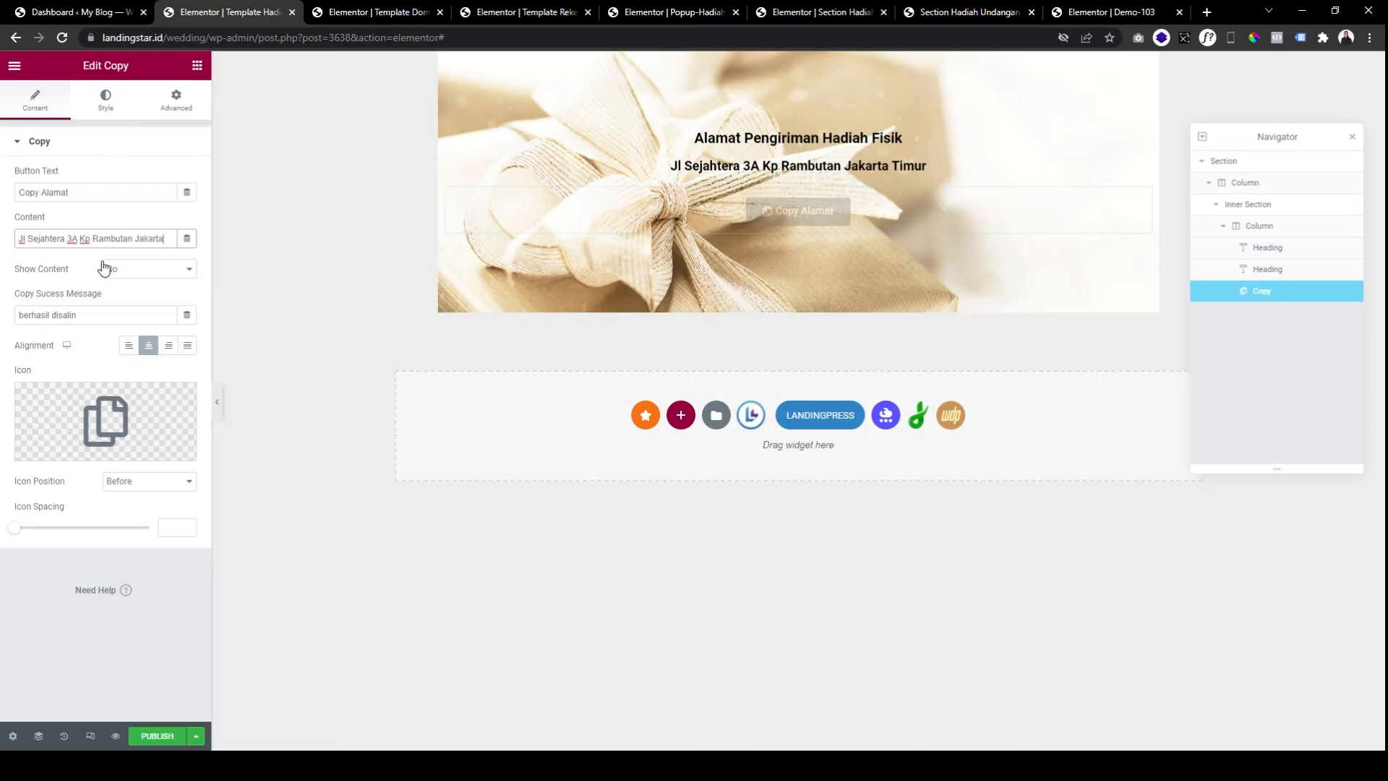
type("mur")
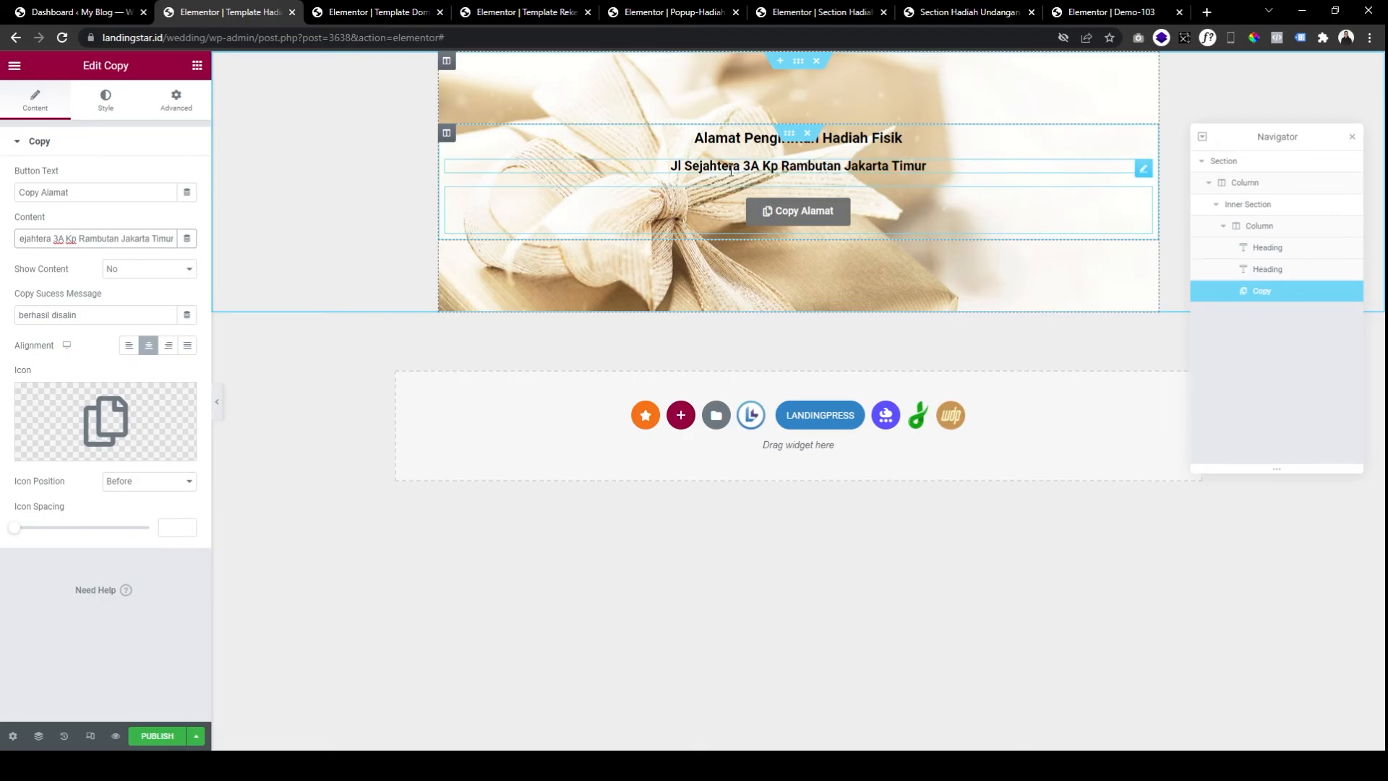
Give the Copy Alamat button a black background with dark grey hover, then publish the template.
left_click(124, 109)
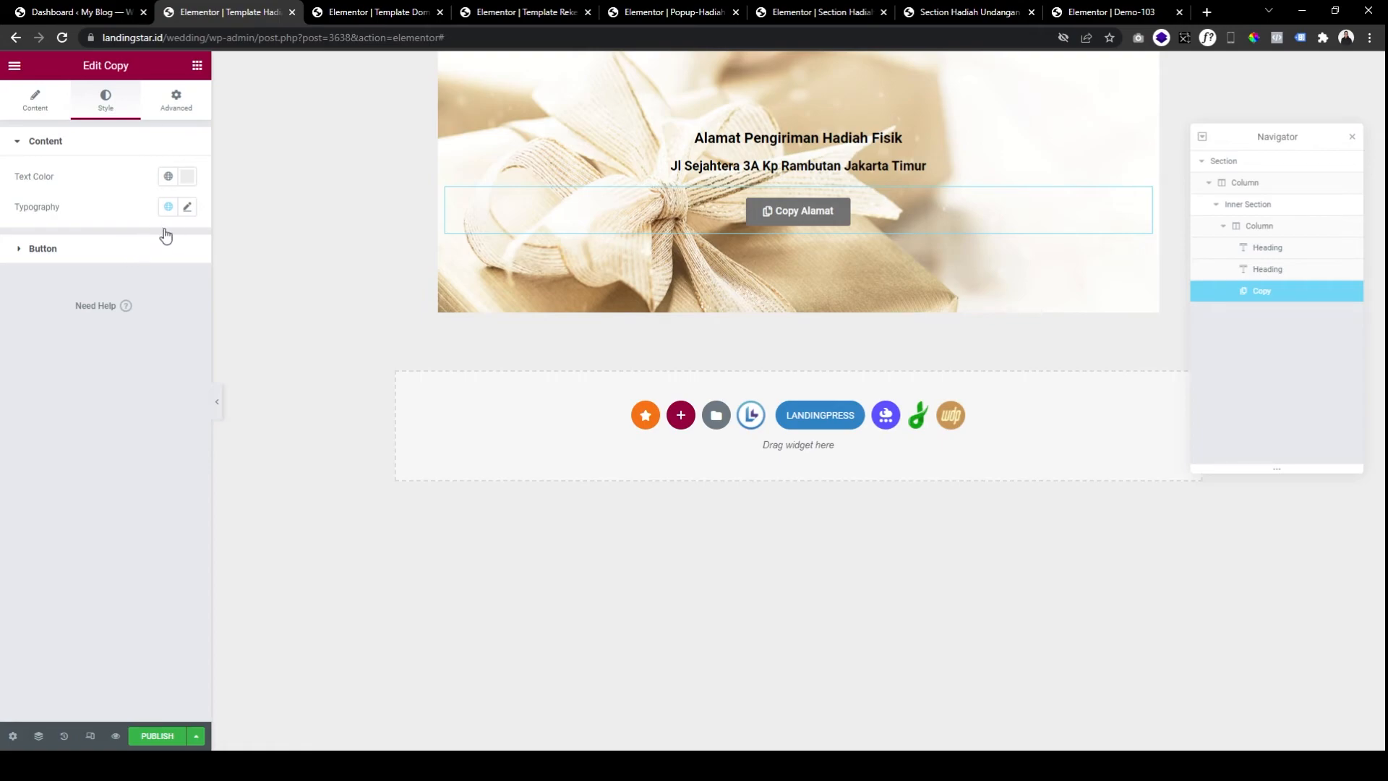
left_click(145, 248)
left_click(187, 333)
left_click_drag(123, 499, 110, 517)
left_click(151, 273)
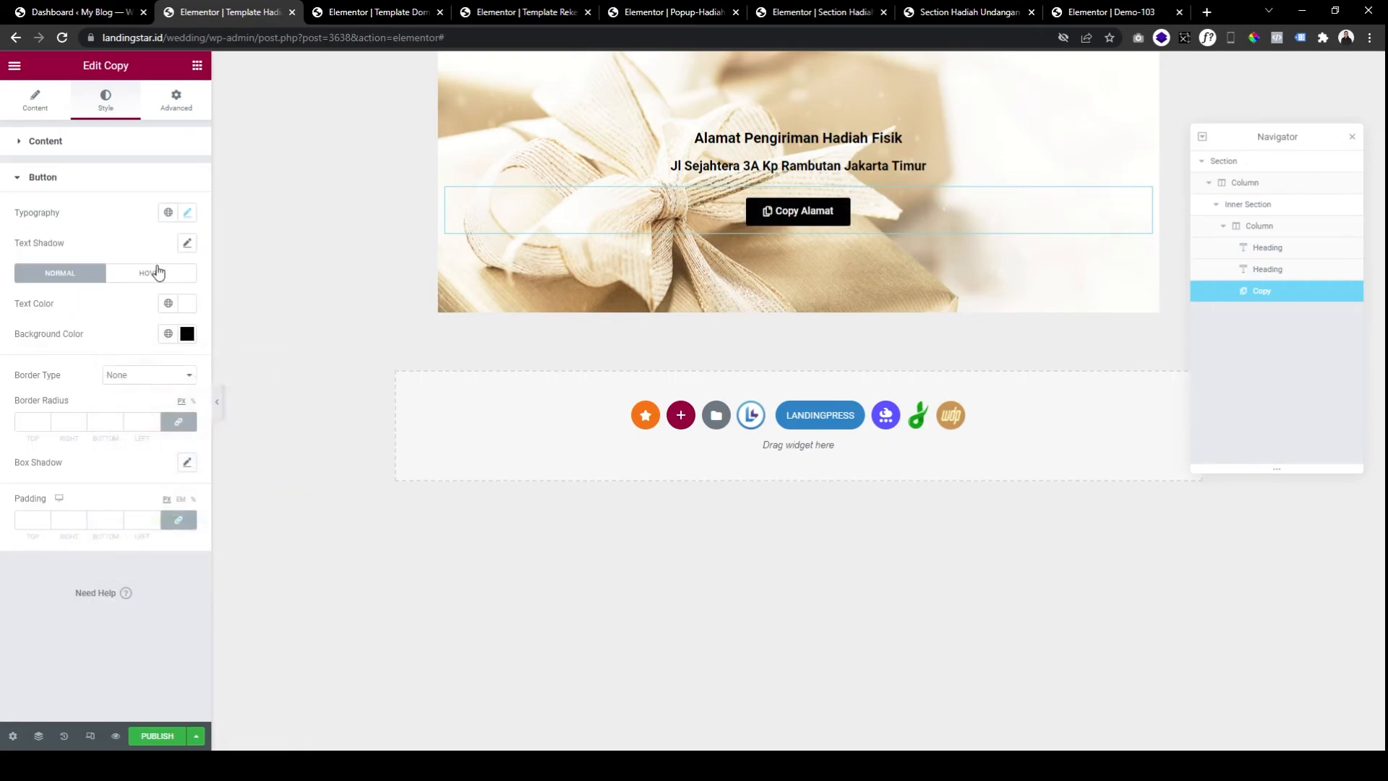
left_click(151, 273)
left_click(187, 334)
left_click(113, 485)
left_click(164, 315)
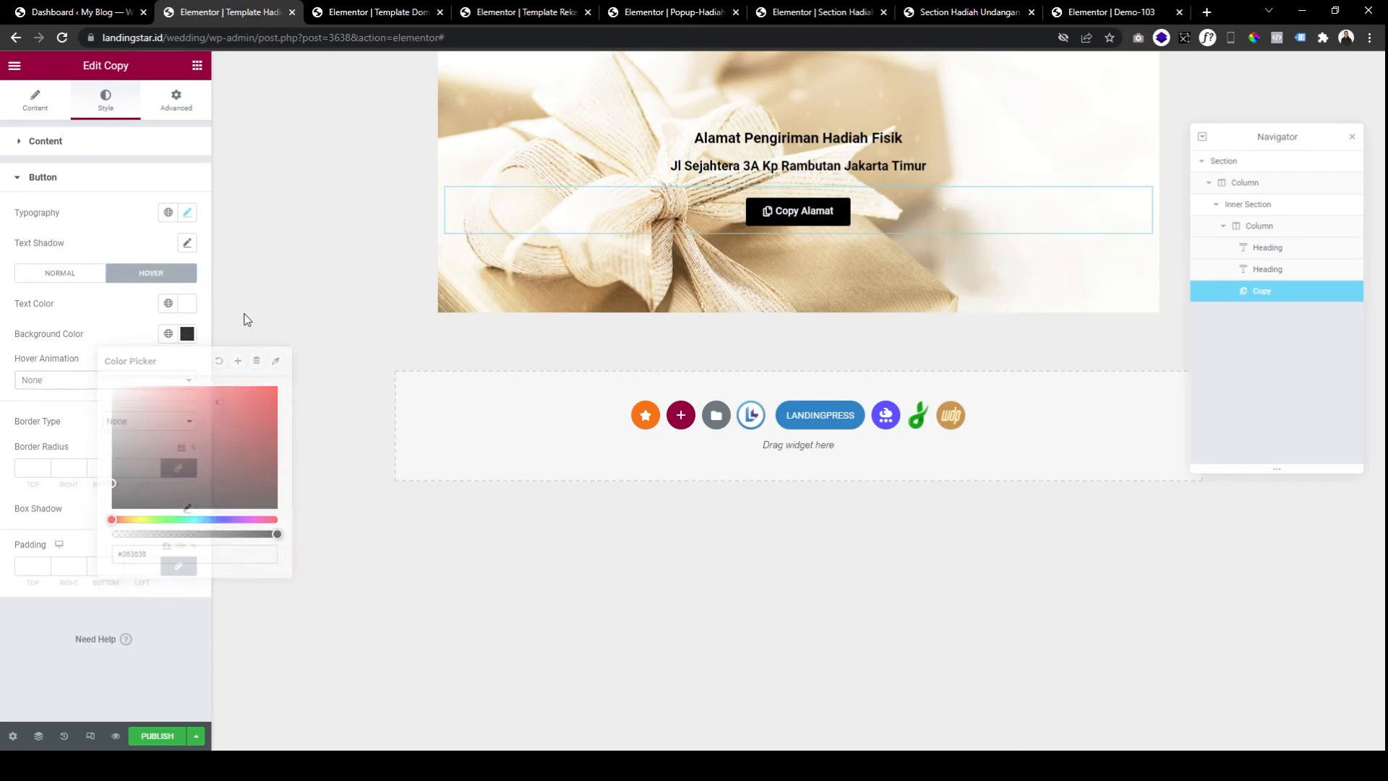
left_click(158, 736)
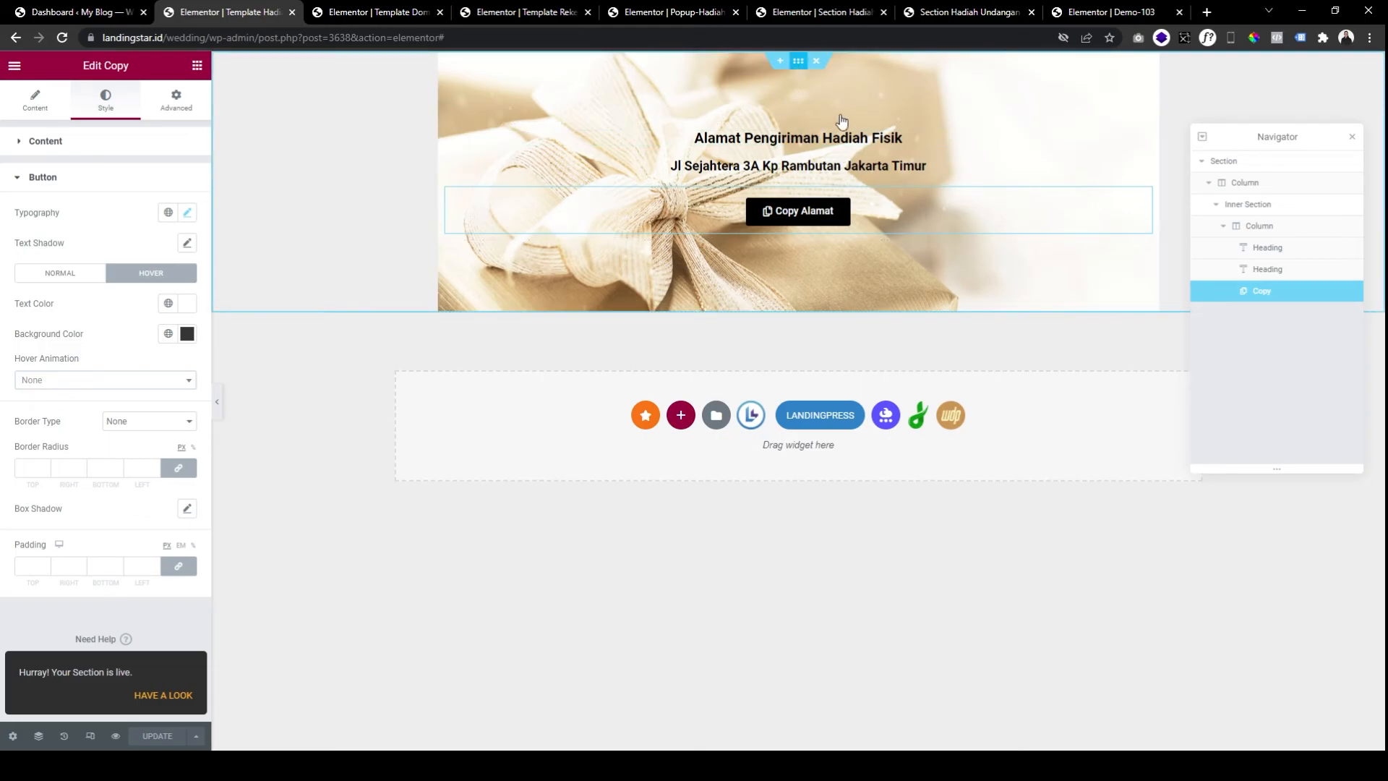
Set the gift address section's border radius to 10.
left_click(453, 63)
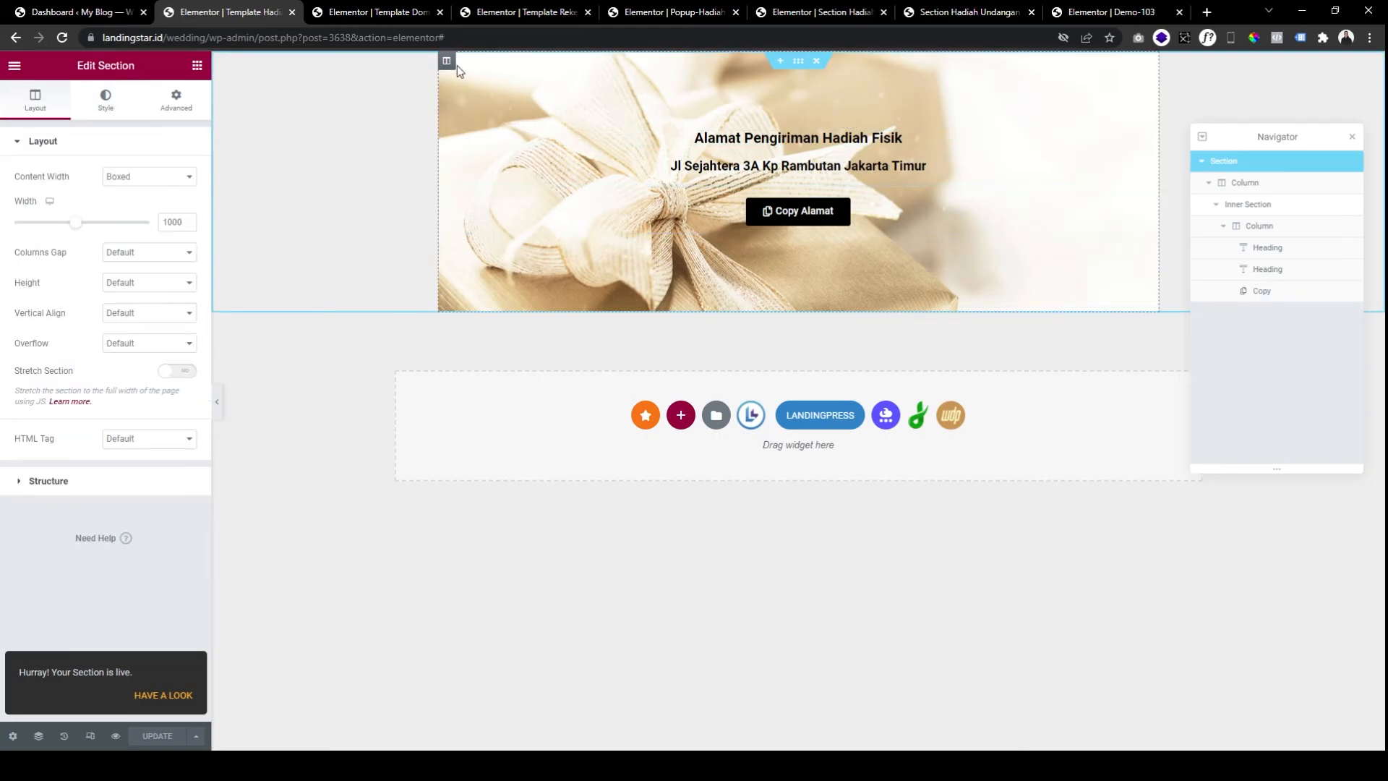
left_click(106, 105)
left_click(131, 274)
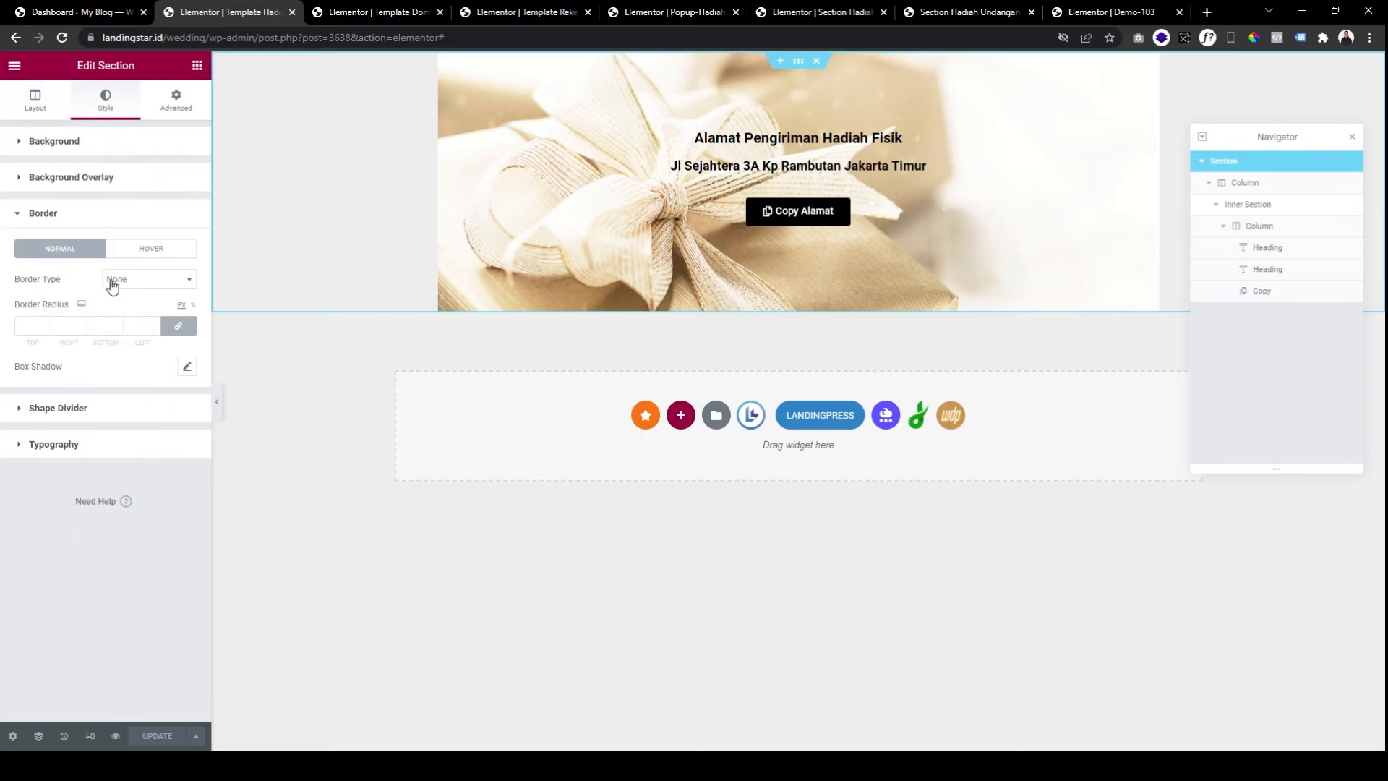
left_click(66, 330)
type("10")
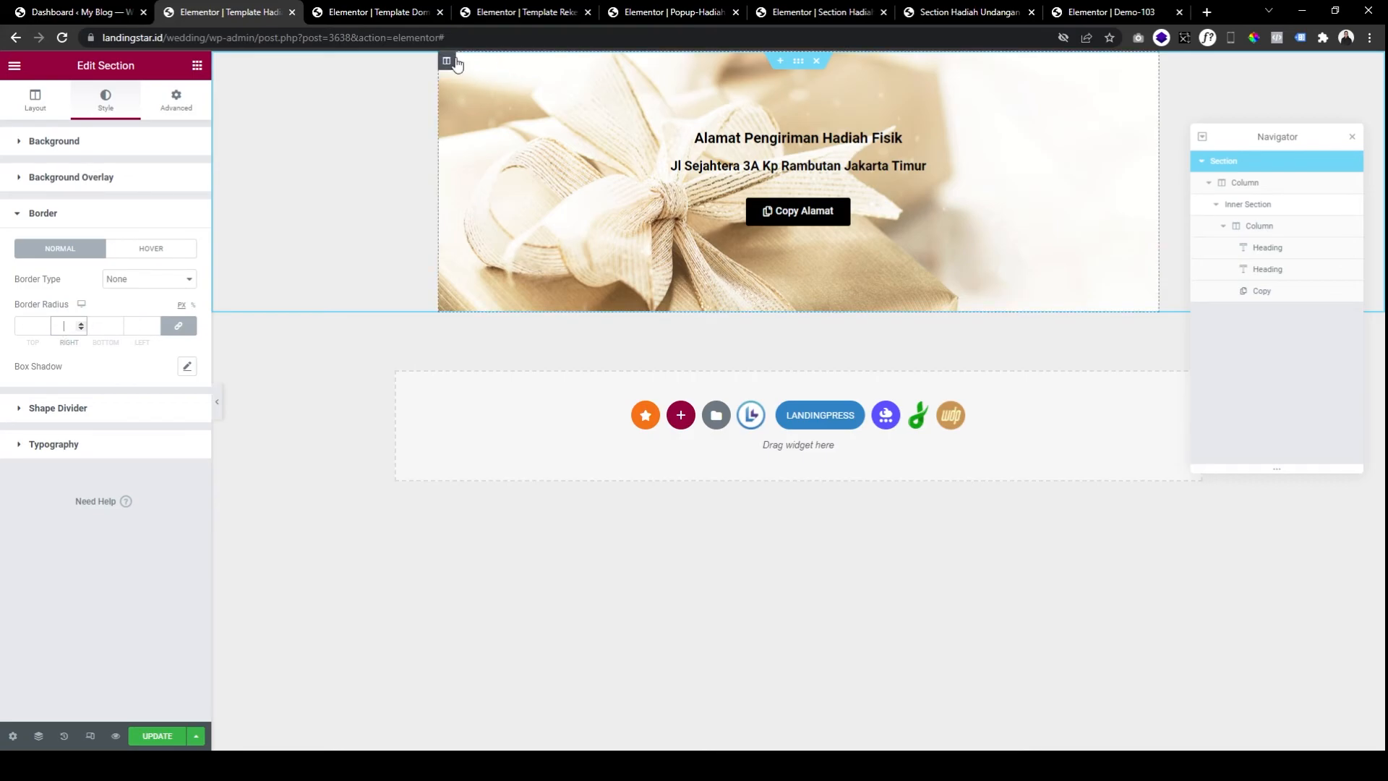
Give the gift-image column a border radius of 10, preview the rounded card, and update.
left_click(447, 61)
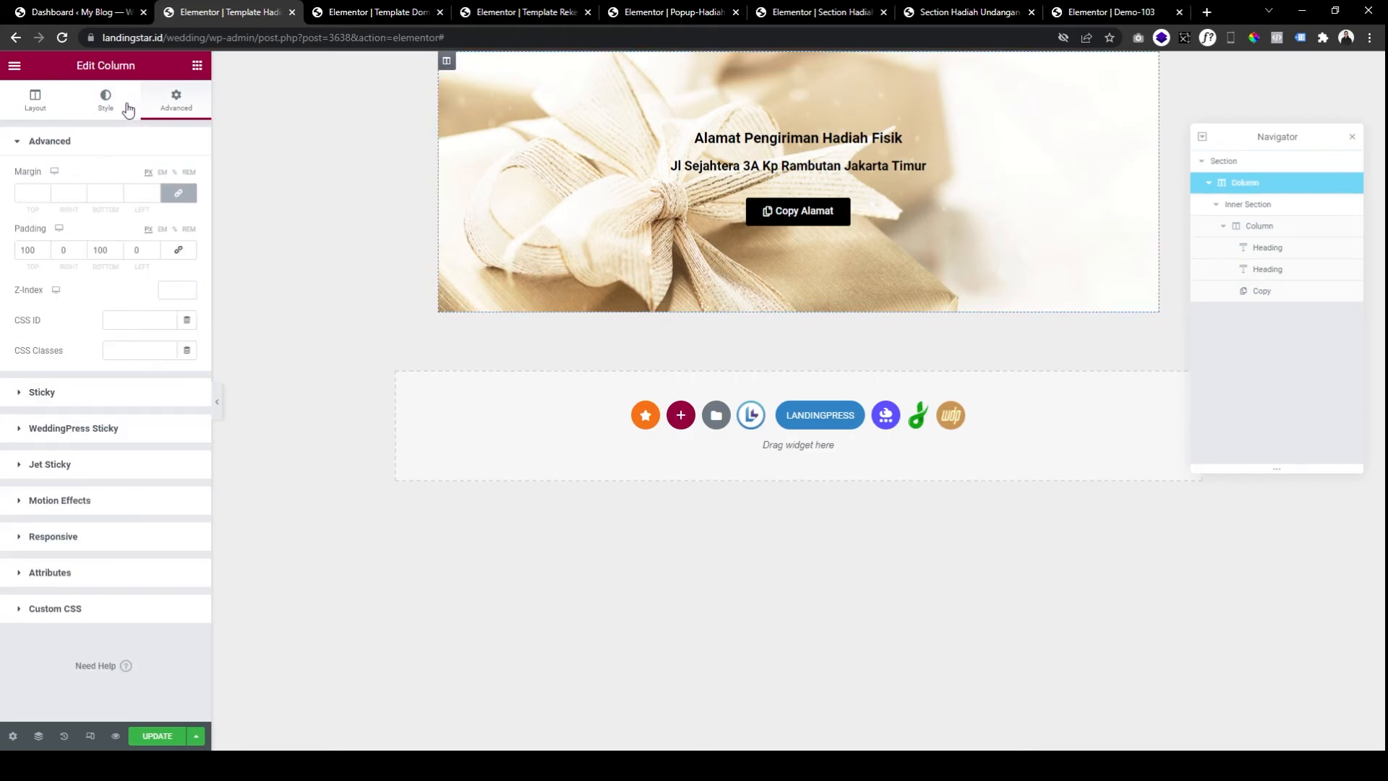
left_click(101, 108)
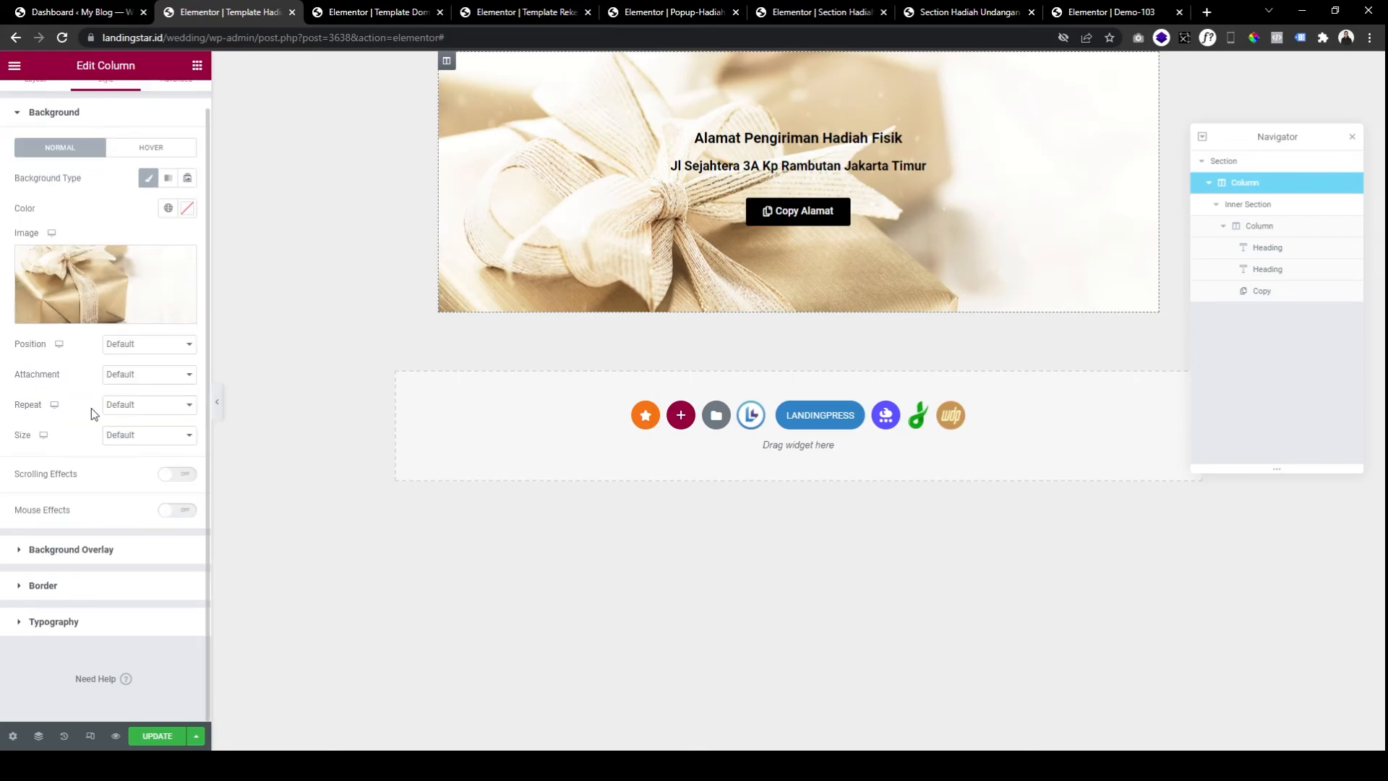
left_click(68, 587)
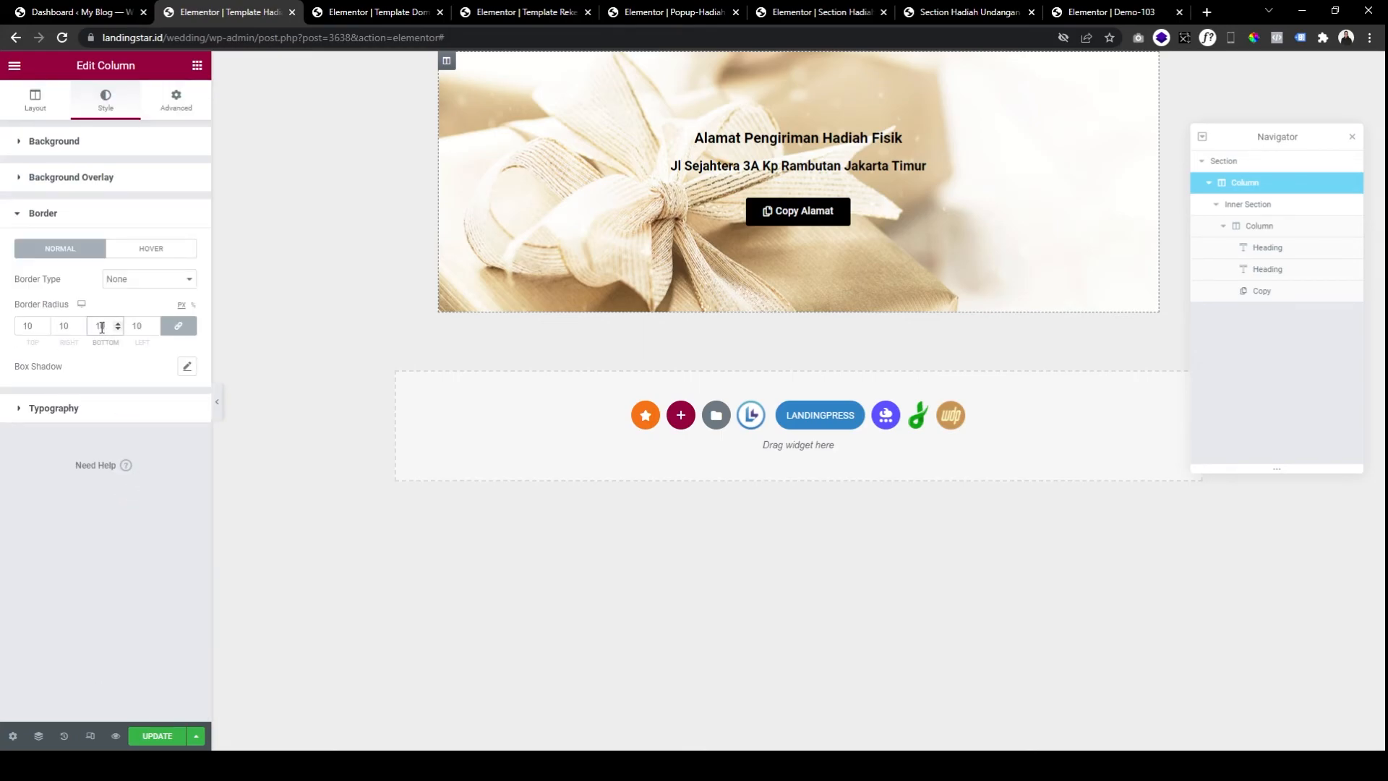
left_click(217, 401)
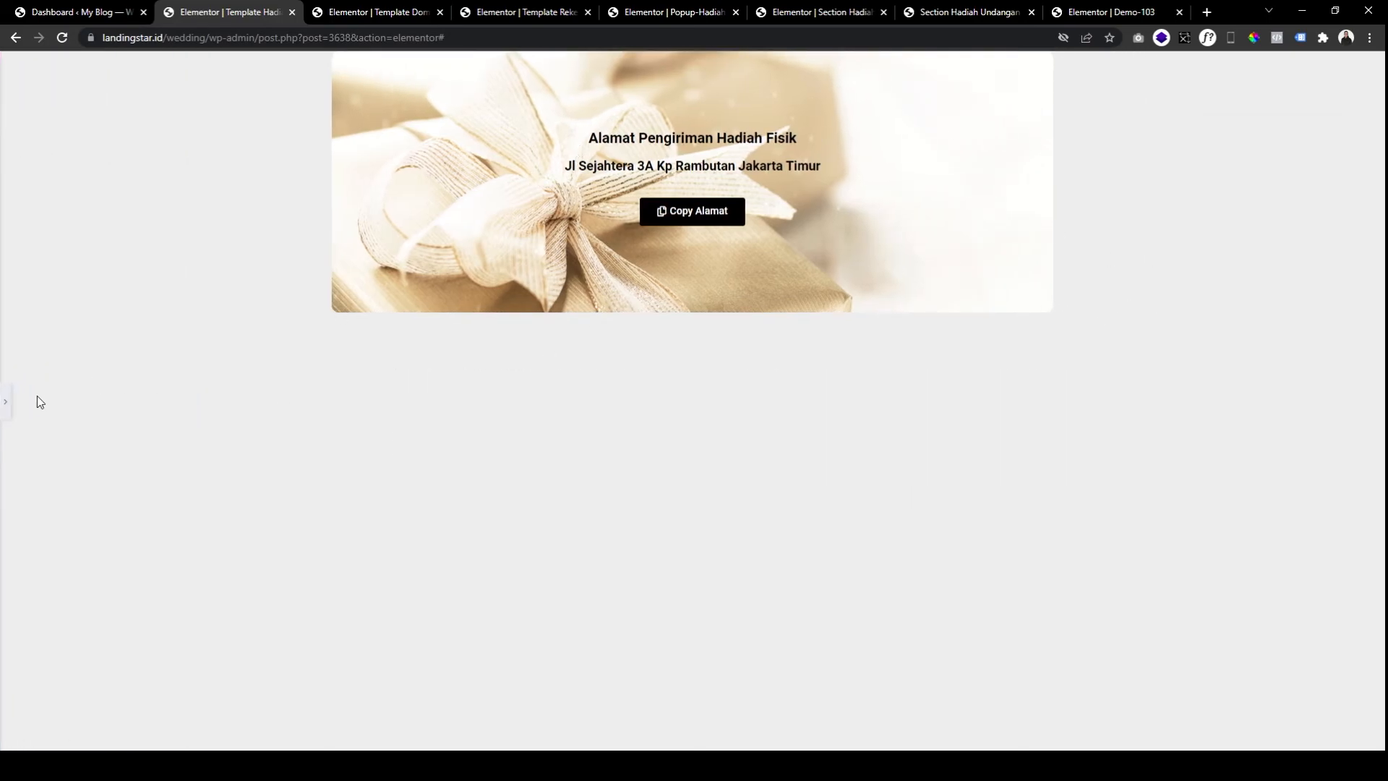
left_click(10, 396)
left_click(151, 737)
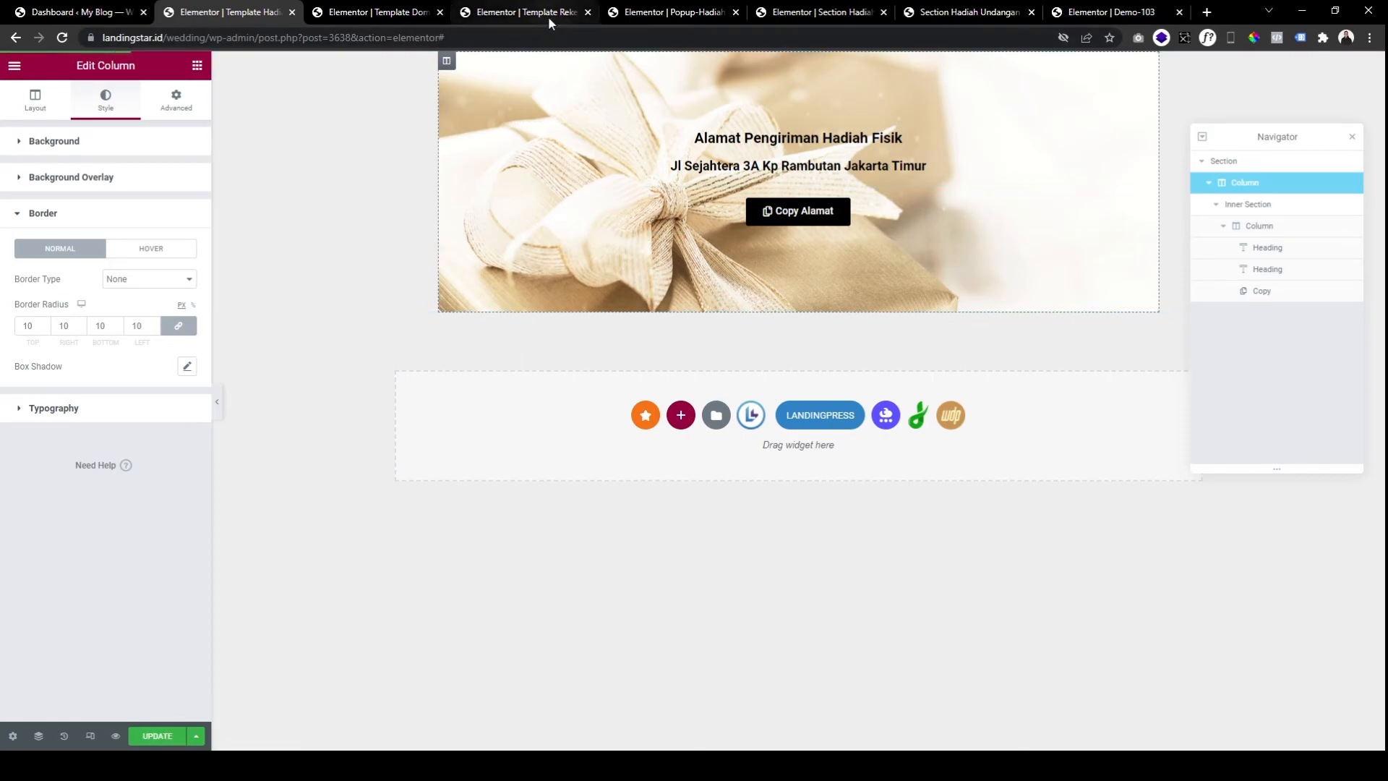
Return to the Wedding Gift popup editor, reload it, and select the accordion.
left_click(823, 16)
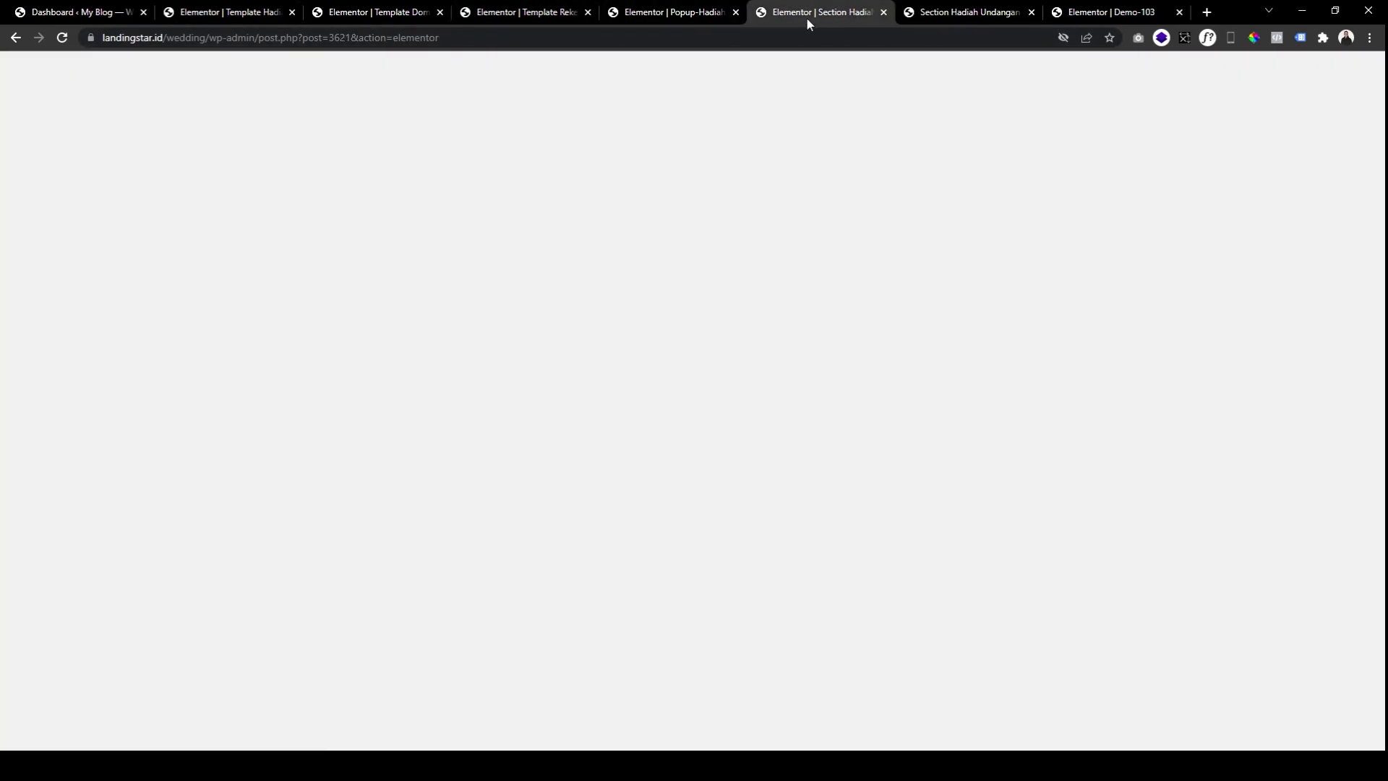
left_click(658, 16)
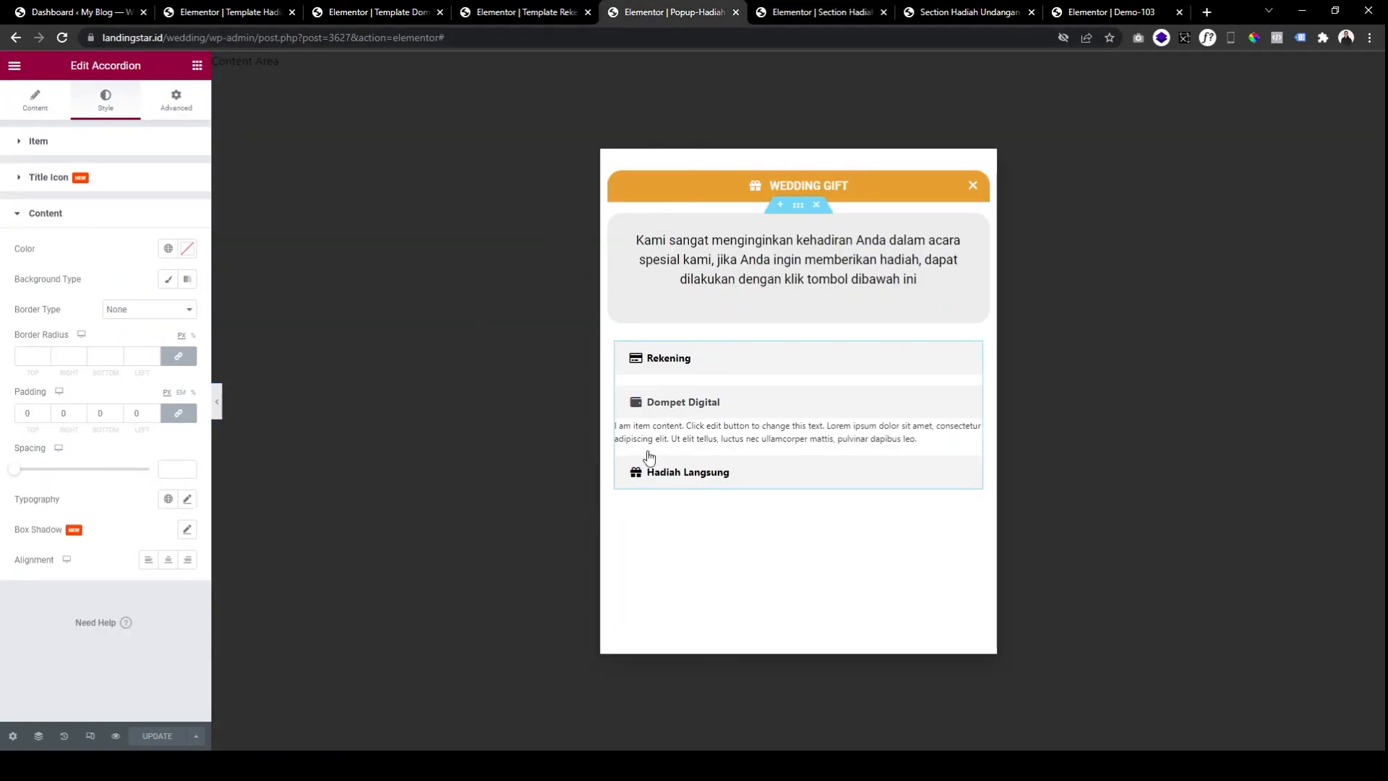
left_click(62, 38)
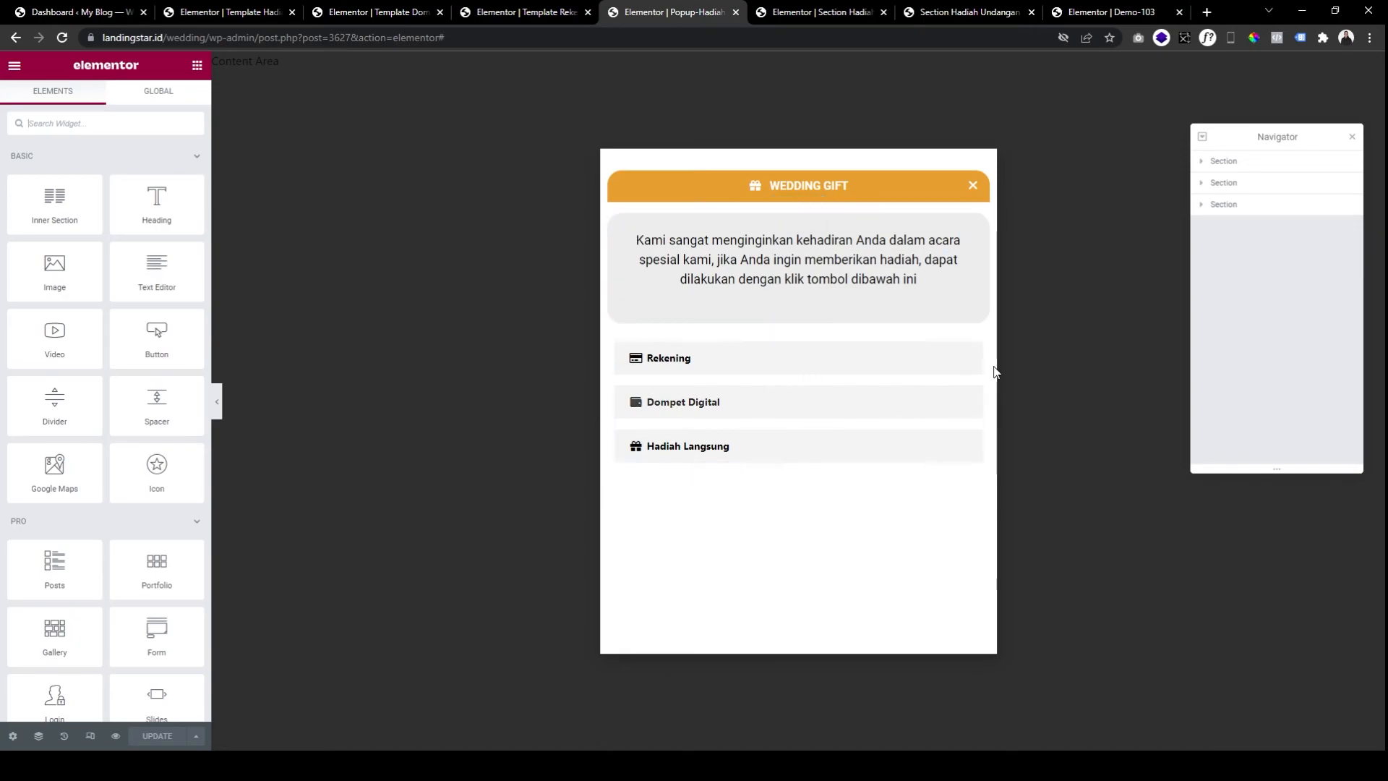
left_click(694, 360)
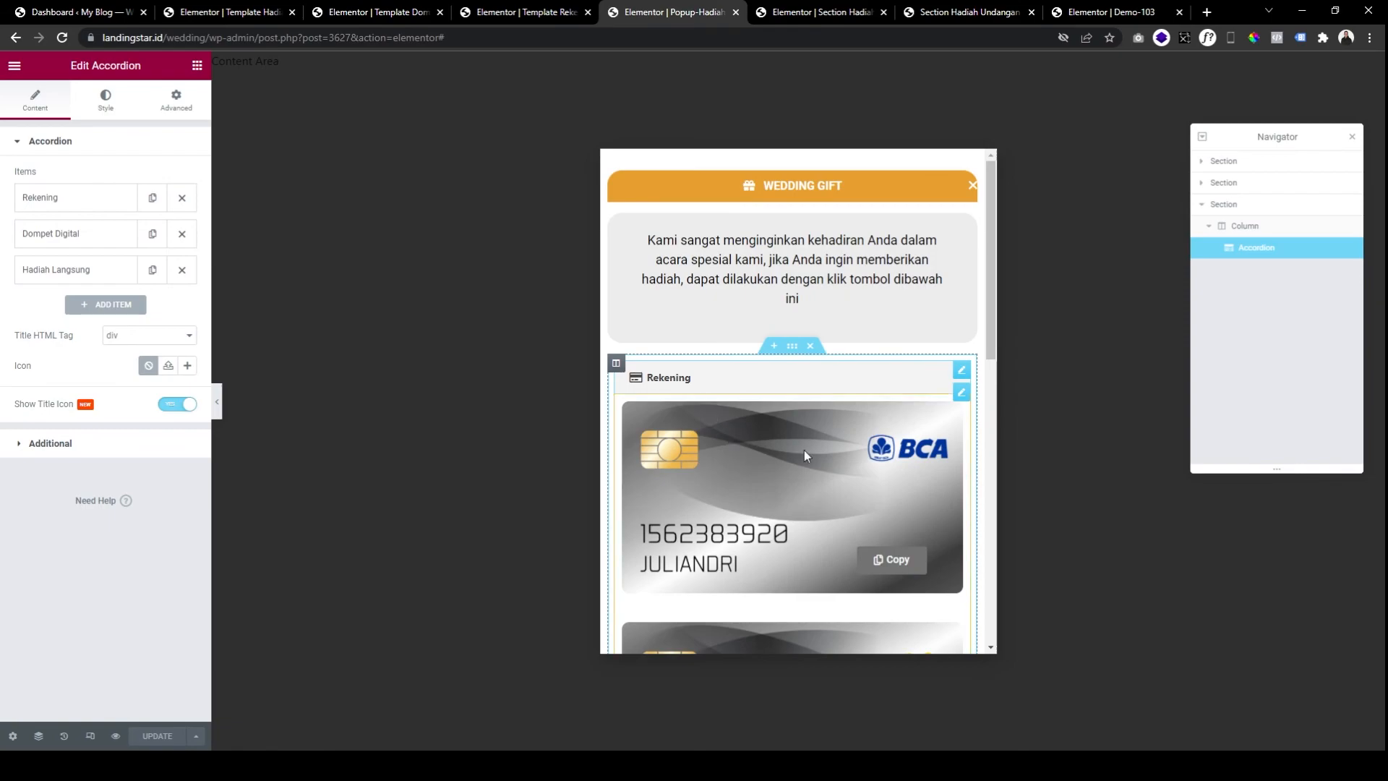
left_click(672, 382)
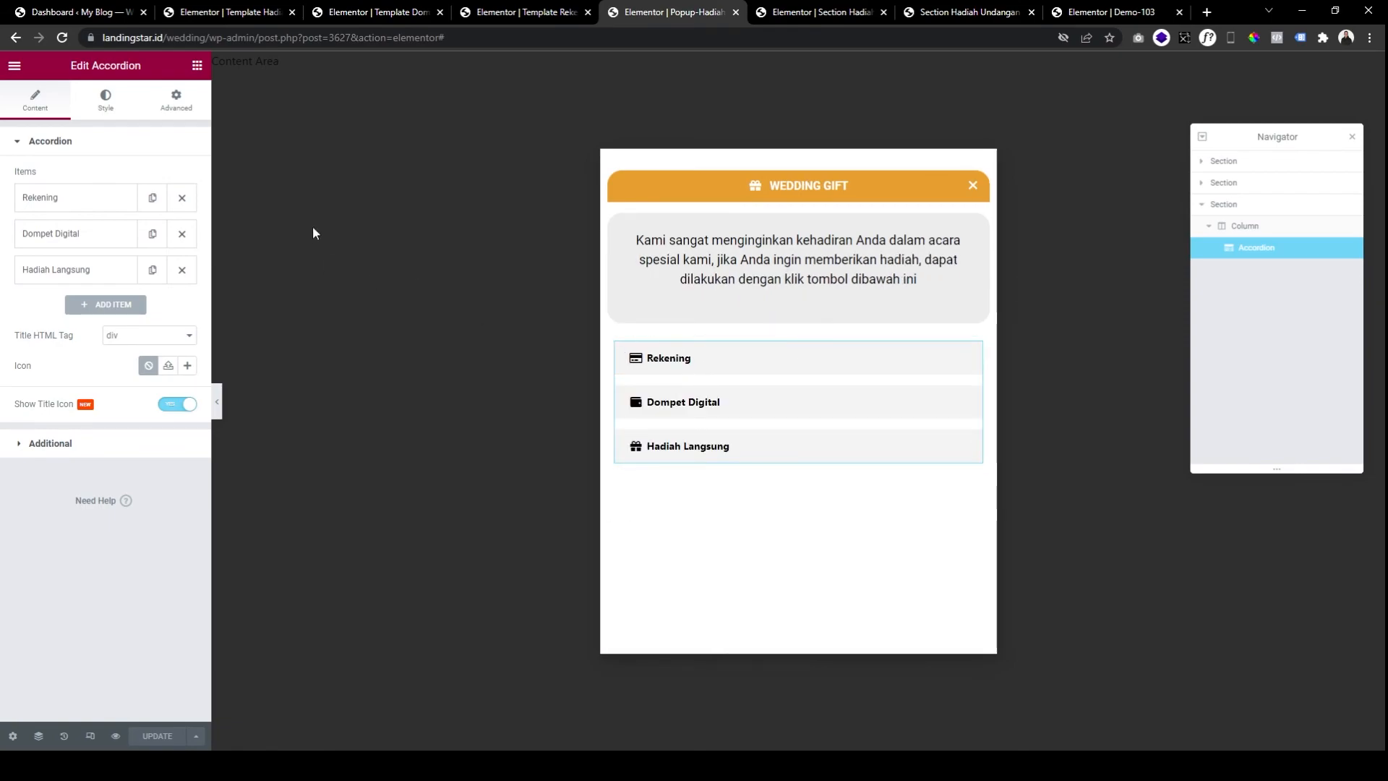
Set the Dompet Digital item's source to Elementor Template and choose Template Dompet Digital.
left_click(65, 248)
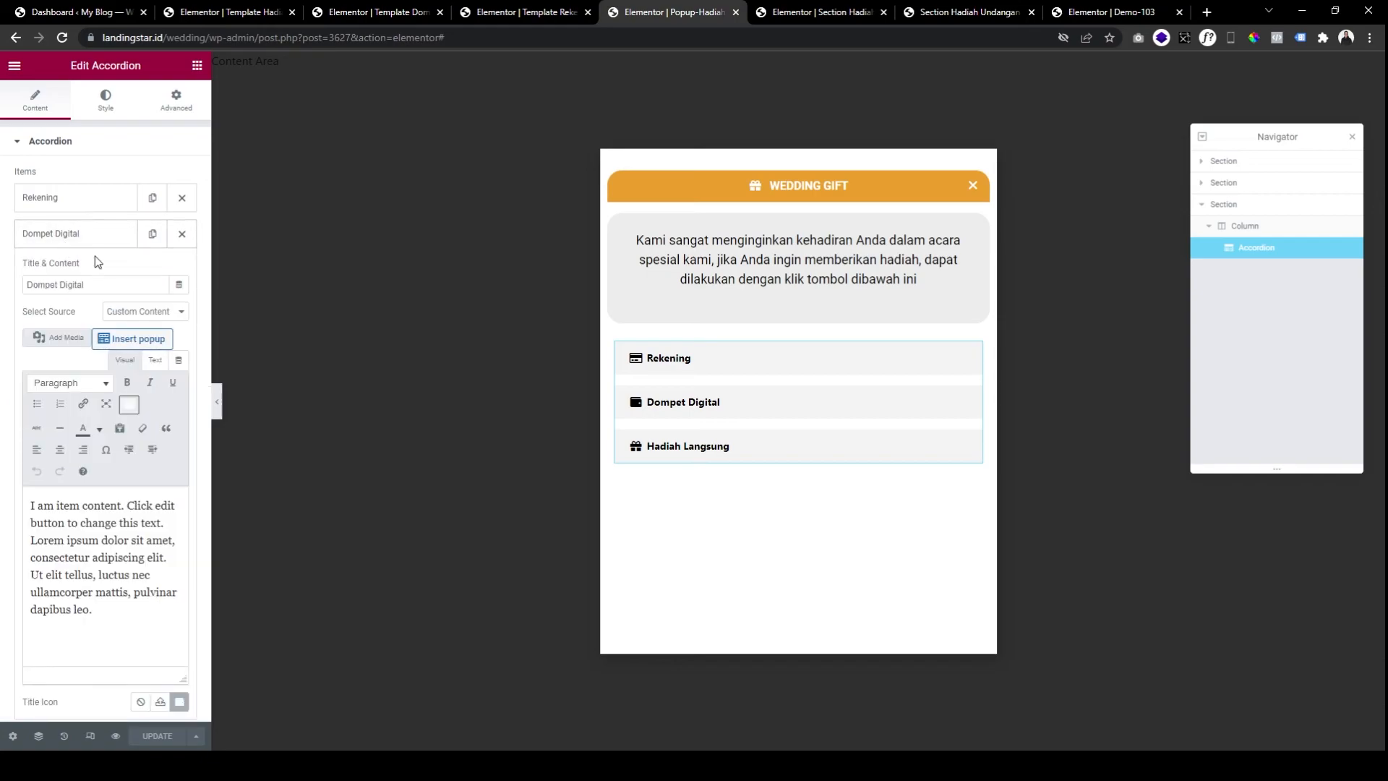
left_click(105, 239)
left_click(108, 241)
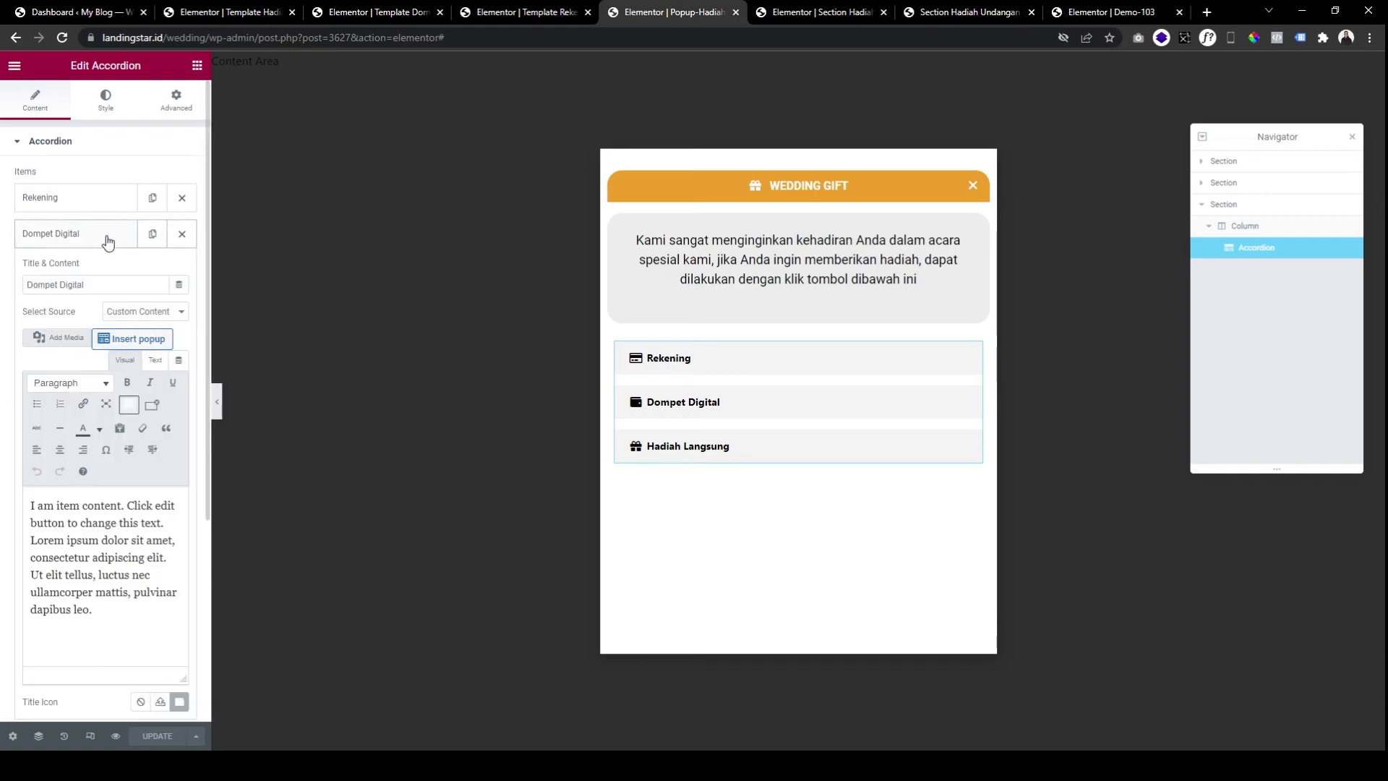
left_click(148, 340)
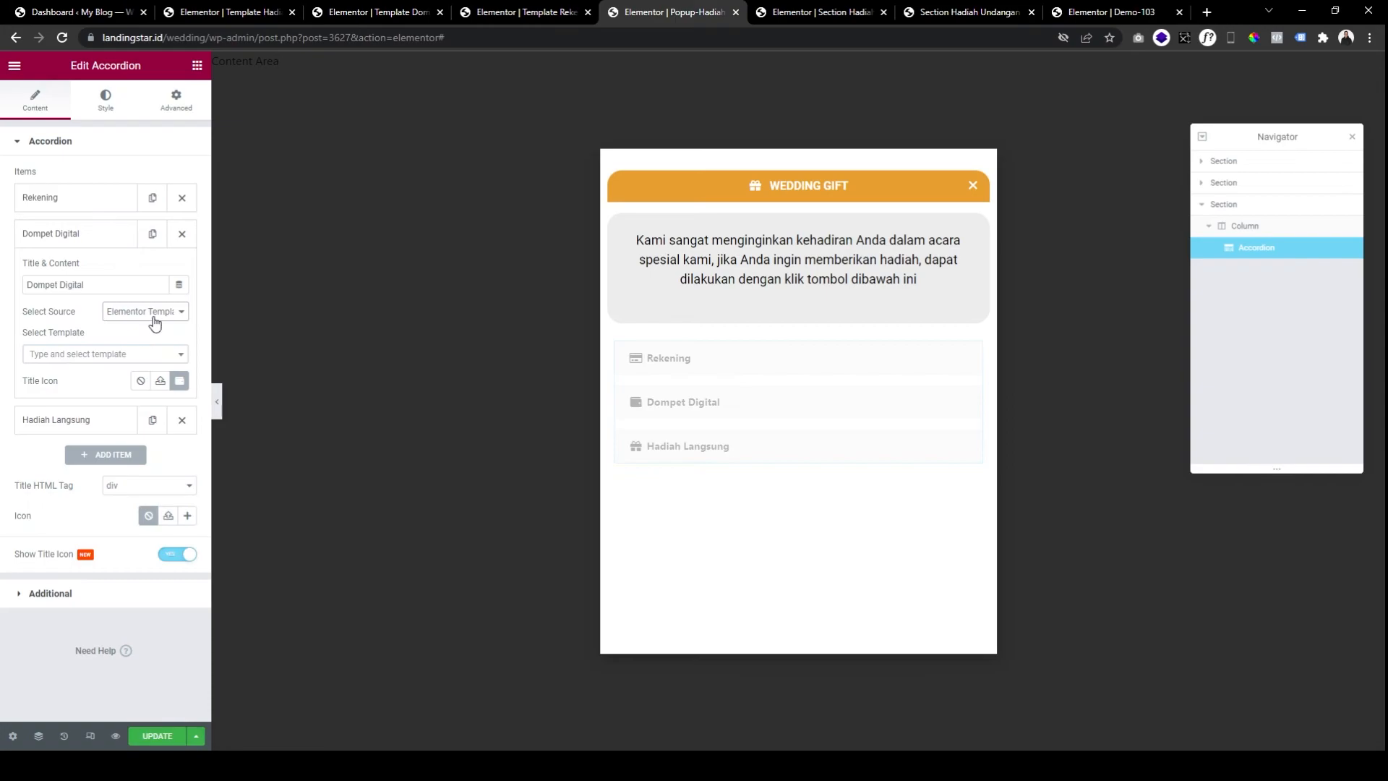
left_click(121, 355)
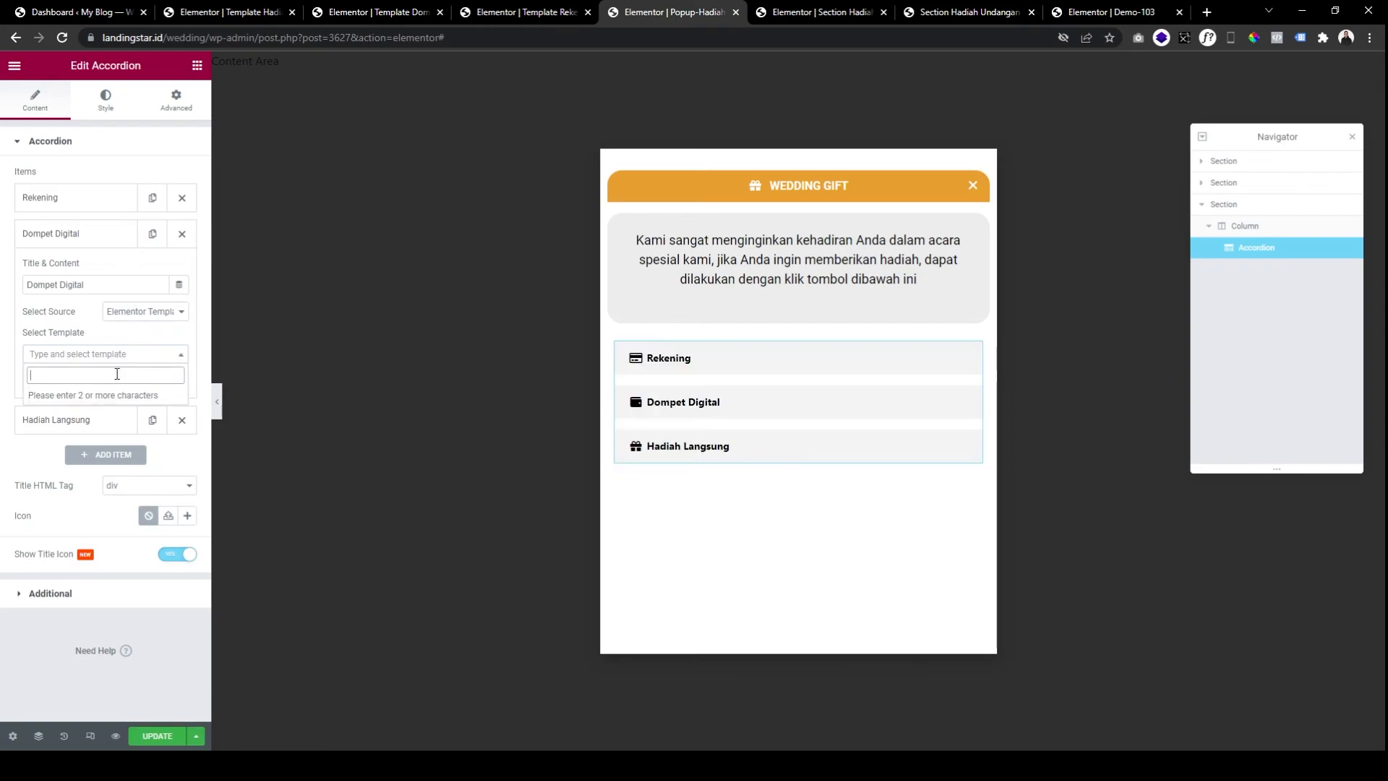
type("template do")
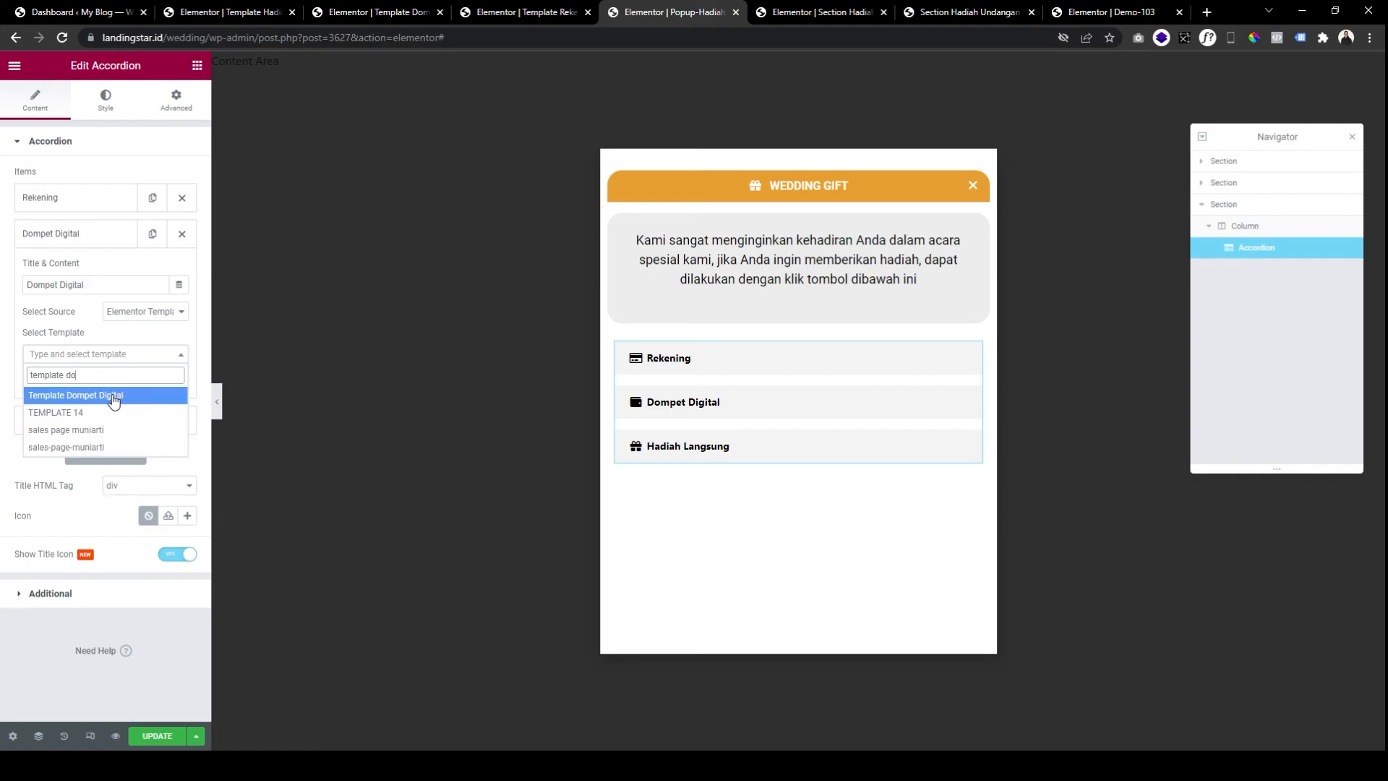
left_click(113, 397)
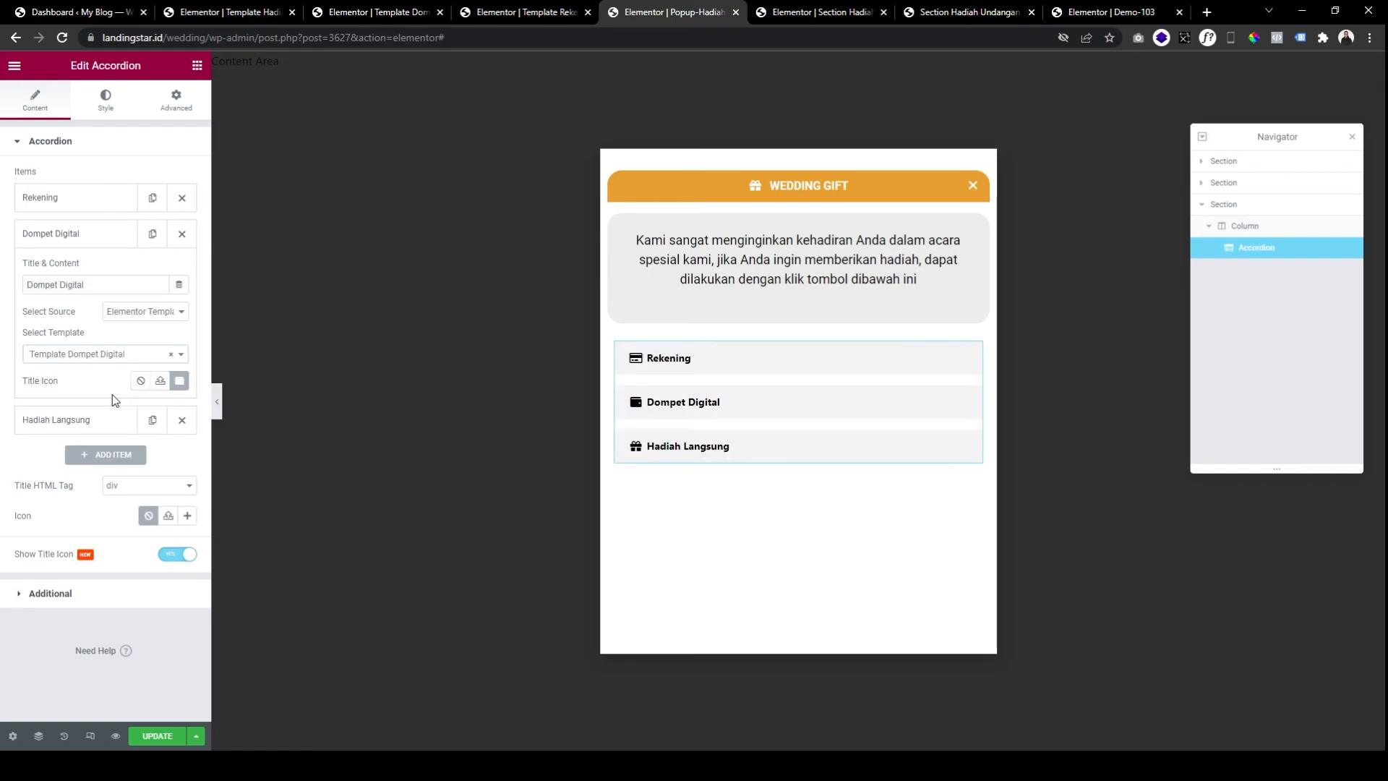
Expand Dompet Digital in the popup preview to check the e-wallet cards.
left_click(701, 401)
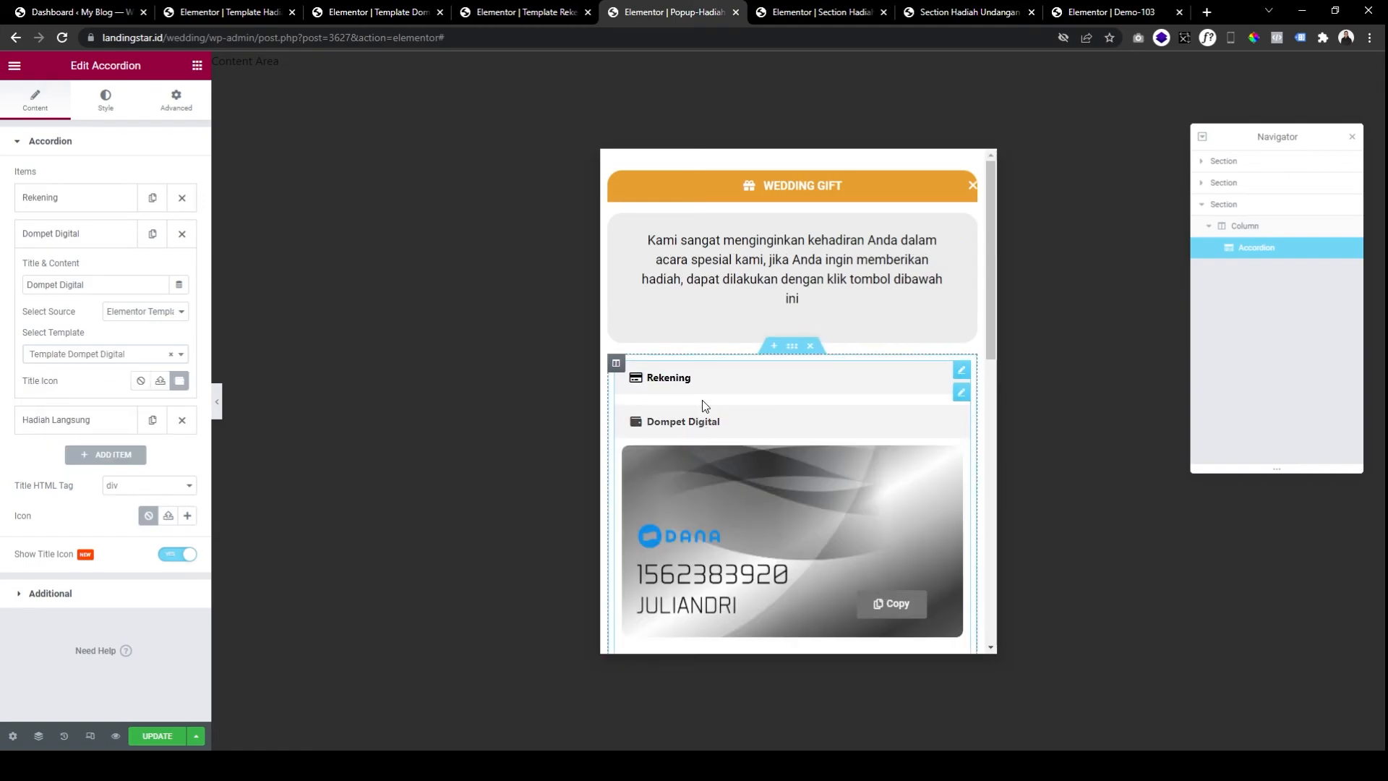
scroll(742, 467, "down", 10)
scroll(810, 473, "up", 5)
scroll(805, 469, "down", 5)
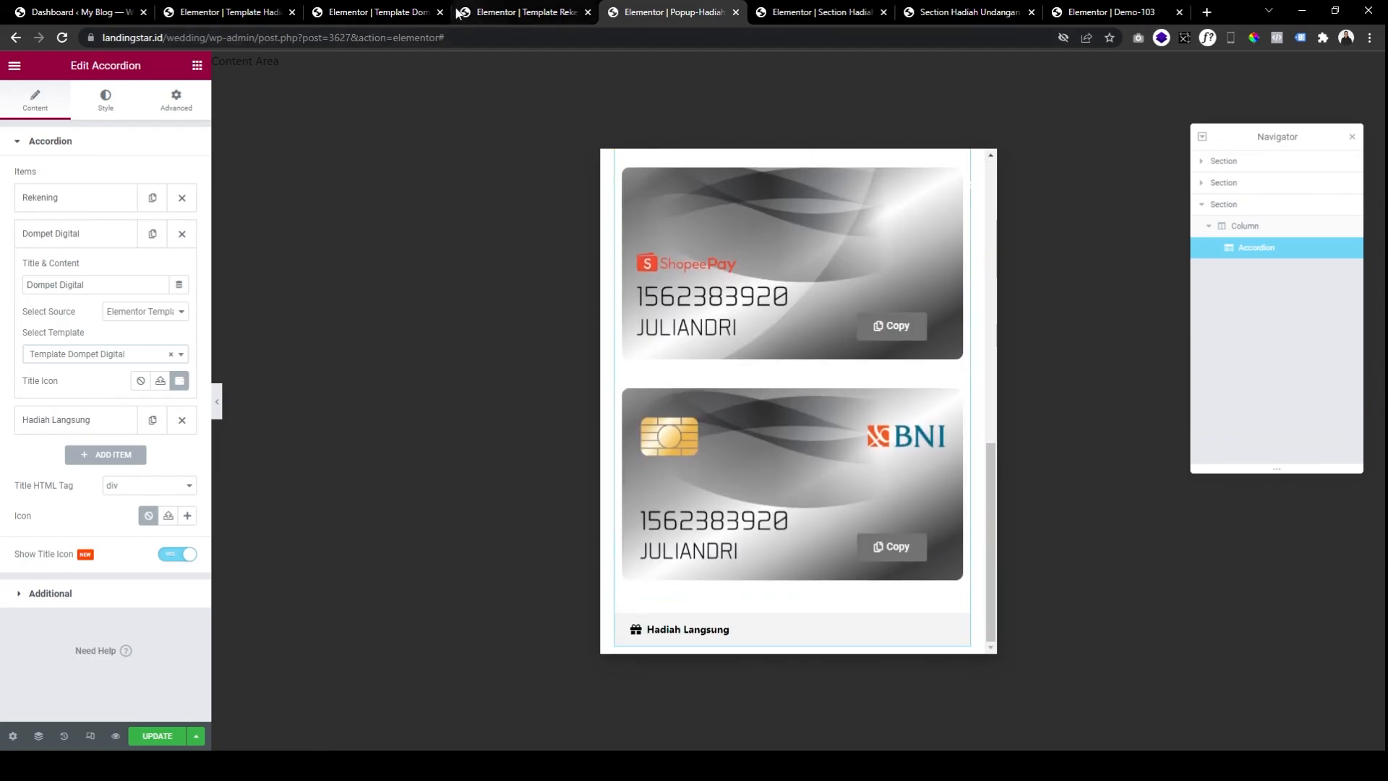
Delete the BNI card and its leftover copy element from Template Dompet Digital, save, and return to the popup.
left_click(402, 13)
scroll(846, 362, "down", 15)
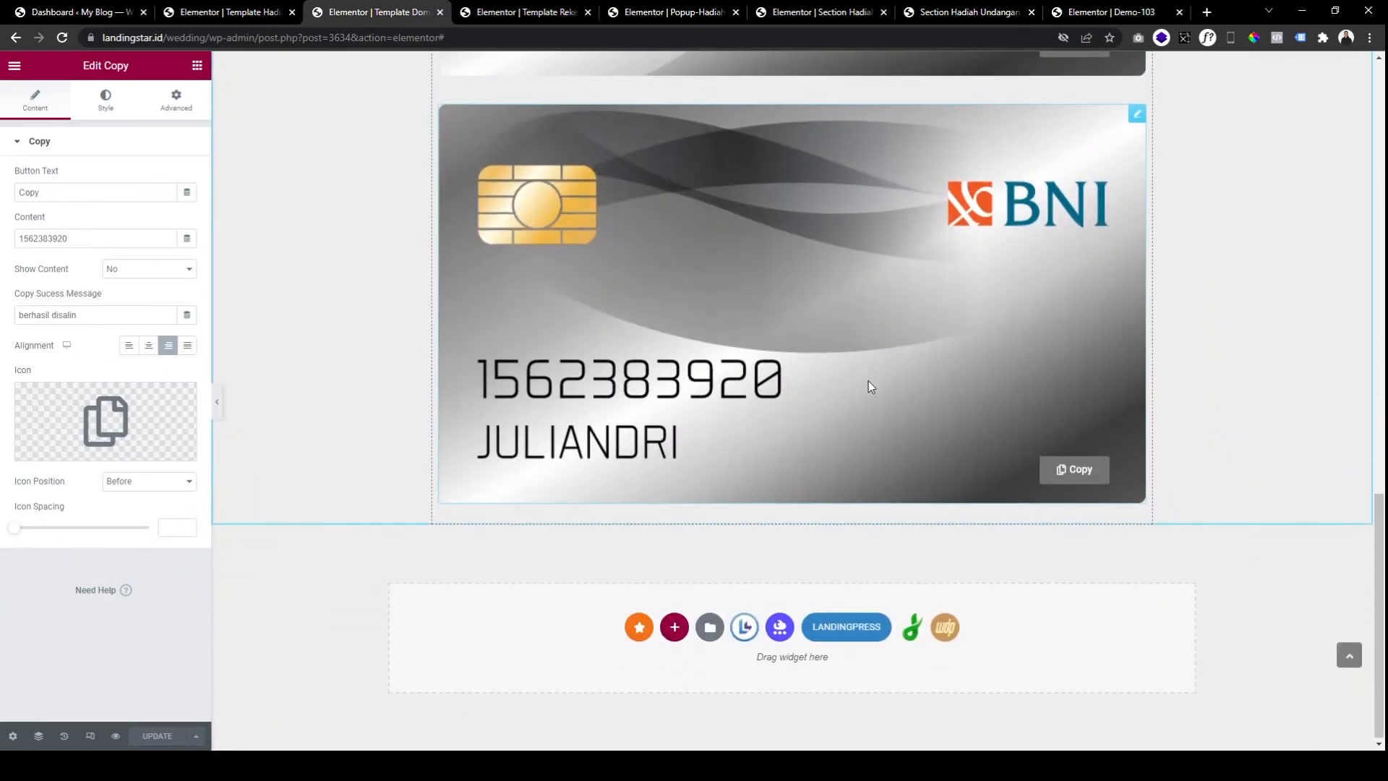
scroll(864, 376, "up", 4)
right_click(858, 411)
left_click(903, 647)
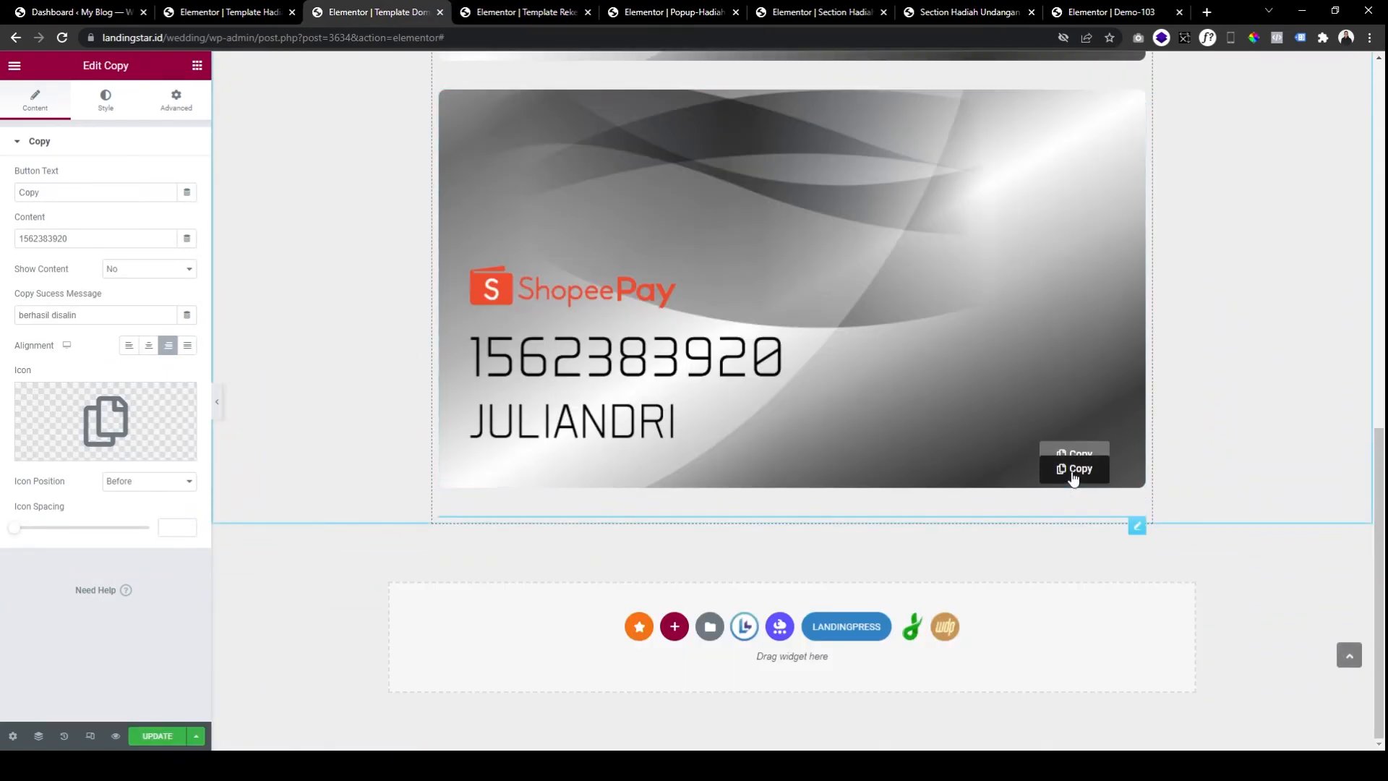
right_click(1074, 479)
left_click(1120, 660)
left_click(168, 737)
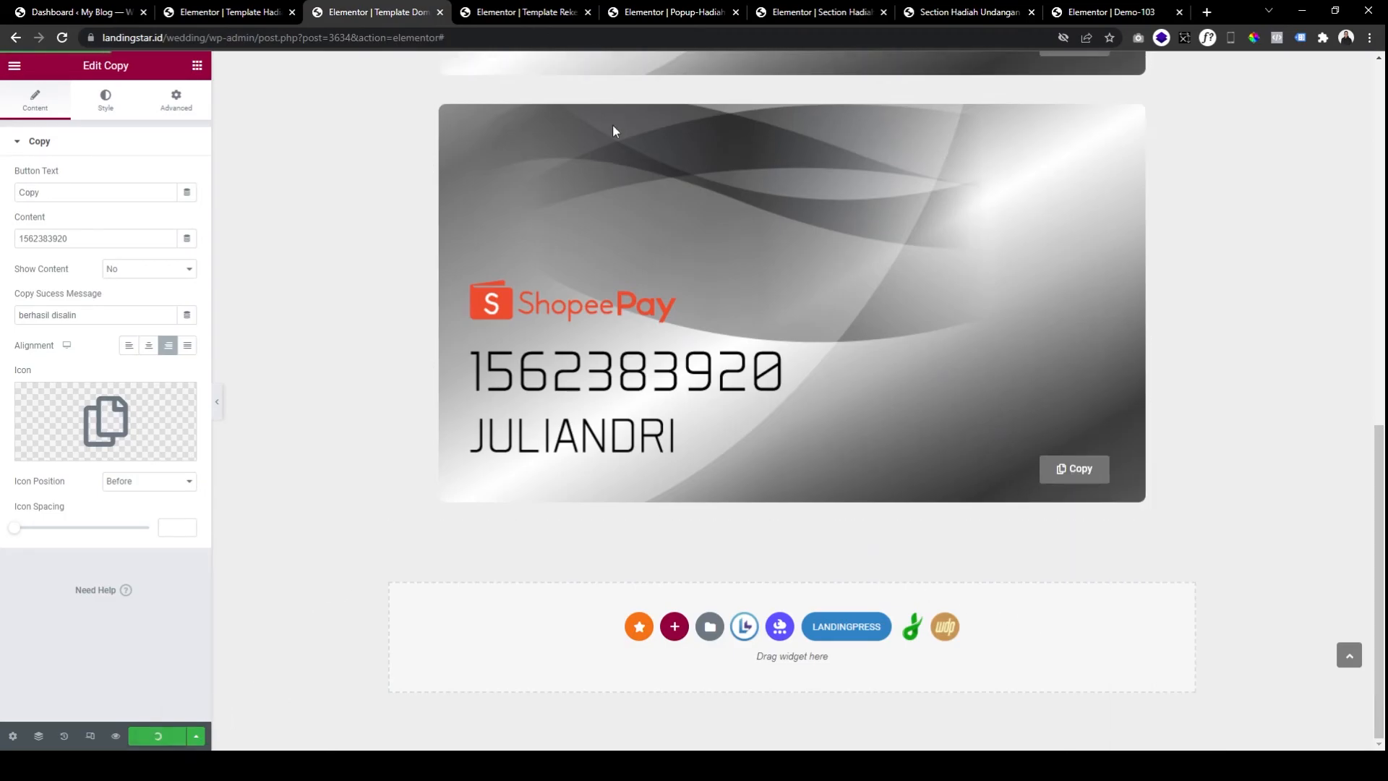
left_click(546, 13)
left_click(676, 15)
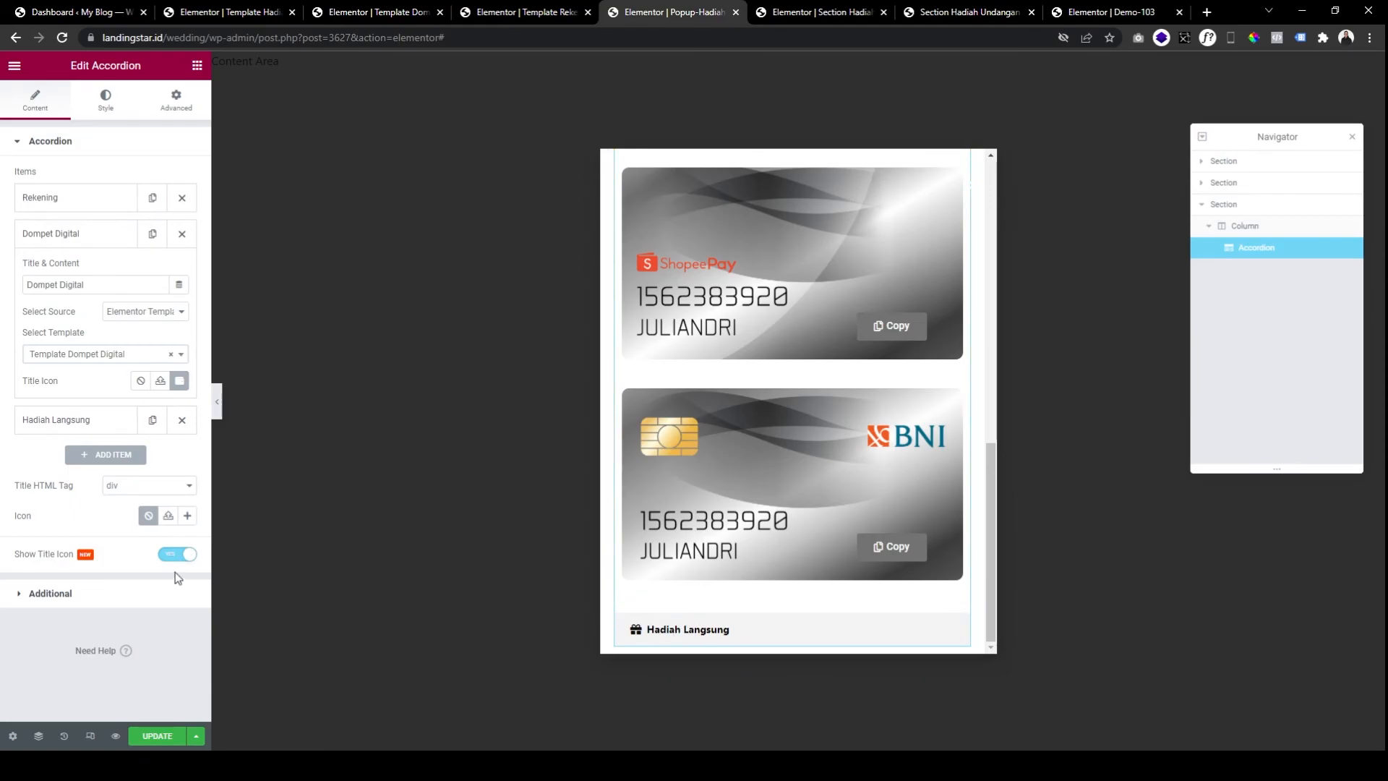
Set the Hadiah Langsung item's source to Elementor Template and choose Template Hadiah Langsung.
left_click(94, 231)
left_click(102, 266)
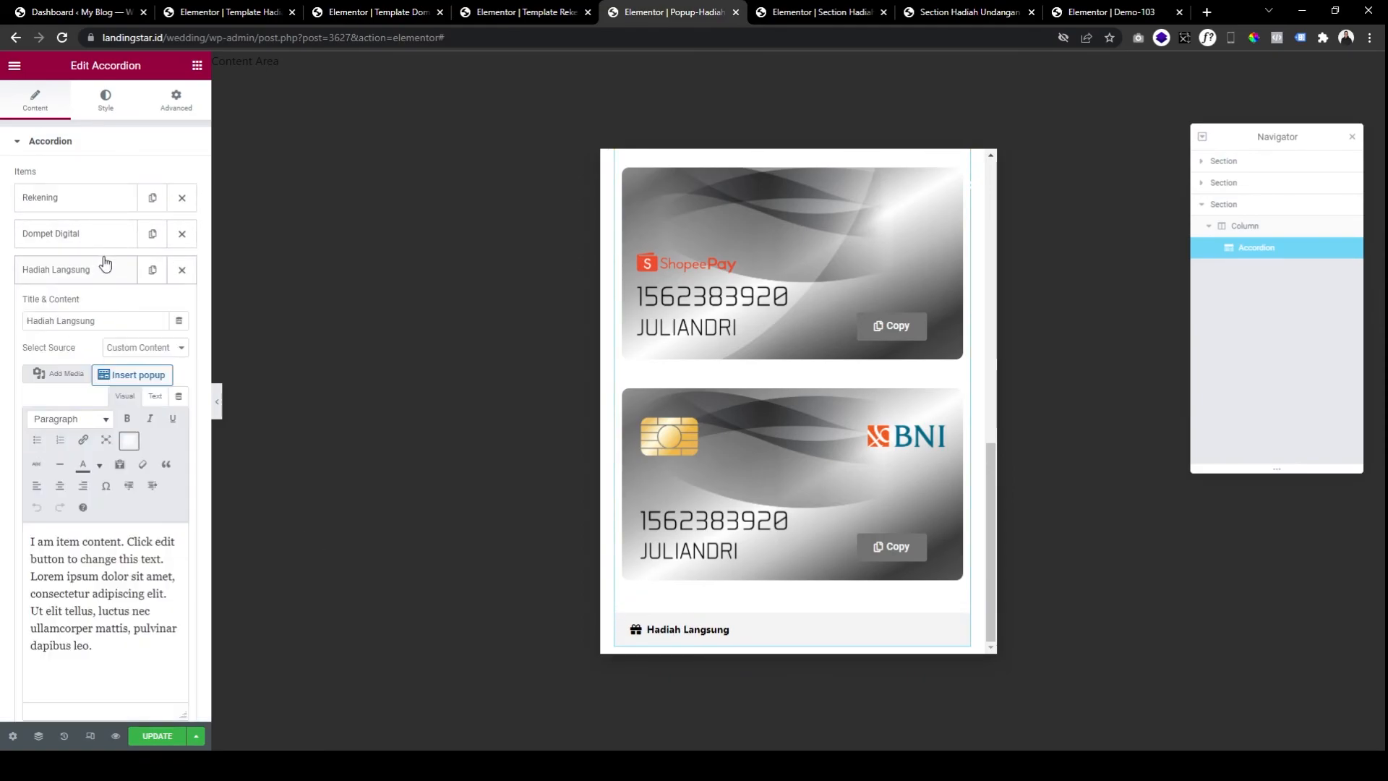
left_click(145, 349)
left_click(153, 381)
left_click(124, 391)
type("template")
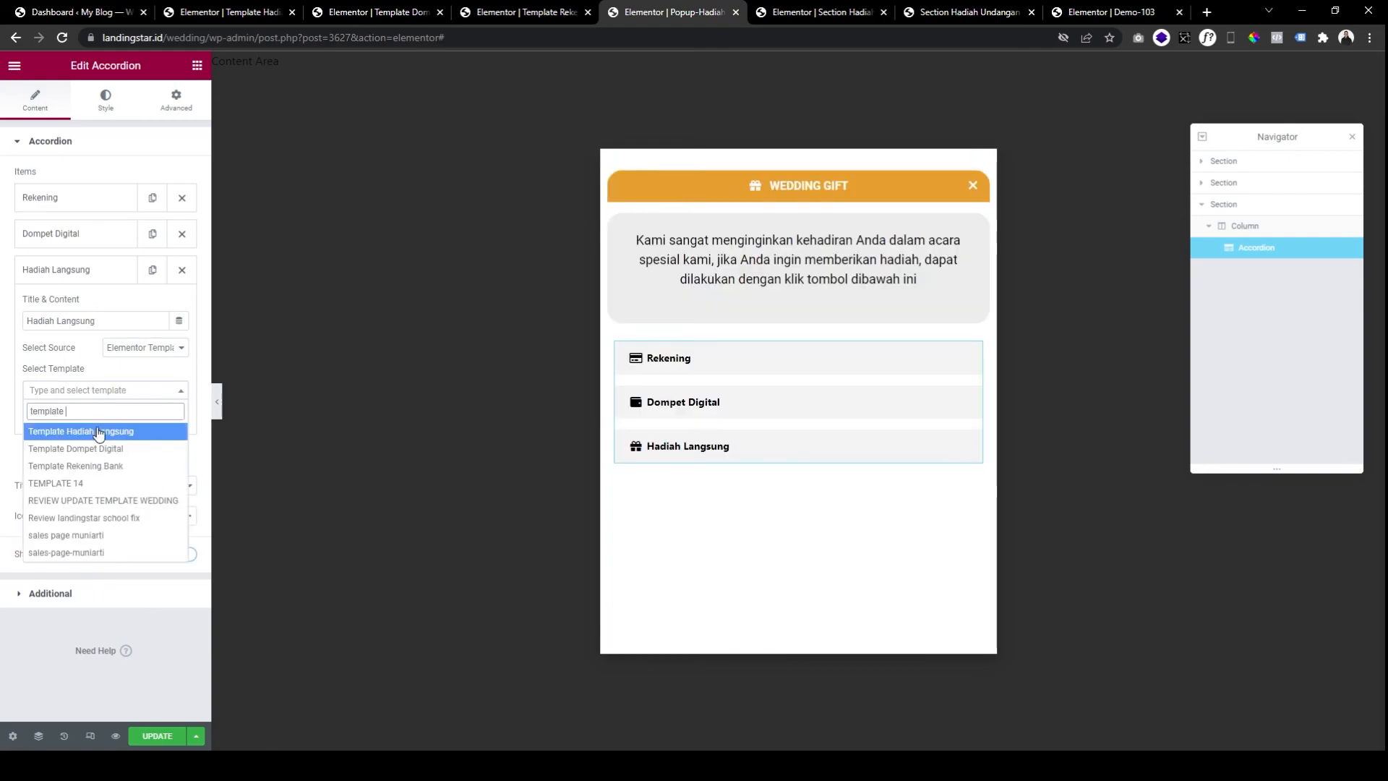
left_click(100, 432)
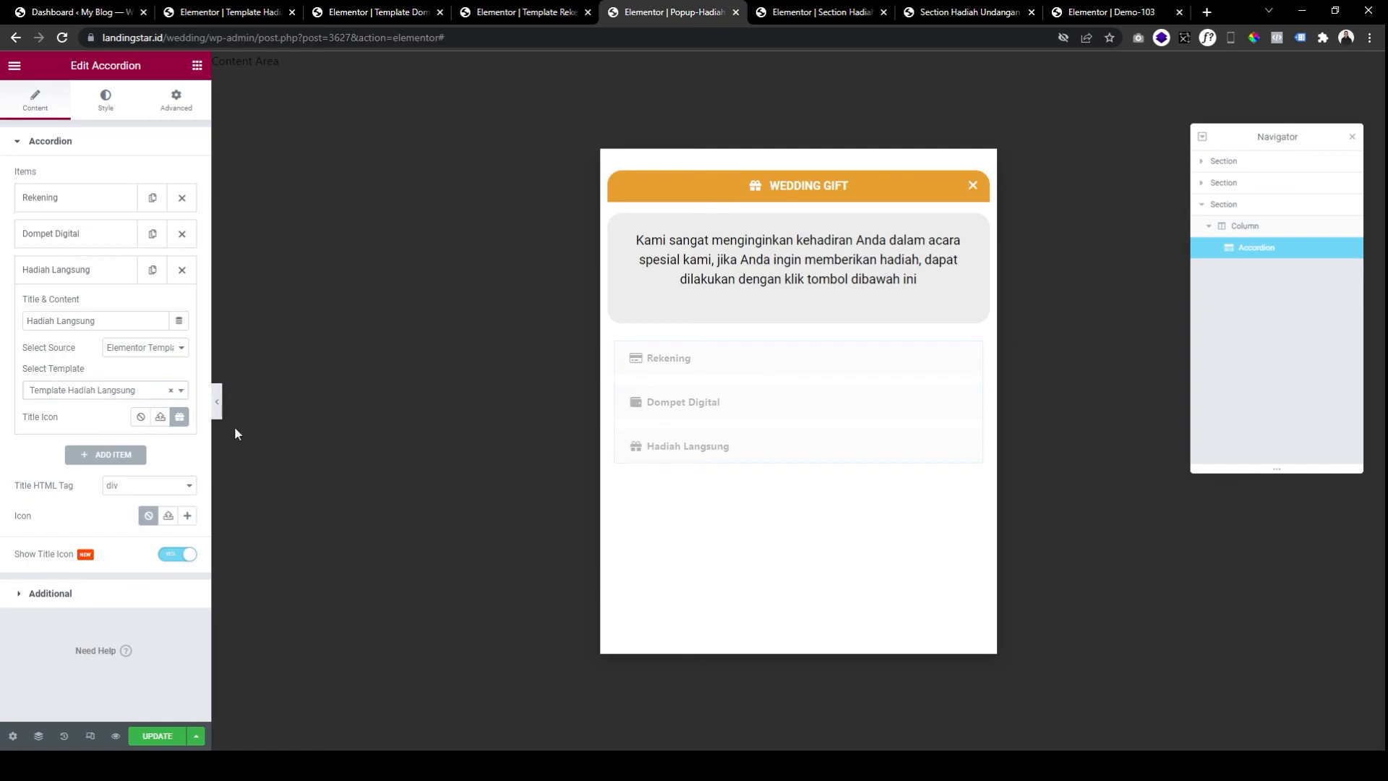
Expand and collapse the Dompet Digital and Hadiah Langsung items in the preview to check their content.
left_click(706, 447)
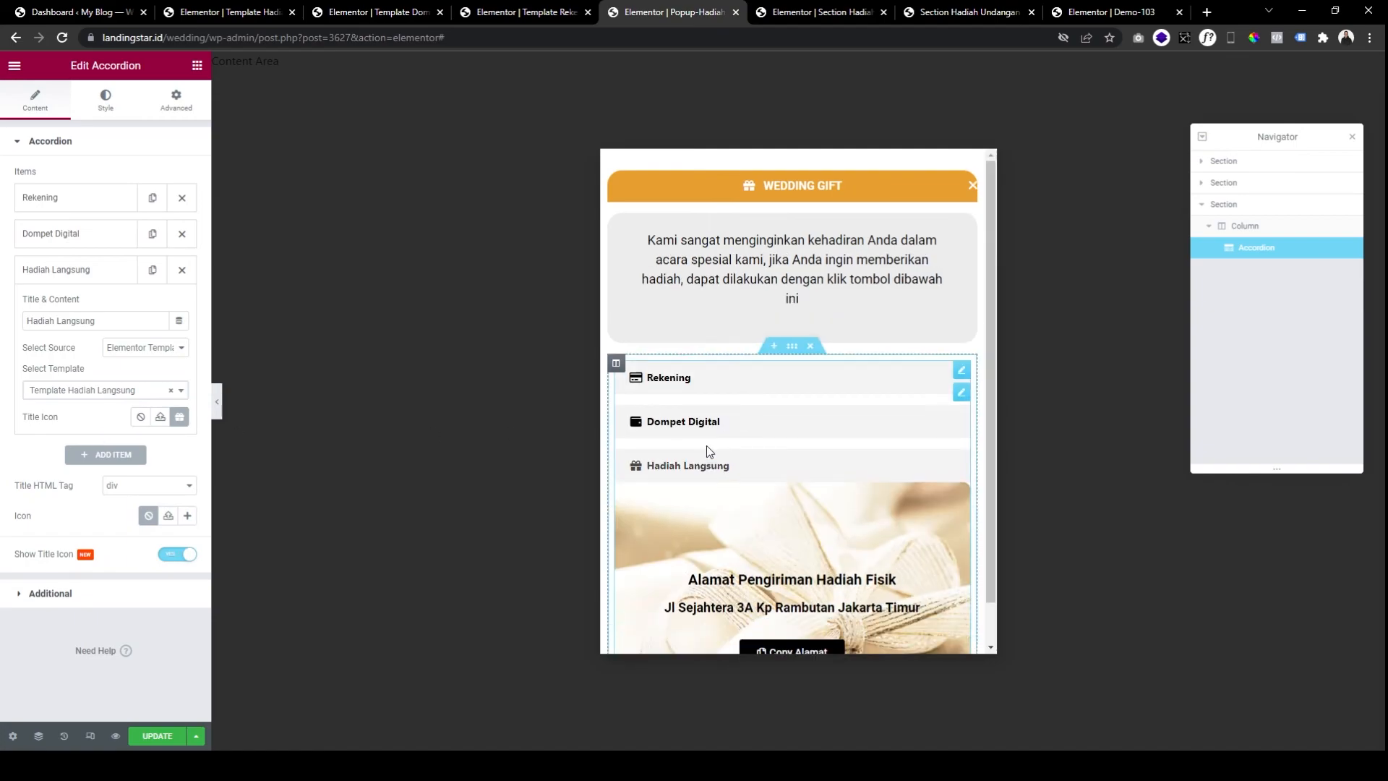
scroll(762, 459, "down", 2)
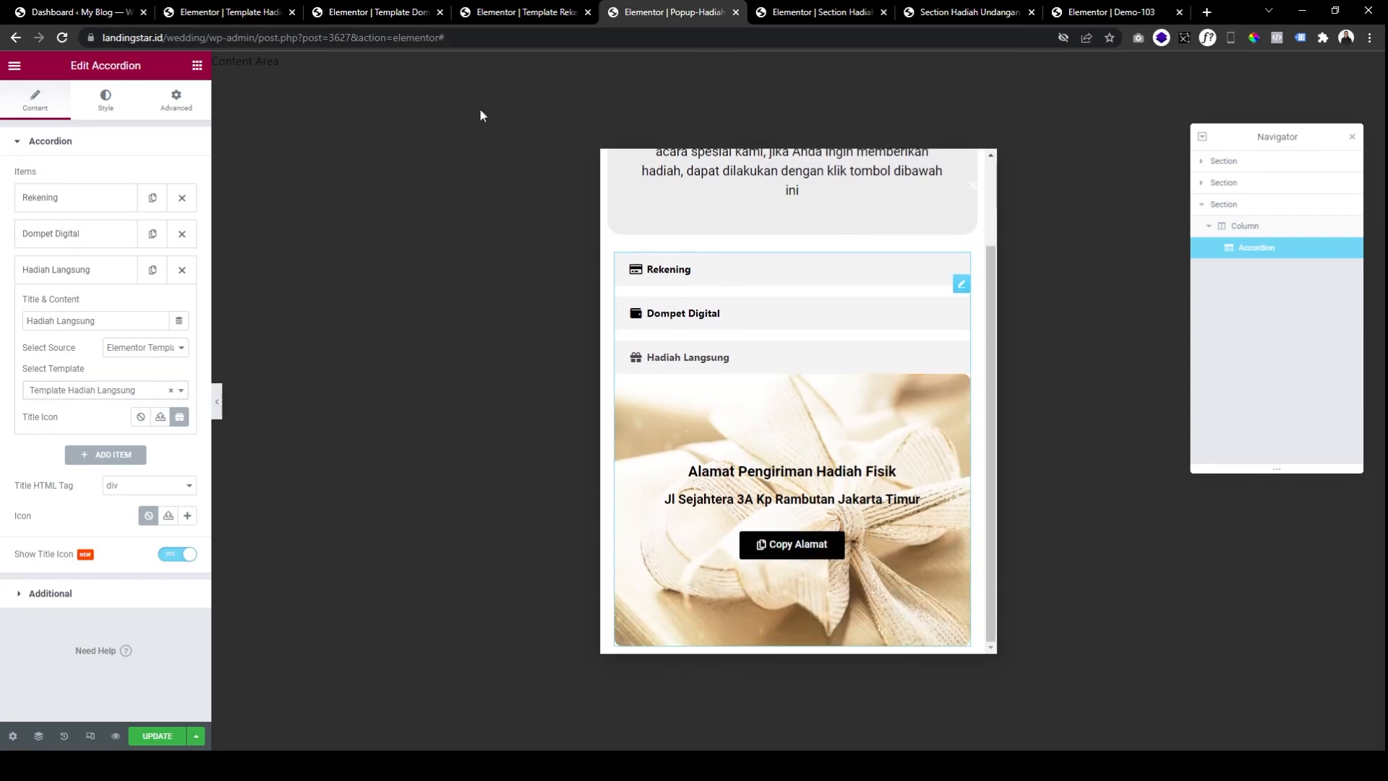
left_click(692, 321)
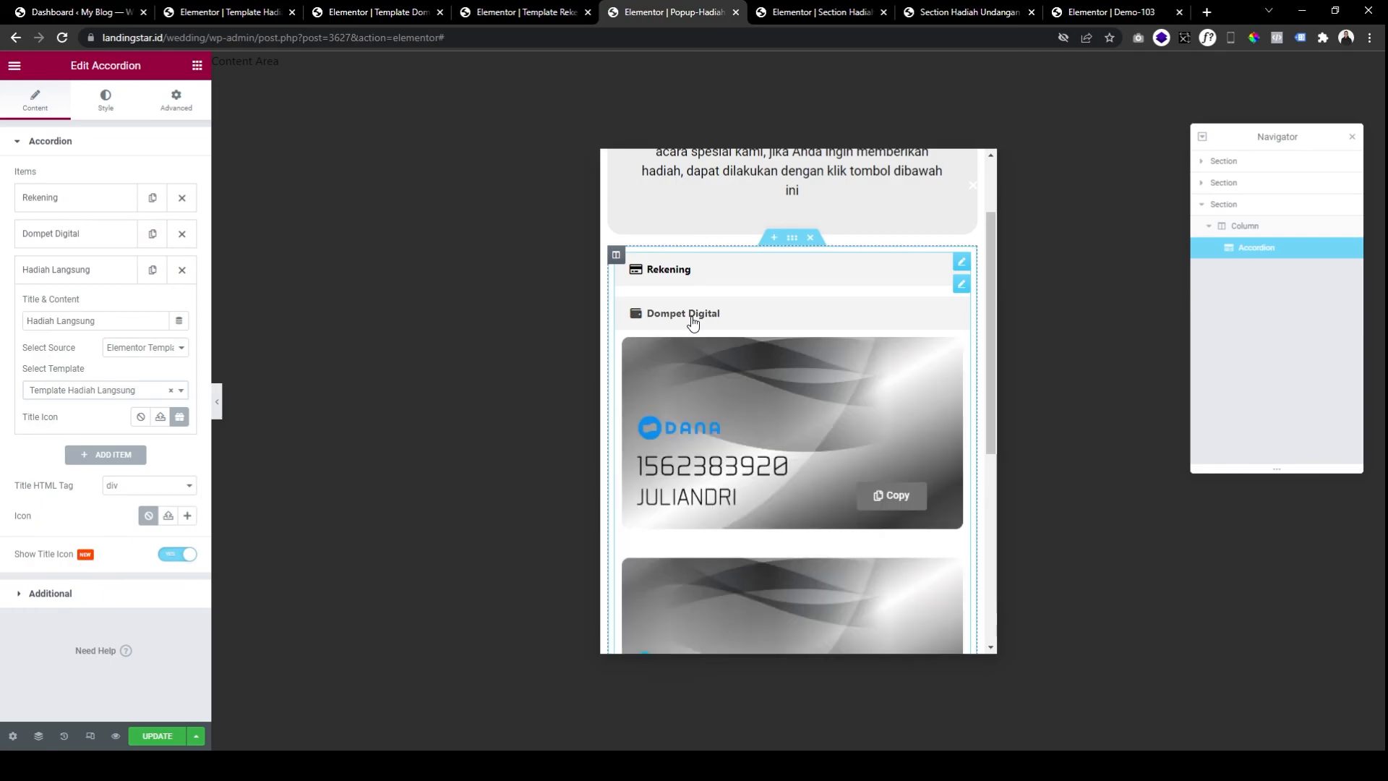
left_click(693, 322)
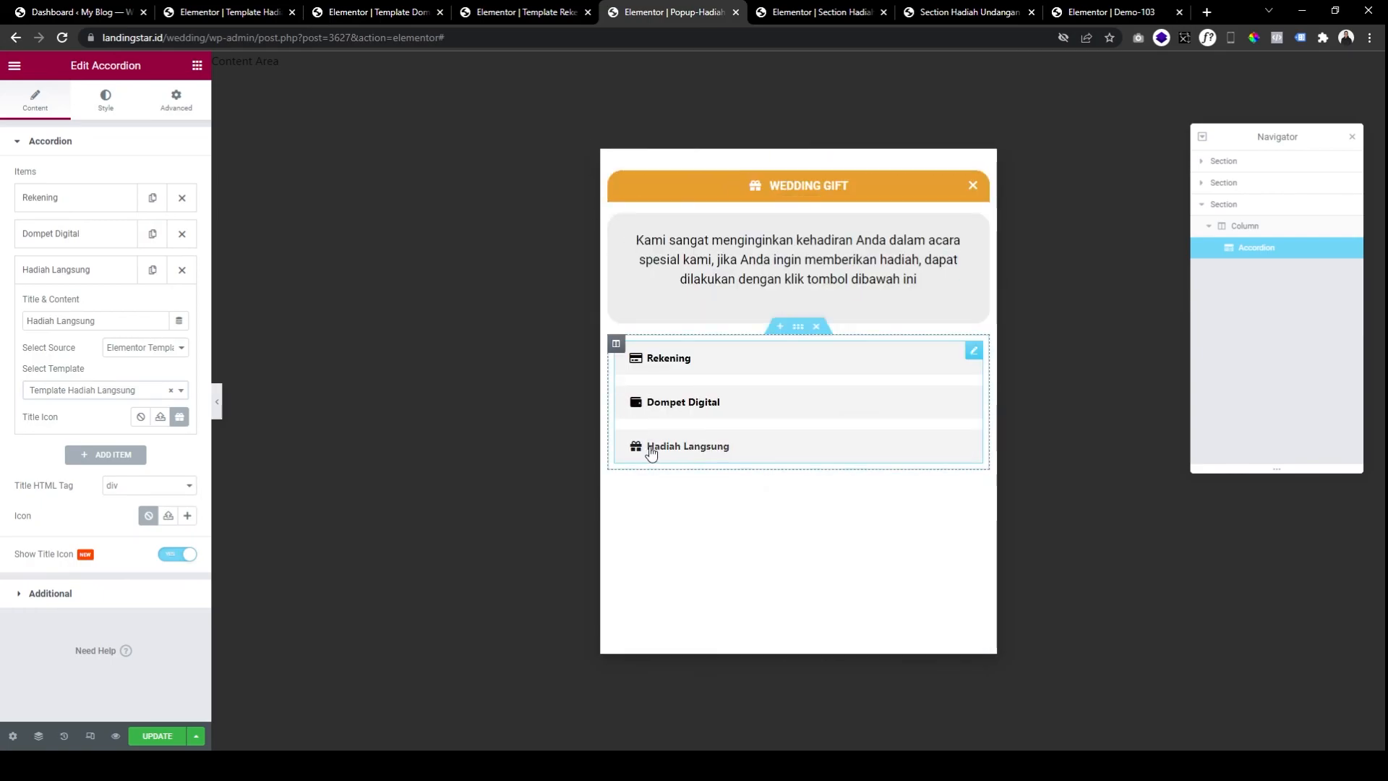
left_click(686, 462)
scroll(757, 483, "down", 2)
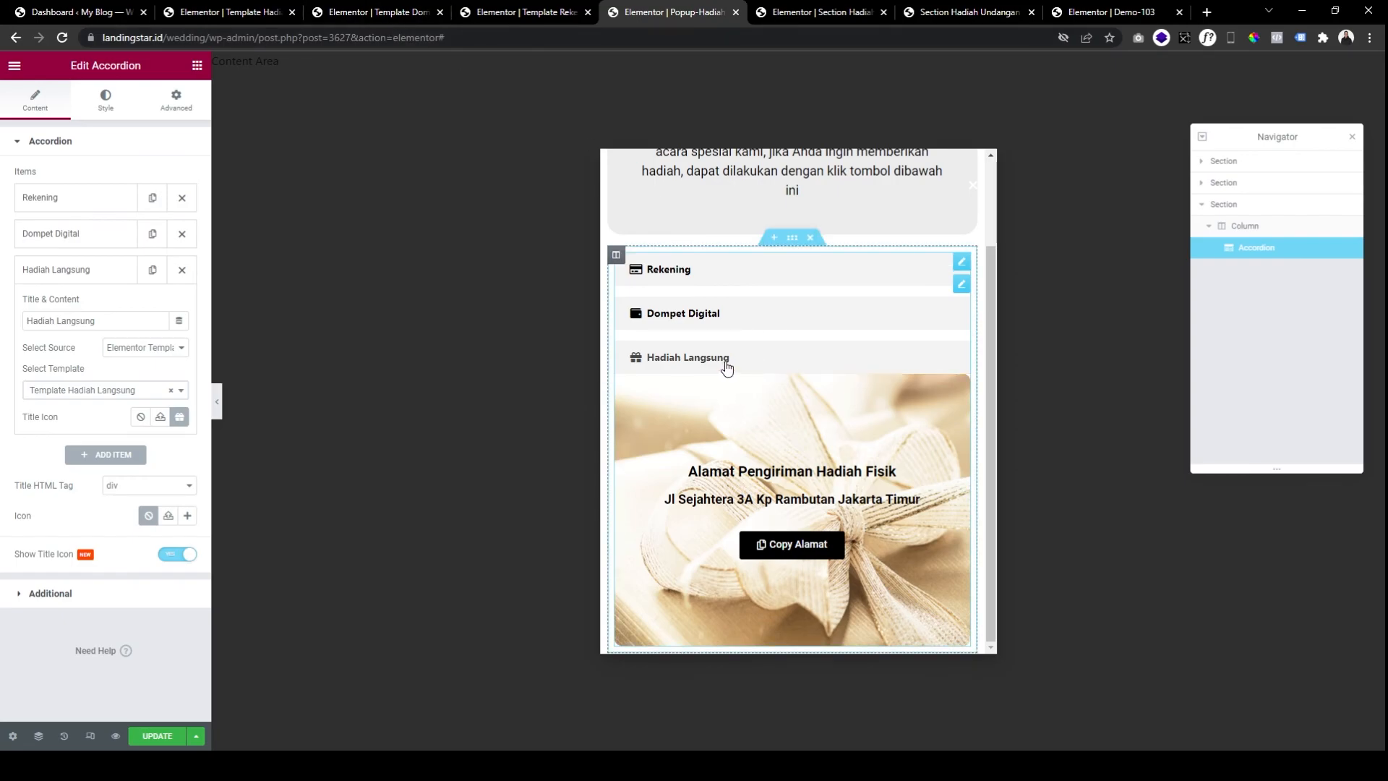
left_click(380, 14)
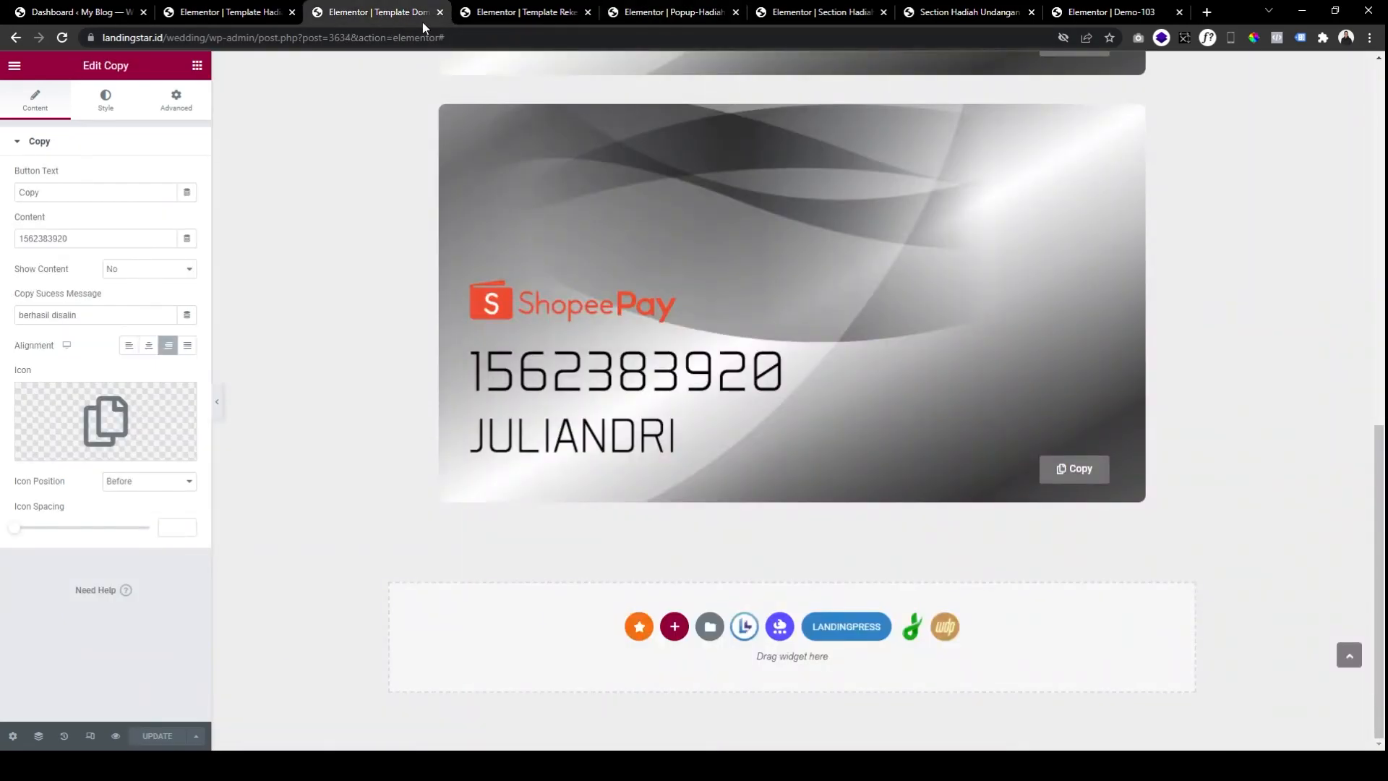
Give the Hadiah Langsung gift-address section a top margin of 10, update it, and move to Template Rekening.
left_click(276, 19)
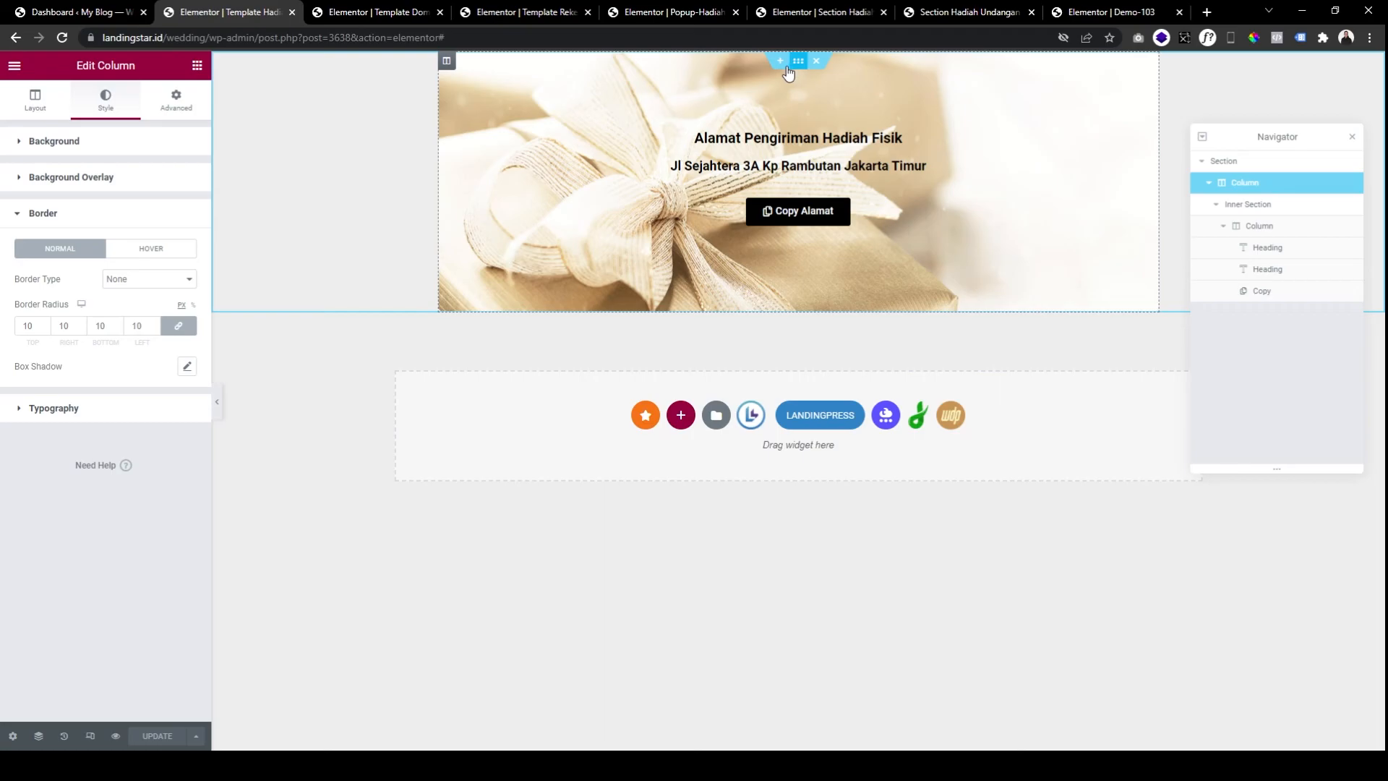
left_click(454, 69)
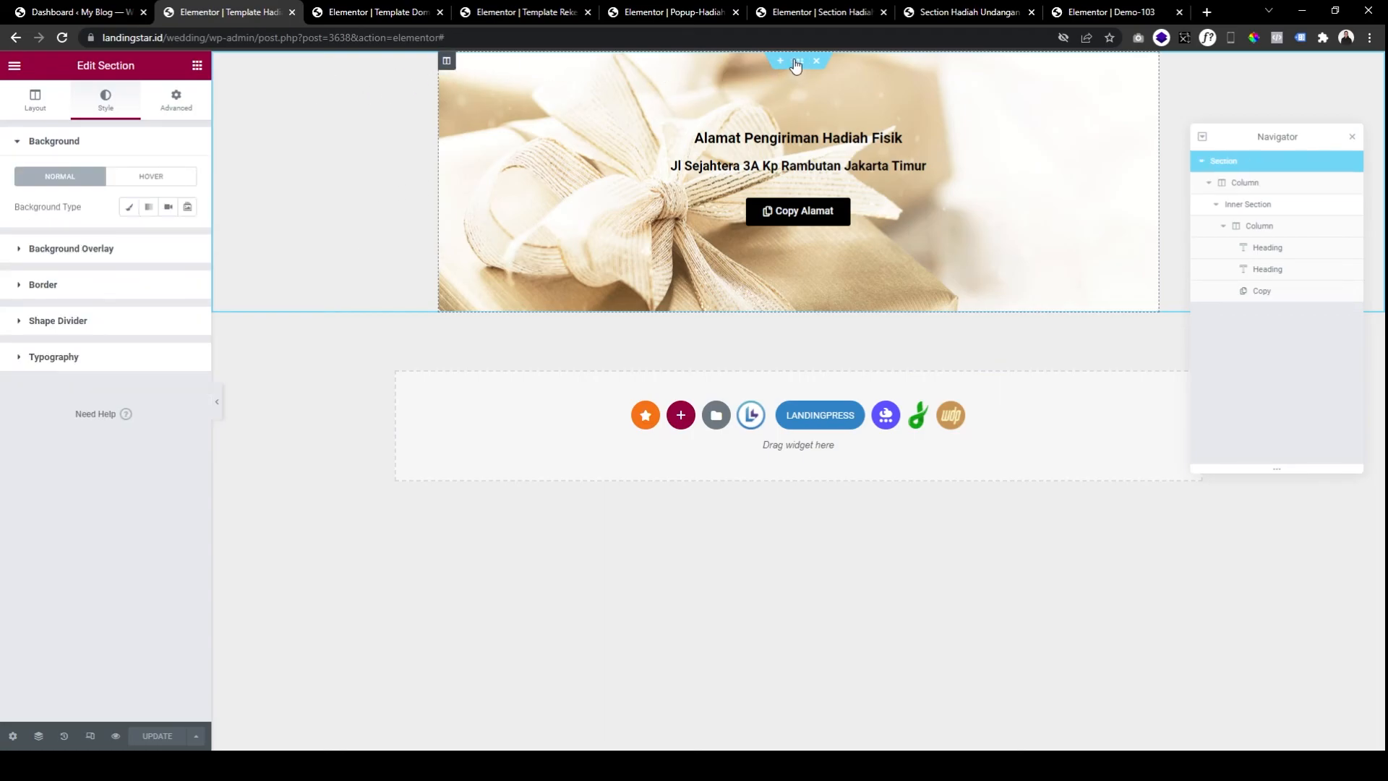
left_click(185, 98)
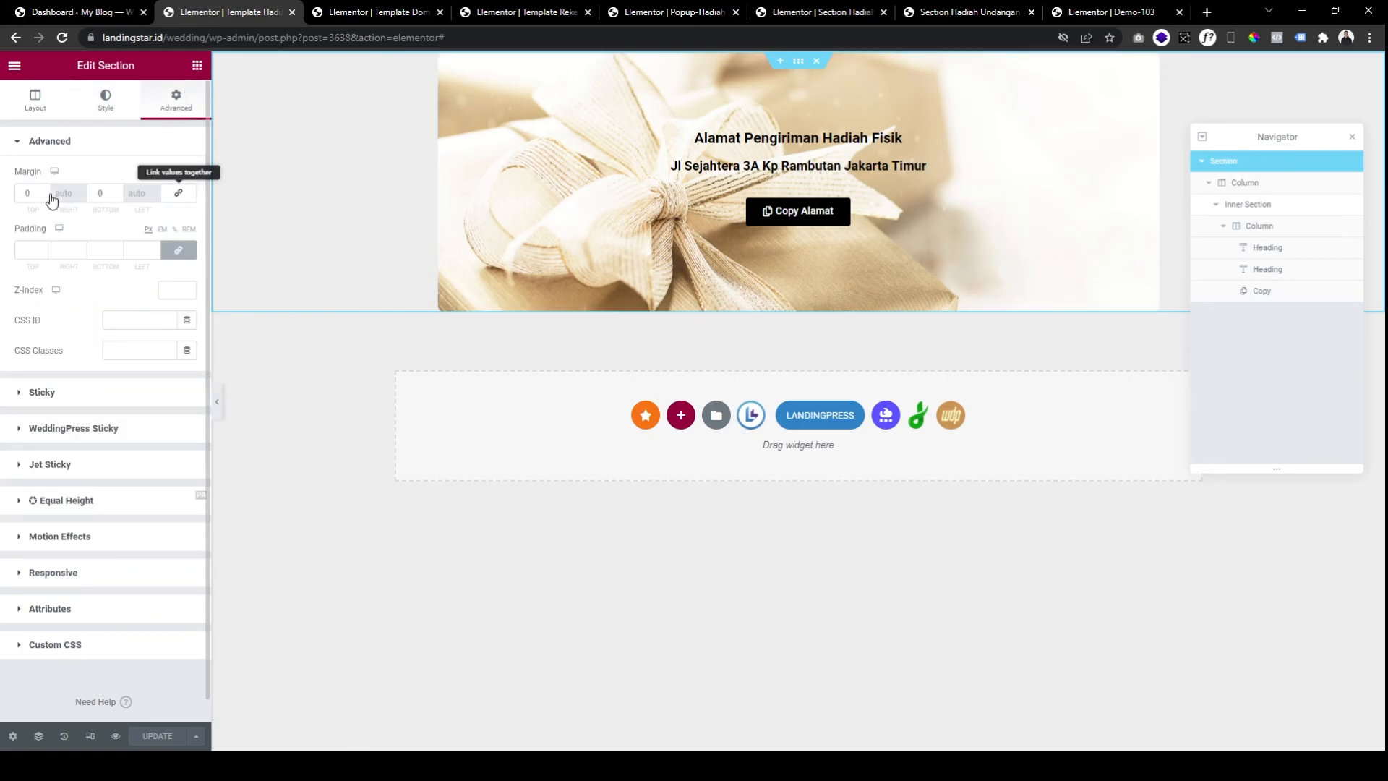
left_click(22, 193)
type("1")
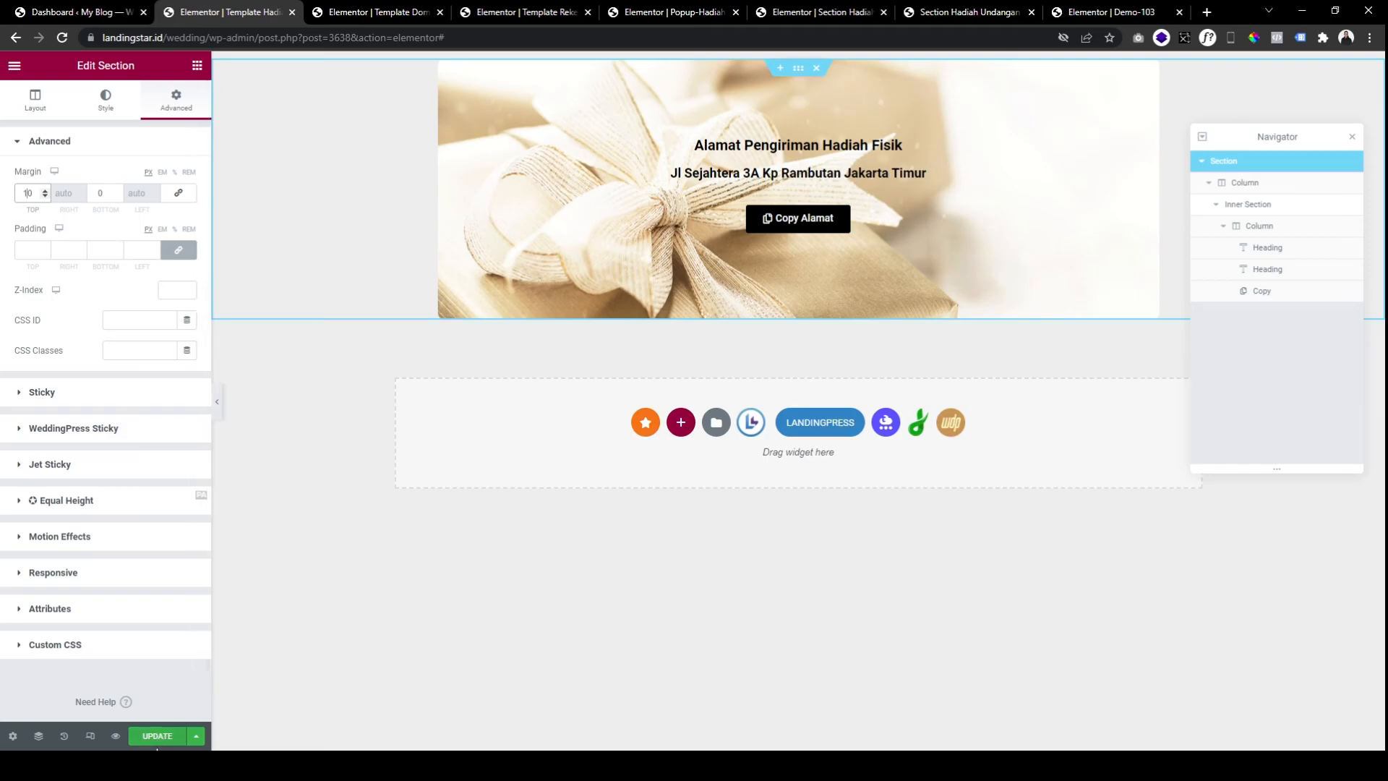
left_click(165, 740)
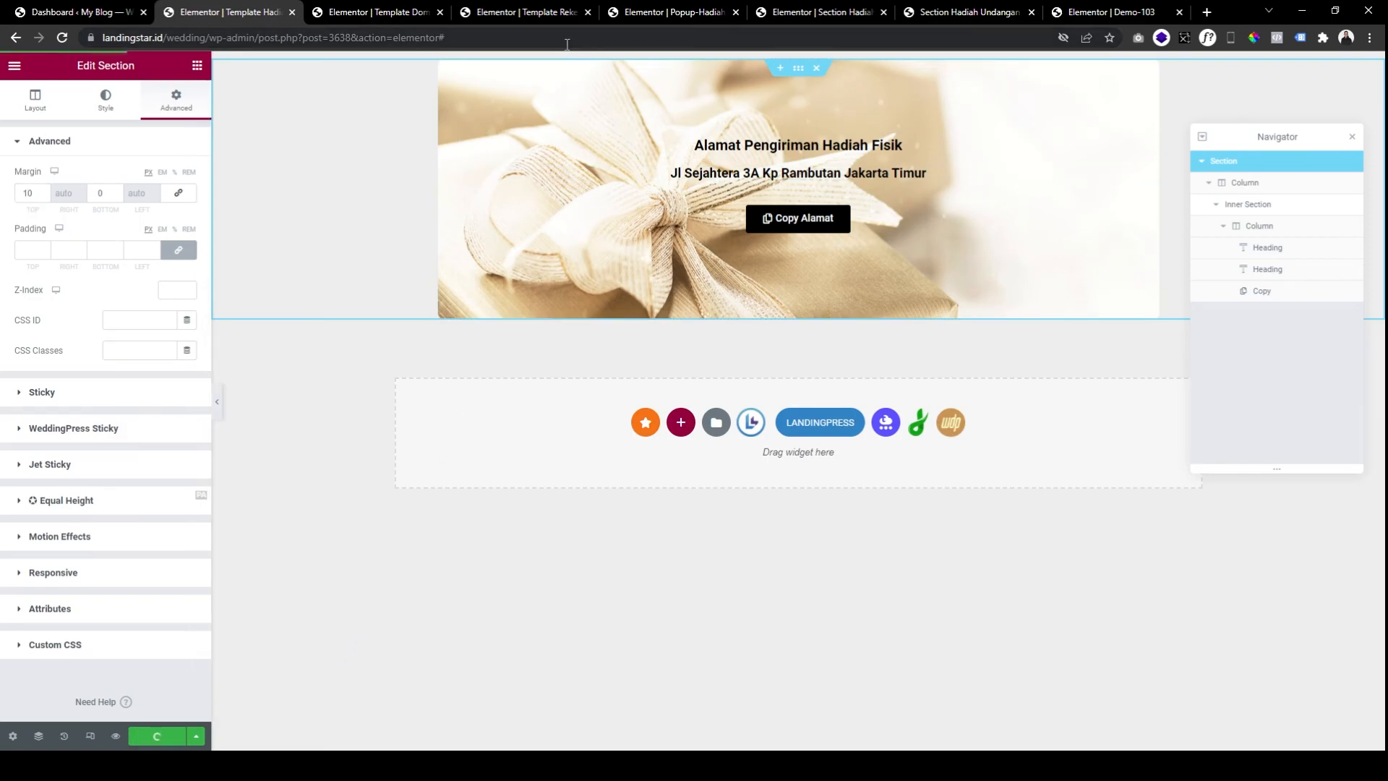
left_click(556, 15)
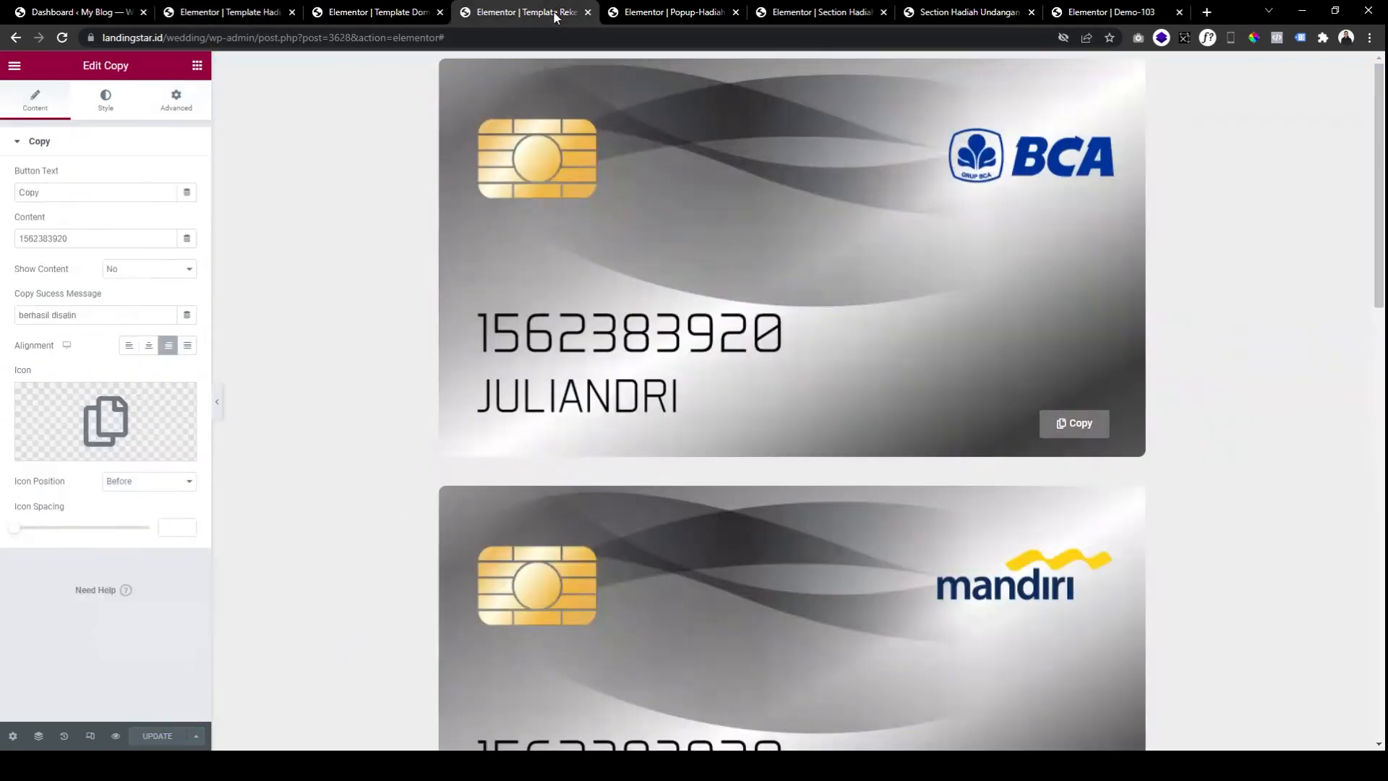
Reselect Template Dompet Digital for the popup's Dompet Digital item and check it in the preview.
left_click(647, 11)
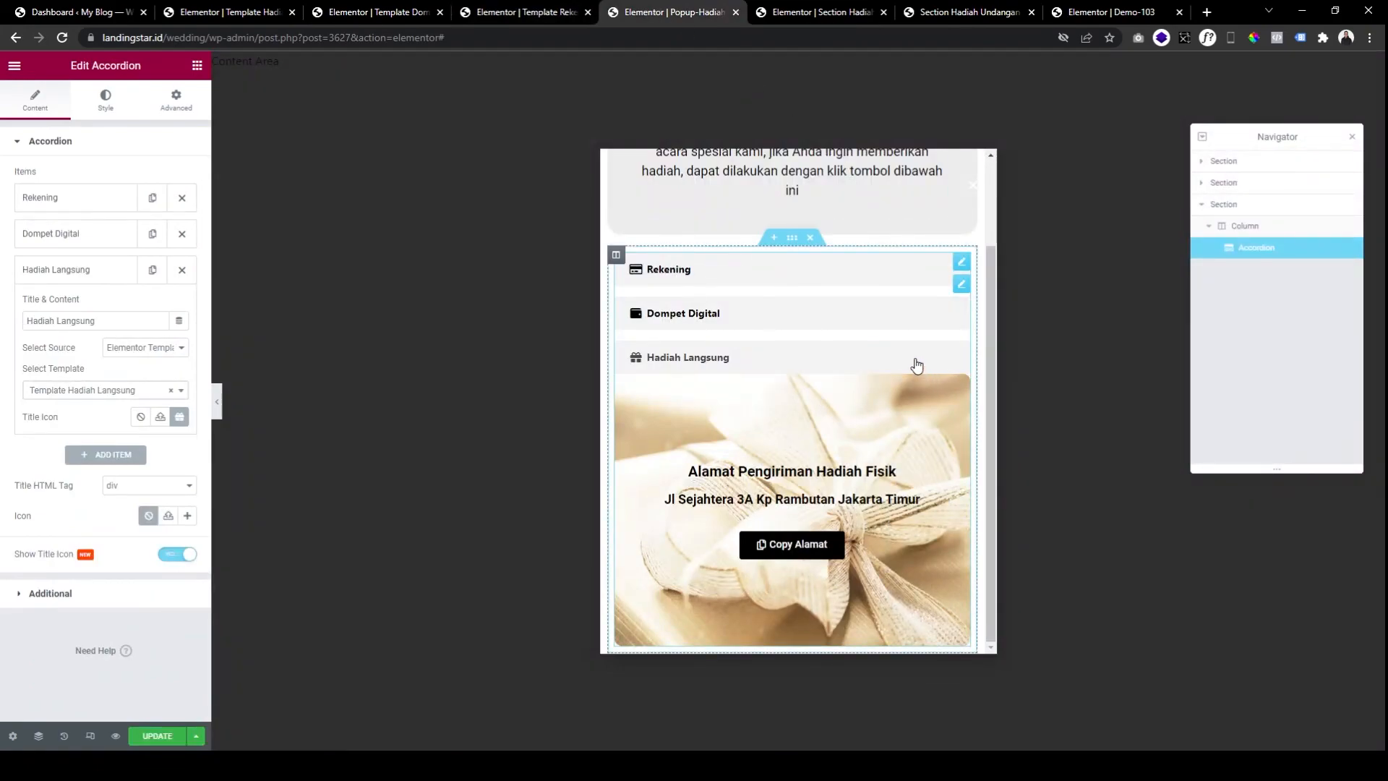
left_click(76, 234)
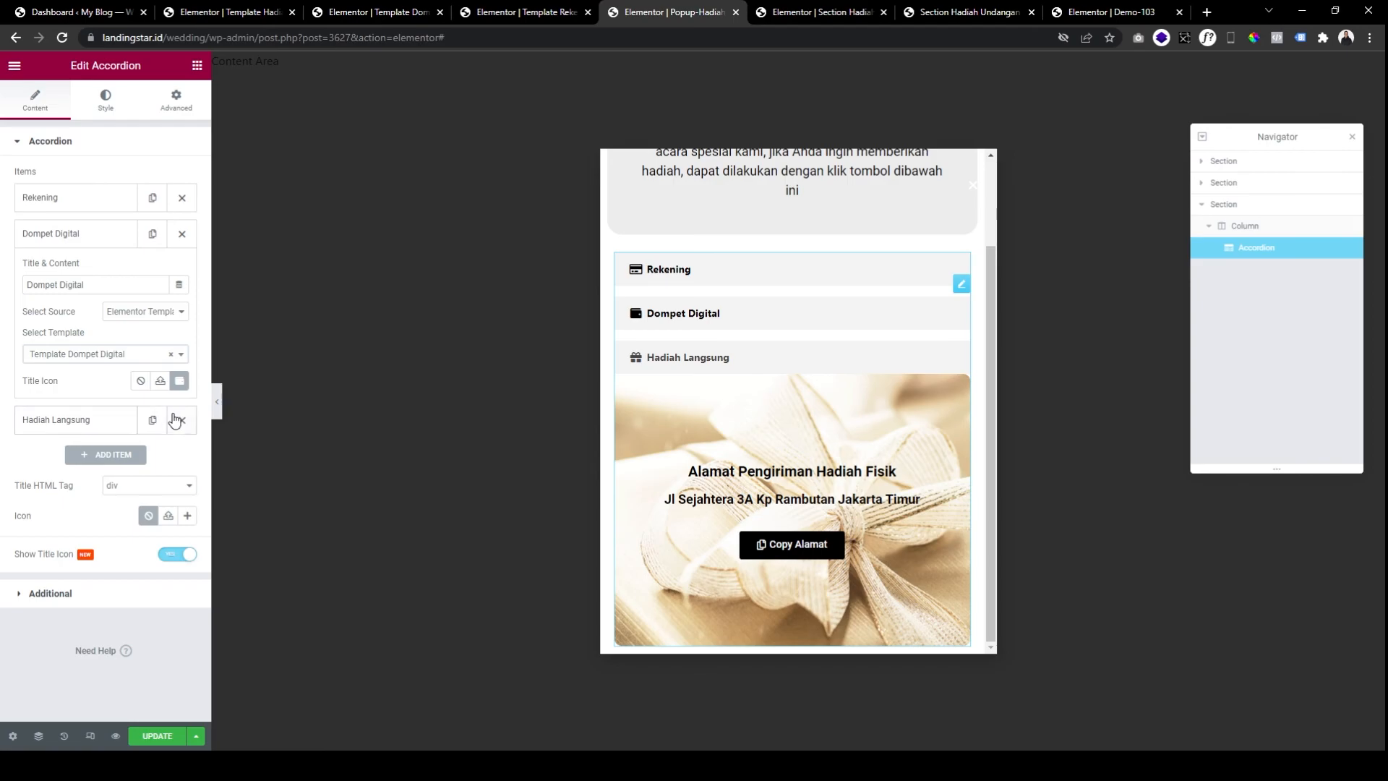
left_click(171, 357)
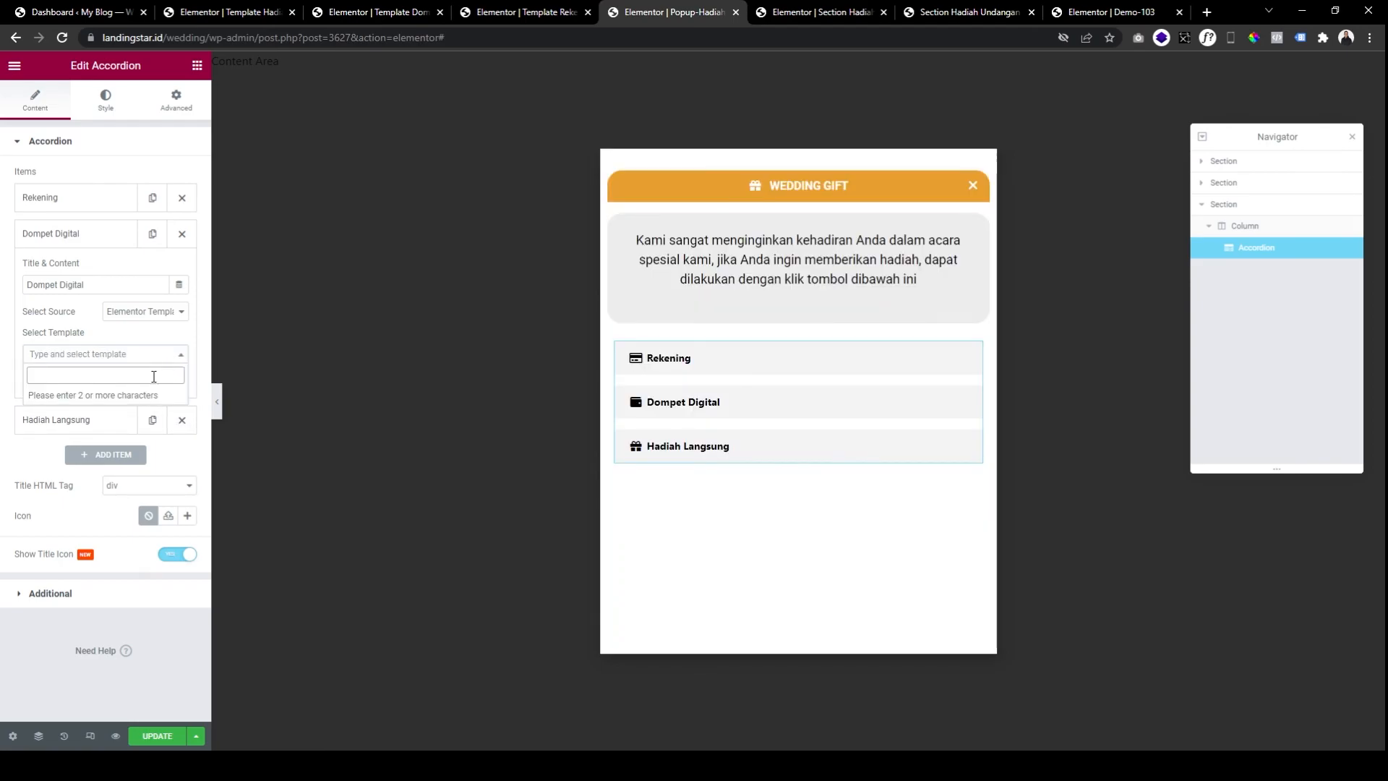
type("domp")
left_click(106, 397)
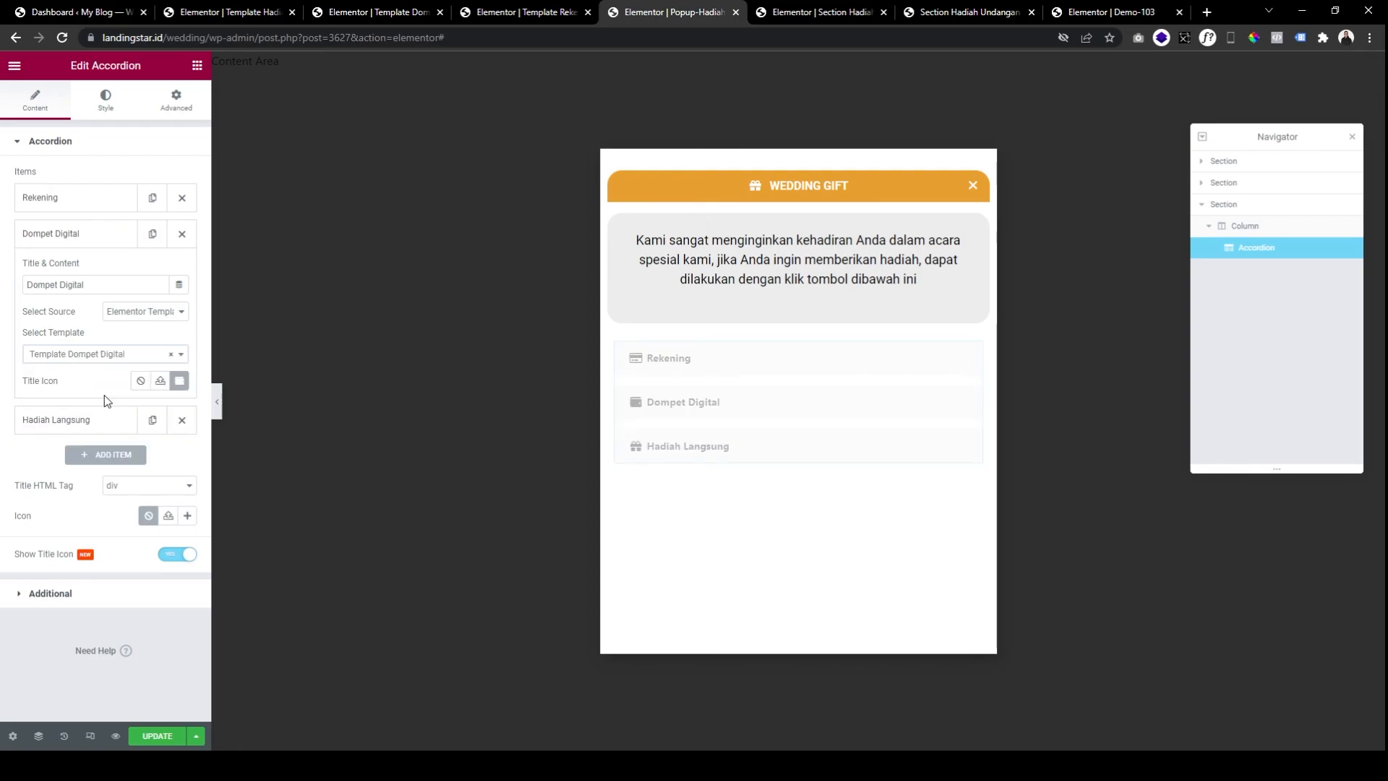
left_click(706, 405)
scroll(703, 601, "down", 10)
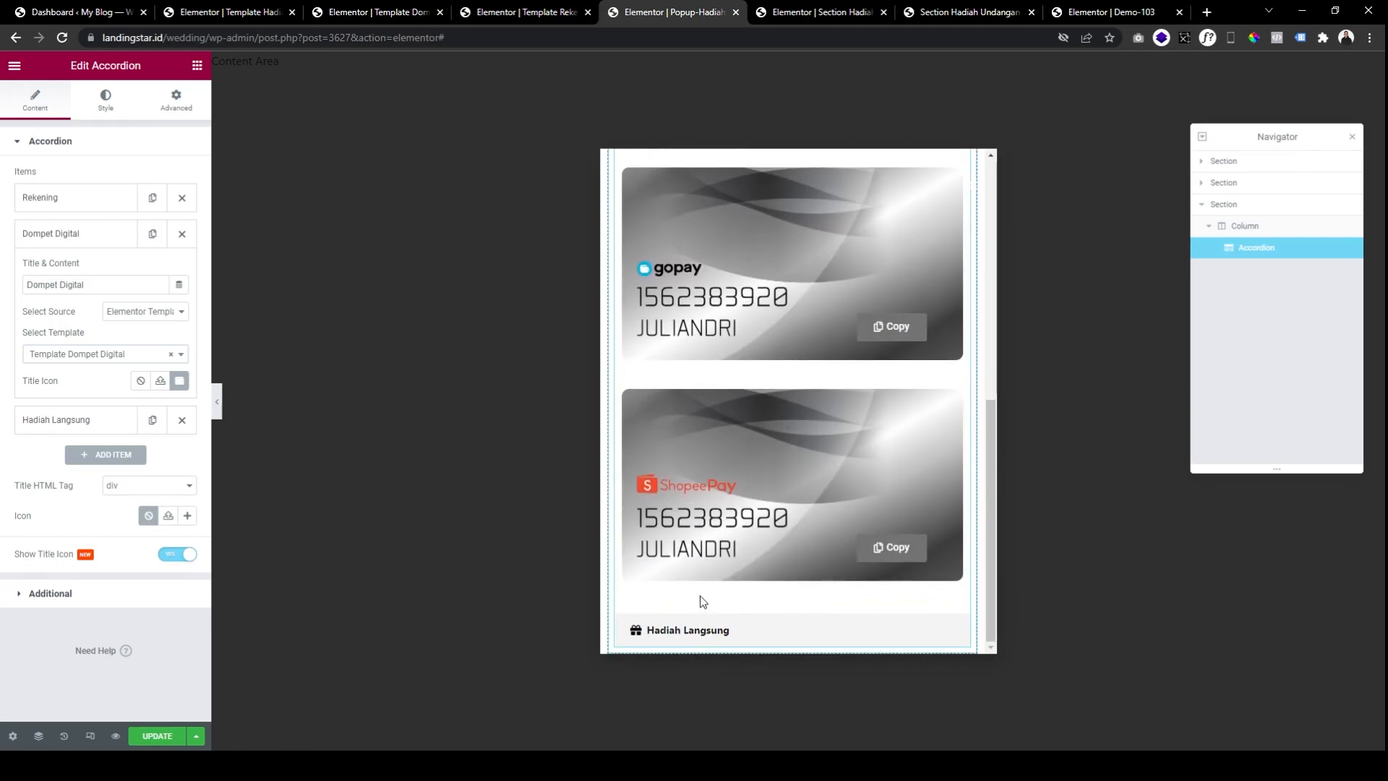
Reselect Template Hadiah Langsung for the Hadiah Langsung item, then expand and collapse it to check.
left_click(80, 418)
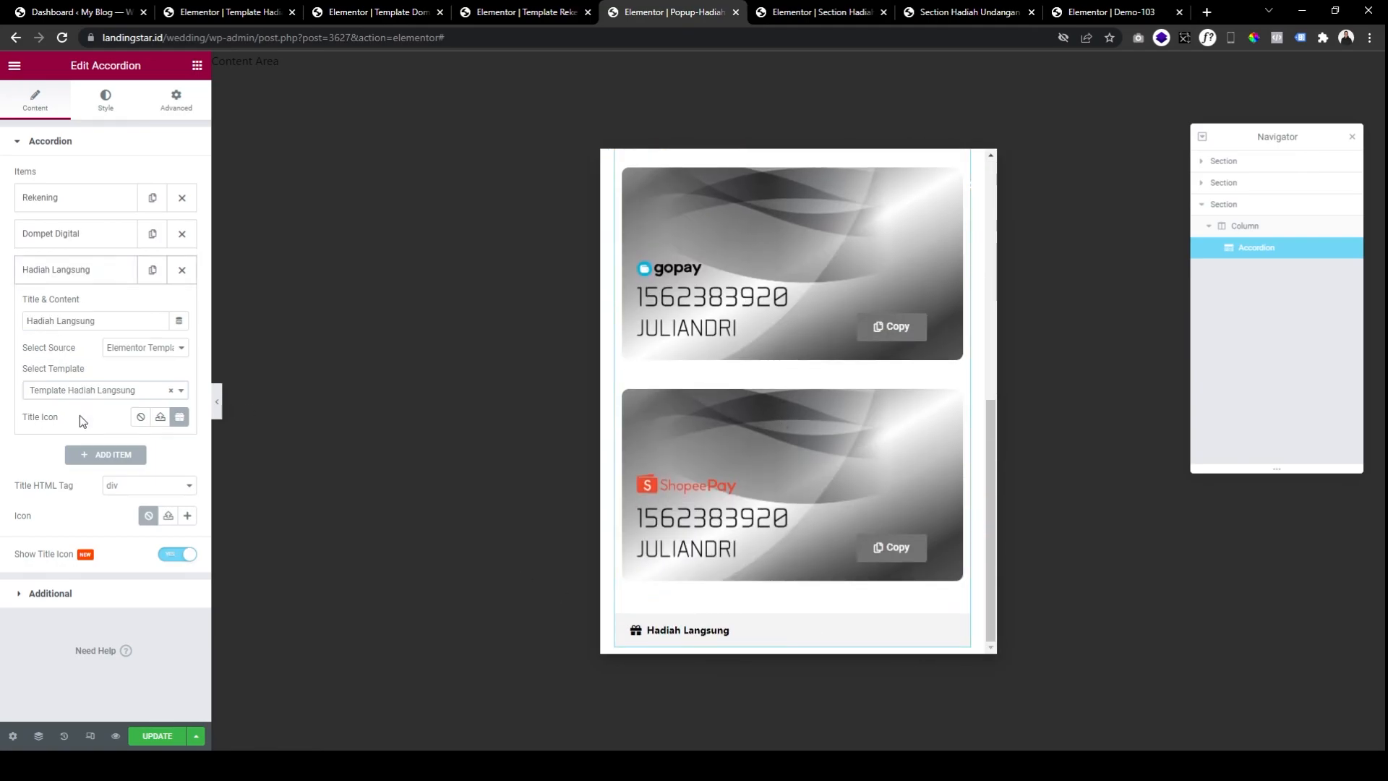
left_click(170, 391)
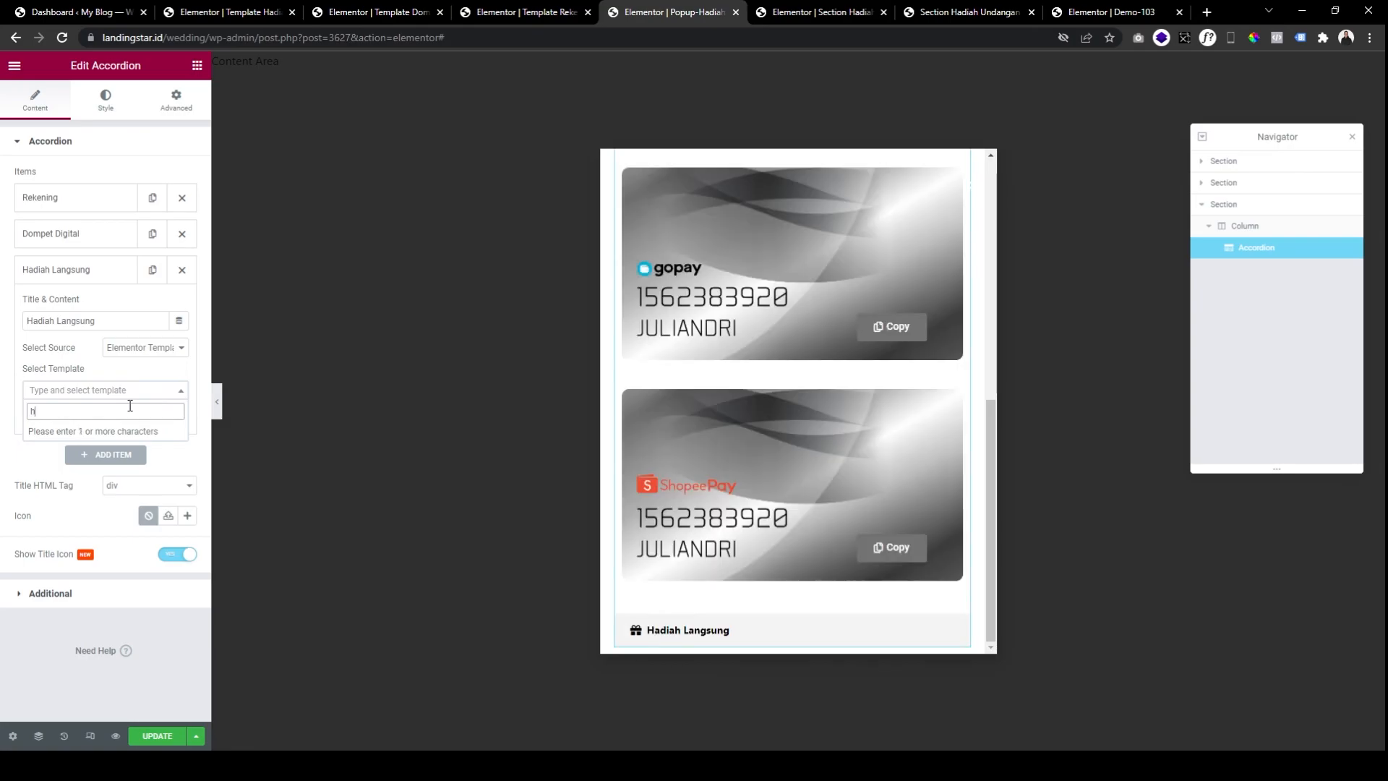
type("hadi")
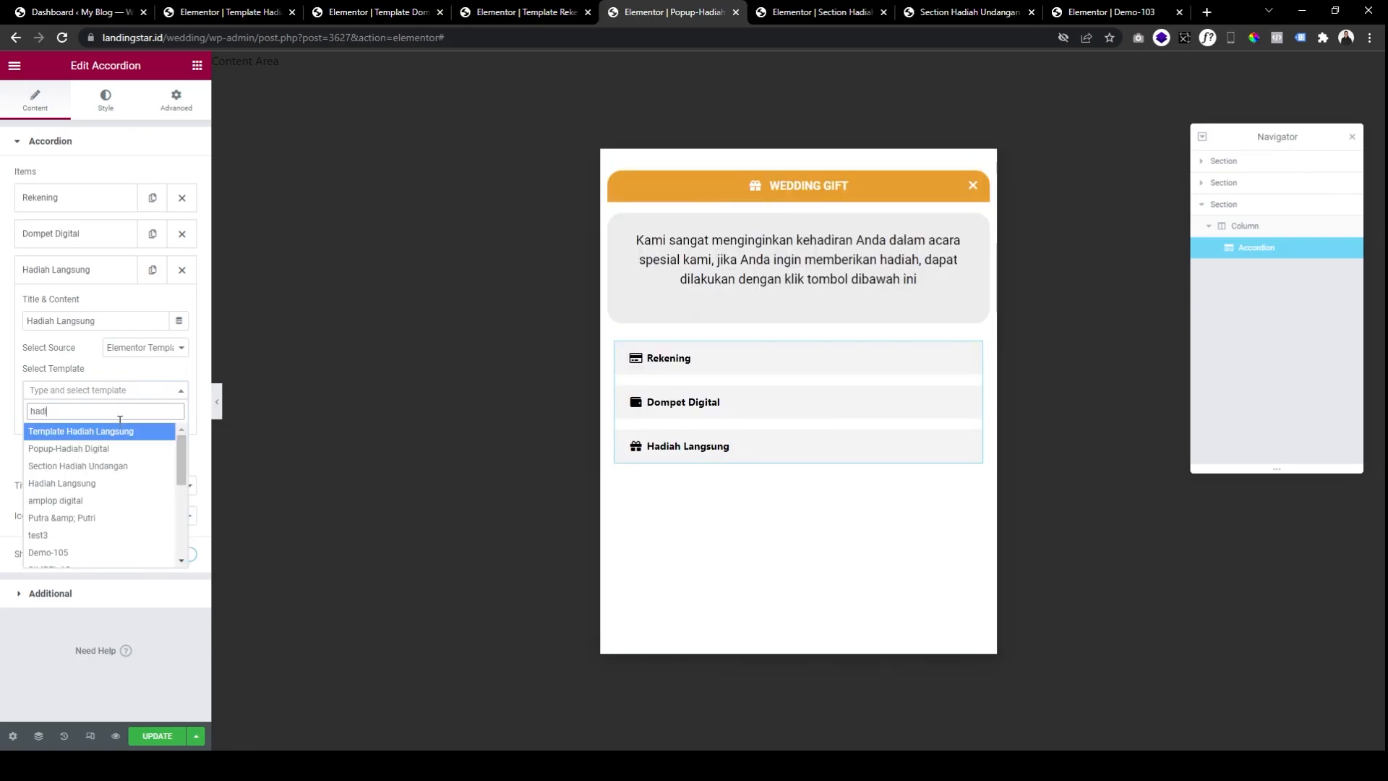
left_click(119, 435)
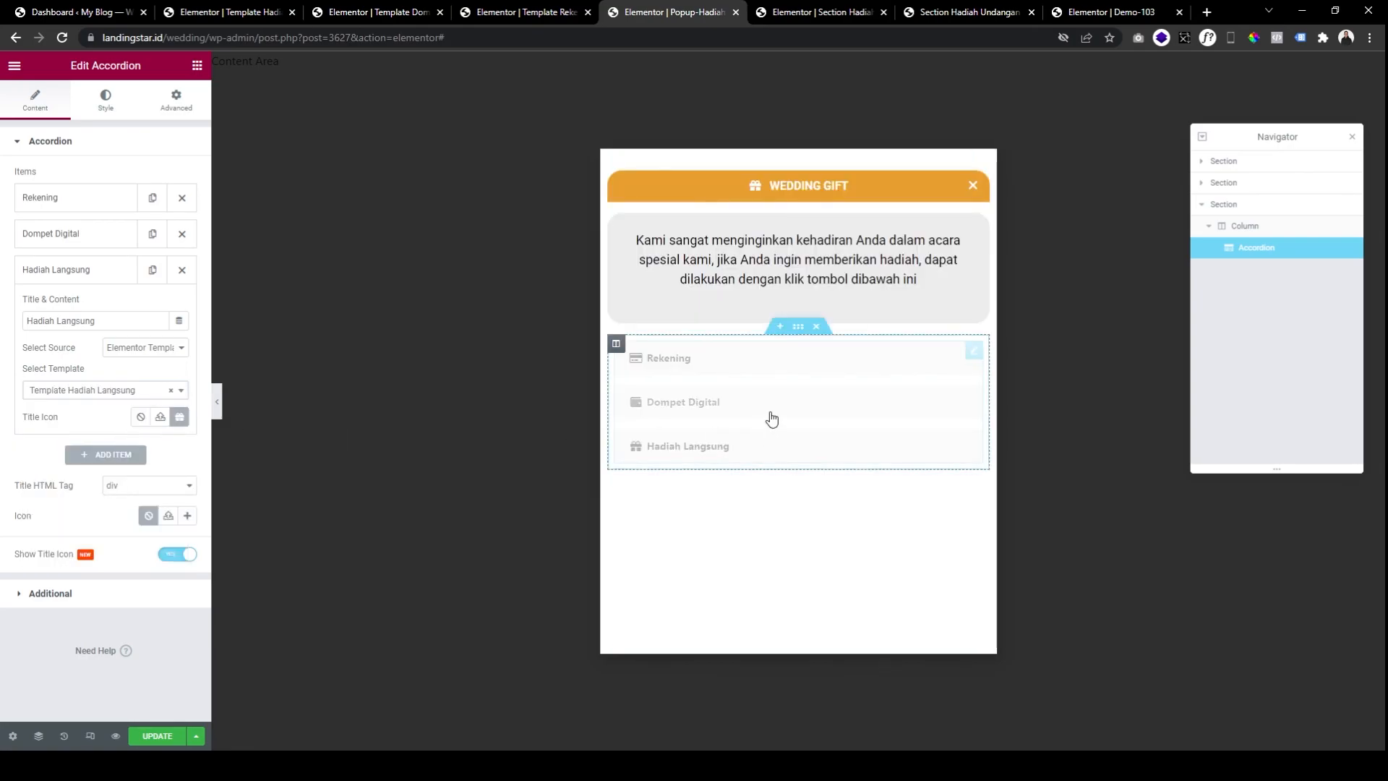
left_click(708, 454)
scroll(764, 450, "down", 2)
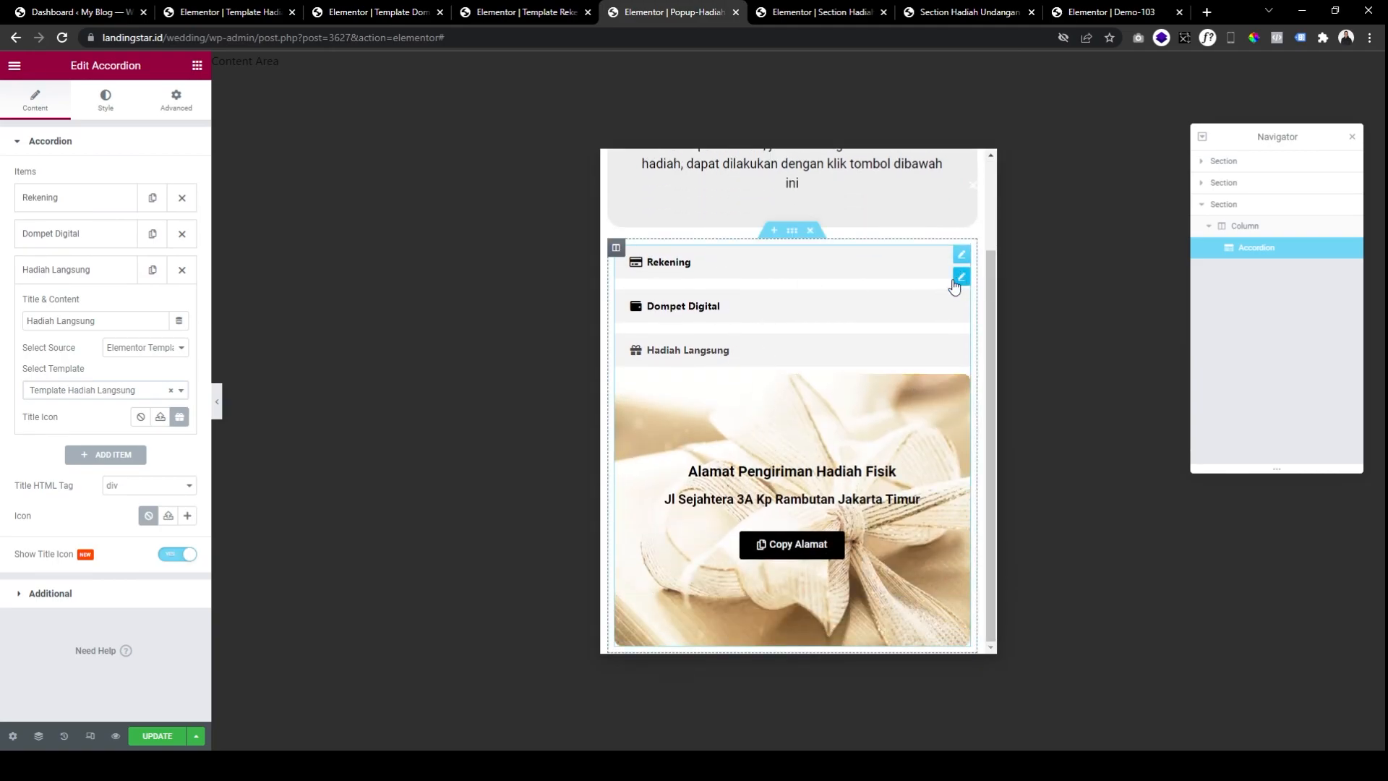
left_click(696, 356)
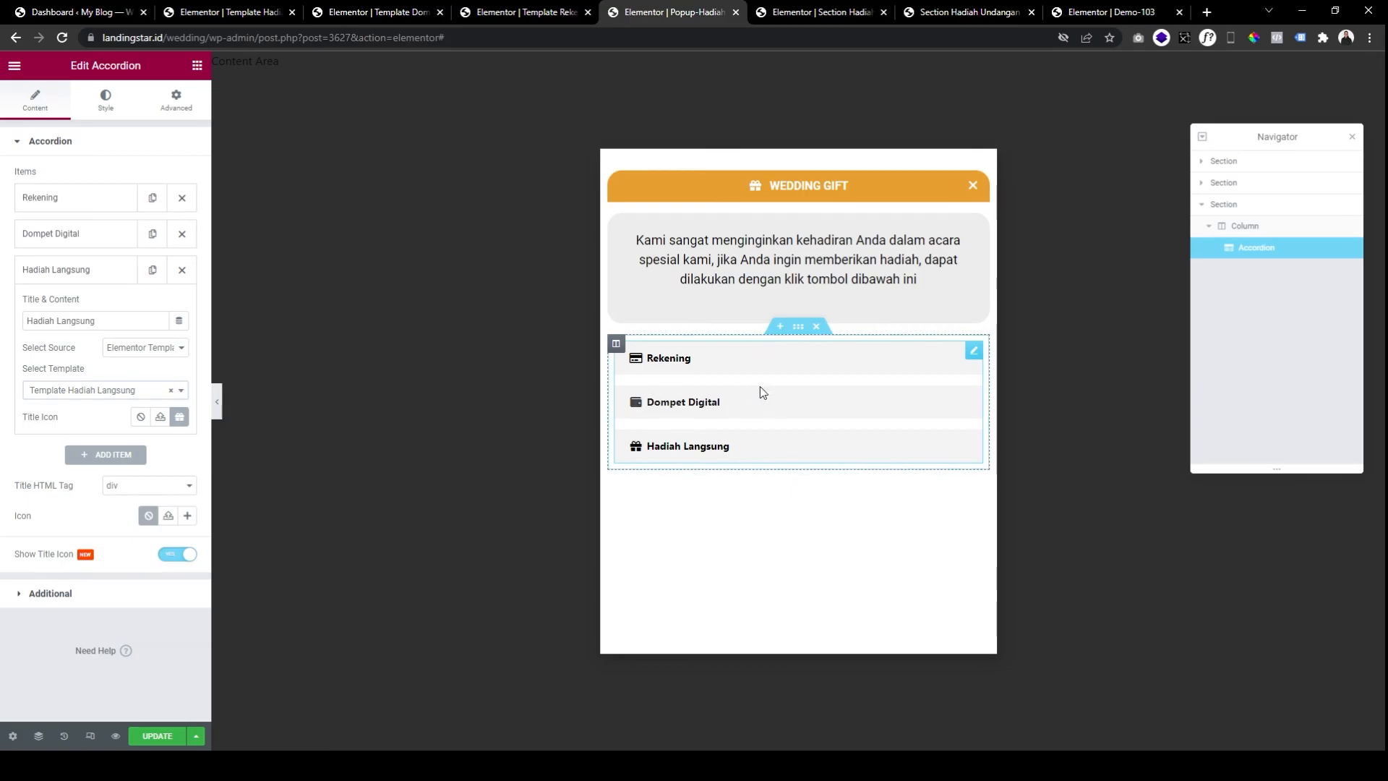
Publish the Wedding Gift popup with an Include: Entire Site condition, then open the Section Hadiah editor.
left_click(172, 736)
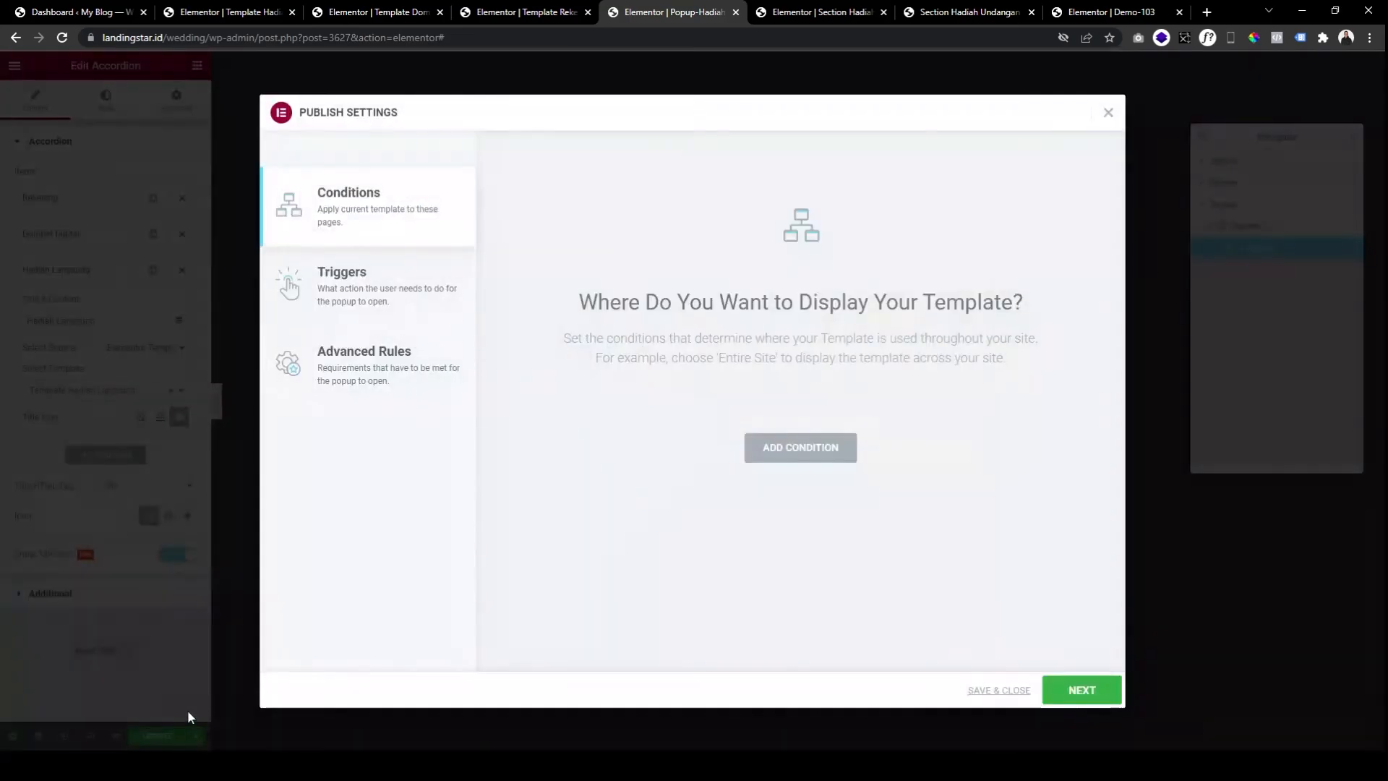
left_click(801, 453)
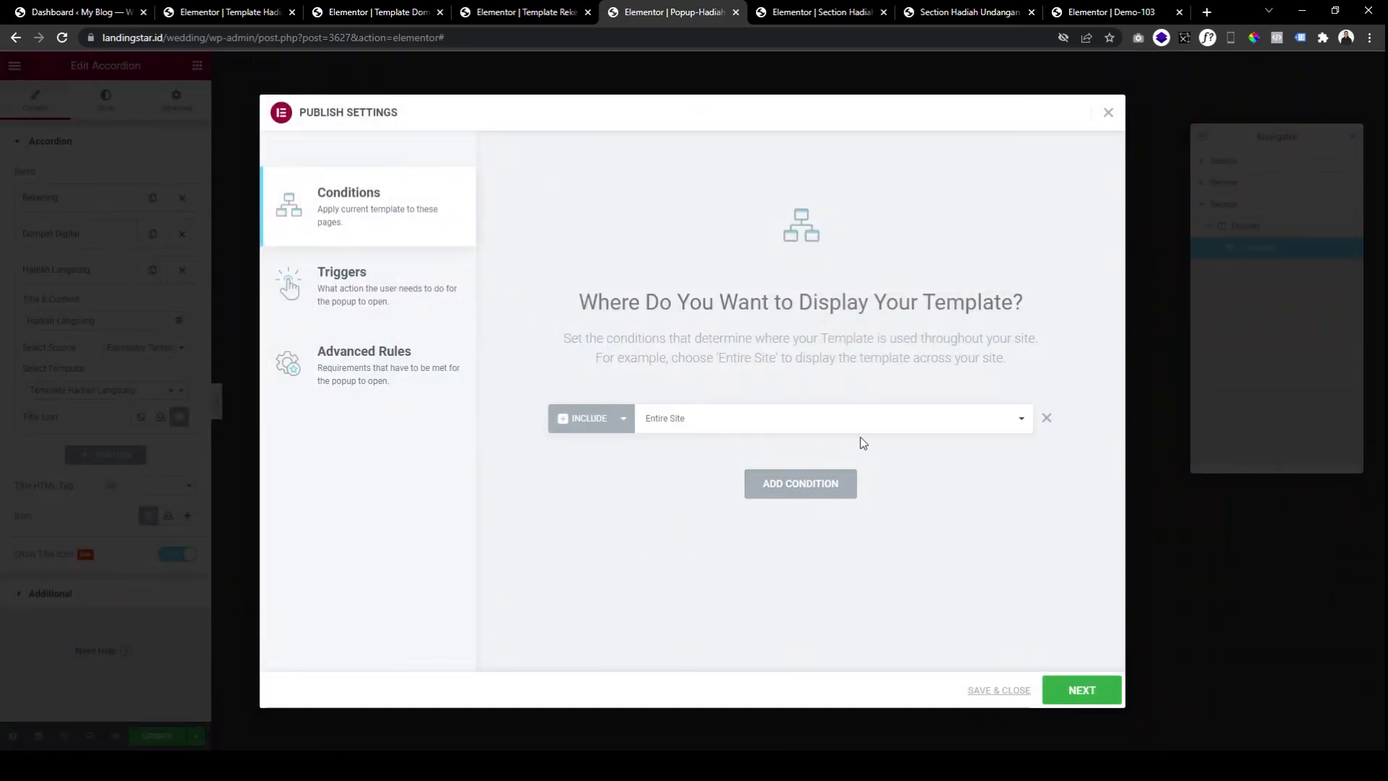
left_click(1026, 692)
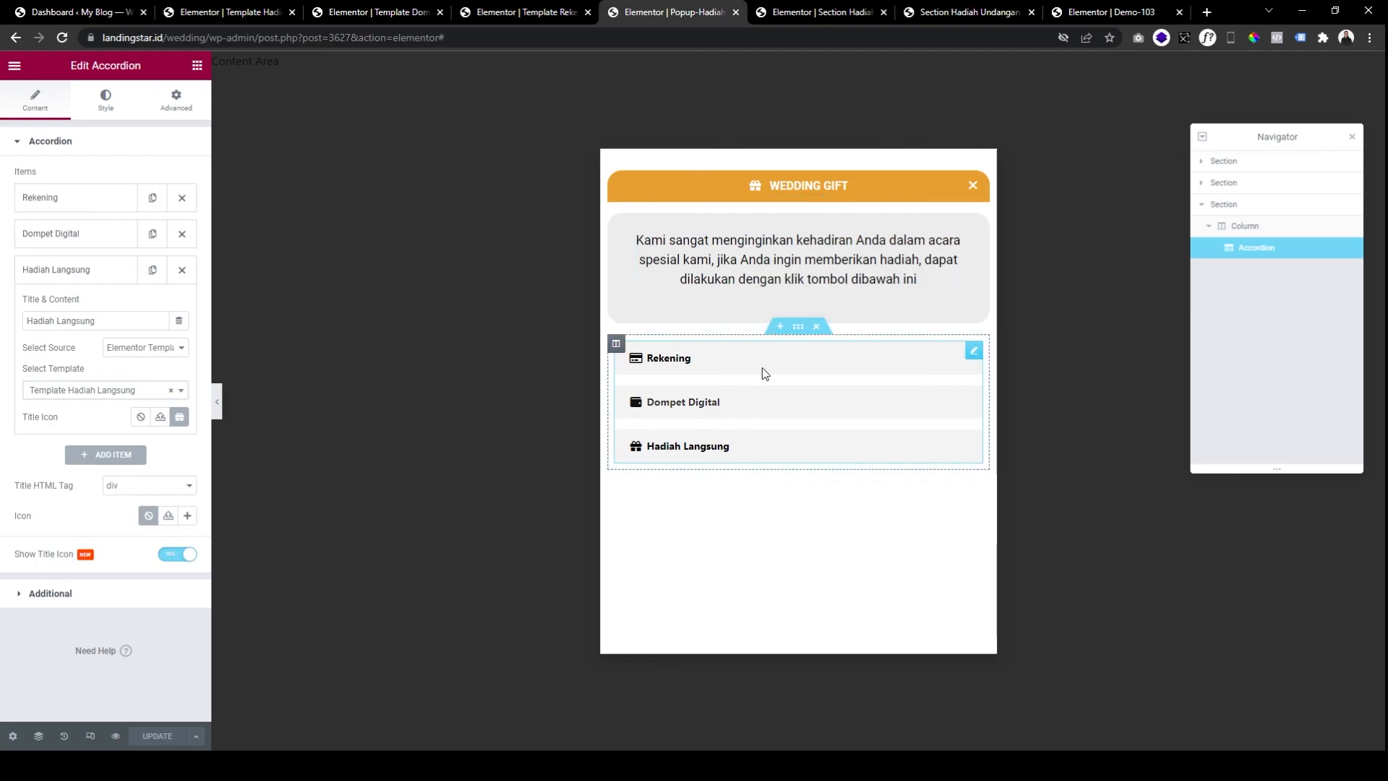
left_click(815, 13)
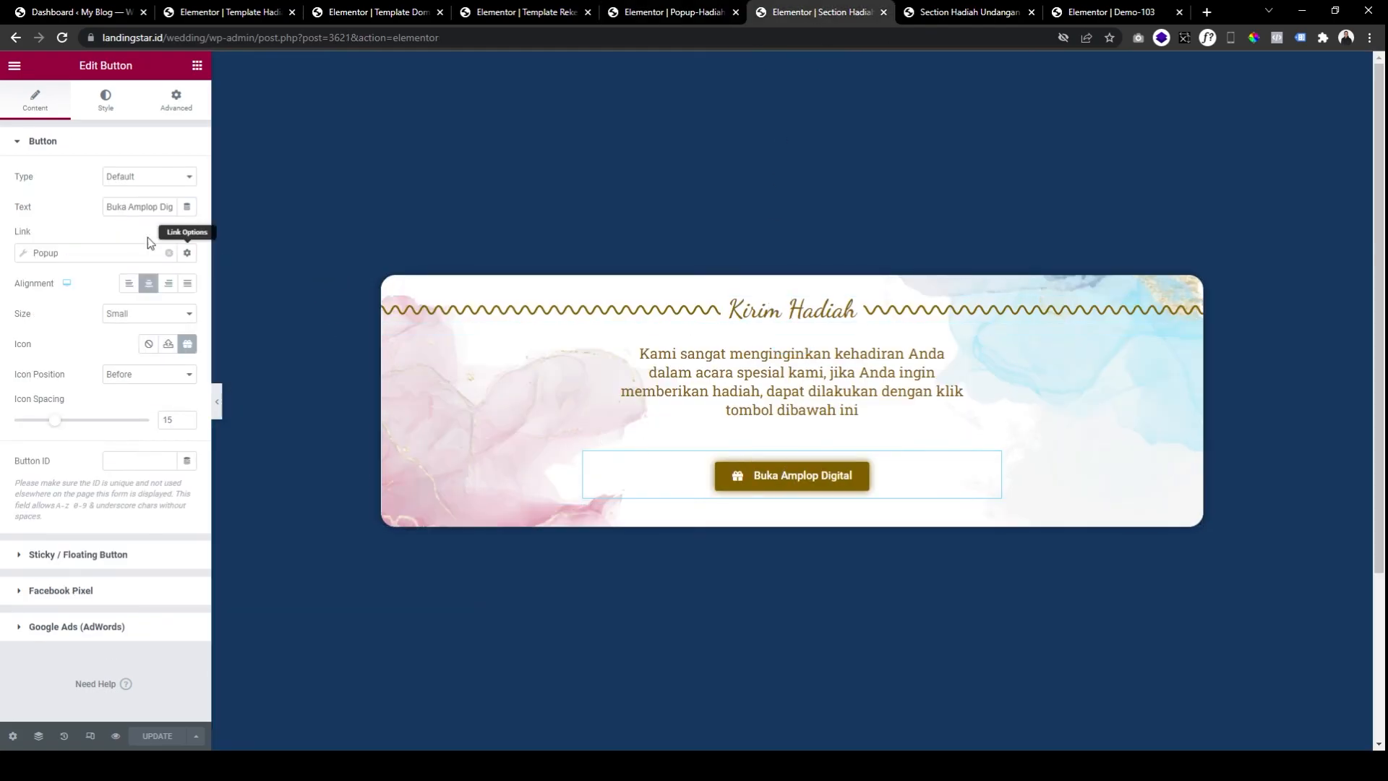
Clear the Buka Amplop Digital button's existing link, including the leftover #.
left_click(168, 252)
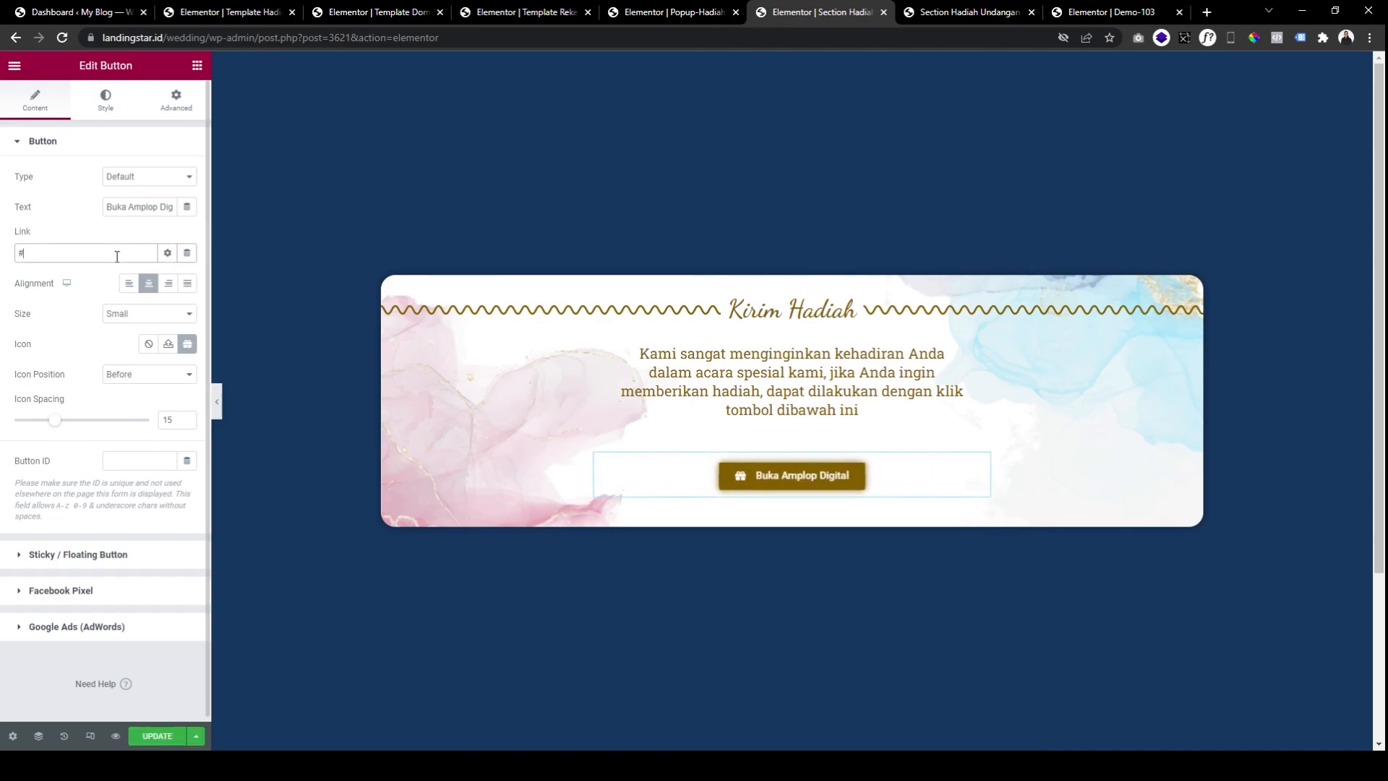
key("BackSpace")
left_click(679, 13)
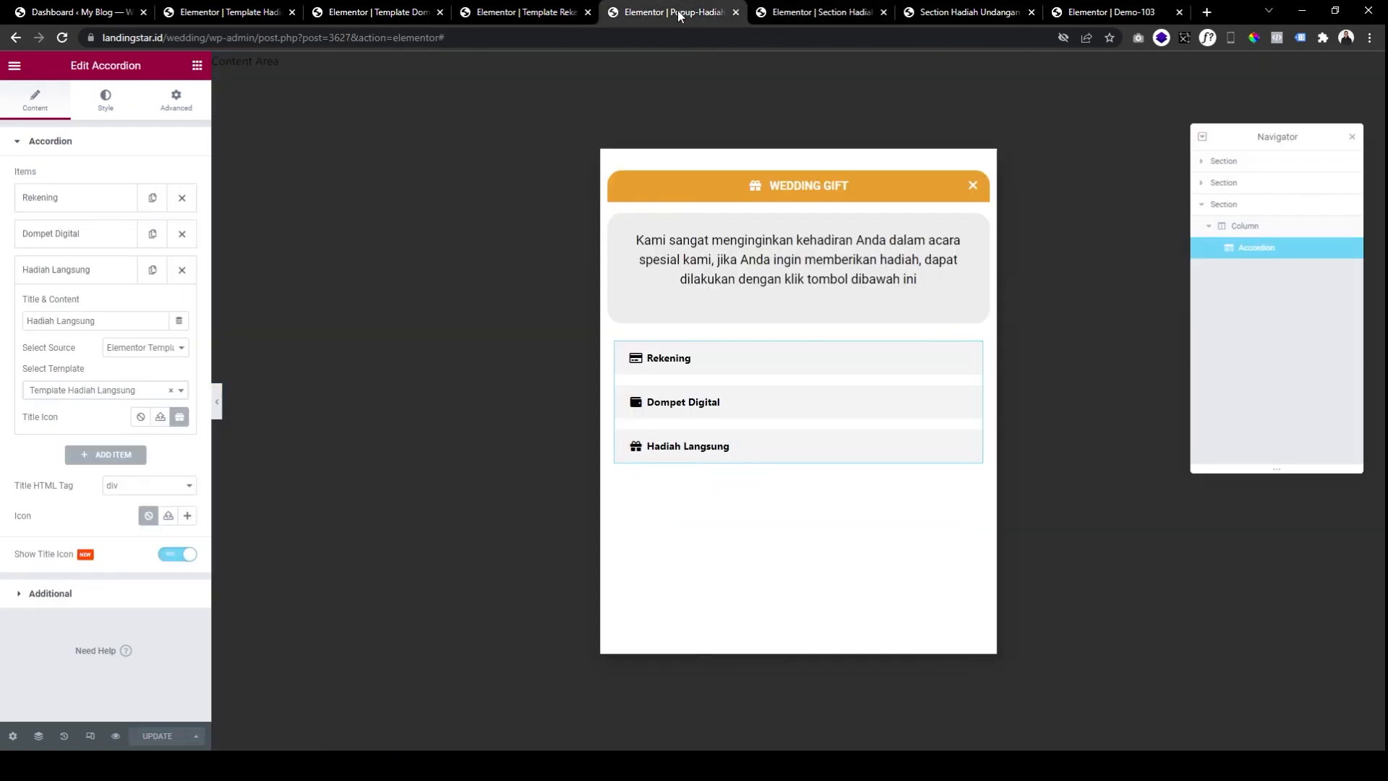
left_click(818, 13)
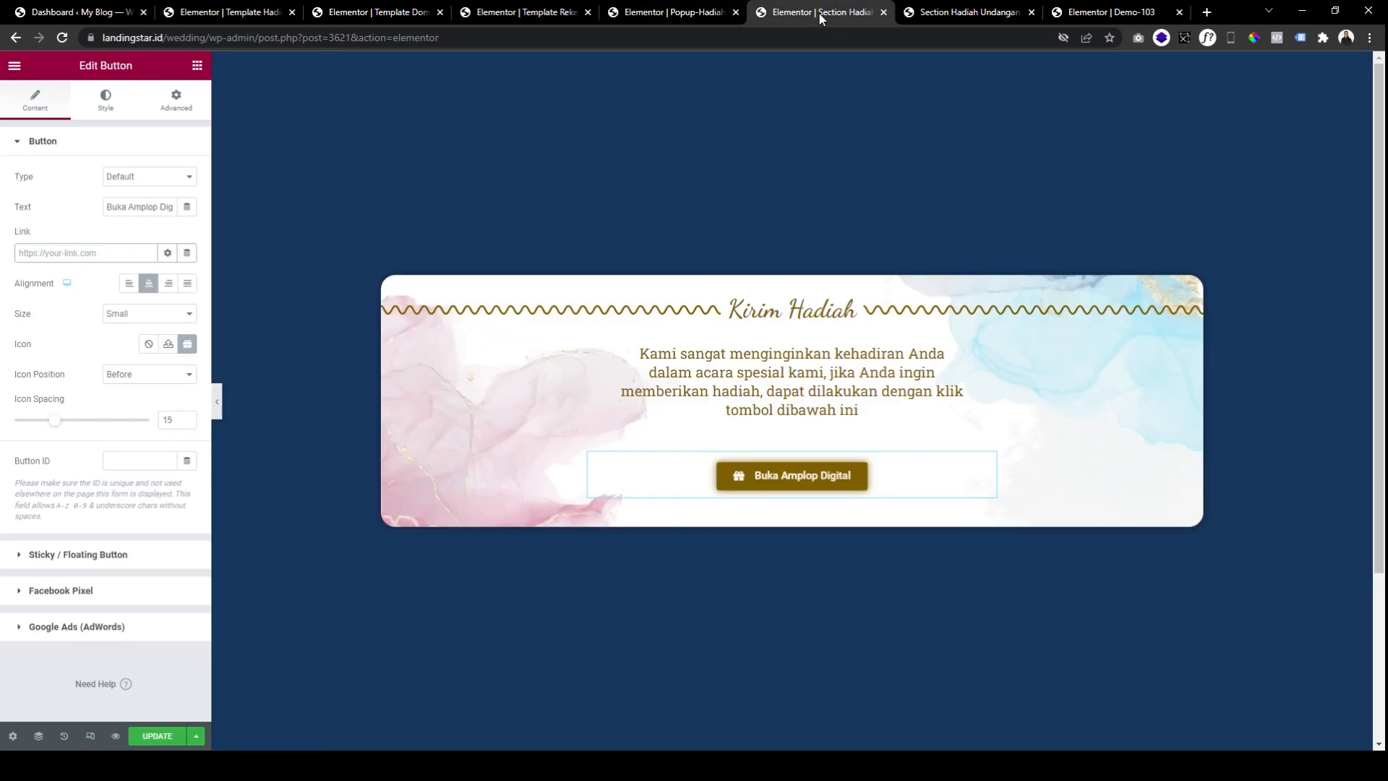
Link the button to a Popup dynamic tag opening Popup-Hadiah Digital, and update the section.
left_click(188, 253)
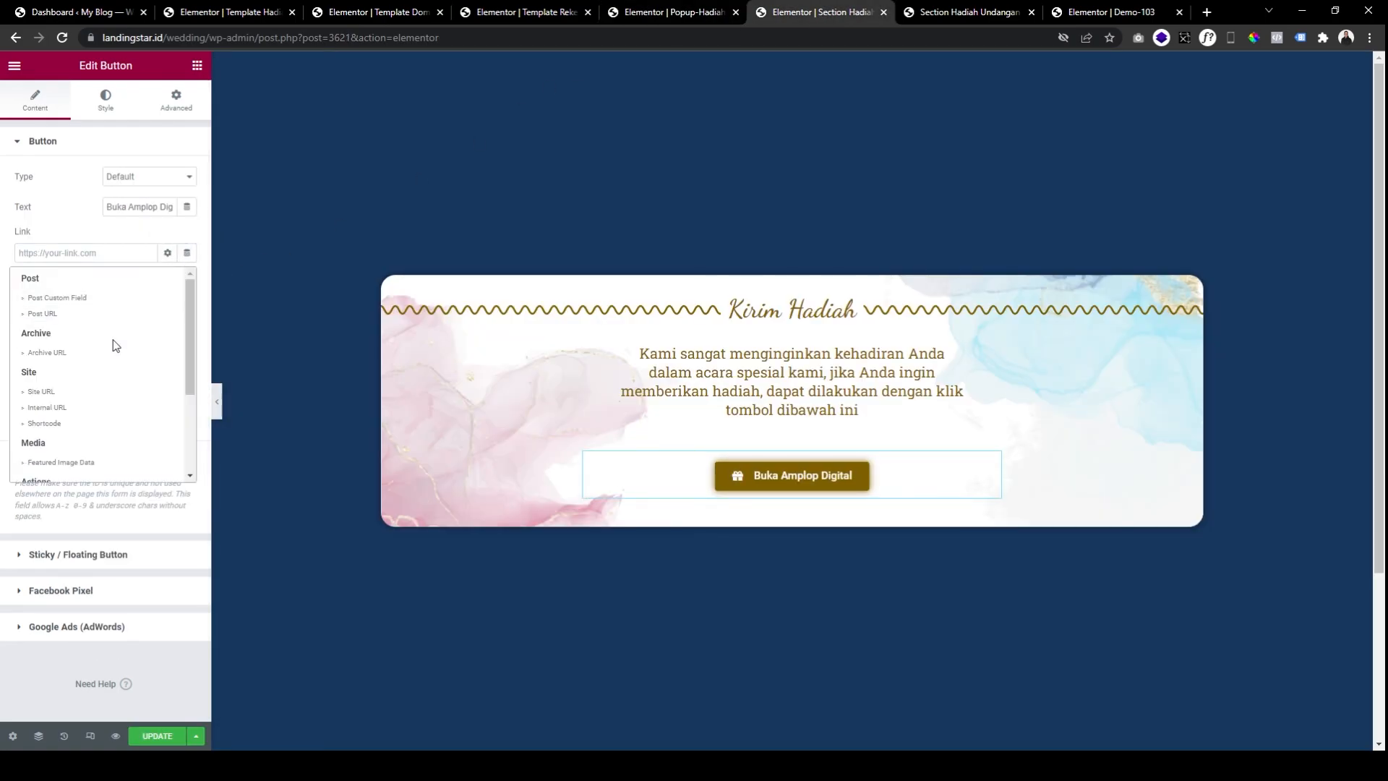
scroll(101, 383, "down", 5)
left_click(80, 363)
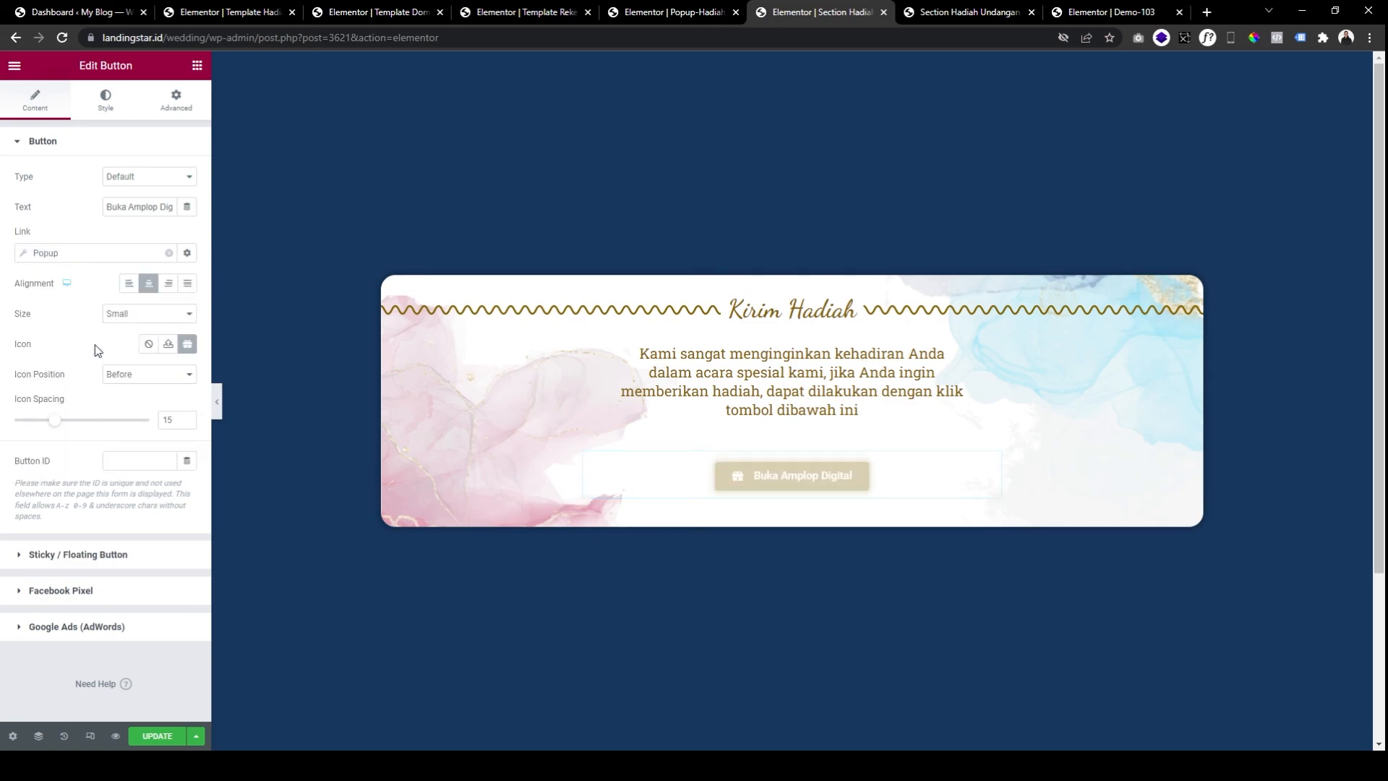
left_click(111, 258)
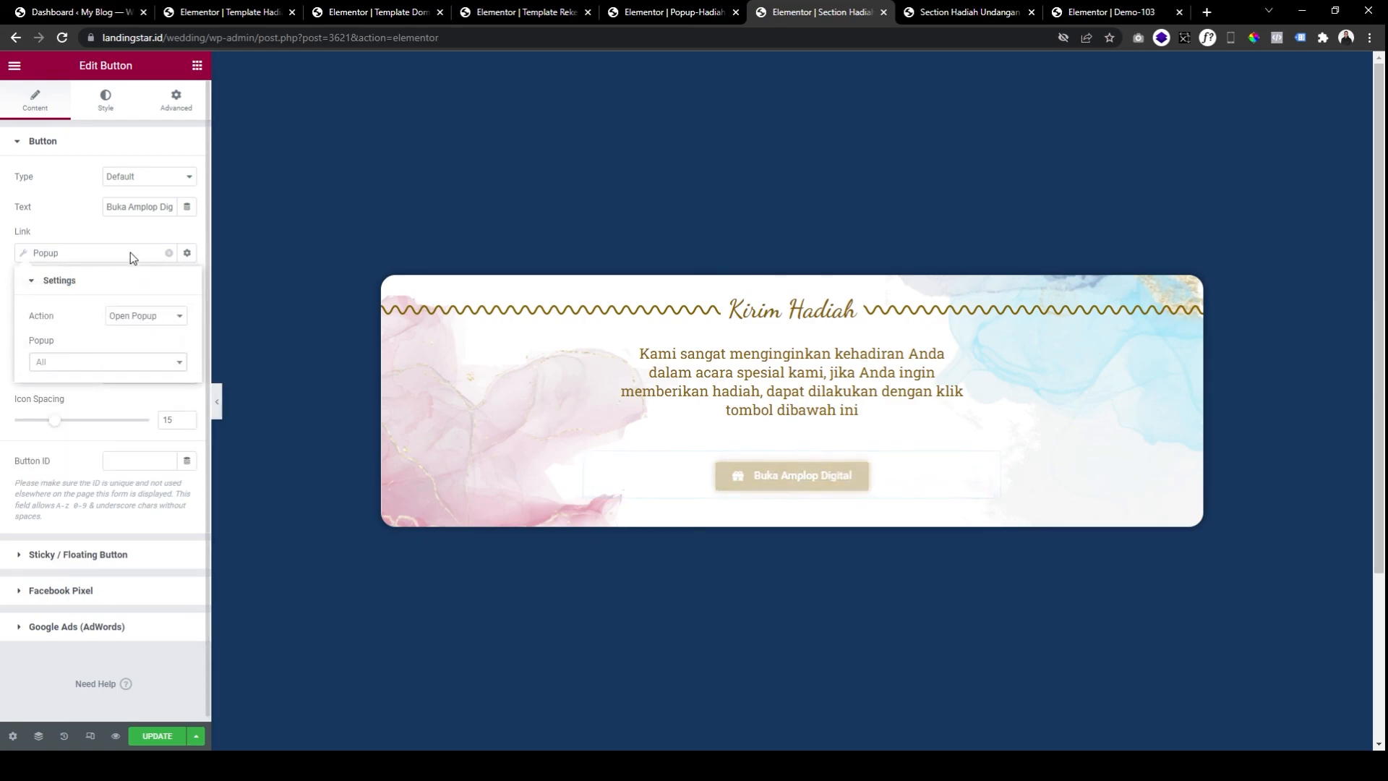
left_click(103, 254)
left_click(88, 255)
left_click(105, 363)
type("popup")
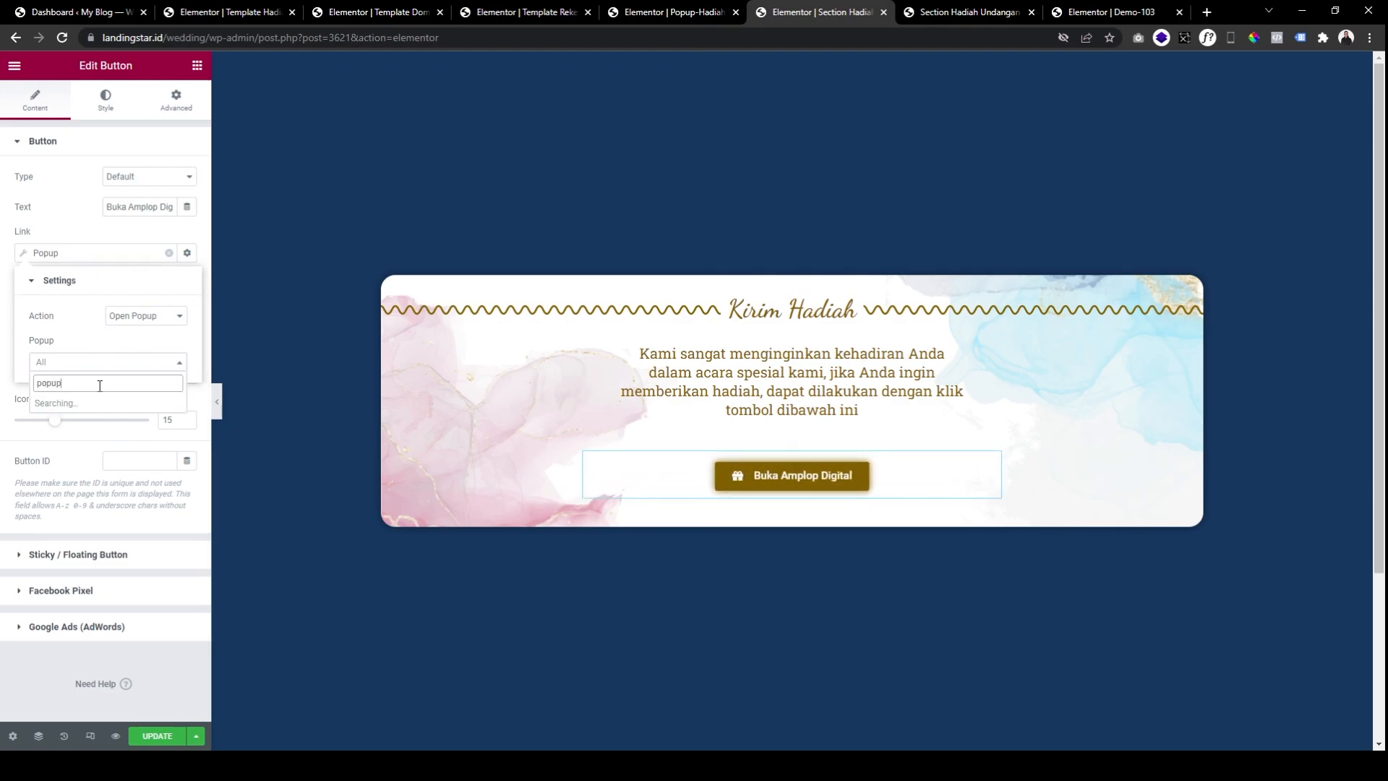
left_click(131, 406)
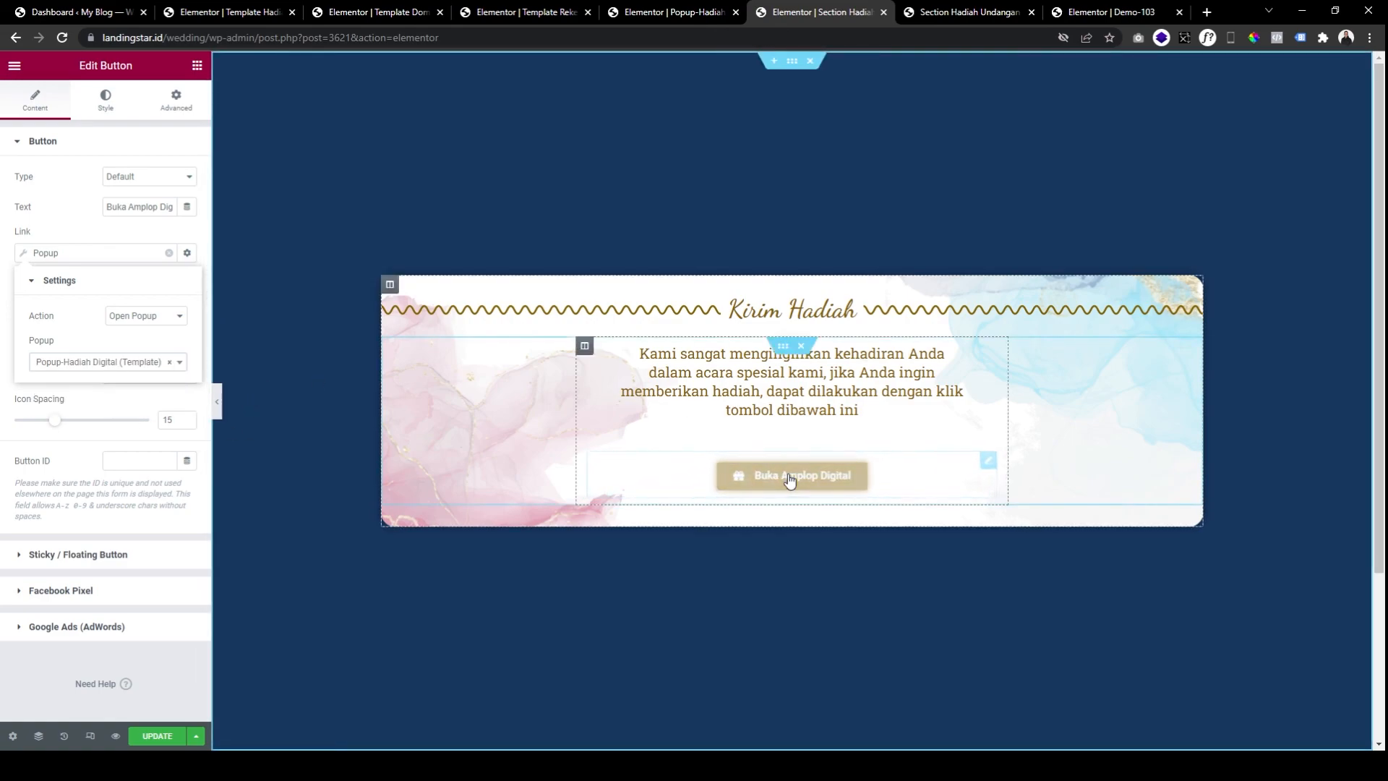
left_click(171, 738)
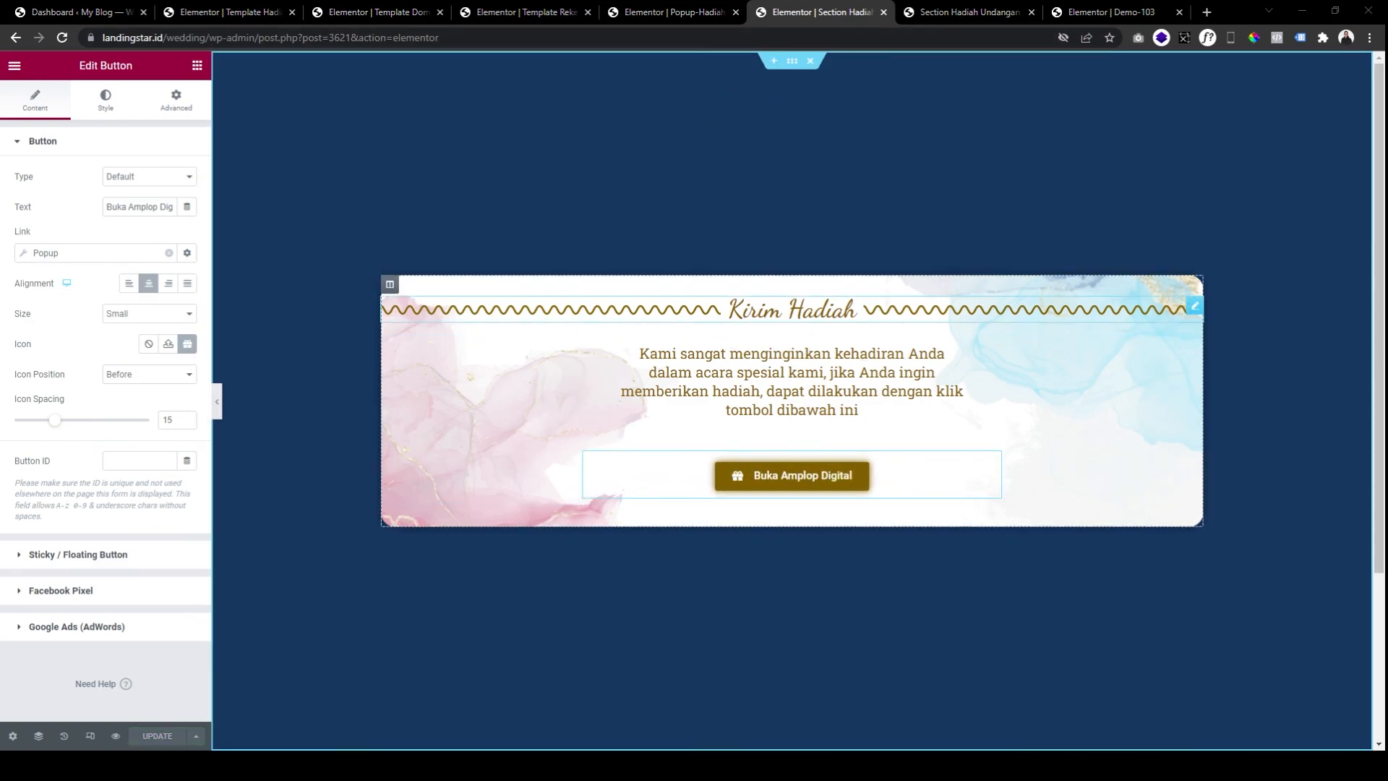
Review the popup link settings and preview the saved section.
left_click(104, 258)
left_click(104, 258)
left_click(104, 258)
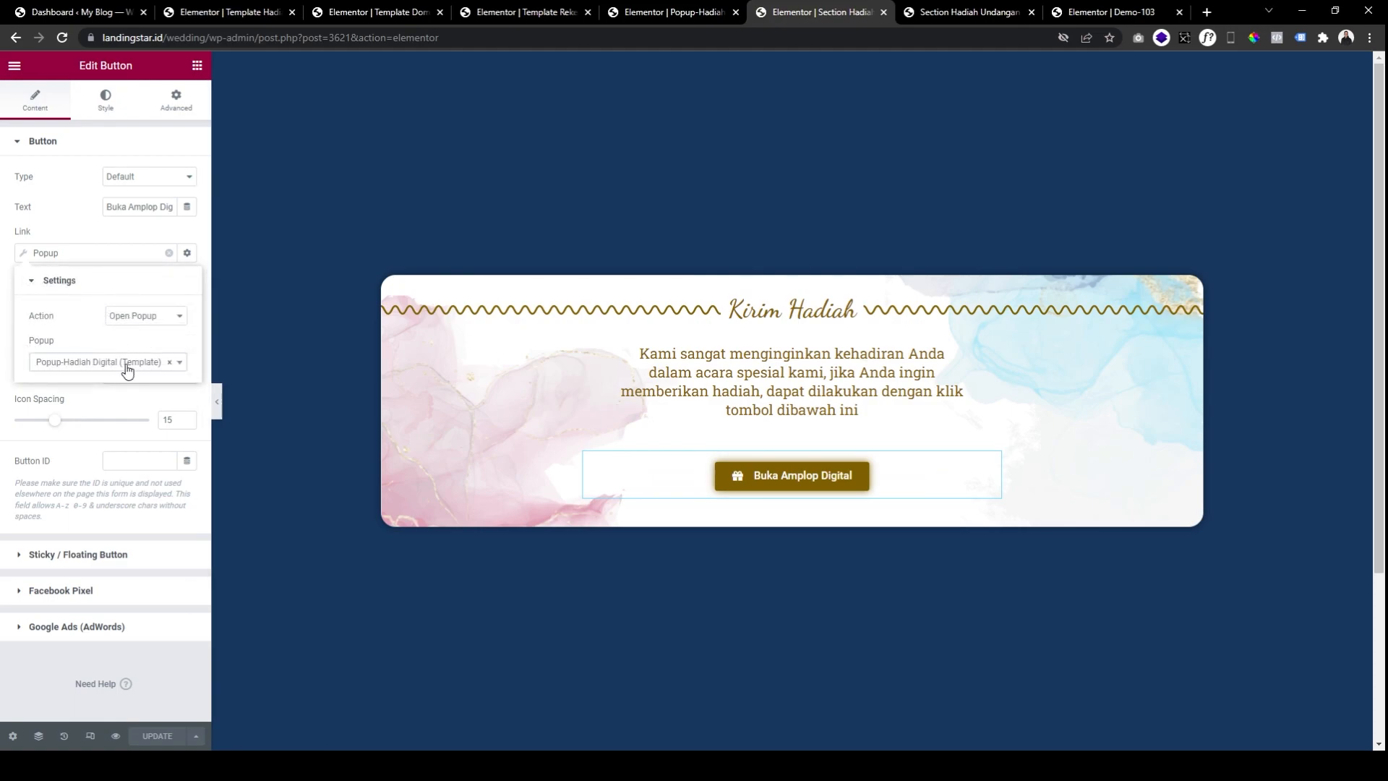
left_click(131, 254)
left_click(132, 253)
left_click(131, 254)
left_click(131, 254)
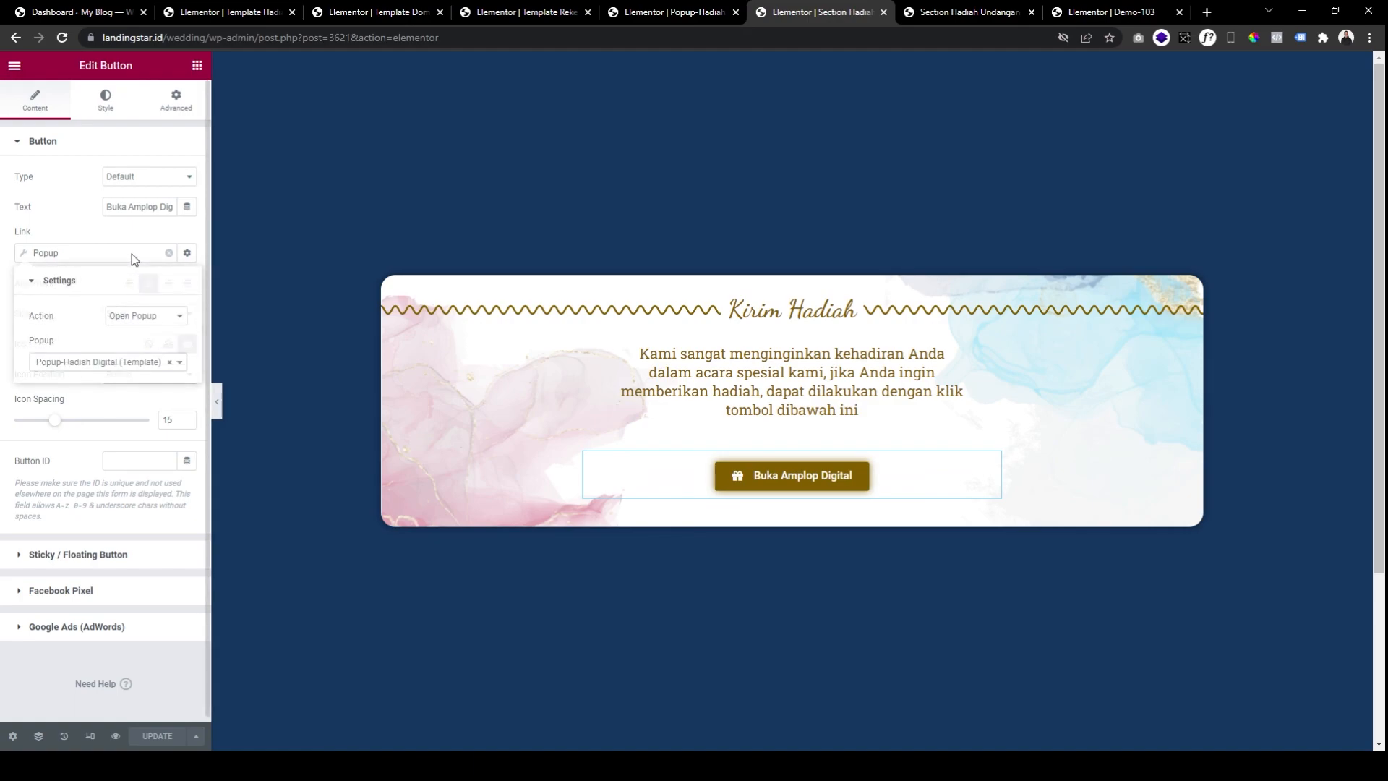
left_click(131, 253)
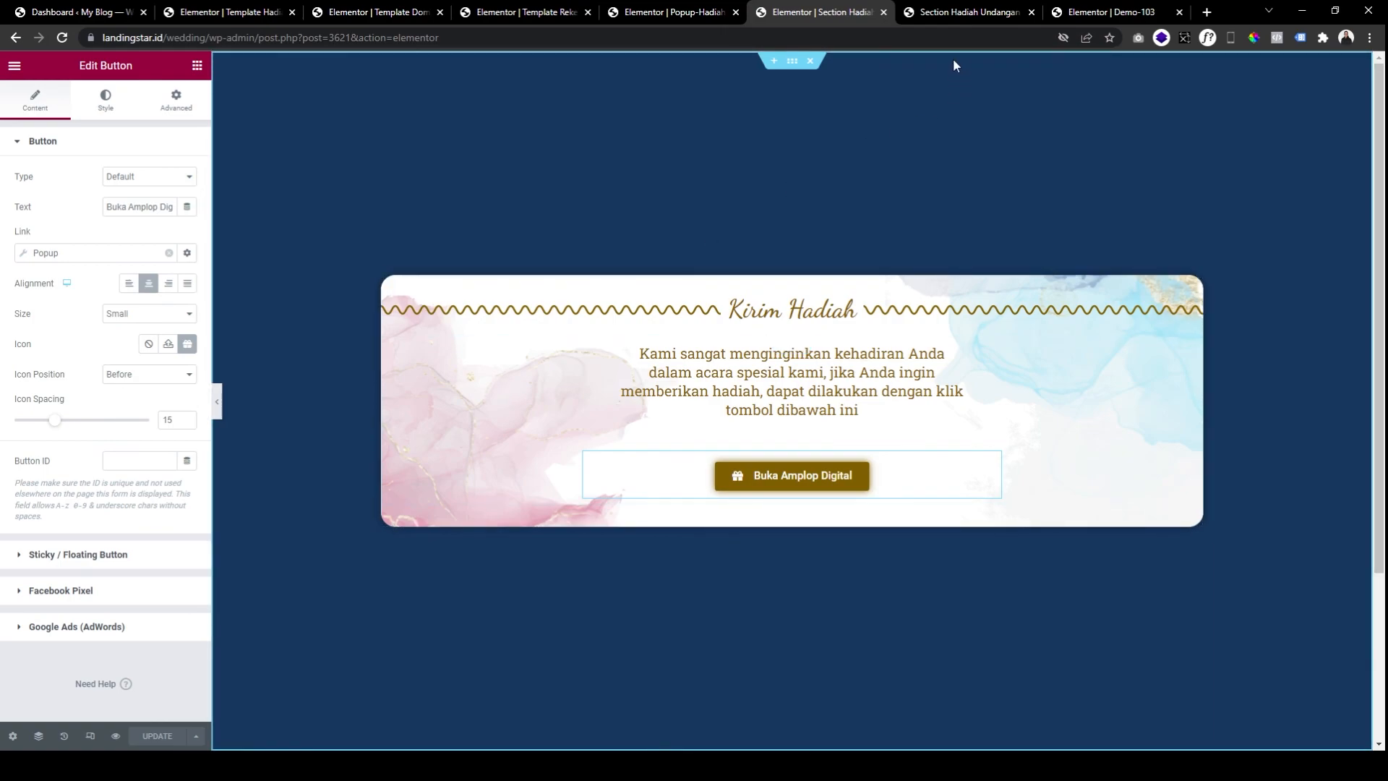
left_click(115, 736)
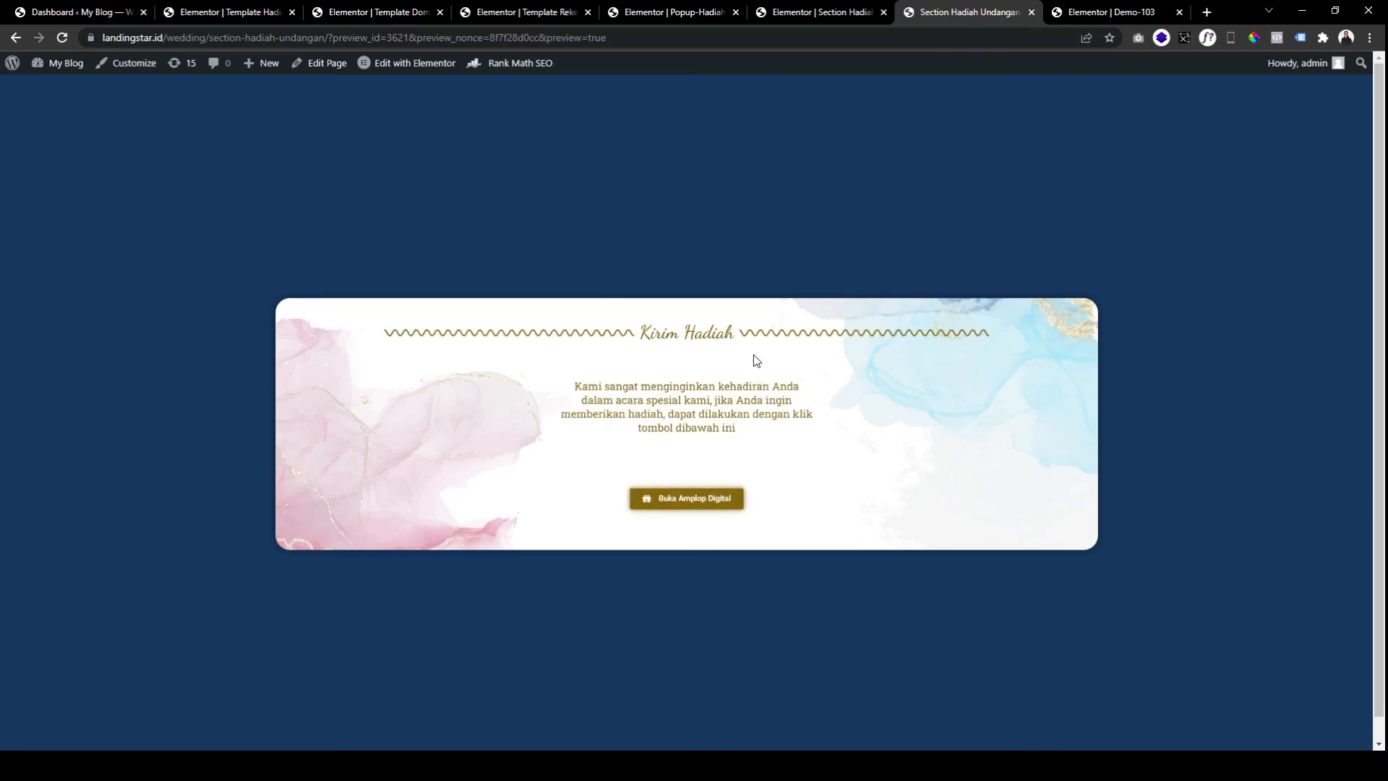
Open the Wedding Gift popup via Buka Amplop Digital and expand the Rekening bank list.
left_click(671, 509)
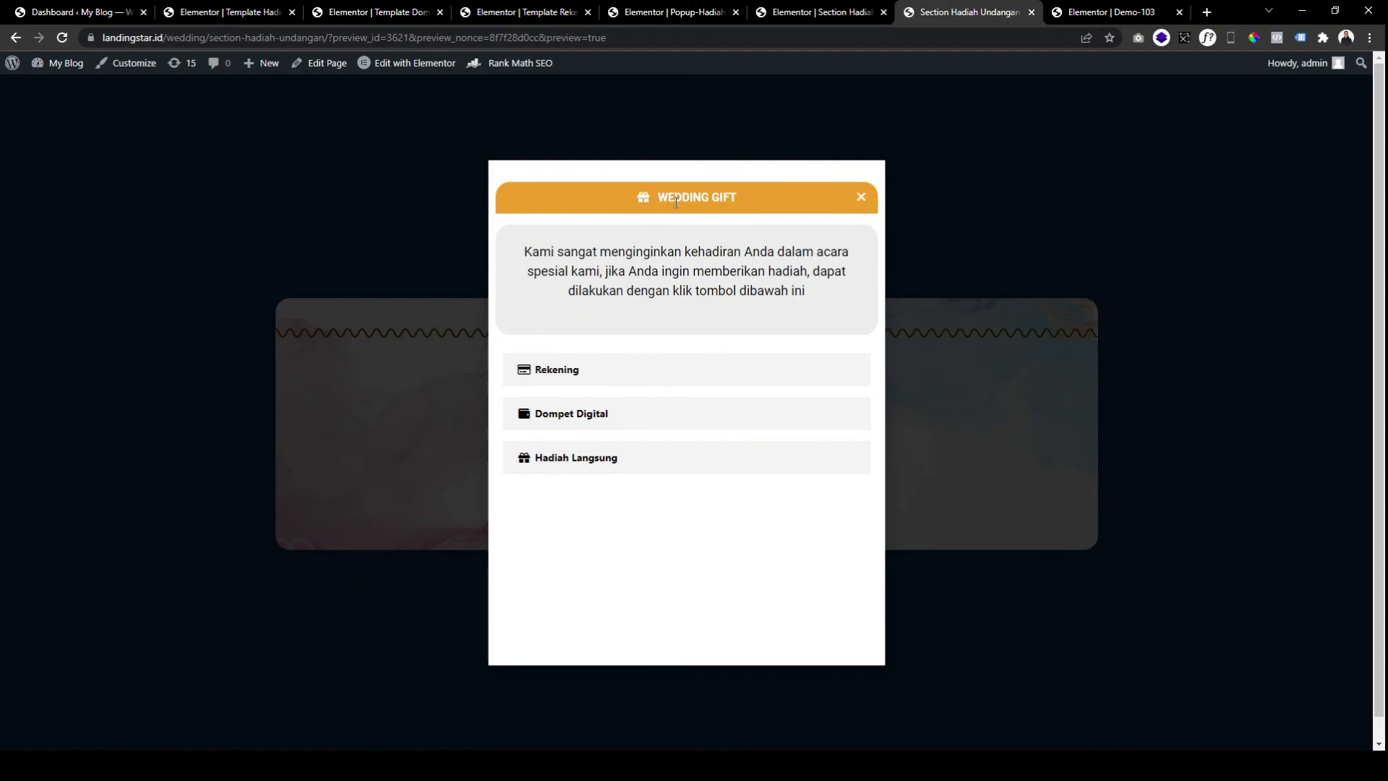
left_click(567, 369)
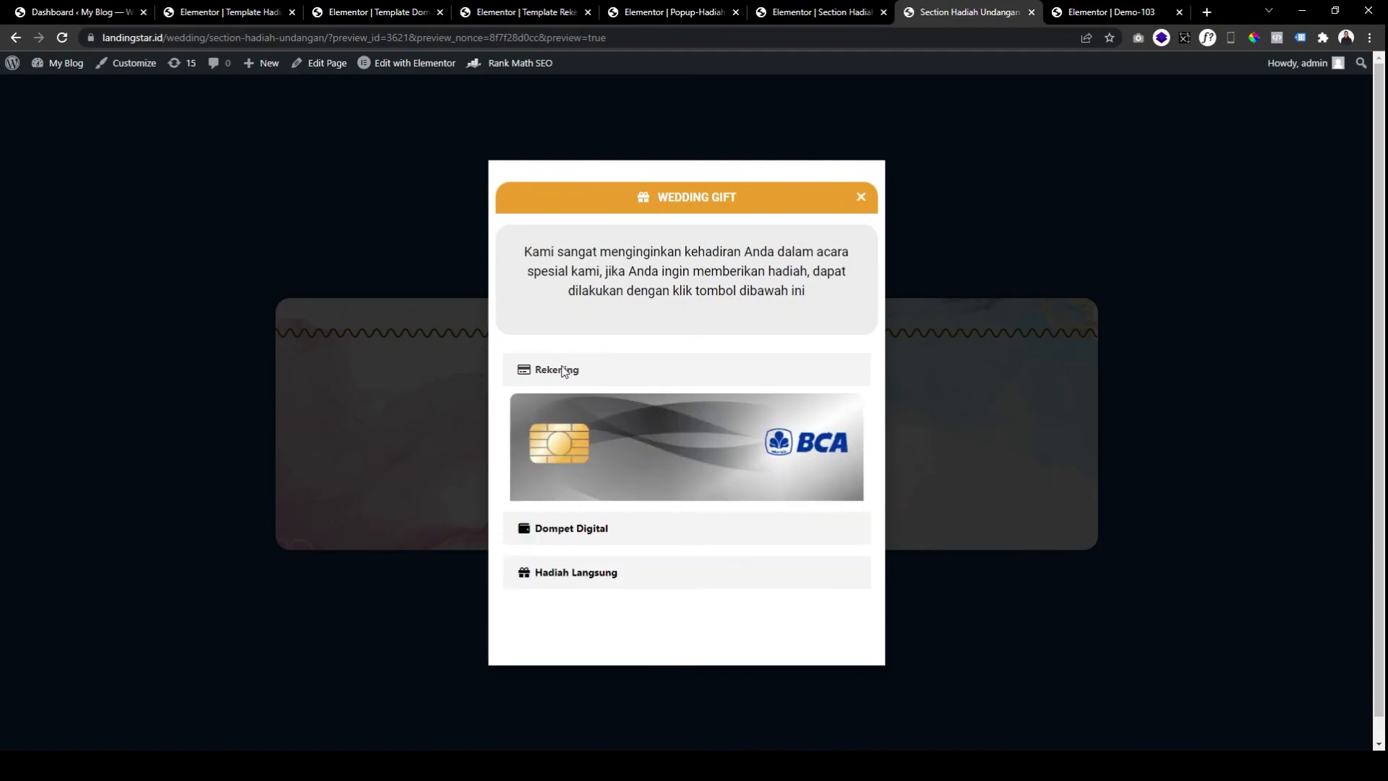
scroll(694, 405, "down", 3)
scroll(766, 340, "up", 3)
Copy the BCA account number, then collapse the Rekening list.
left_click(782, 500)
left_click(362, 765)
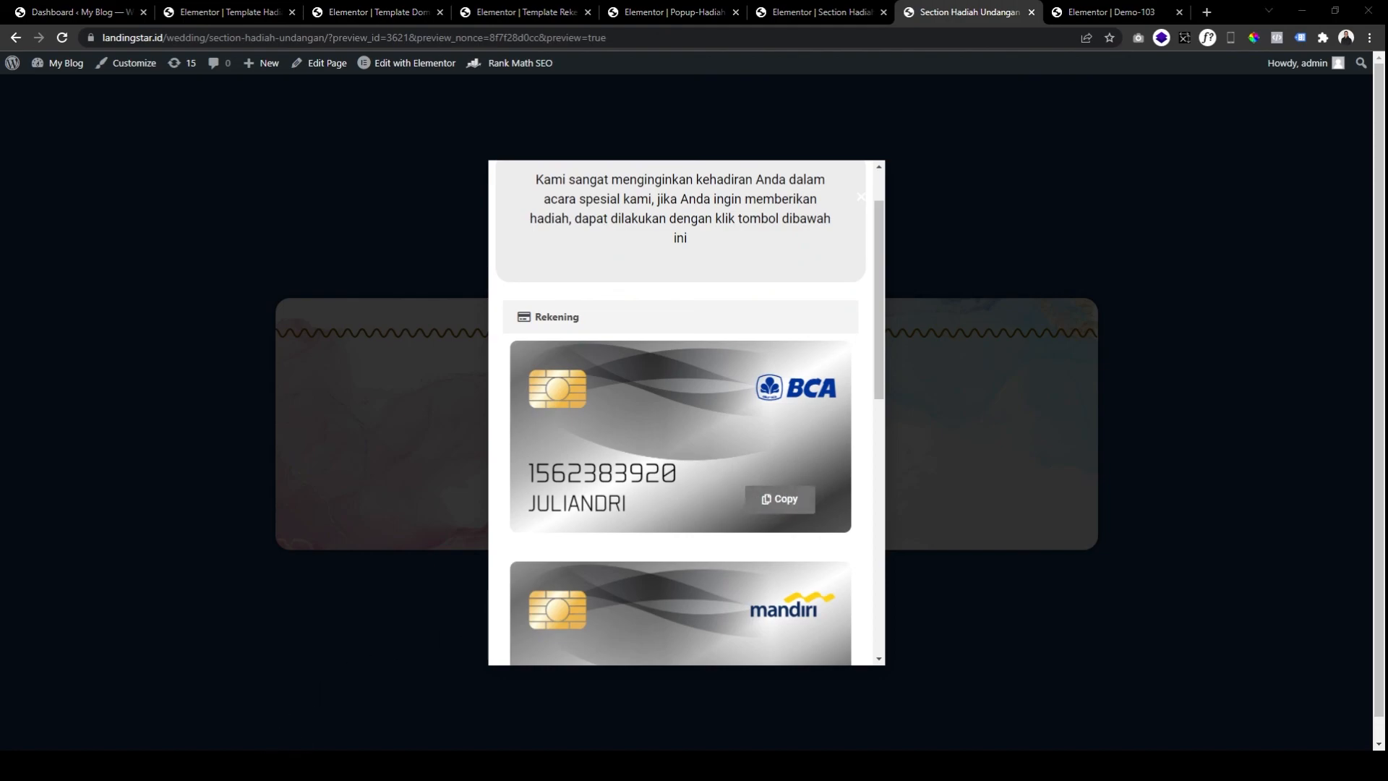
left_click(710, 297)
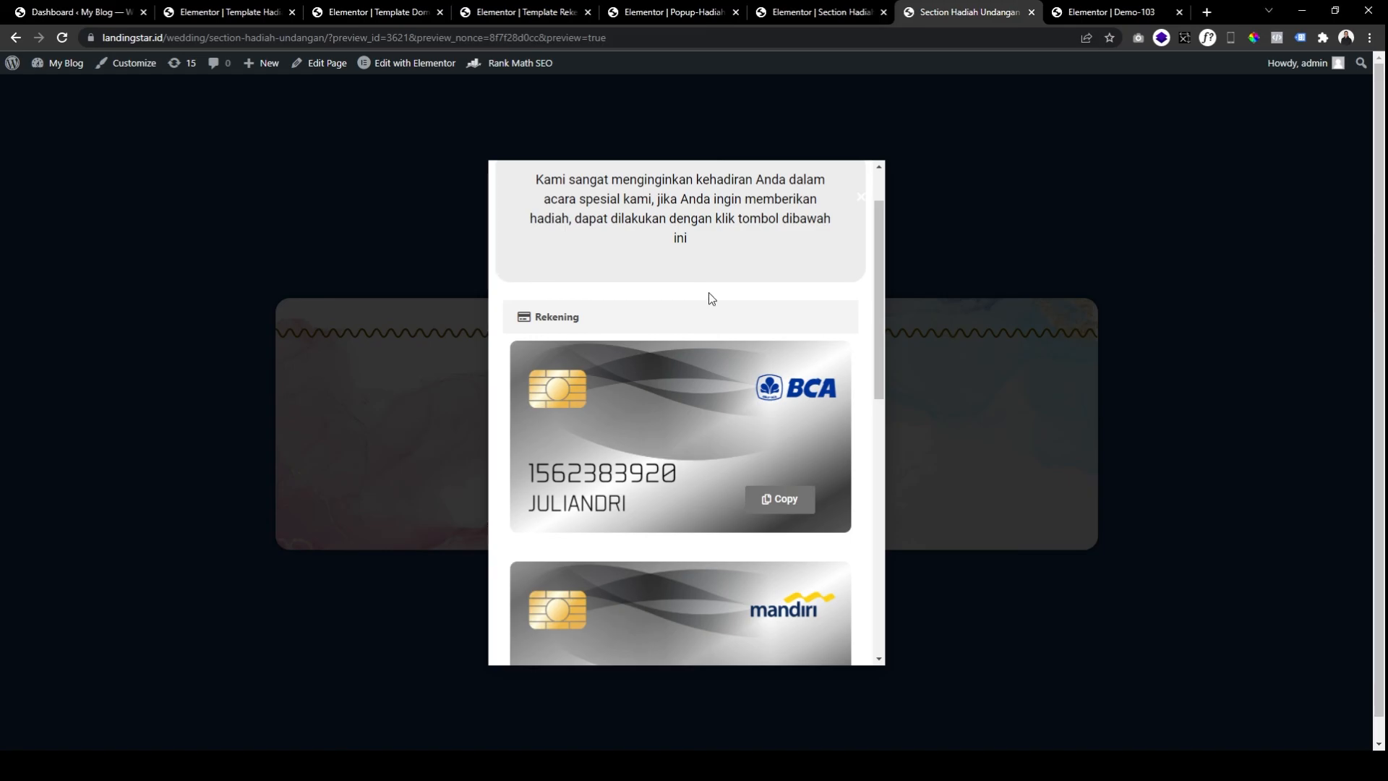
scroll(741, 362, "down", 8)
scroll(718, 378, "up", 4)
scroll(605, 349, "up", 4)
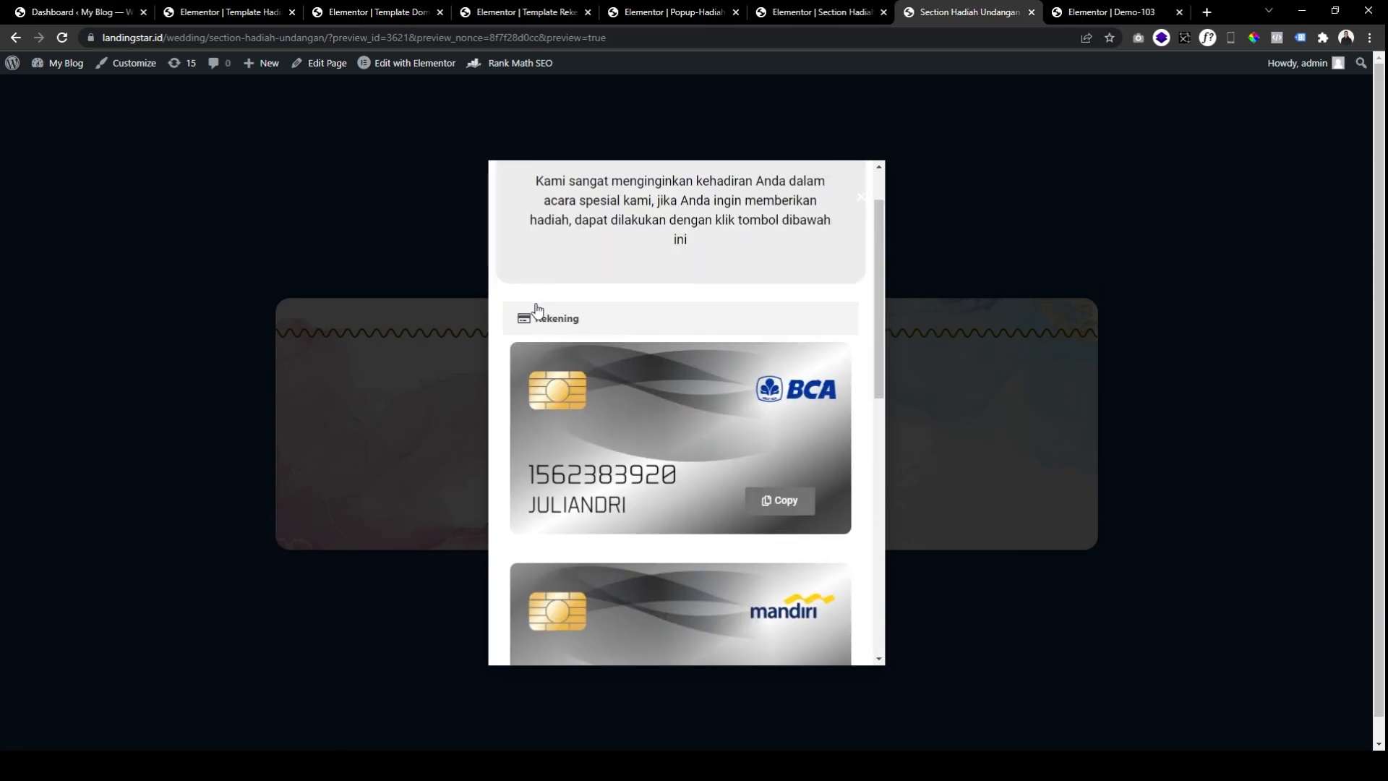
left_click(536, 320)
Expand Hadiah Langsung, copy the gift shipping address, and close the popup.
left_click(567, 462)
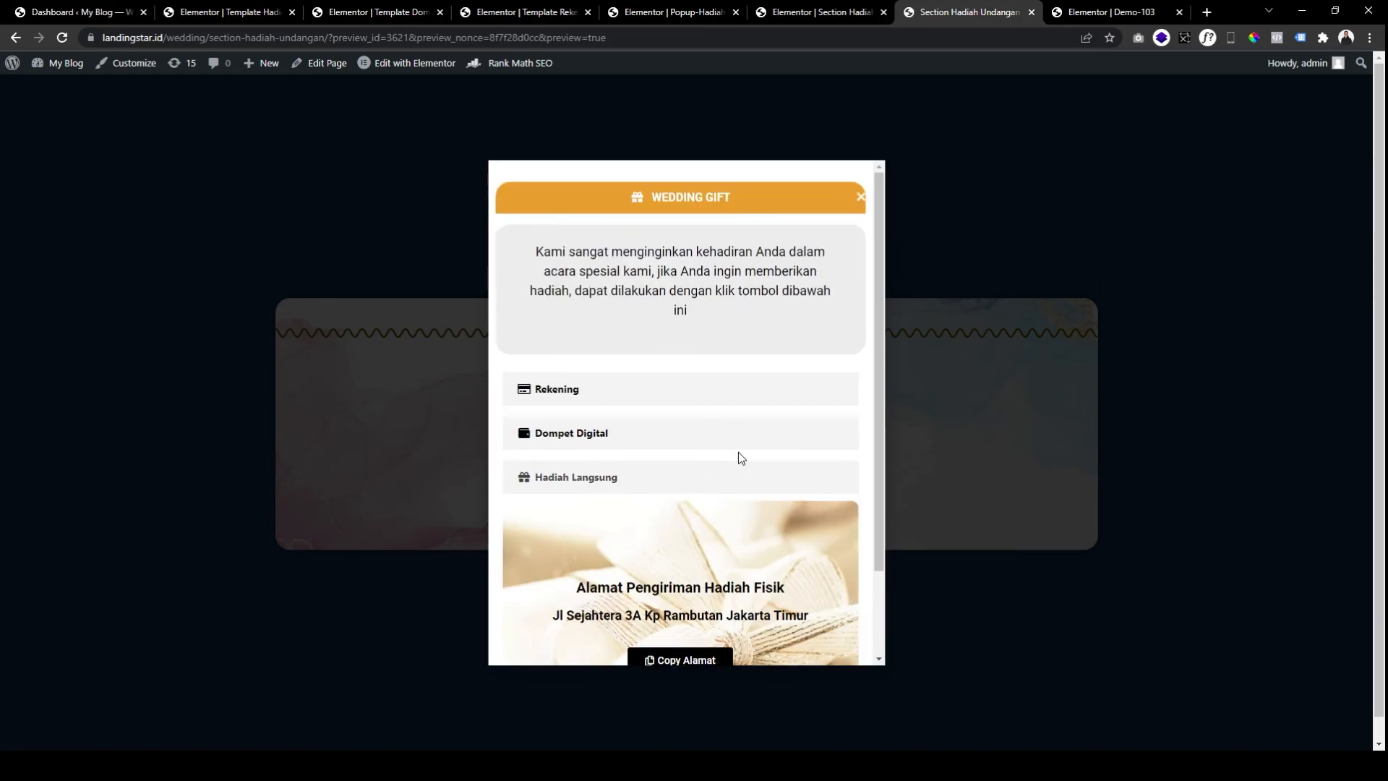
scroll(739, 452, "down", 2)
left_click(685, 558)
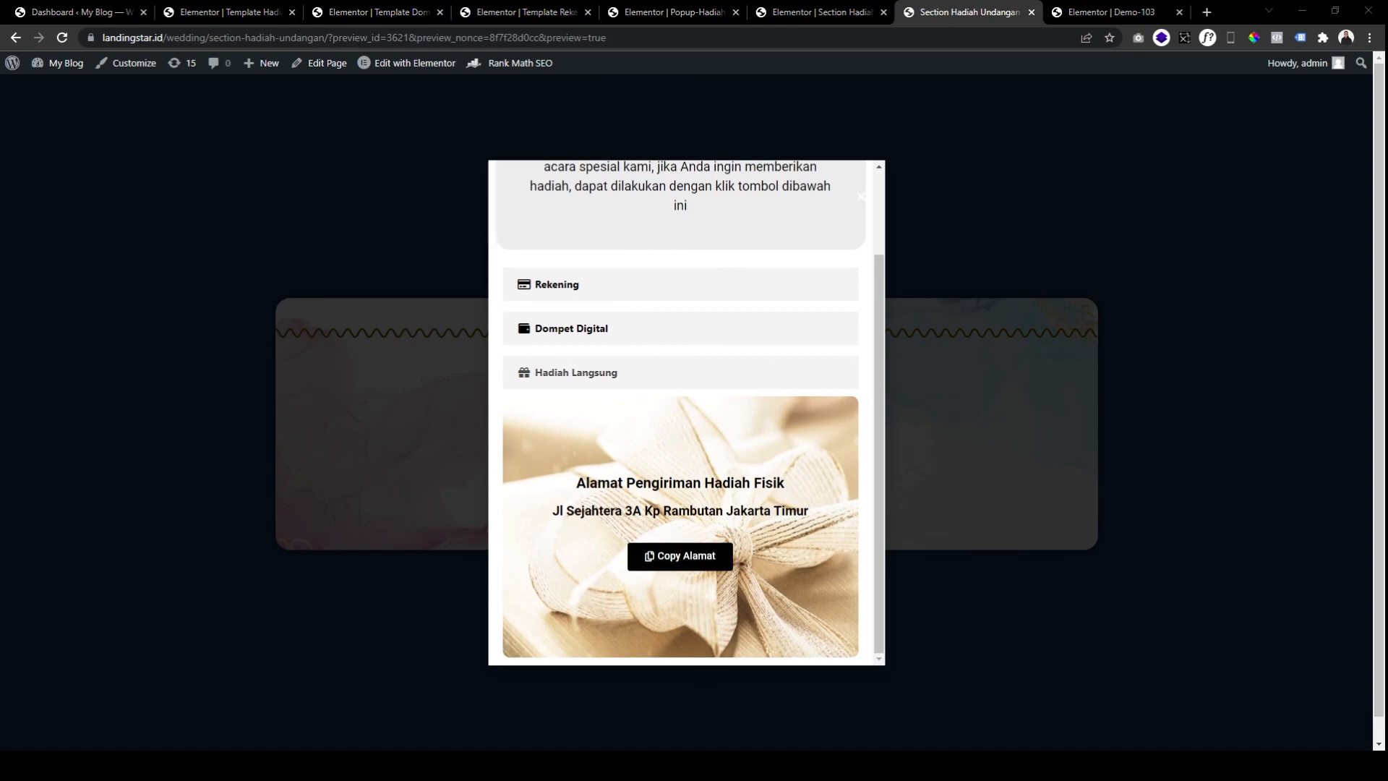
scroll(832, 303, "up", 2)
left_click(860, 197)
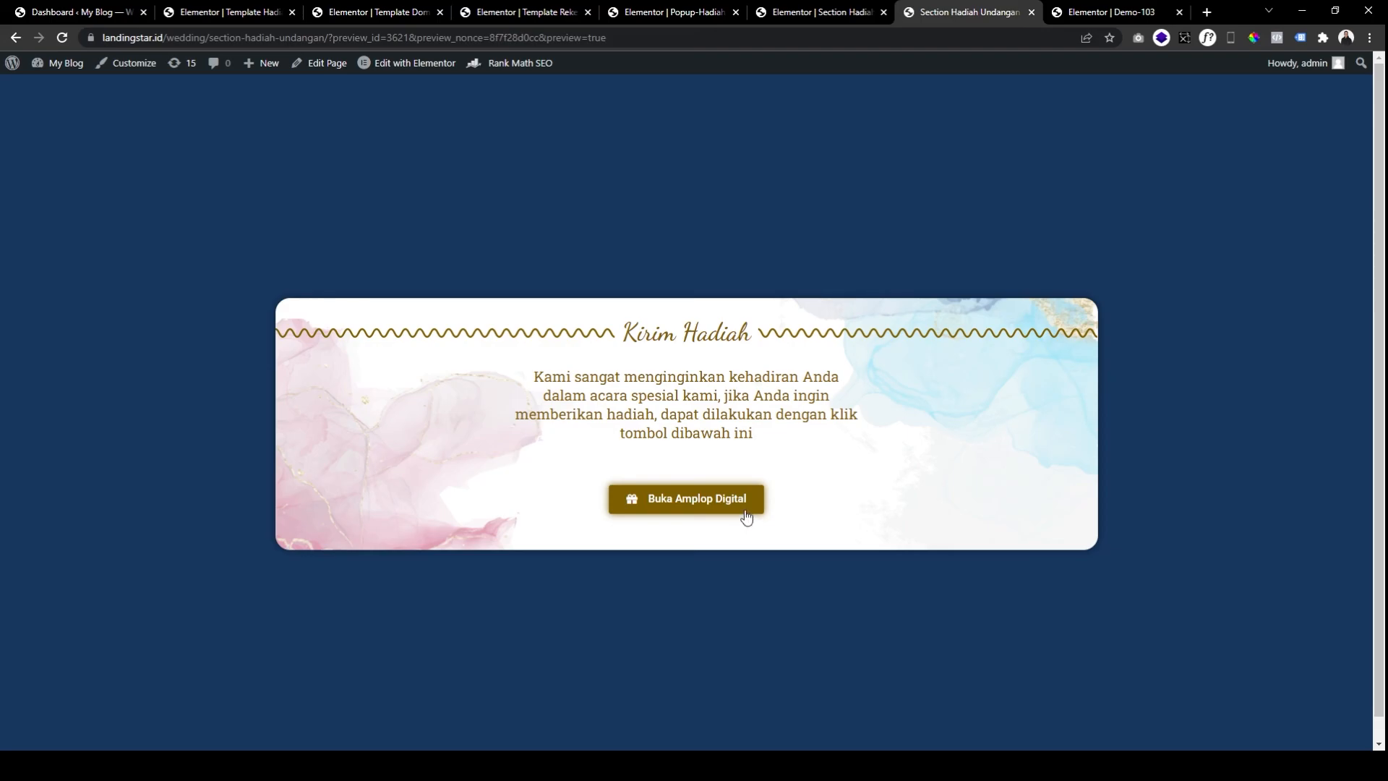
Check the Kirim Hadiah section and popup template editors, then reopen the Wedding Gift popup on the preview.
left_click(831, 13)
left_click(703, 14)
left_click(833, 15)
left_click(961, 15)
left_click(725, 501)
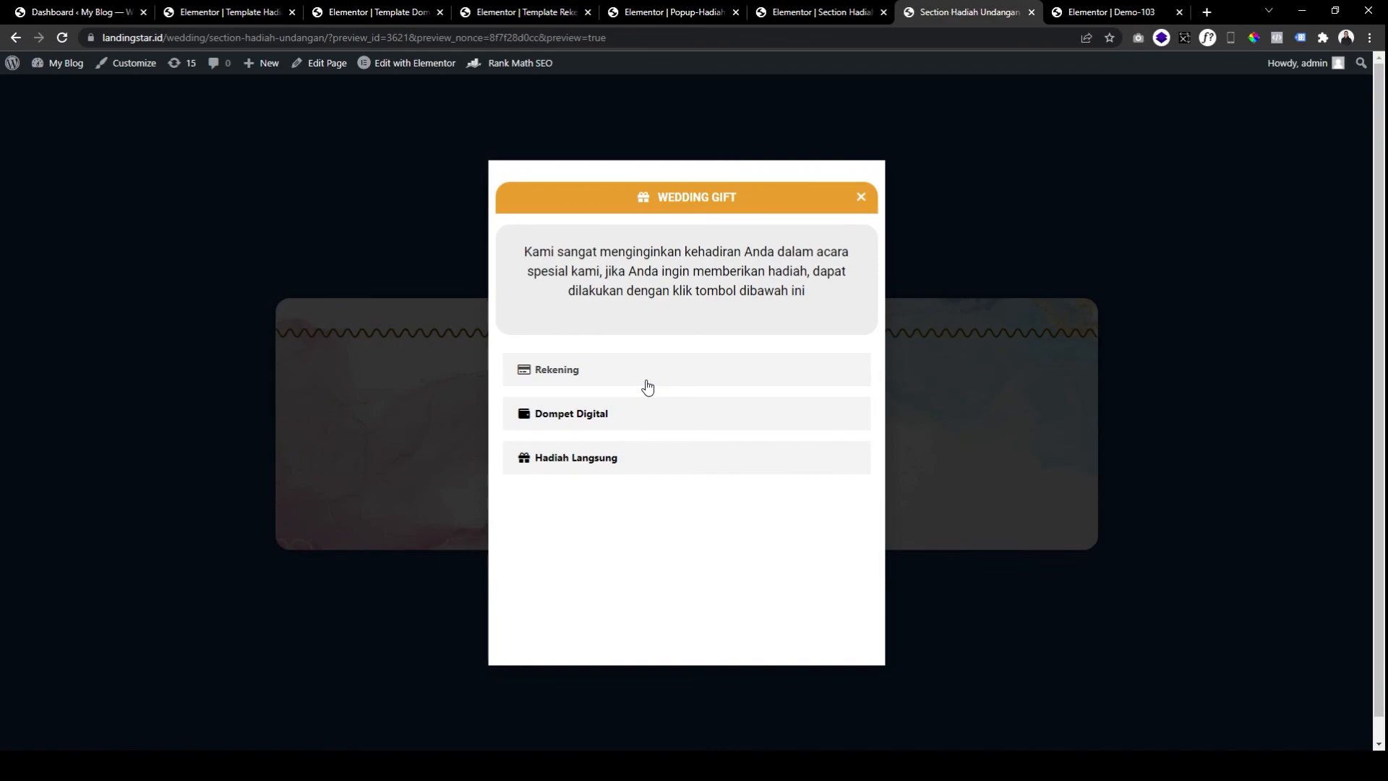